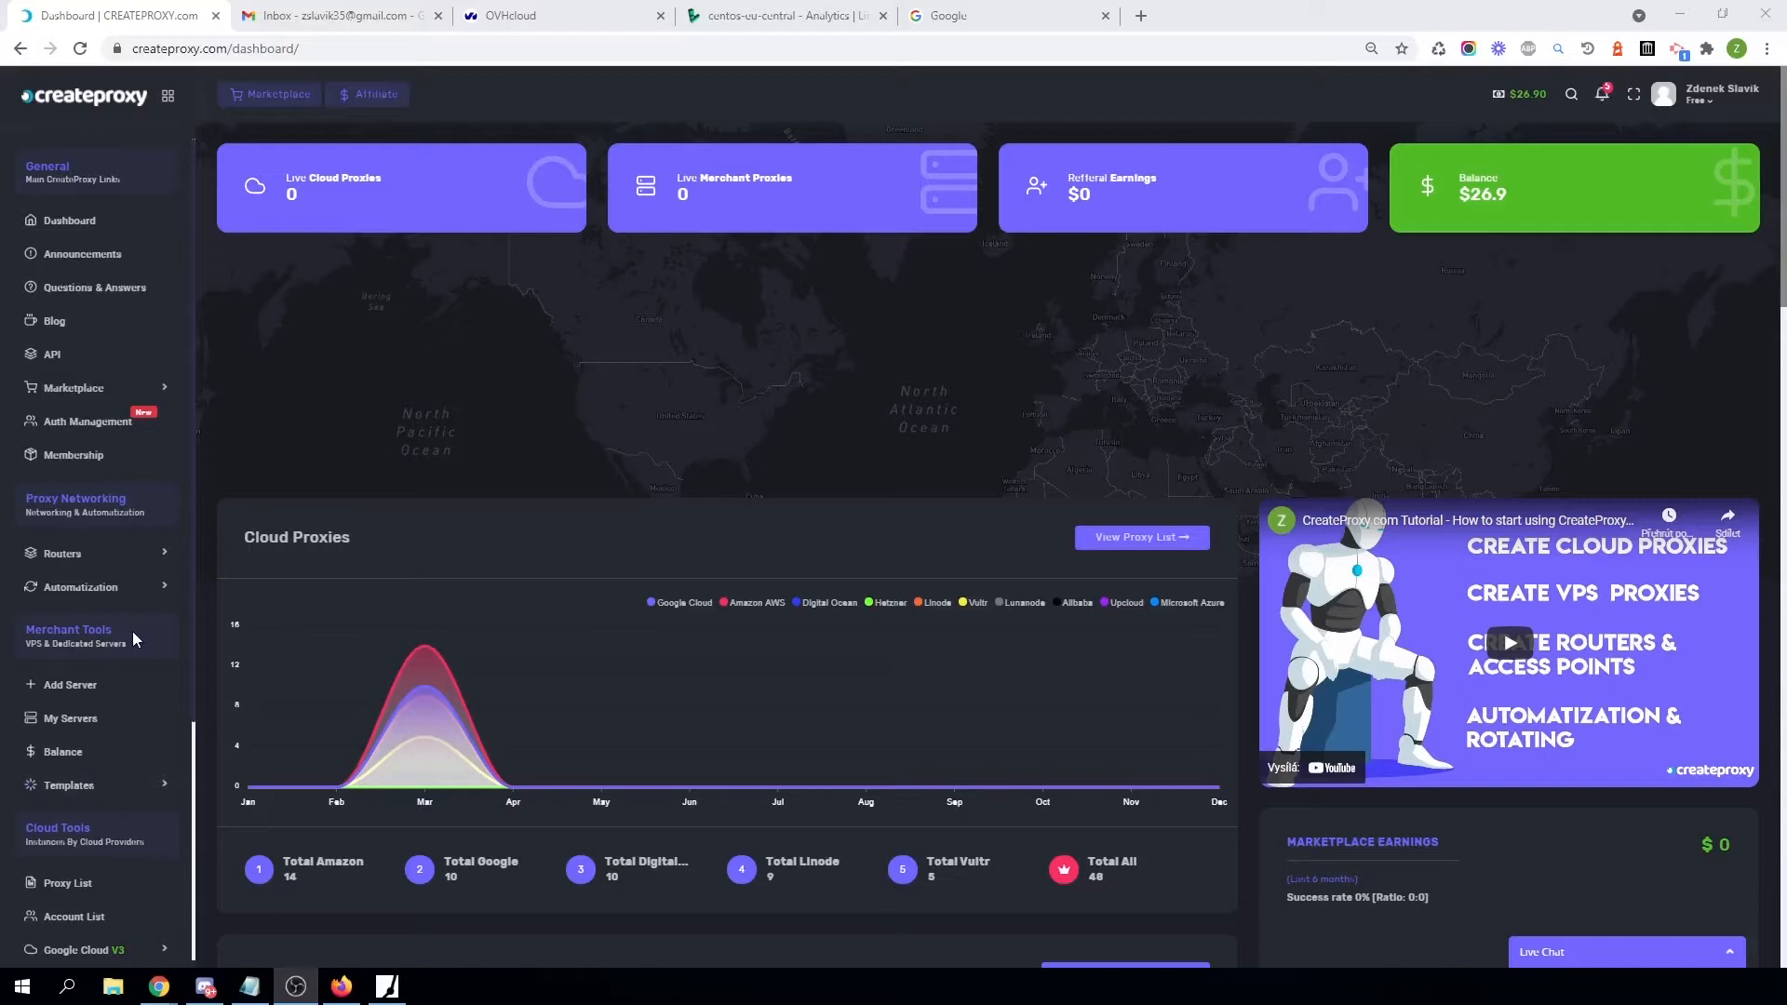
Open the Amazon AWS V3 proxy options.
scroll(112, 823, down, 2)
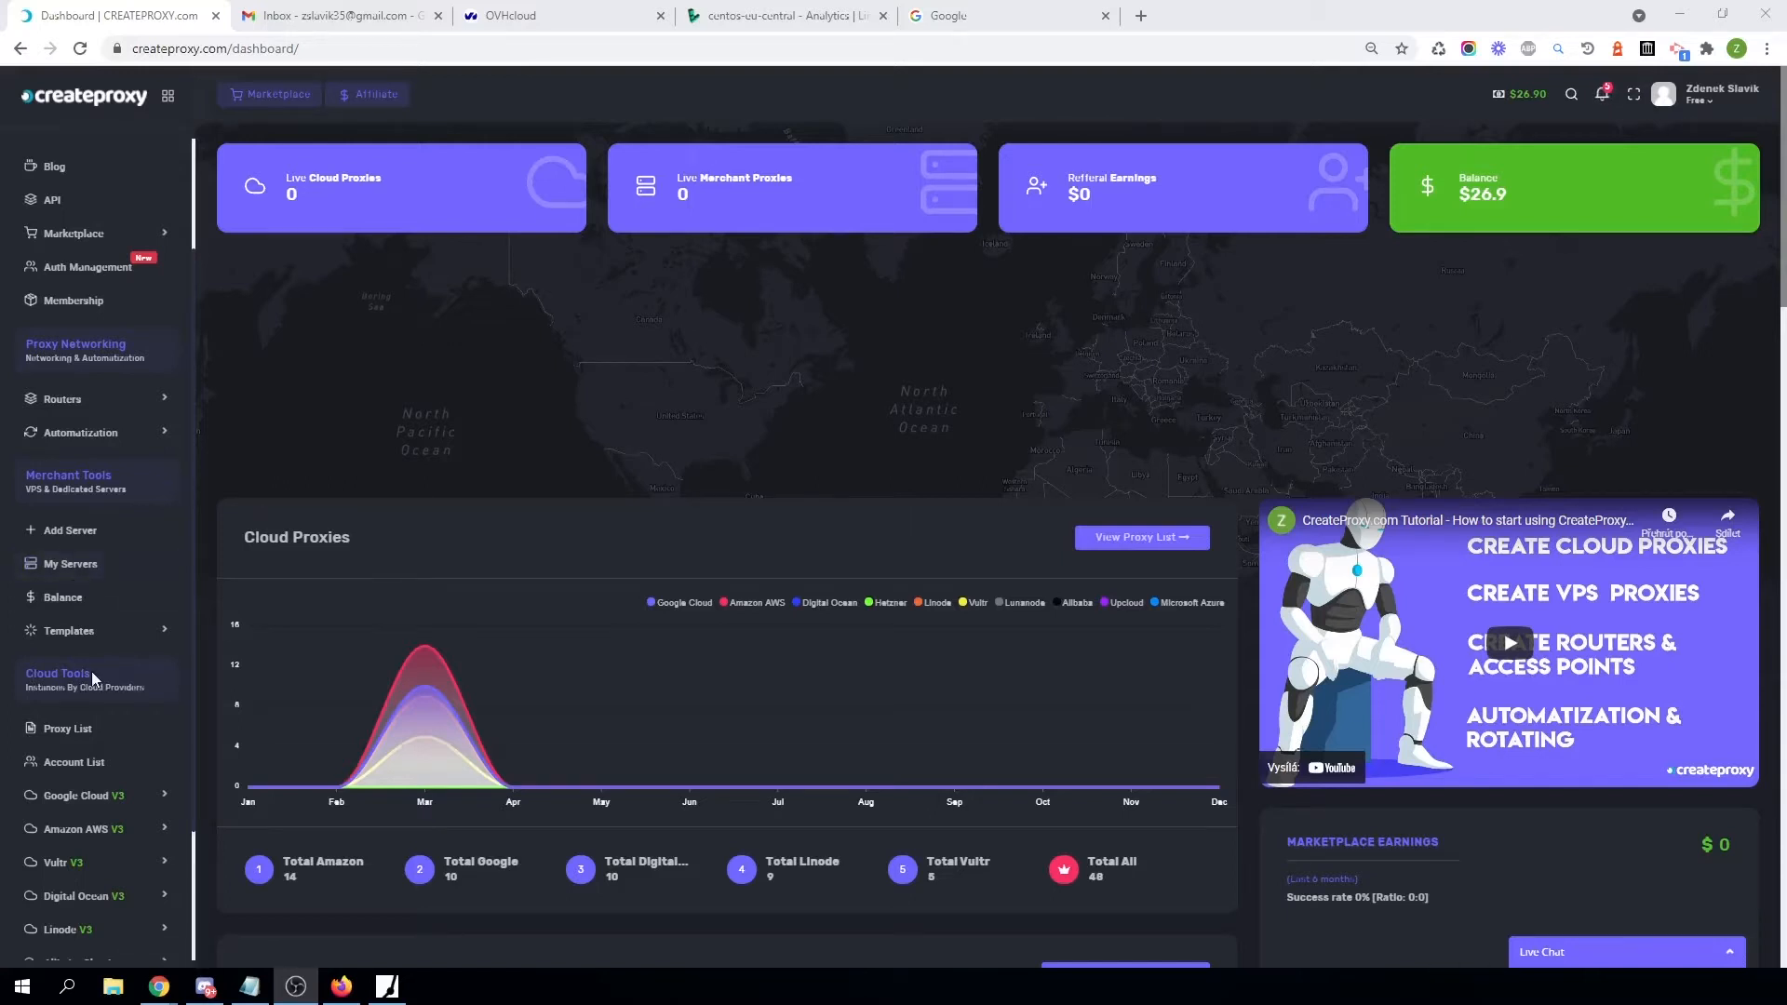
scroll(93, 679, down, 2)
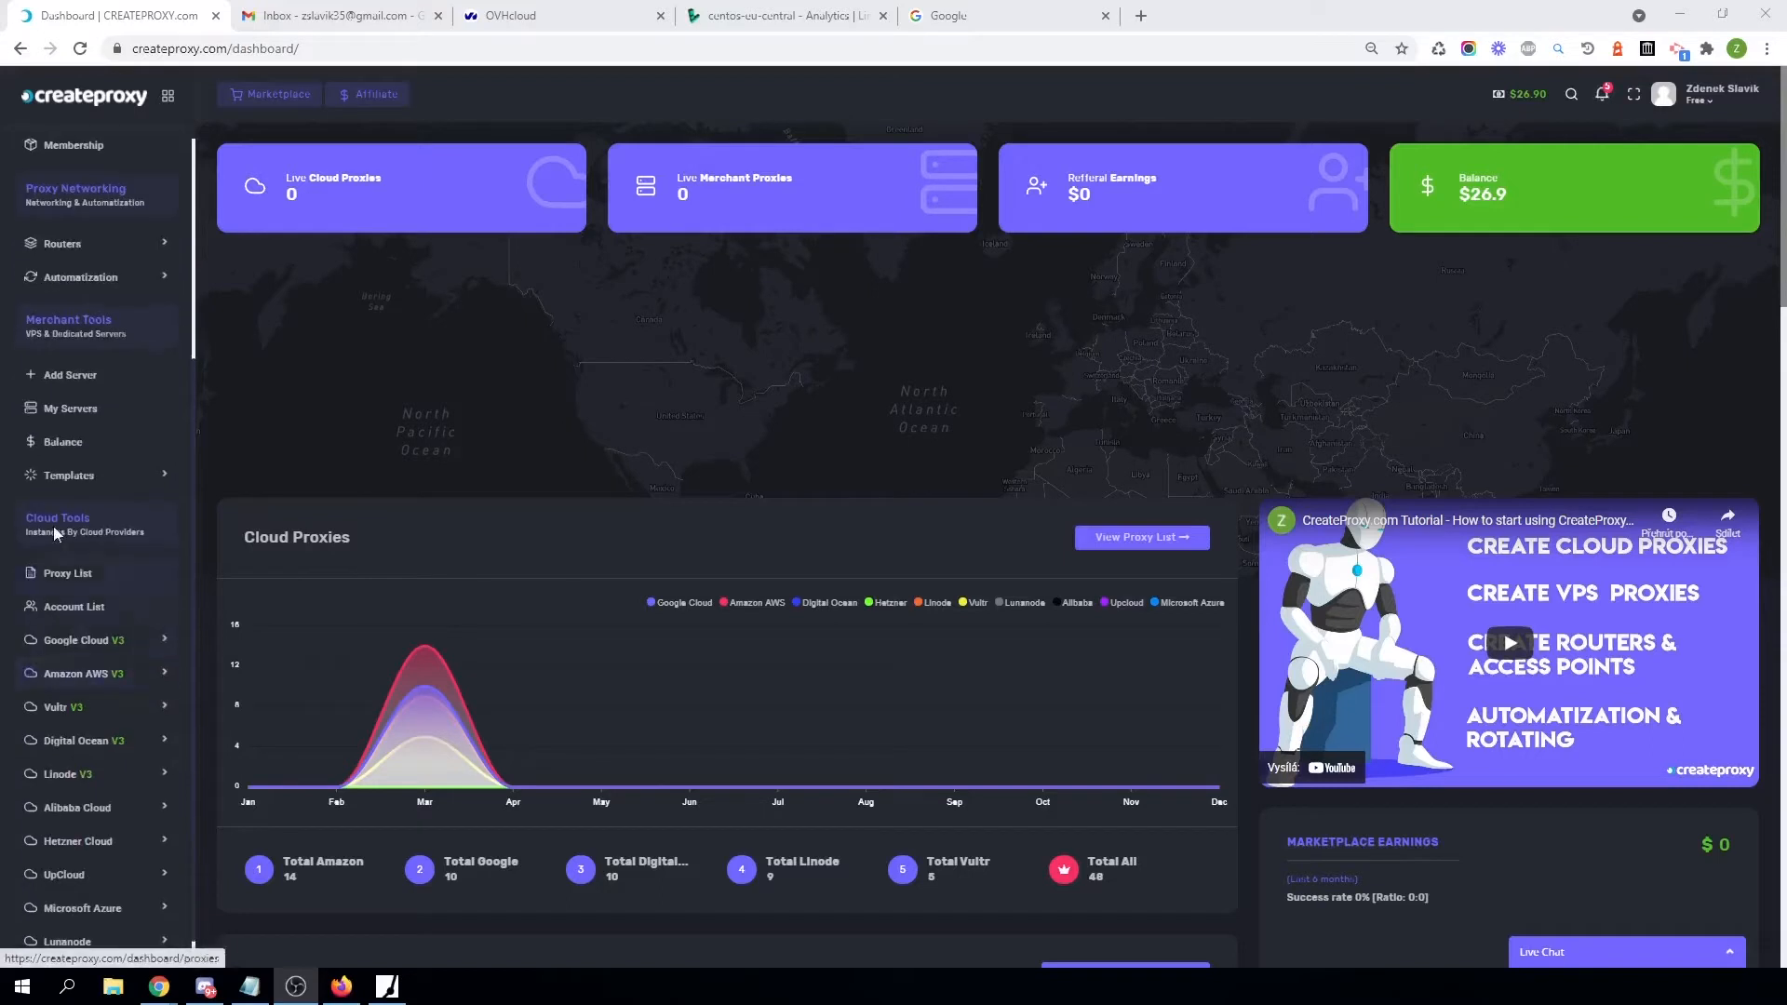
click(87, 675)
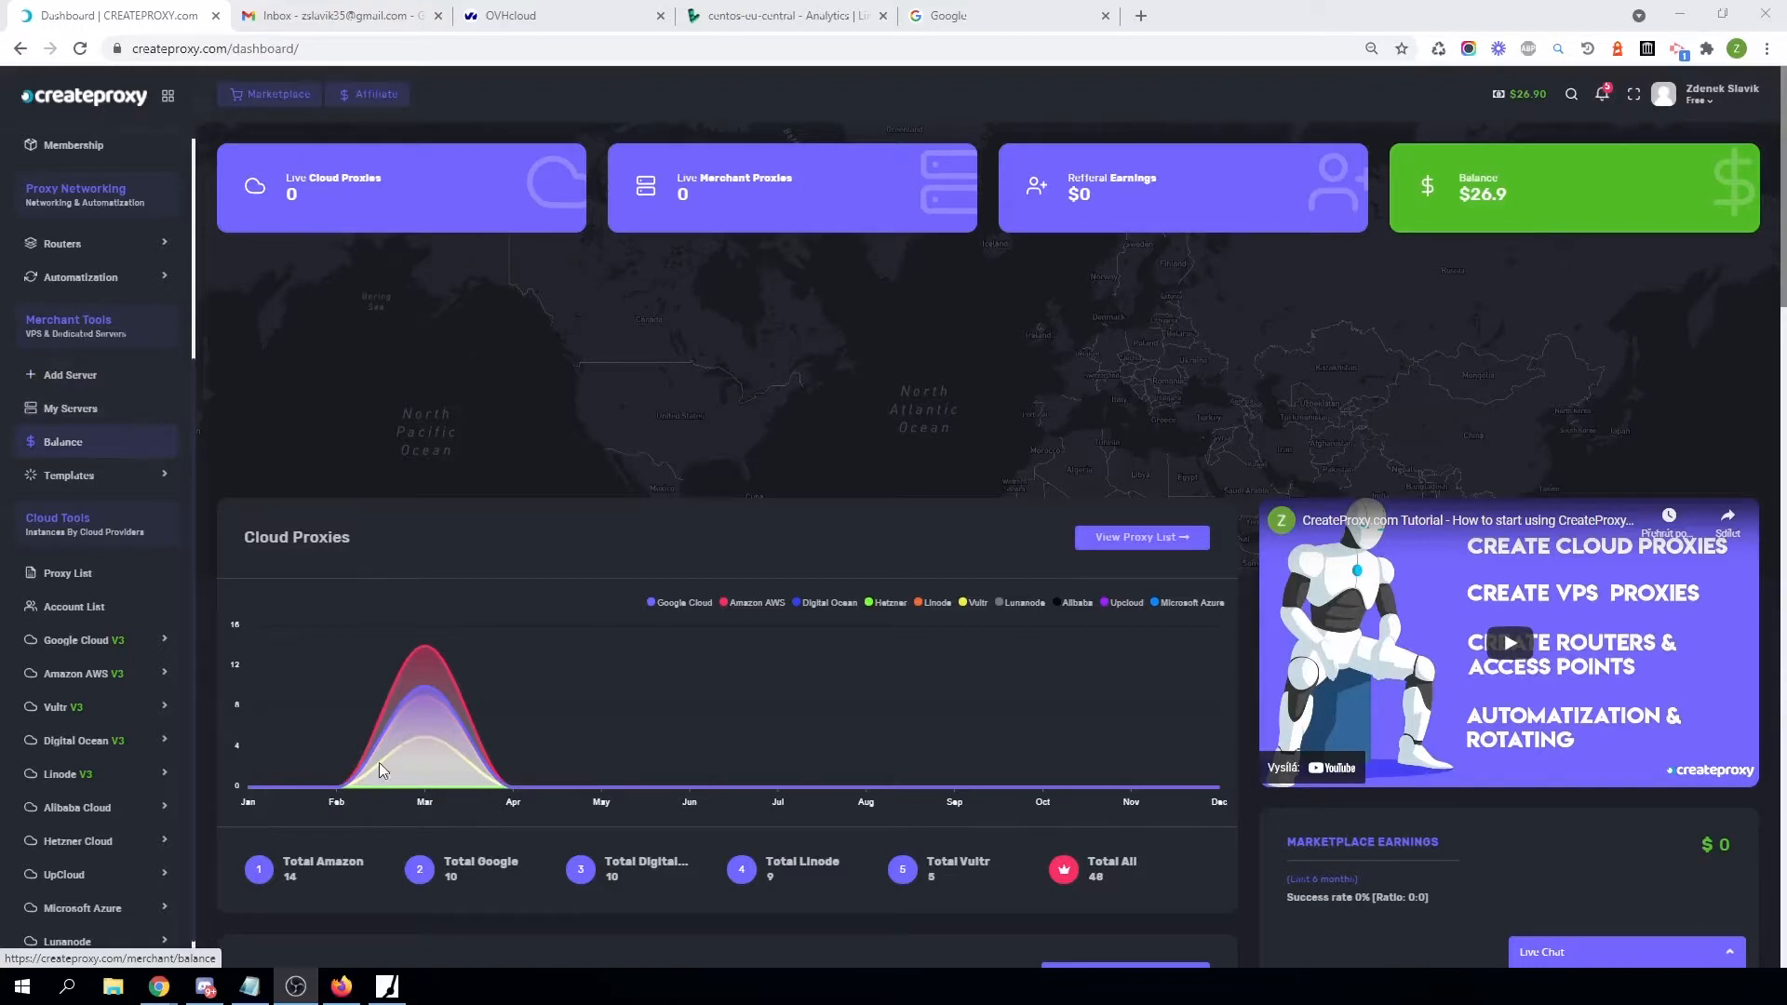
Bring the server notes forward and highlight the OVH VPS 1 and Linode Server headings.
click(249, 987)
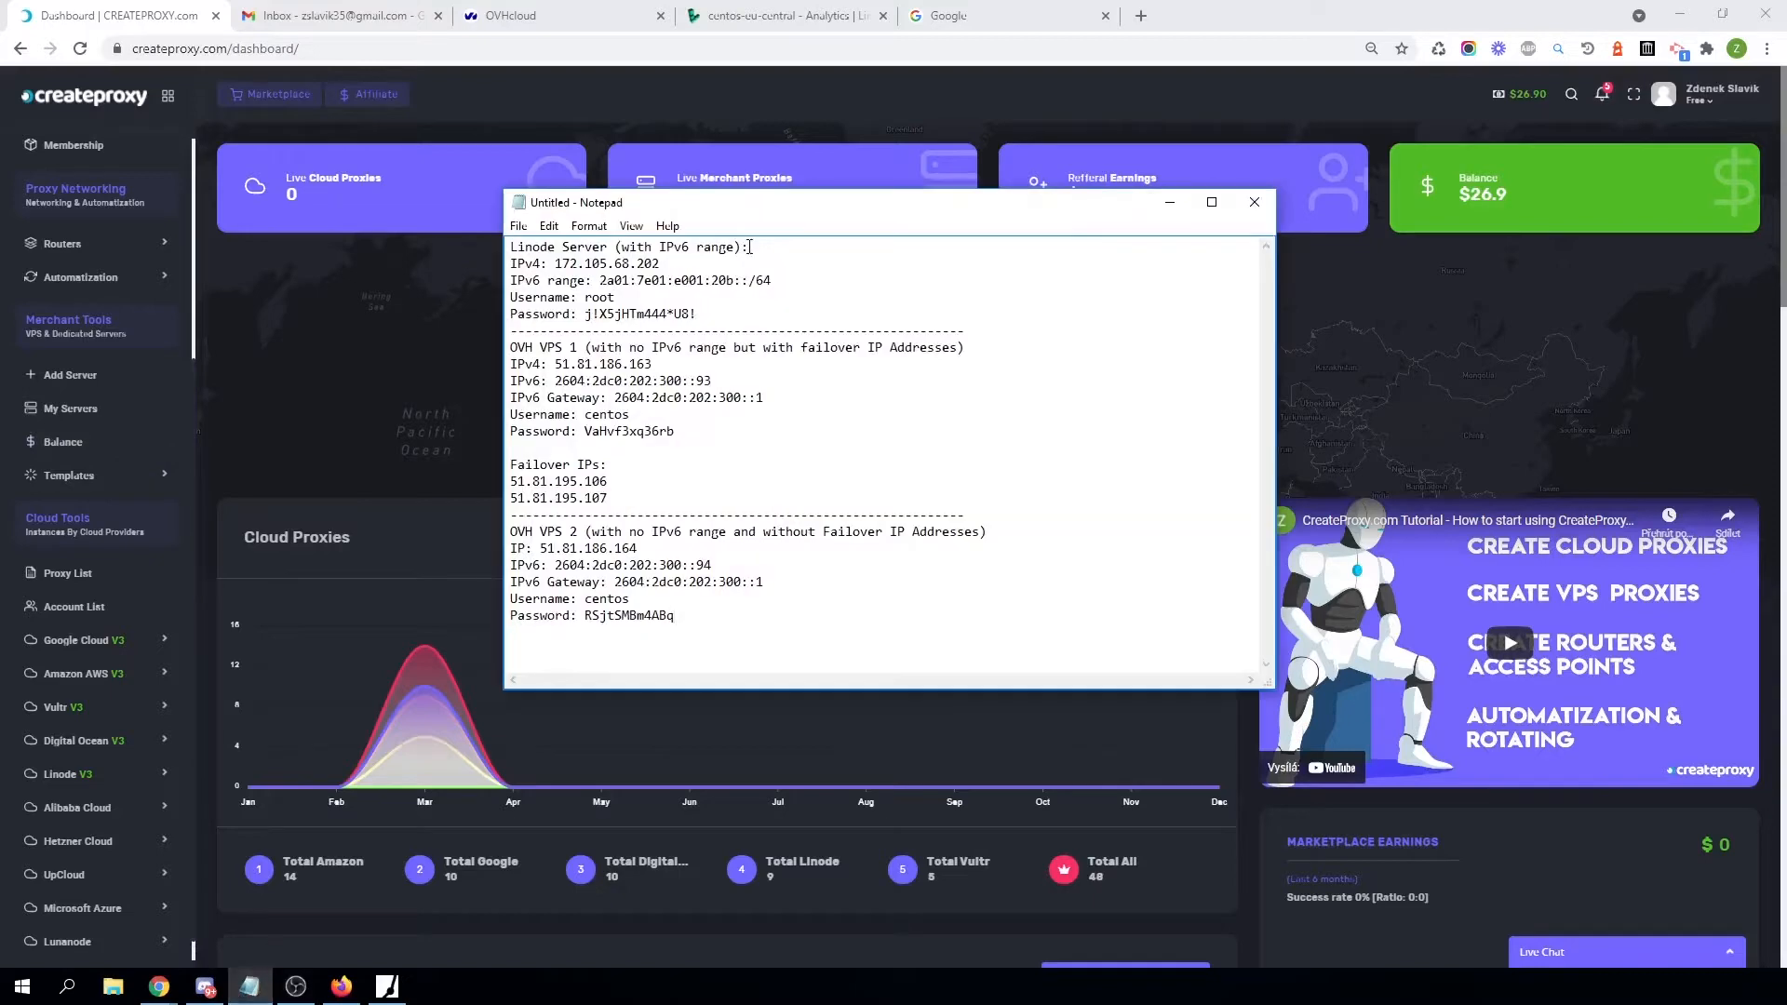
drag(705, 193, 855, 154)
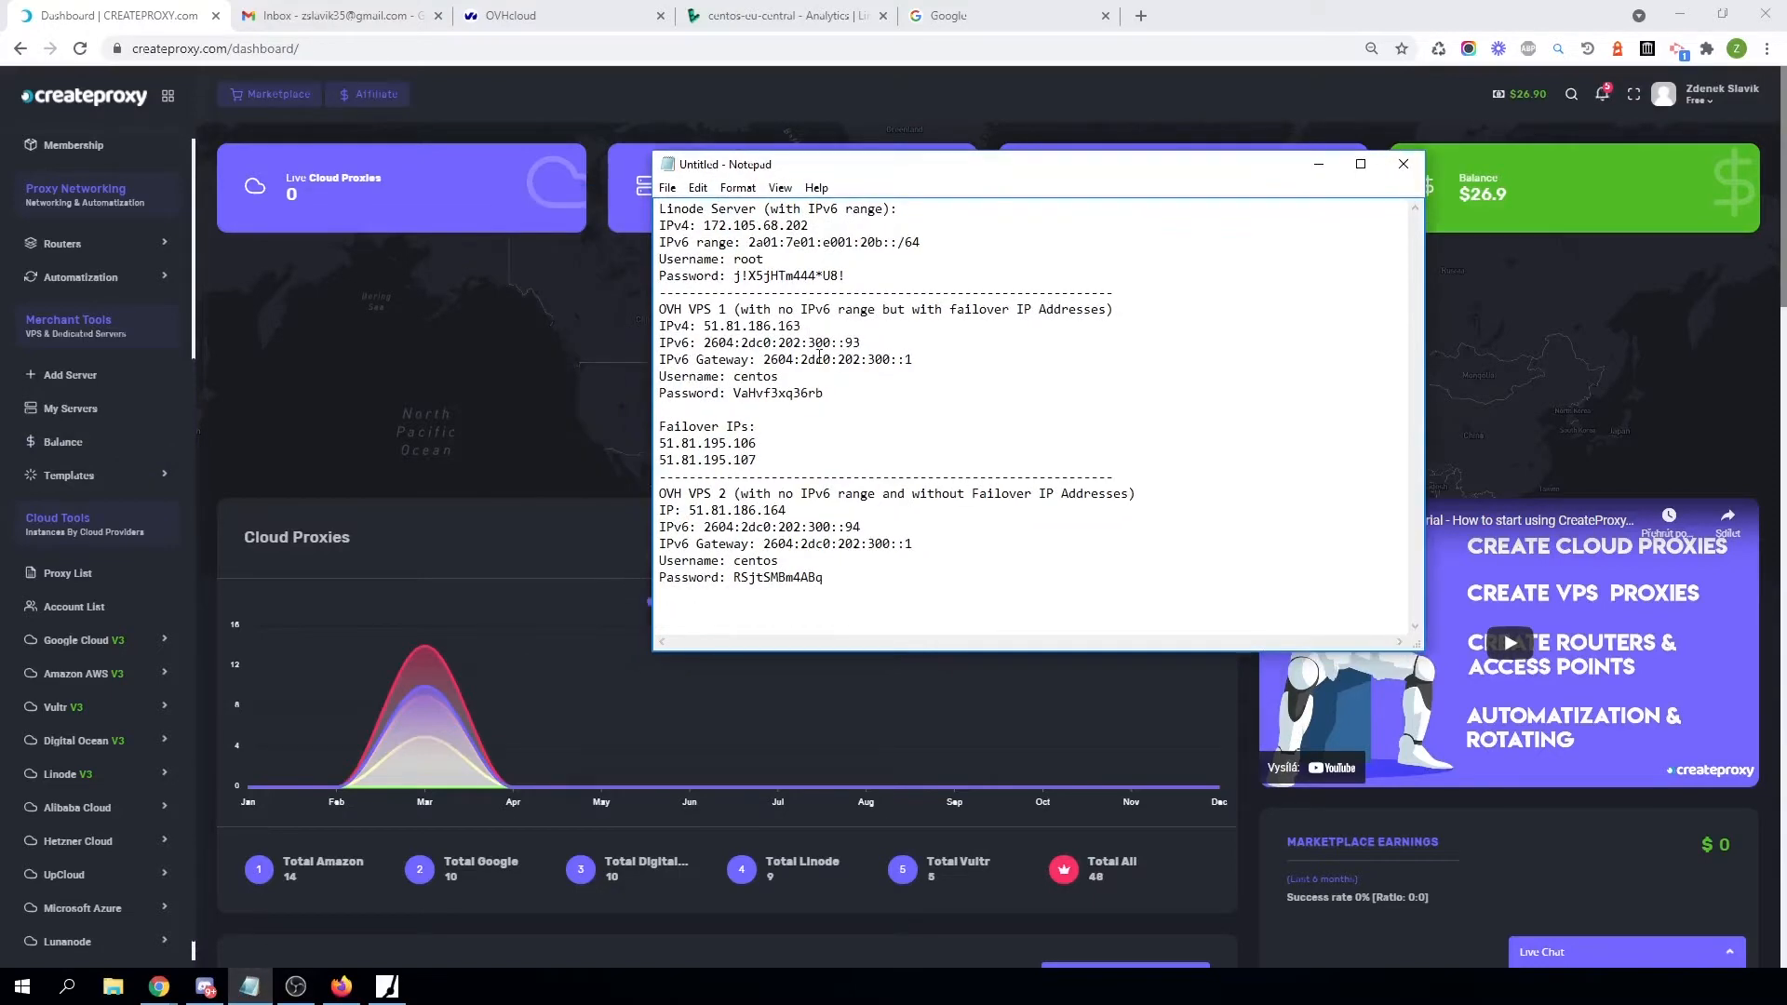
click(839, 599)
drag(660, 310, 707, 310)
click(969, 586)
click(661, 209)
drag(661, 210, 926, 215)
click(907, 217)
Highlight VPS 1's two failover IP addresses, the OVH VPS 2 entry, and the Linode heading.
drag(782, 456, 659, 441)
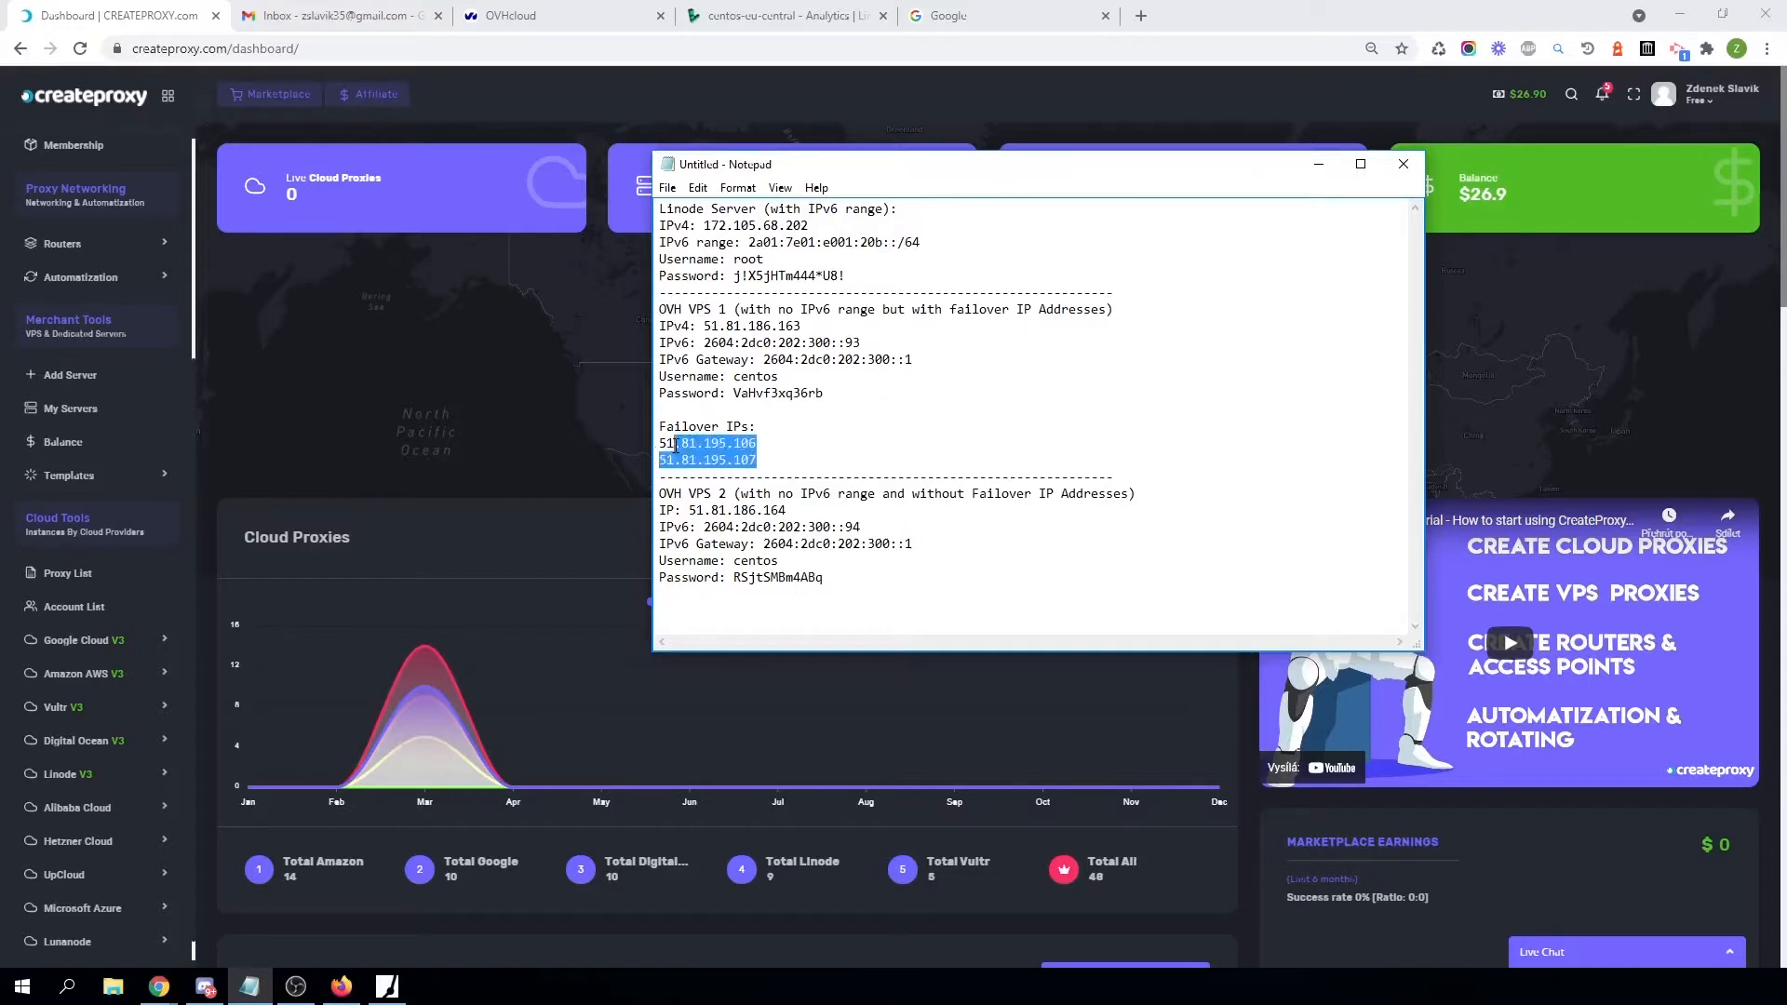
click(773, 449)
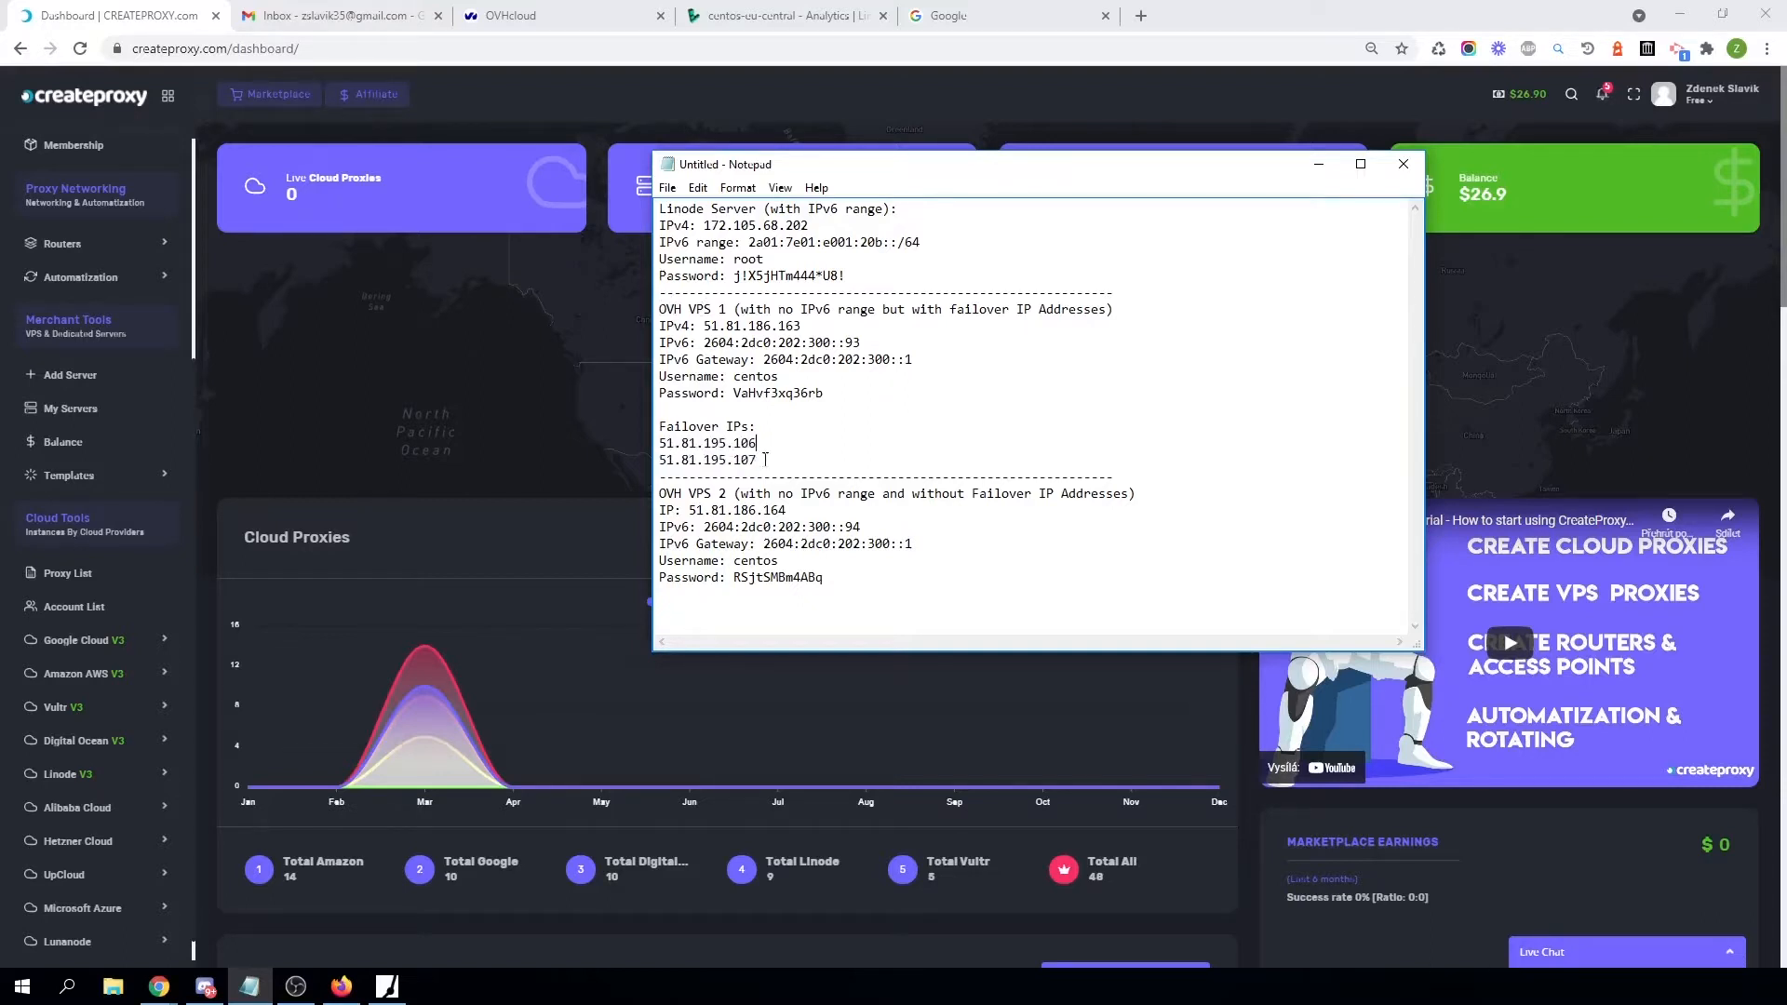
double_click(711, 427)
click(777, 428)
click(701, 495)
drag(661, 212, 793, 212)
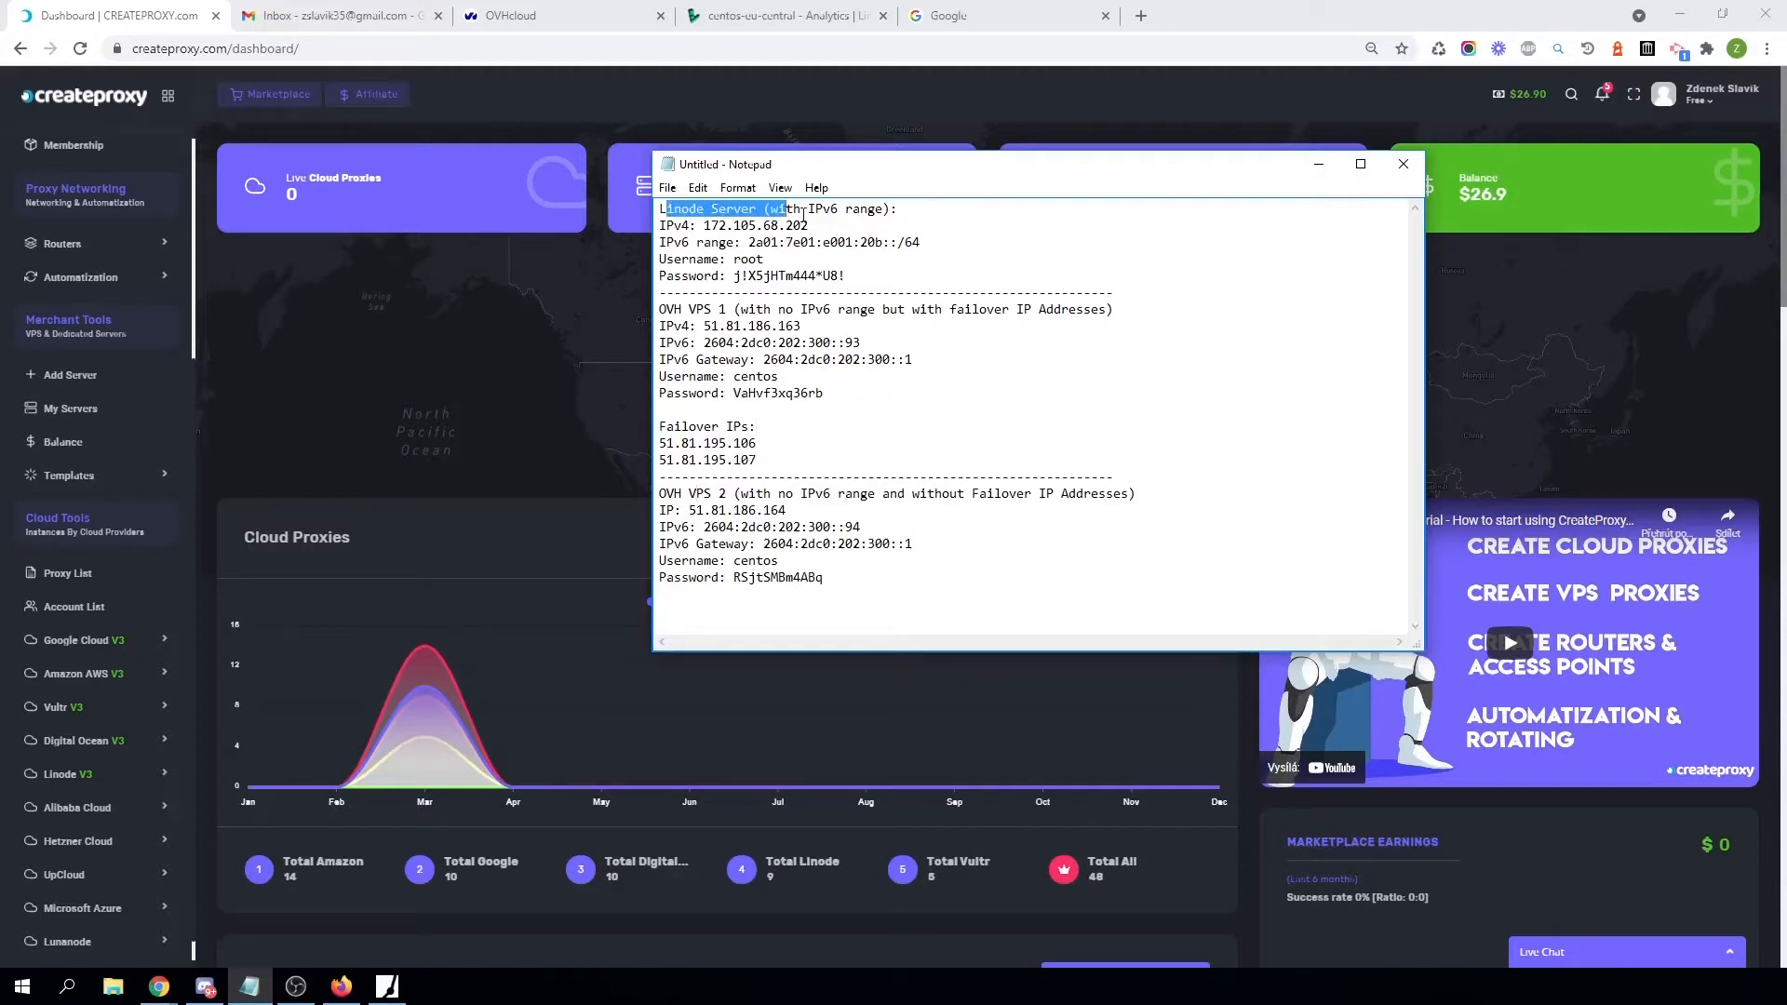
click(842, 225)
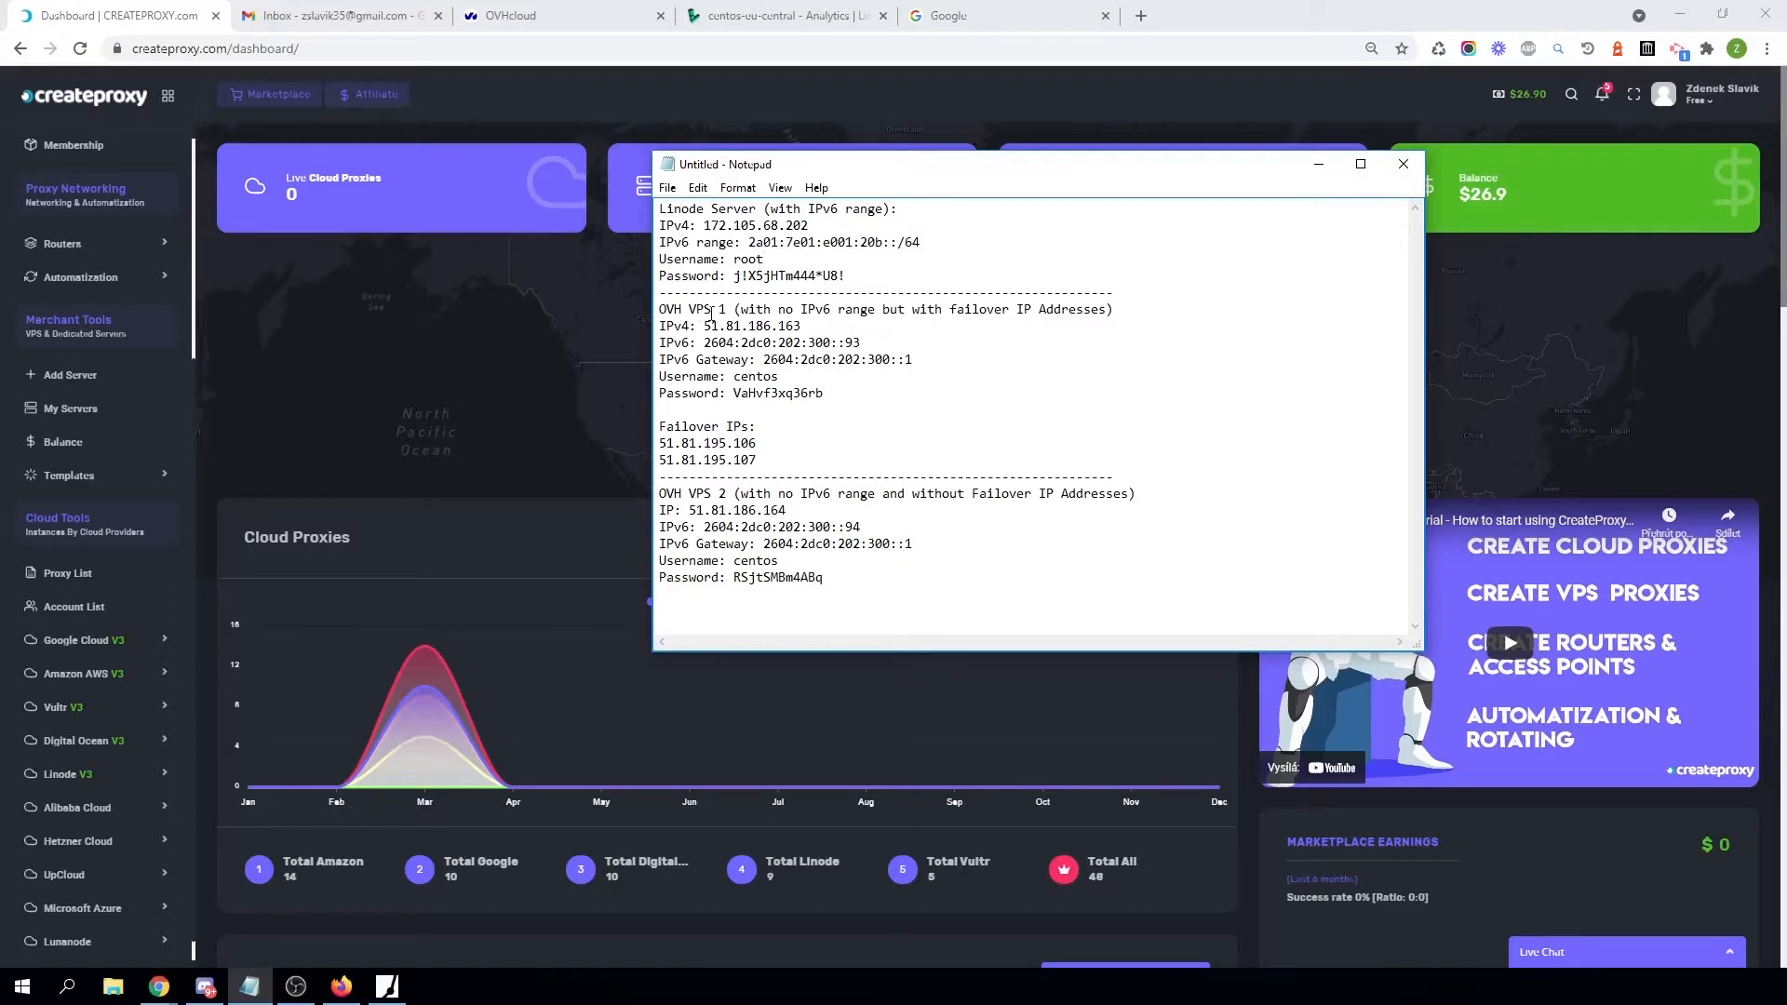
Open Virtual private servers from the OVHcloud Order menu to see plans from $6.00 to $34.00.
click(549, 18)
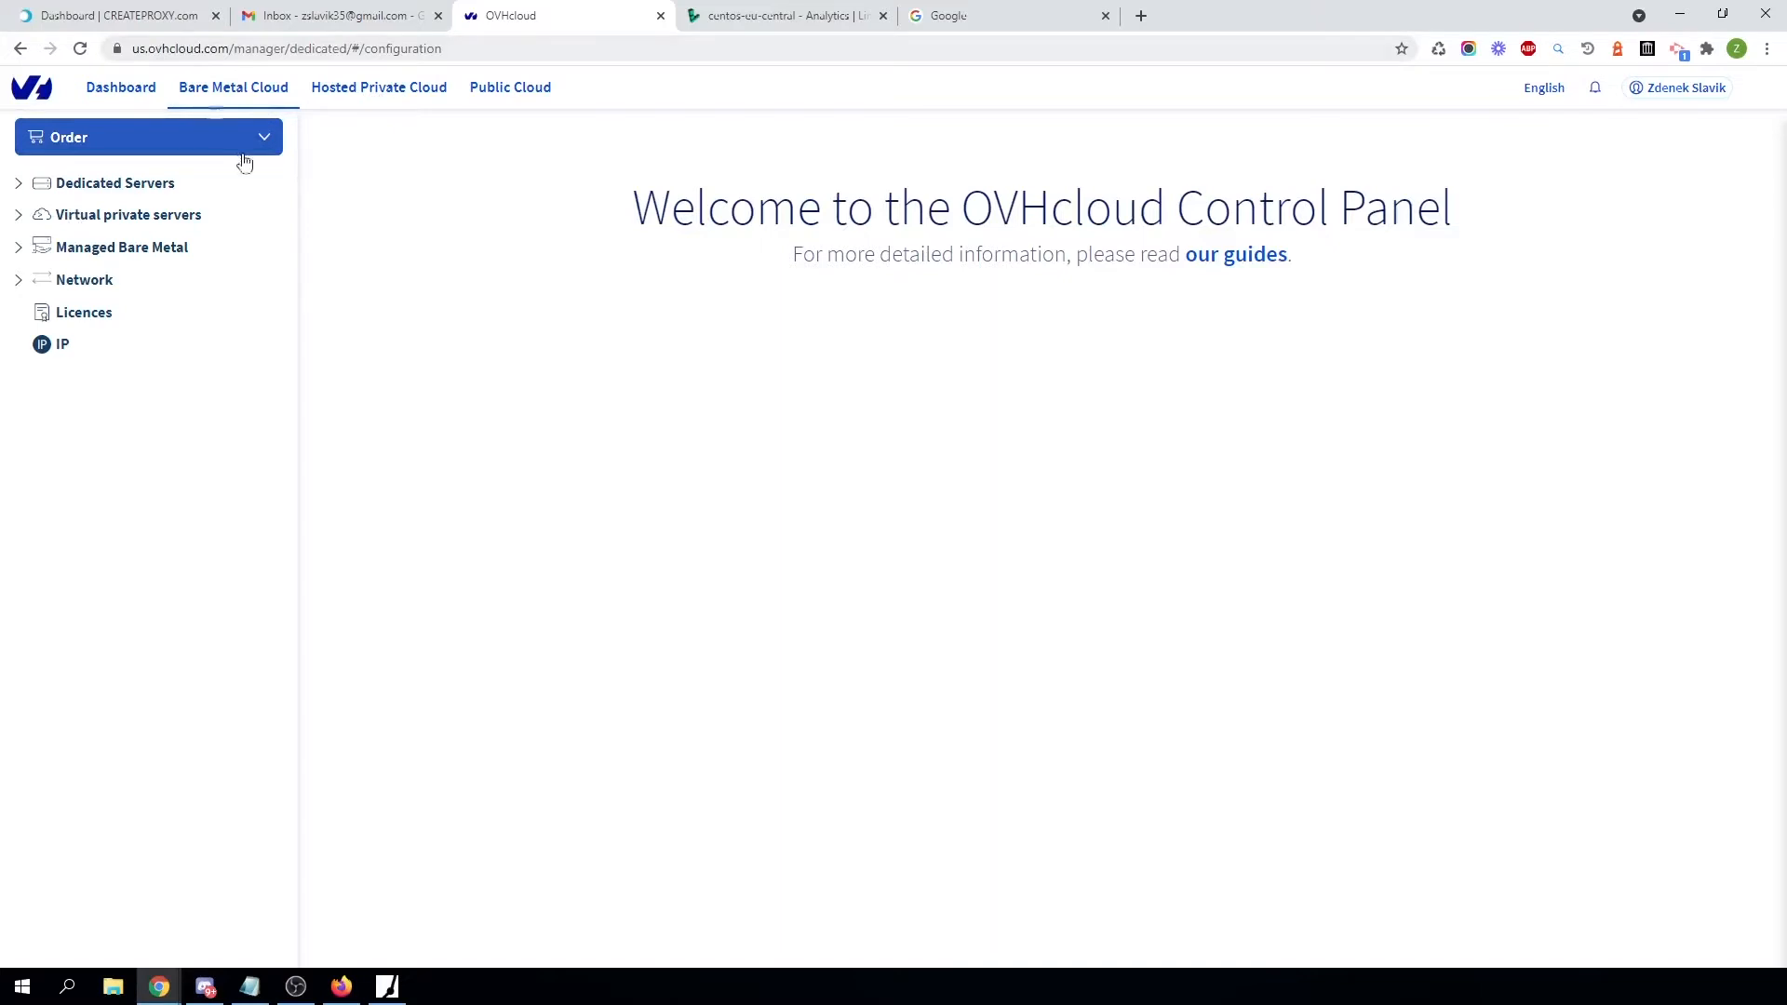
click(172, 147)
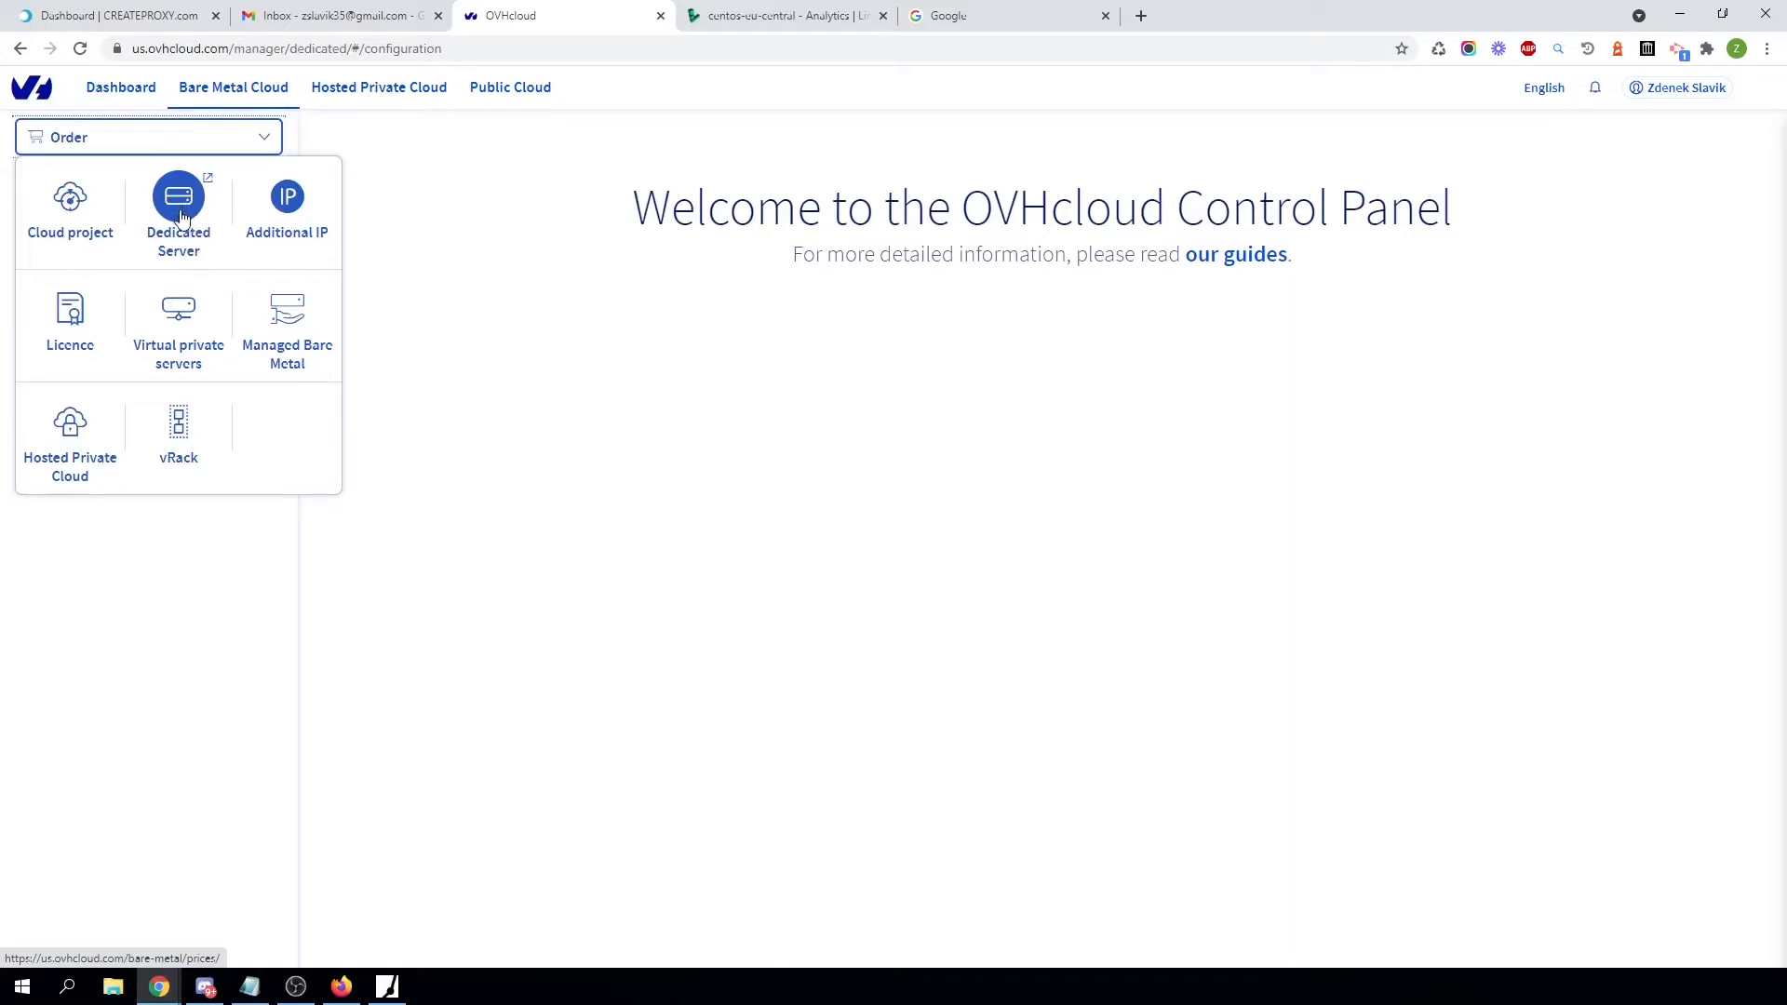
click(180, 312)
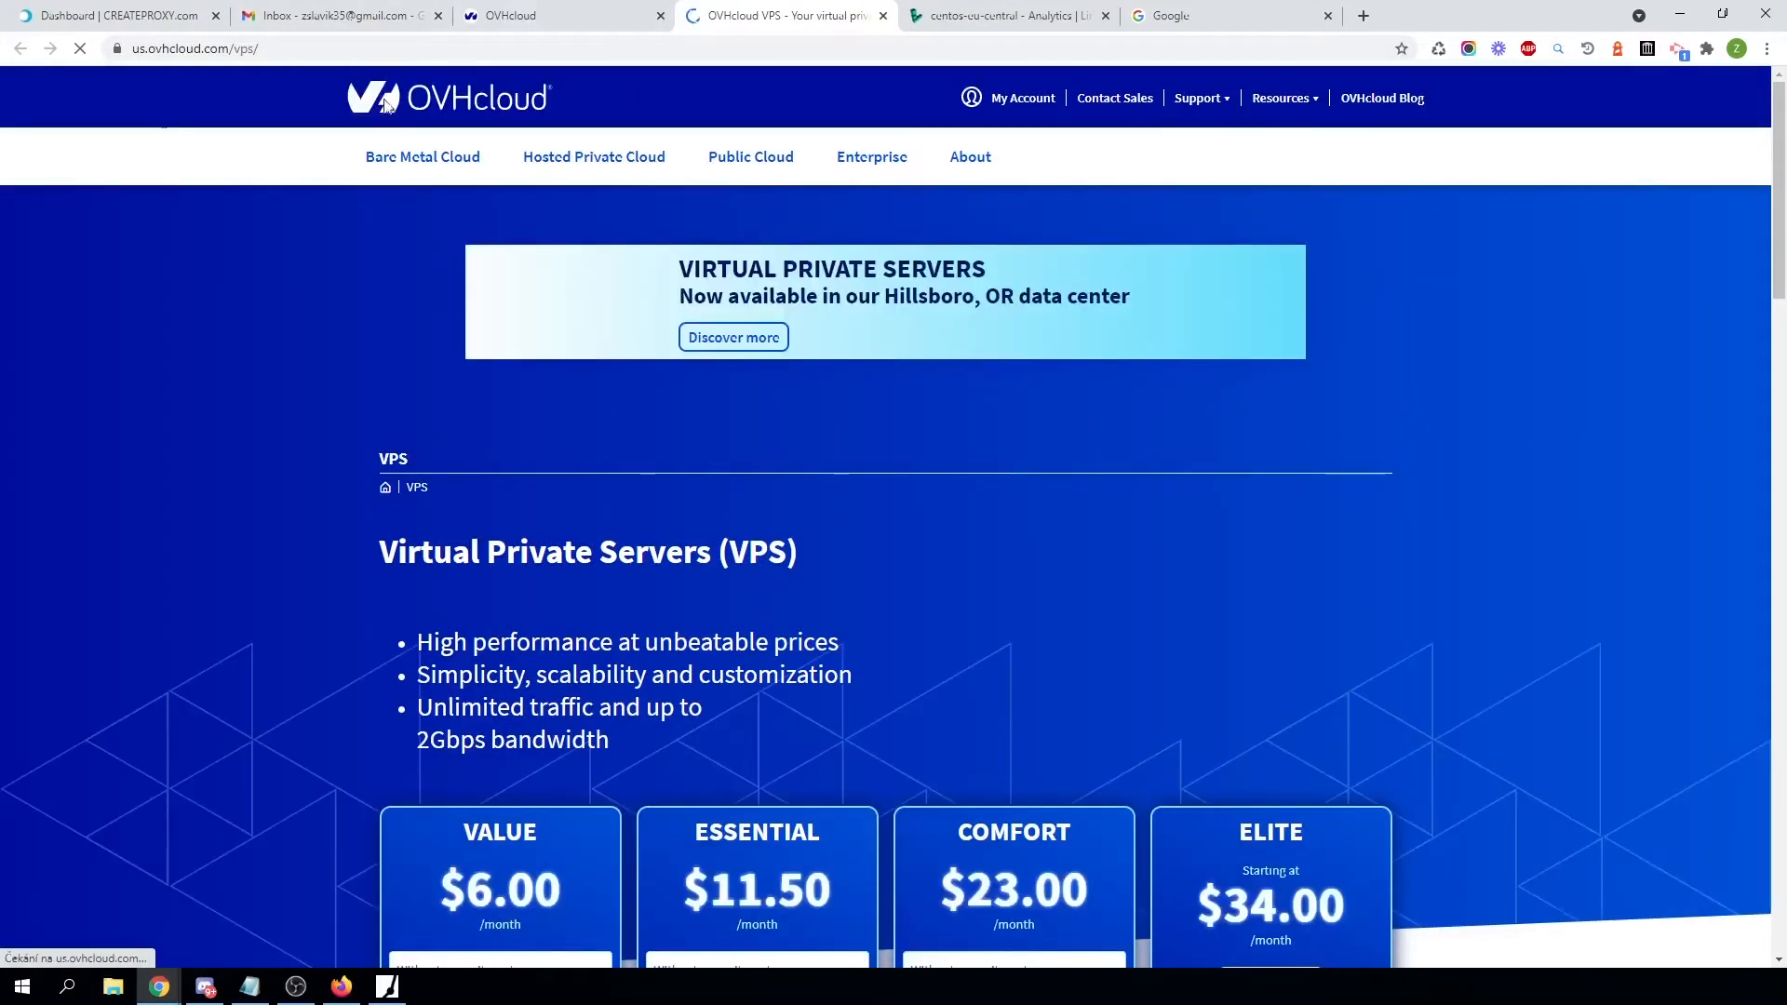
scroll(909, 476, down, 10)
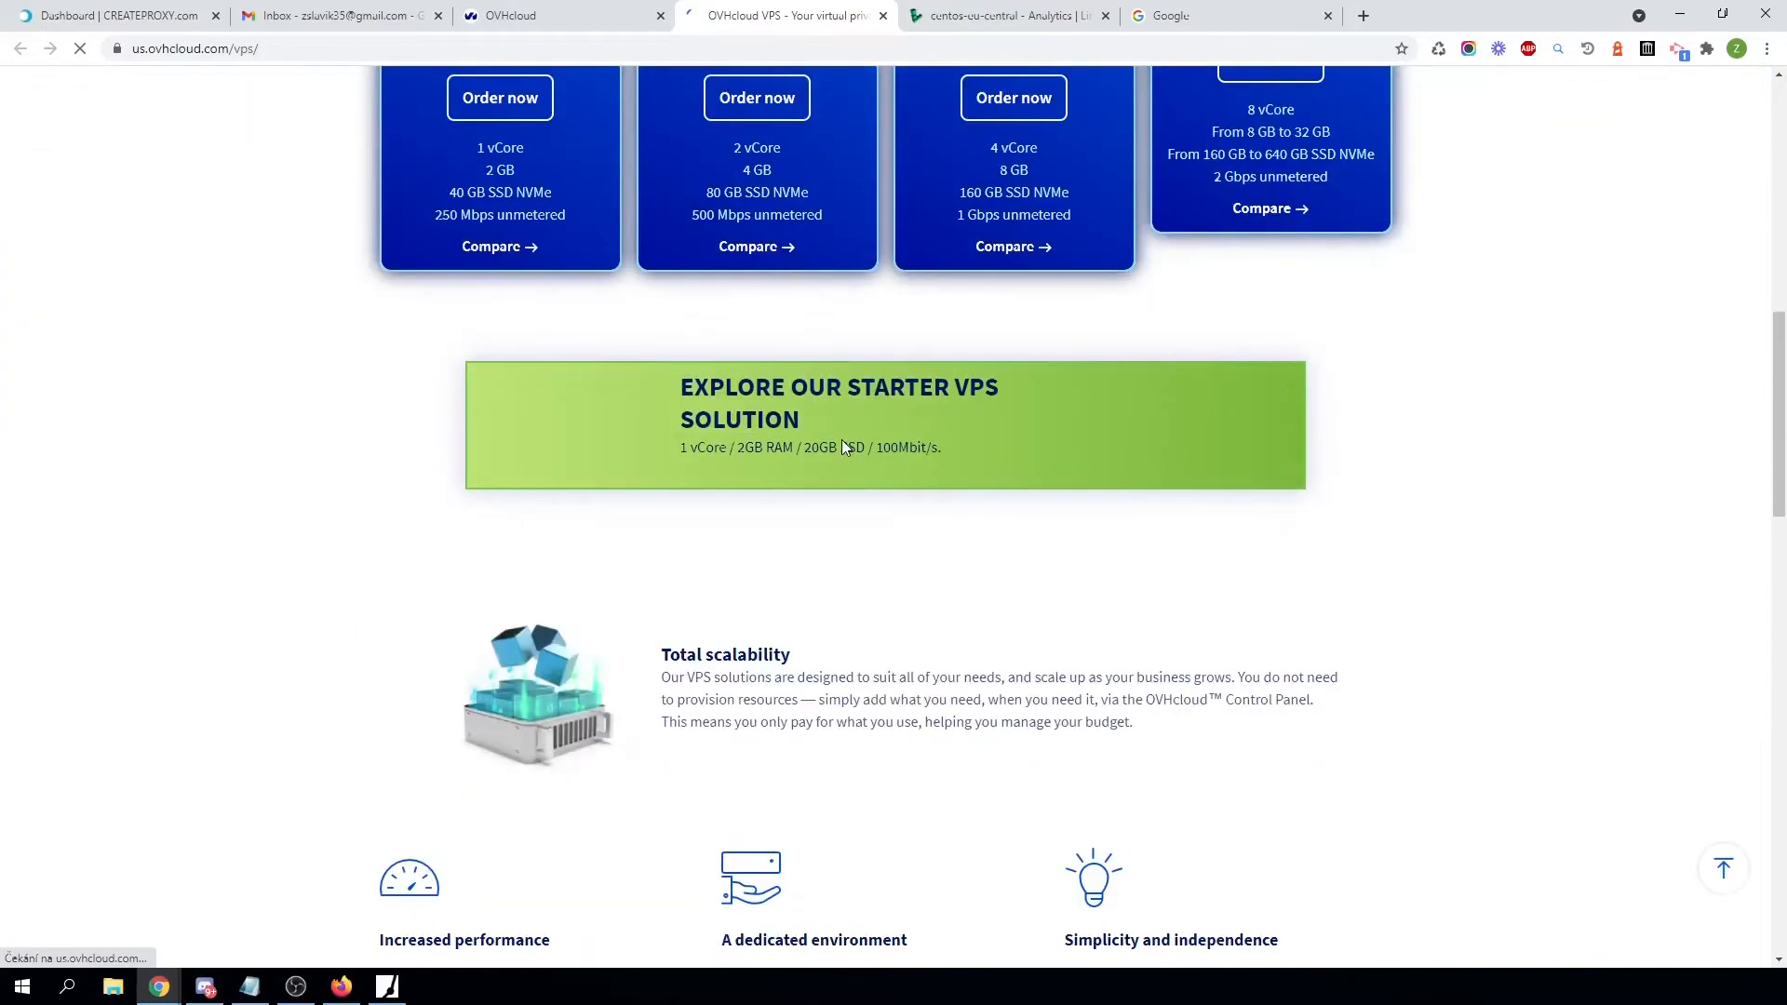
scroll(675, 301, up, 8)
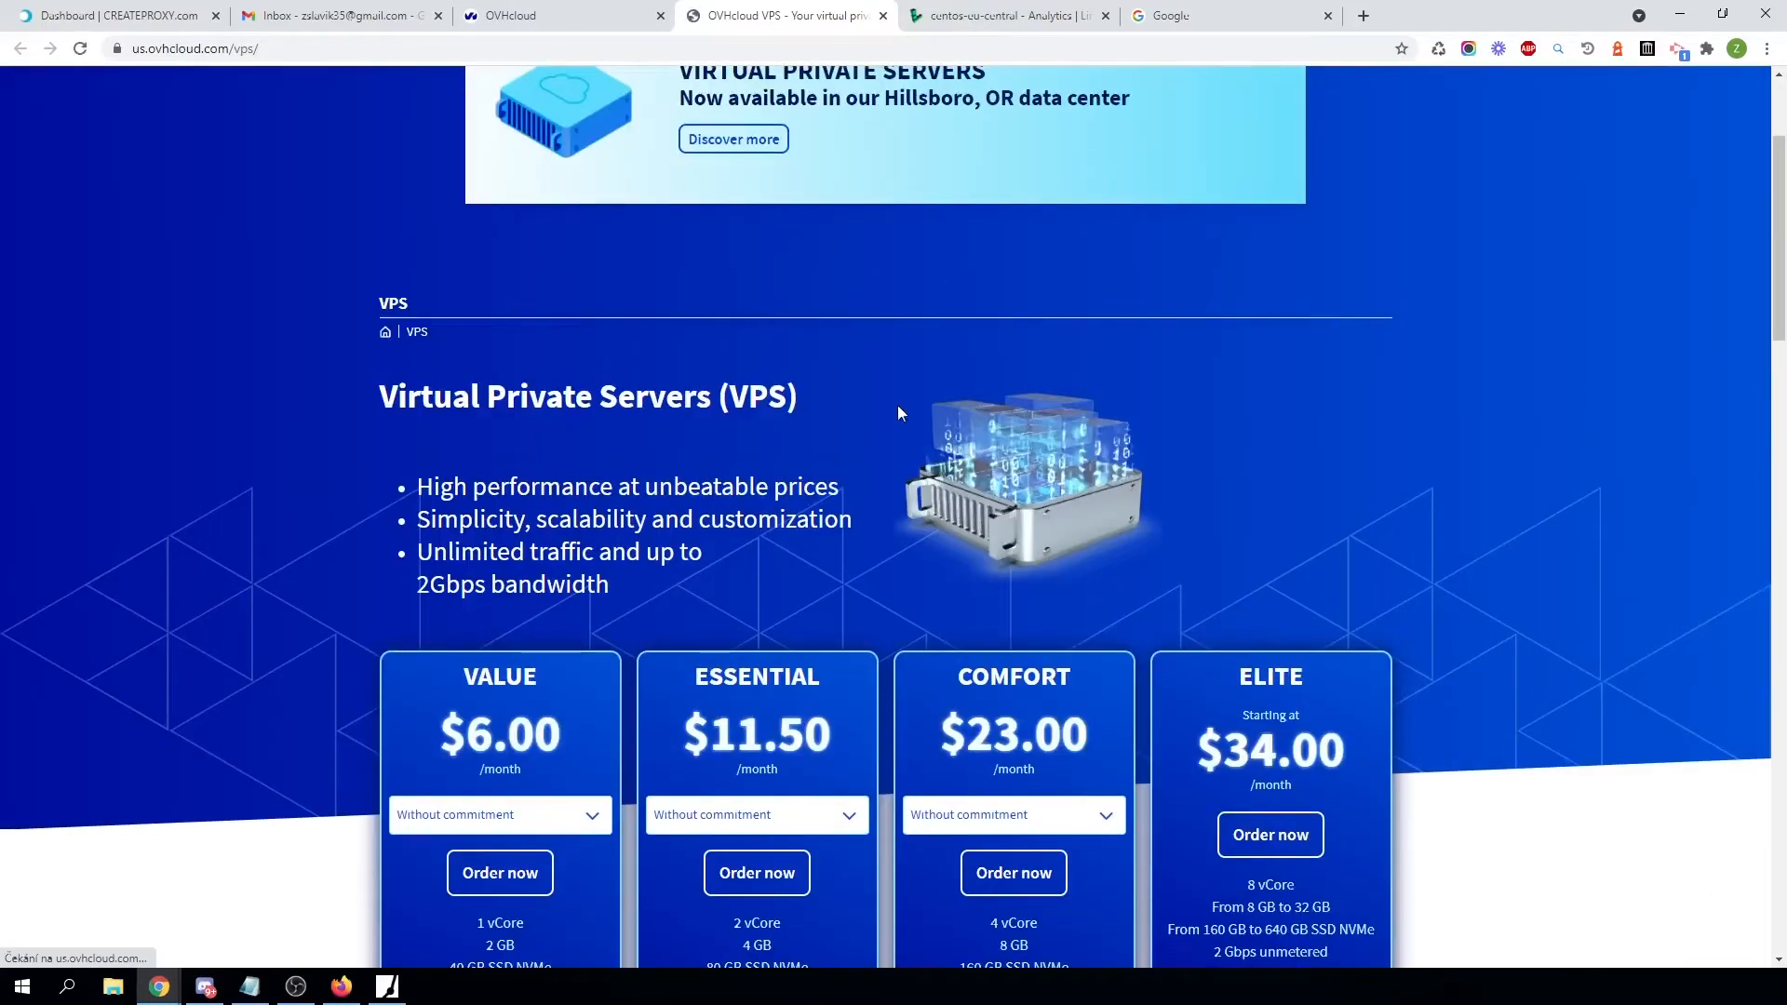
scroll(649, 562, down, 6)
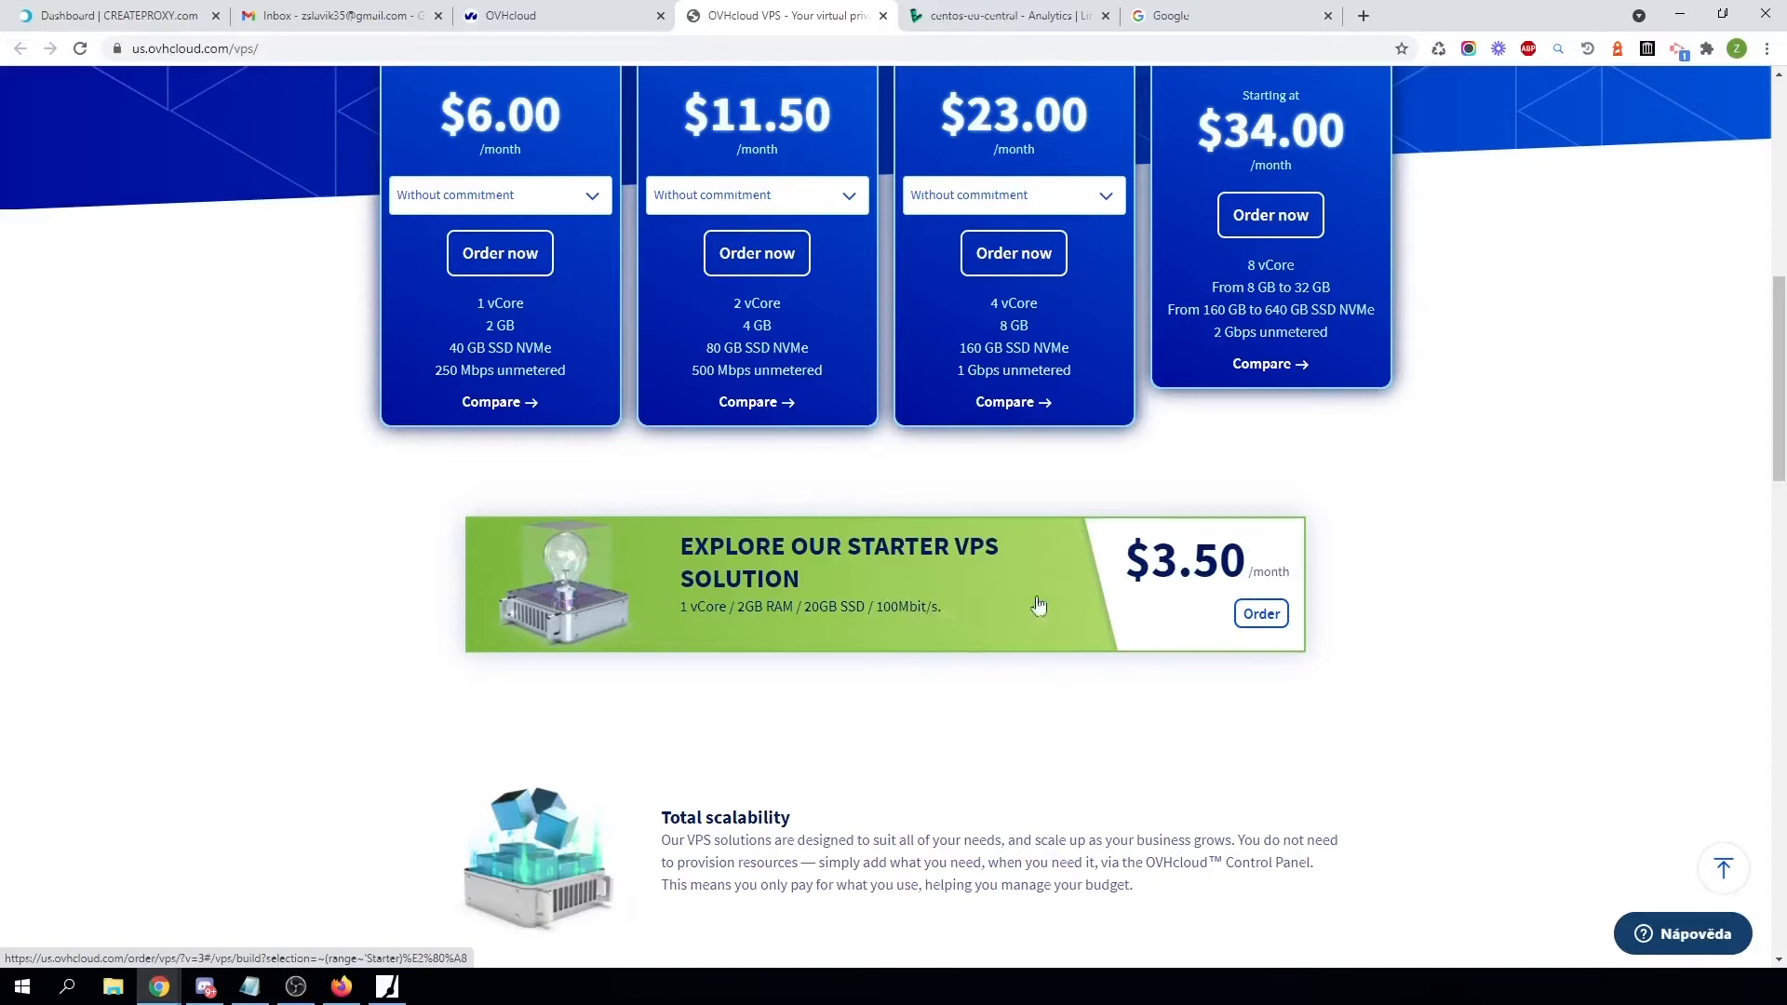
click(1066, 559)
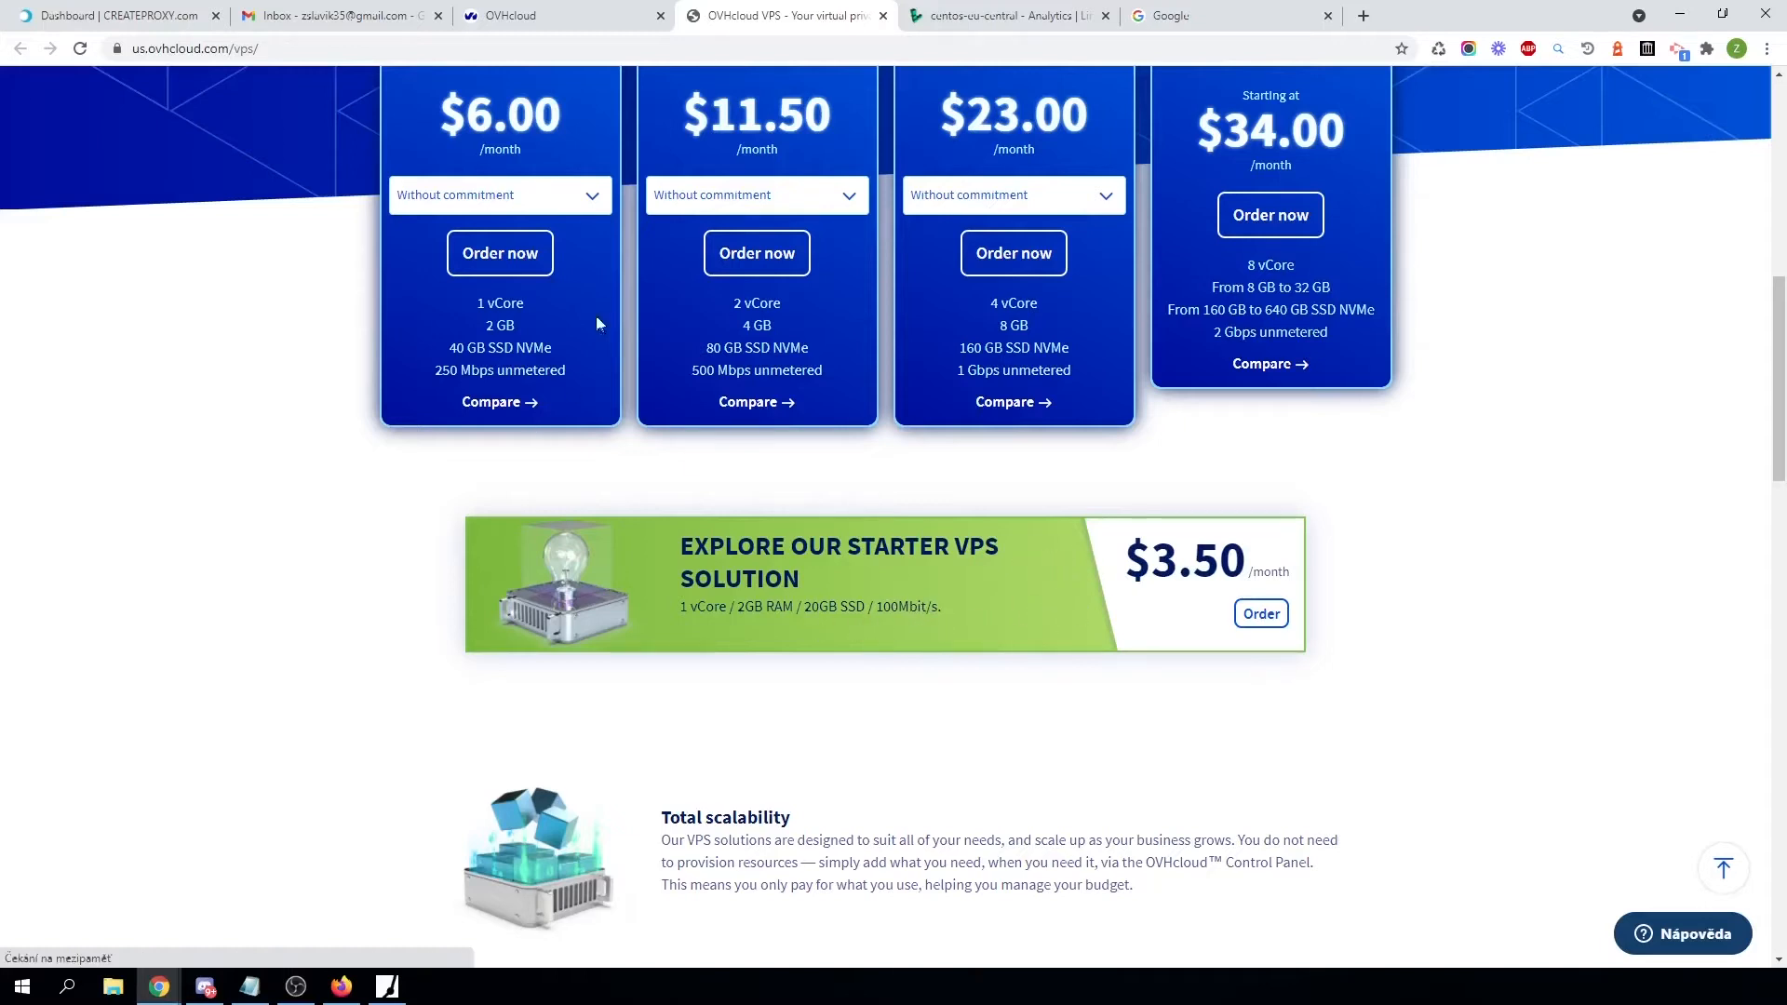
scroll(290, 418, up, 3)
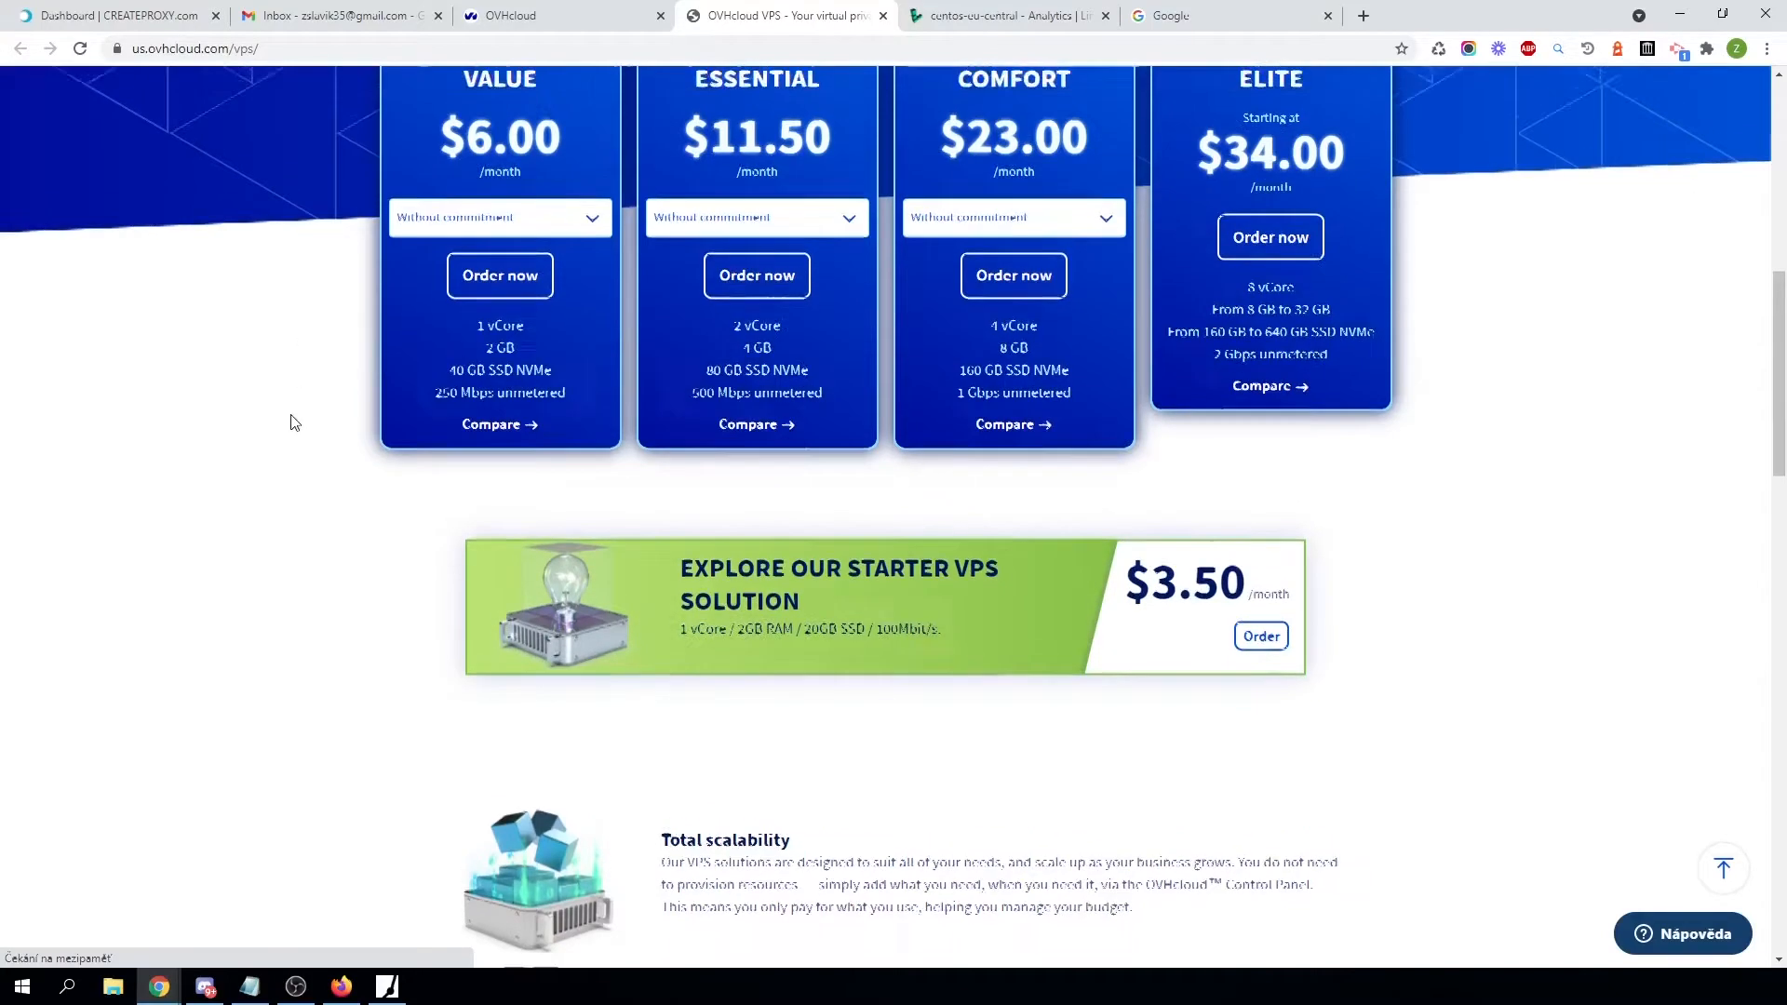
scroll(289, 415, down, 3)
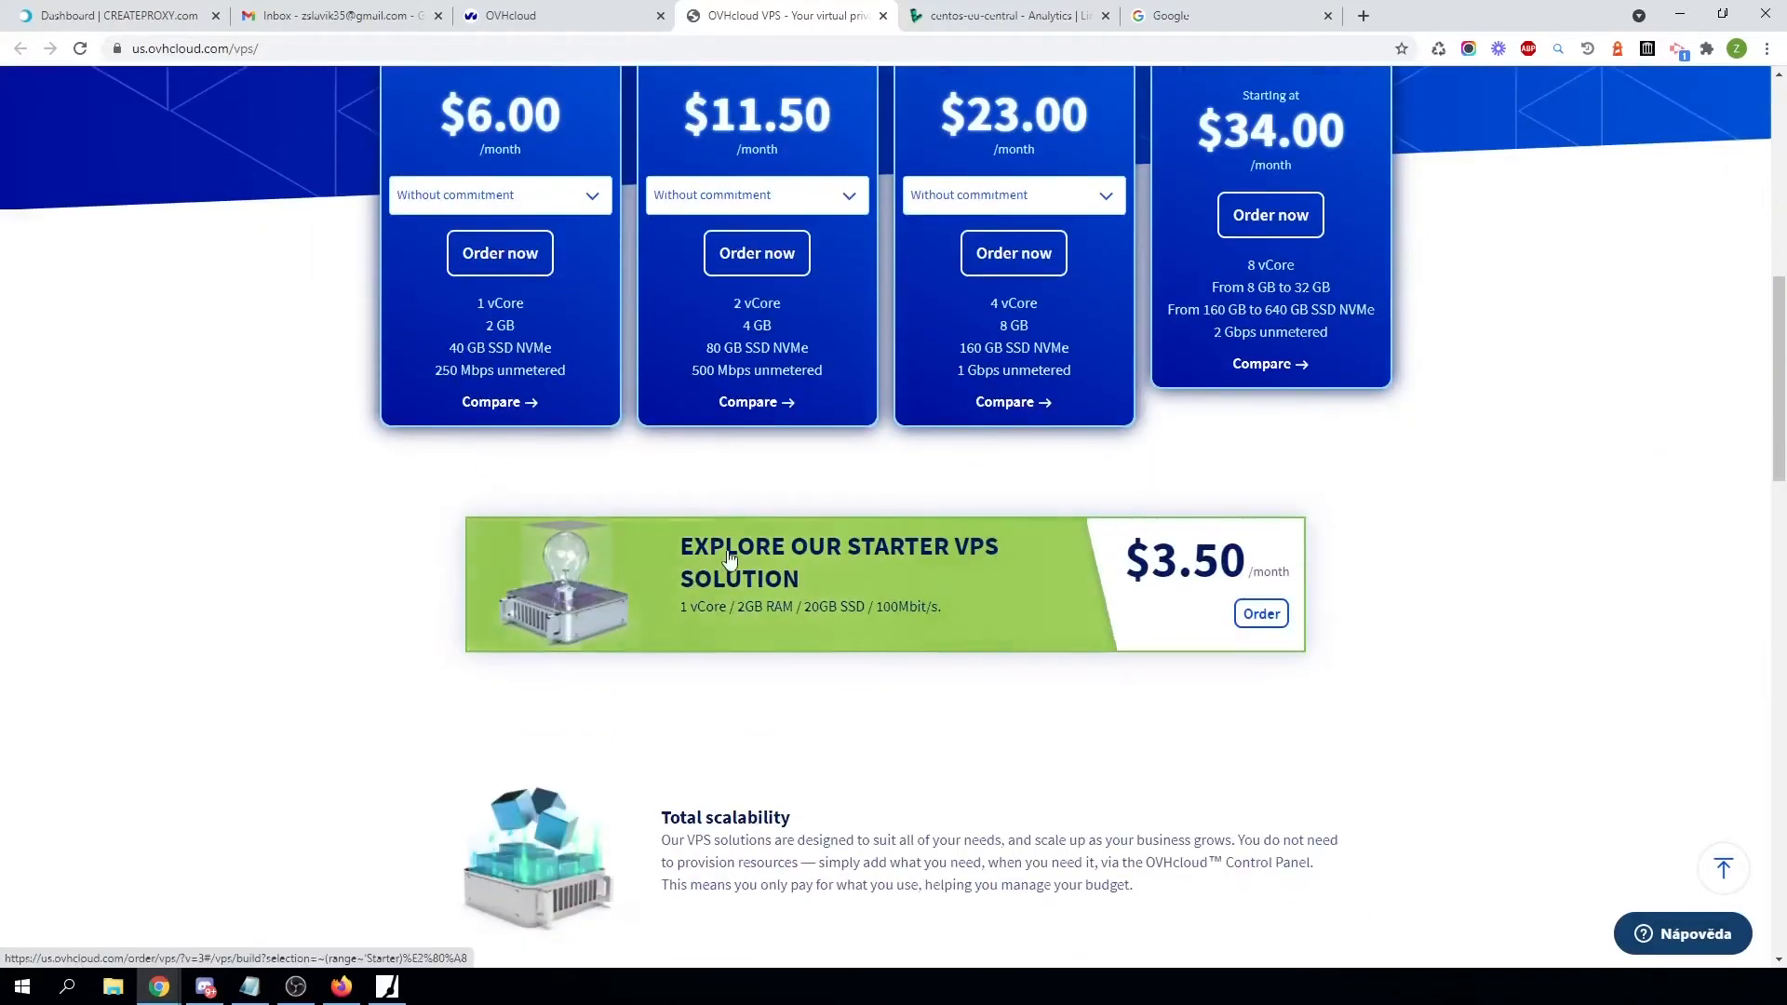
scroll(753, 458, down, 3)
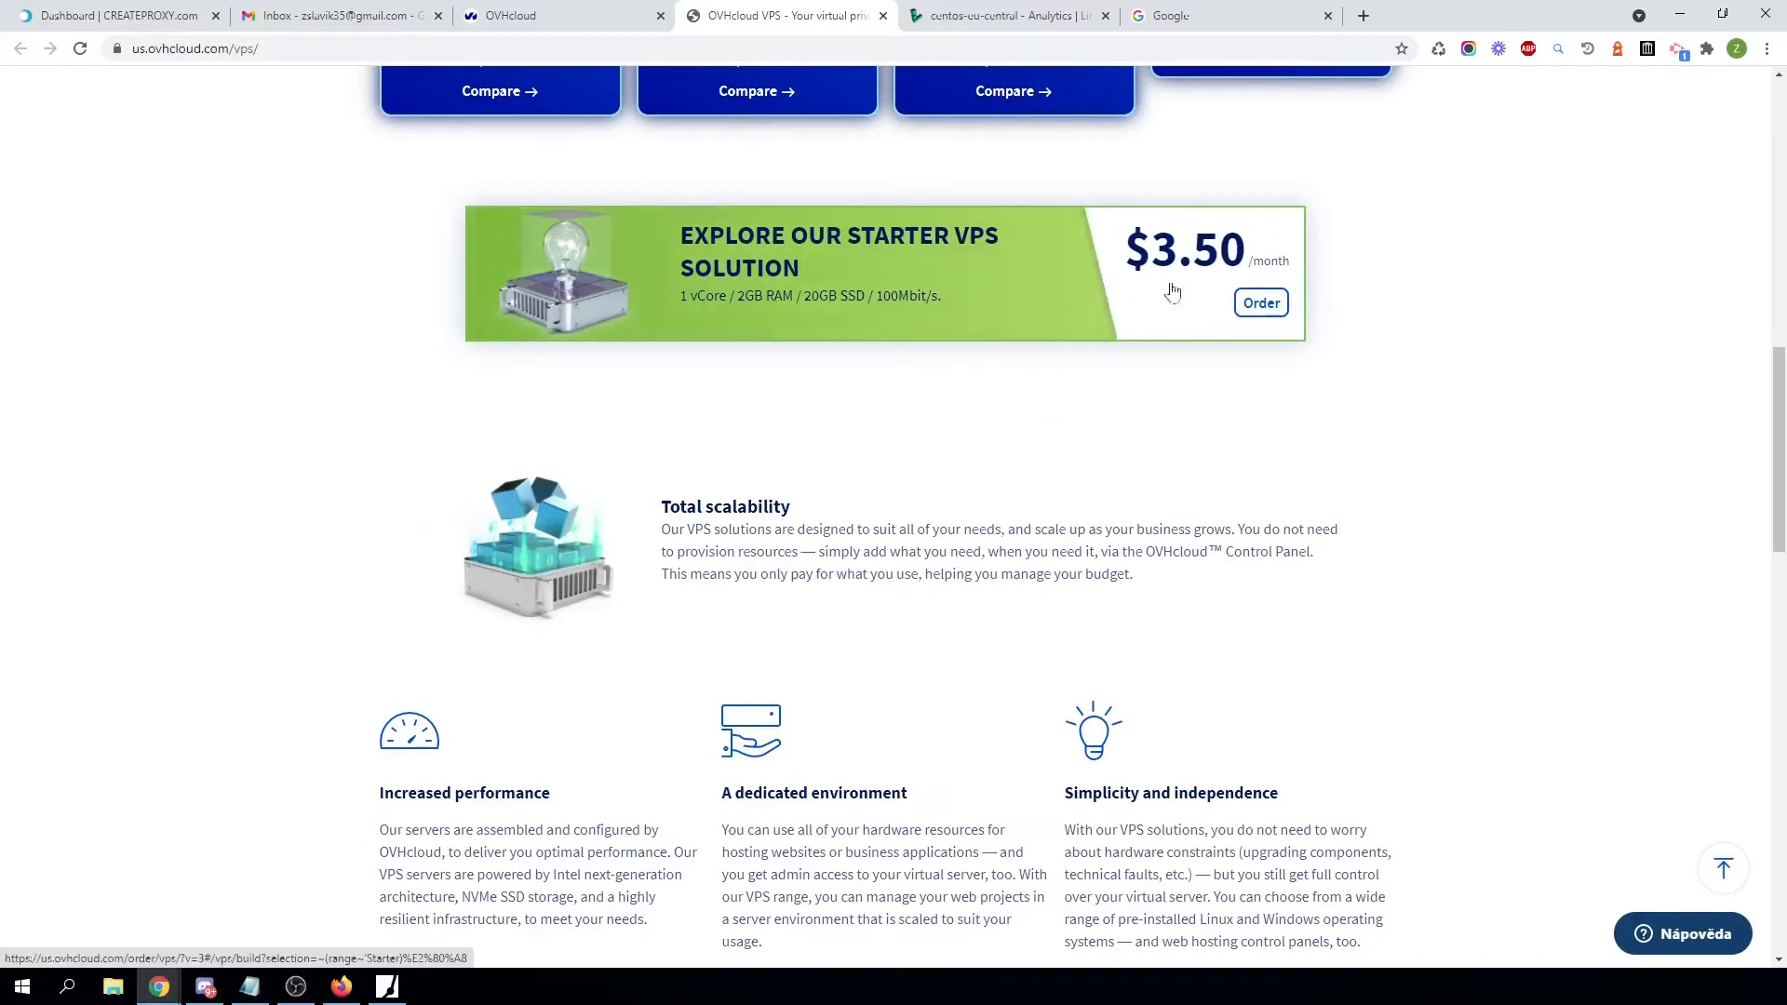
Order the $3.50 Starter VPS in Vint Hill with a distribution-only CentOS Version 7 image.
click(1259, 307)
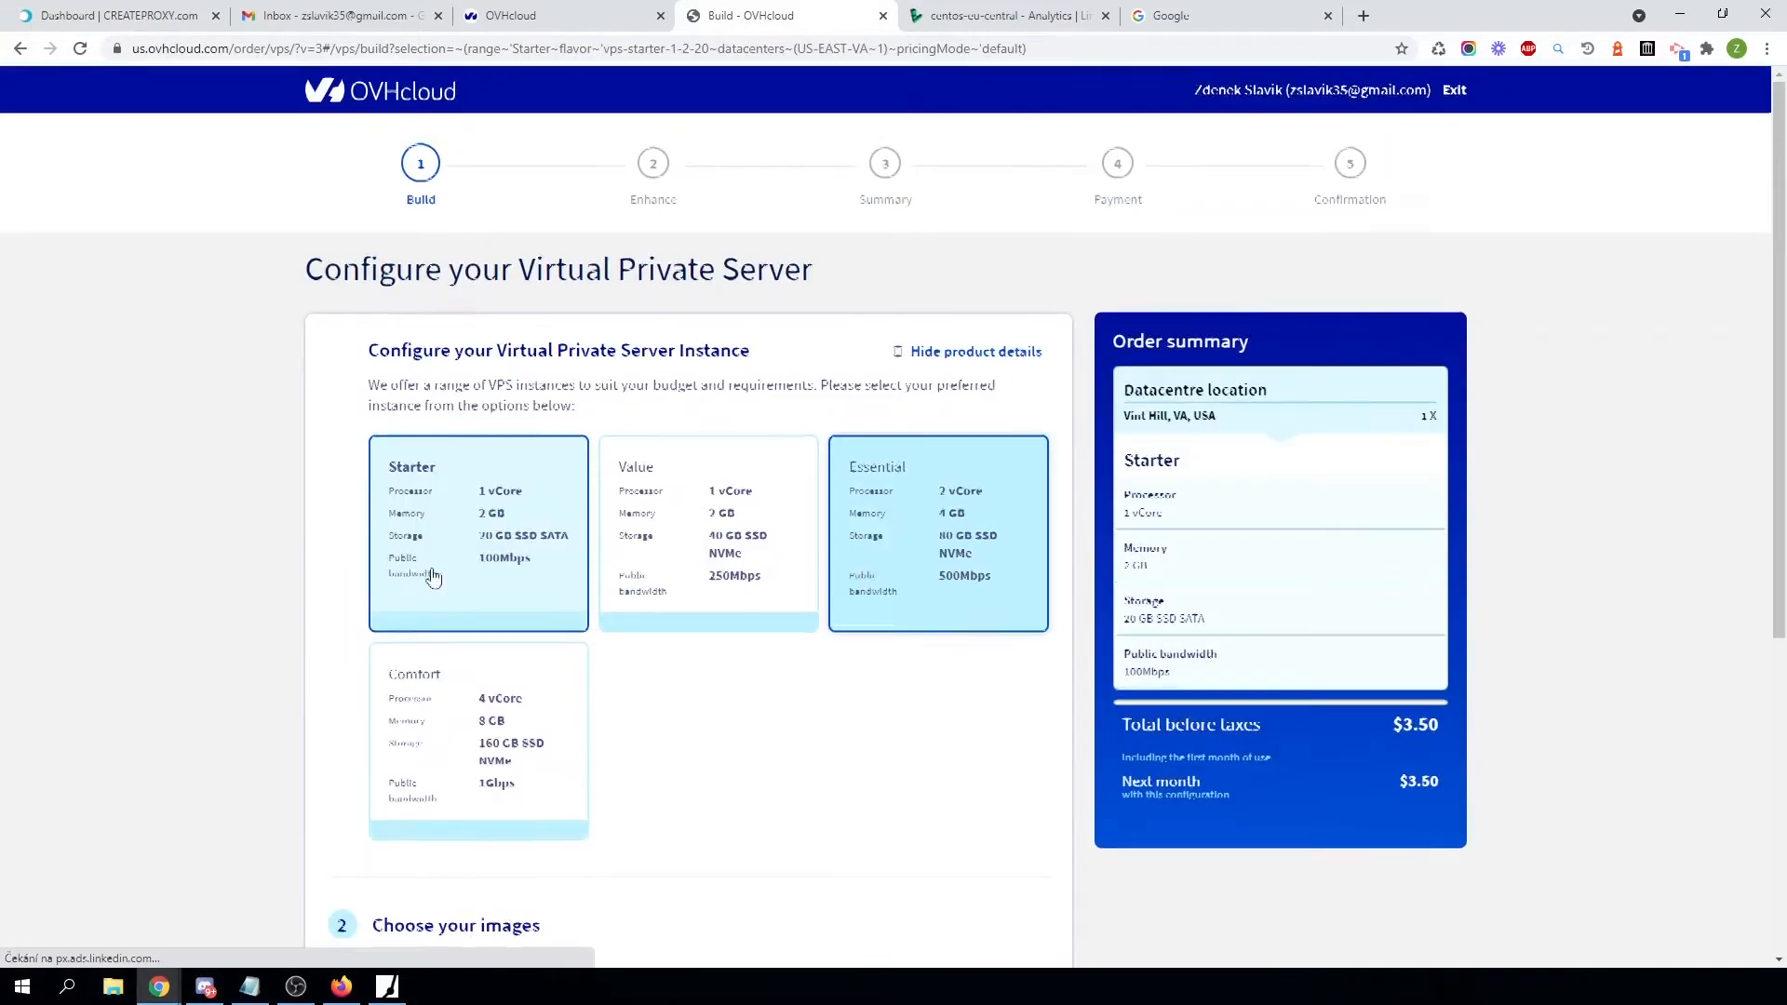
scroll(465, 579, down, 2)
scroll(502, 582, down, 4)
click(430, 584)
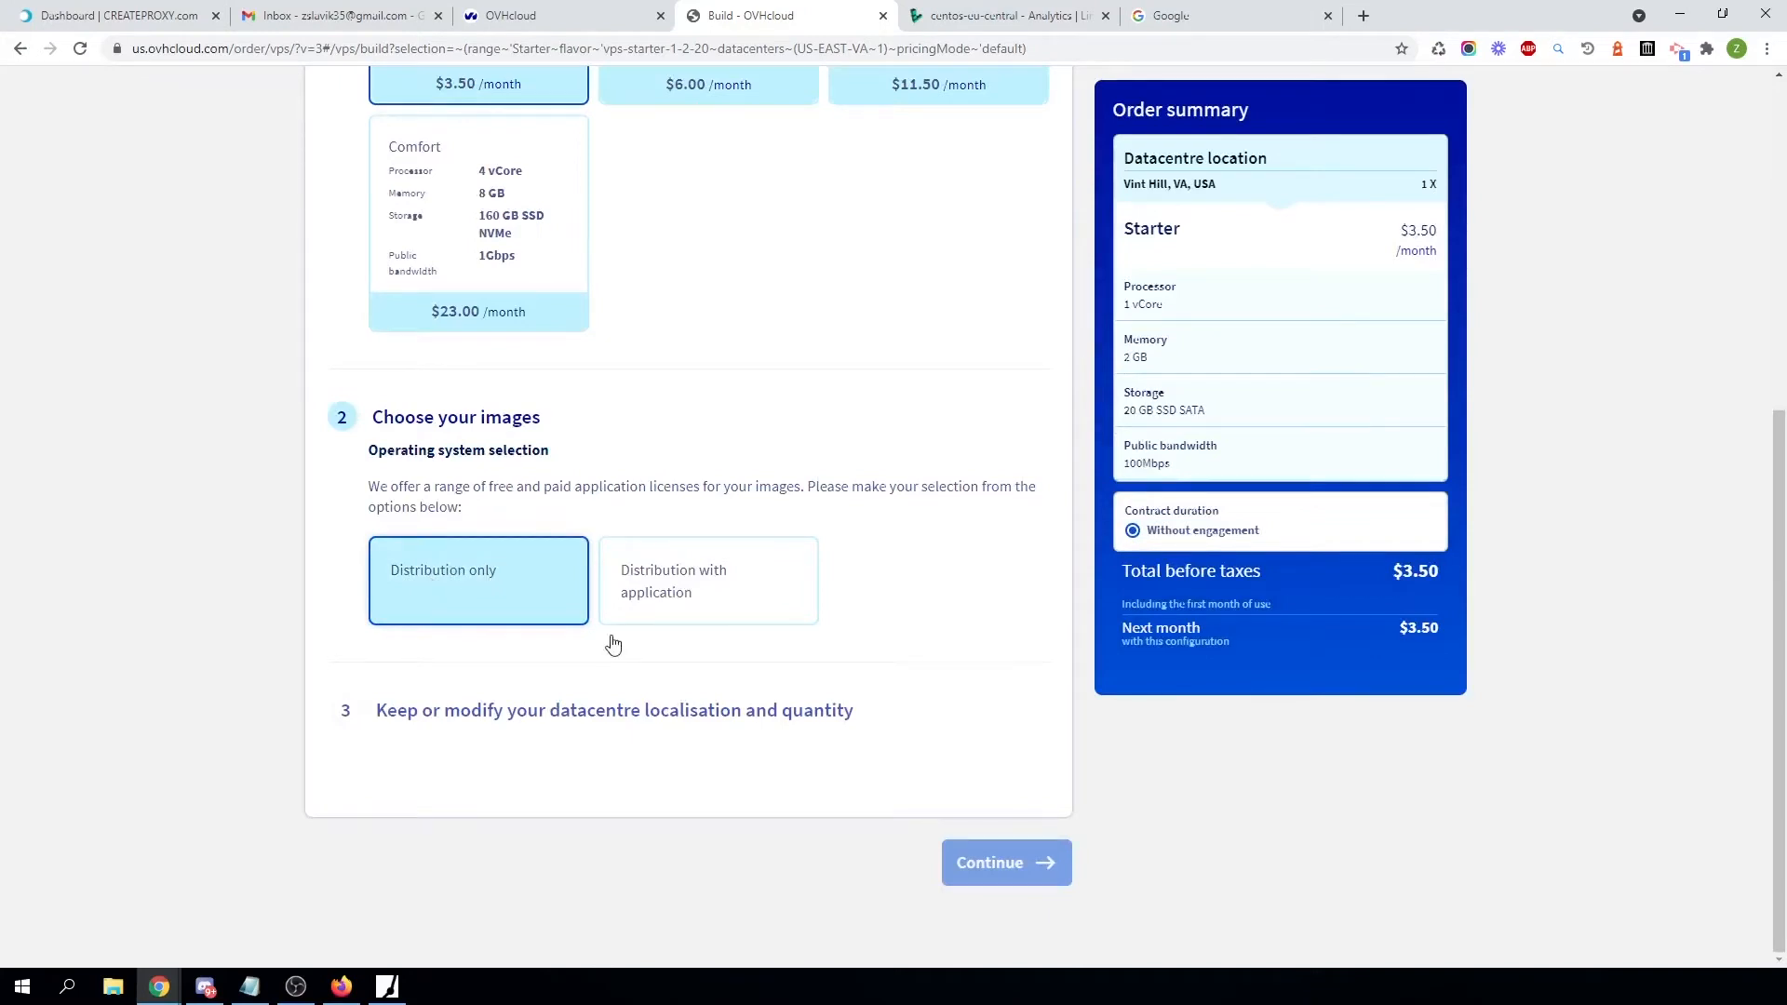
click(673, 670)
click(712, 690)
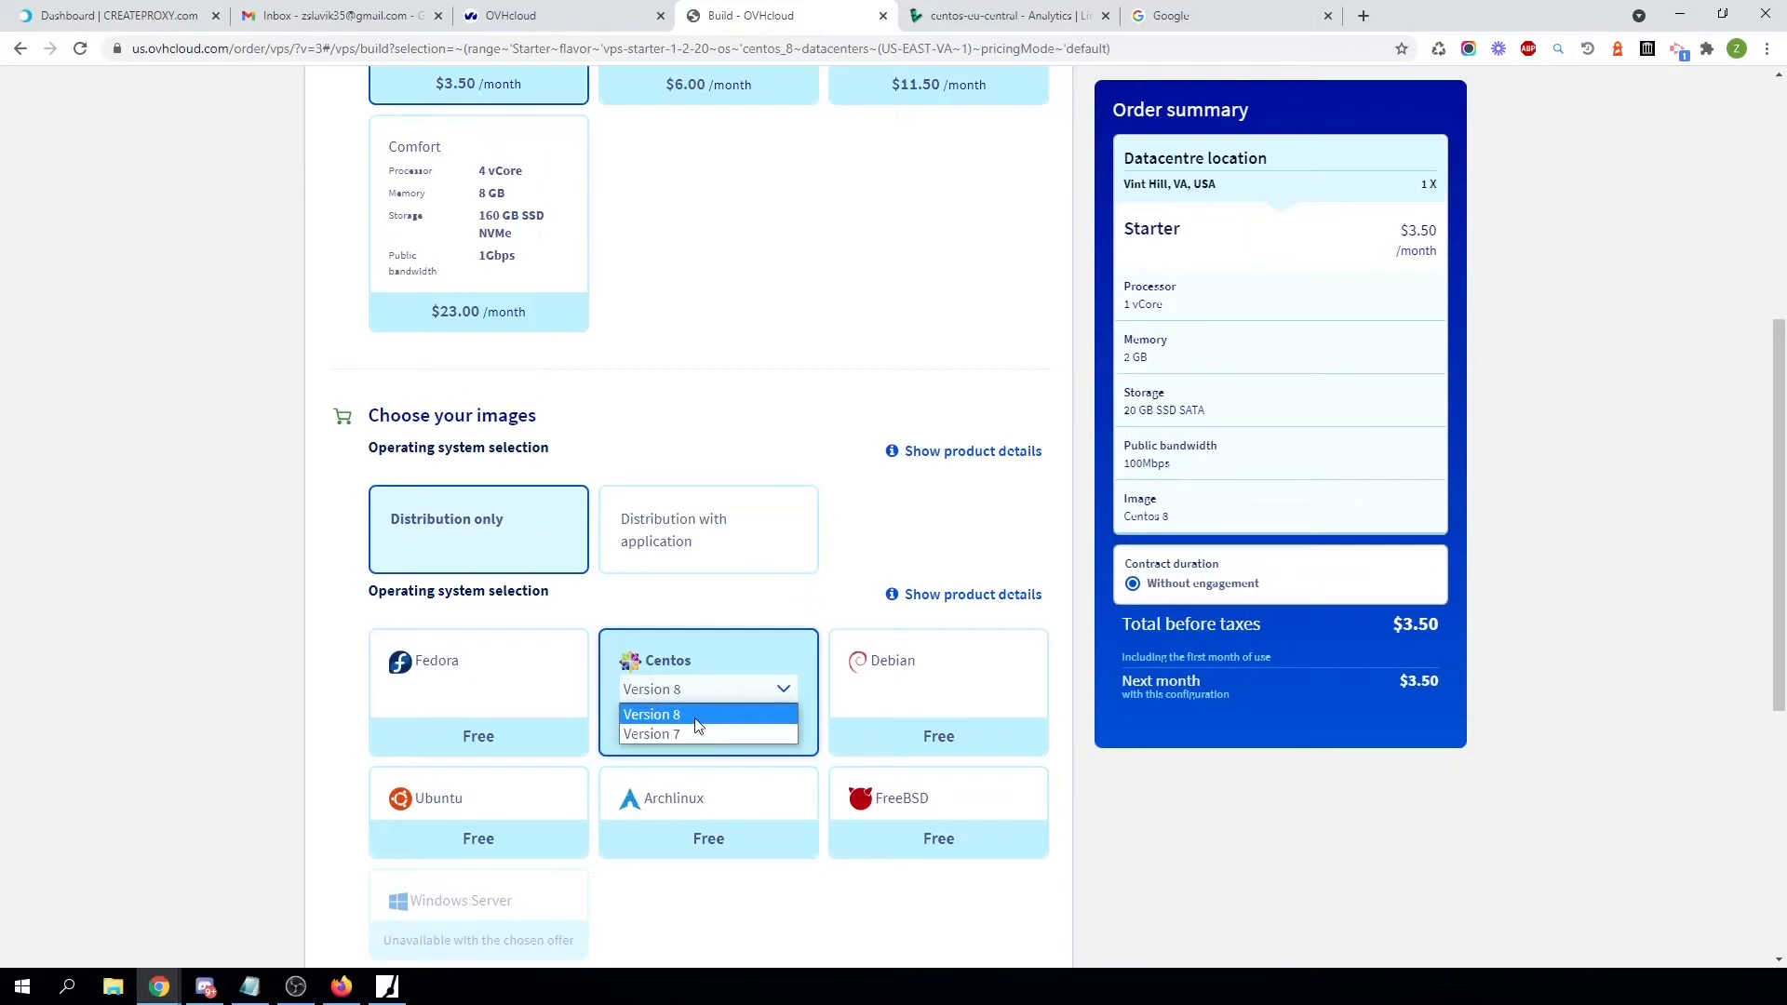
click(693, 731)
scroll(453, 655, down, 5)
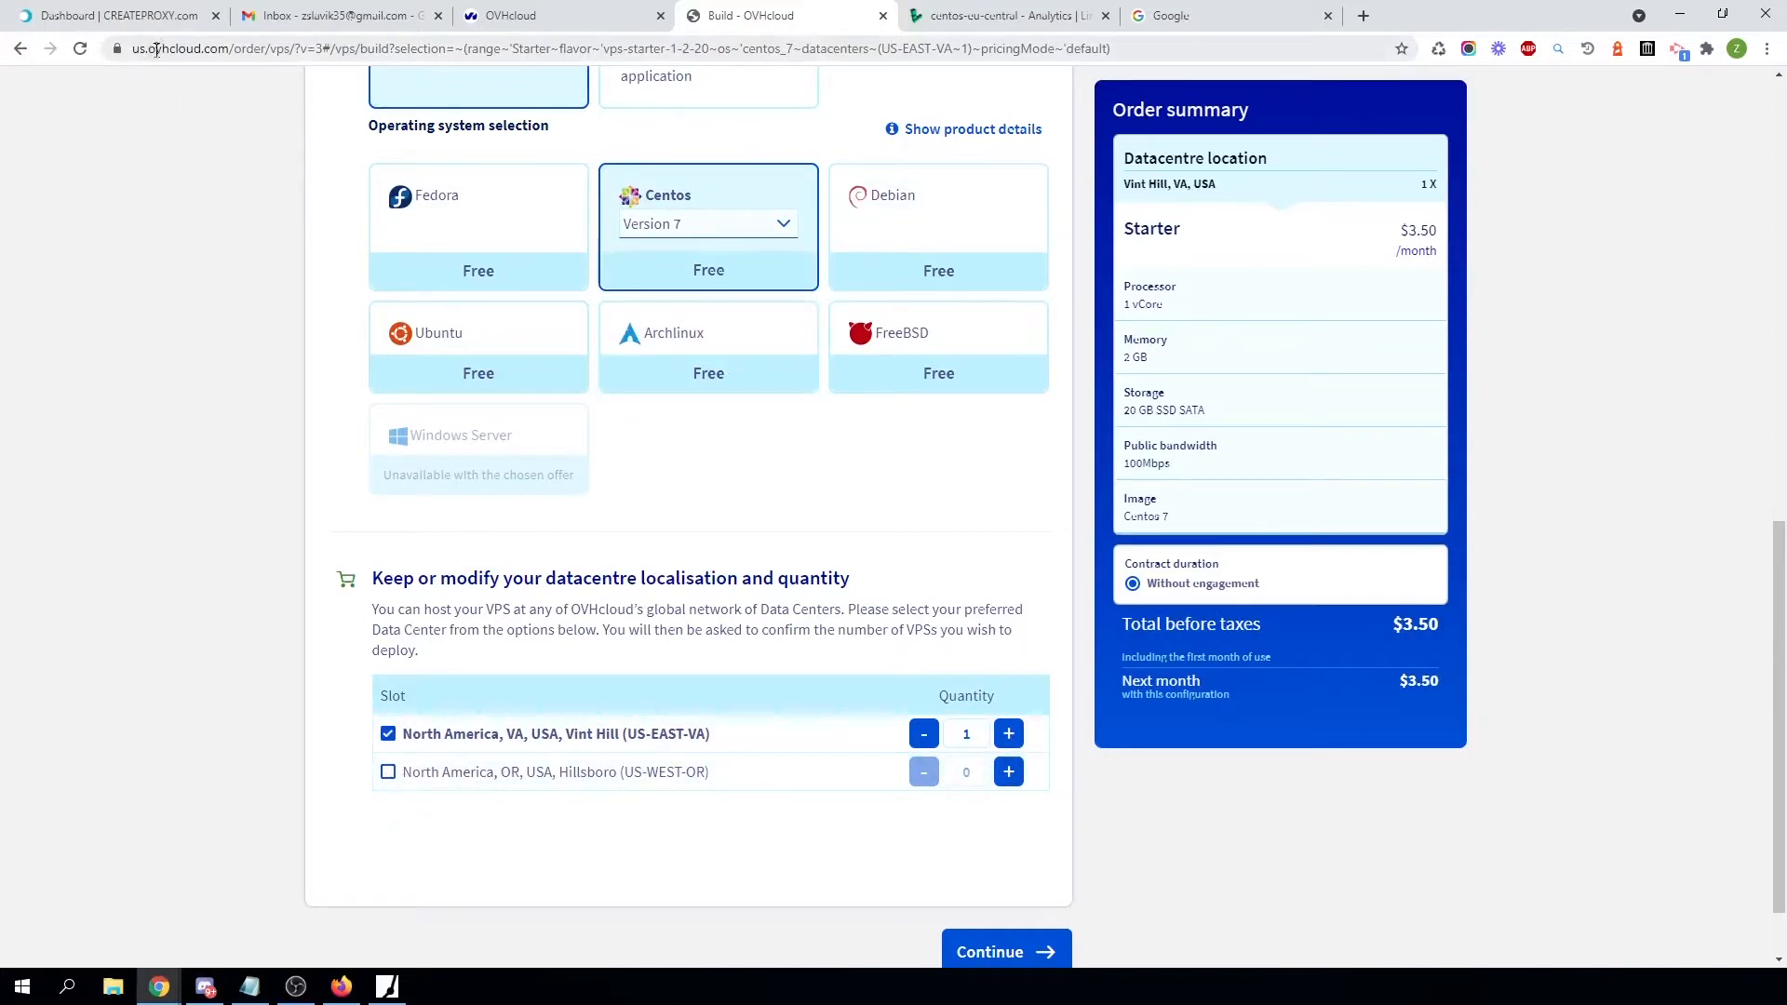
Search Google for 'ovh' and open the OVHcloud Ireland site at ovh.ie.
click(1175, 16)
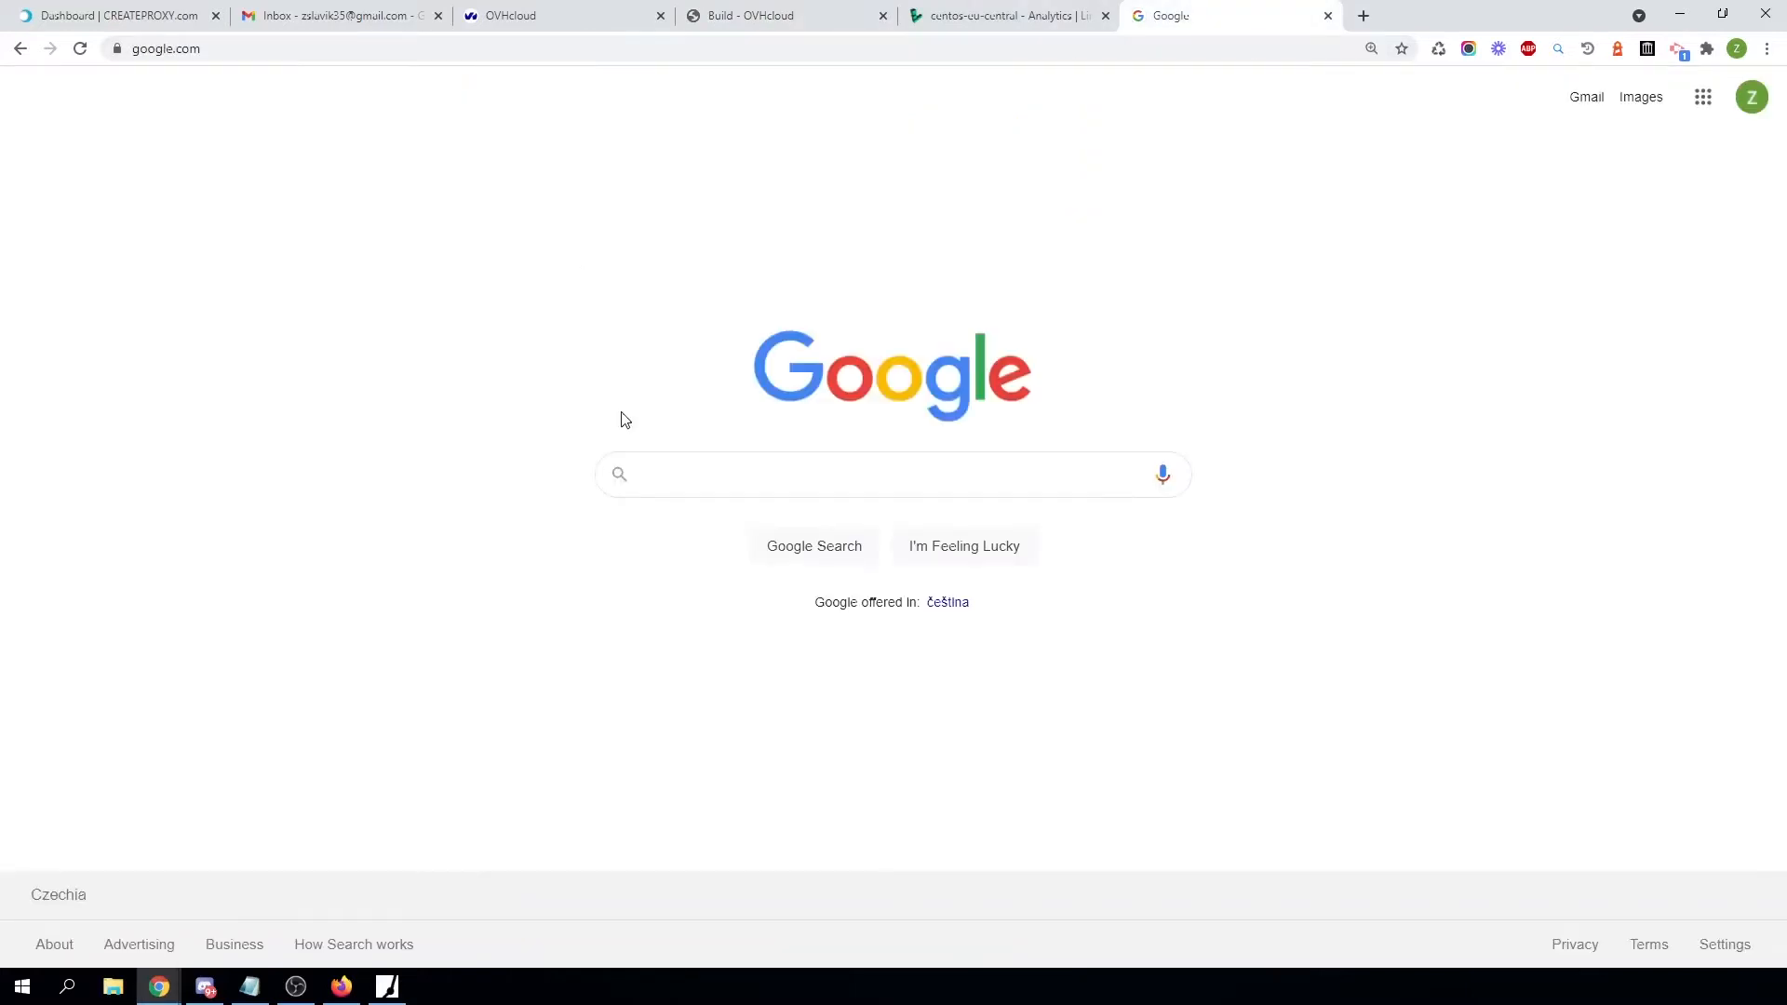
text(ovh)
key(Return)
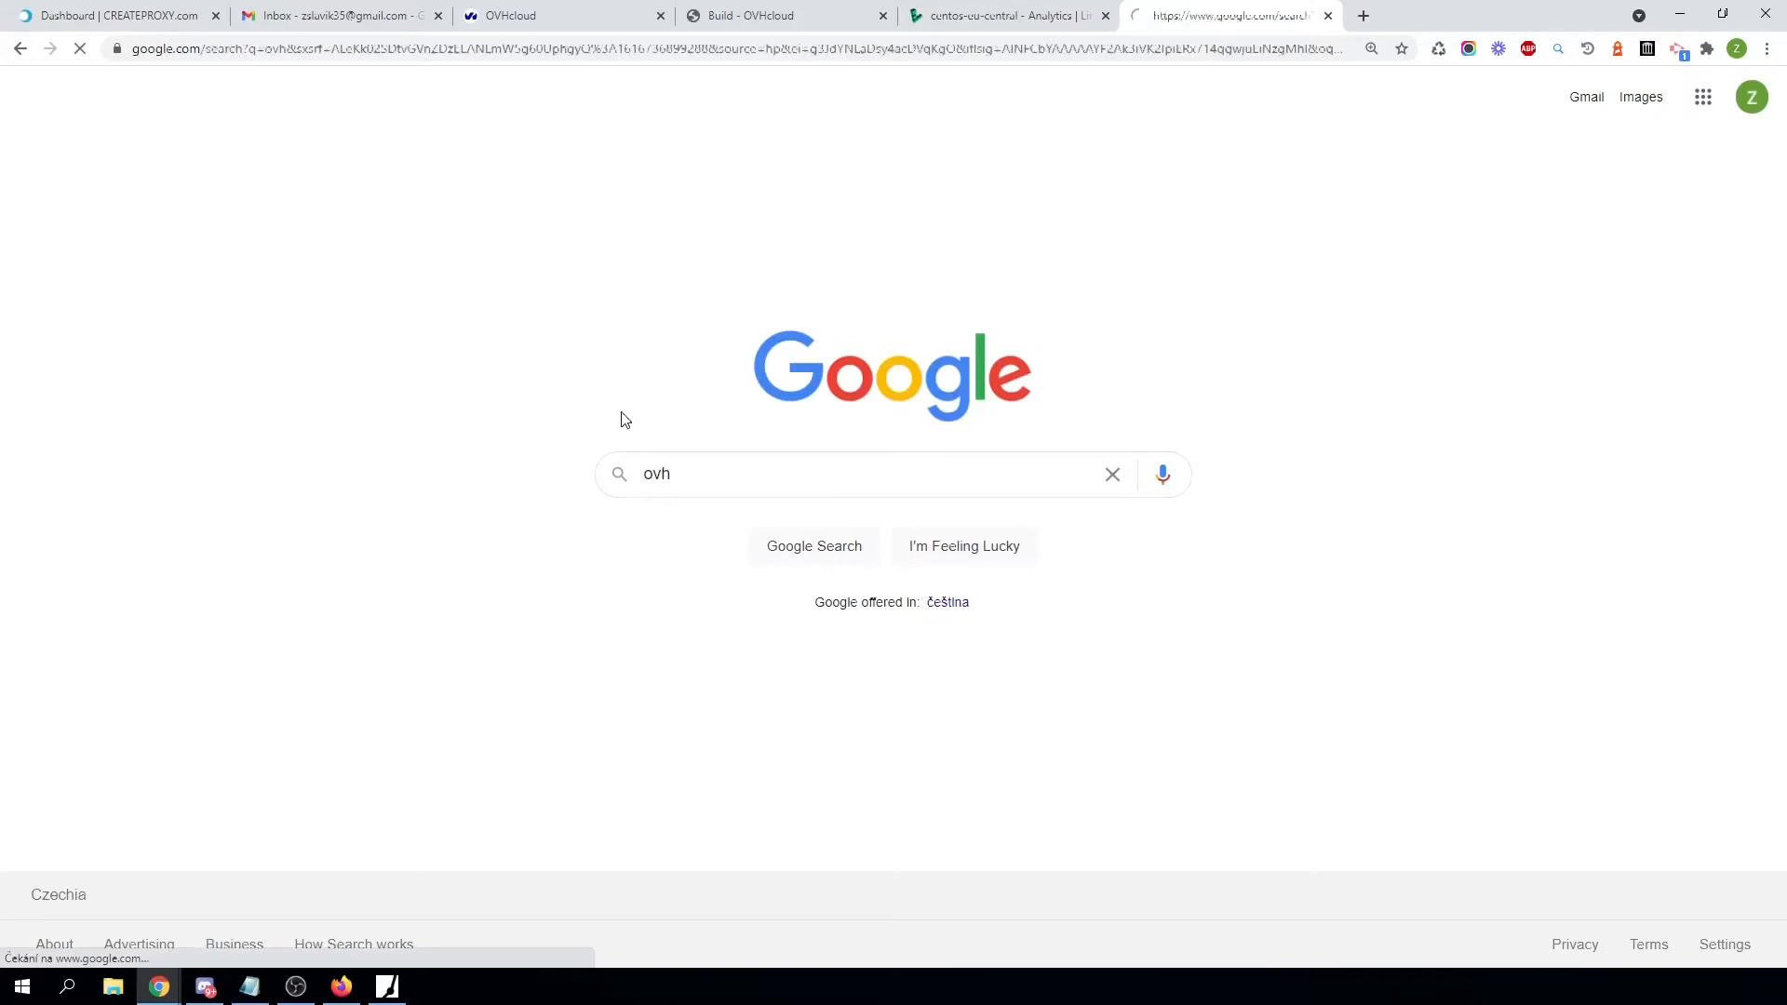
scroll(360, 577, down, 5)
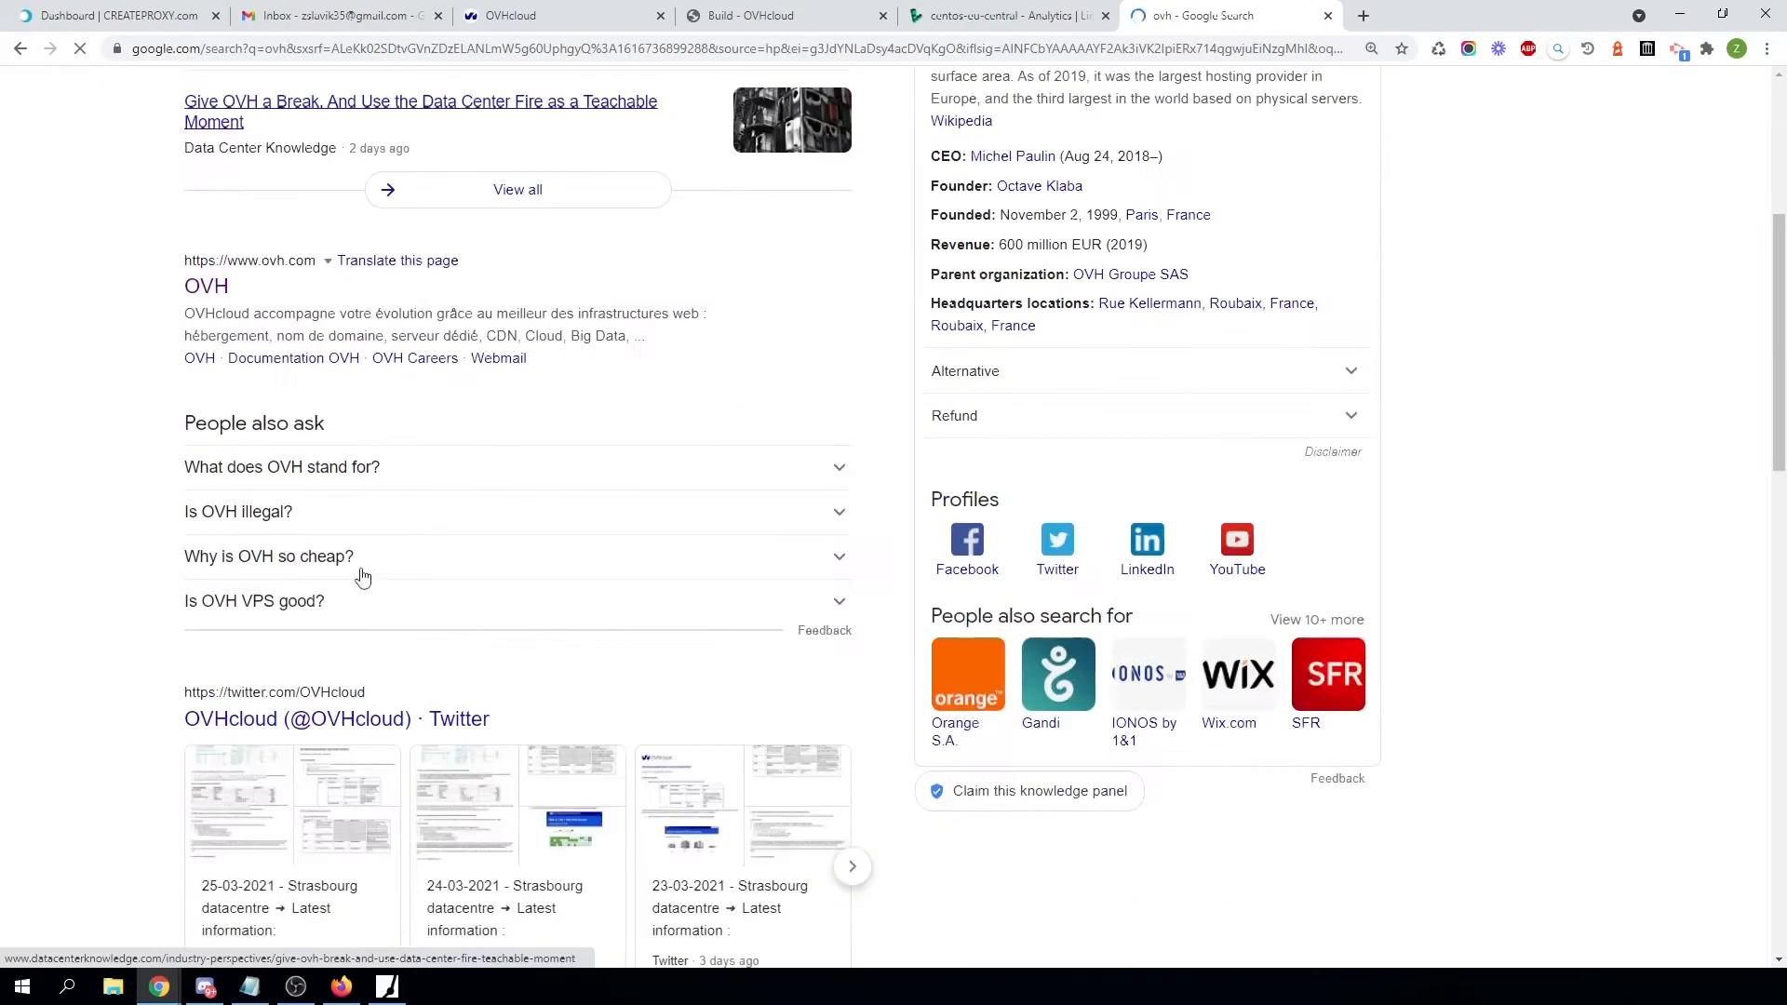
scroll(255, 503, up, 2)
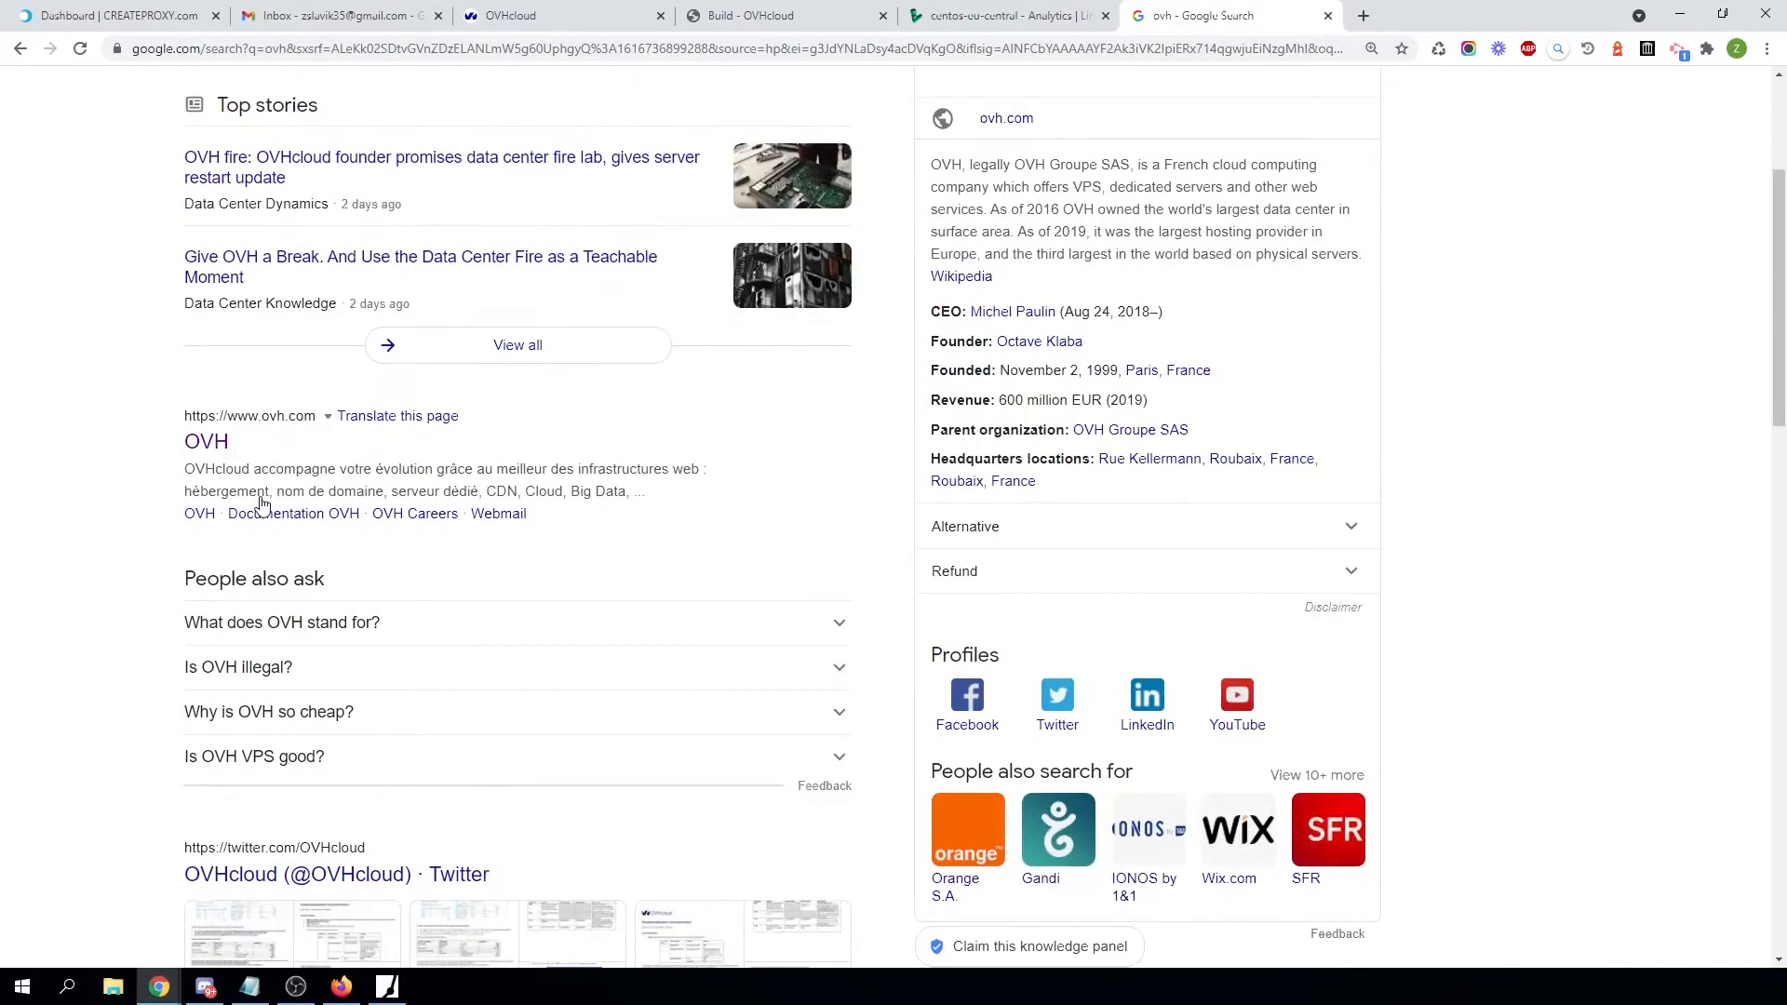
click(214, 443)
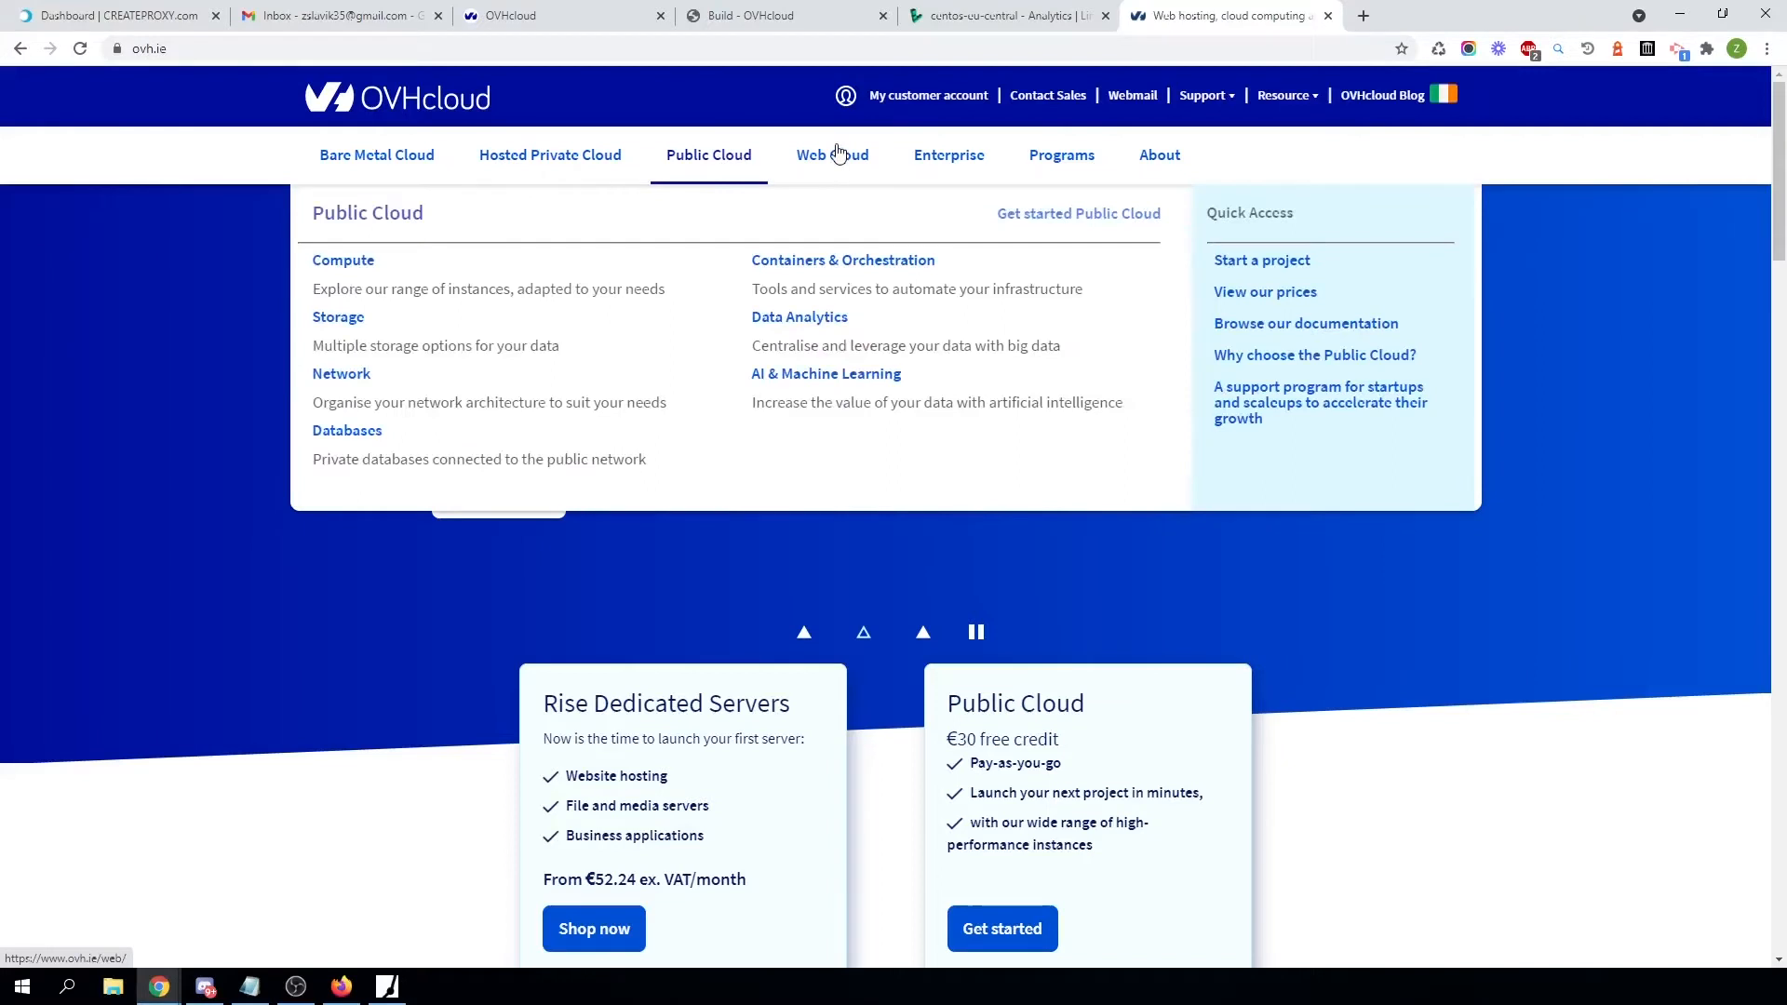
Go to All VPS solutions under Bare Metal Cloud and order the €3.00 Starter VPS.
mouse_move(424, 165)
mouse_move(478, 284)
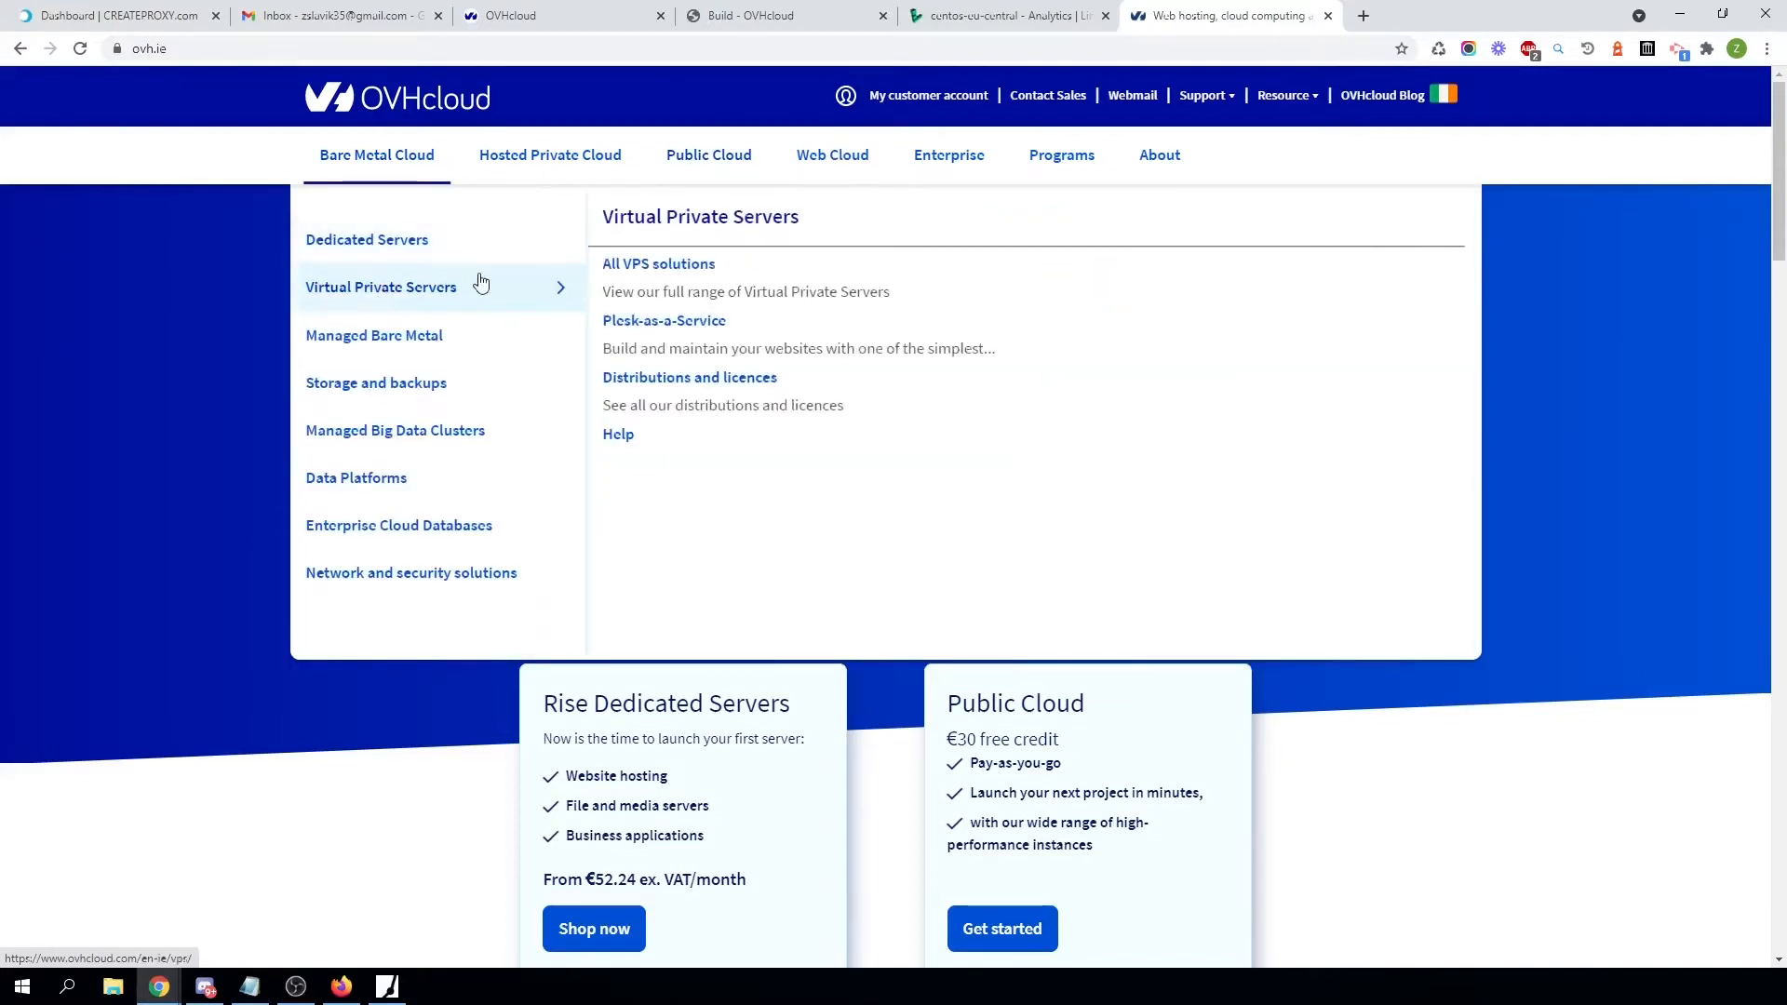
click(652, 270)
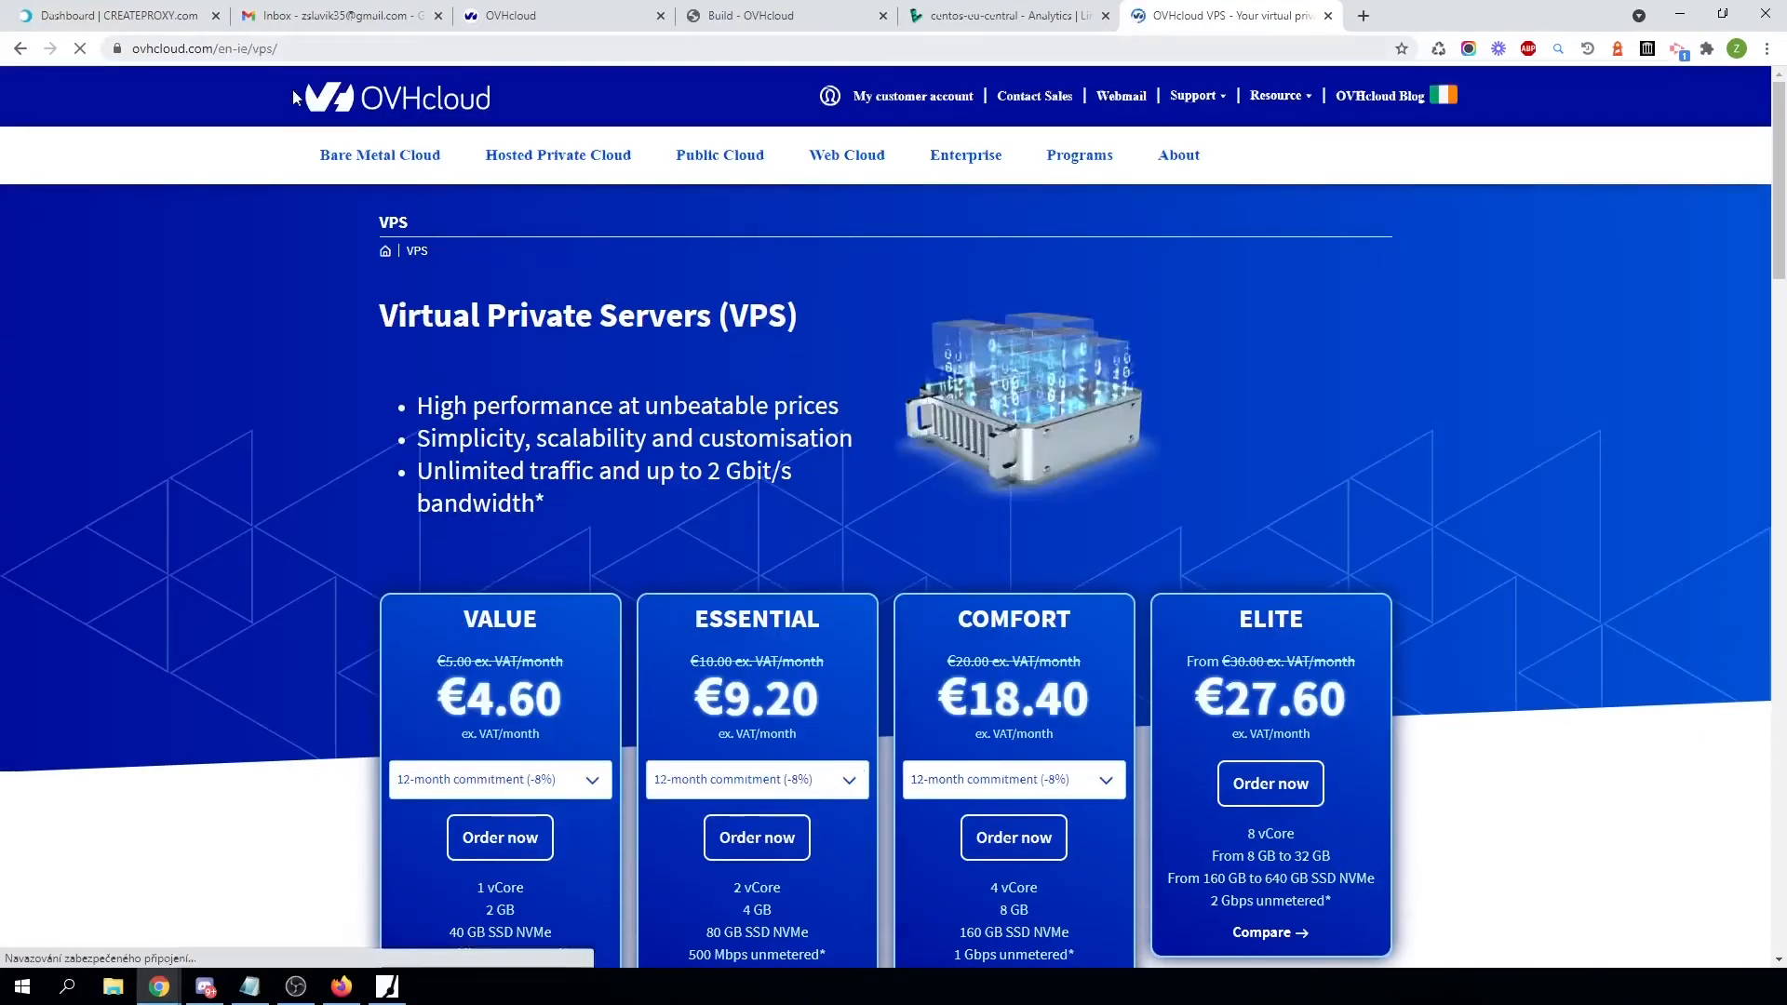
scroll(810, 535, down, 6)
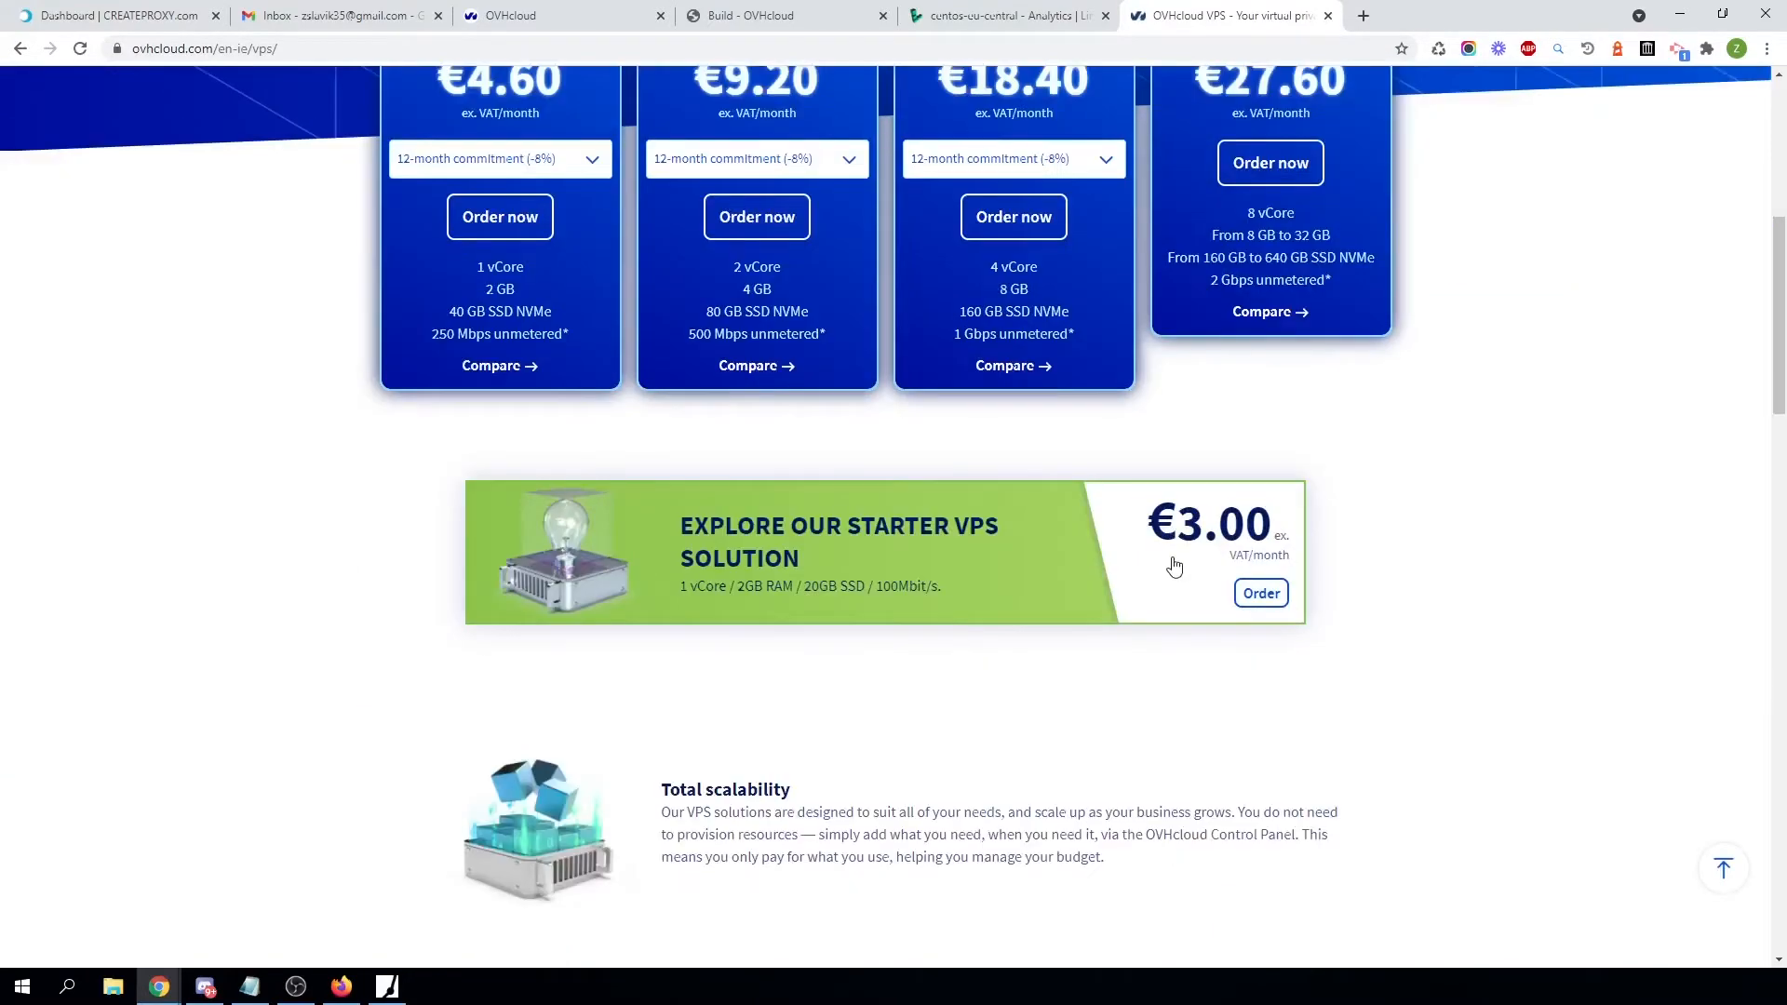
scroll(1168, 544, up, 5)
scroll(1033, 605, down, 6)
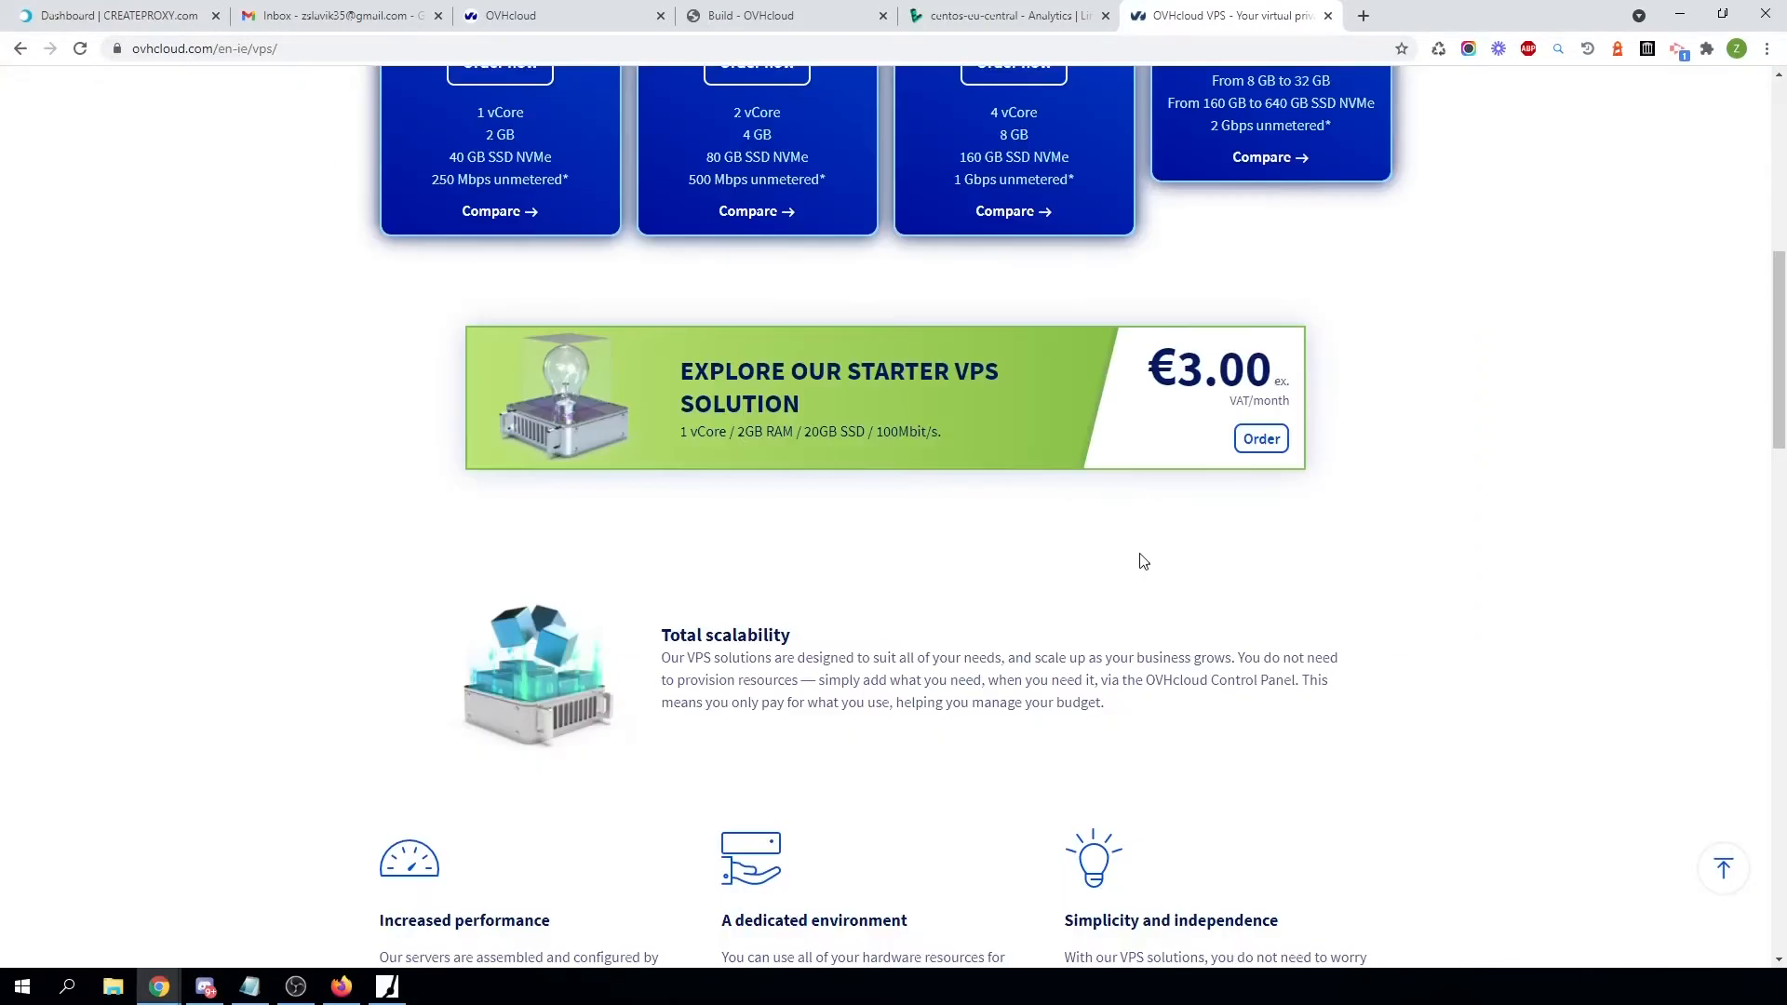
click(1271, 445)
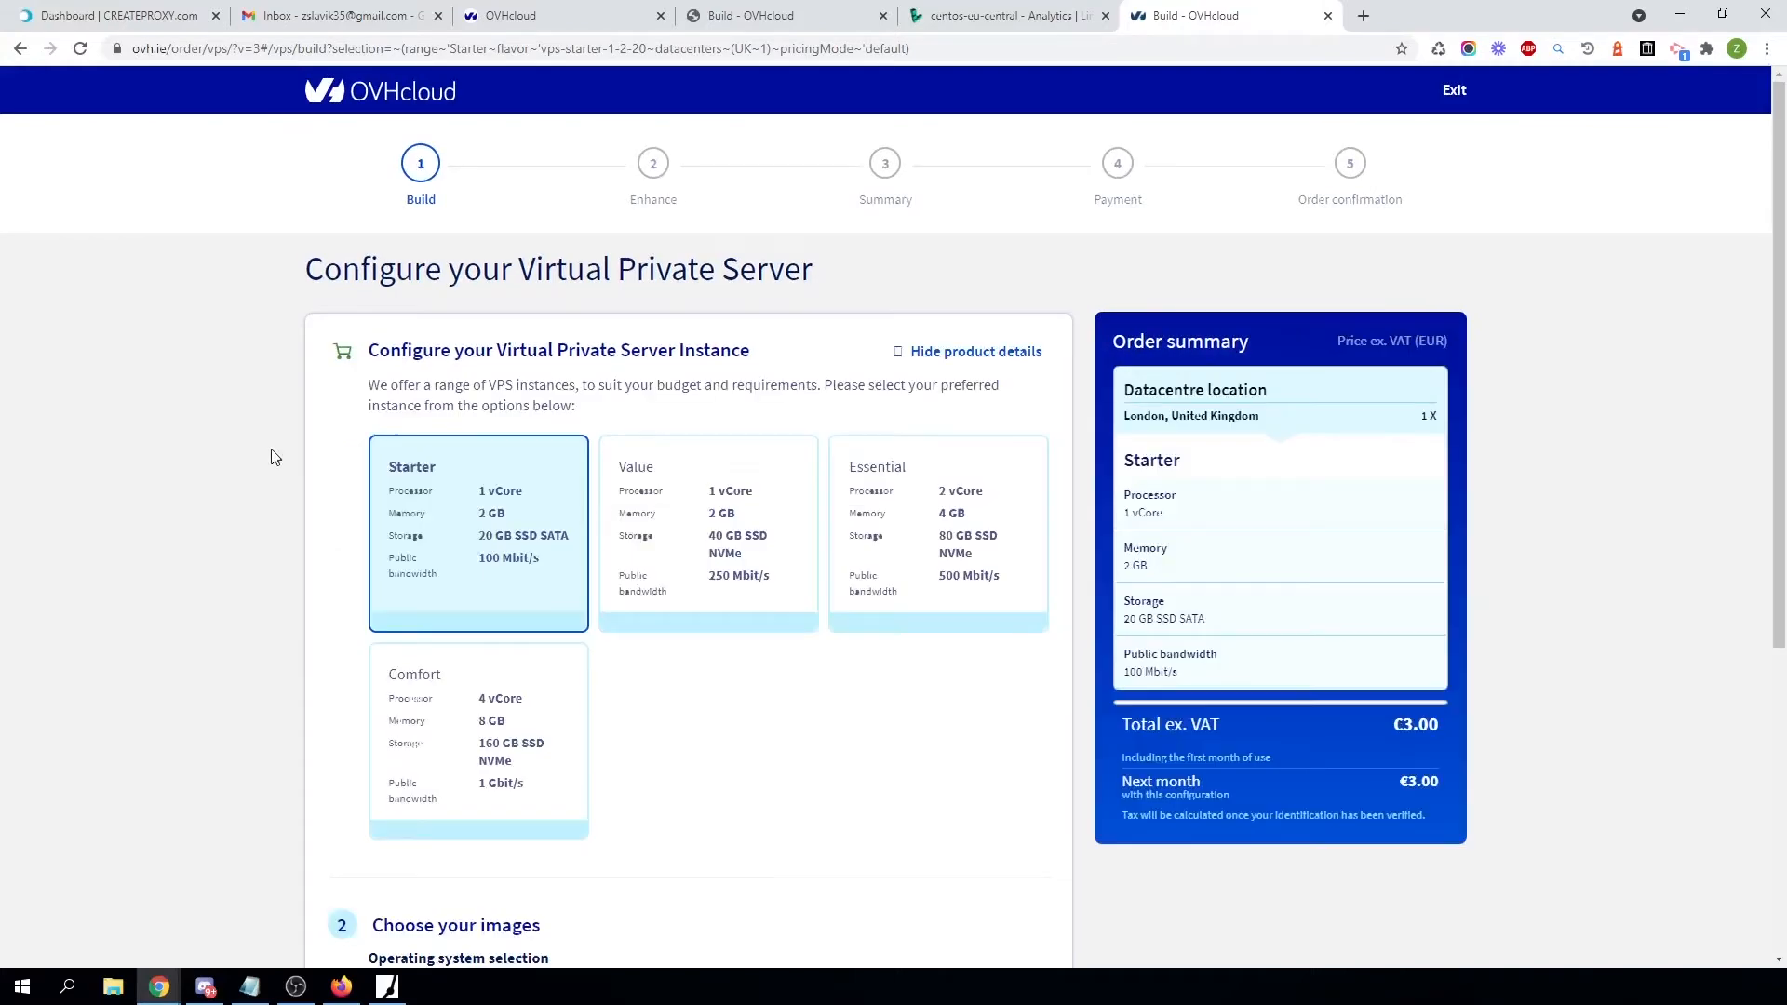
Set the Starter VPS to CentOS 7 in London, Warsaw and Singapore for €9.00, then switch to the Control Panel.
scroll(271, 456, down, 5)
click(399, 587)
click(657, 666)
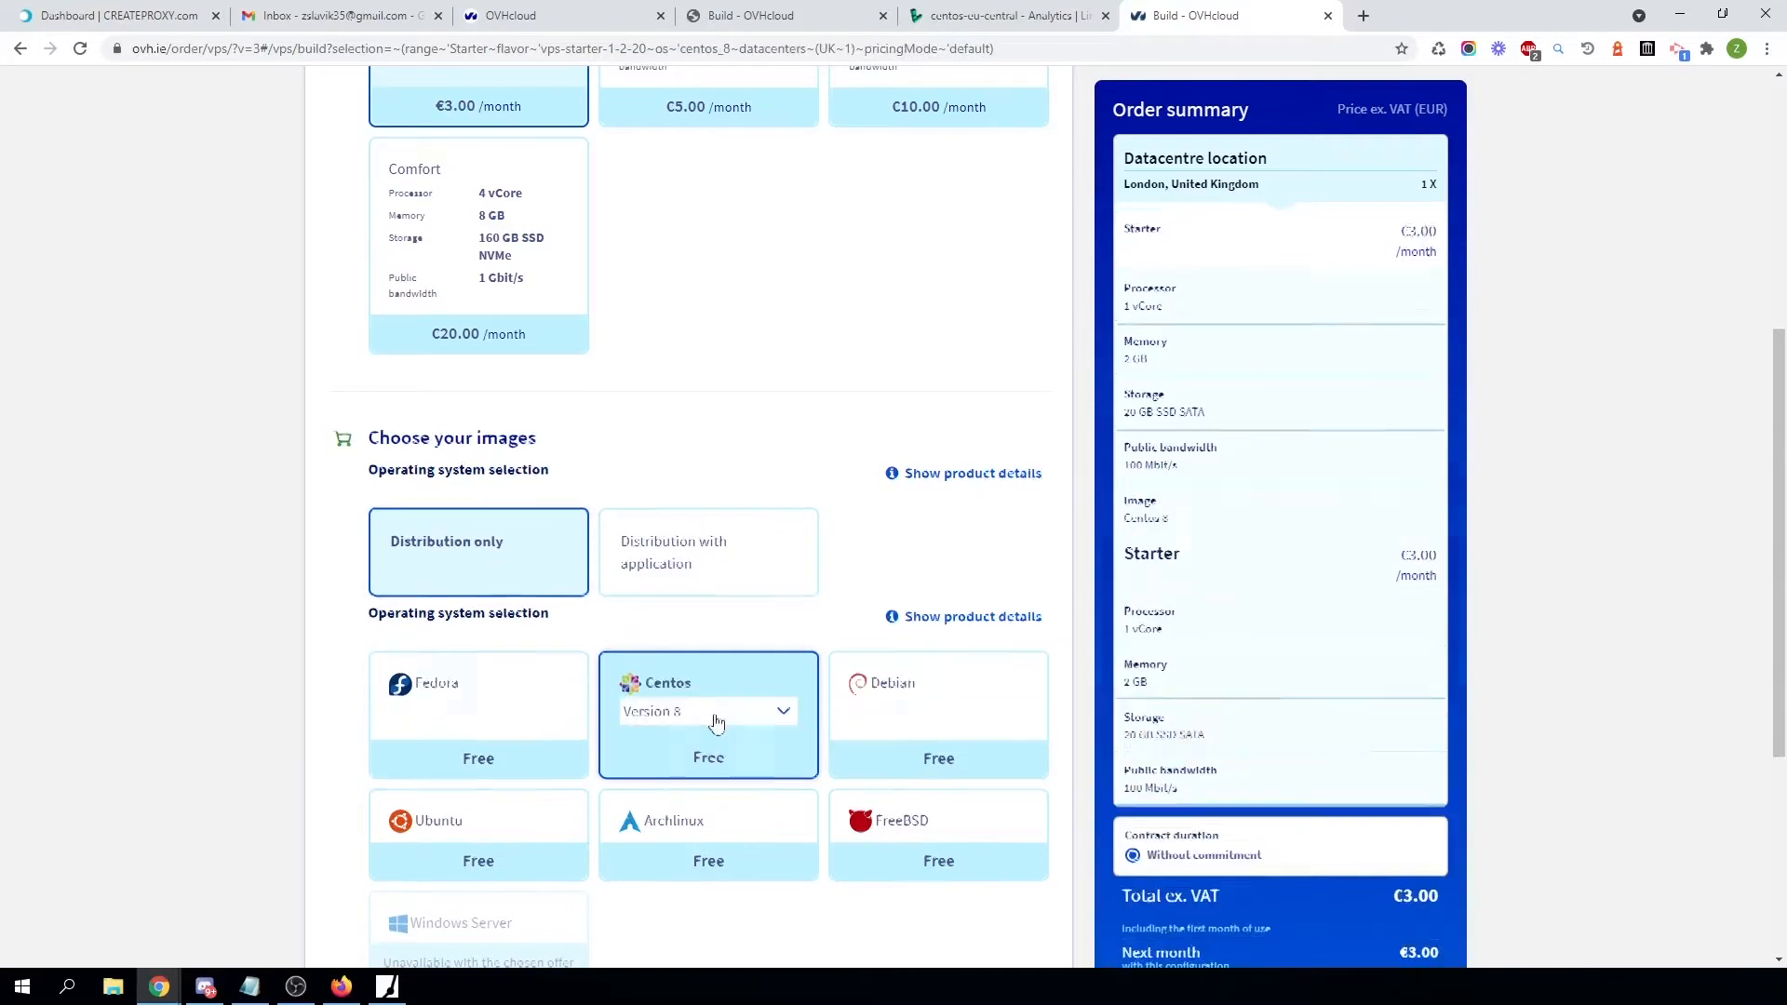
click(691, 713)
click(685, 754)
scroll(372, 670, down, 6)
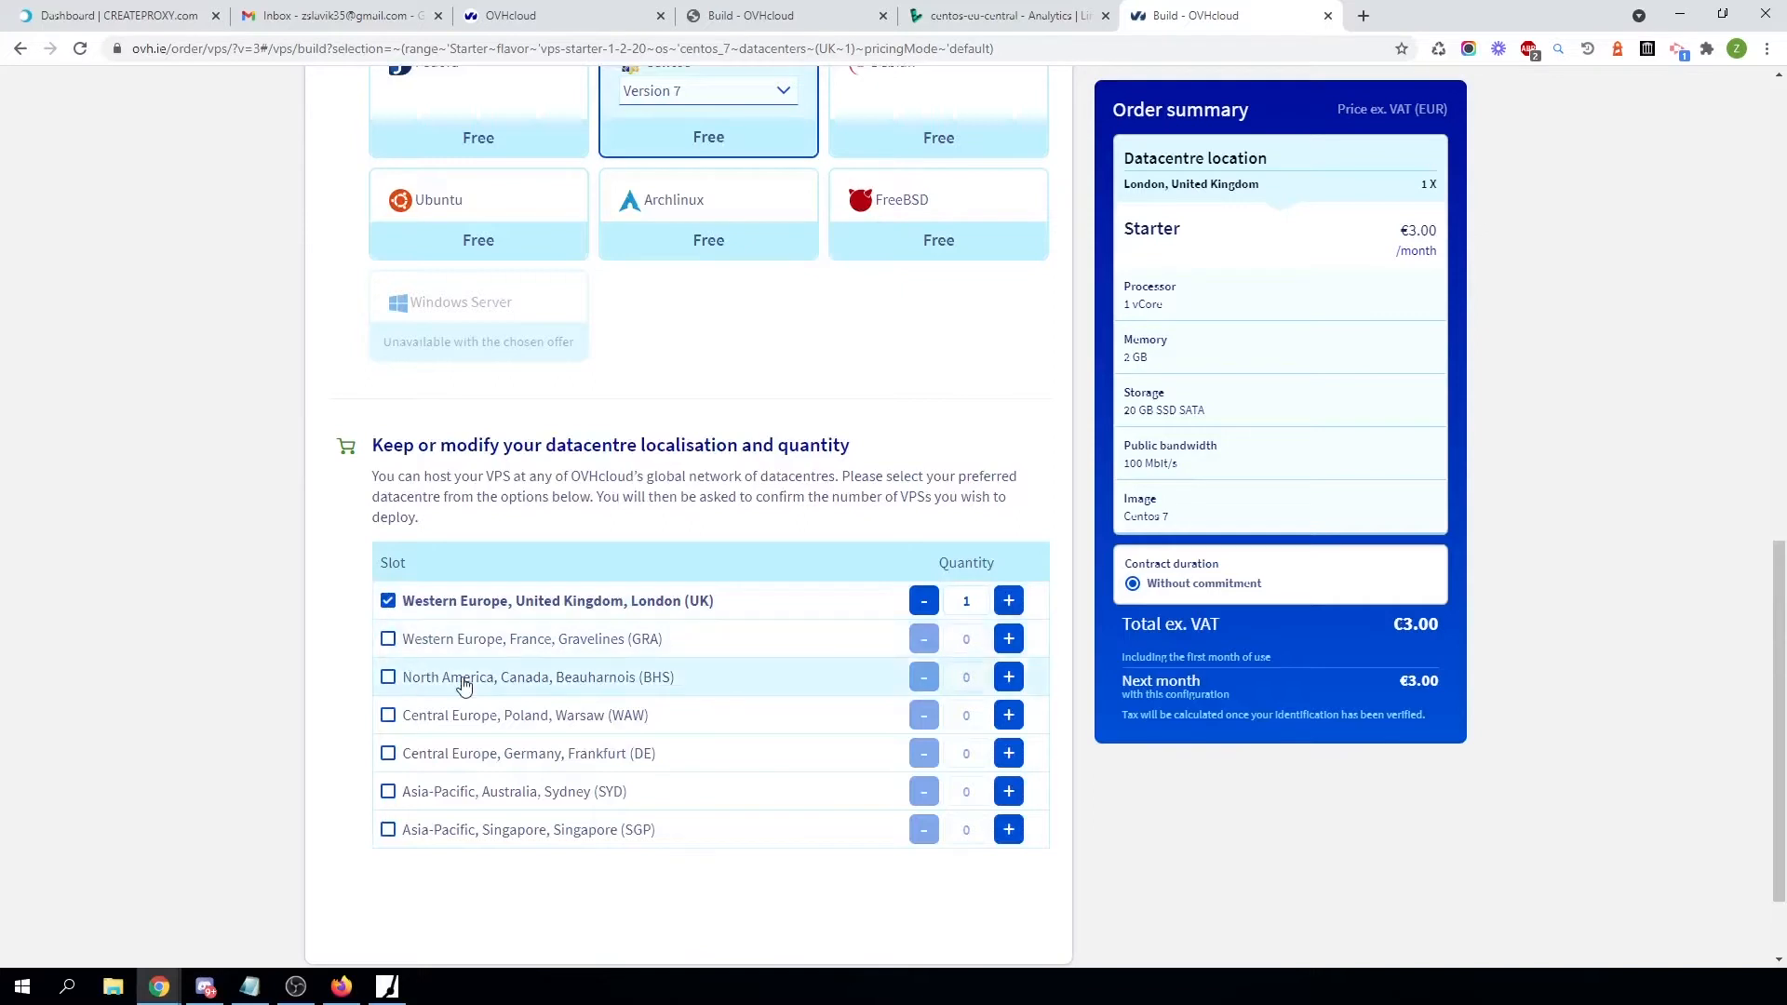
click(389, 830)
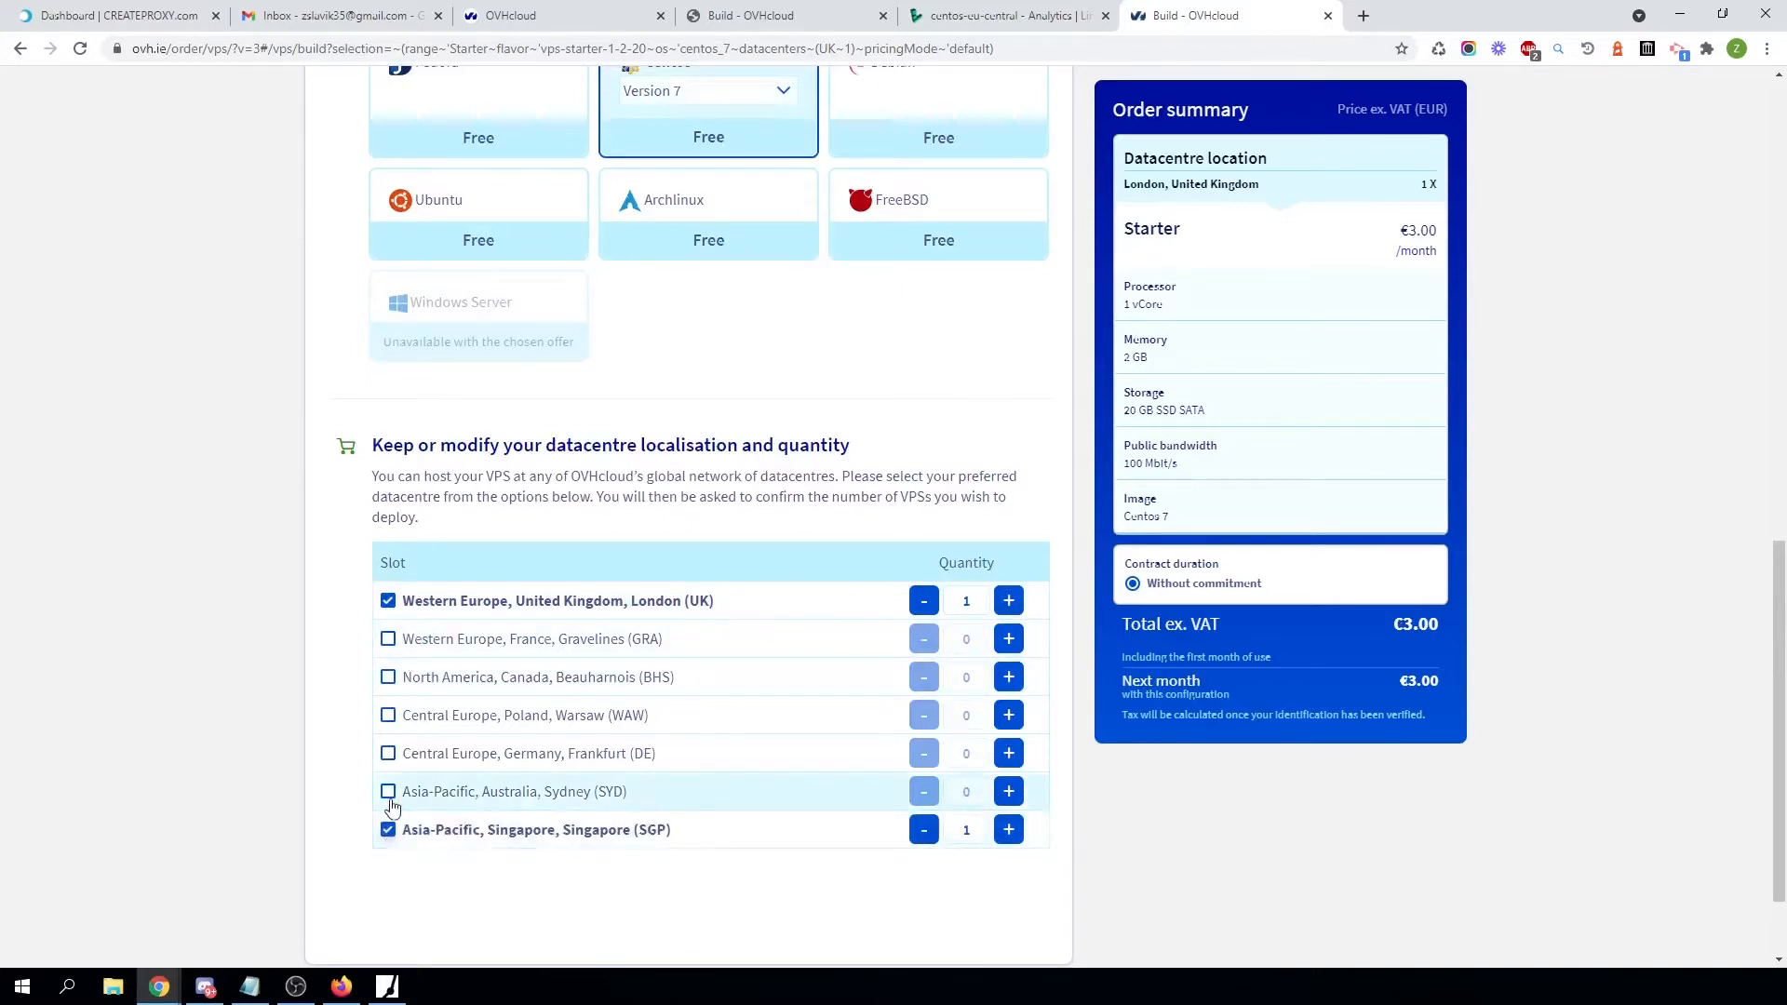
click(388, 716)
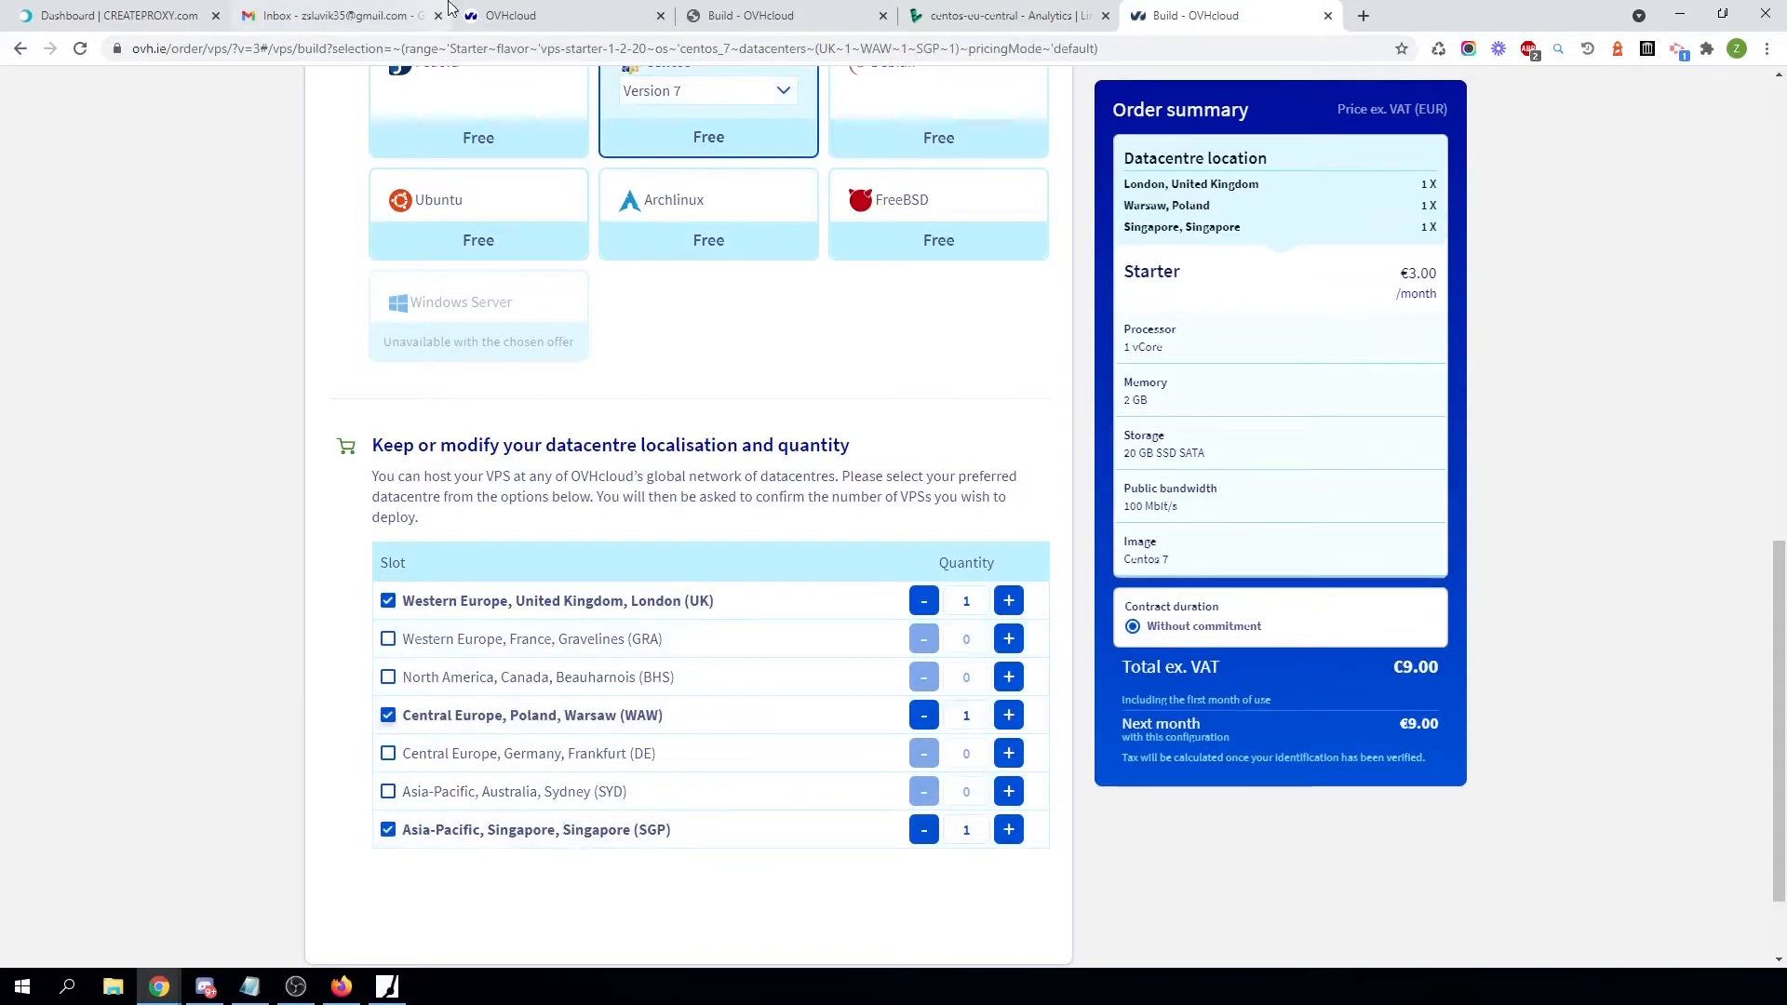
click(511, 15)
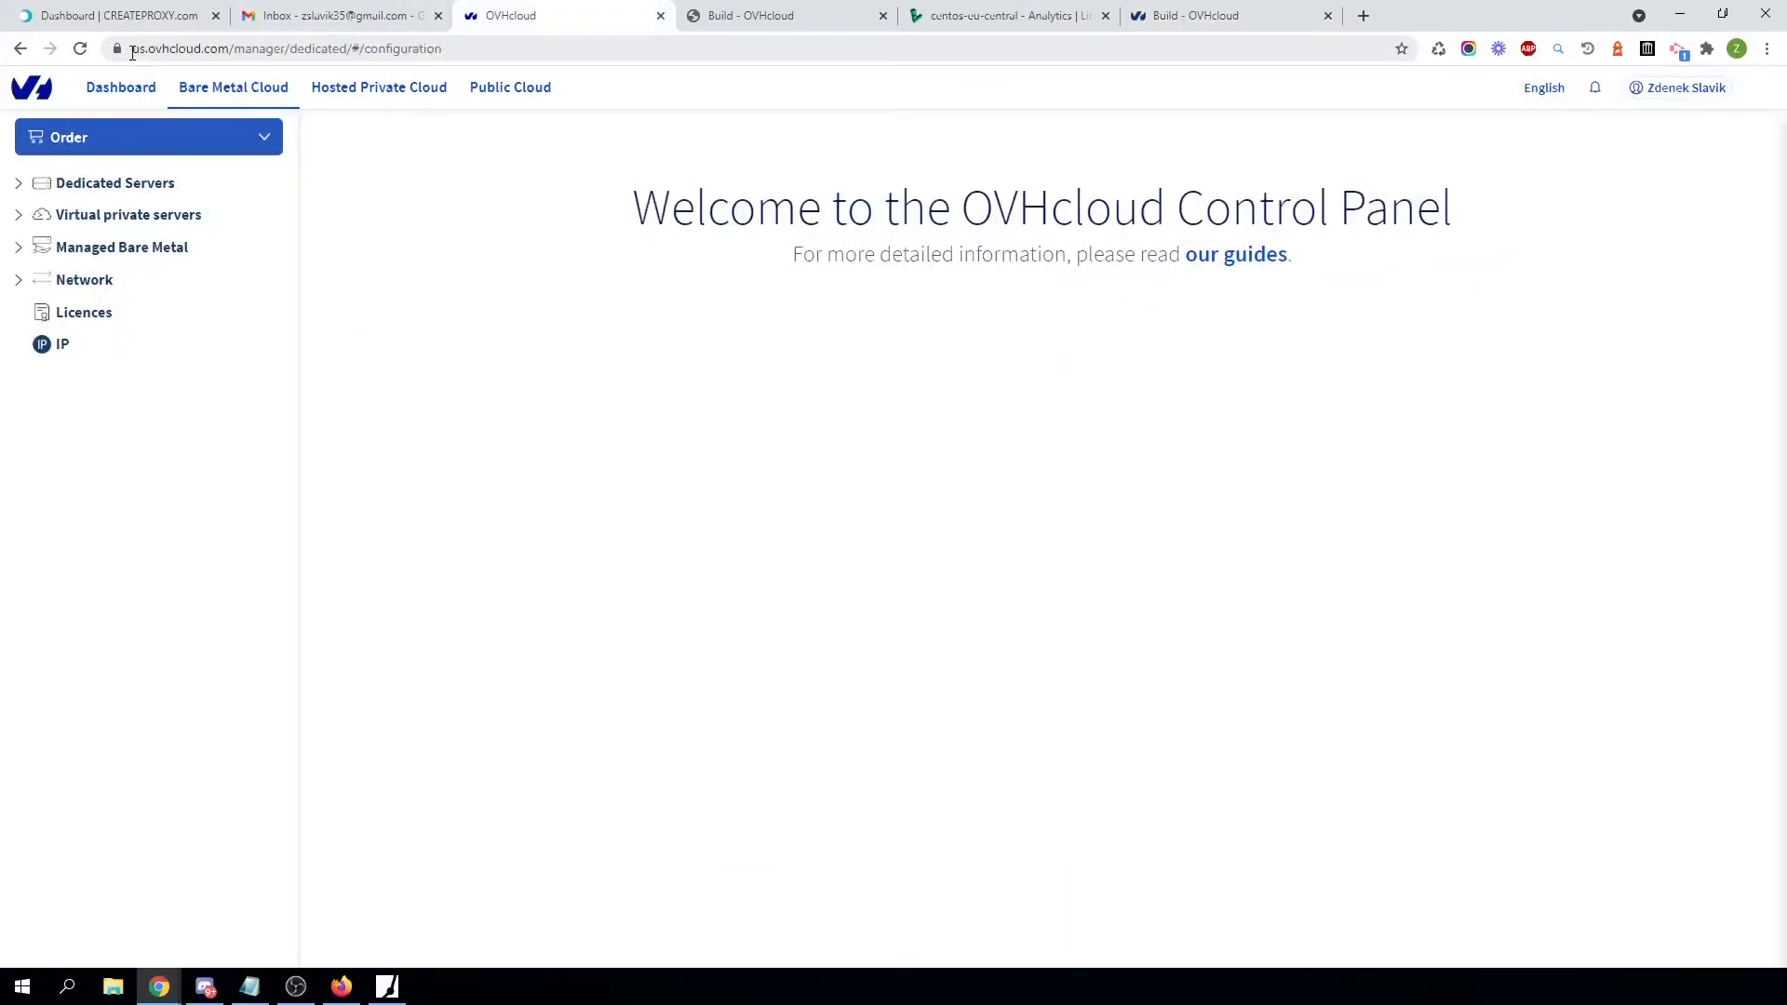
Return to the 'Build - OVHcloud' tab holding the US Starter VPS order.
click(689, 24)
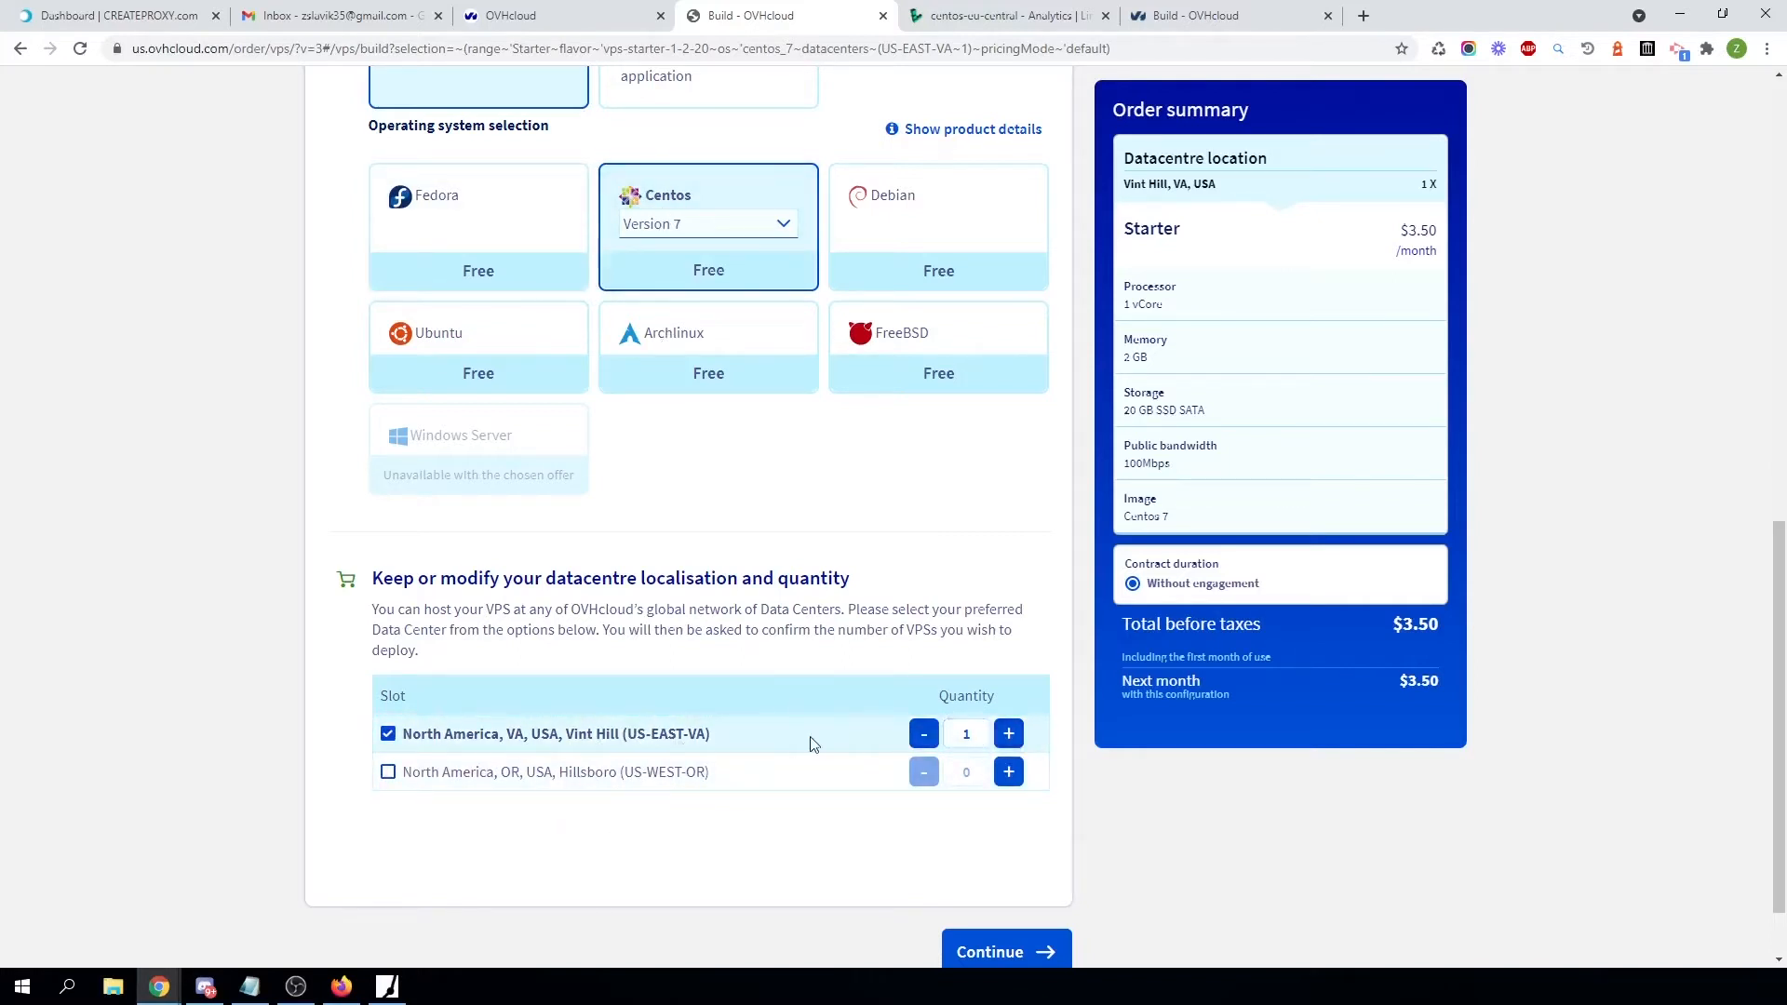
Set the Vint Hill (US-EAST-VA) VPS quantity to 2 for $7.00, then switch to Gmail.
click(1008, 734)
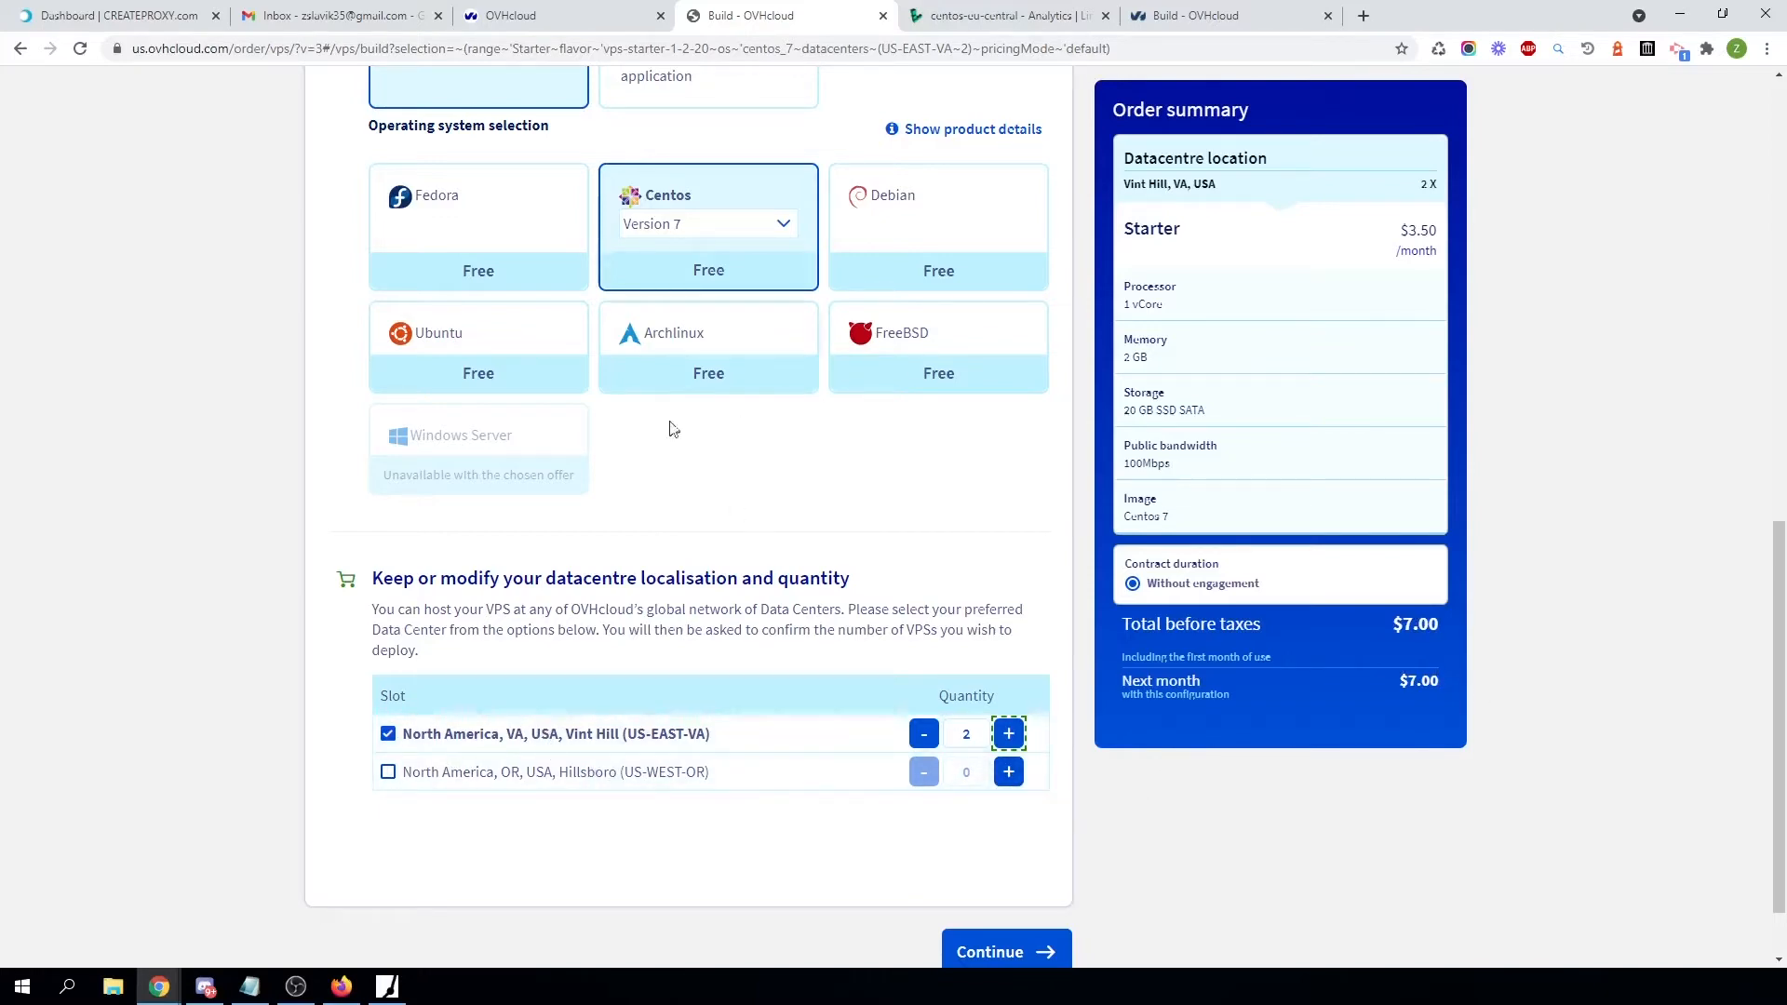
scroll(662, 400, up, 5)
scroll(711, 407, up, 3)
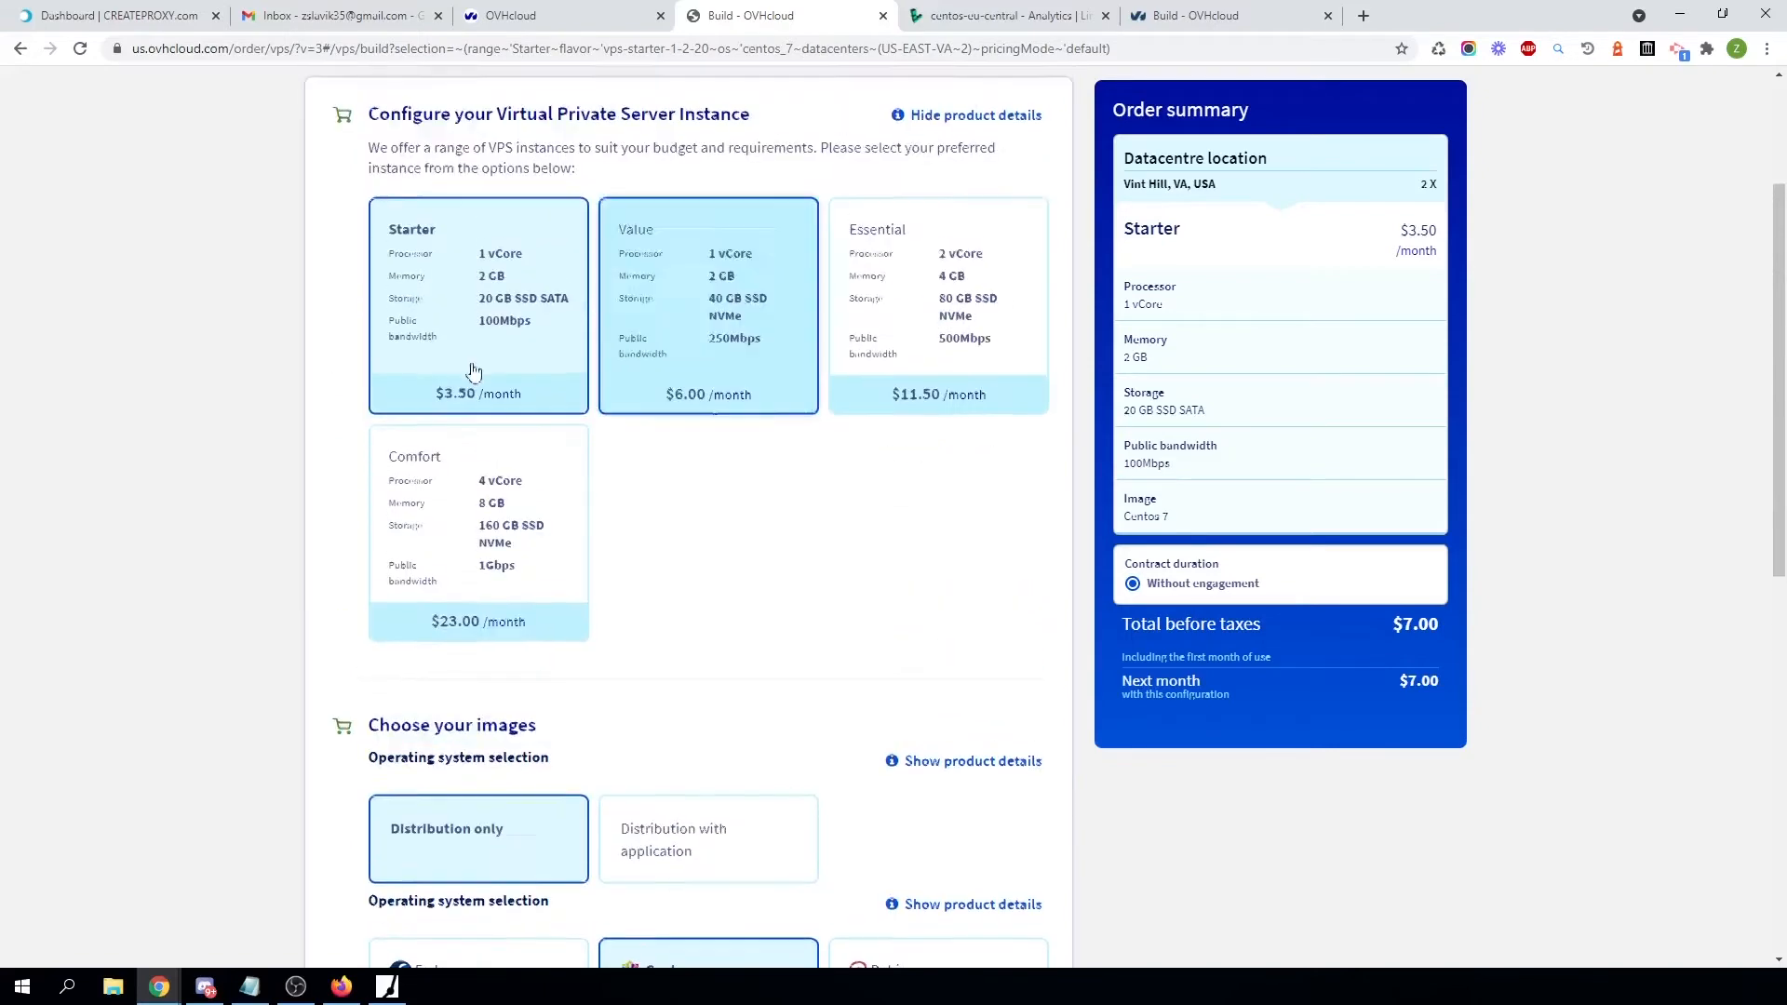
scroll(822, 526, down, 5)
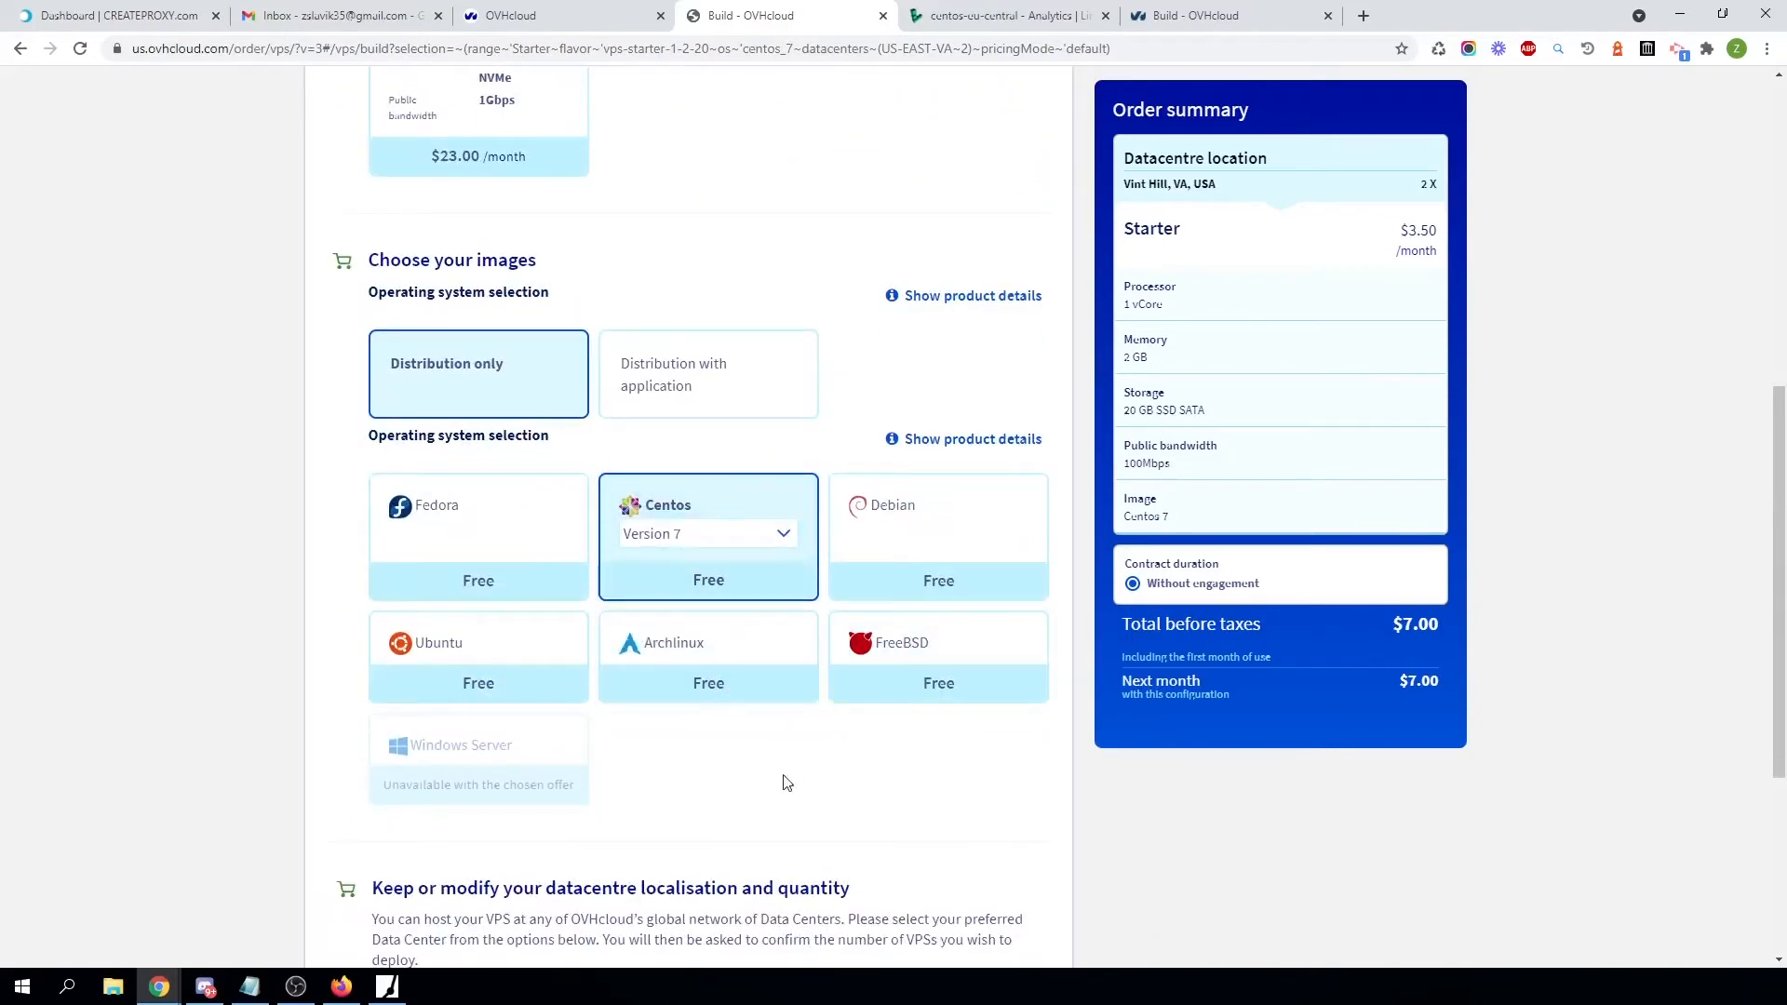
scroll(785, 782, down, 2)
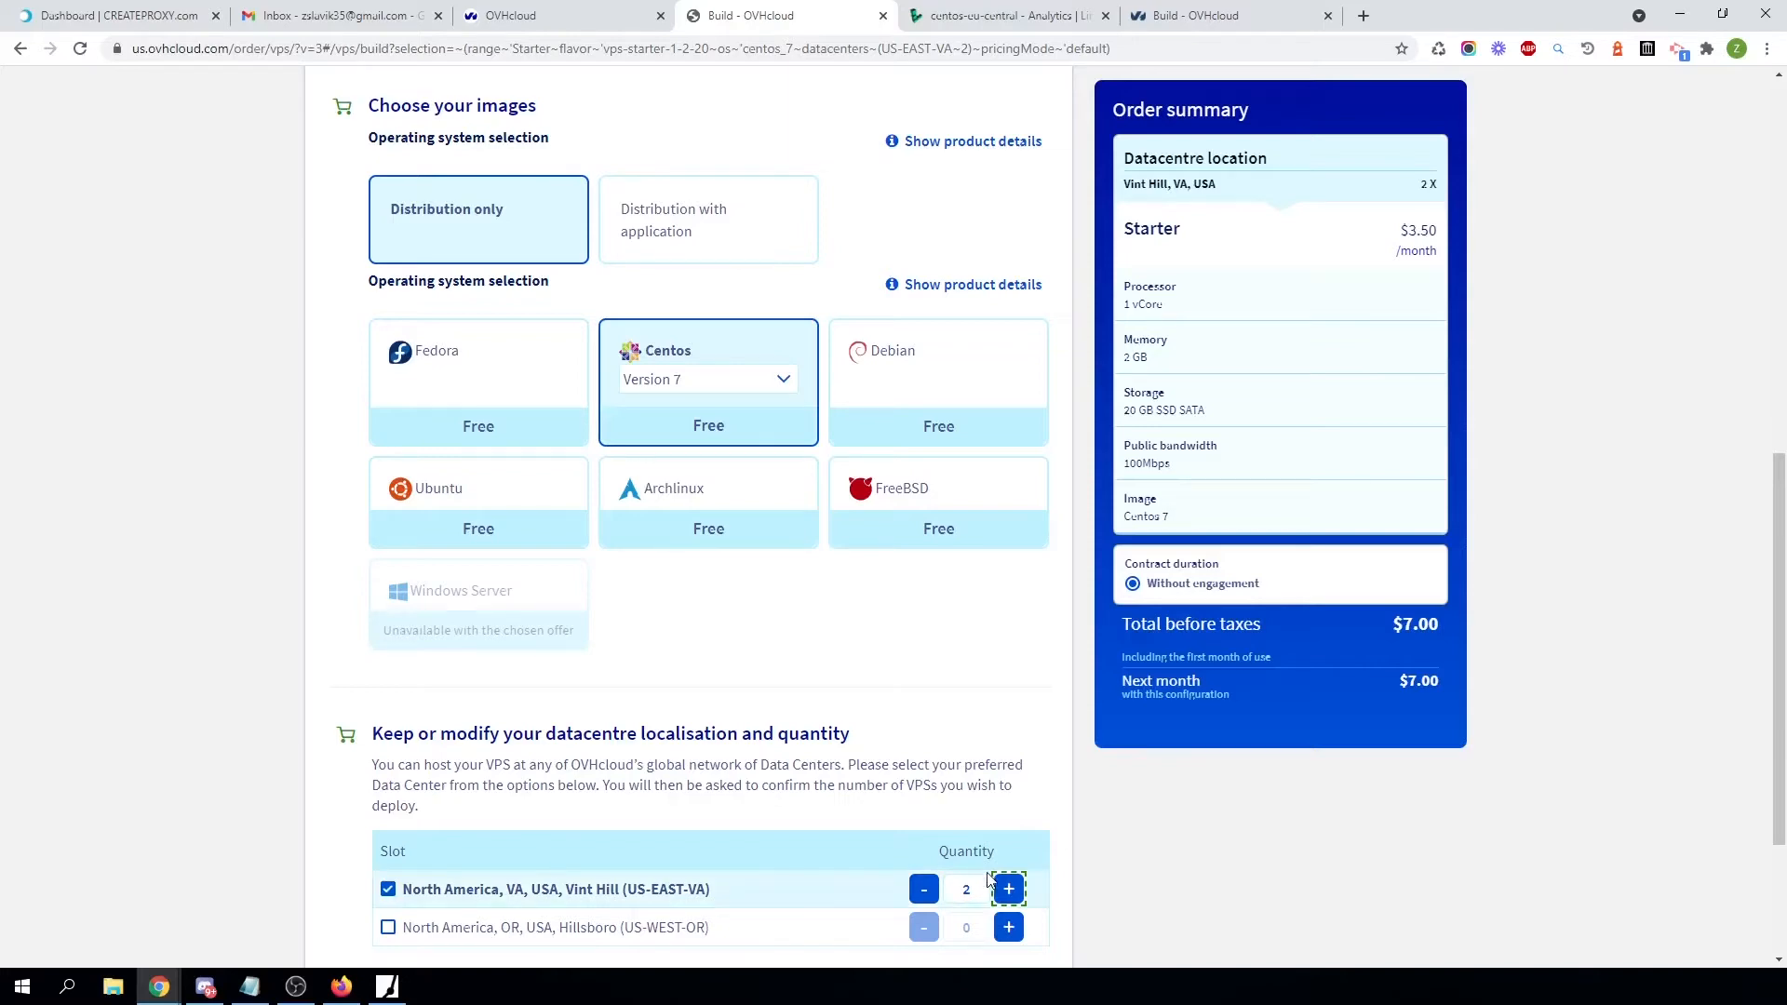
scroll(978, 879, down, 2)
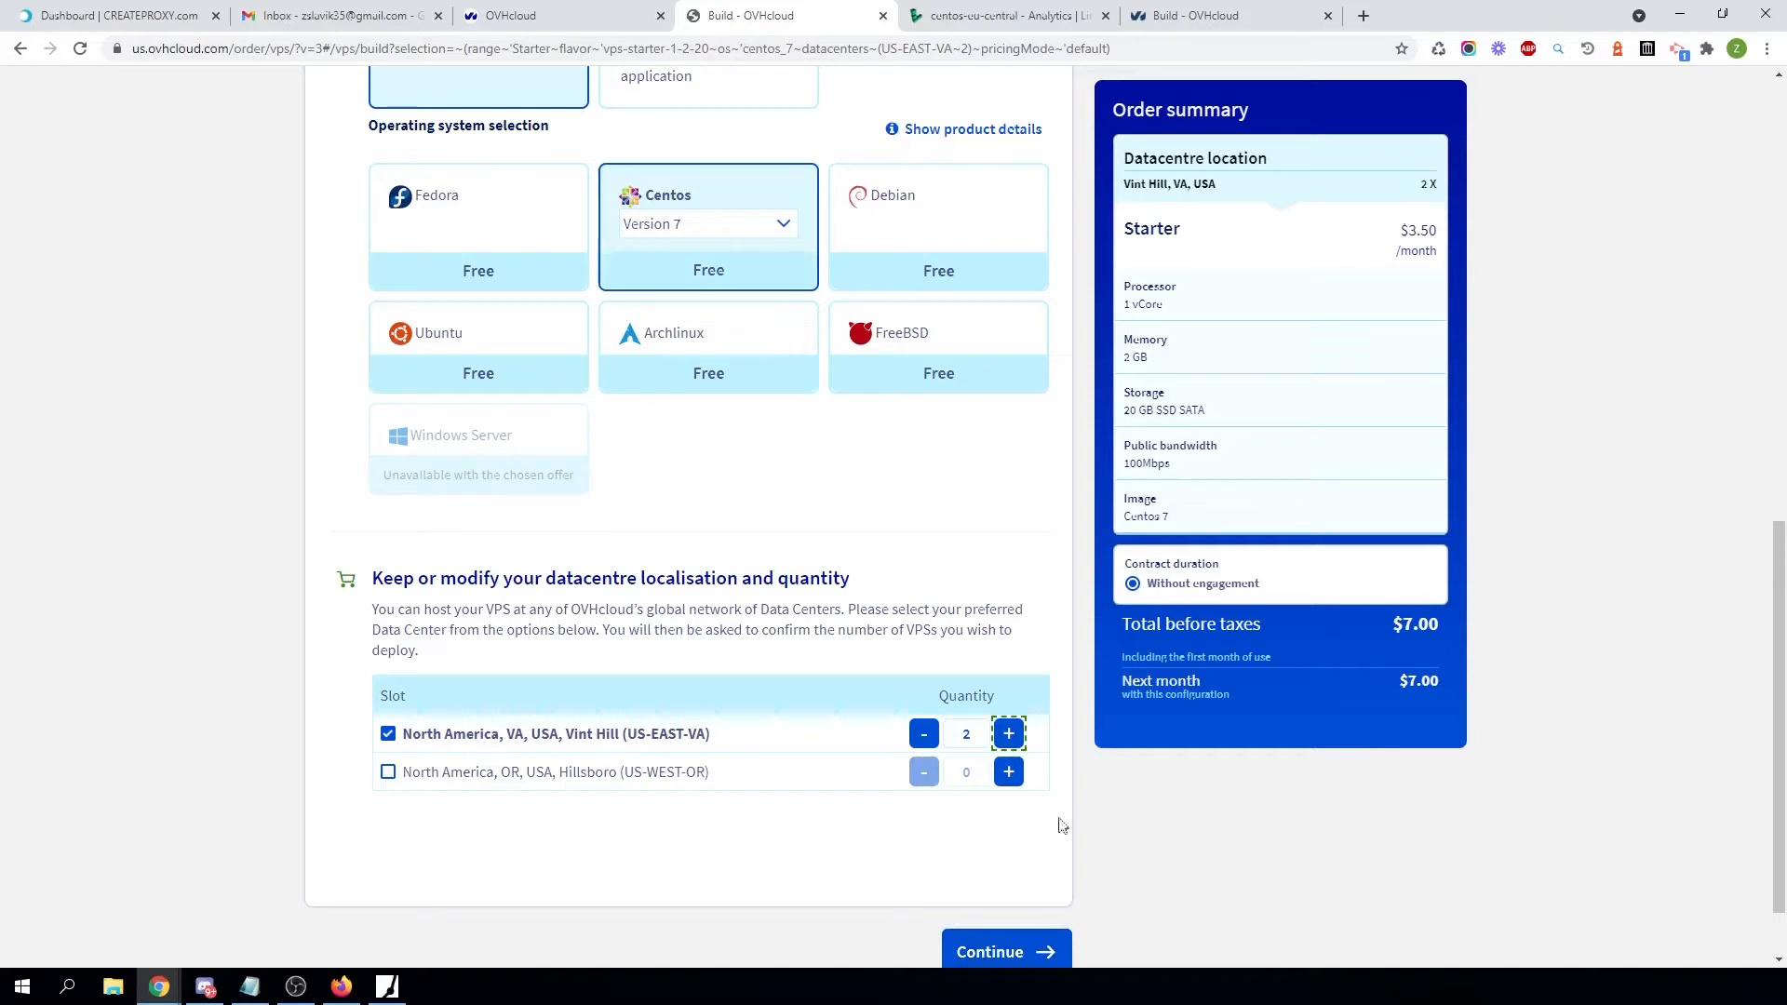
click(312, 10)
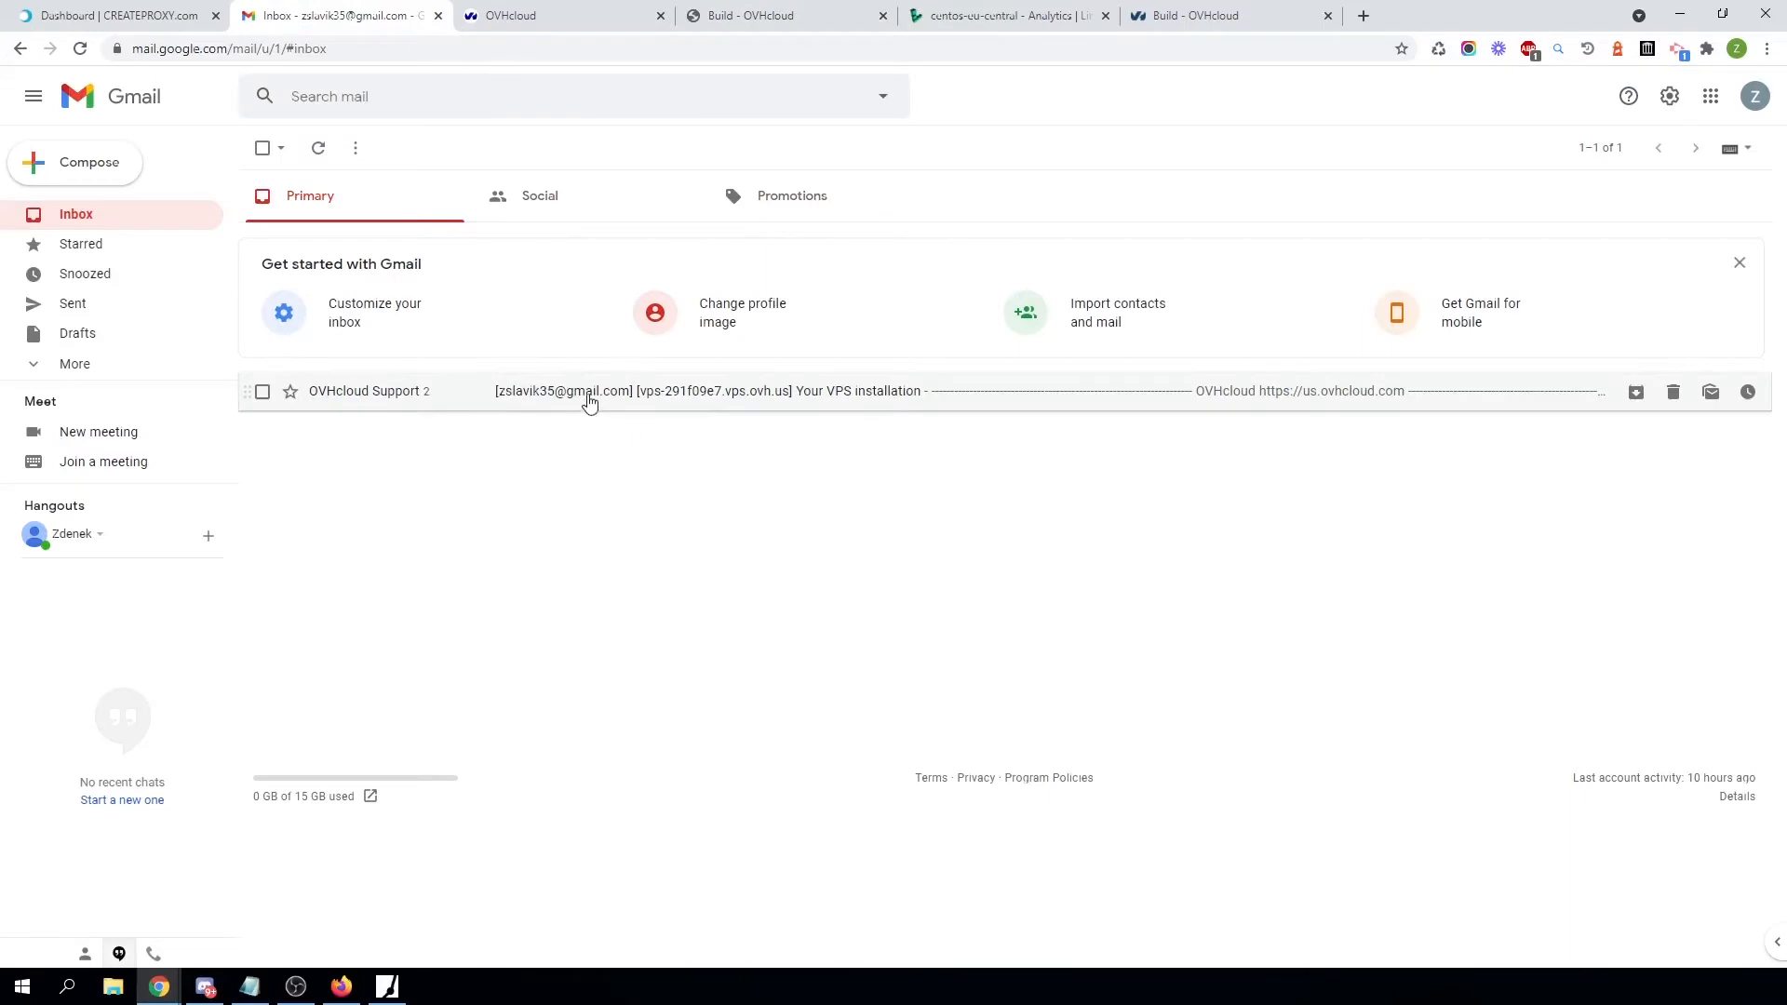
Open the OVHcloud 'Your VPS installation' email, highlight its password line, and bring up the Notepad notes.
click(622, 392)
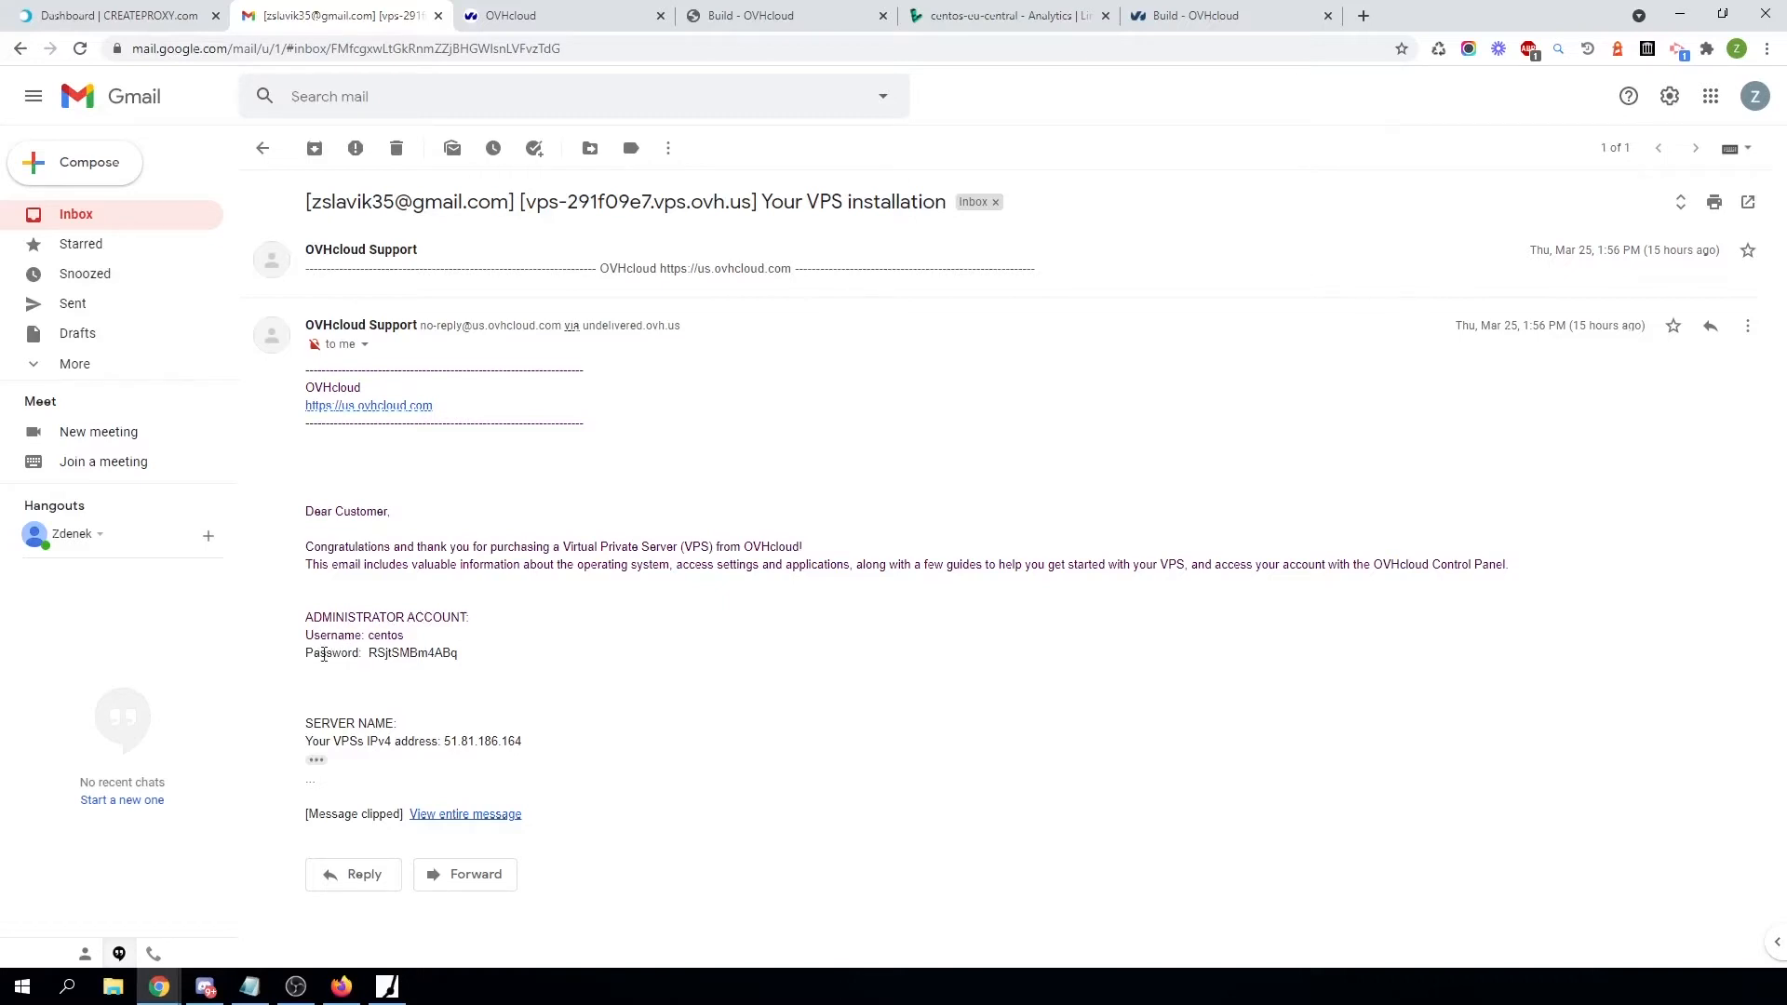
double_click(437, 653)
click(473, 660)
drag(473, 659, 306, 647)
click(380, 636)
click(250, 987)
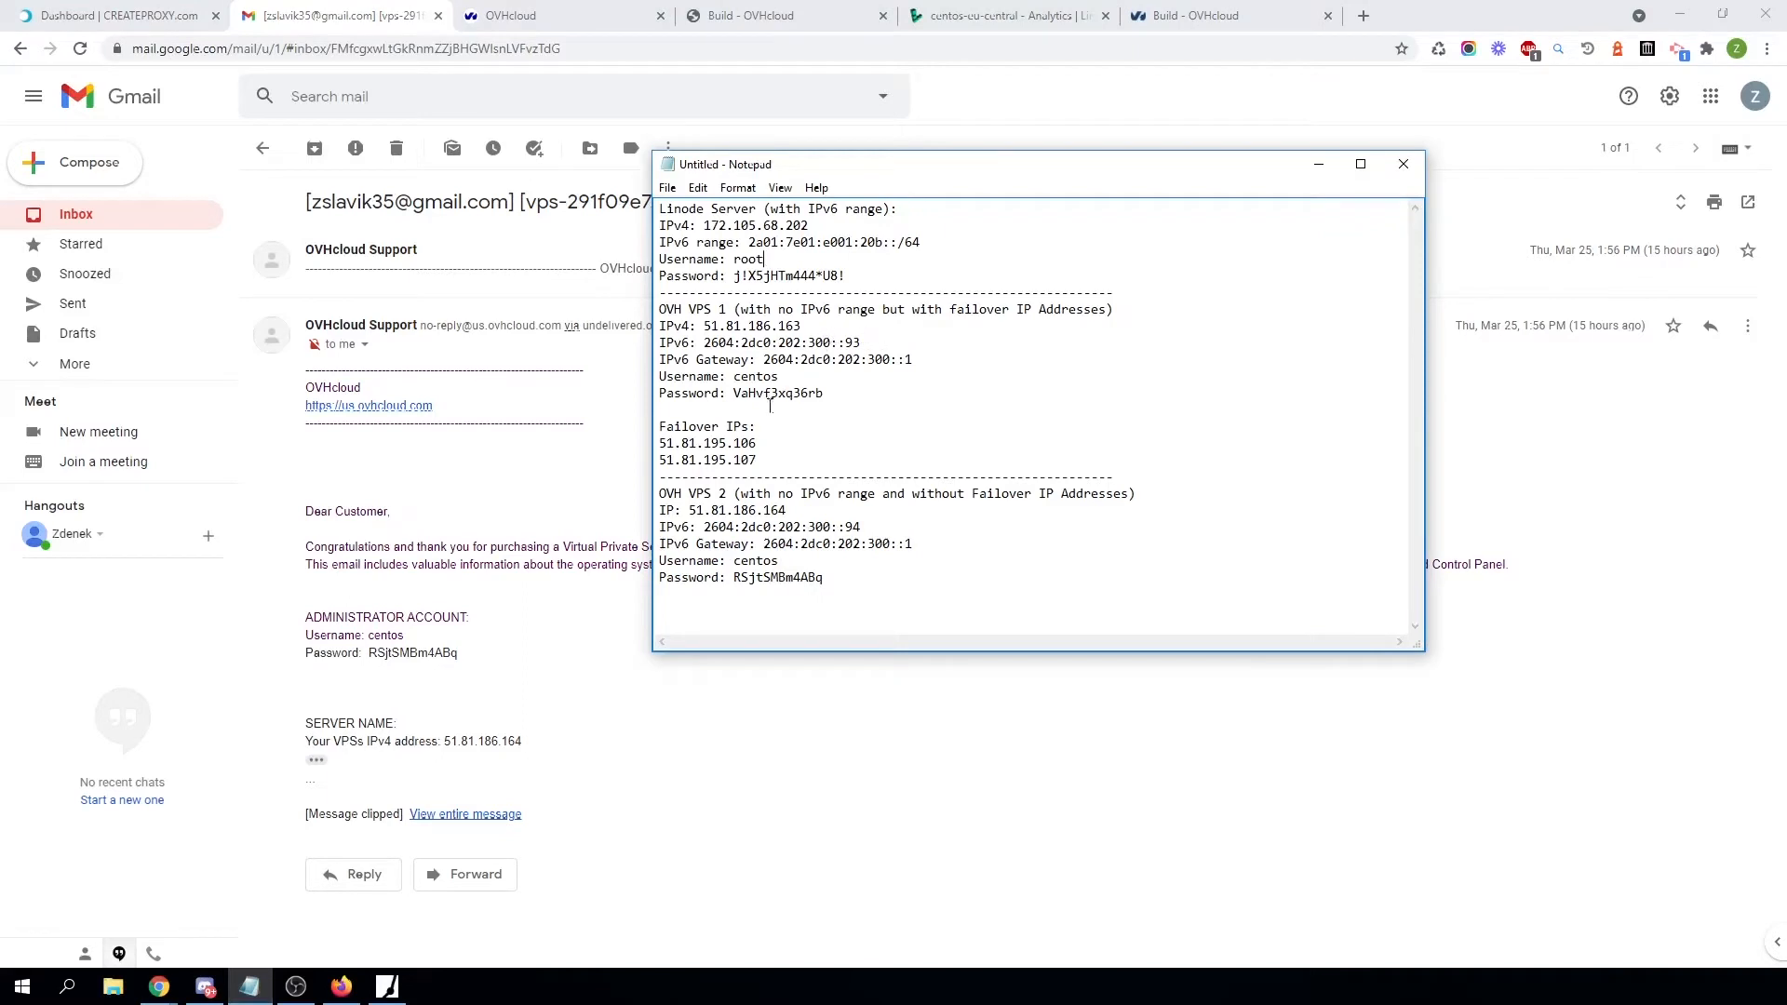
Highlight the OVH VPS 1 username and password lines in the notes.
drag(834, 393, 663, 379)
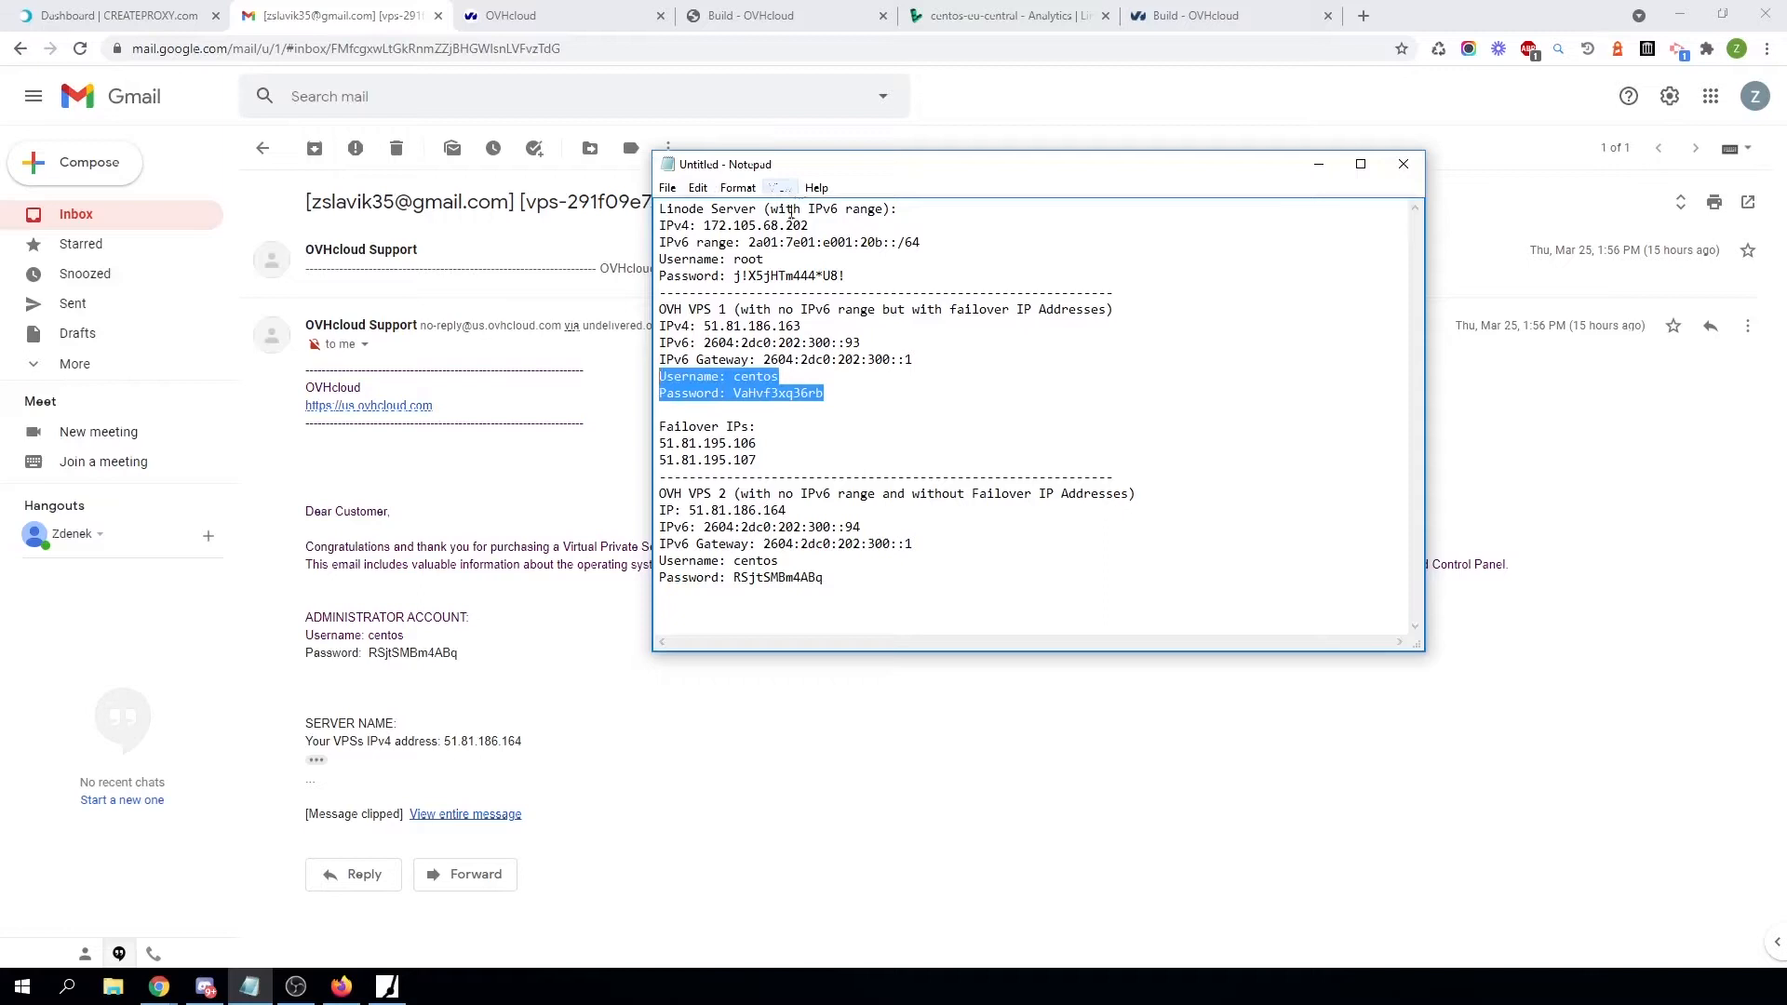
click(741, 389)
double_click(764, 395)
double_click(768, 379)
double_click(775, 390)
double_click(761, 377)
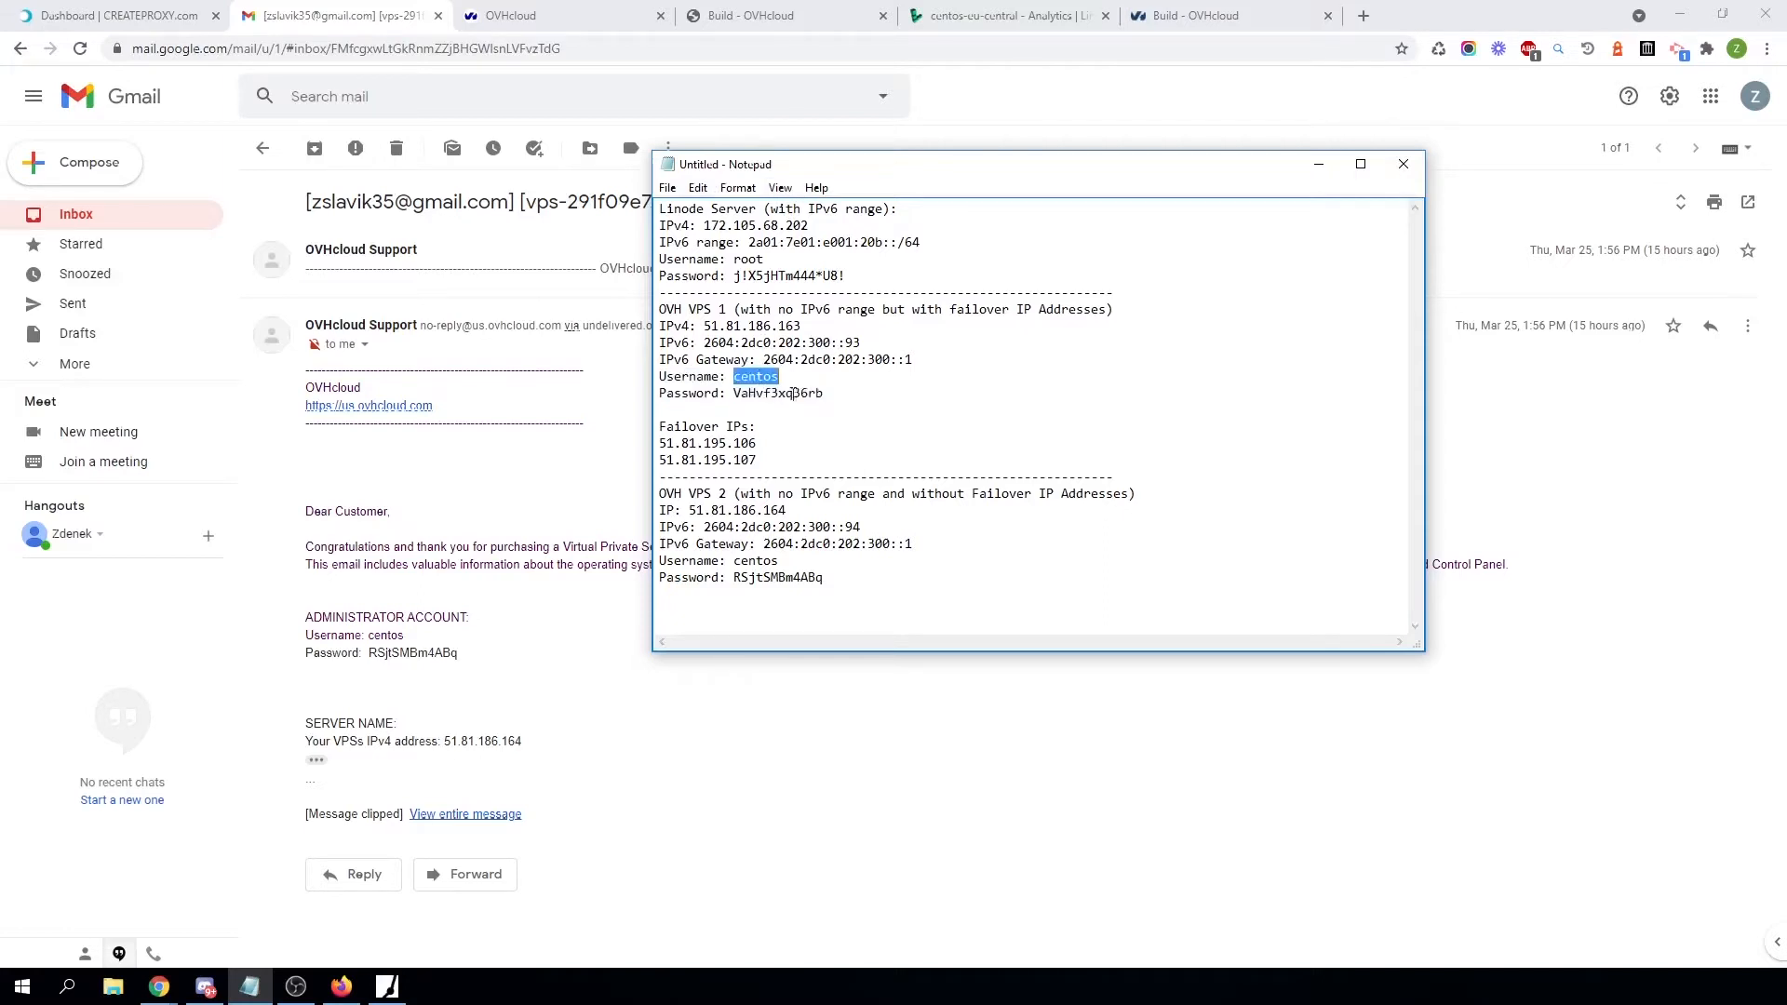
double_click(794, 393)
click(858, 393)
drag(859, 392, 625, 379)
click(812, 408)
Highlight VPS 1's IPv6 address and gateway, then go back to the OVHcloud Control Panel.
drag(712, 342, 947, 343)
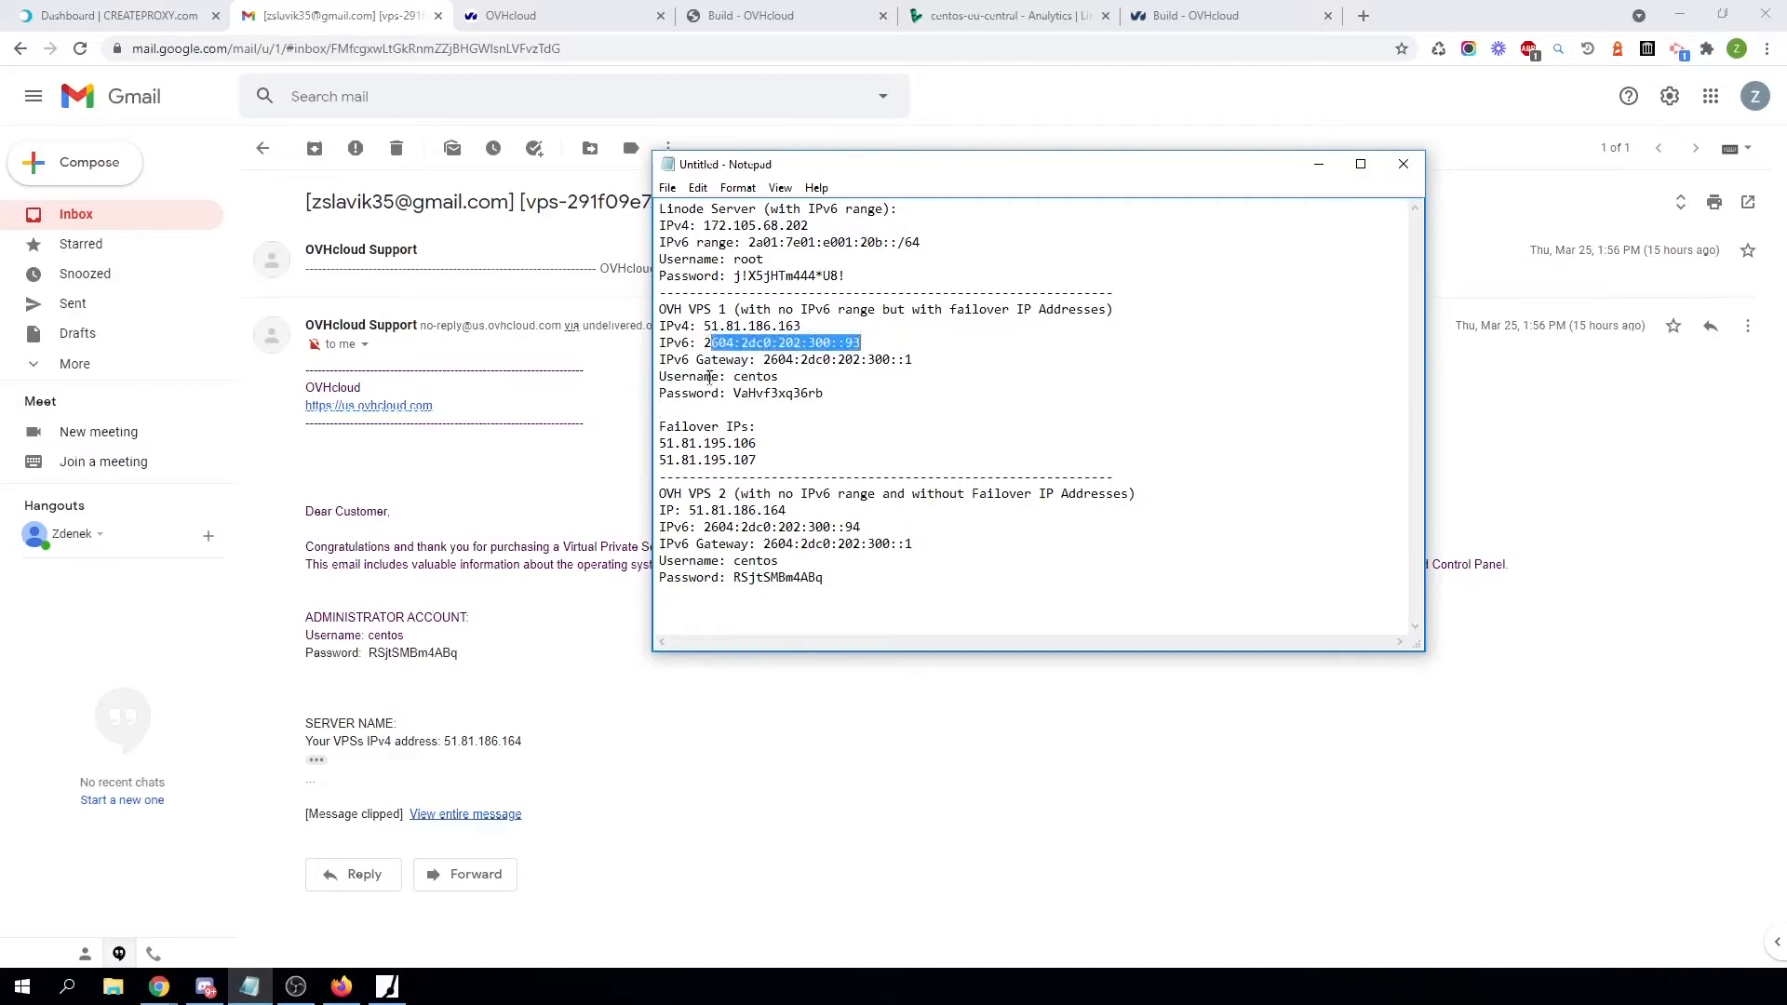
drag(764, 359, 662, 344)
click(922, 362)
click(726, 361)
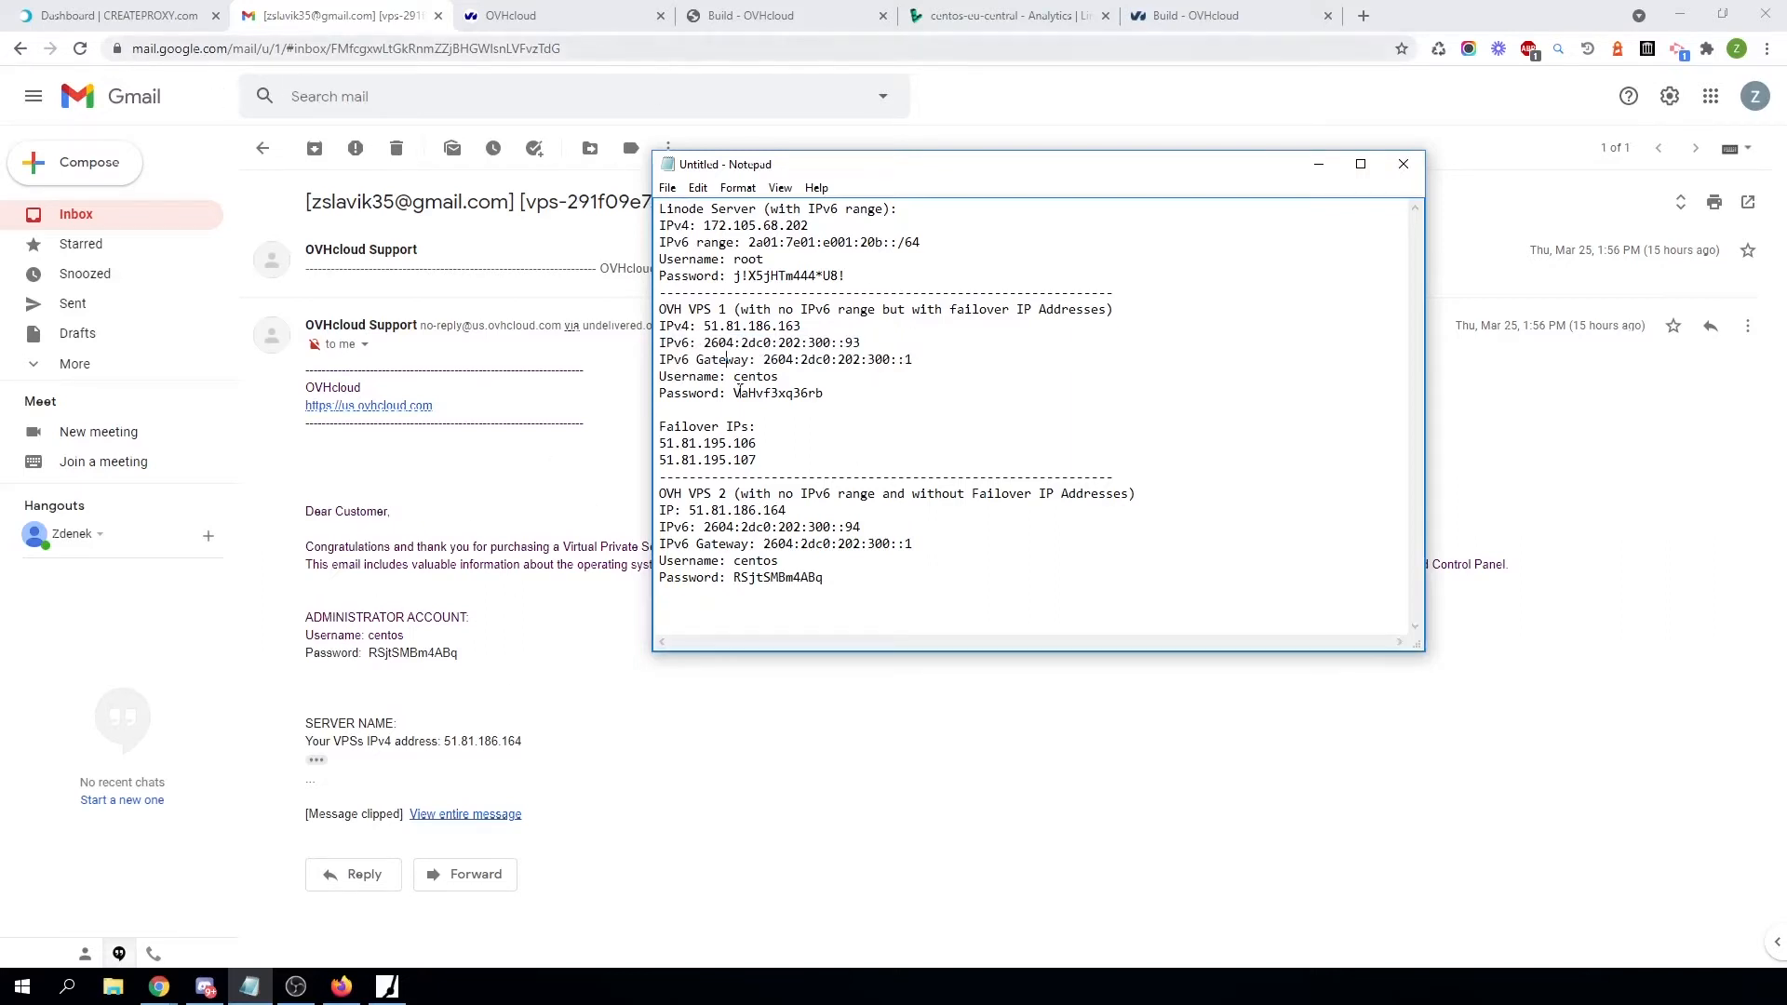
drag(945, 363, 663, 361)
click(868, 360)
click(614, 13)
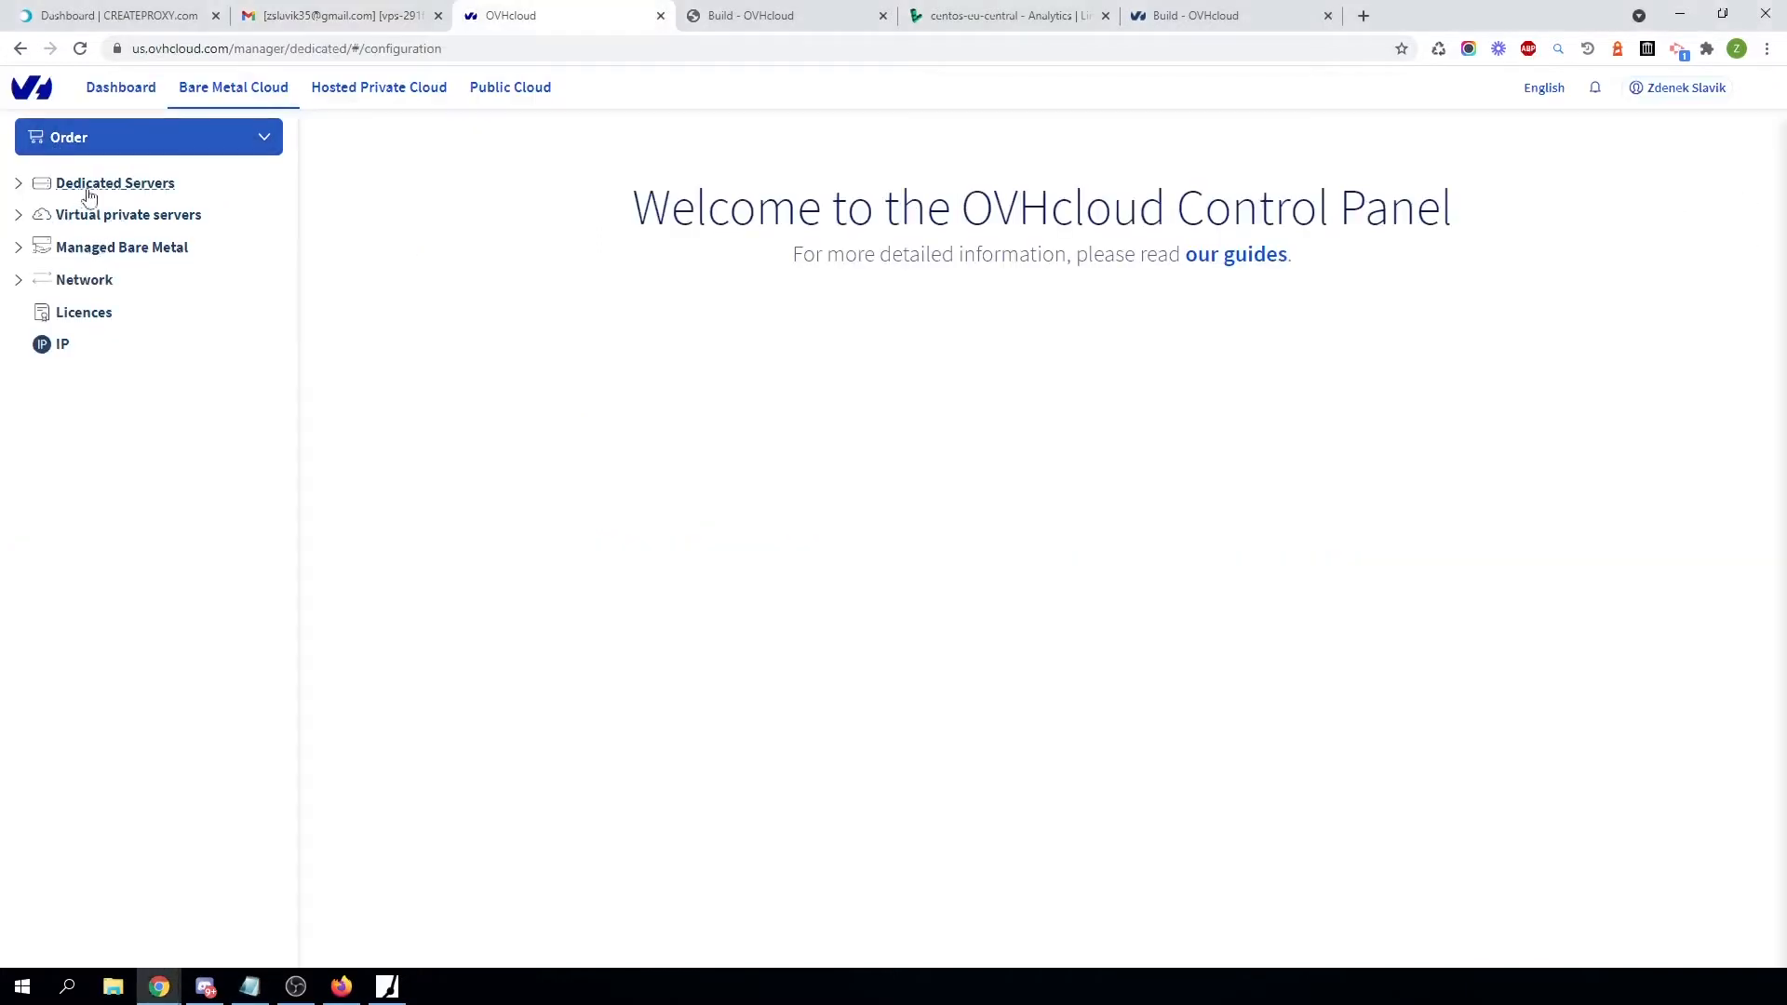
Open the second VPS, vps-291f09e7, from the VPS list in a new tab and switch to it.
click(128, 216)
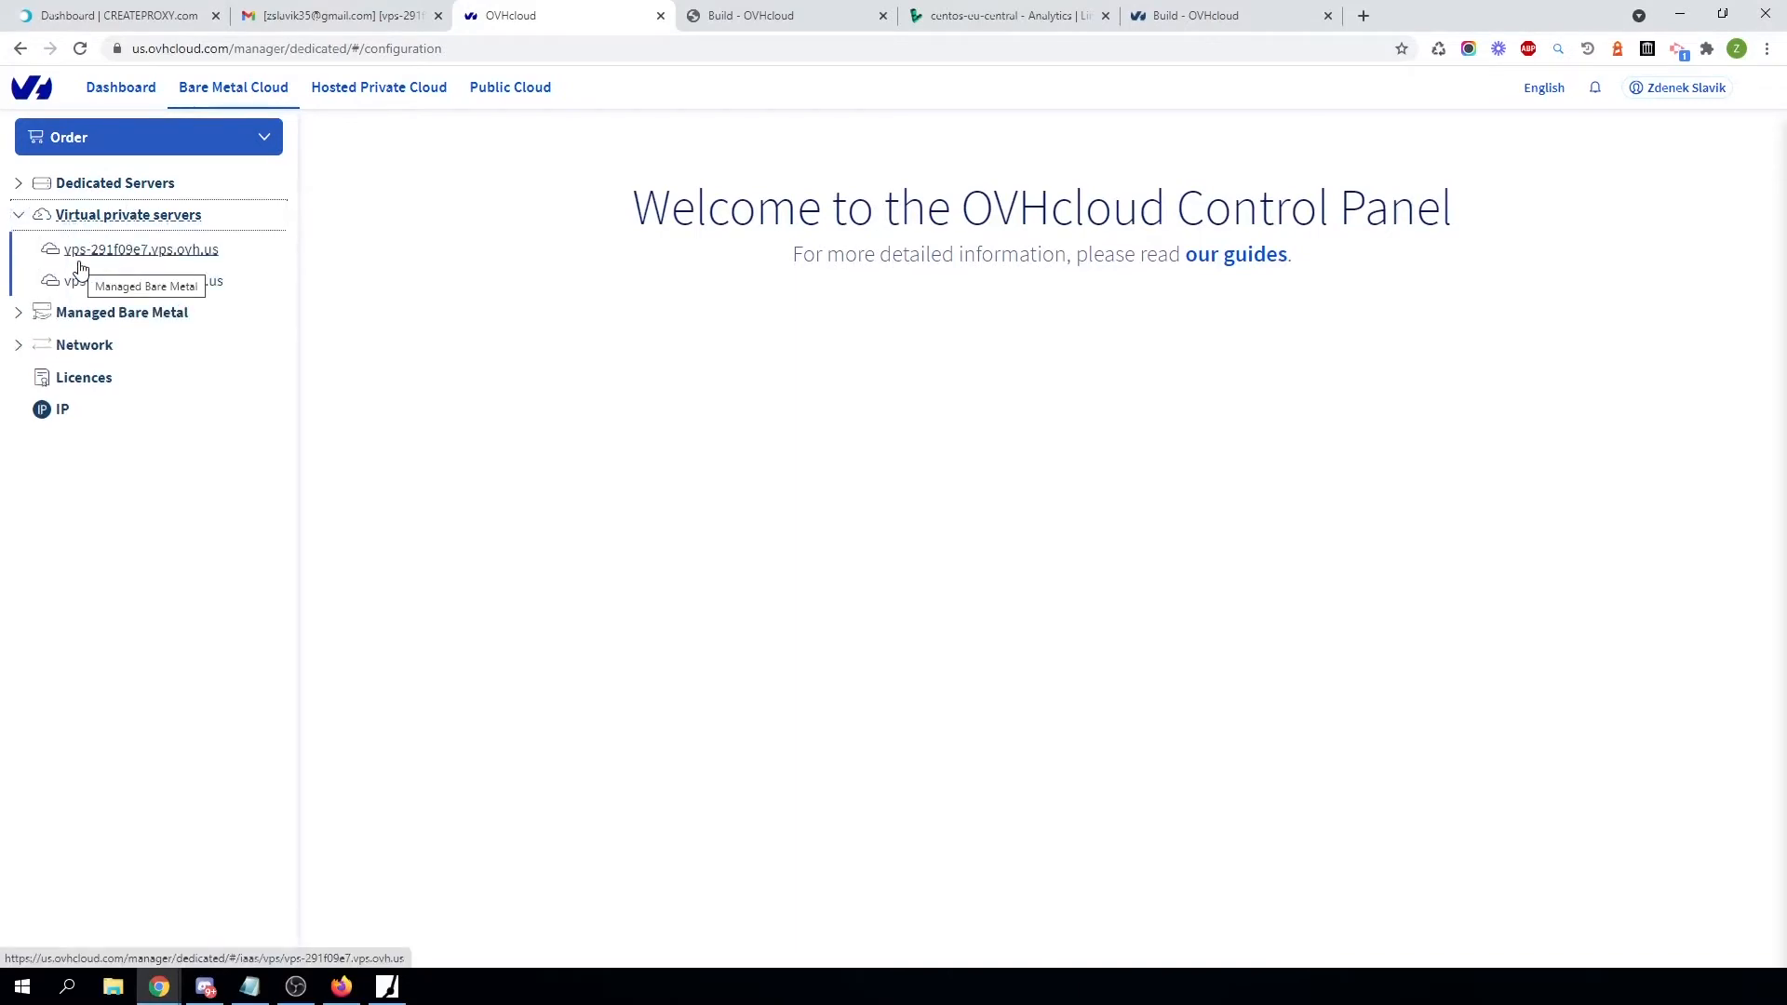
right_click(142, 253)
key(Escape)
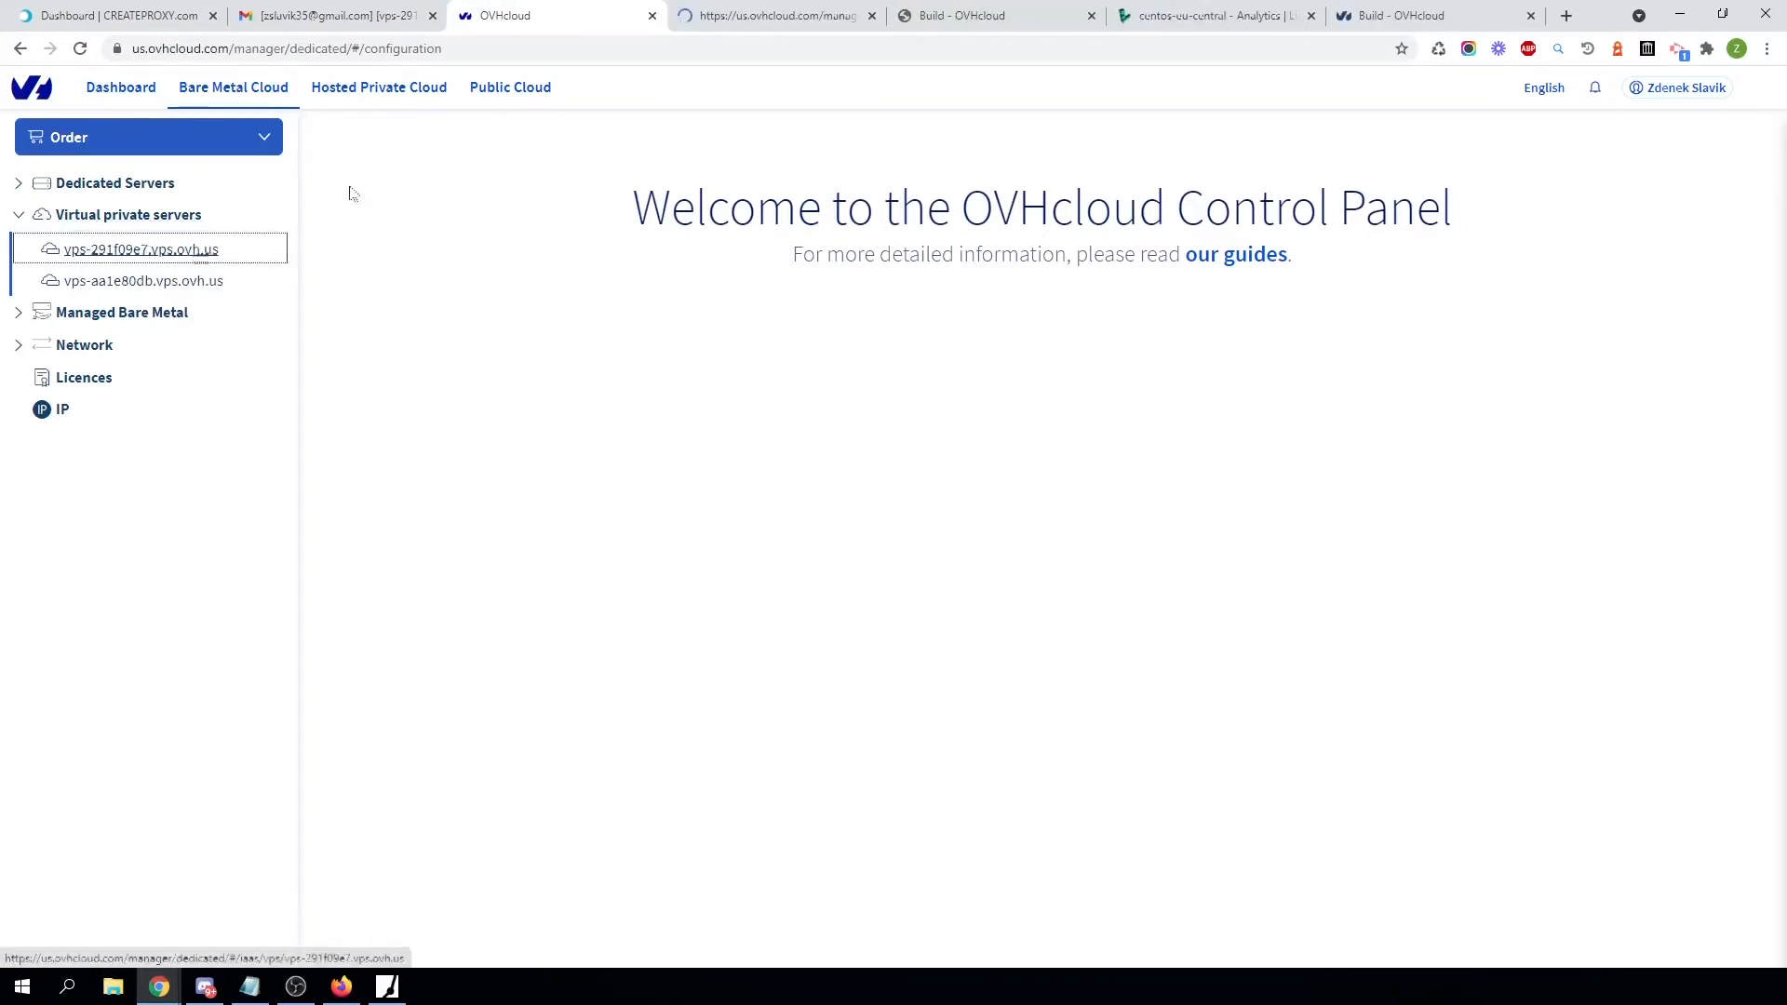
right_click(161, 297)
click(233, 304)
click(731, 15)
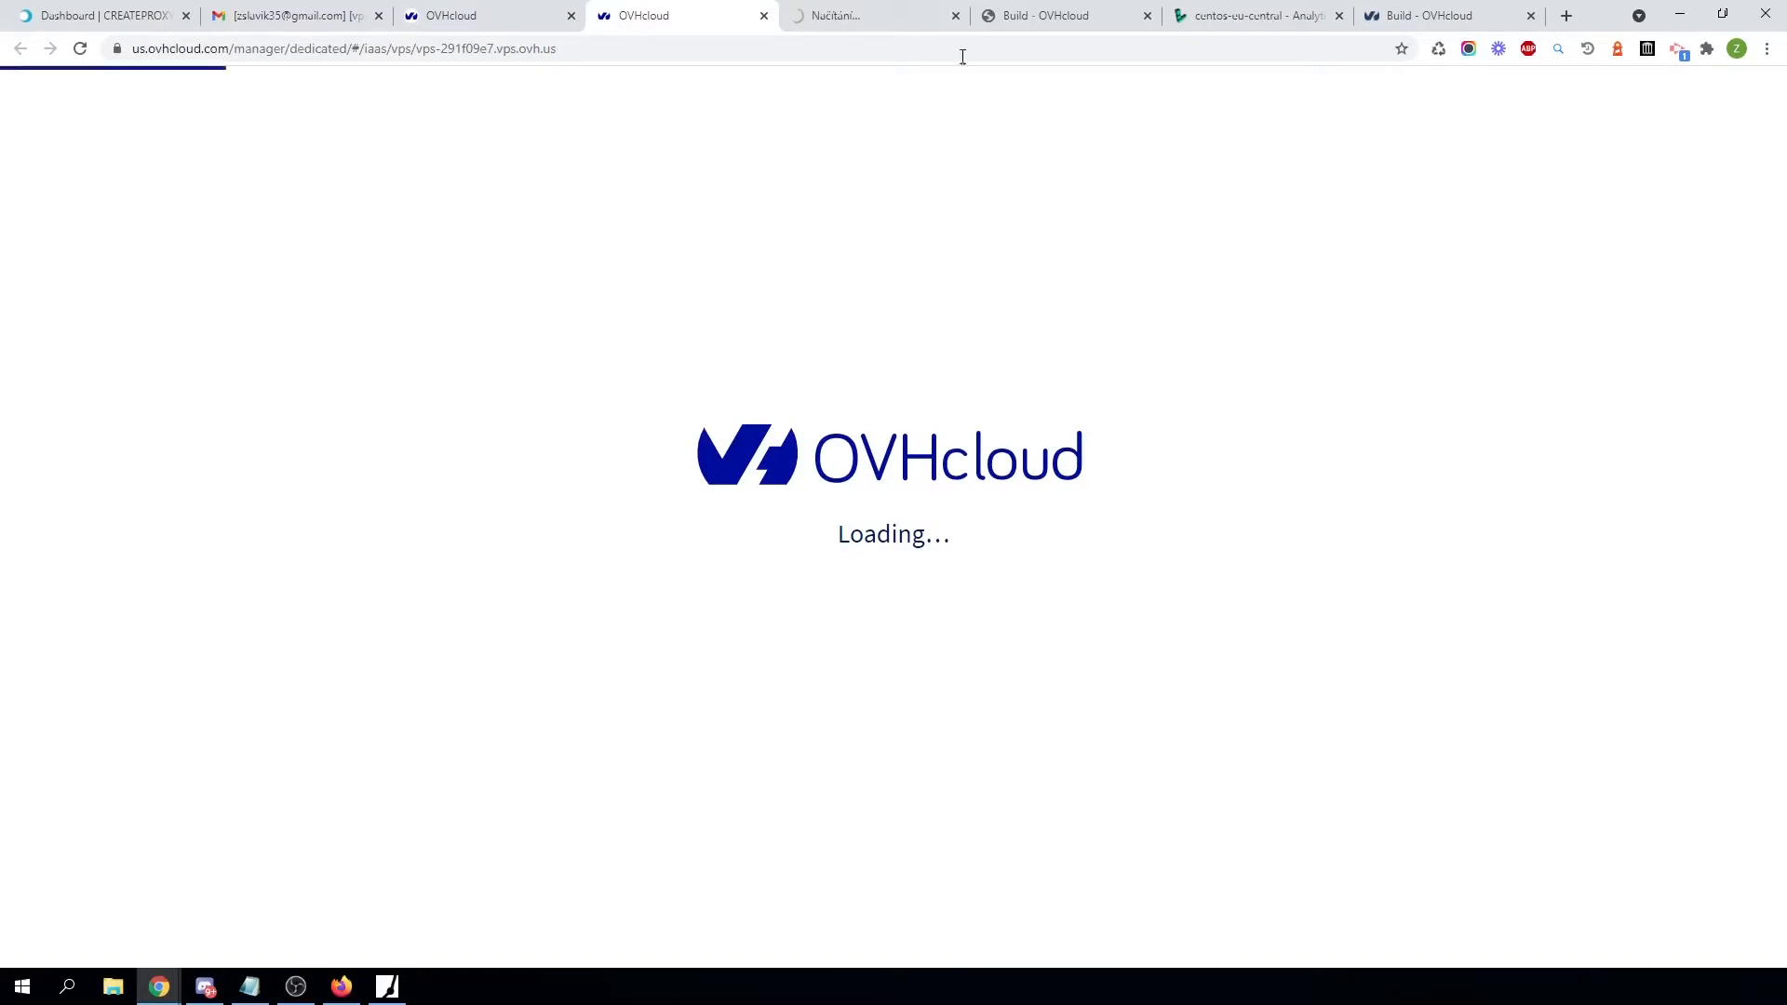
Close the leftover order page, copy IPv6 2604:2dc0:202:300::93, and bring the Notepad notes forward.
middle_click(1022, 26)
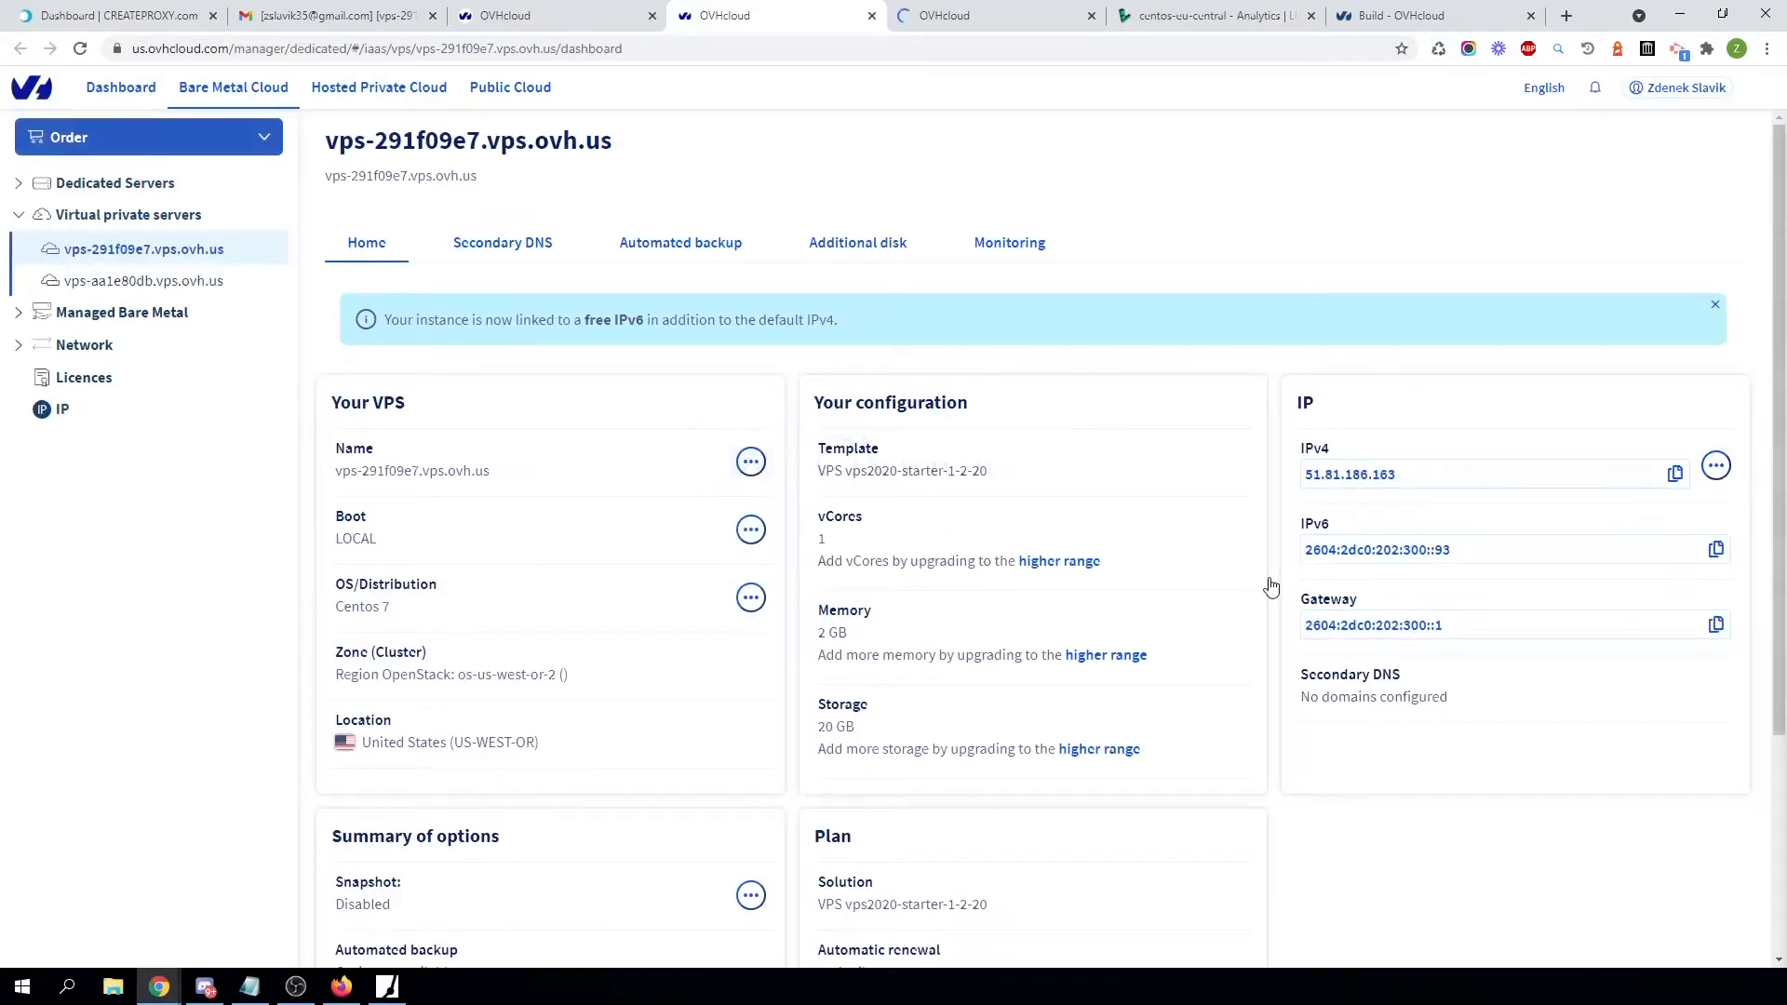
click(1399, 559)
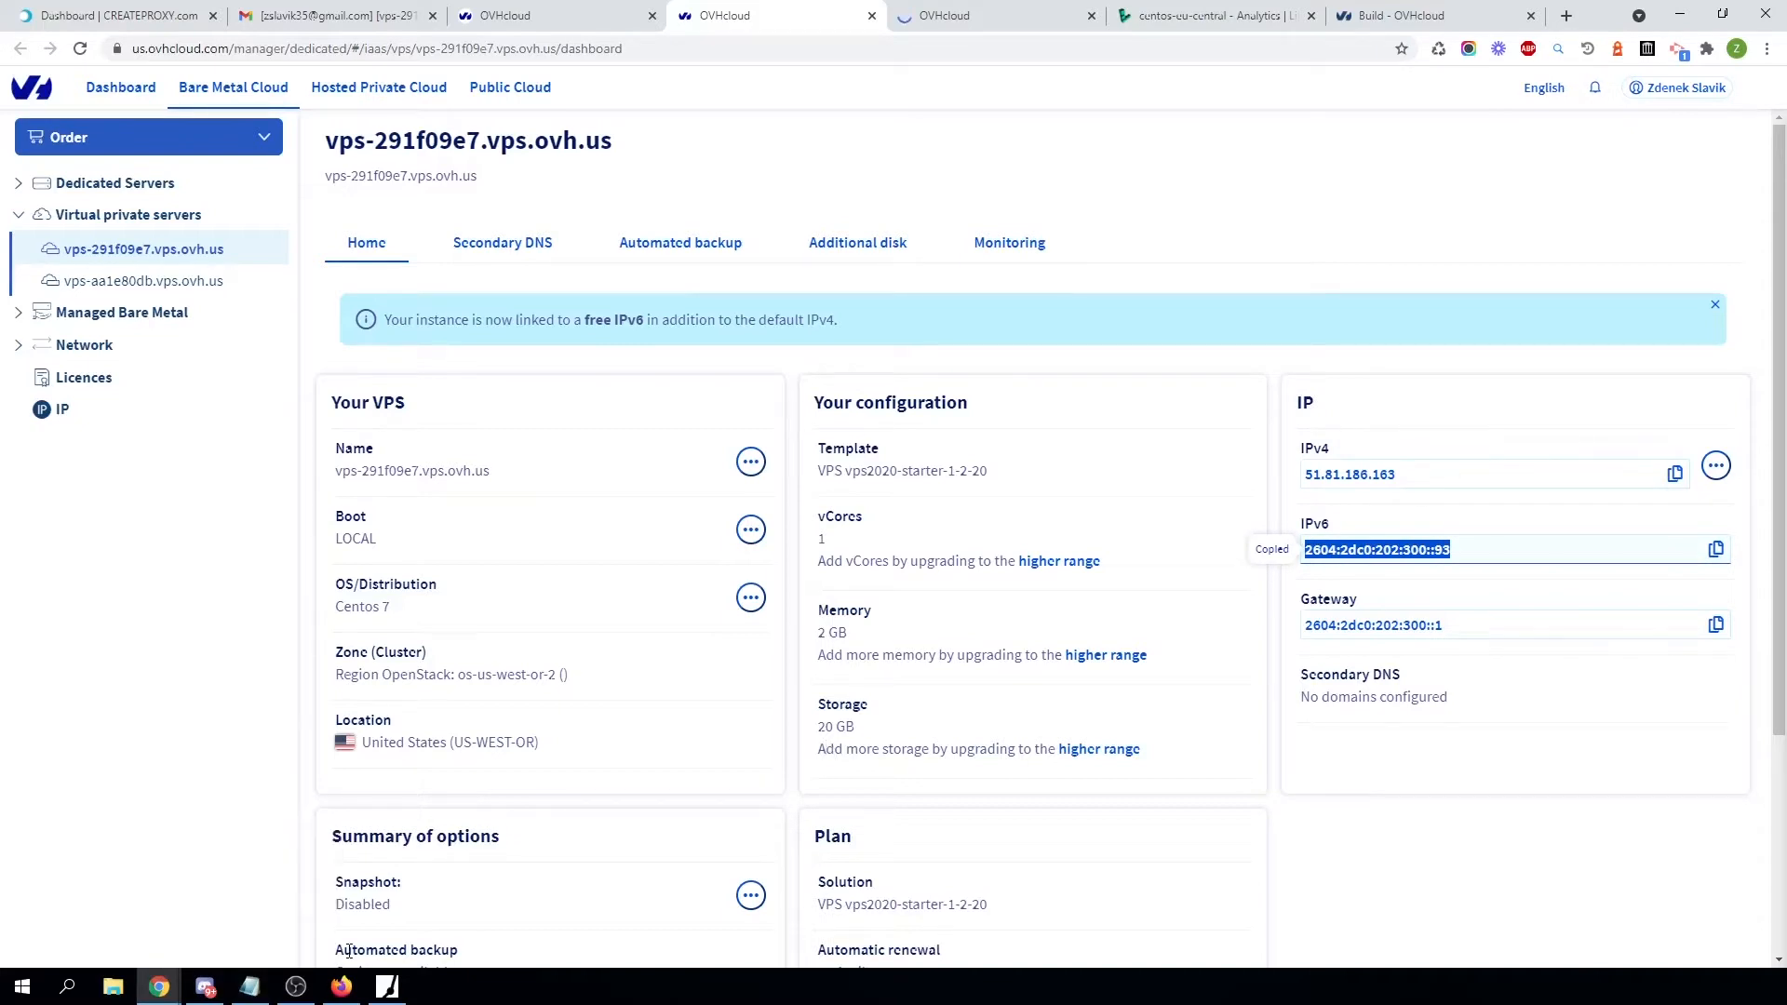
click(251, 986)
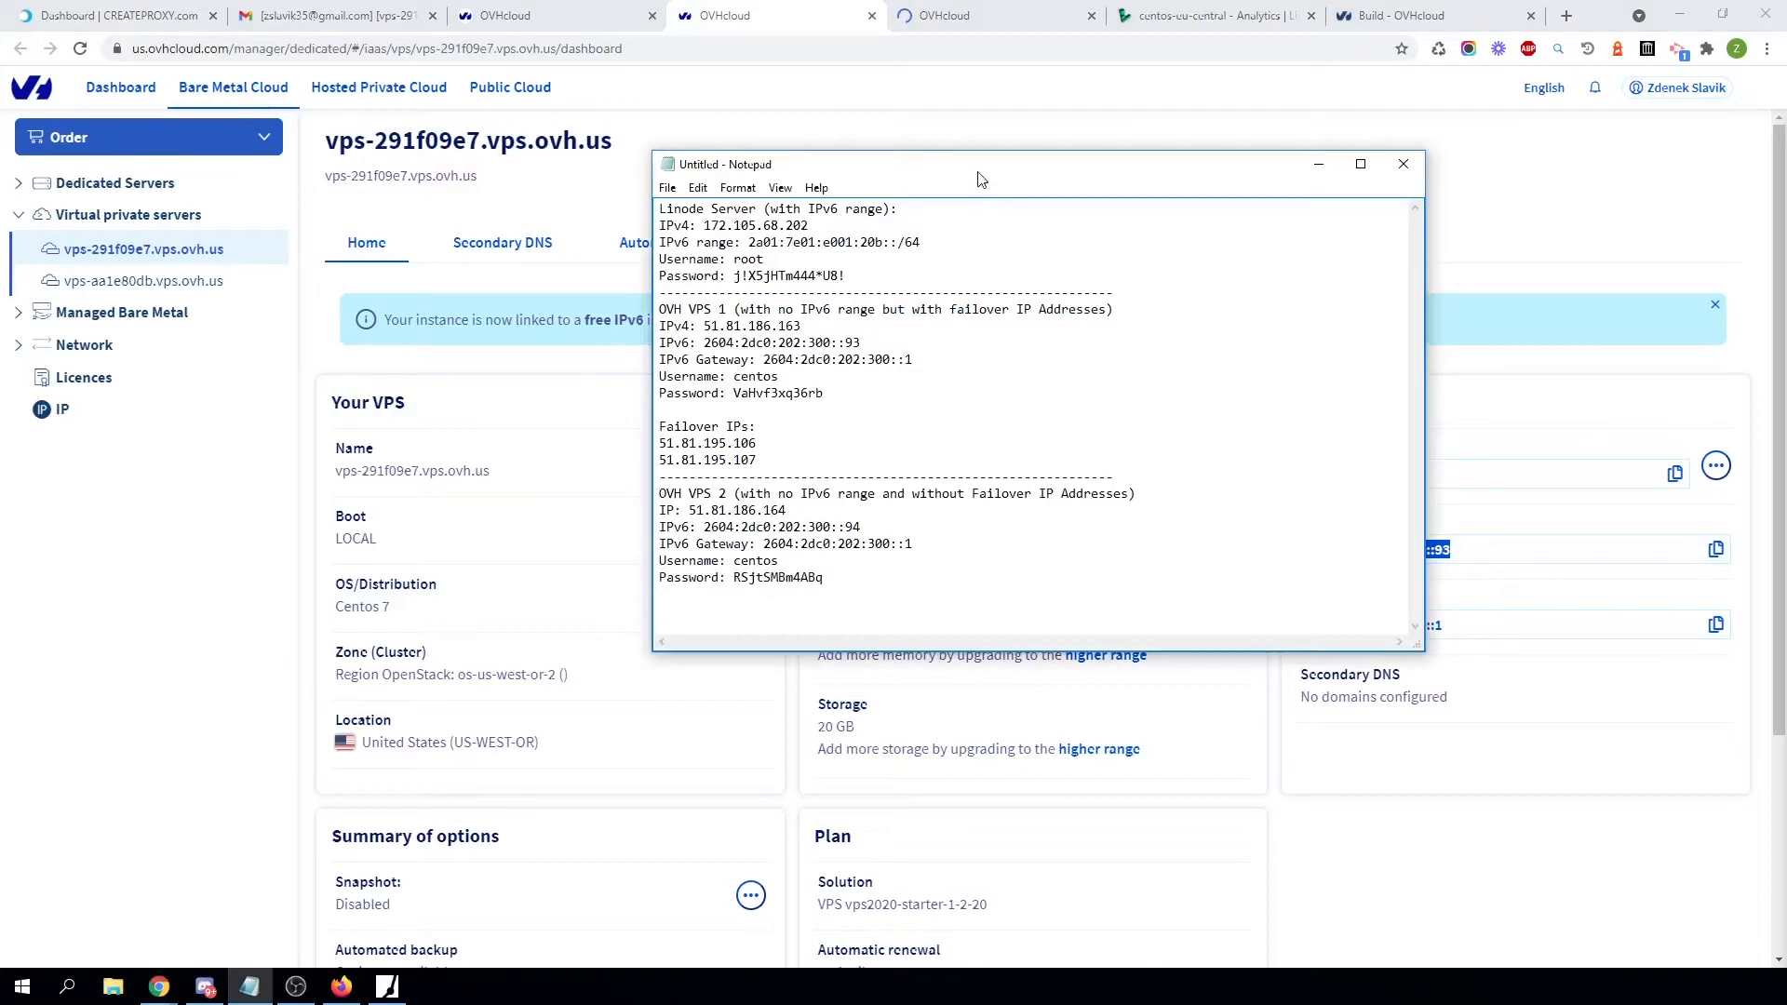
drag(979, 179, 761, 156)
drag(661, 318, 441, 321)
click(589, 322)
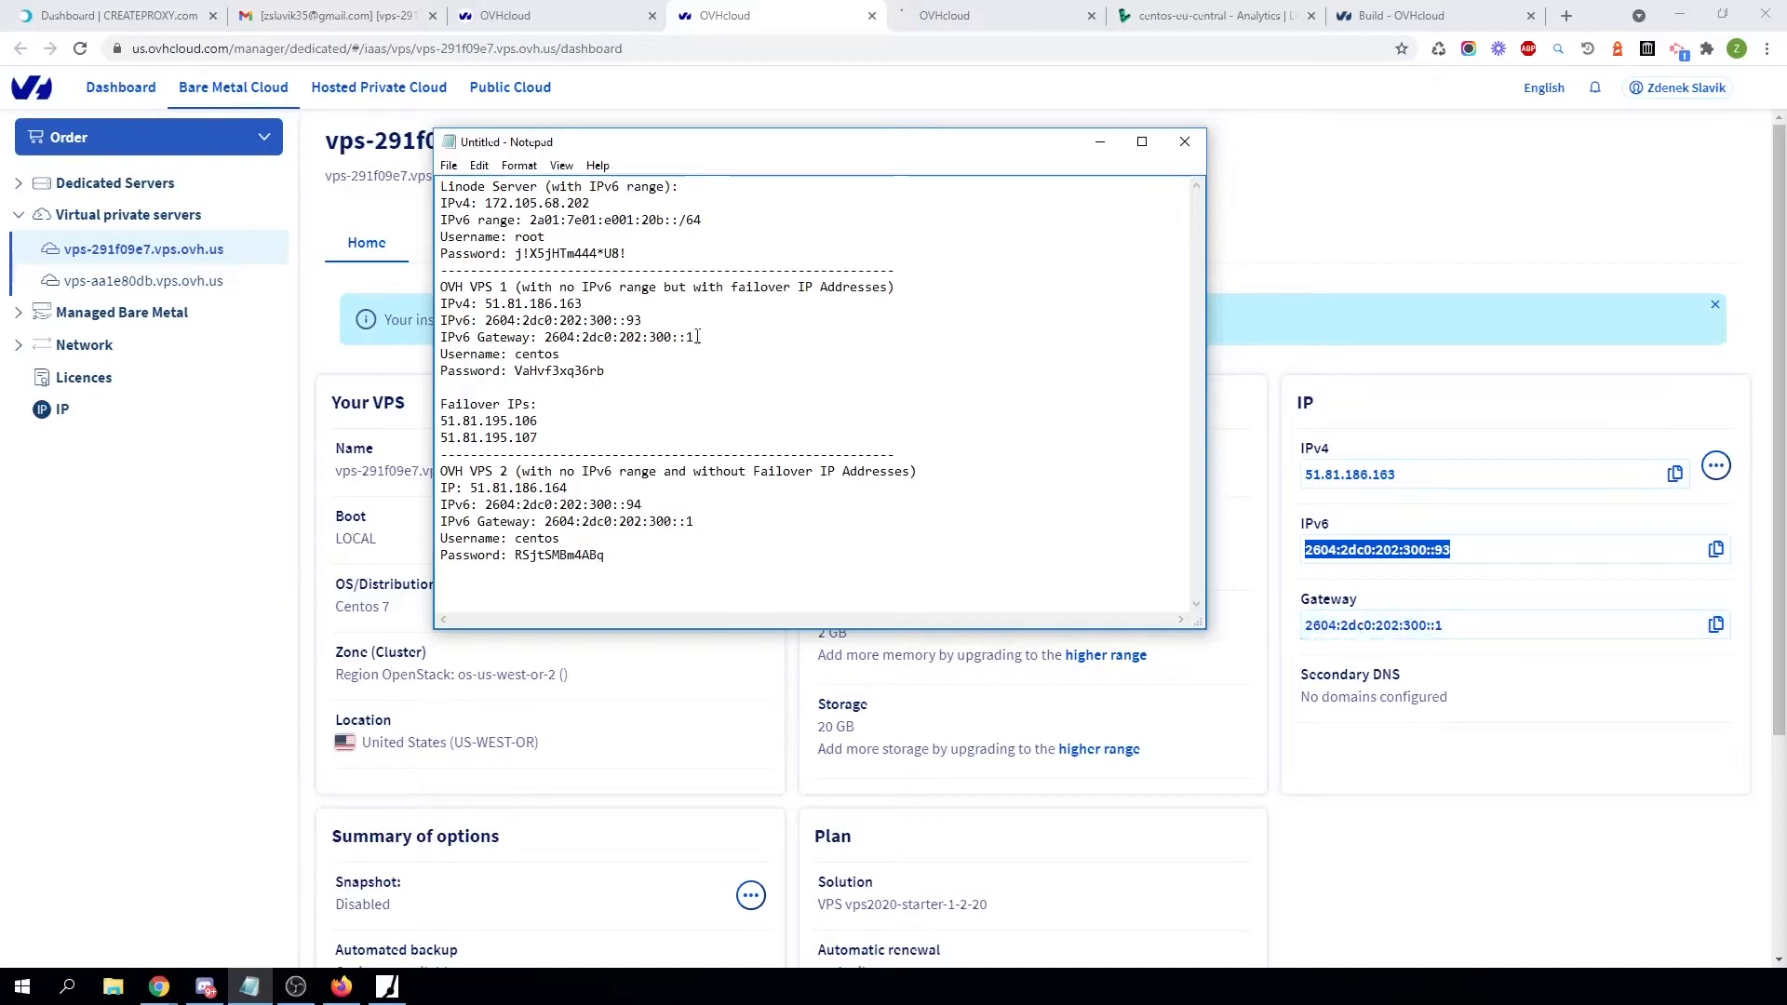
drag(695, 337, 546, 337)
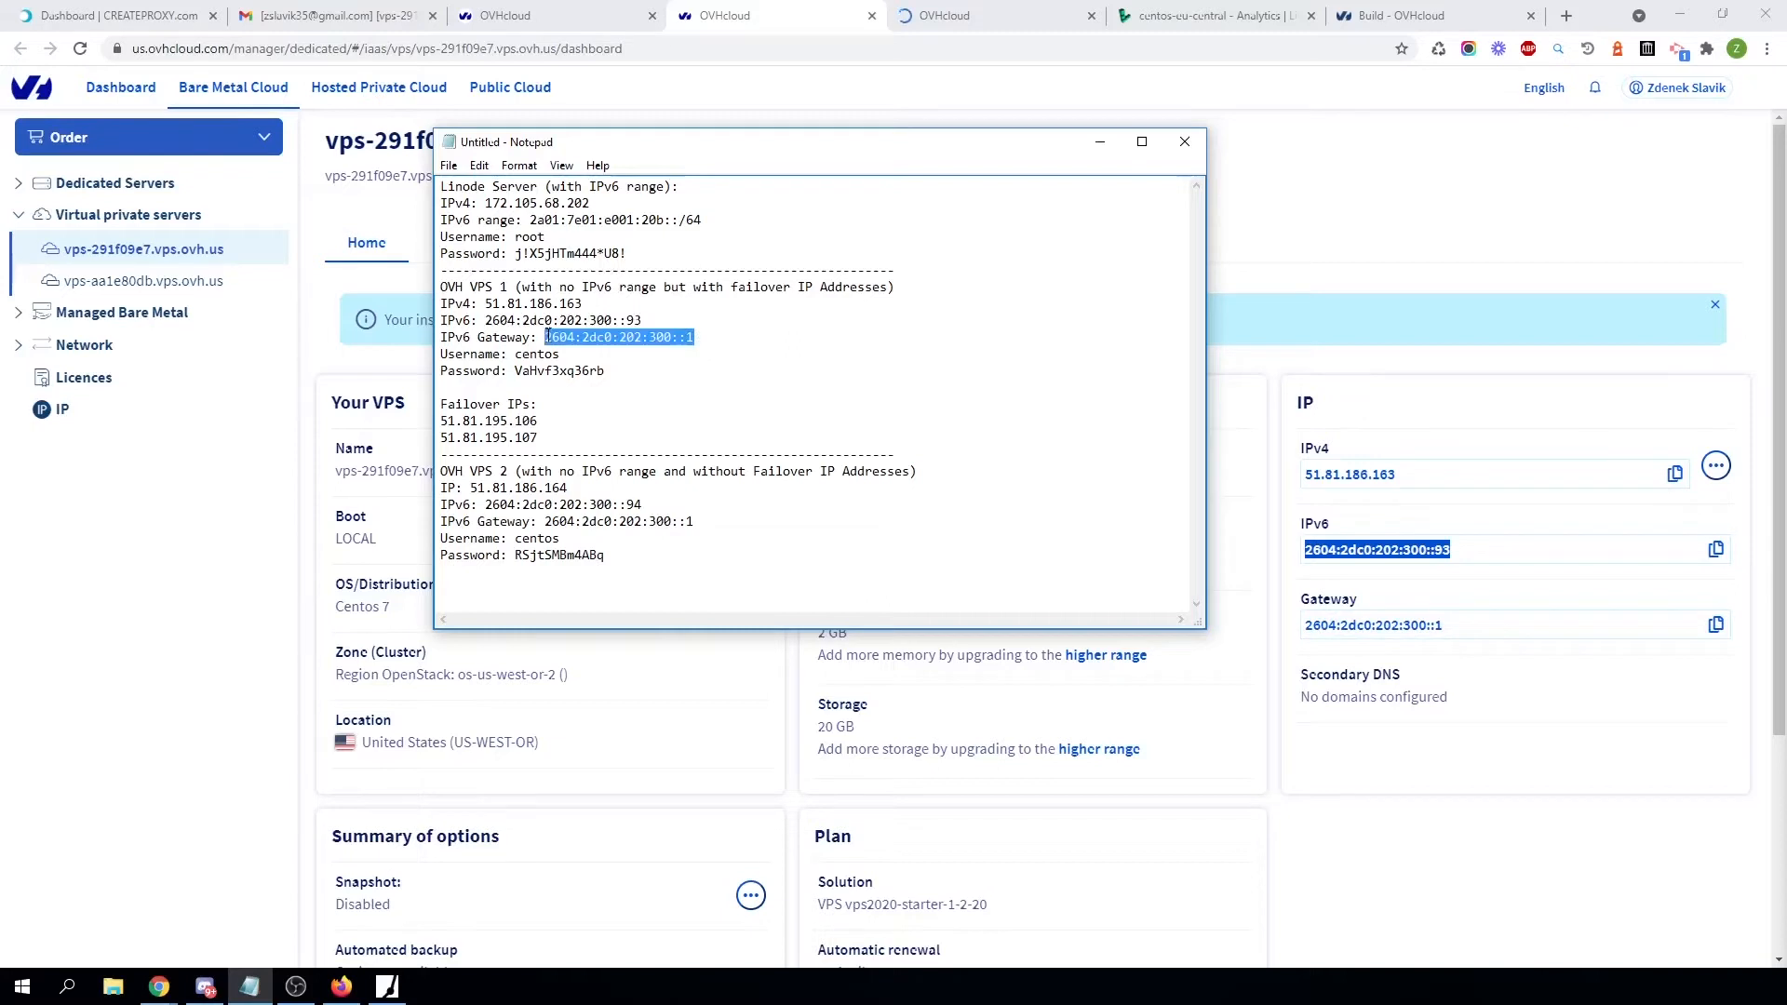
click(637, 322)
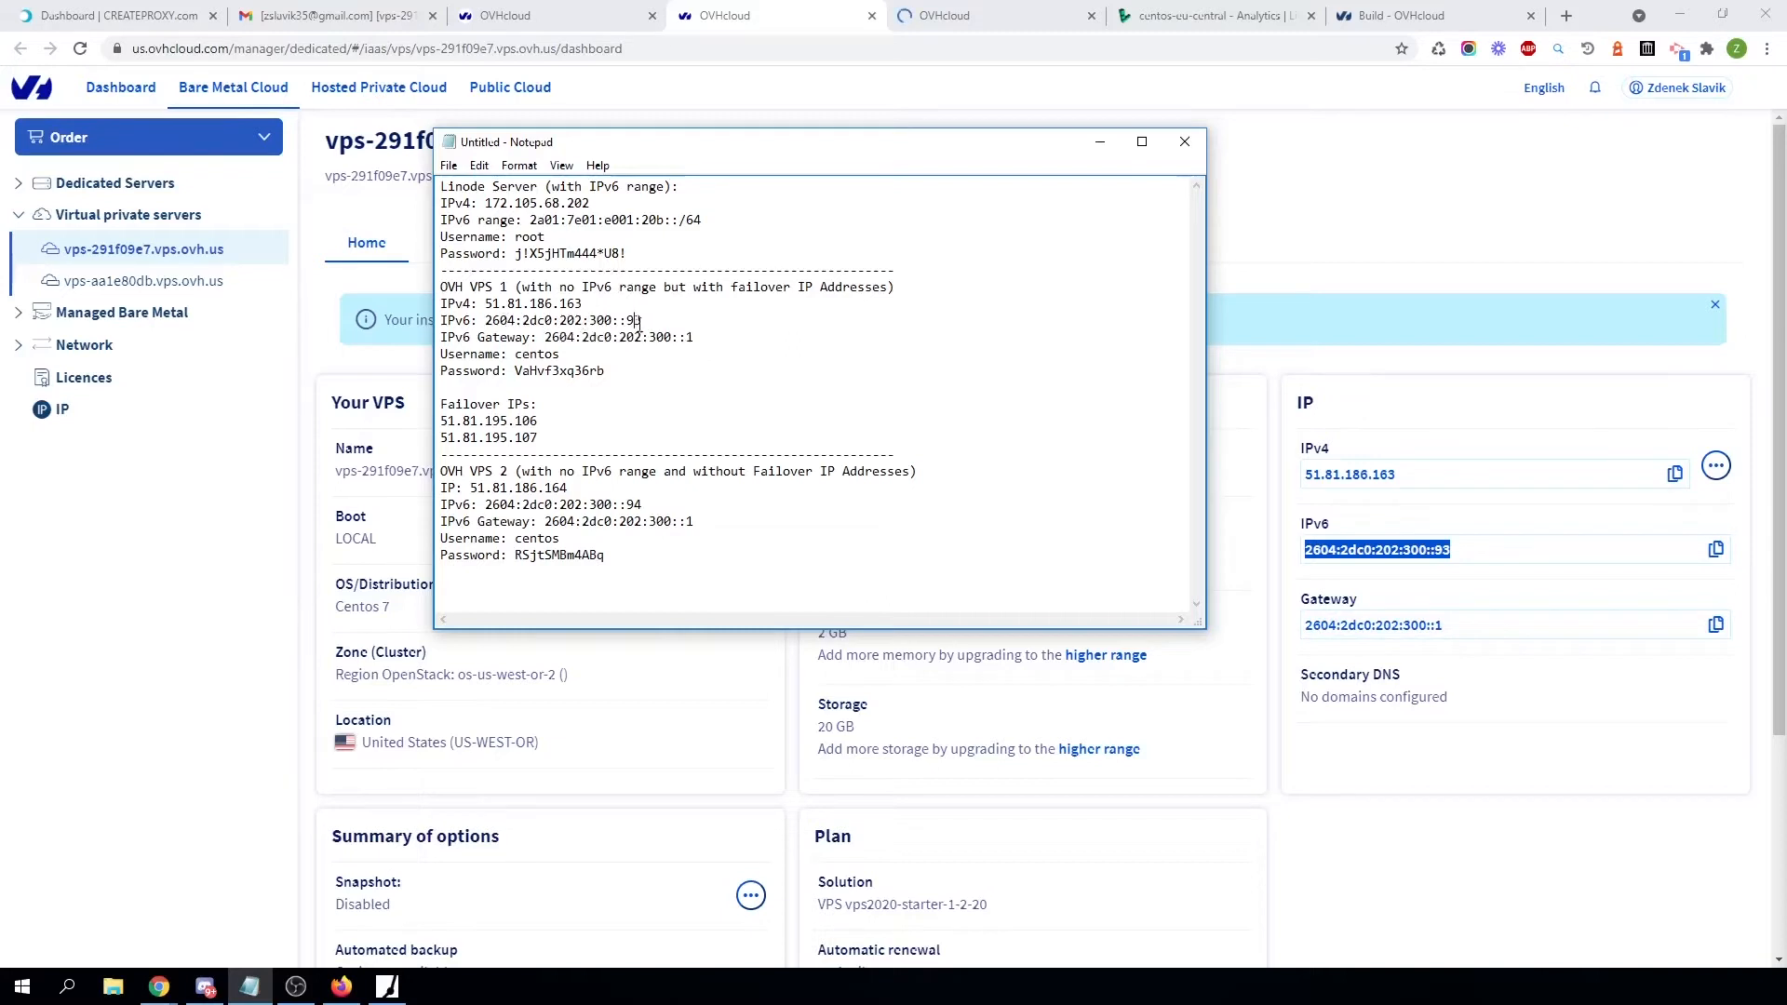
double_click(671, 322)
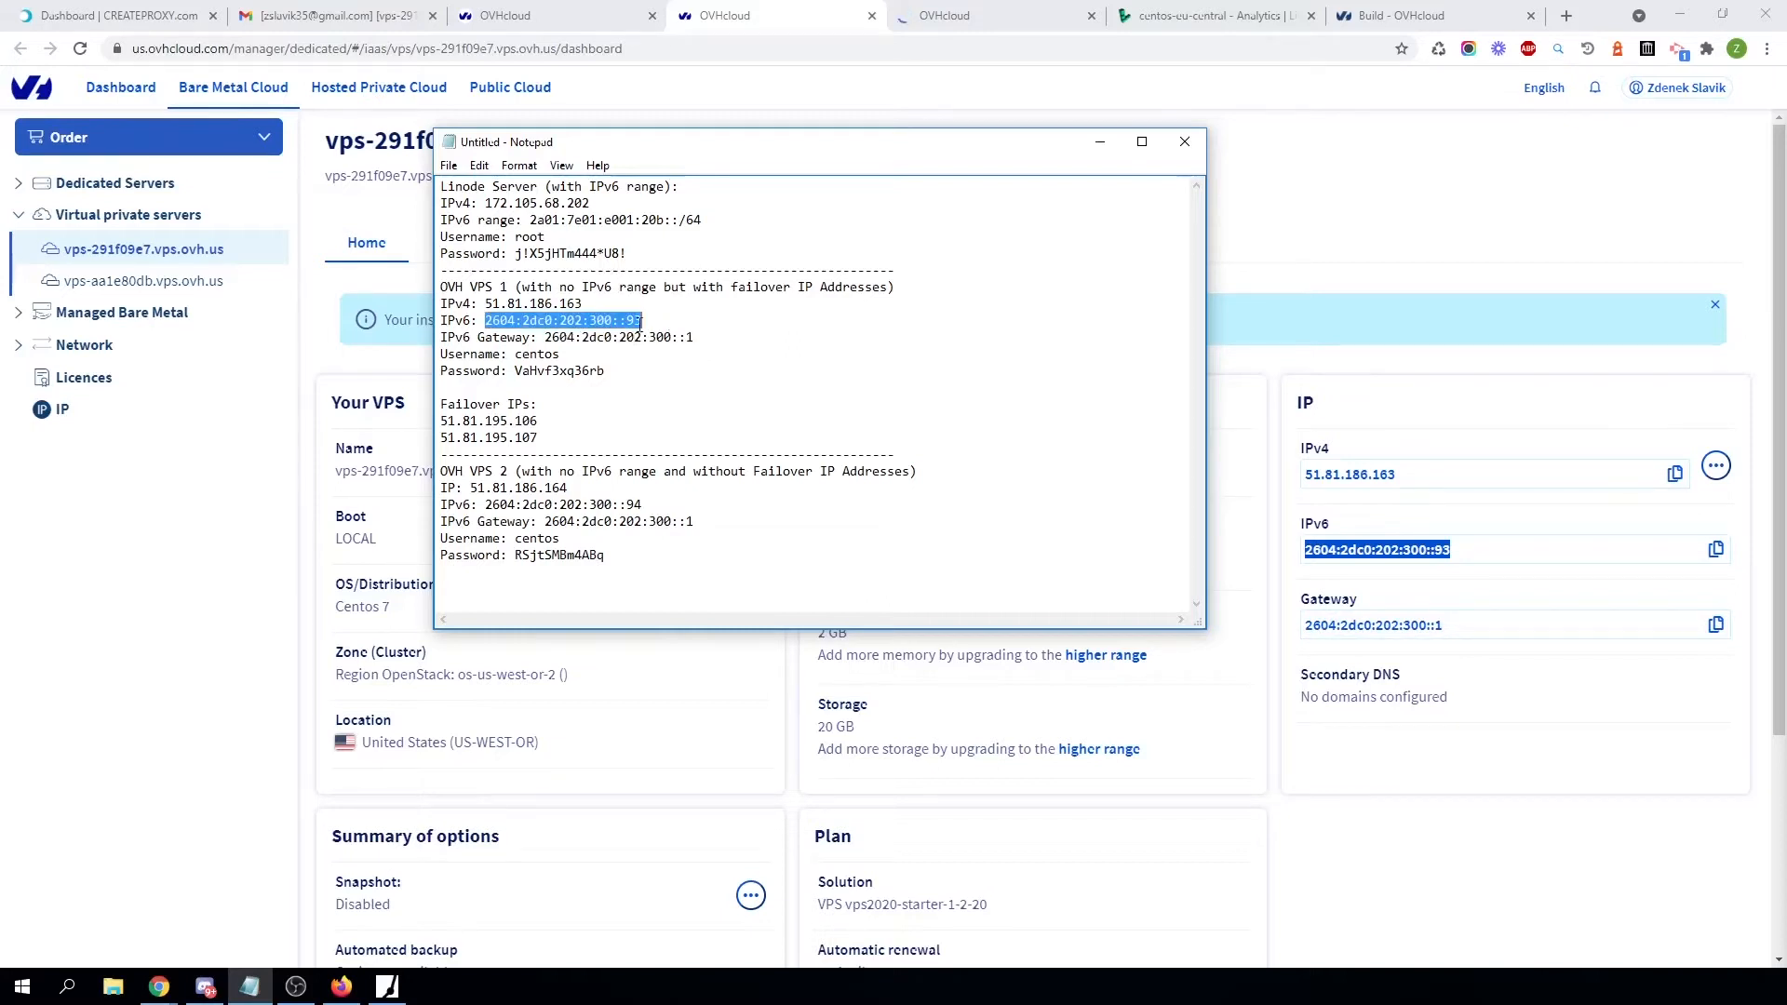
drag(642, 321, 625, 321)
text(1)
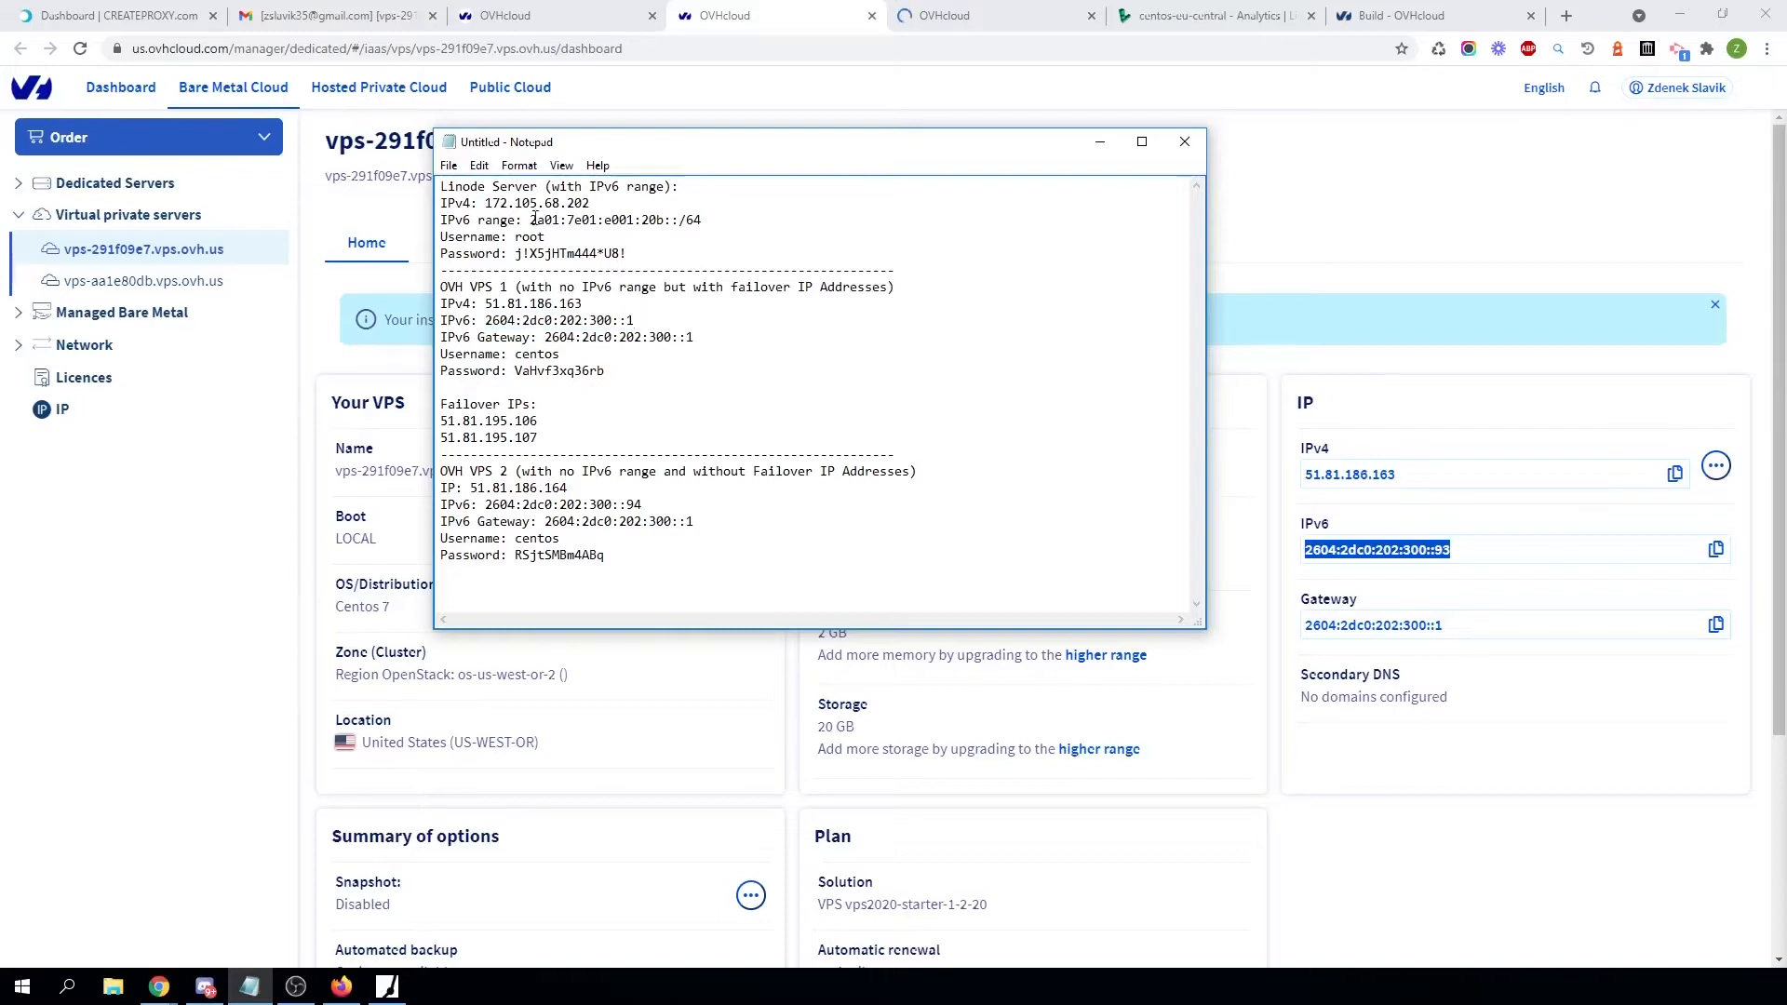
click(480, 164)
click(489, 186)
drag(547, 431, 440, 438)
click(1099, 141)
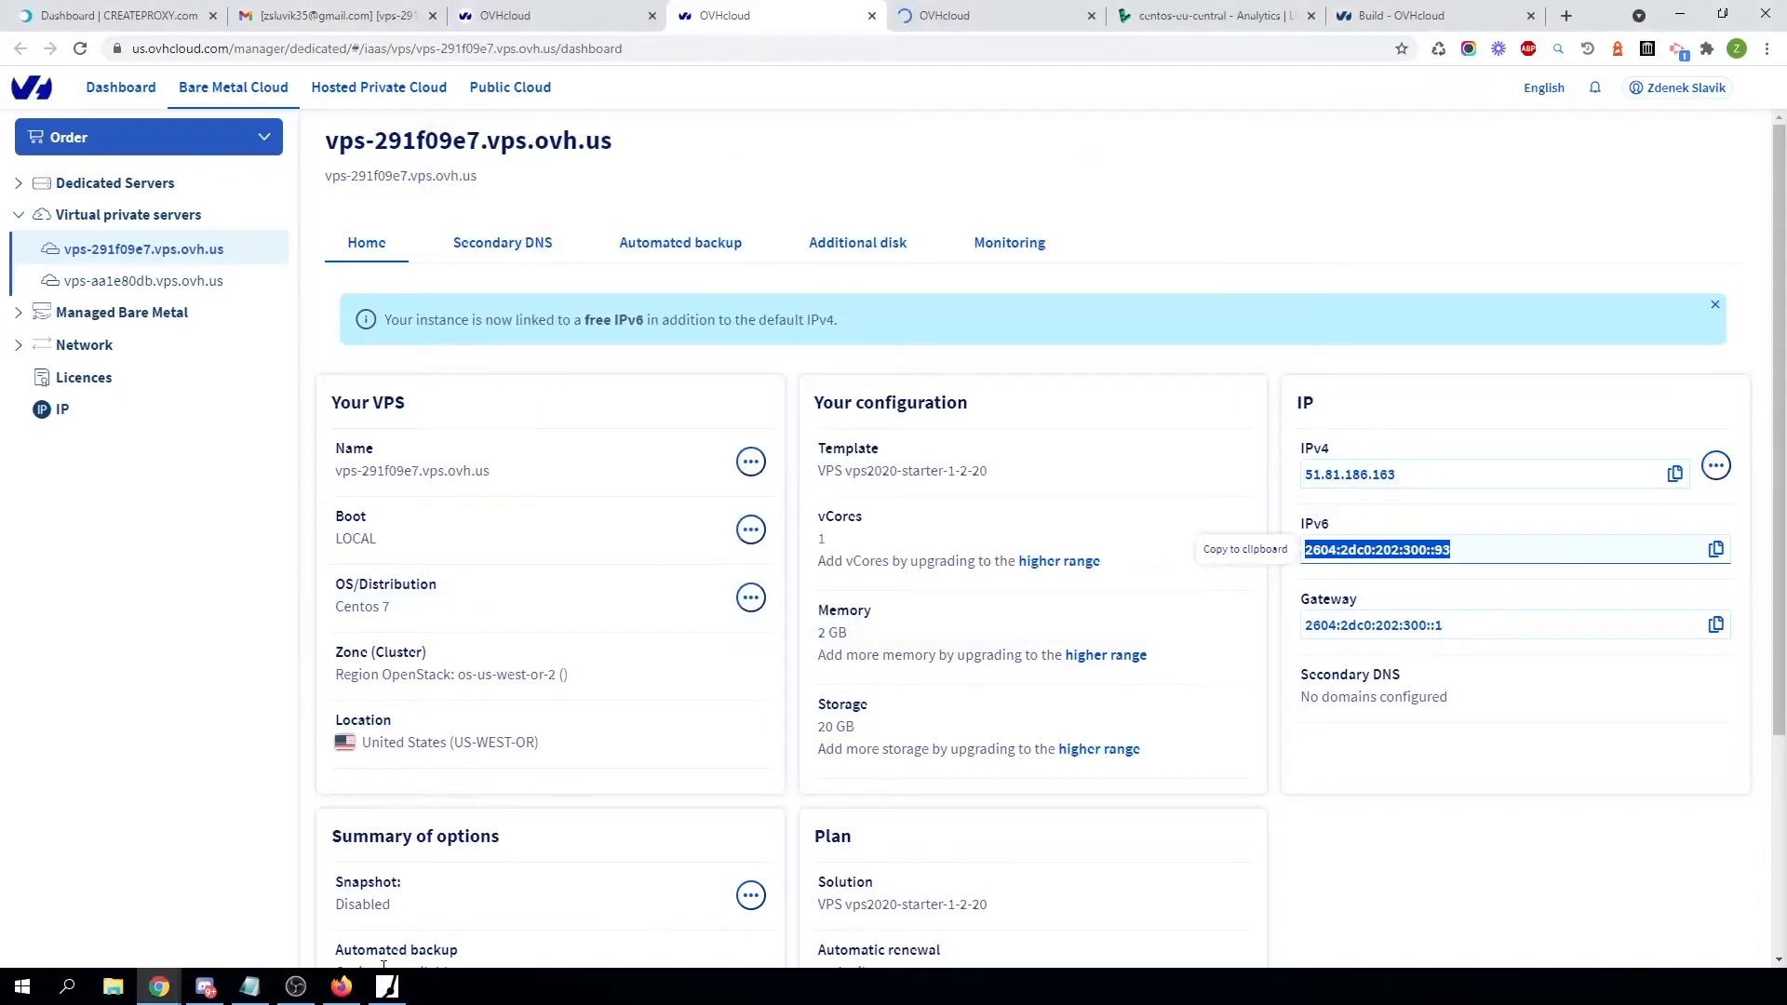
click(249, 987)
drag(539, 437, 460, 421)
click(558, 422)
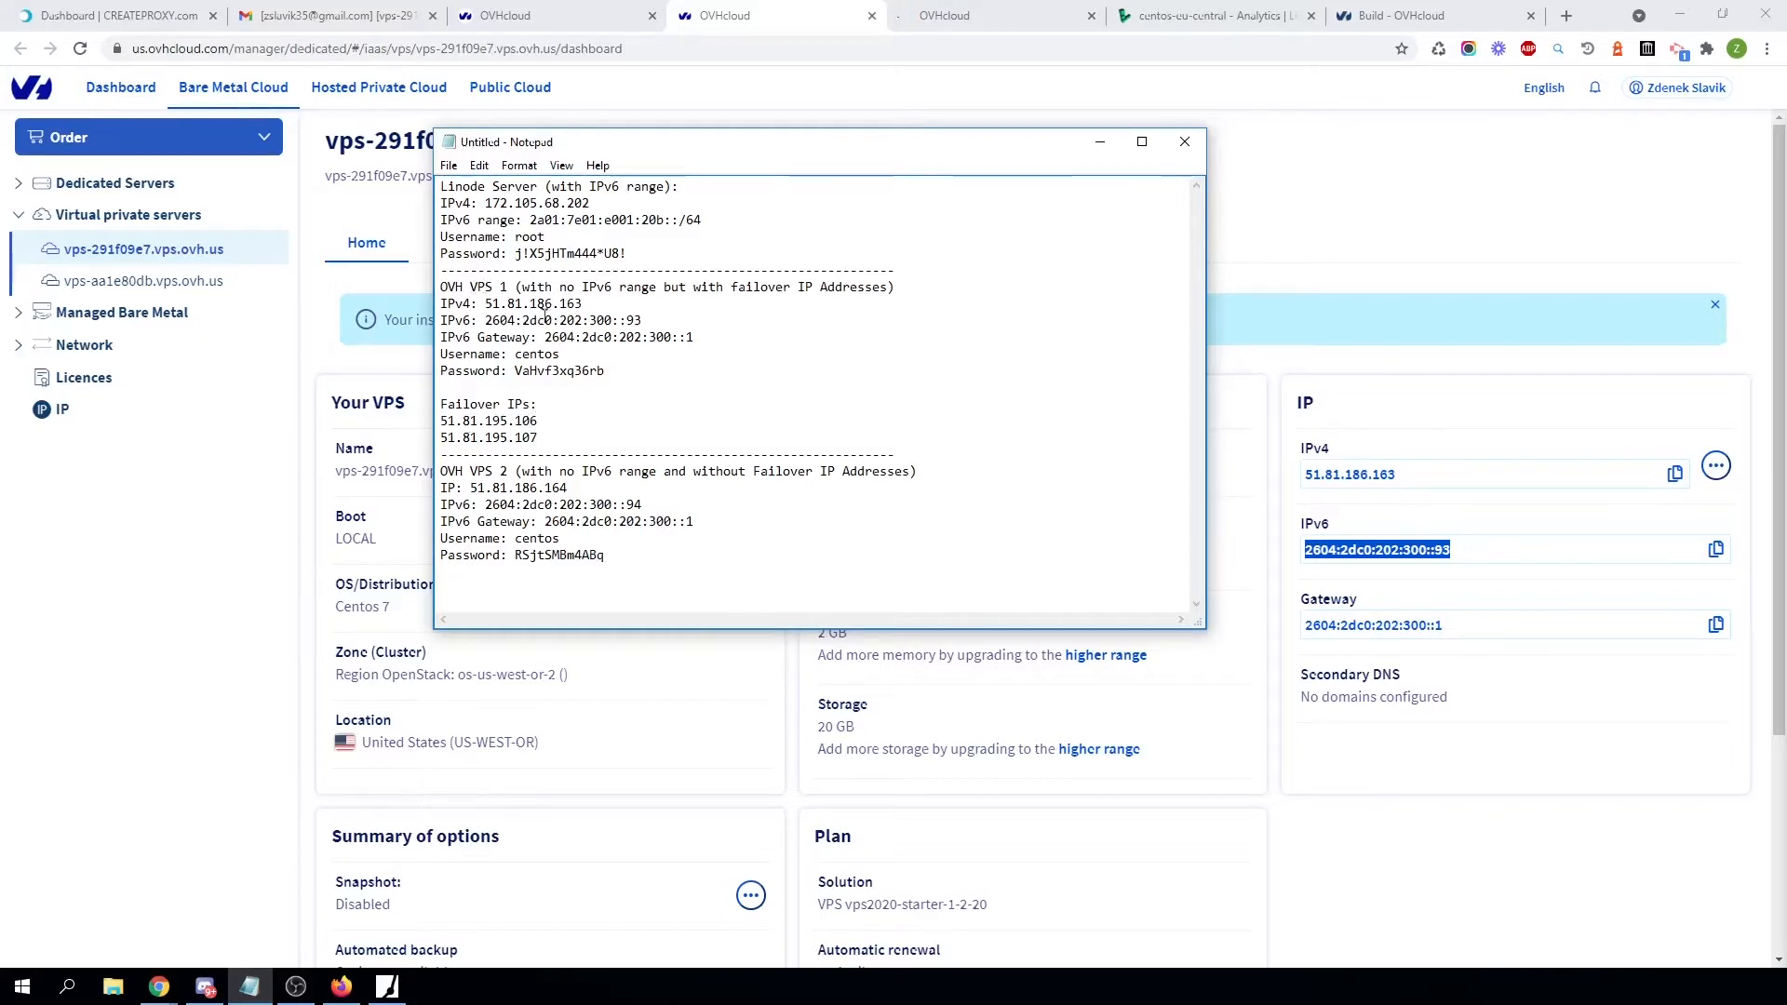
drag(539, 439, 431, 419)
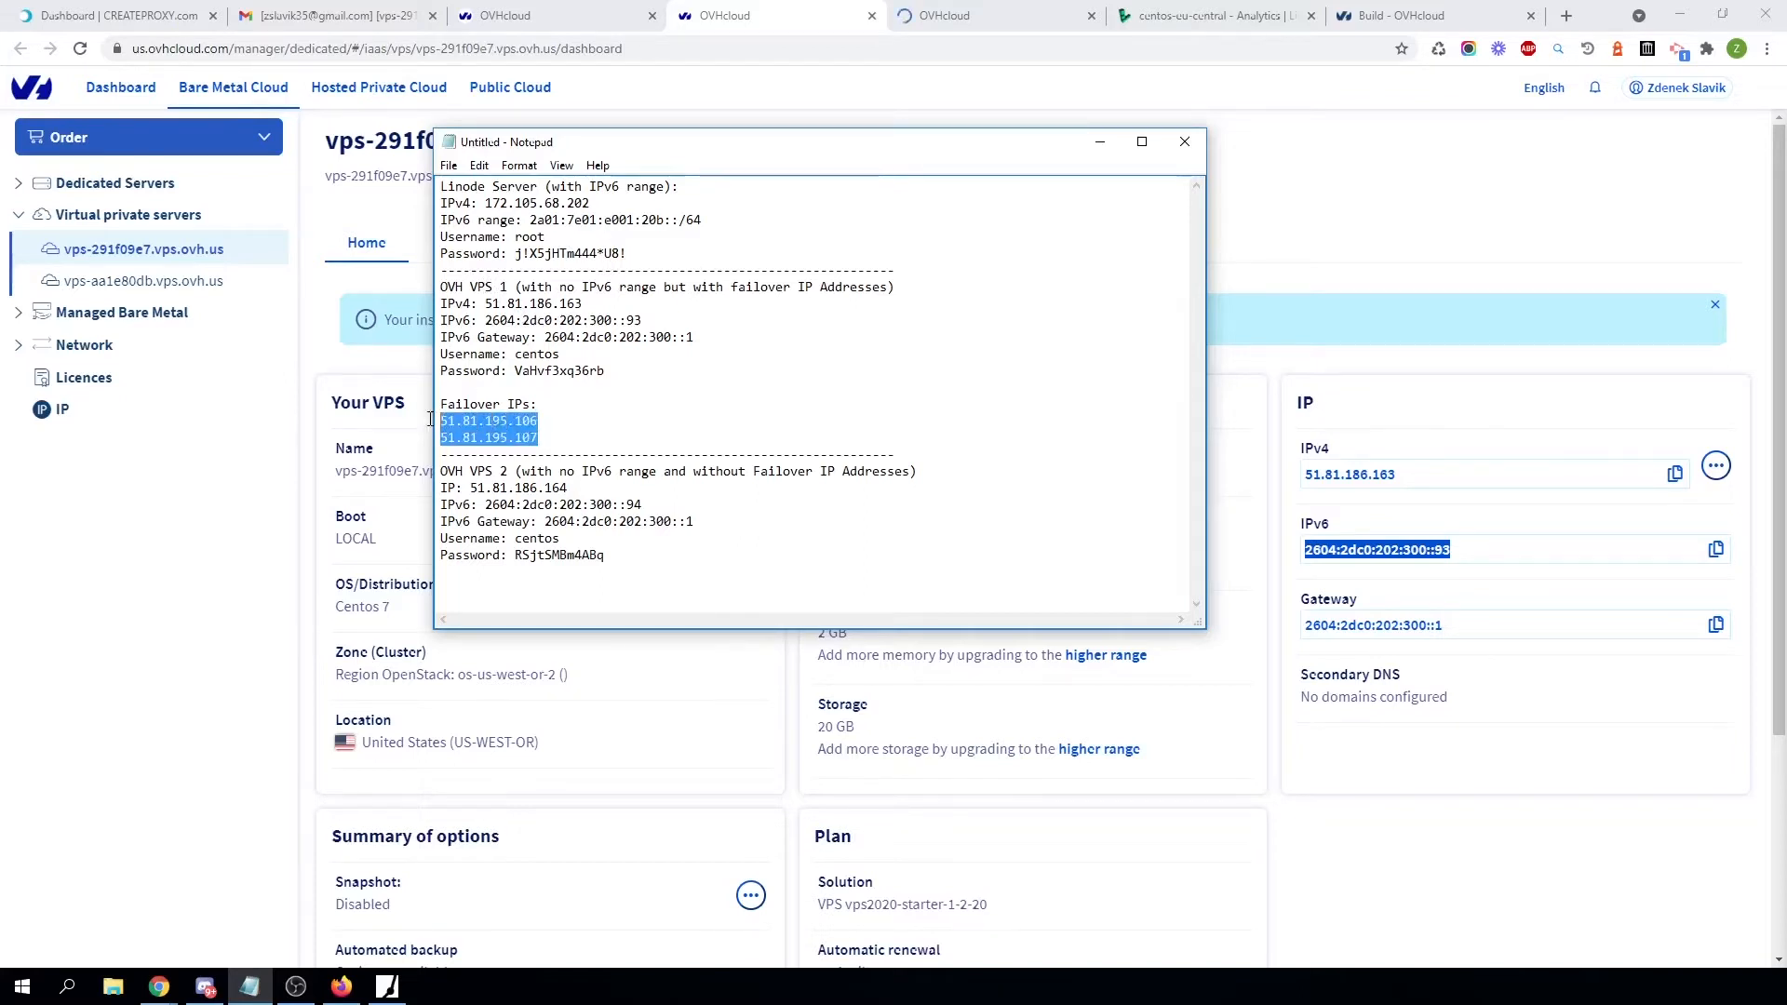
click(485, 423)
double_click(512, 439)
click(542, 437)
drag(551, 436, 442, 421)
click(509, 436)
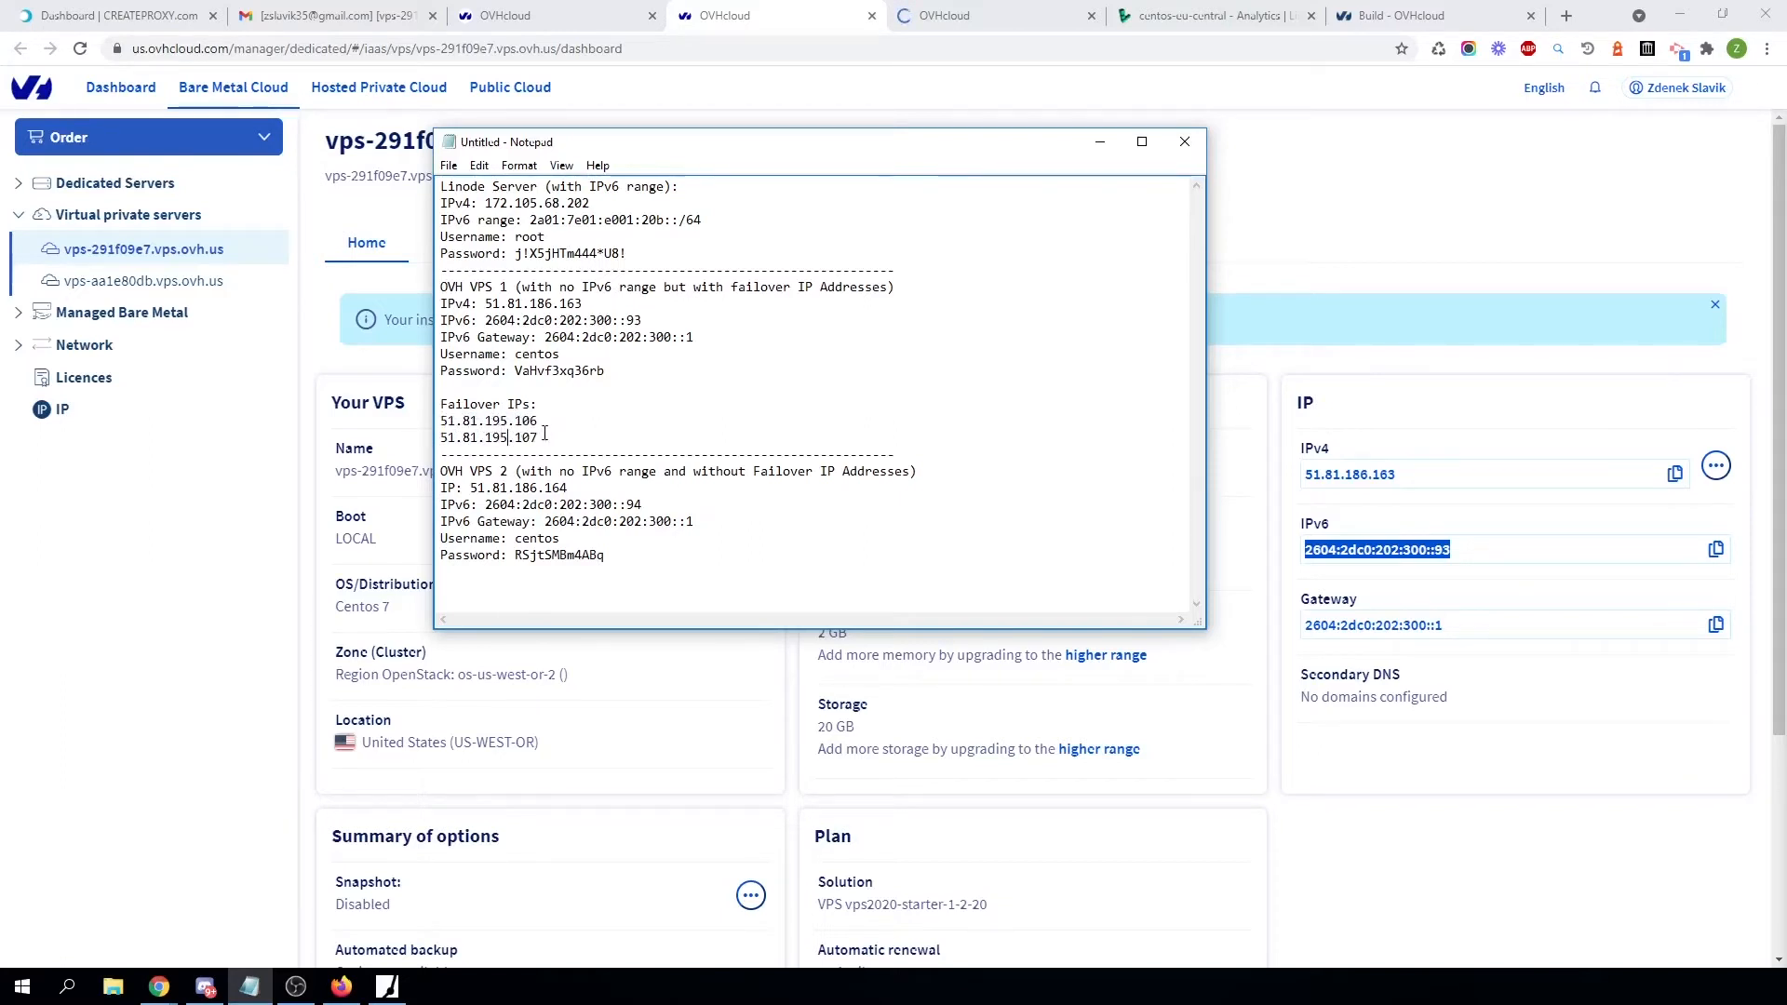
drag(538, 438, 440, 417)
click(533, 421)
click(525, 426)
click(1717, 470)
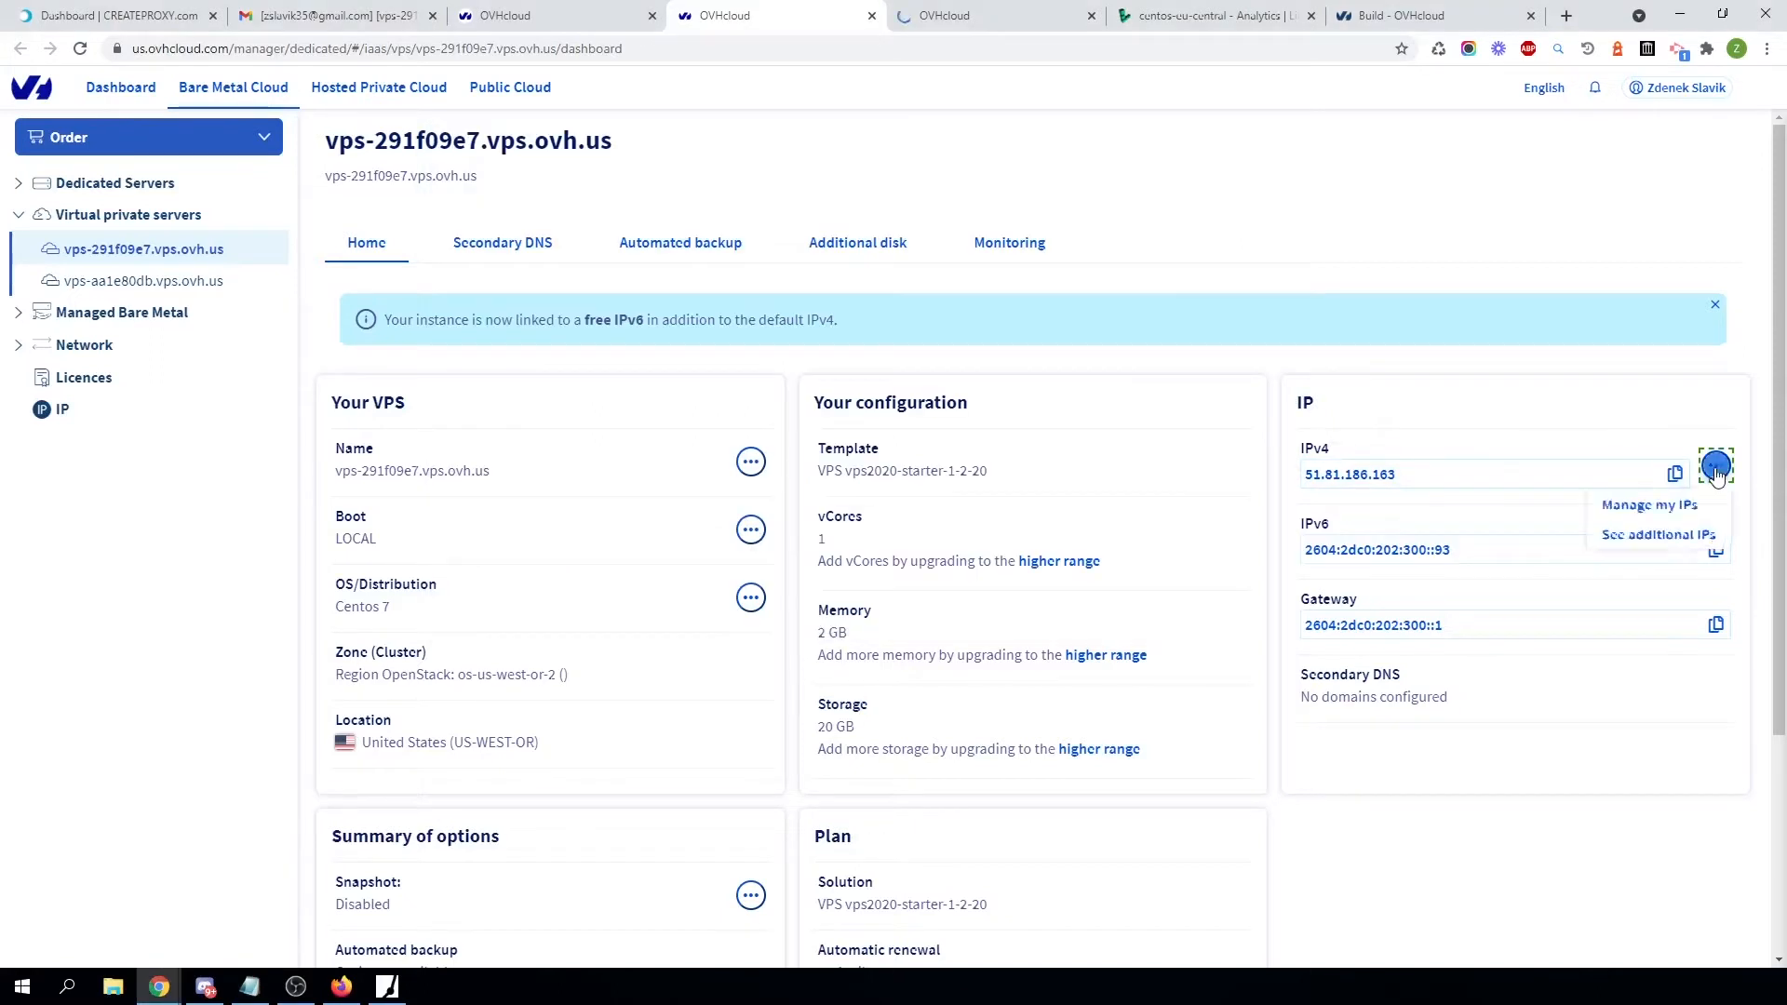
Go to Manage my IPs for vps-291f09e7, listing failover IPs 51.81.195.106 and 51.81.195.107.
click(1664, 513)
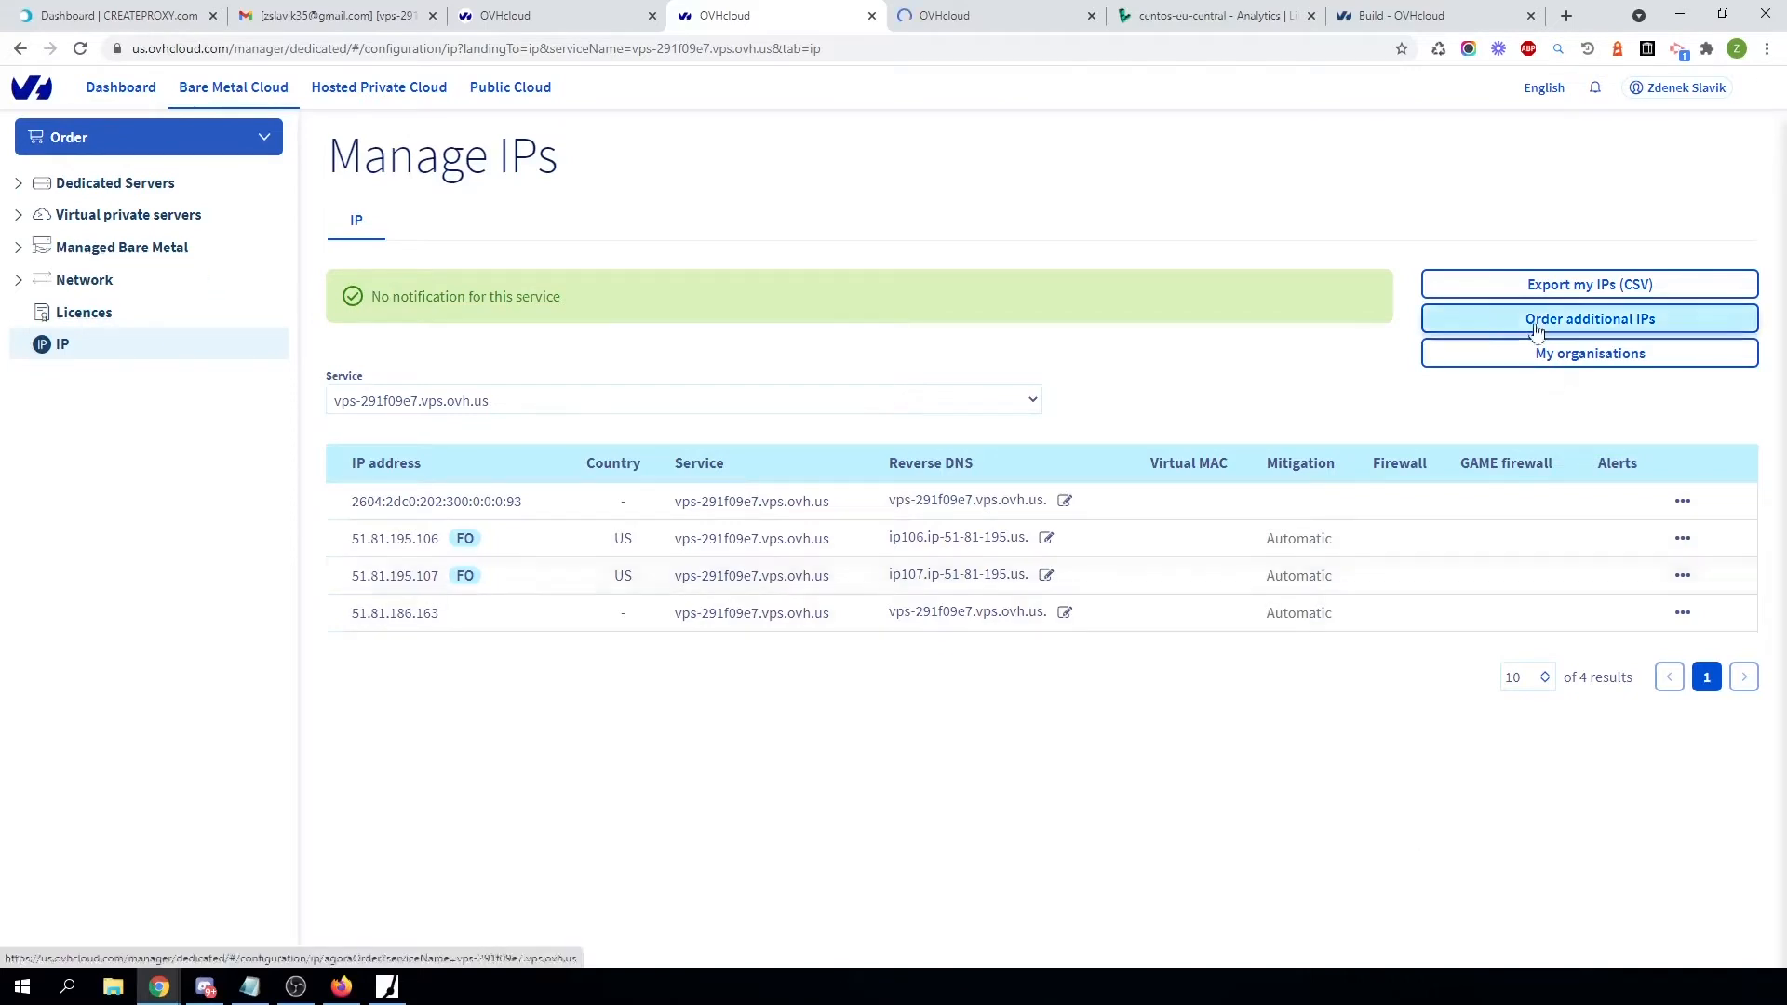
Configure an order of 16 Ipv4 failover /32 ARIN IPs at $3.00 for vps-291f09e7, then cancel it.
click(1594, 322)
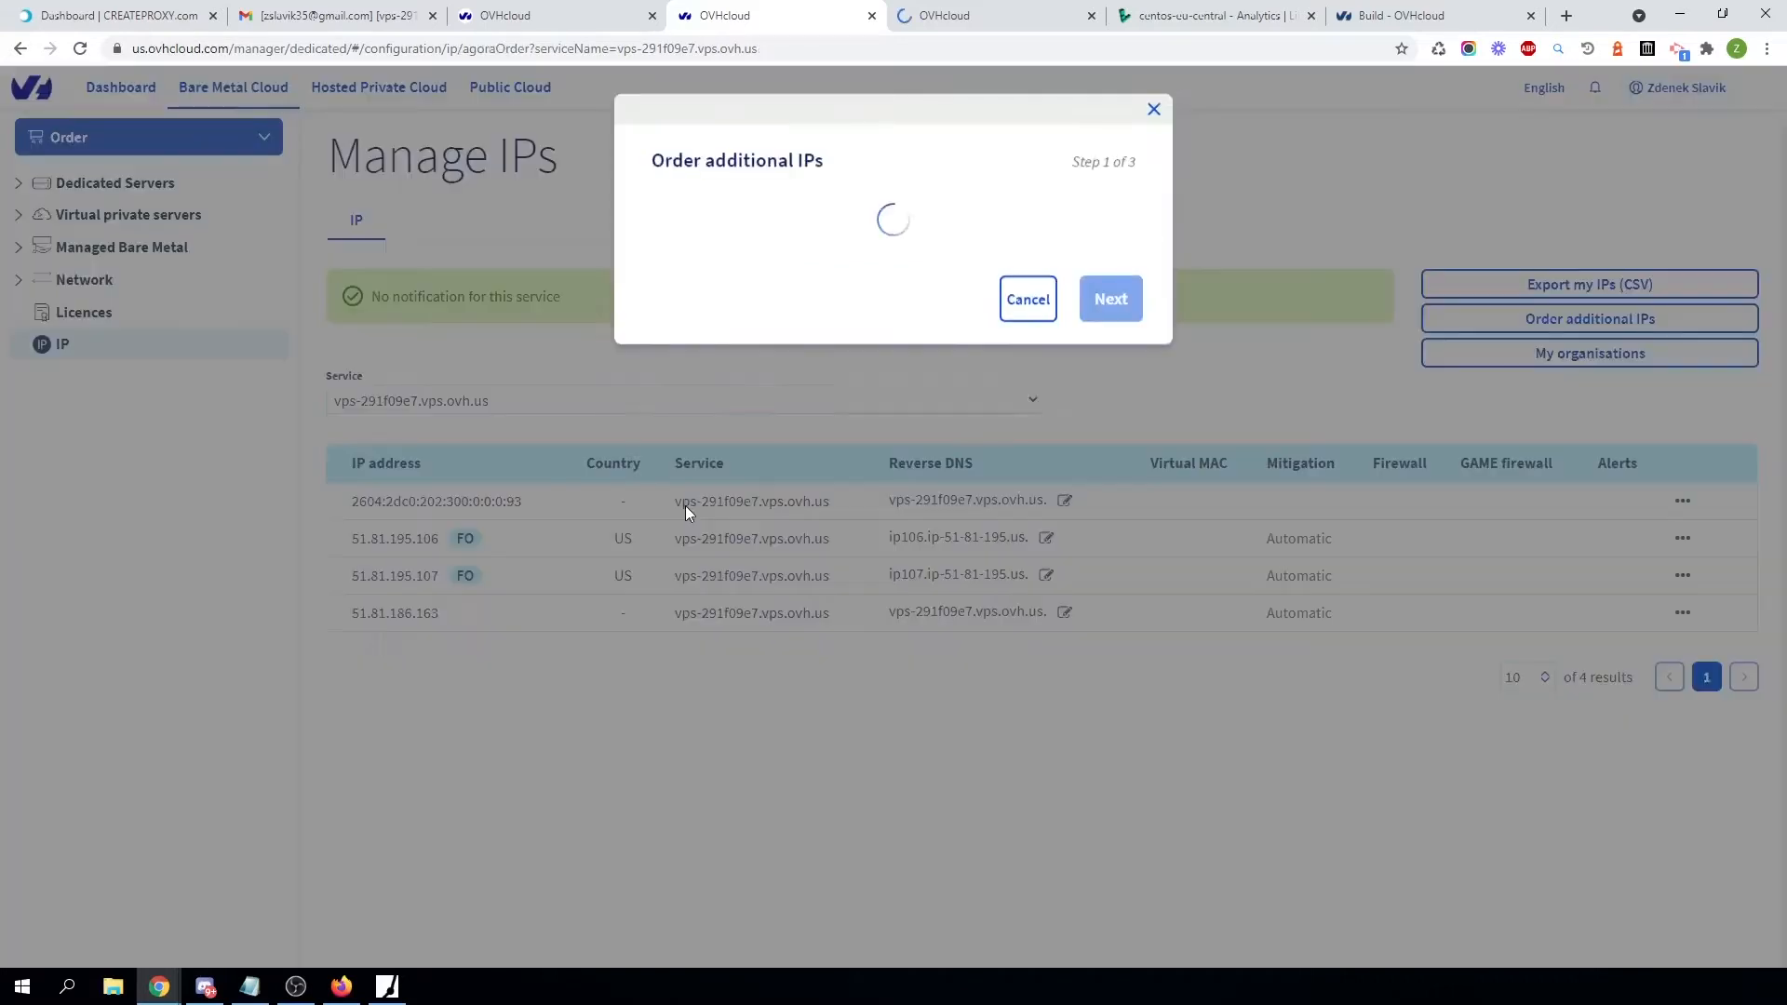
click(810, 259)
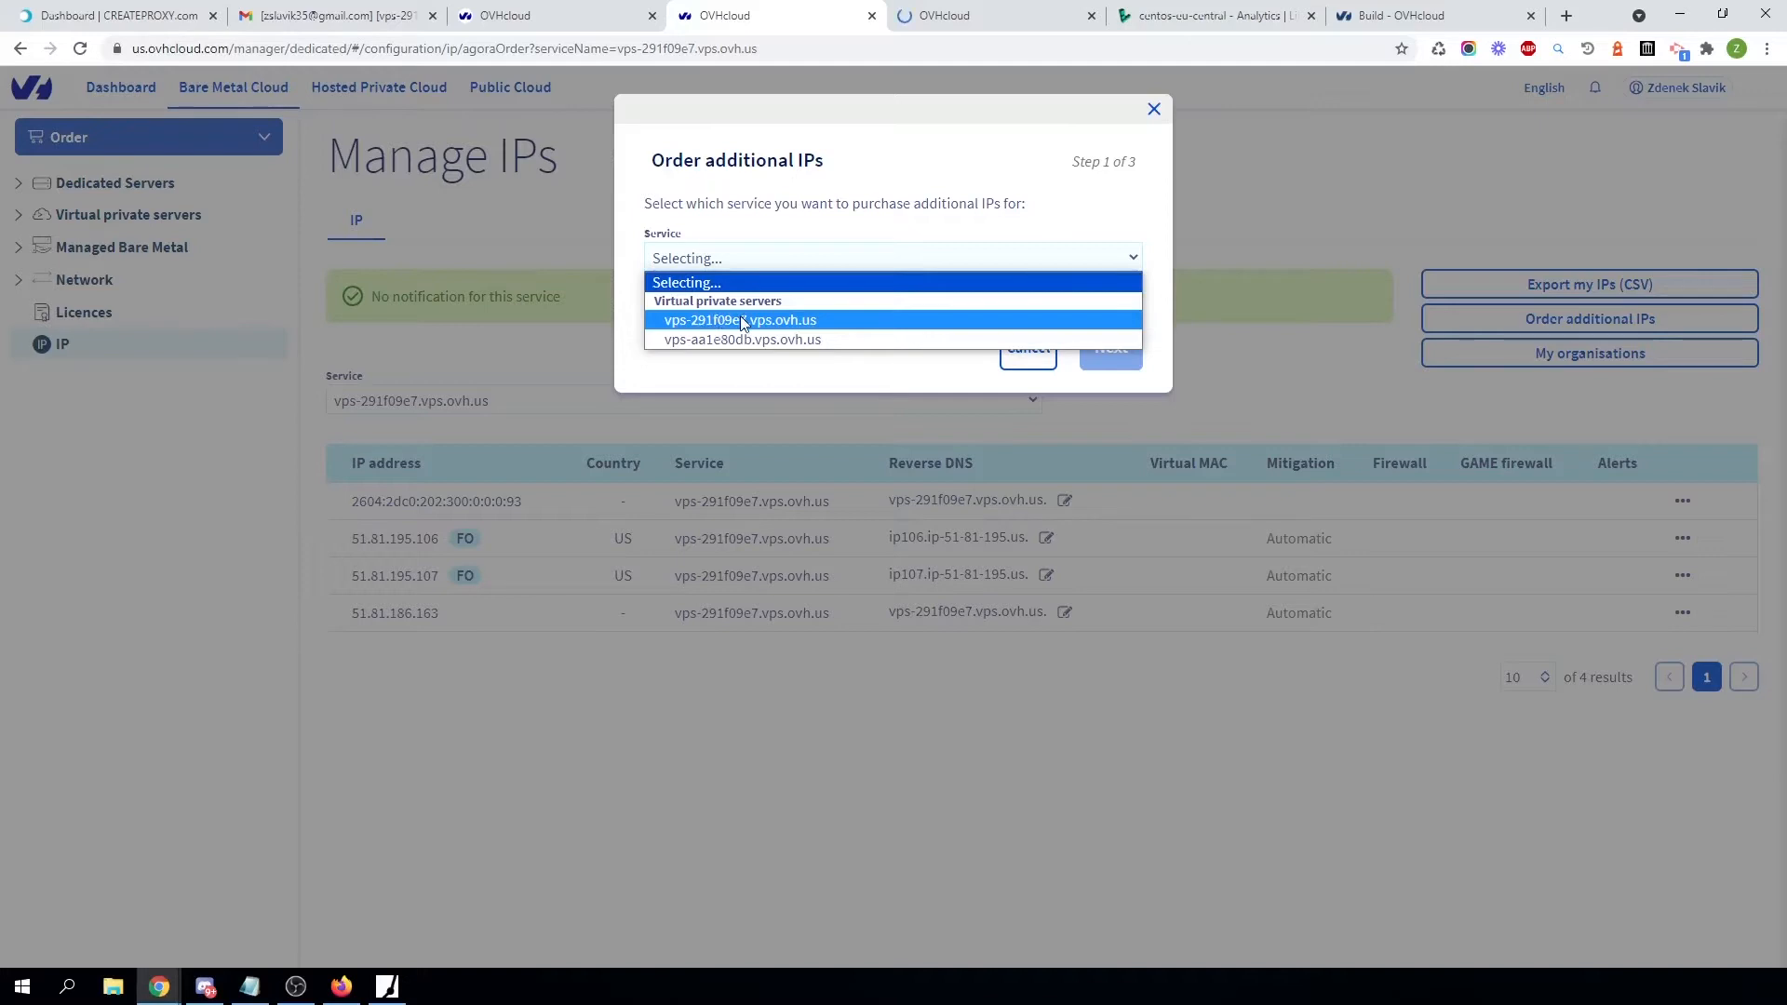
click(741, 321)
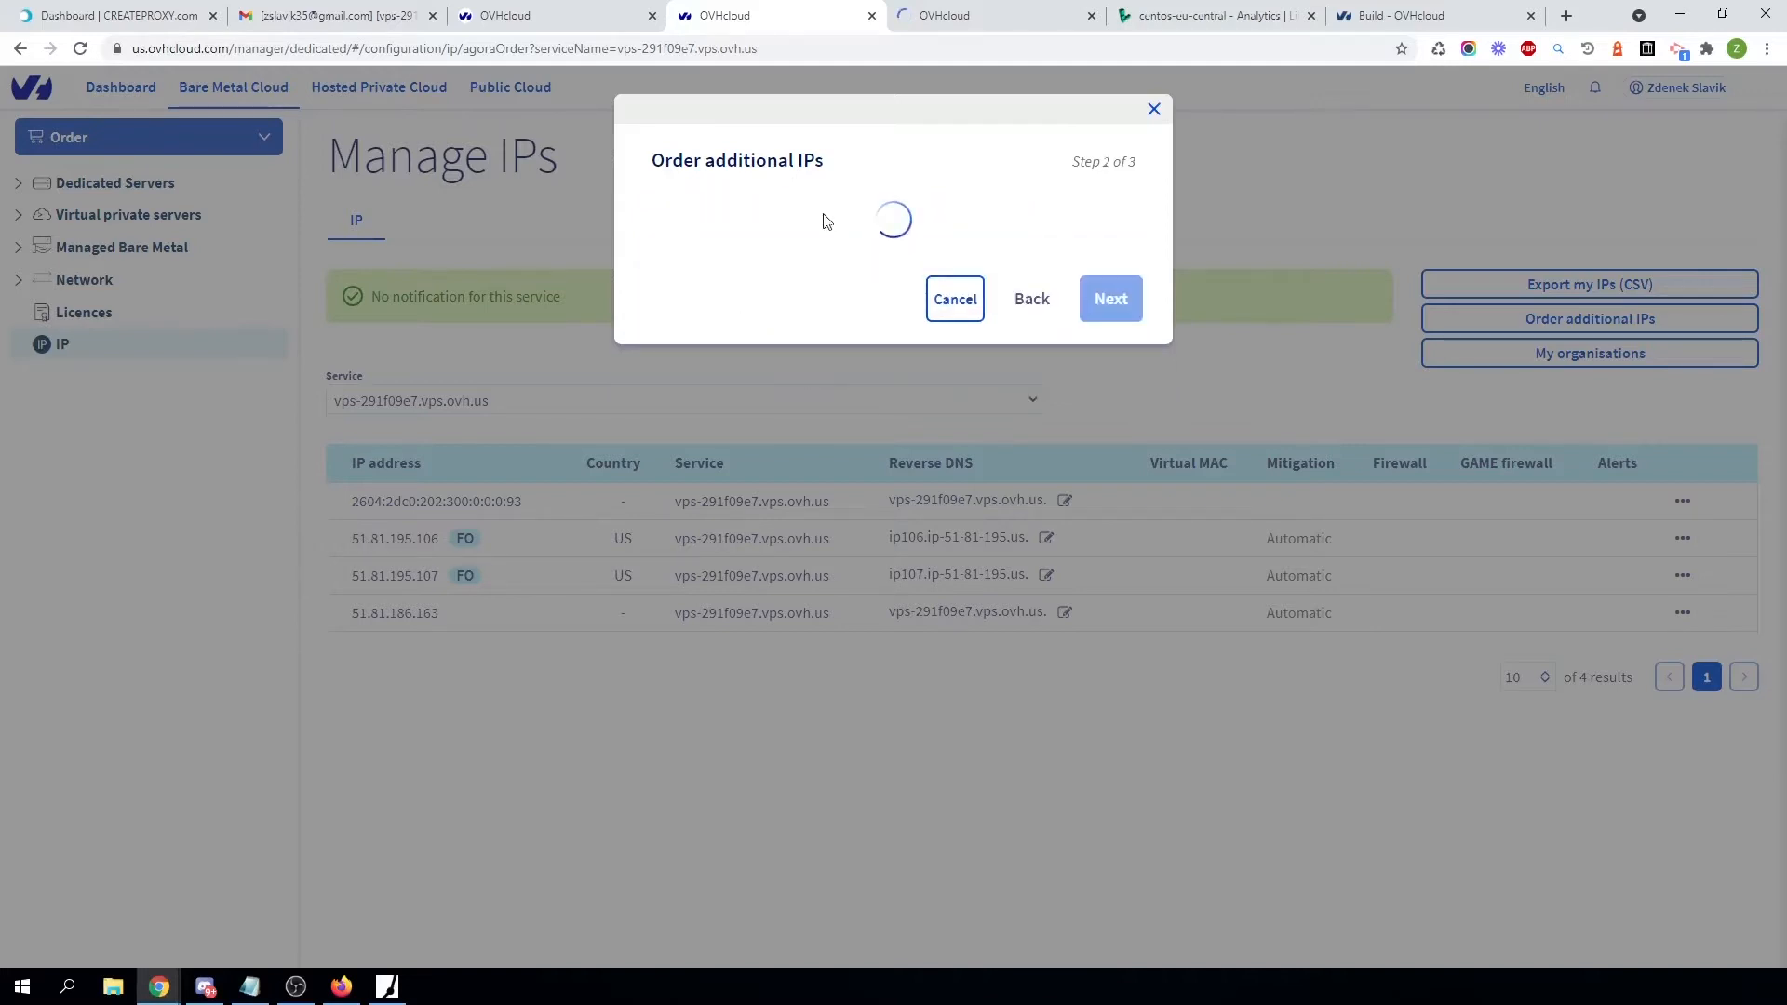
click(824, 223)
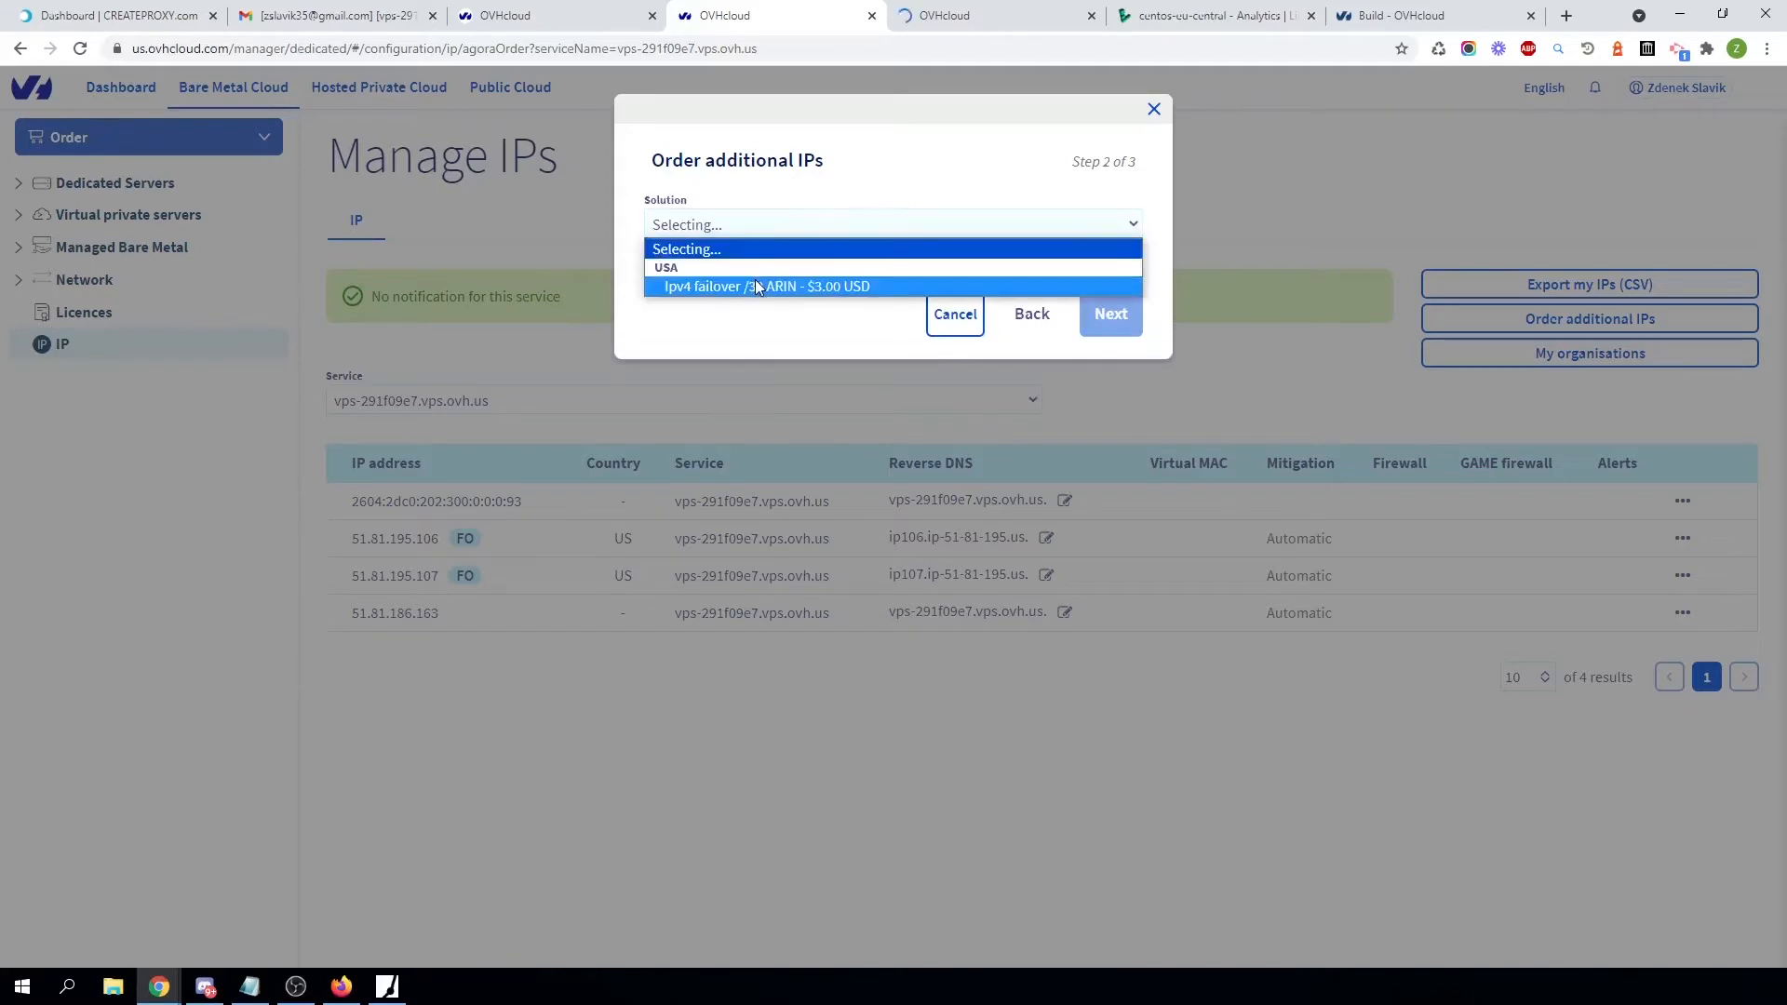
click(756, 286)
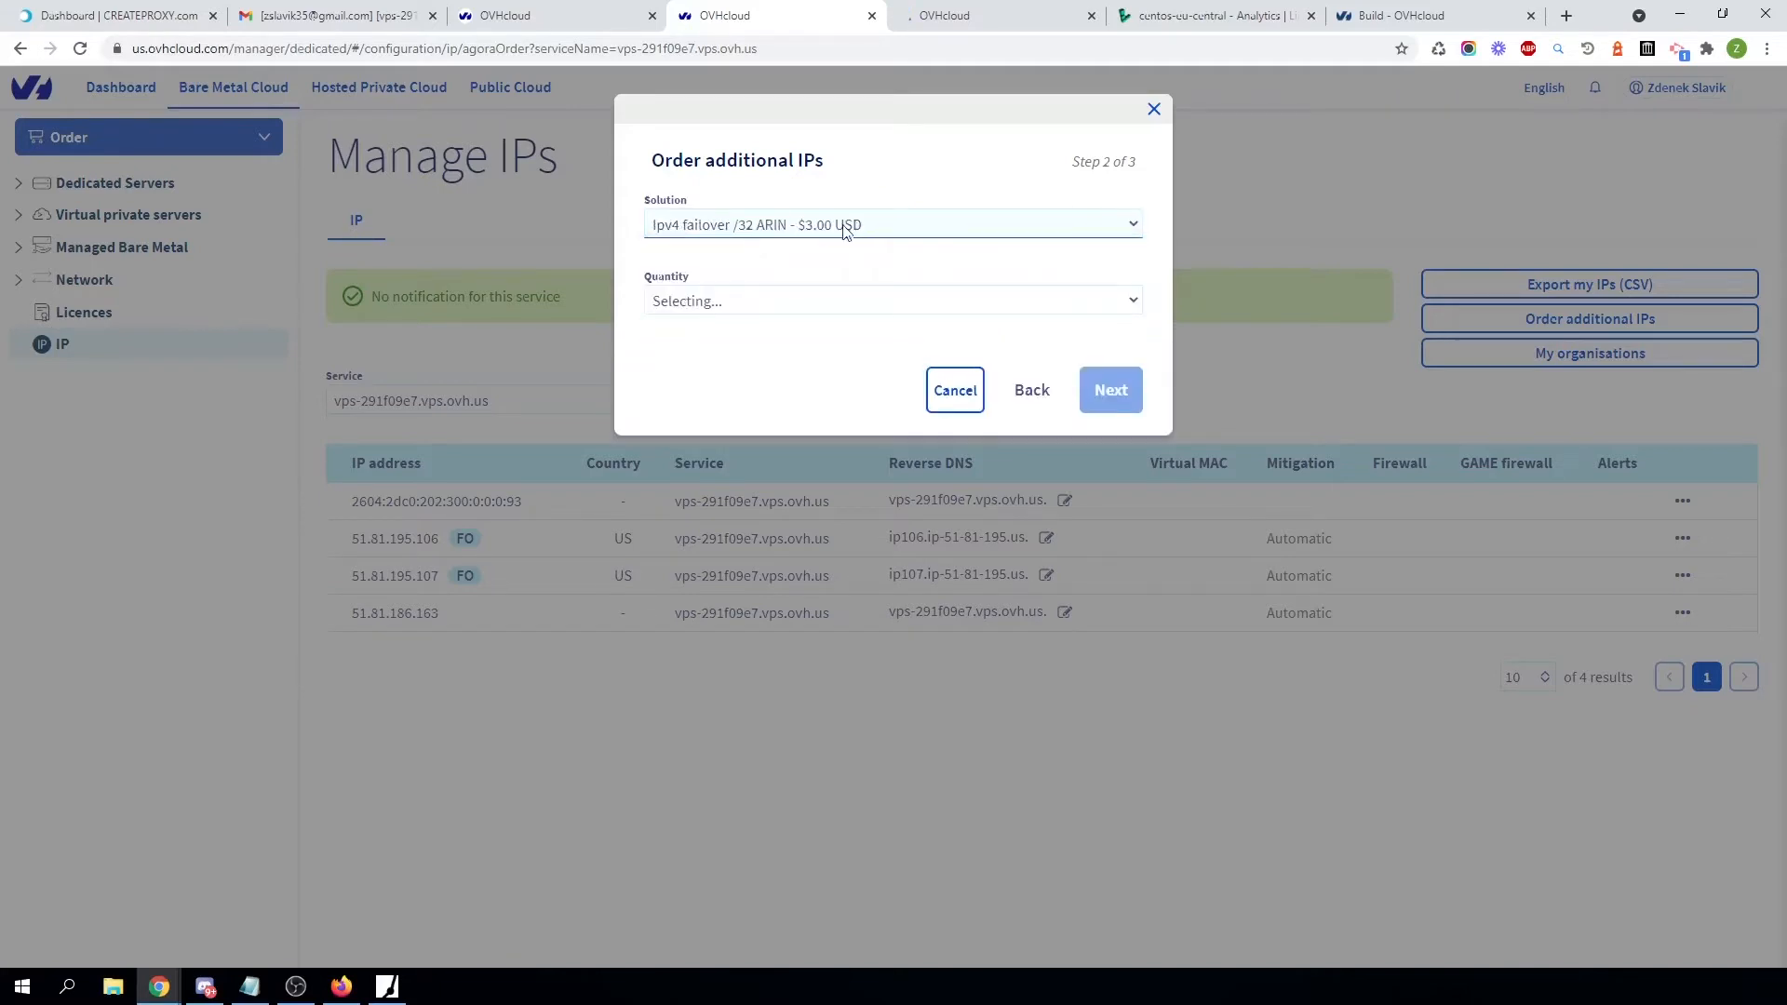
click(819, 301)
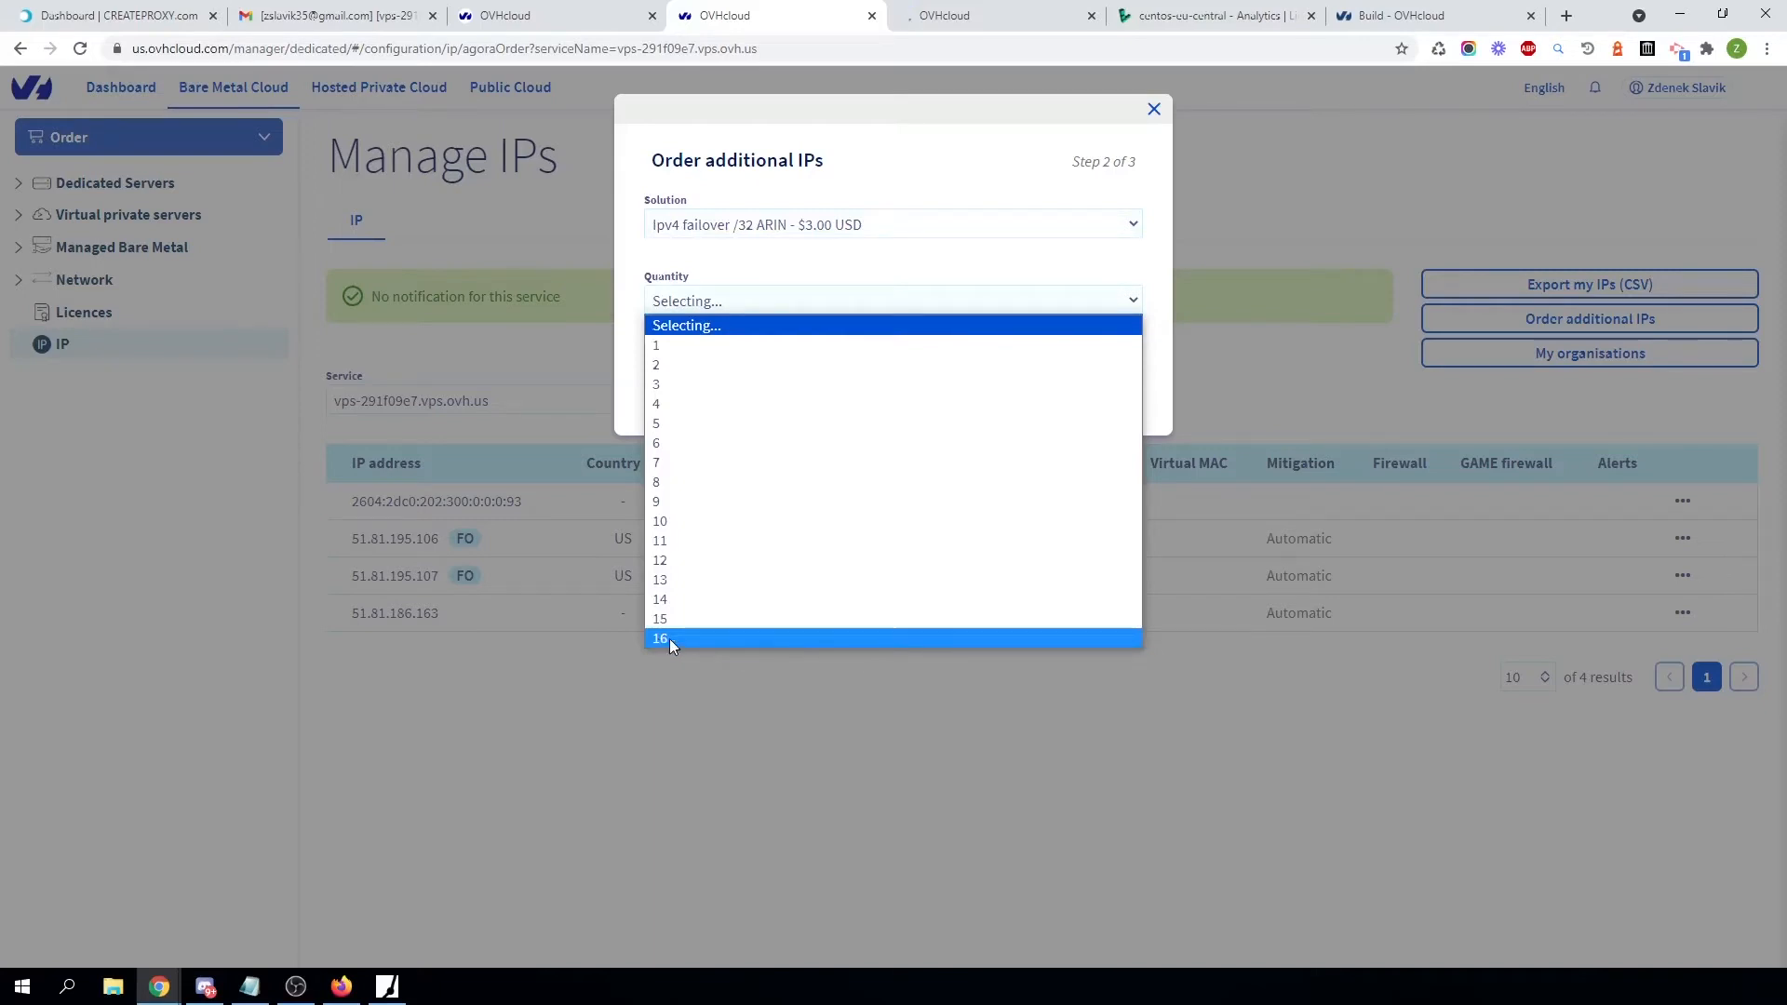
click(668, 638)
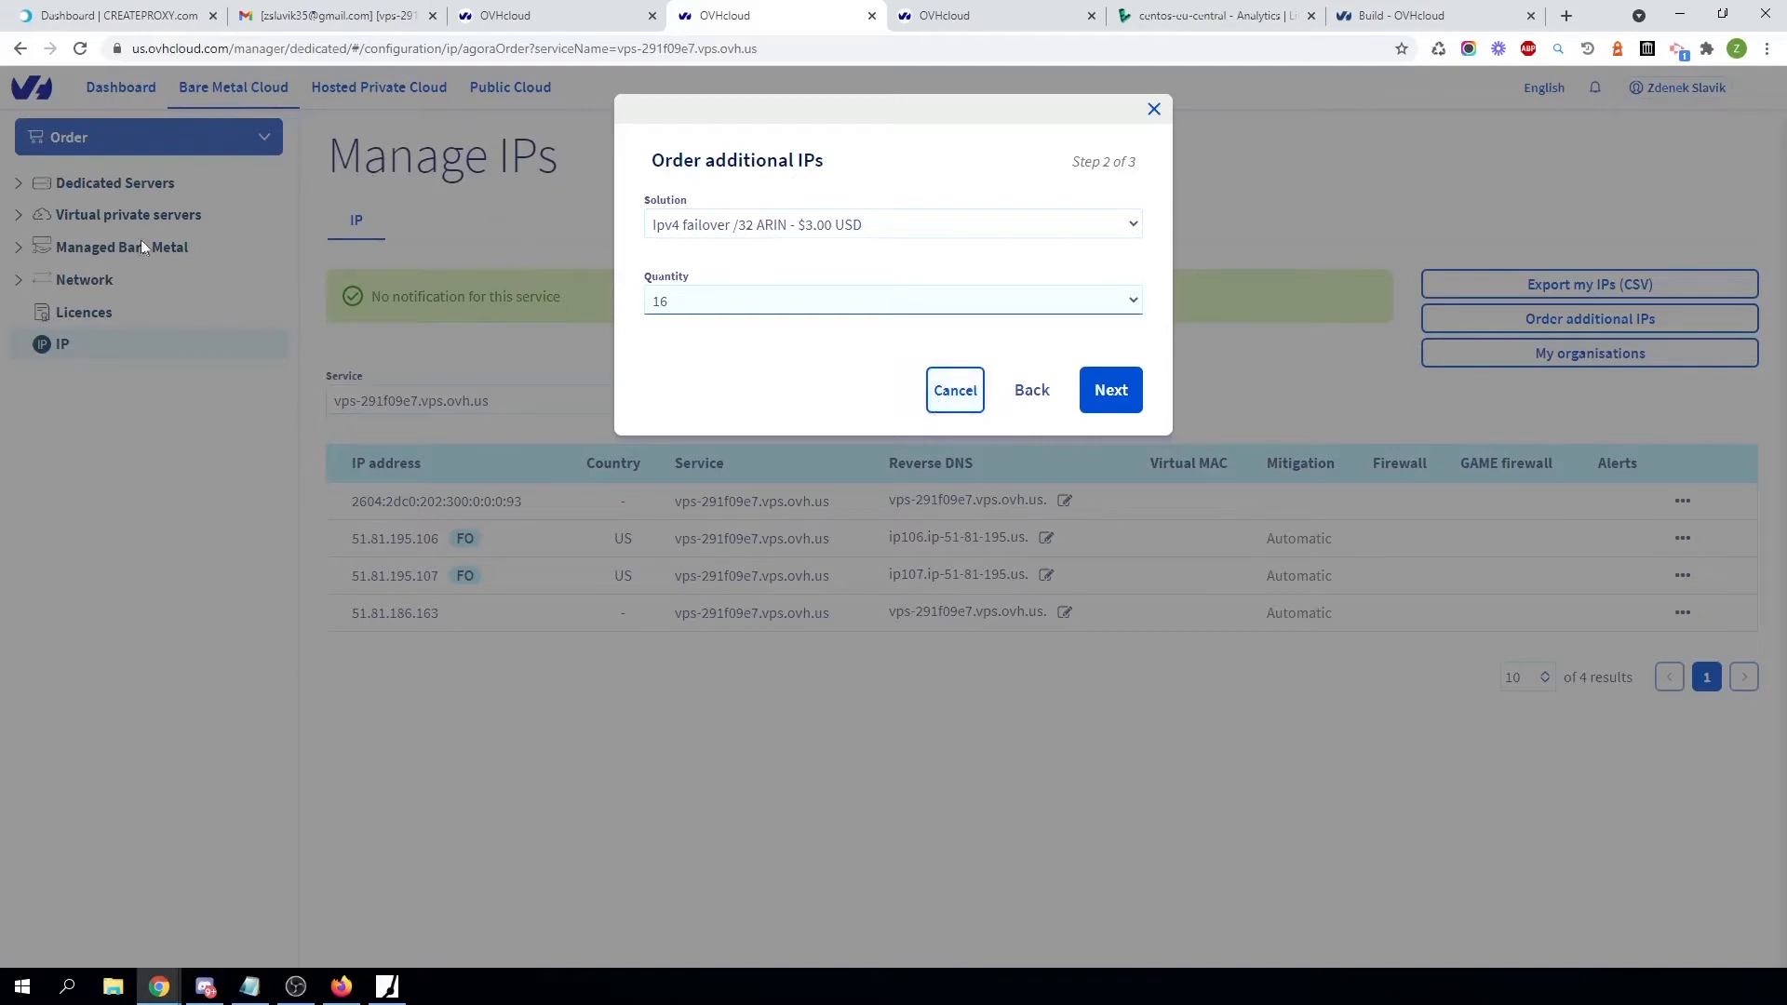
click(959, 395)
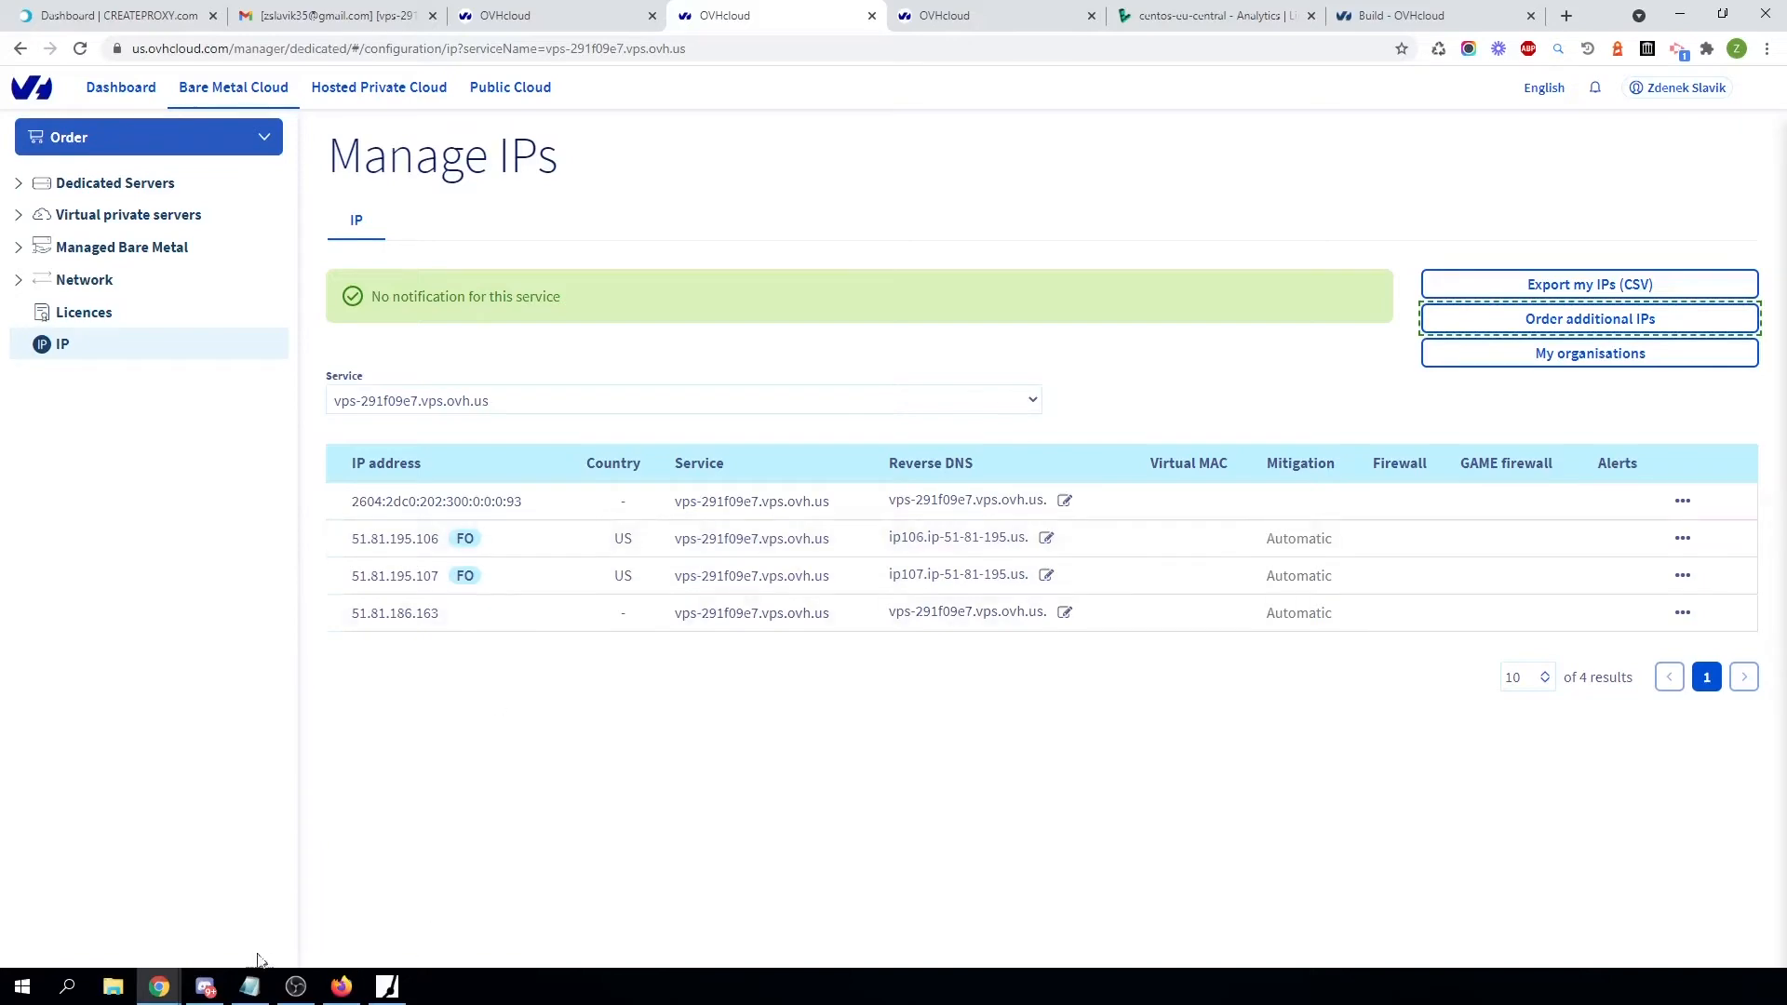
Return to the Manage IPs list showing vps-291f09e7's four addresses.
mouse_move(239, 989)
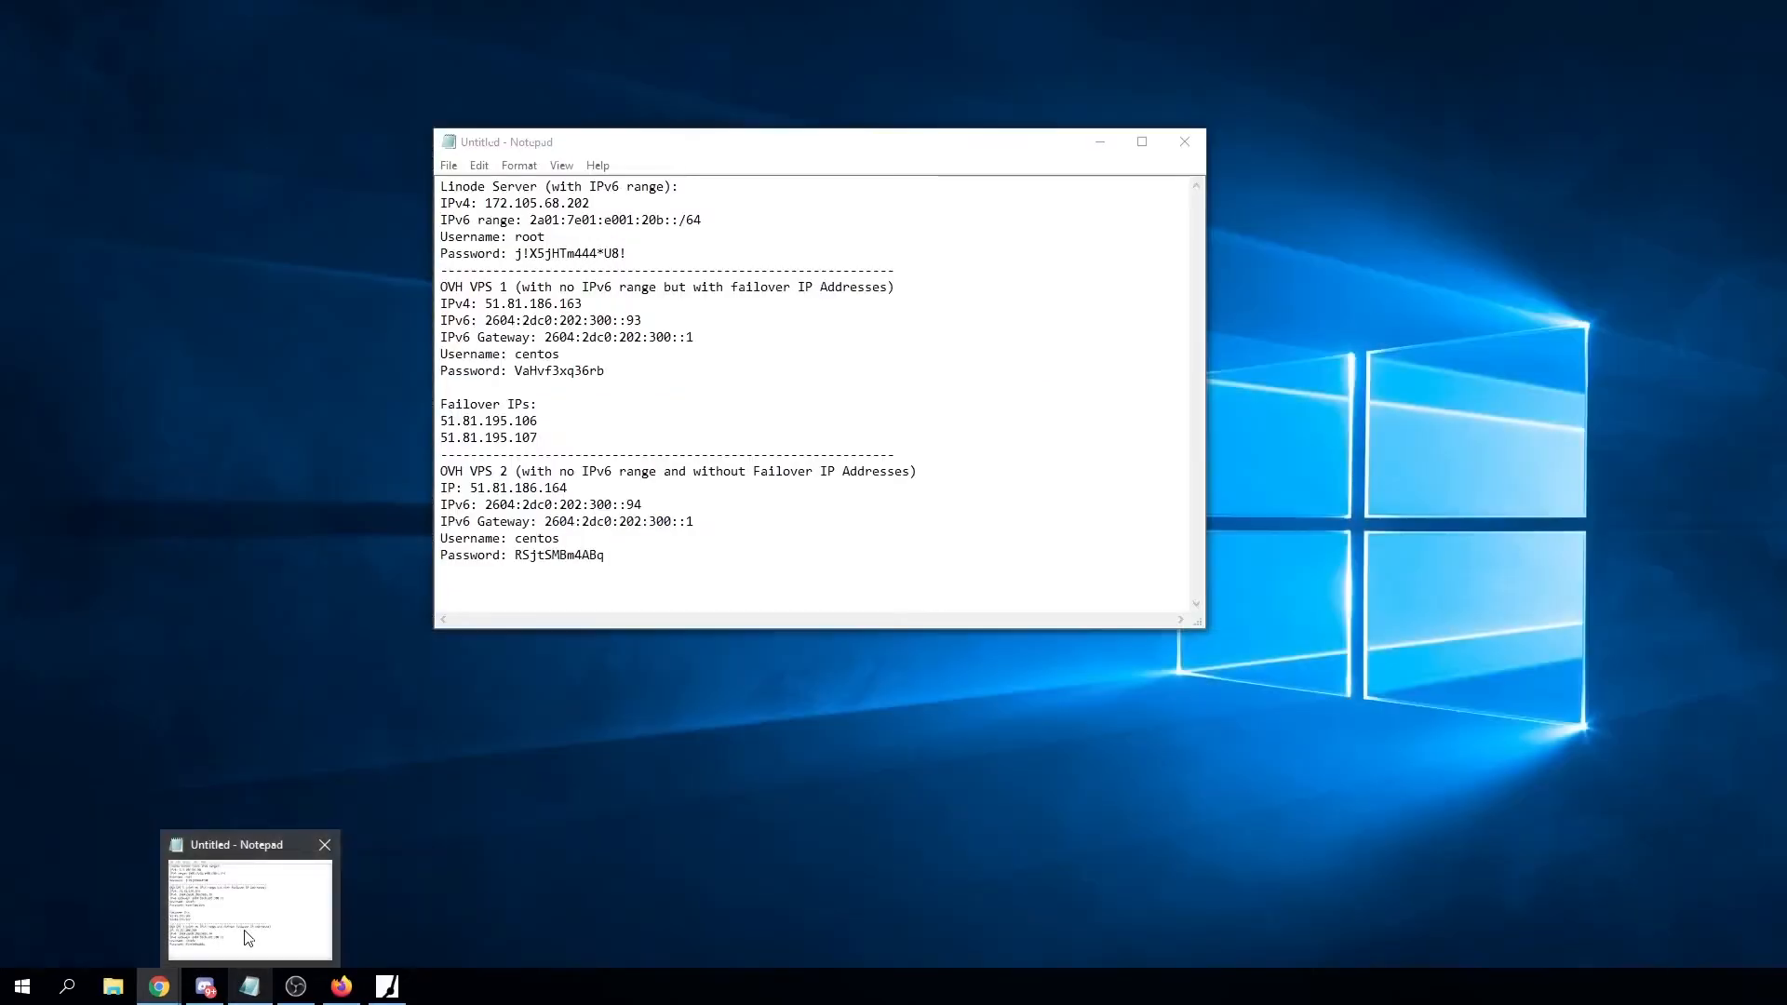
click(247, 931)
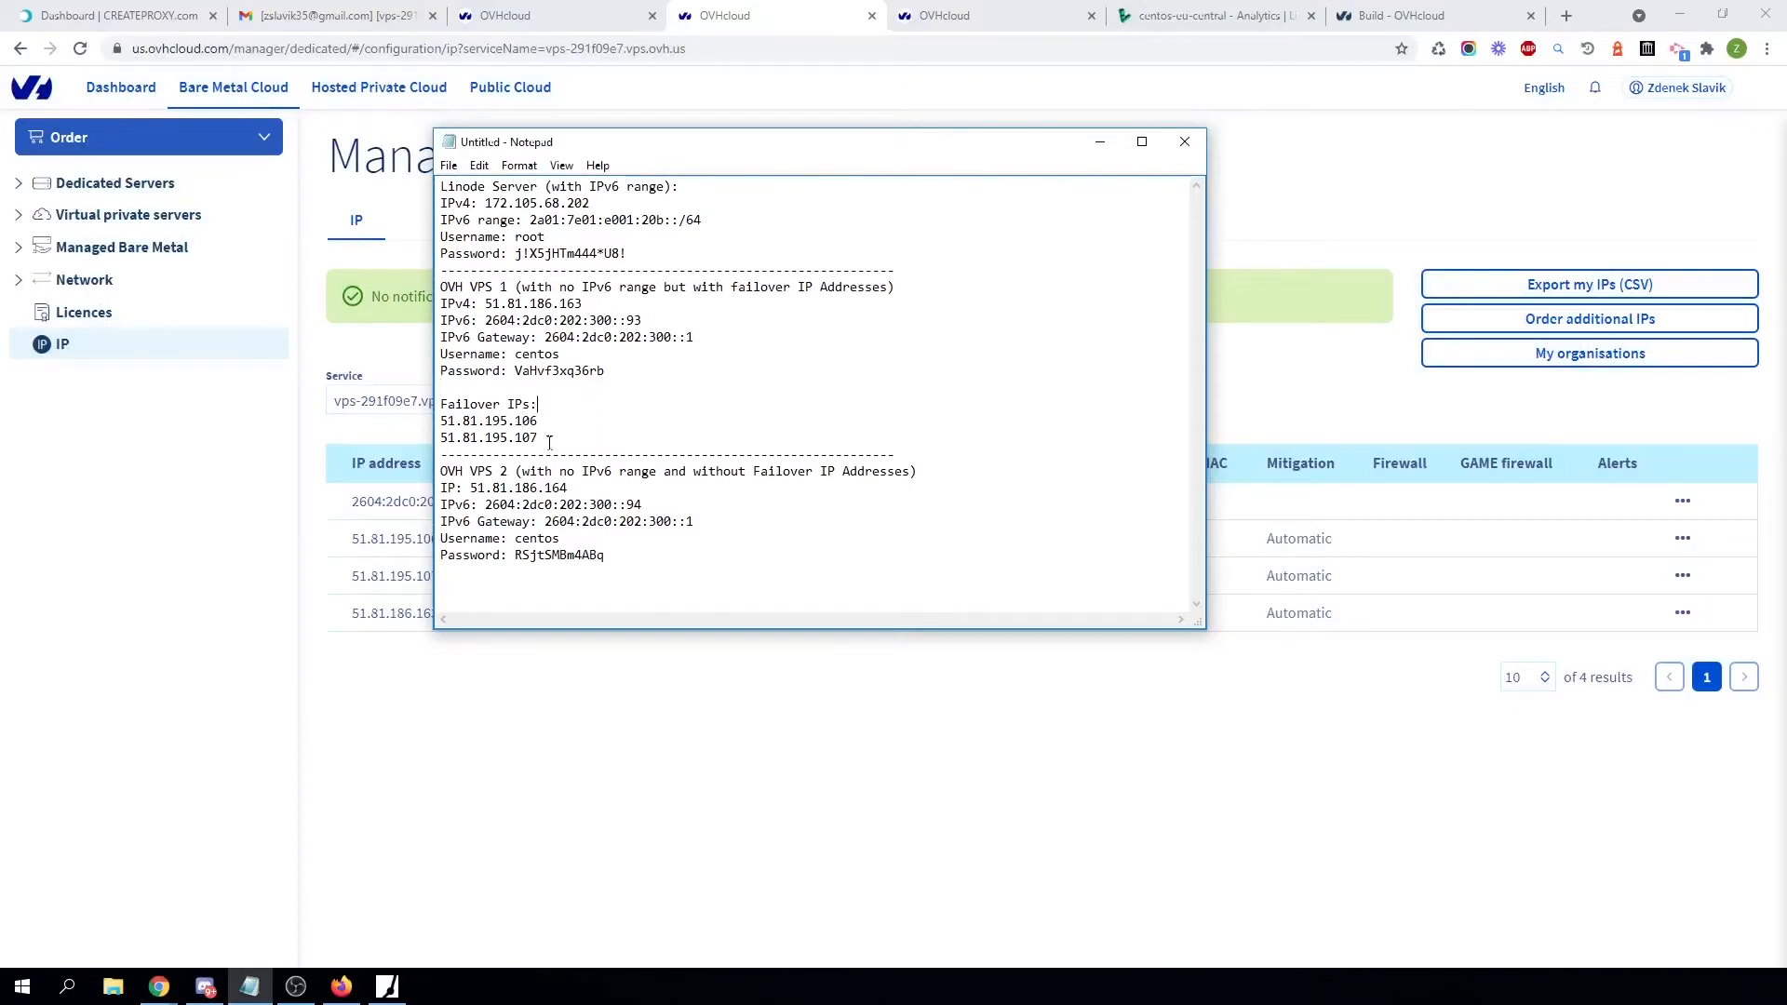
drag(552, 437, 424, 424)
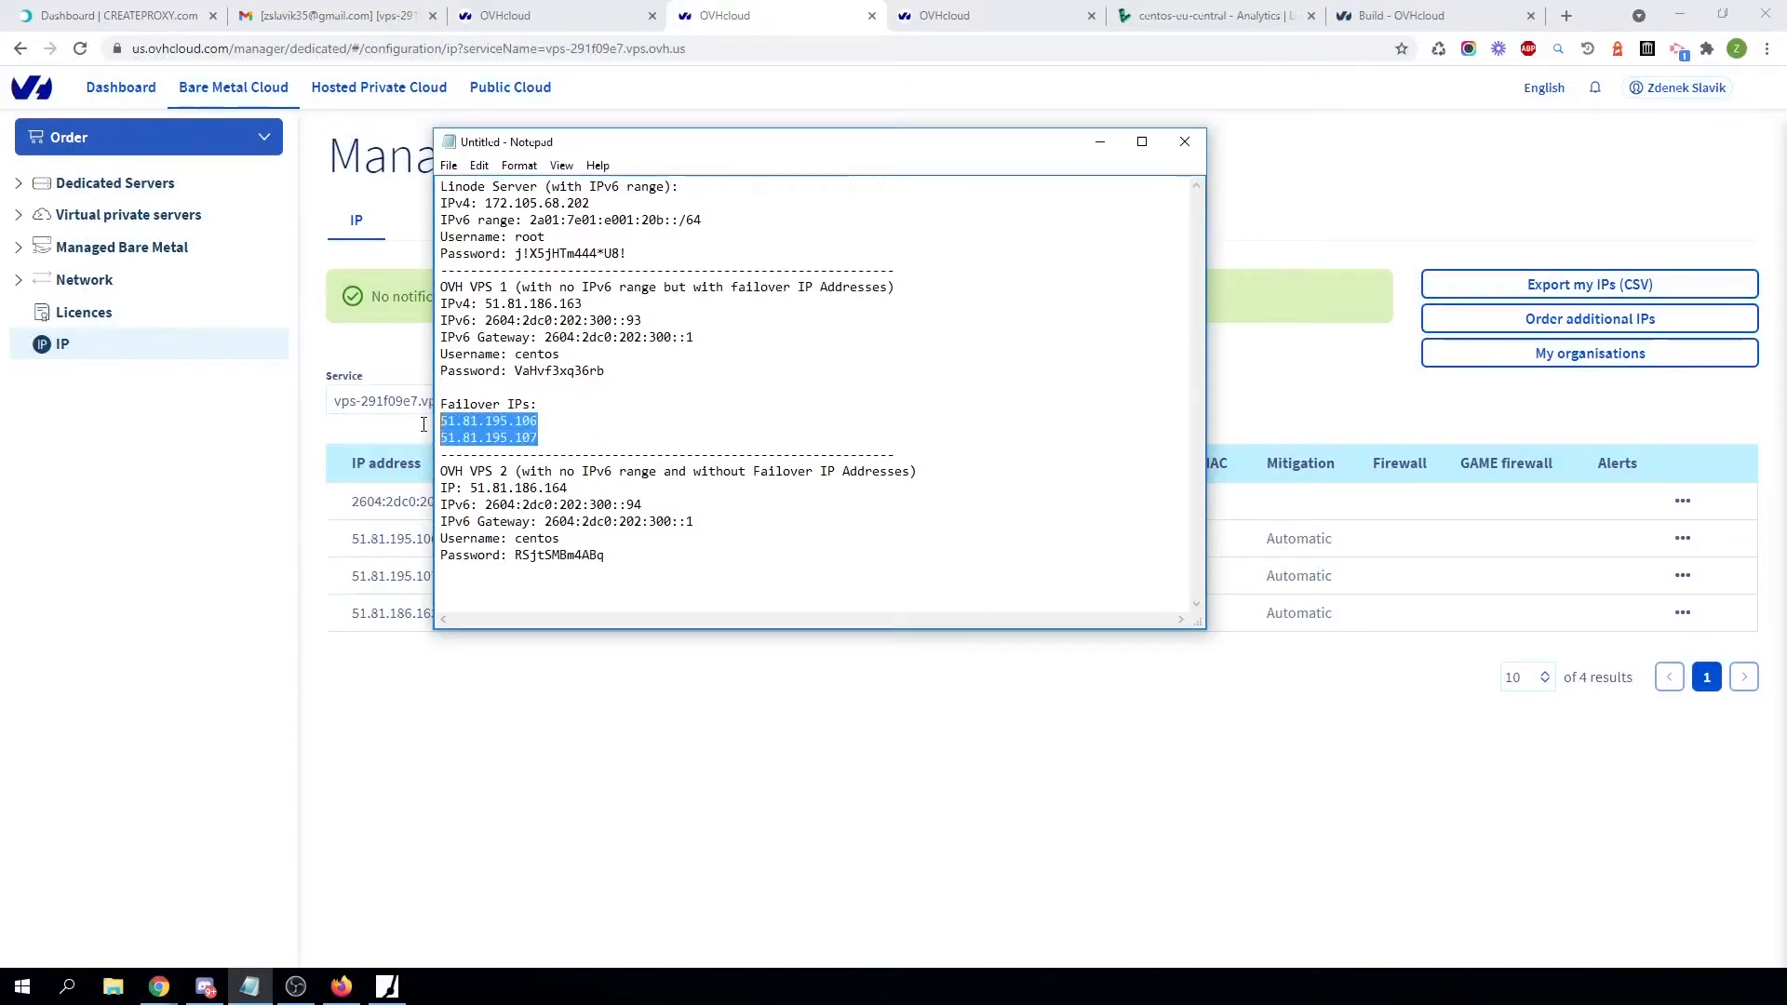
click(492, 437)
drag(542, 437, 500, 437)
click(502, 438)
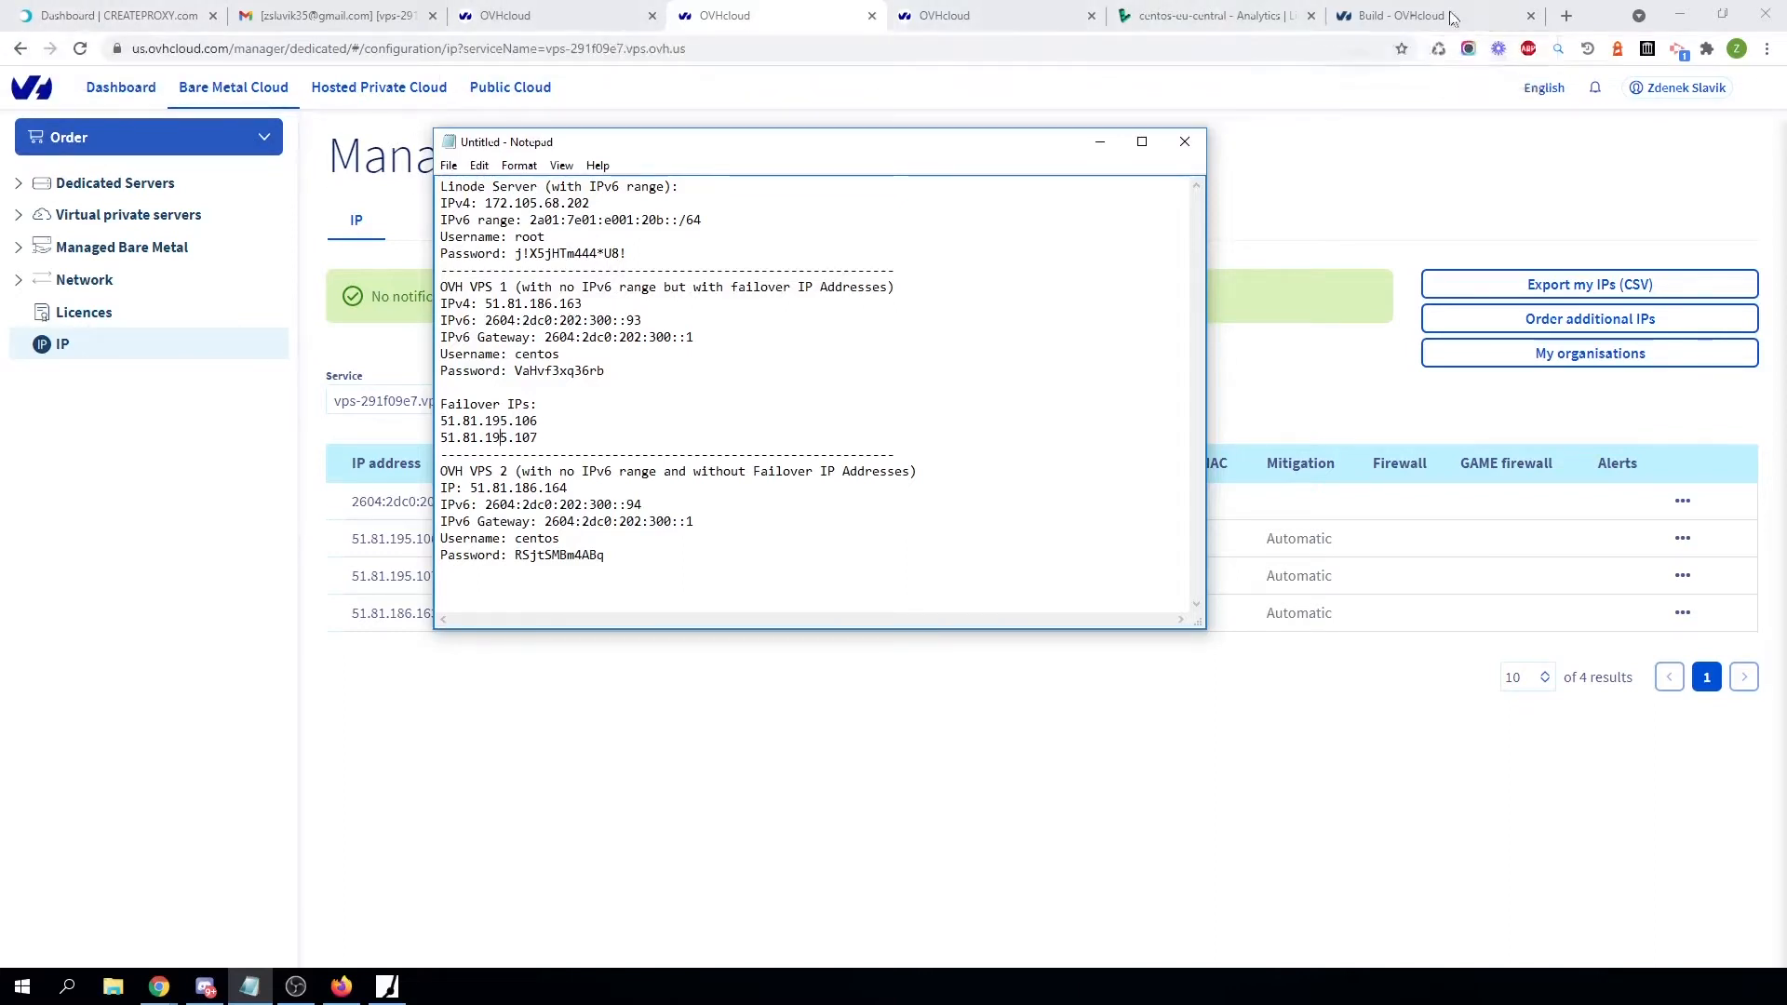
Review the centos-eu-central server's IP addresses in Linode, then go to the OVHcloud Starter VPS order.
click(1190, 21)
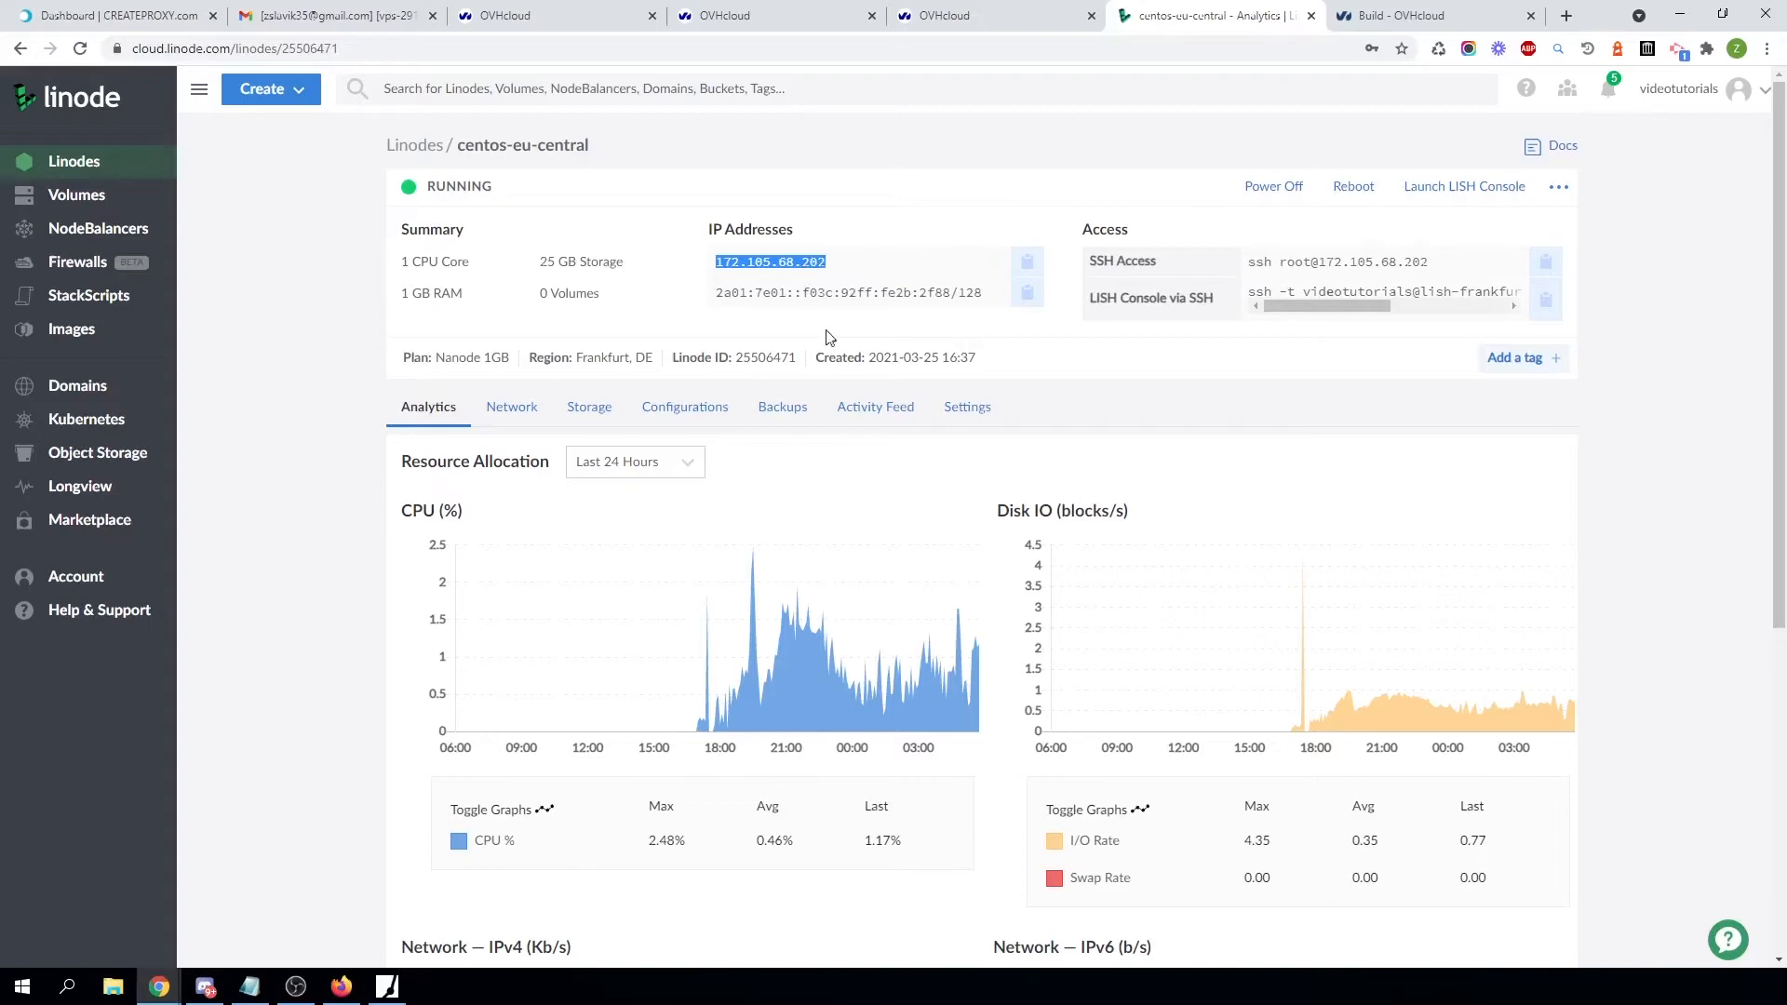
key(ctrl+Tab)
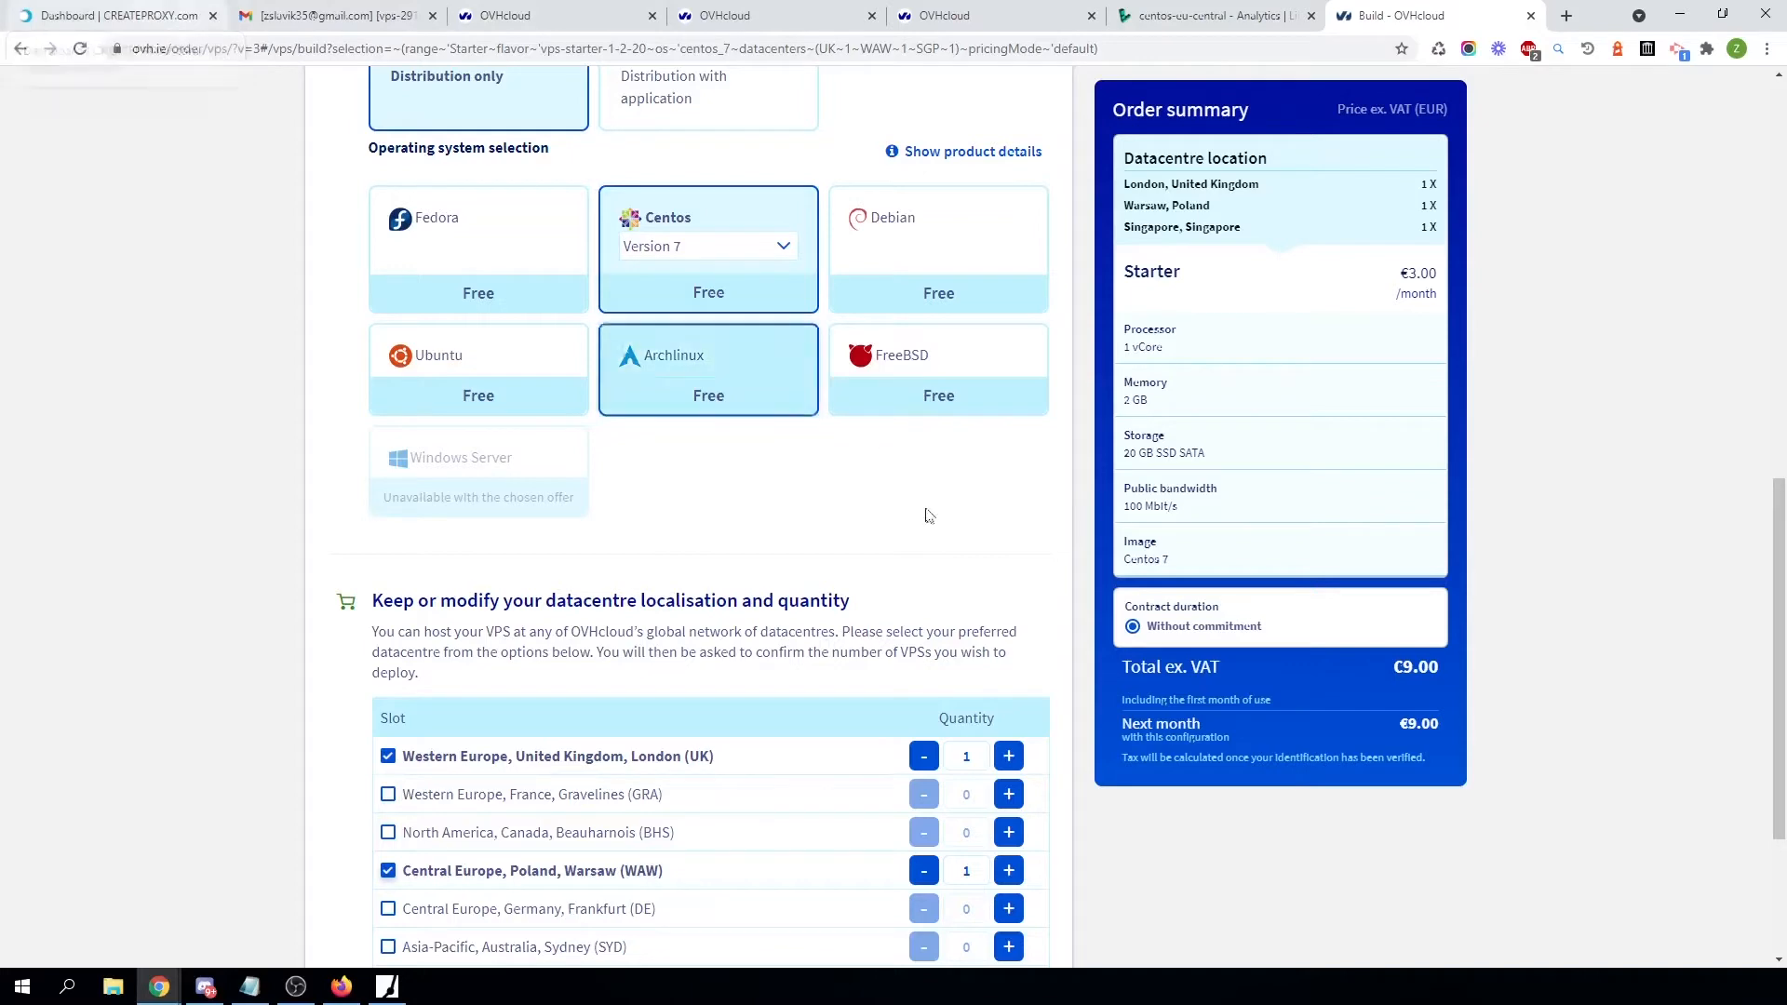
On the CreateProxy dashboard, use CREATE ONE under Merchant Servers to reach the server templates.
click(147, 11)
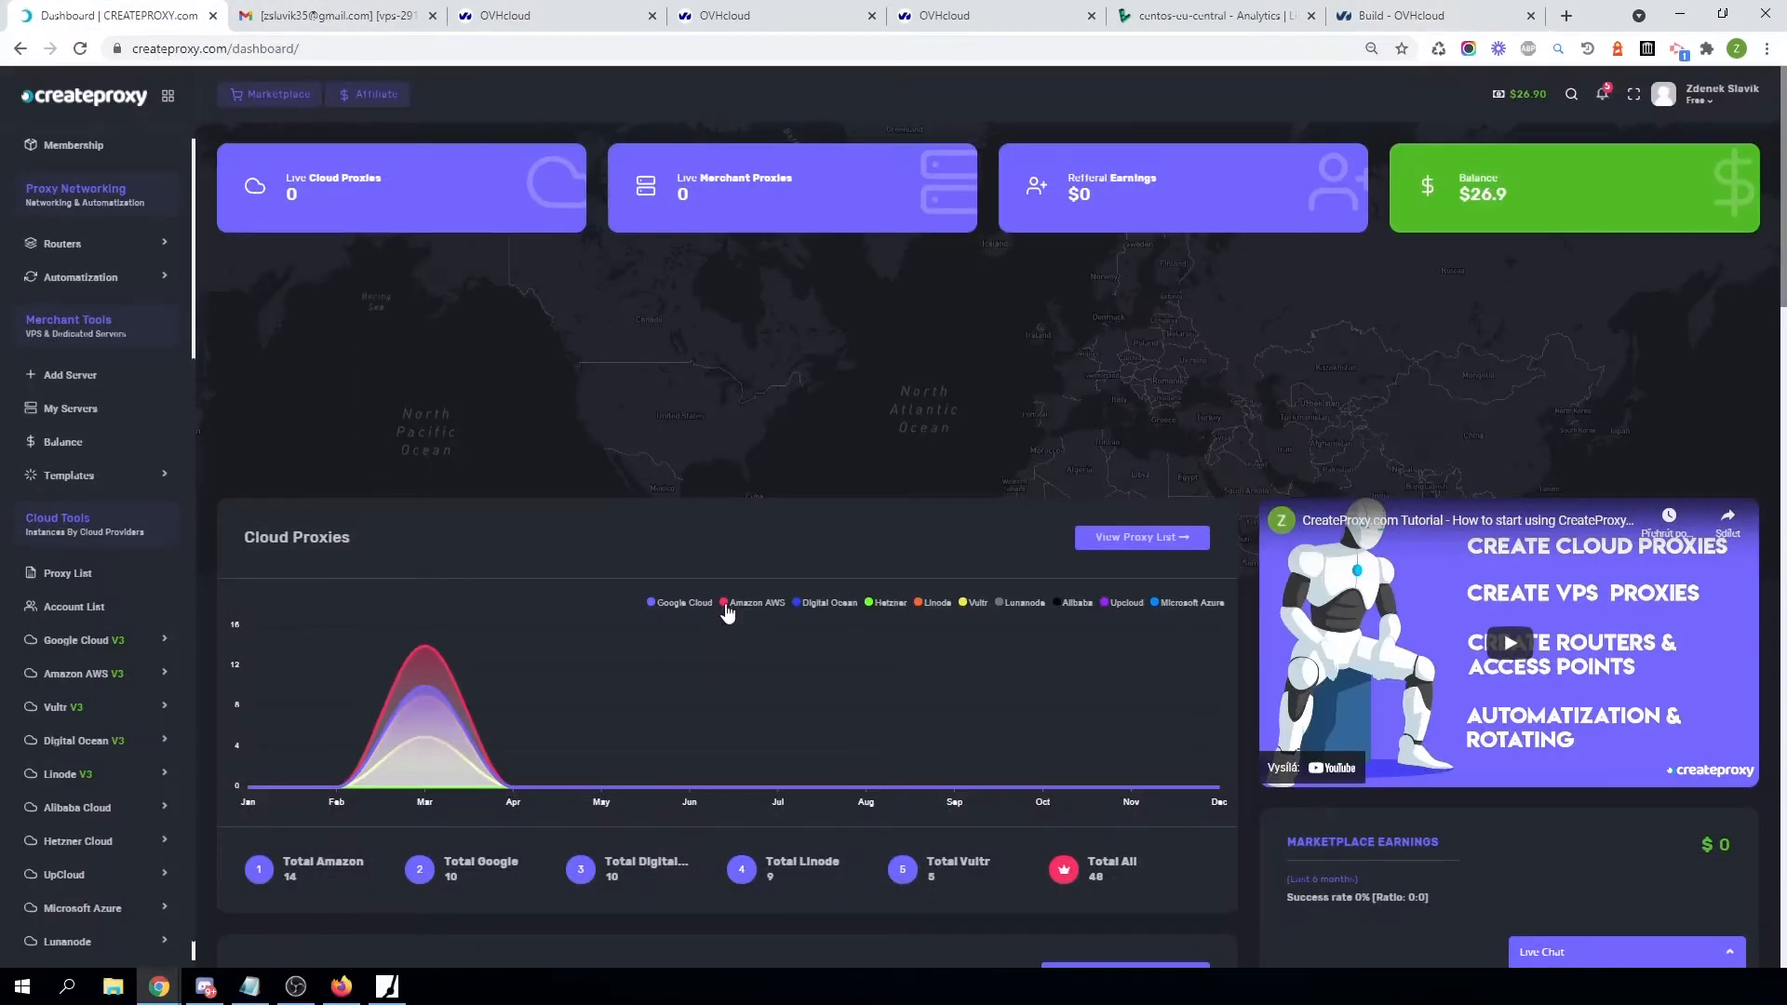
scroll(824, 608, down, 10)
scroll(678, 586, up, 2)
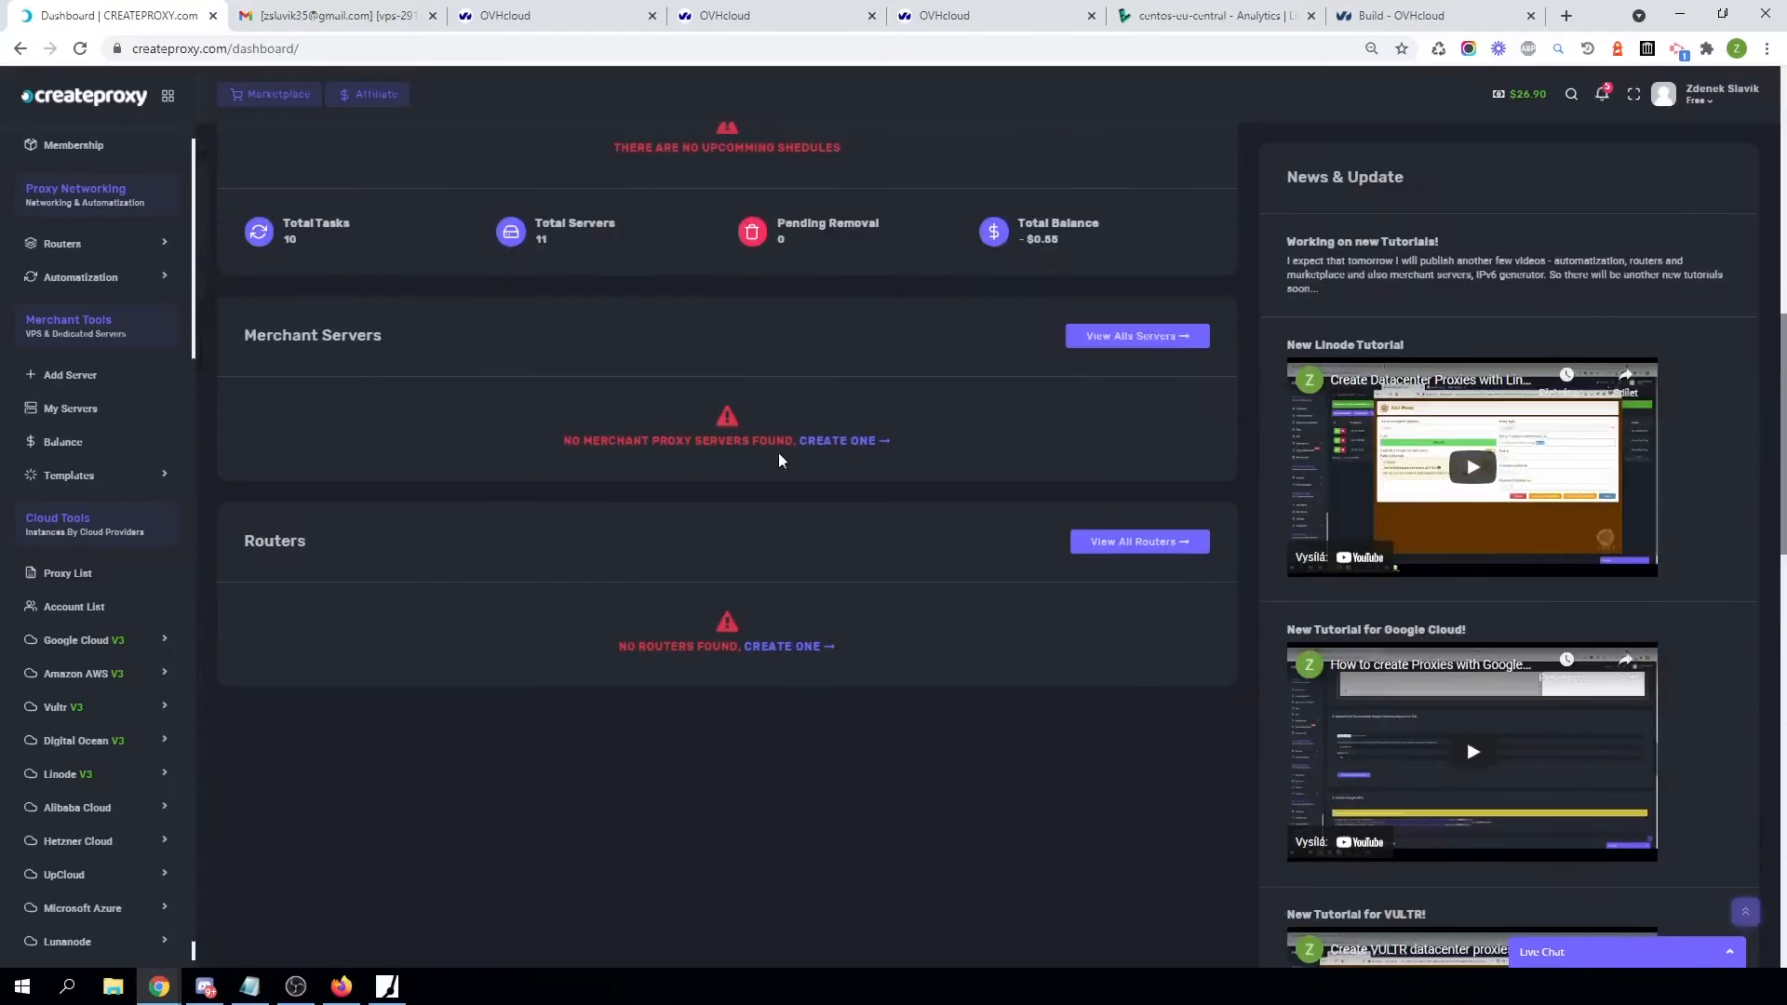
click(833, 454)
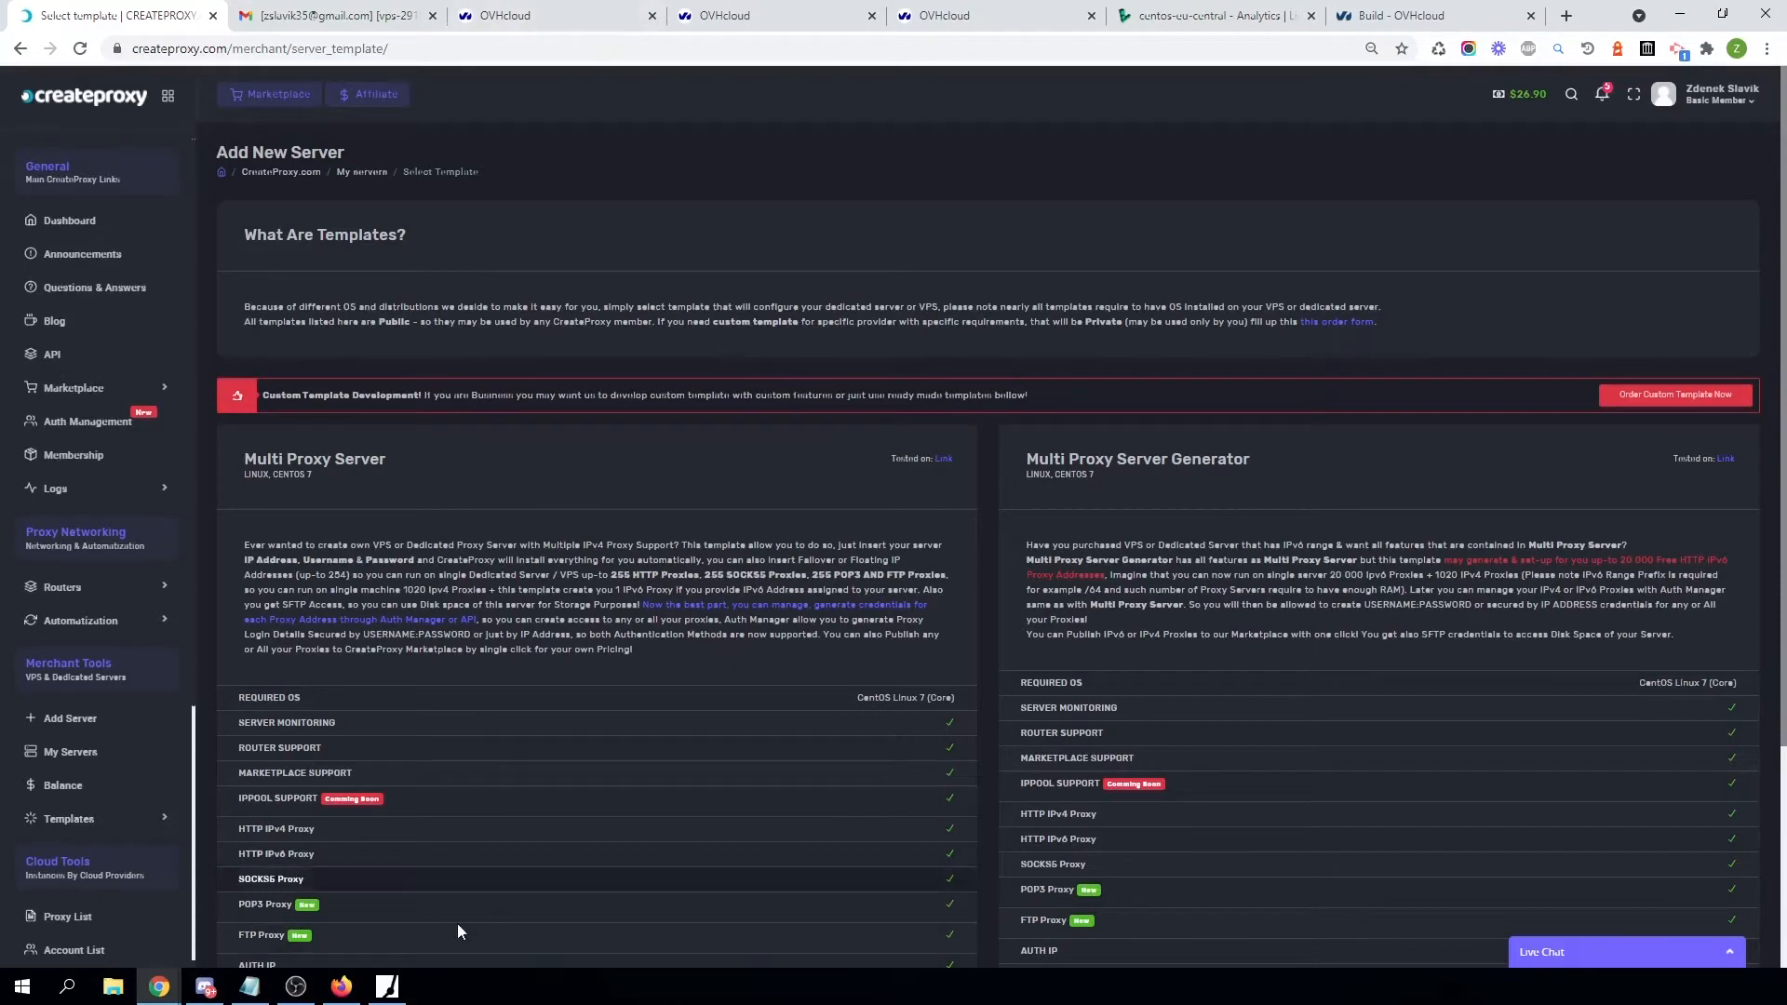
Bring the Notepad notes forward and select OVH VPS 1's IPv6 address 2604:2dc0:202:300::93.
mouse_move(247, 991)
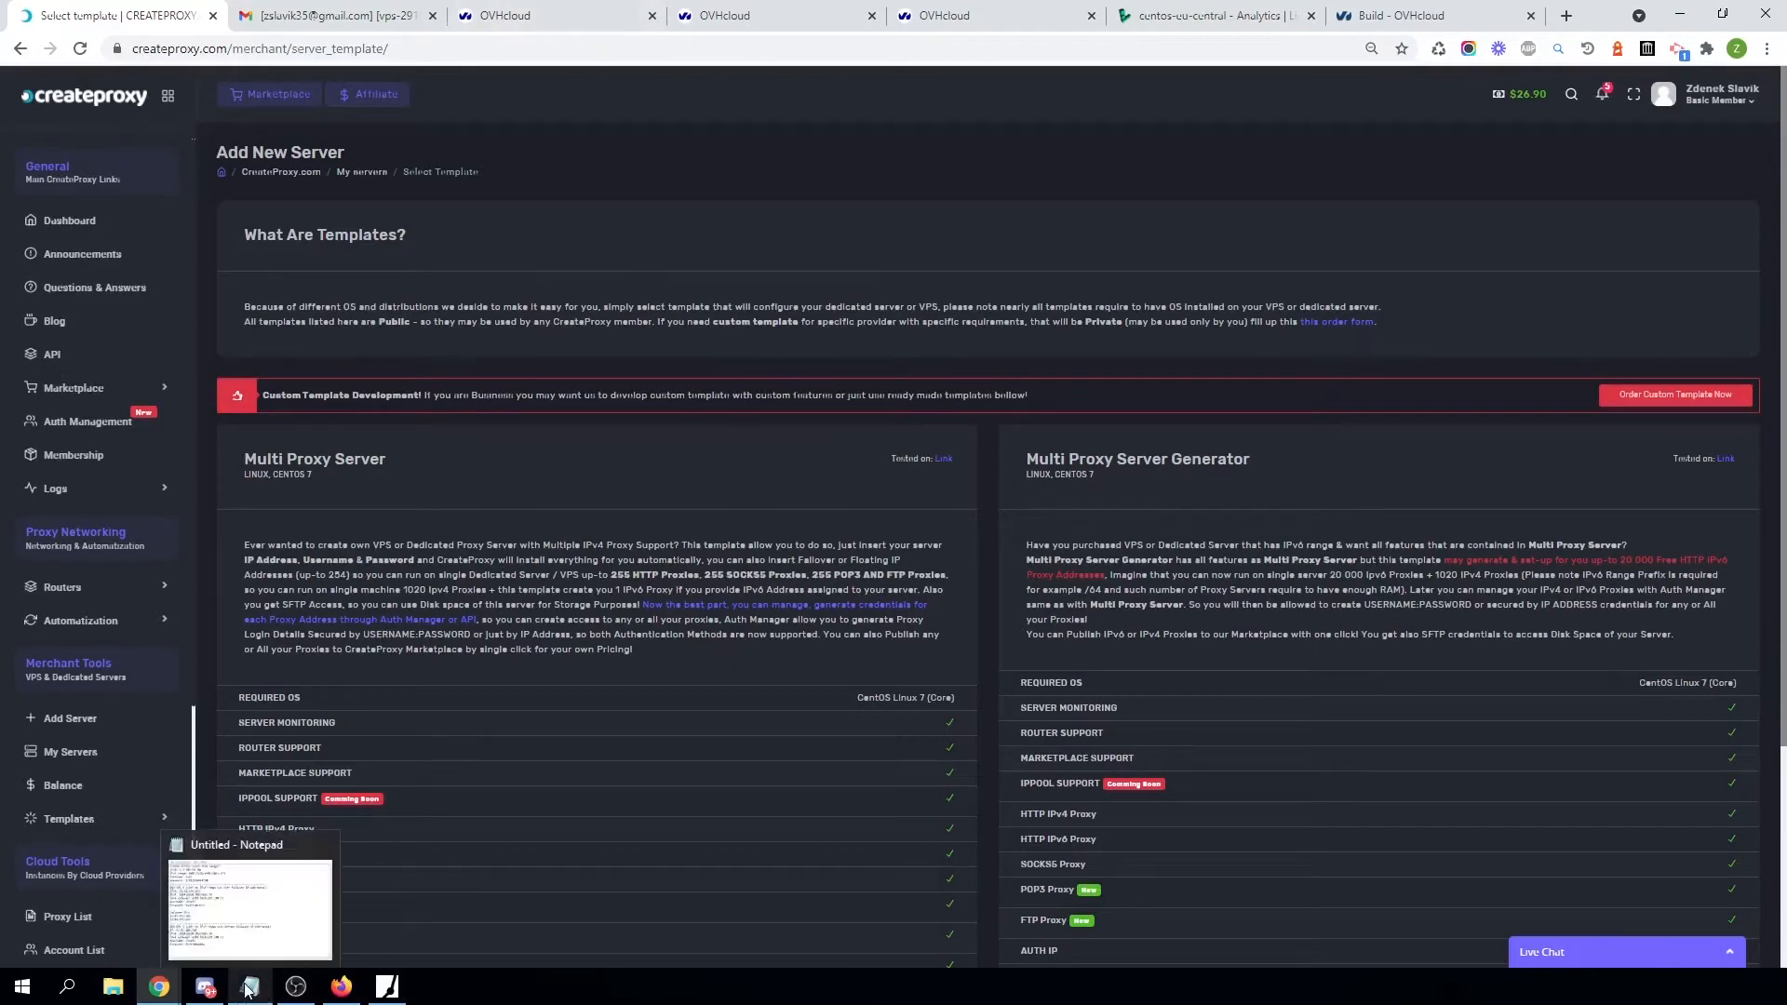
click(248, 990)
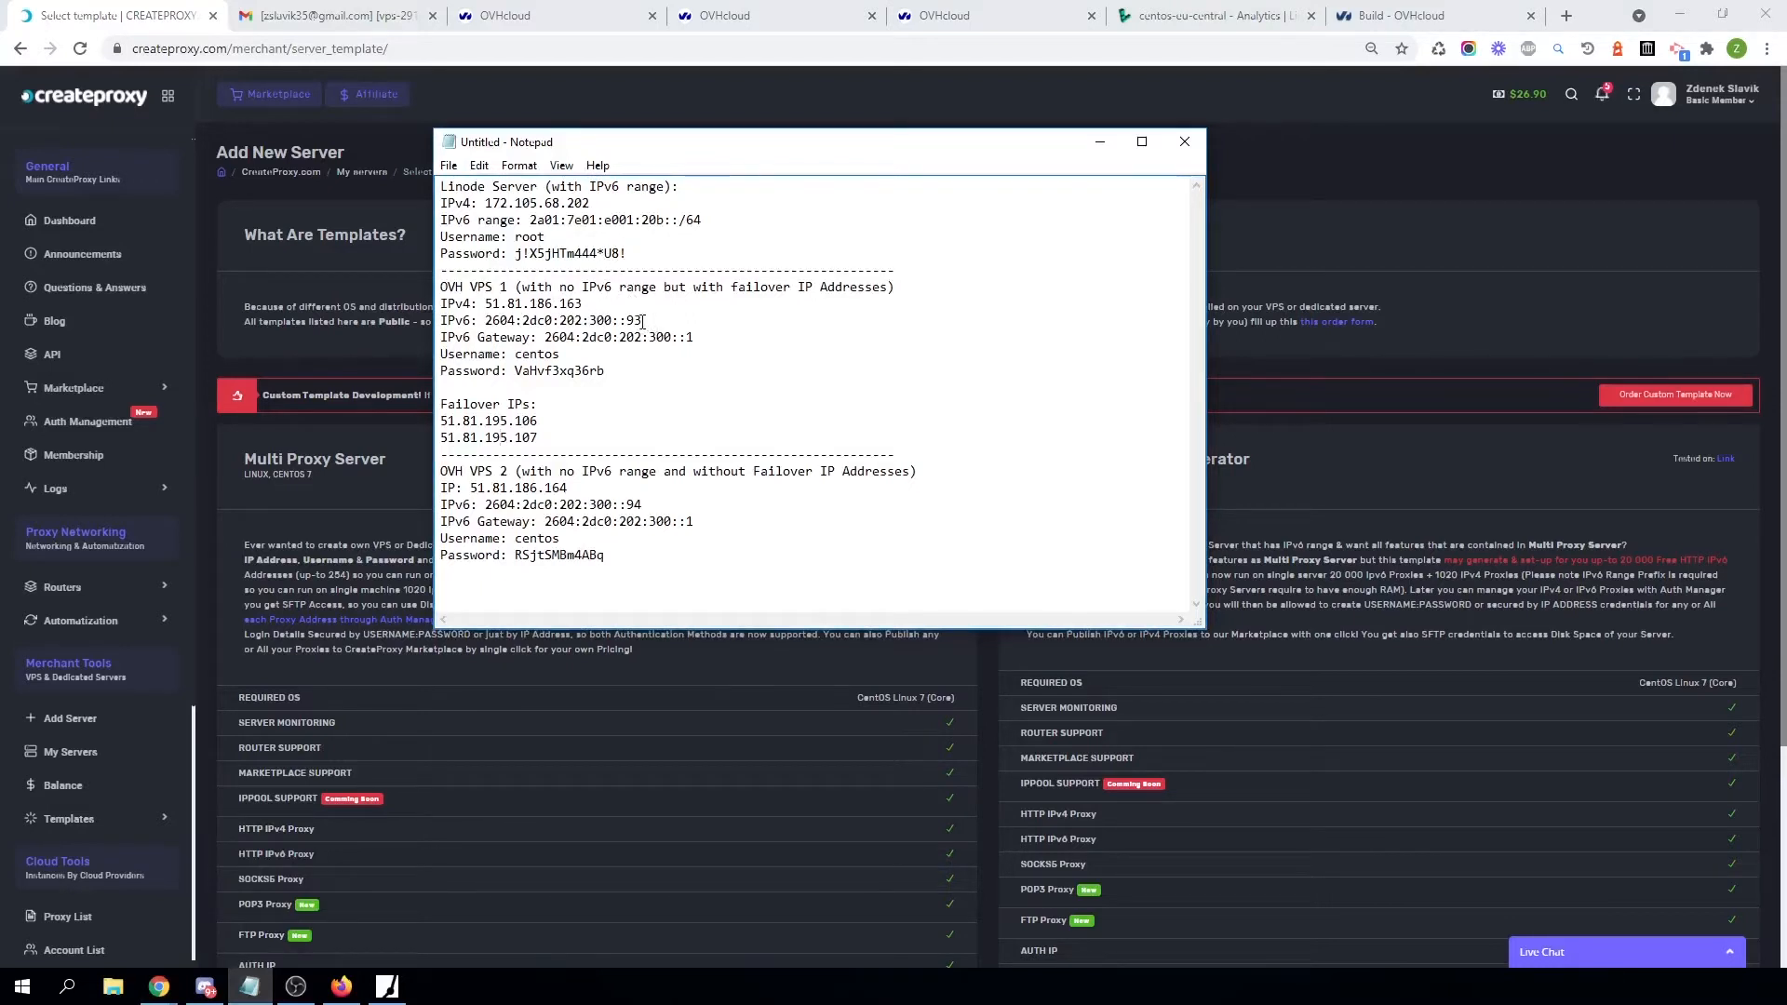
drag(643, 320, 484, 320)
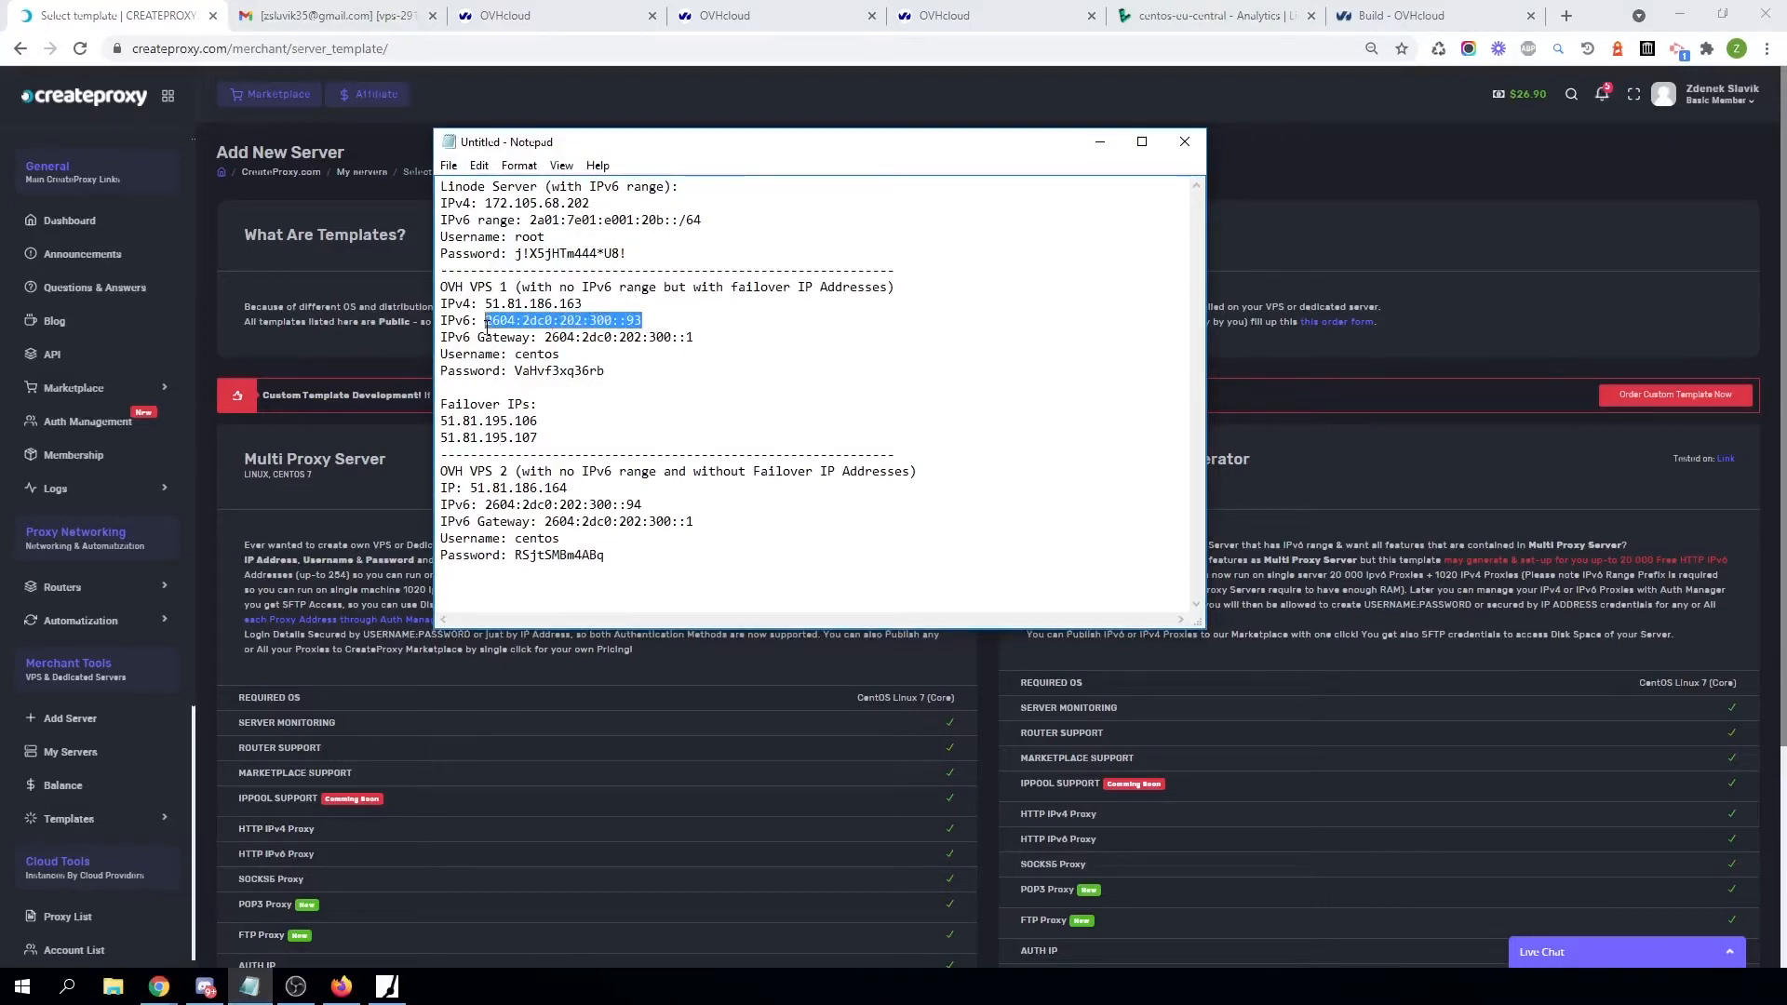
click(619, 320)
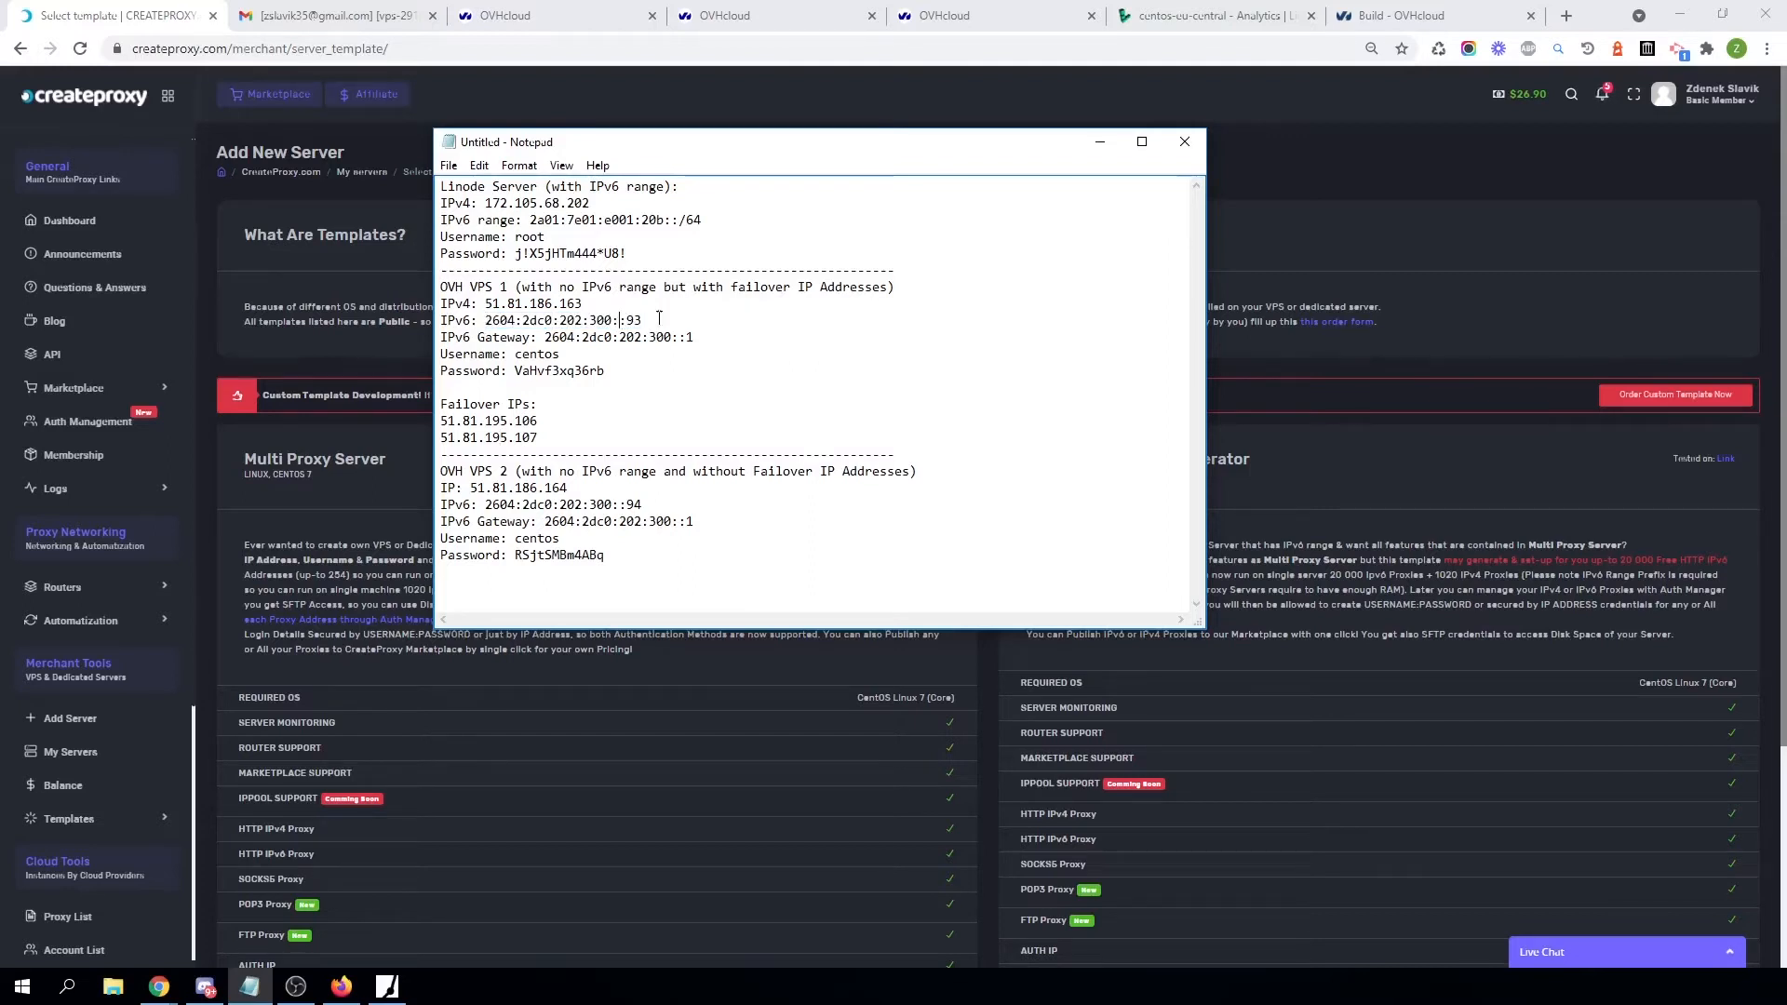
drag(643, 321, 484, 320)
click(651, 322)
drag(651, 322, 483, 323)
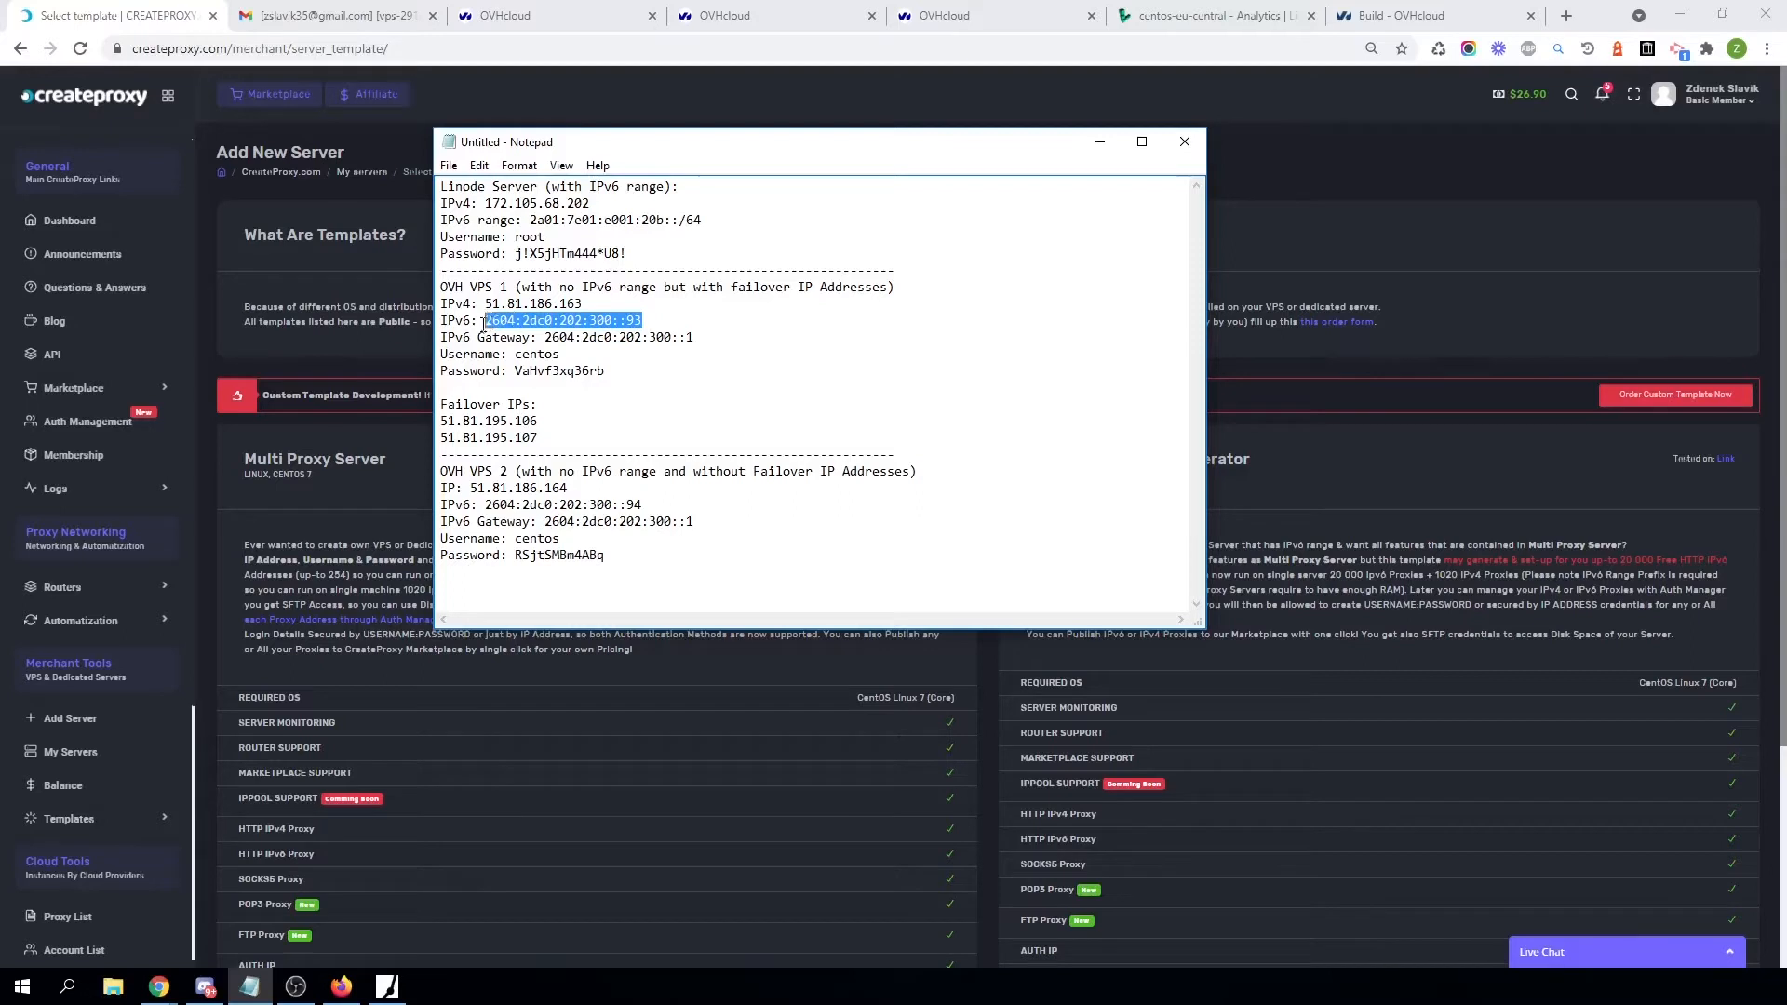
click(651, 322)
drag(650, 322, 483, 320)
click(549, 320)
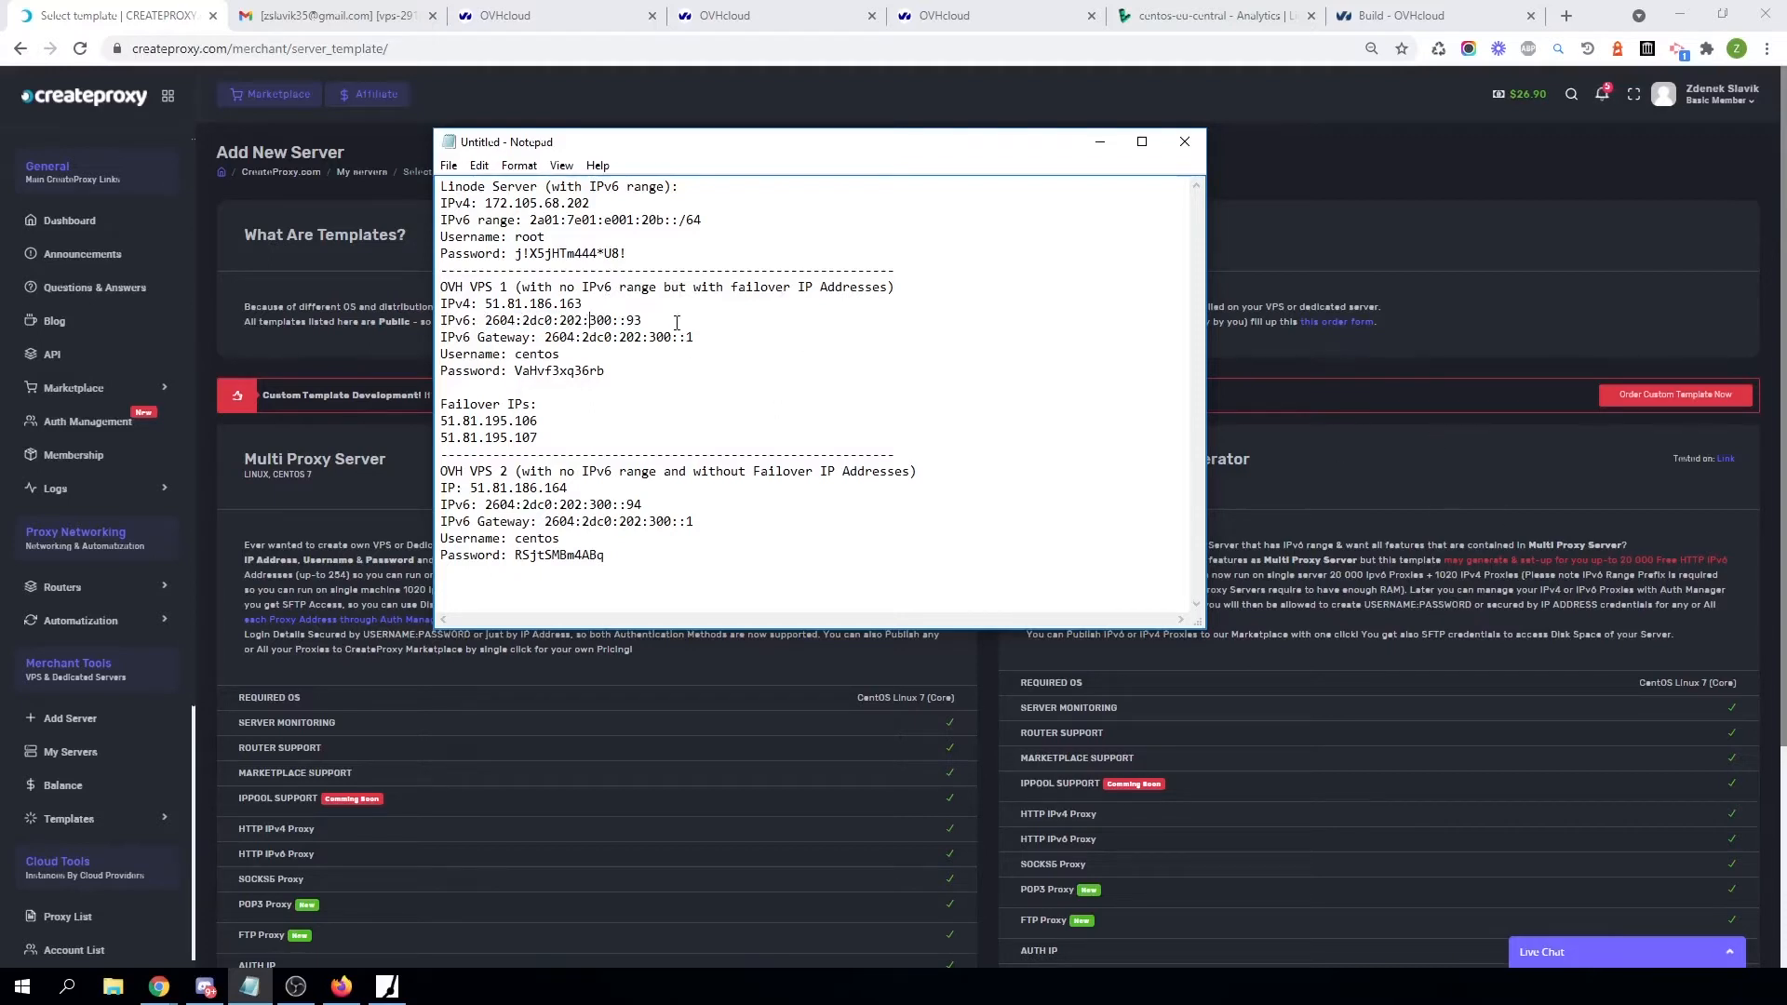
Reselect the IPv6 address and reposition the Notepad window to uncover the template page.
drag(642, 320, 486, 320)
click(628, 320)
drag(803, 144, 1229, 192)
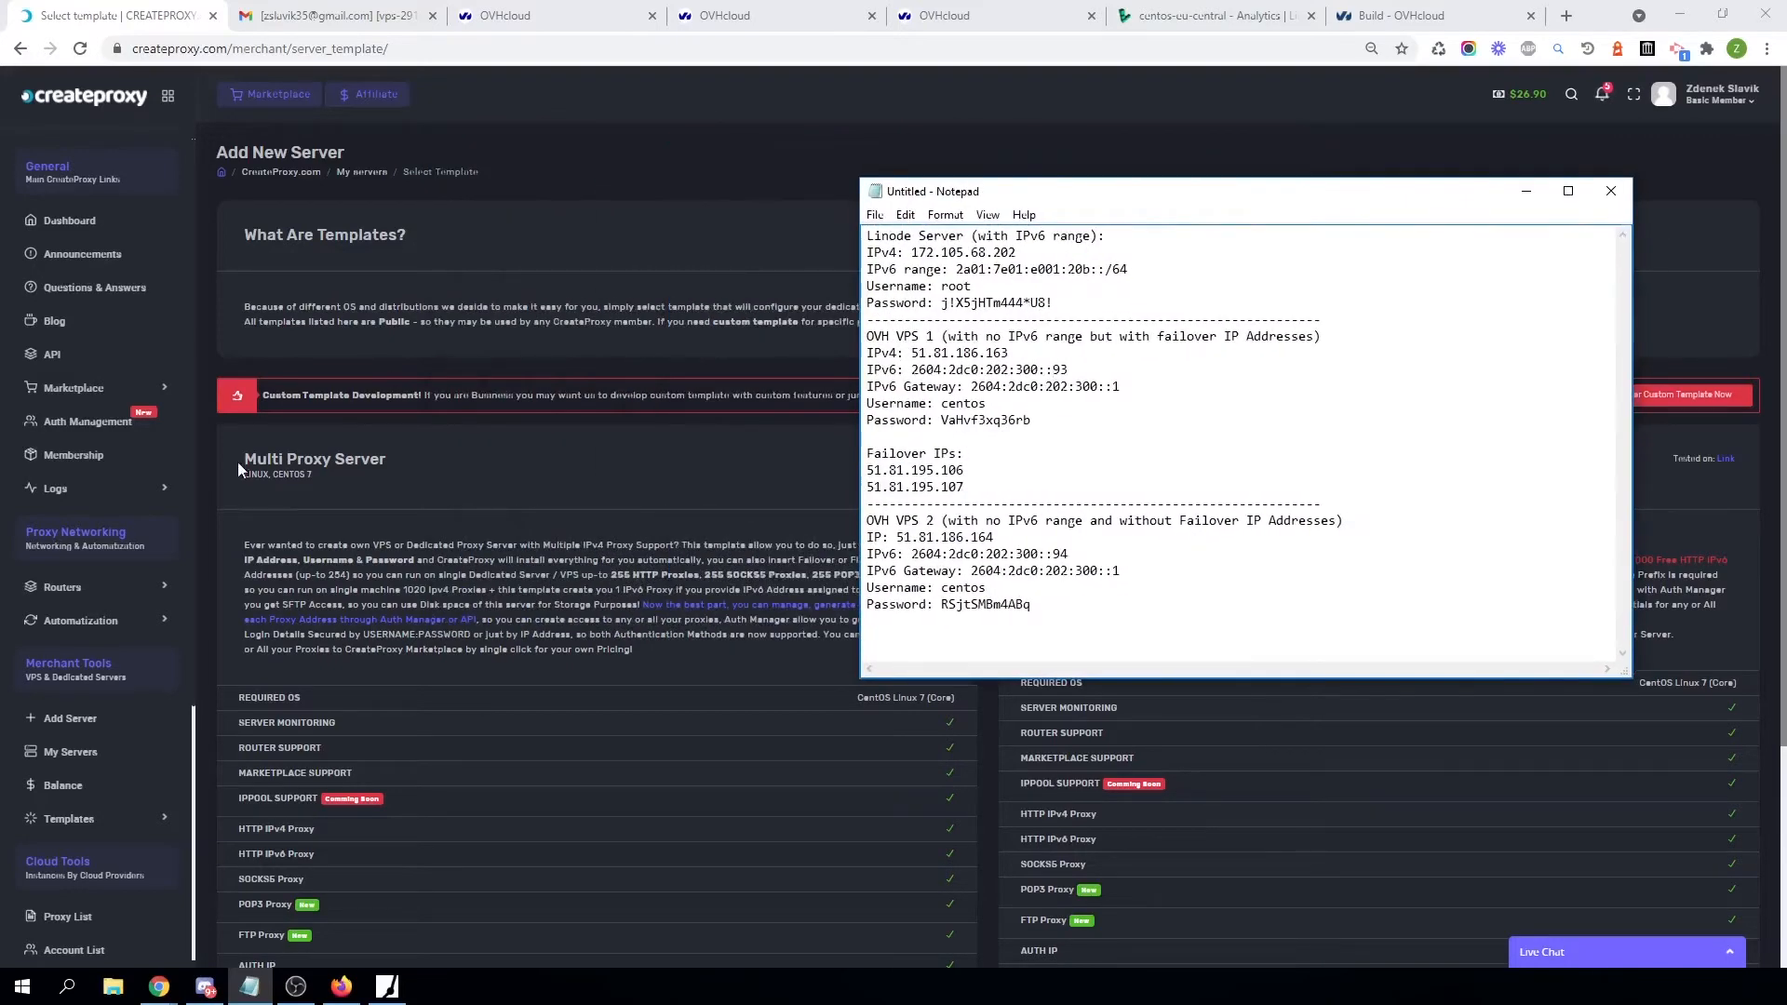
drag(1070, 207, 424, 230)
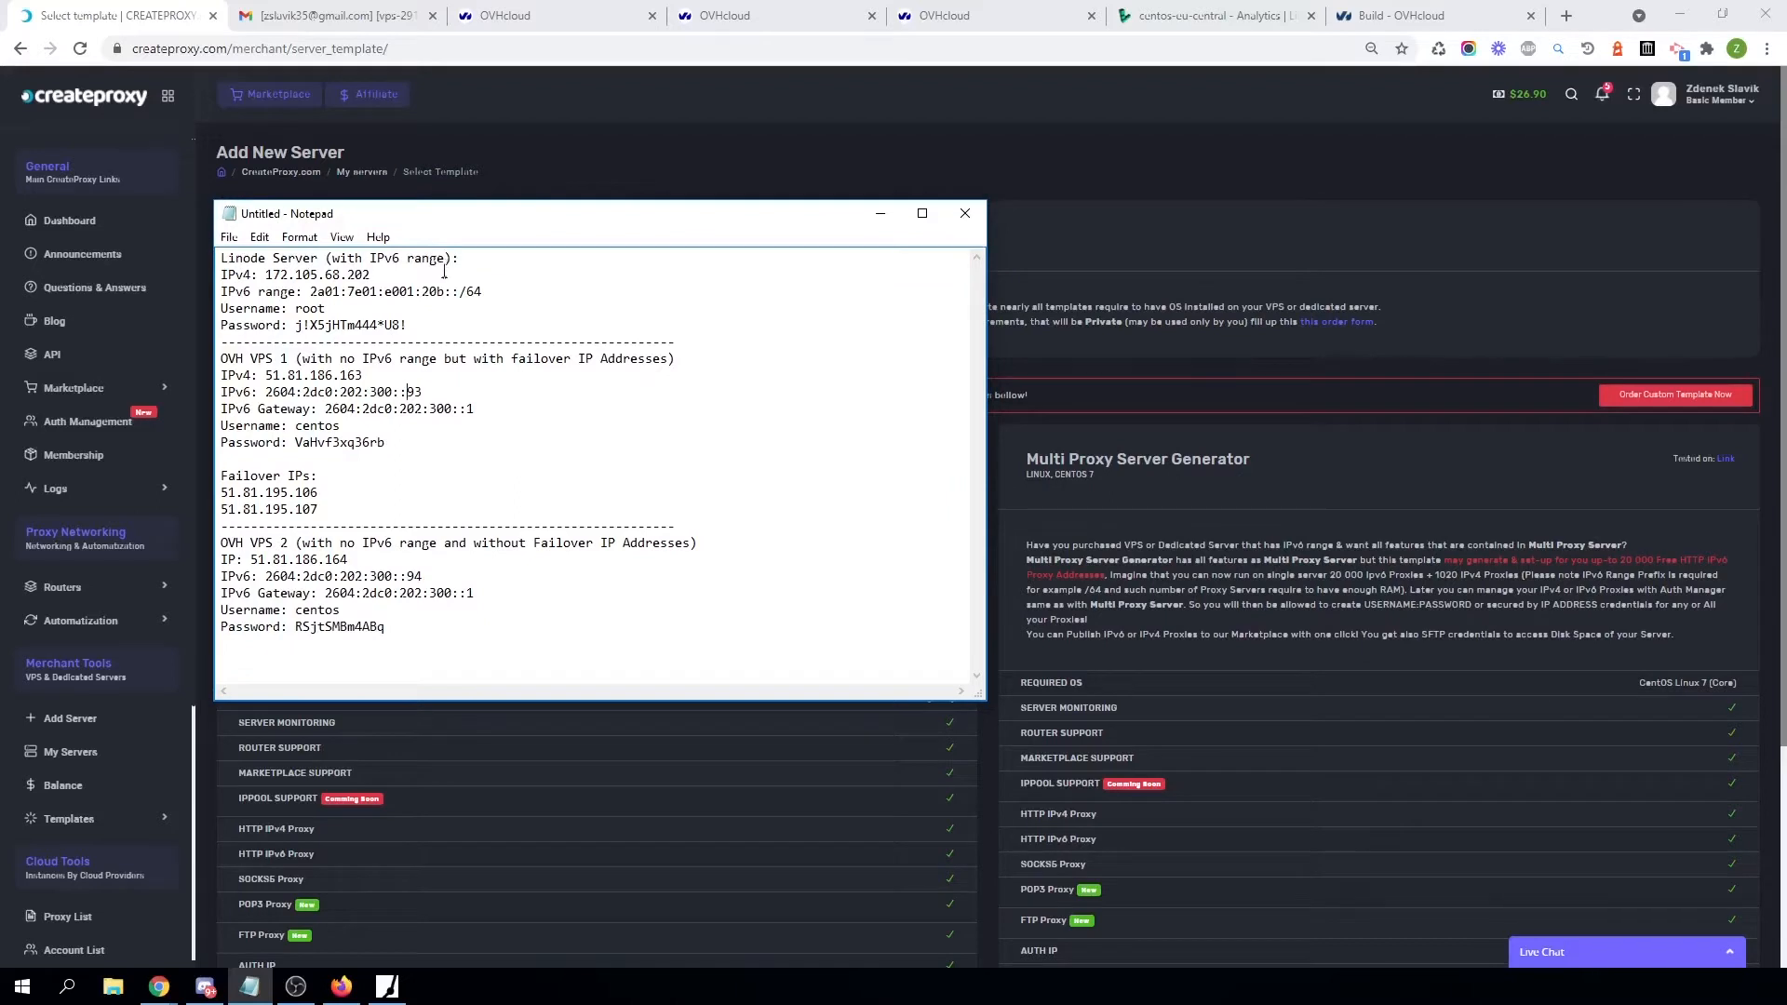
drag(310, 294, 468, 291)
text(48)
key(BackSpace)
key(BackSpace)
text(52)
key(BackSpace)
text(64)
drag(420, 212, 291, 205)
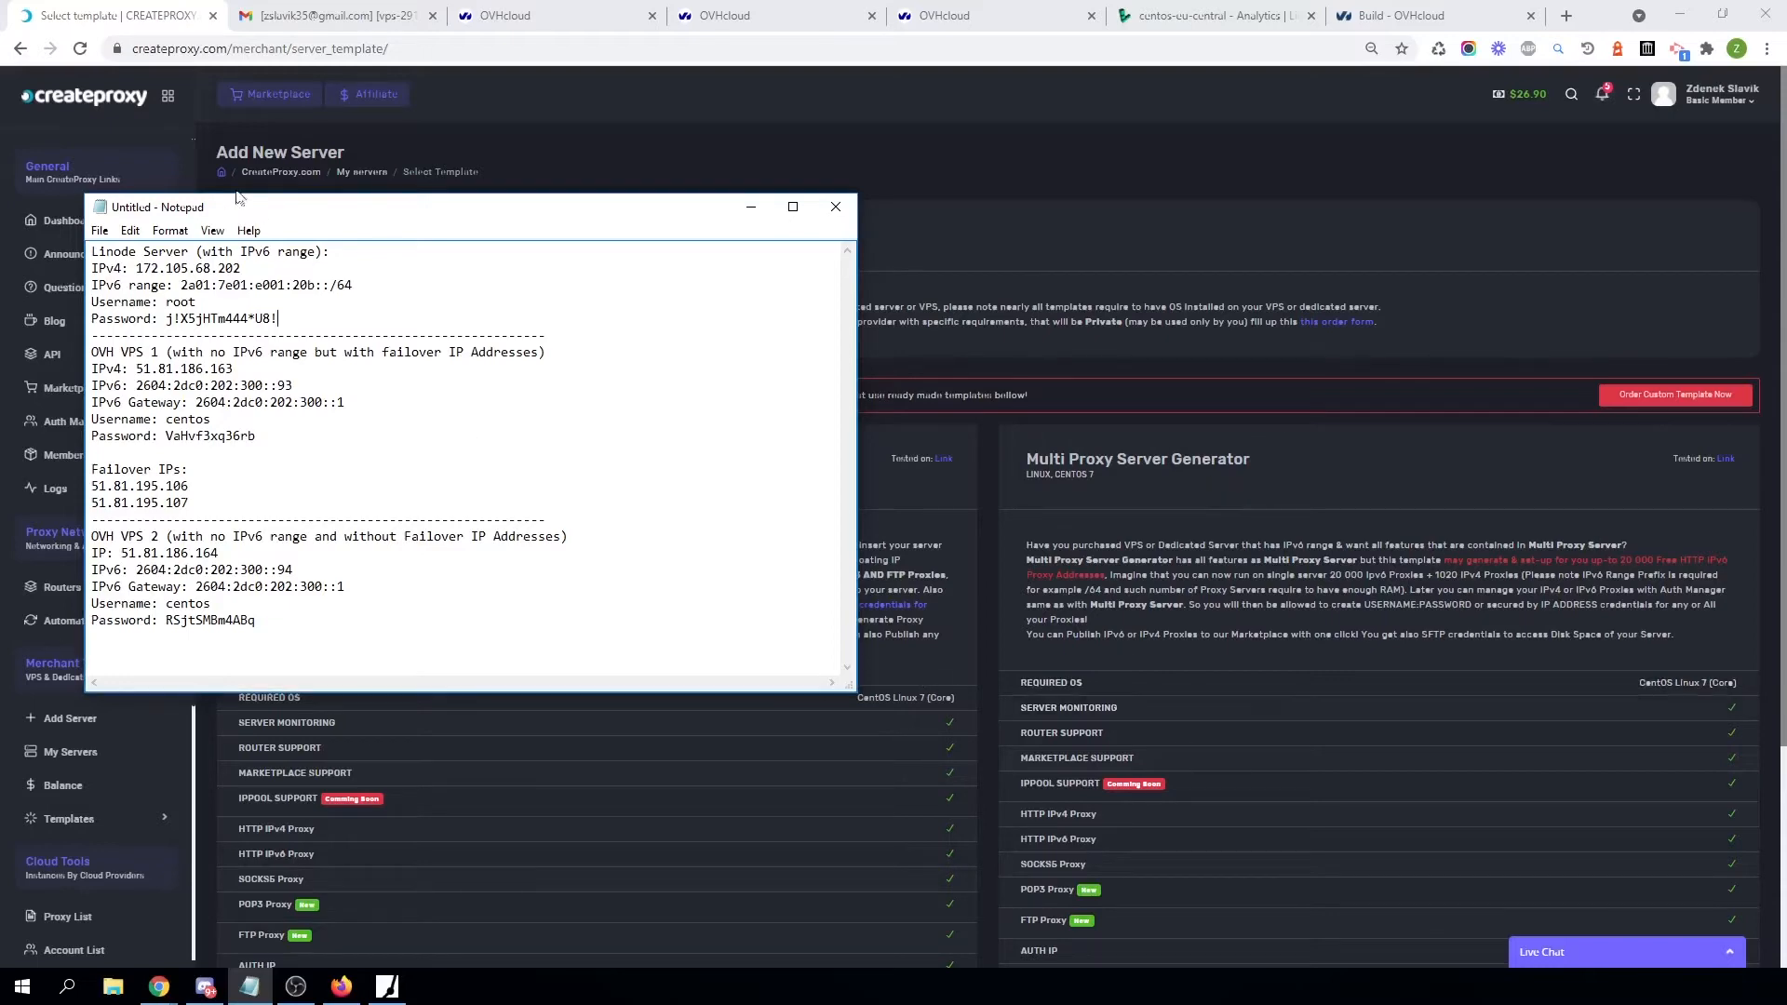
scroll(1061, 632, down, 2)
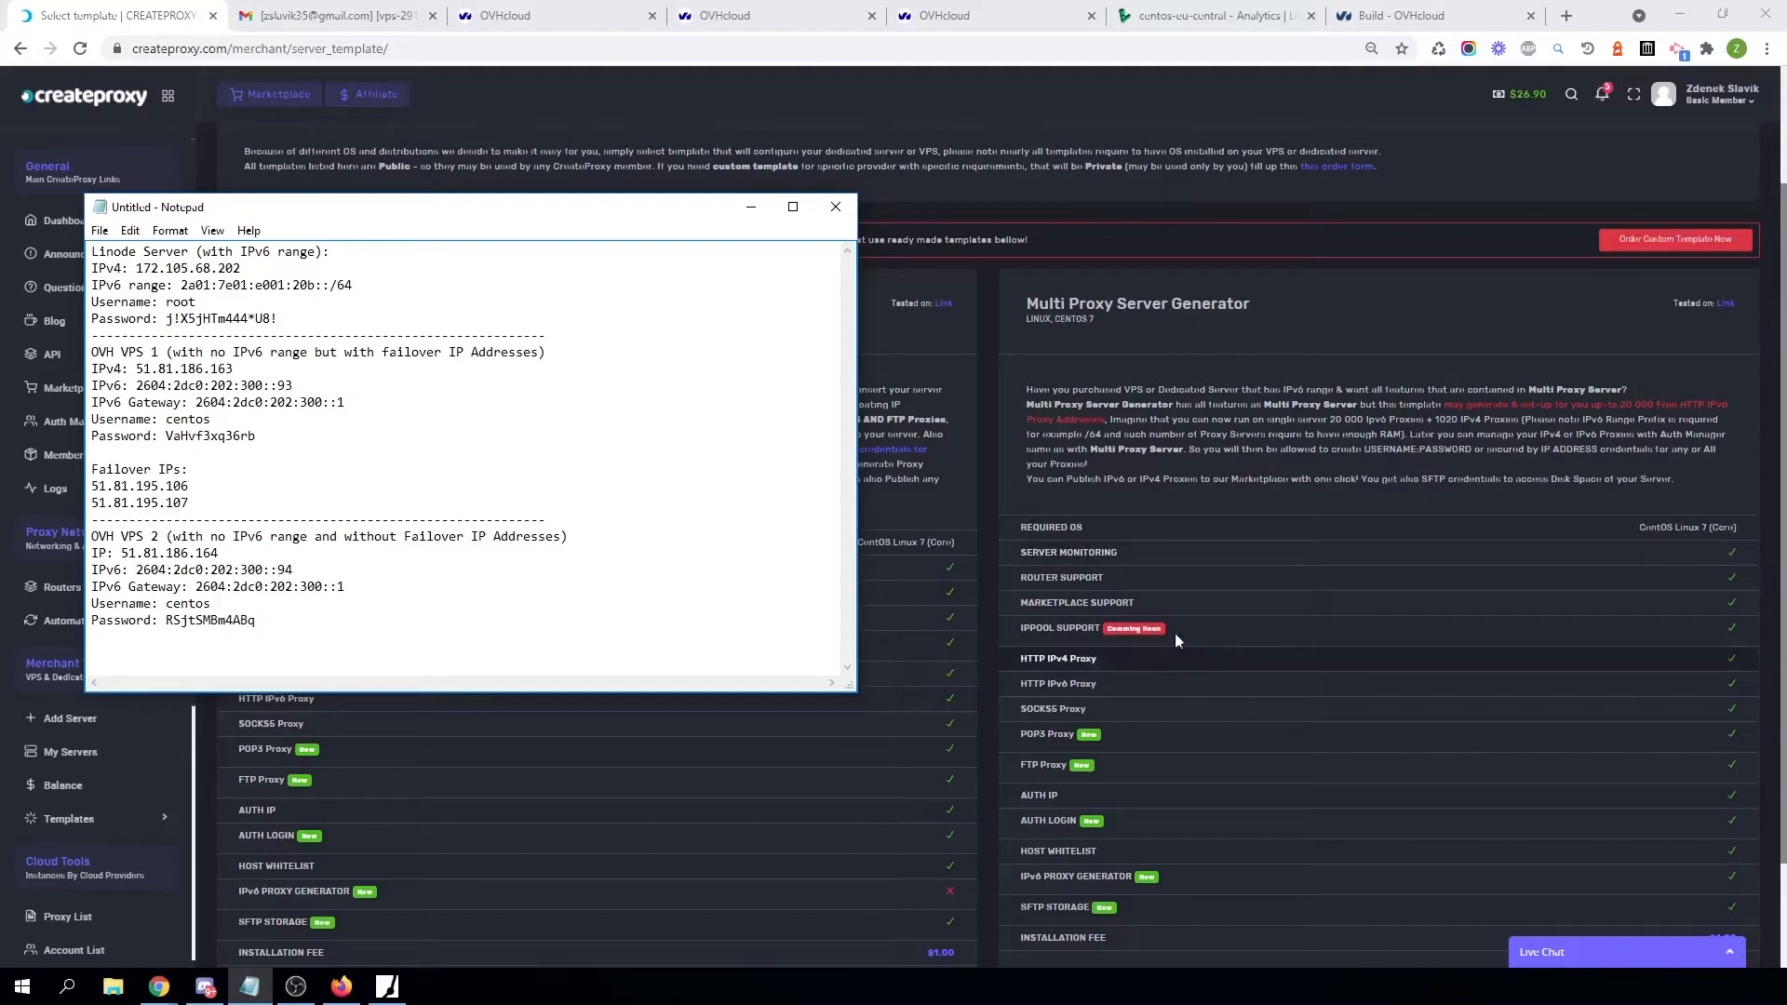
drag(362, 209, 1216, 217)
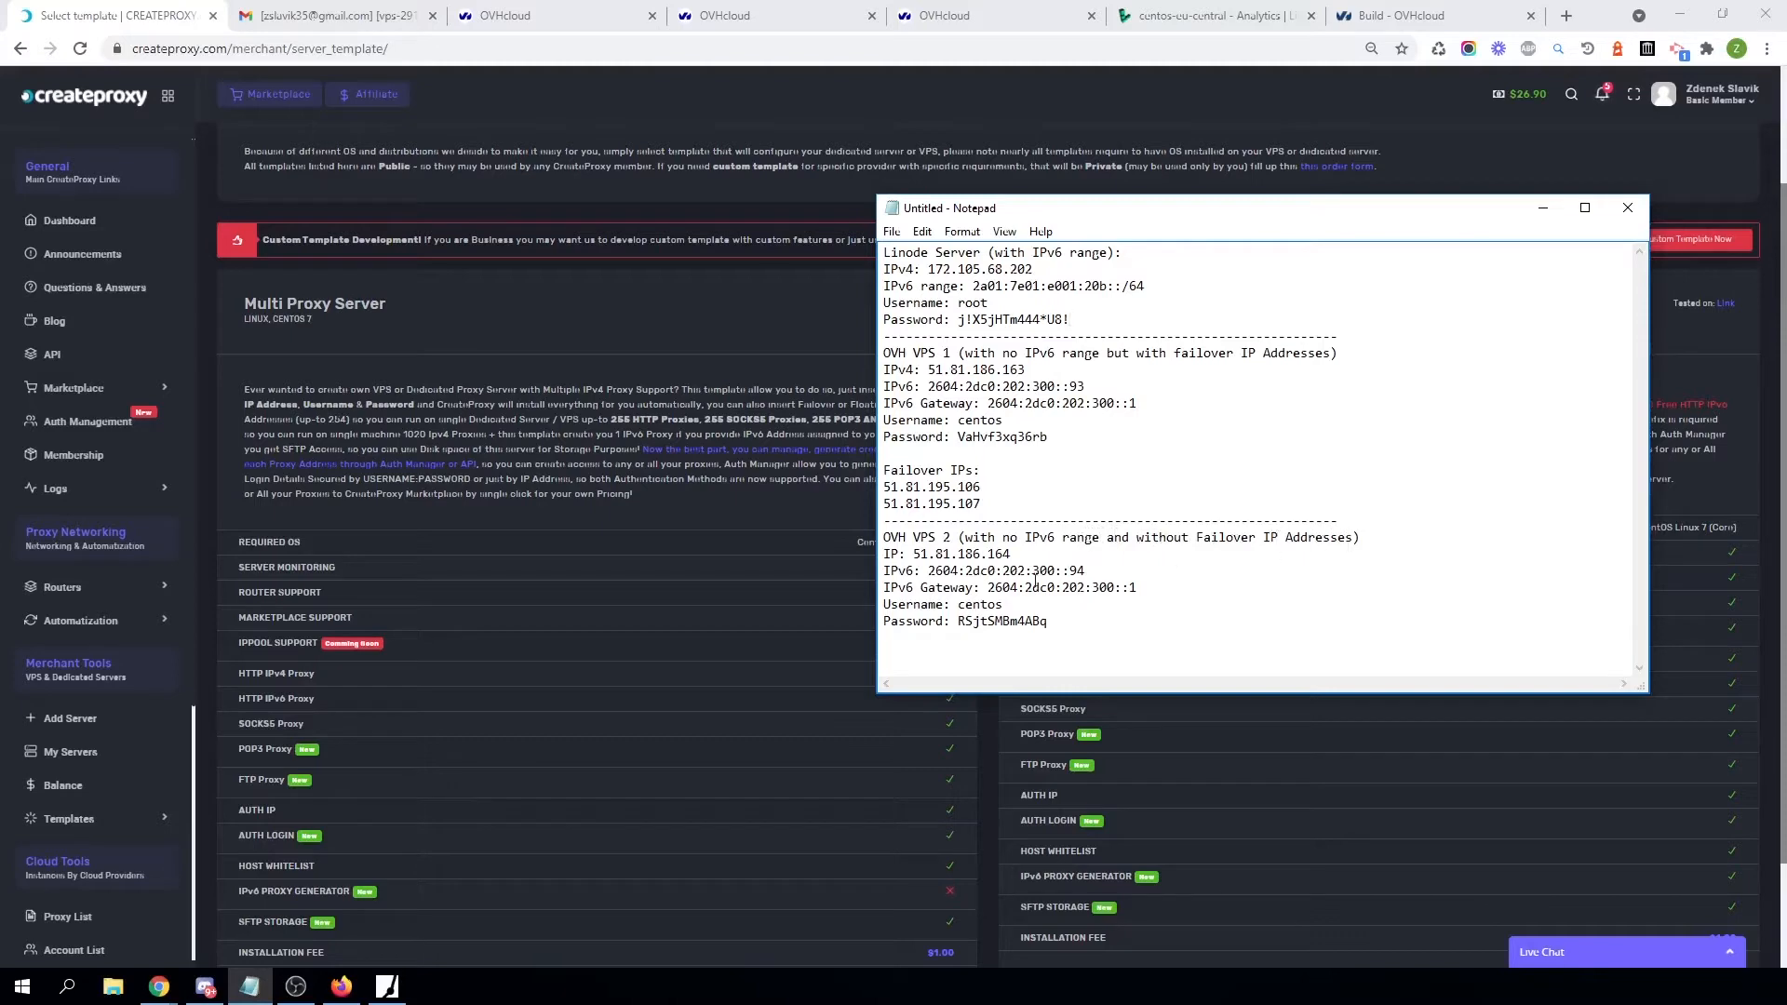
drag(1086, 214, 1112, 427)
scroll(322, 502, down, 2)
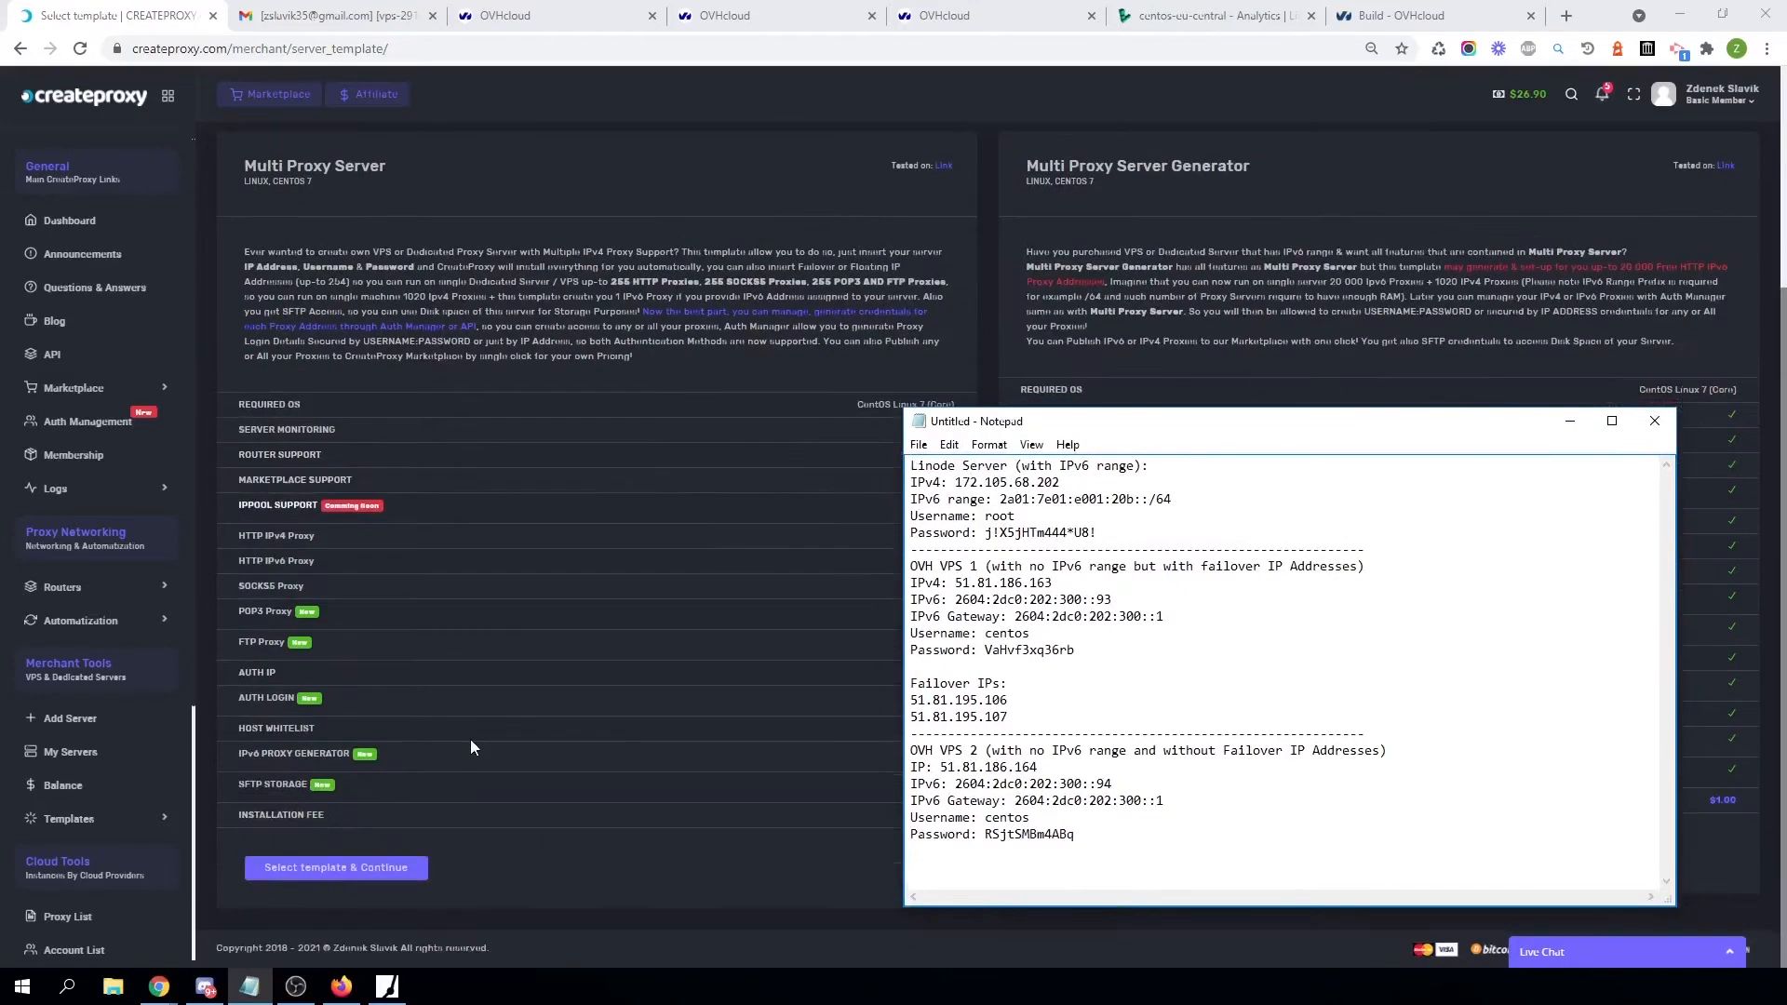
Pick the Multi Proxy Server template, enter VPS 2 with 0 setup and monthly prices, and choose the group.
click(323, 872)
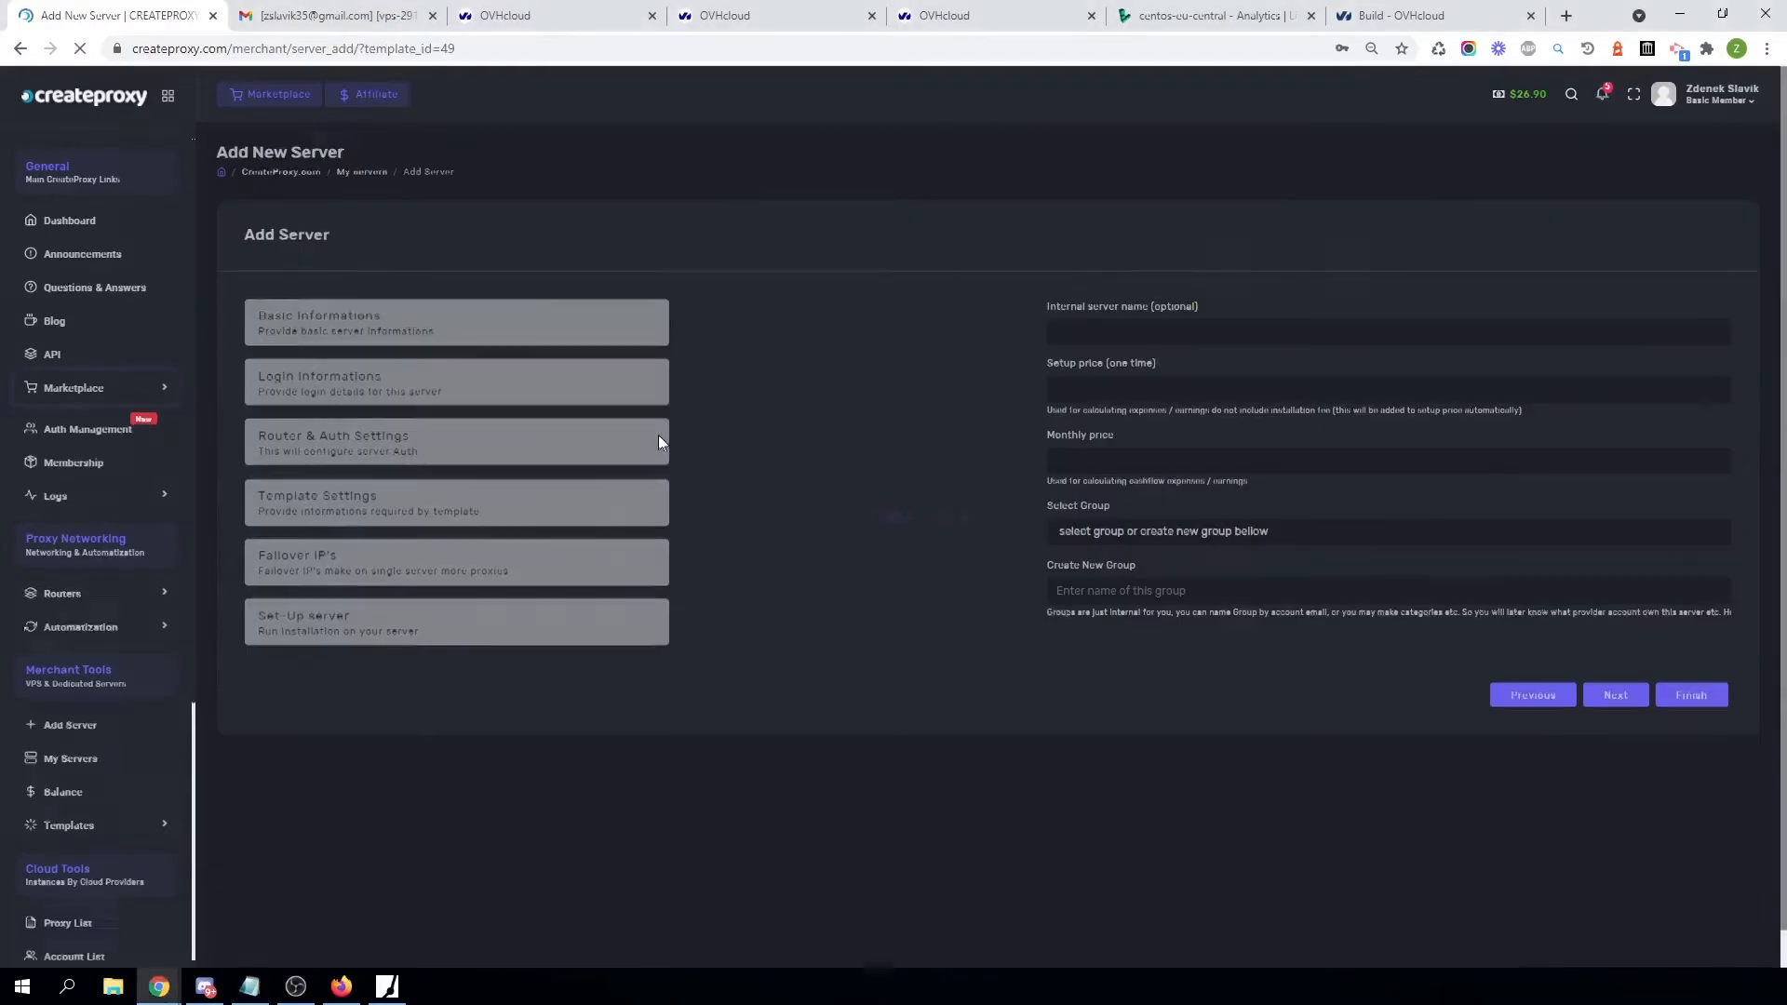
click(744, 337)
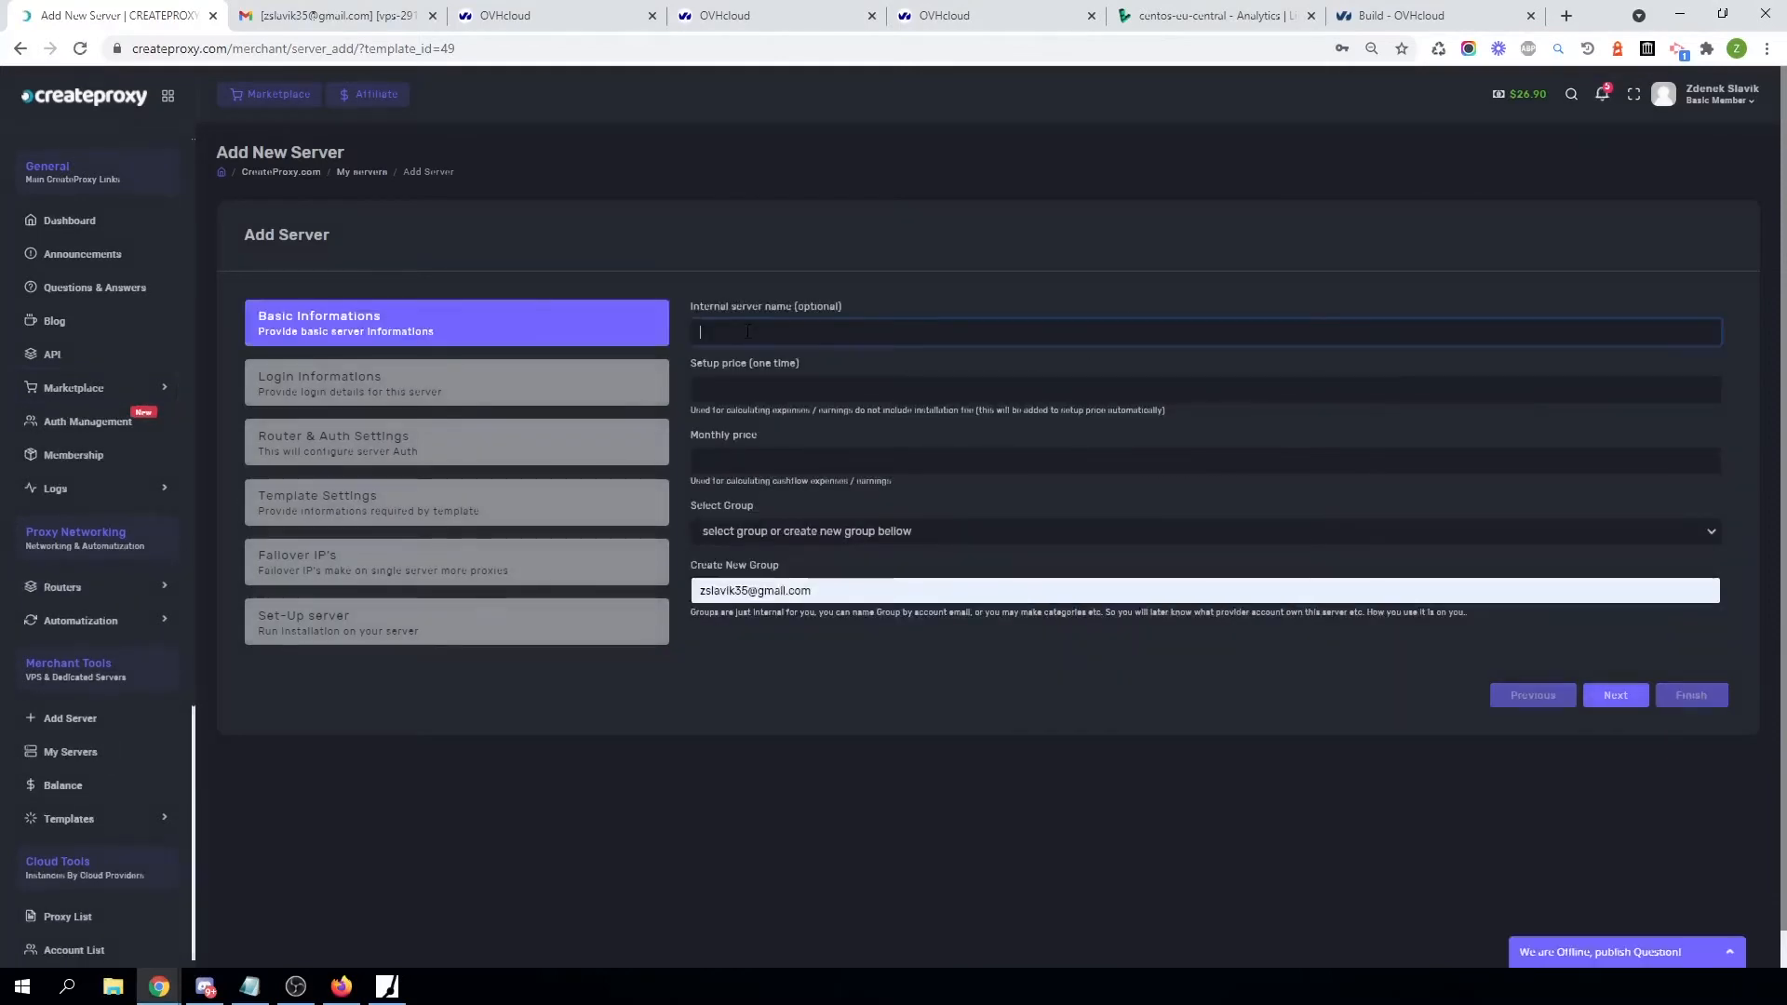
text(VPS 2)
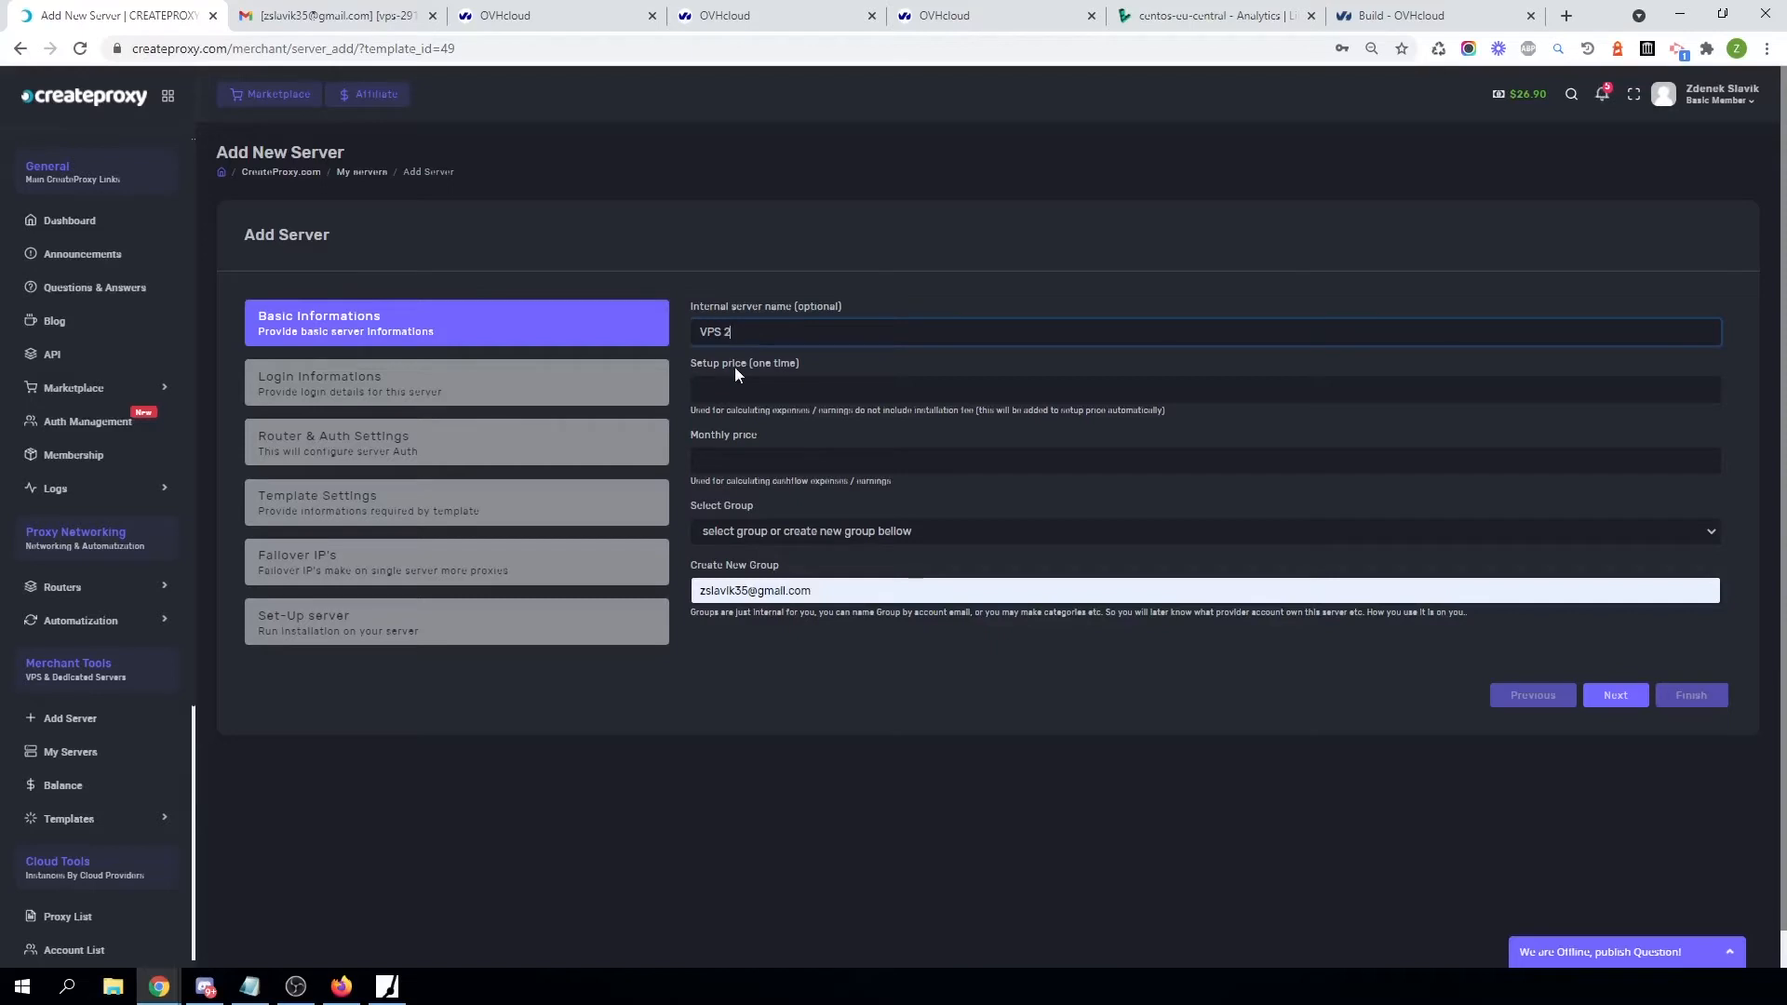
click(738, 382)
text(0)
click(725, 460)
text(0)
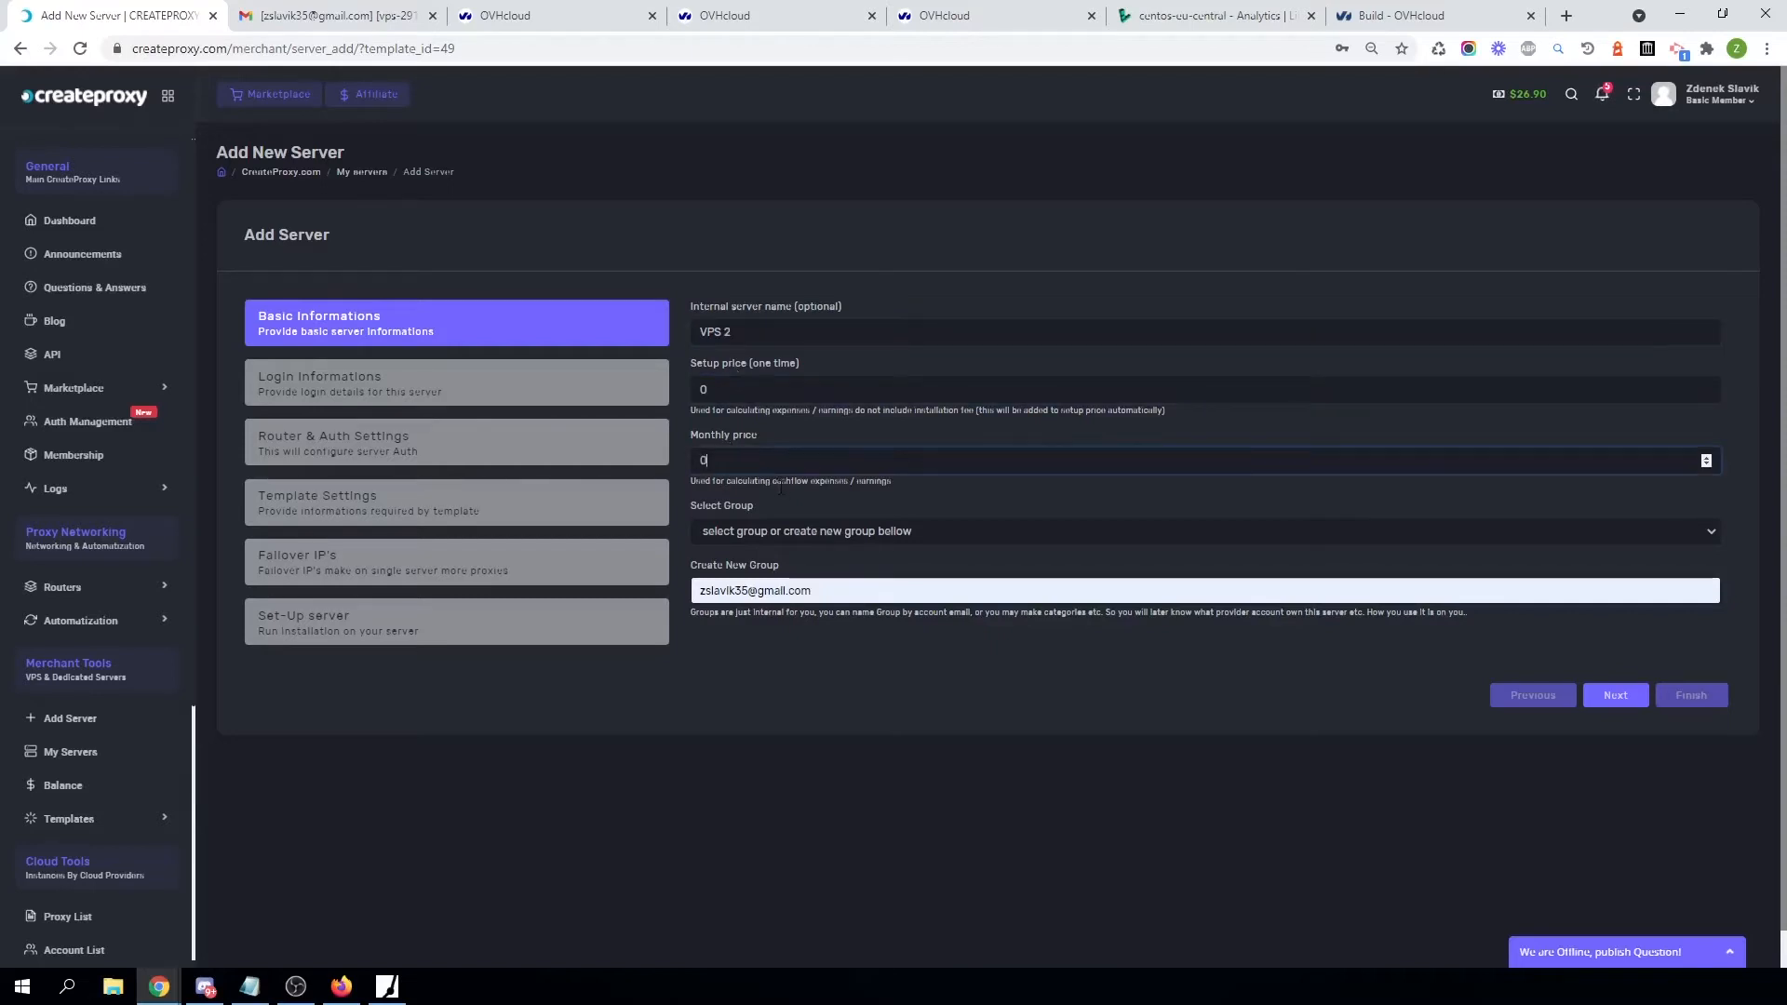
click(768, 533)
click(749, 570)
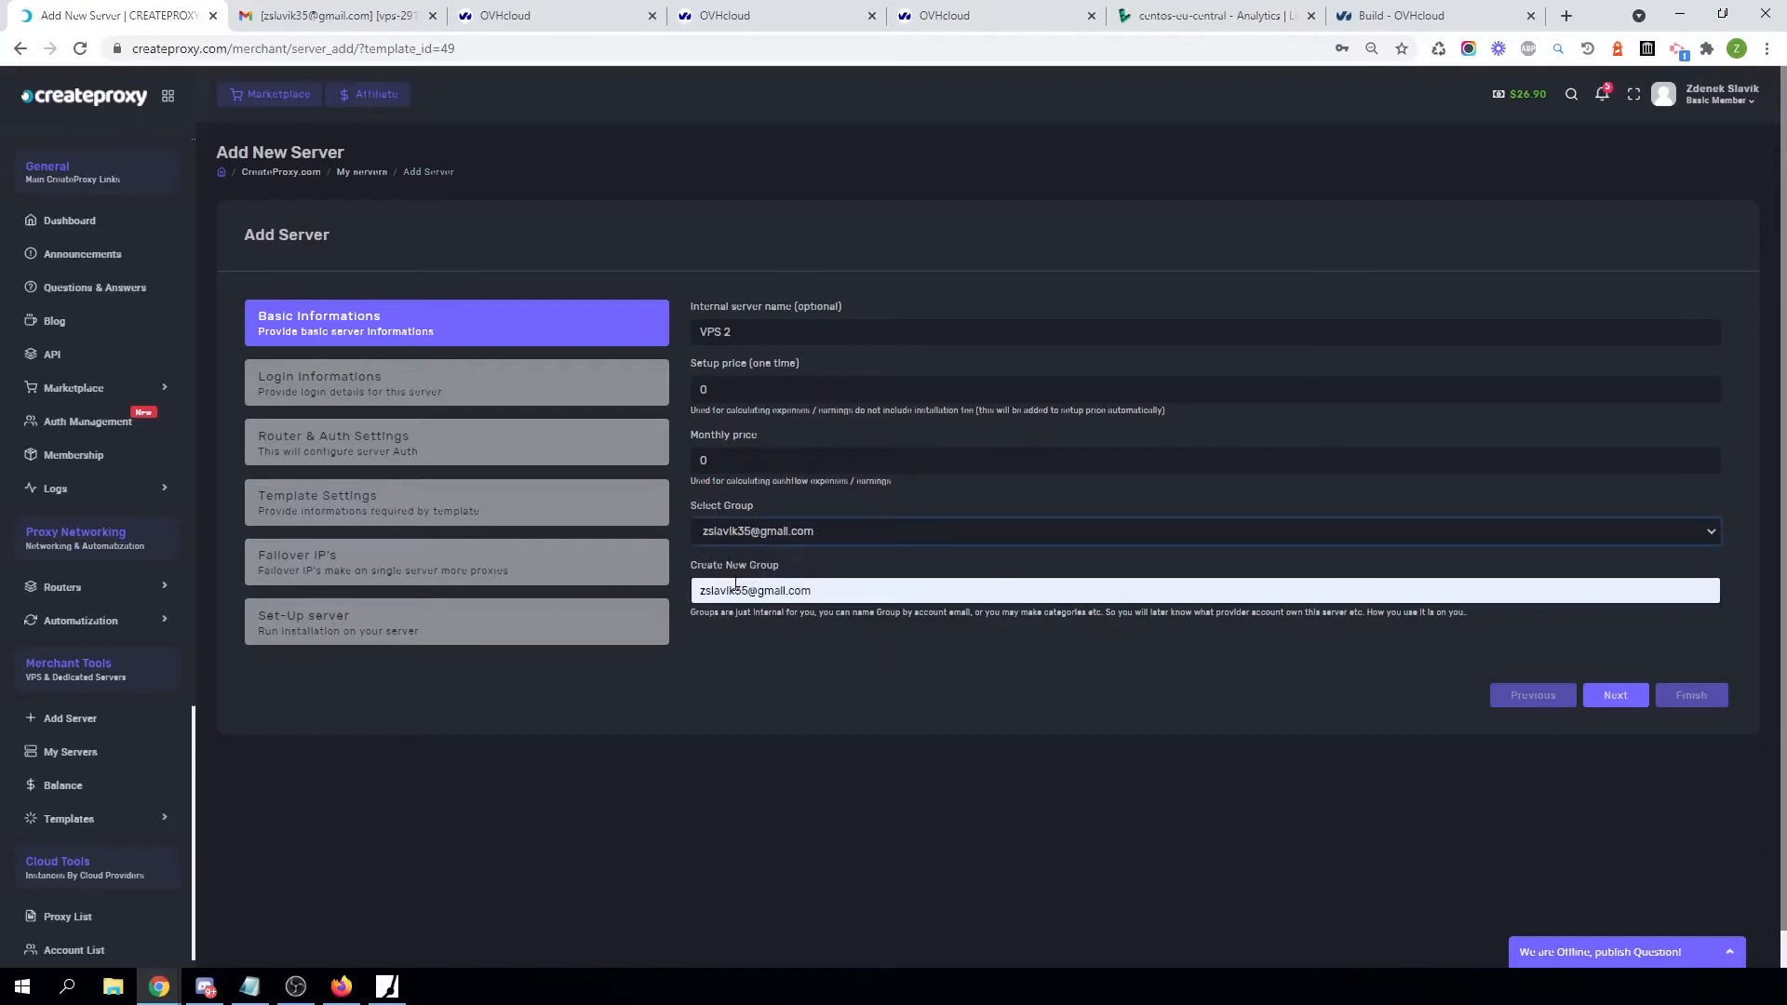
click(1610, 695)
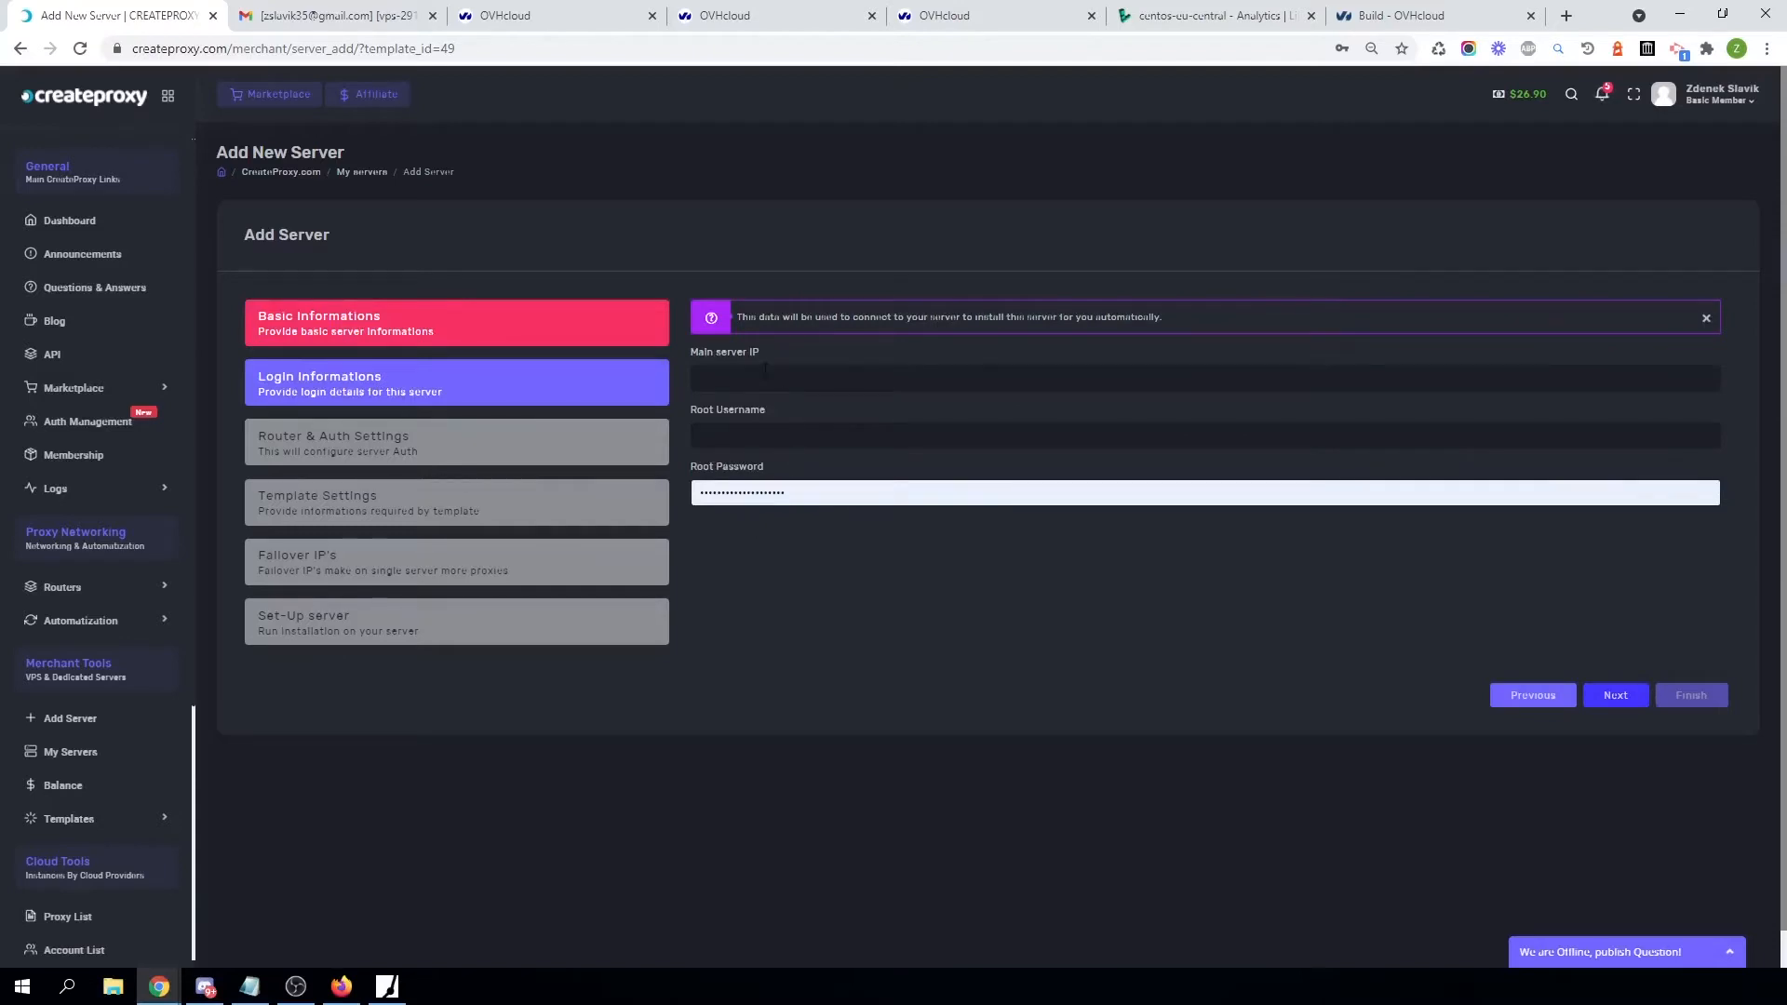
Paste VPS 2's main server IP 51.81.186.164 from the notes into the form.
click(250, 987)
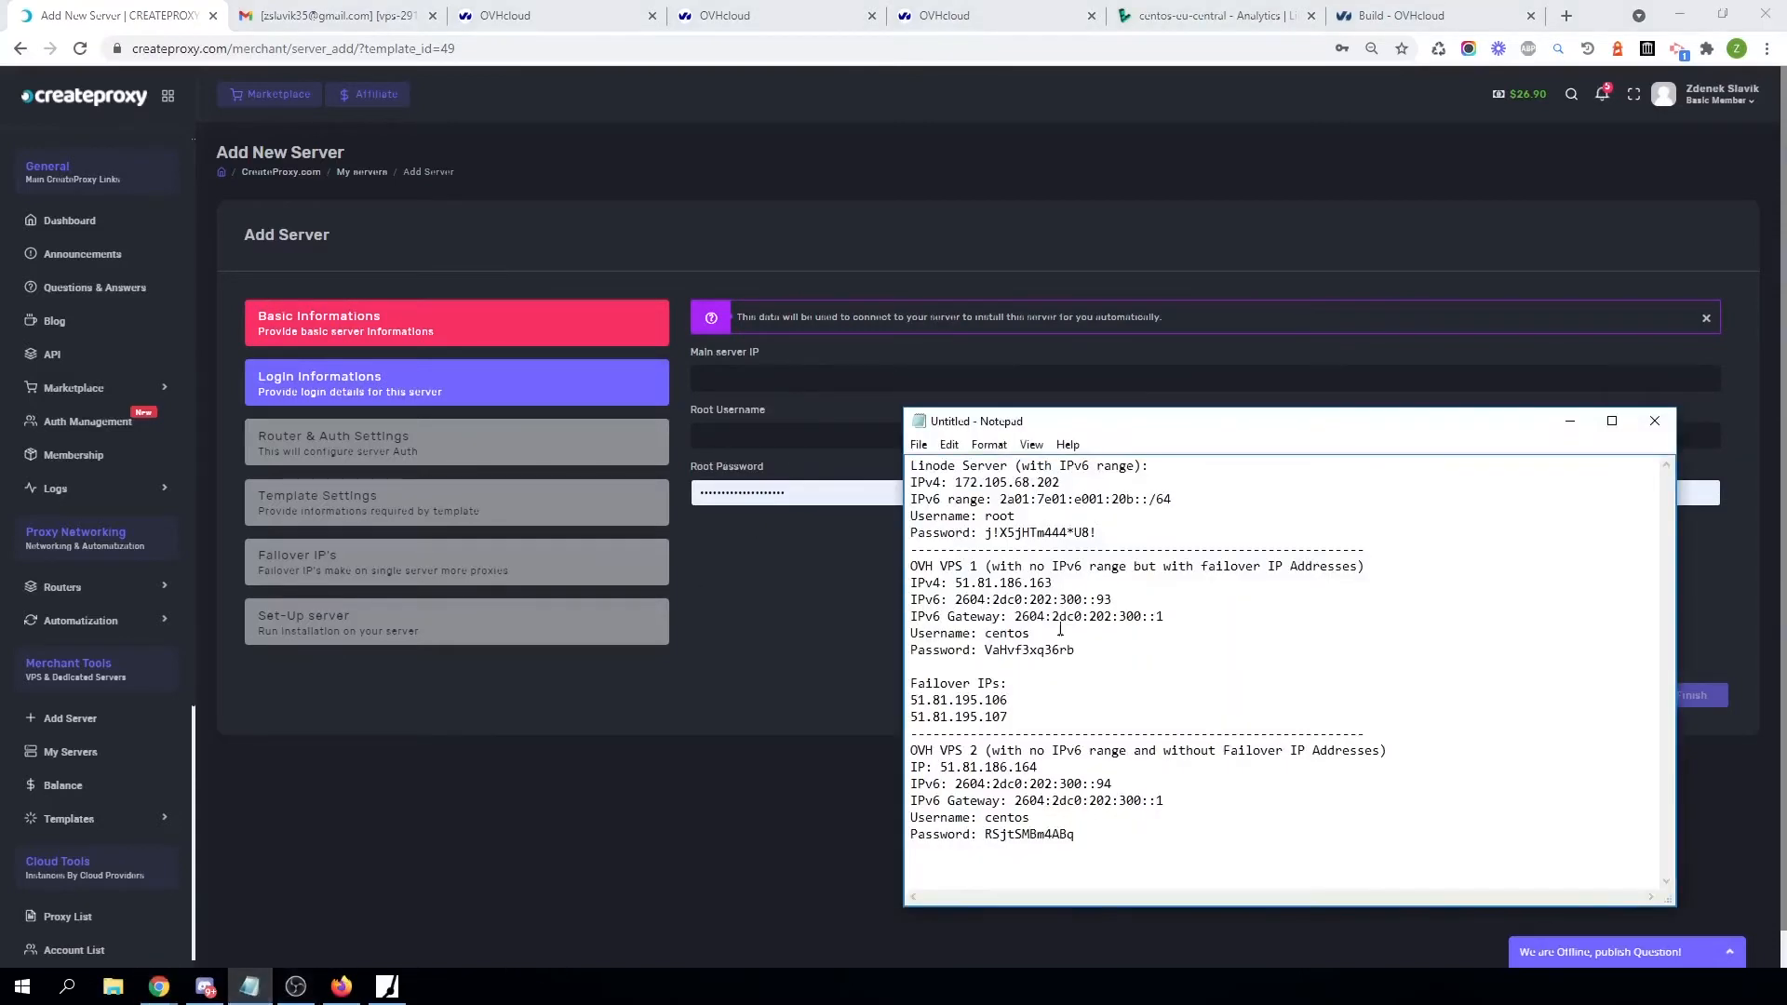
drag(1038, 768, 940, 770)
key(ctrl+c)
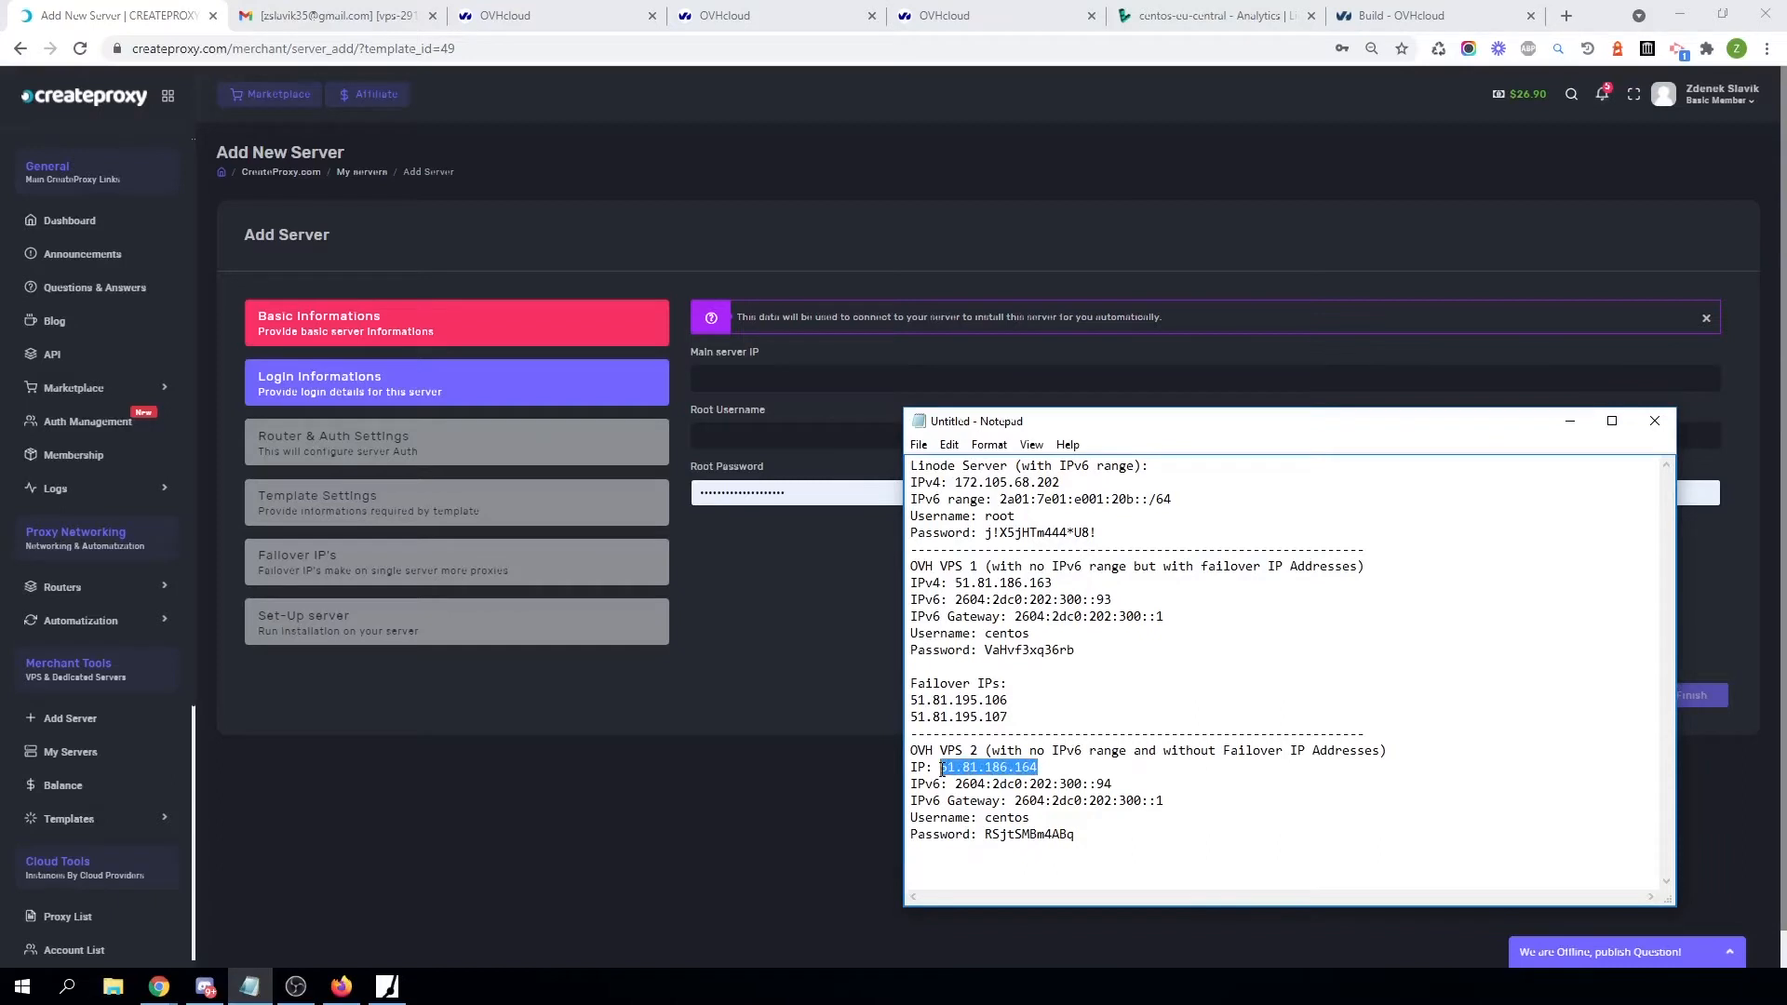
click(731, 372)
key(ctrl+v)
click(959, 672)
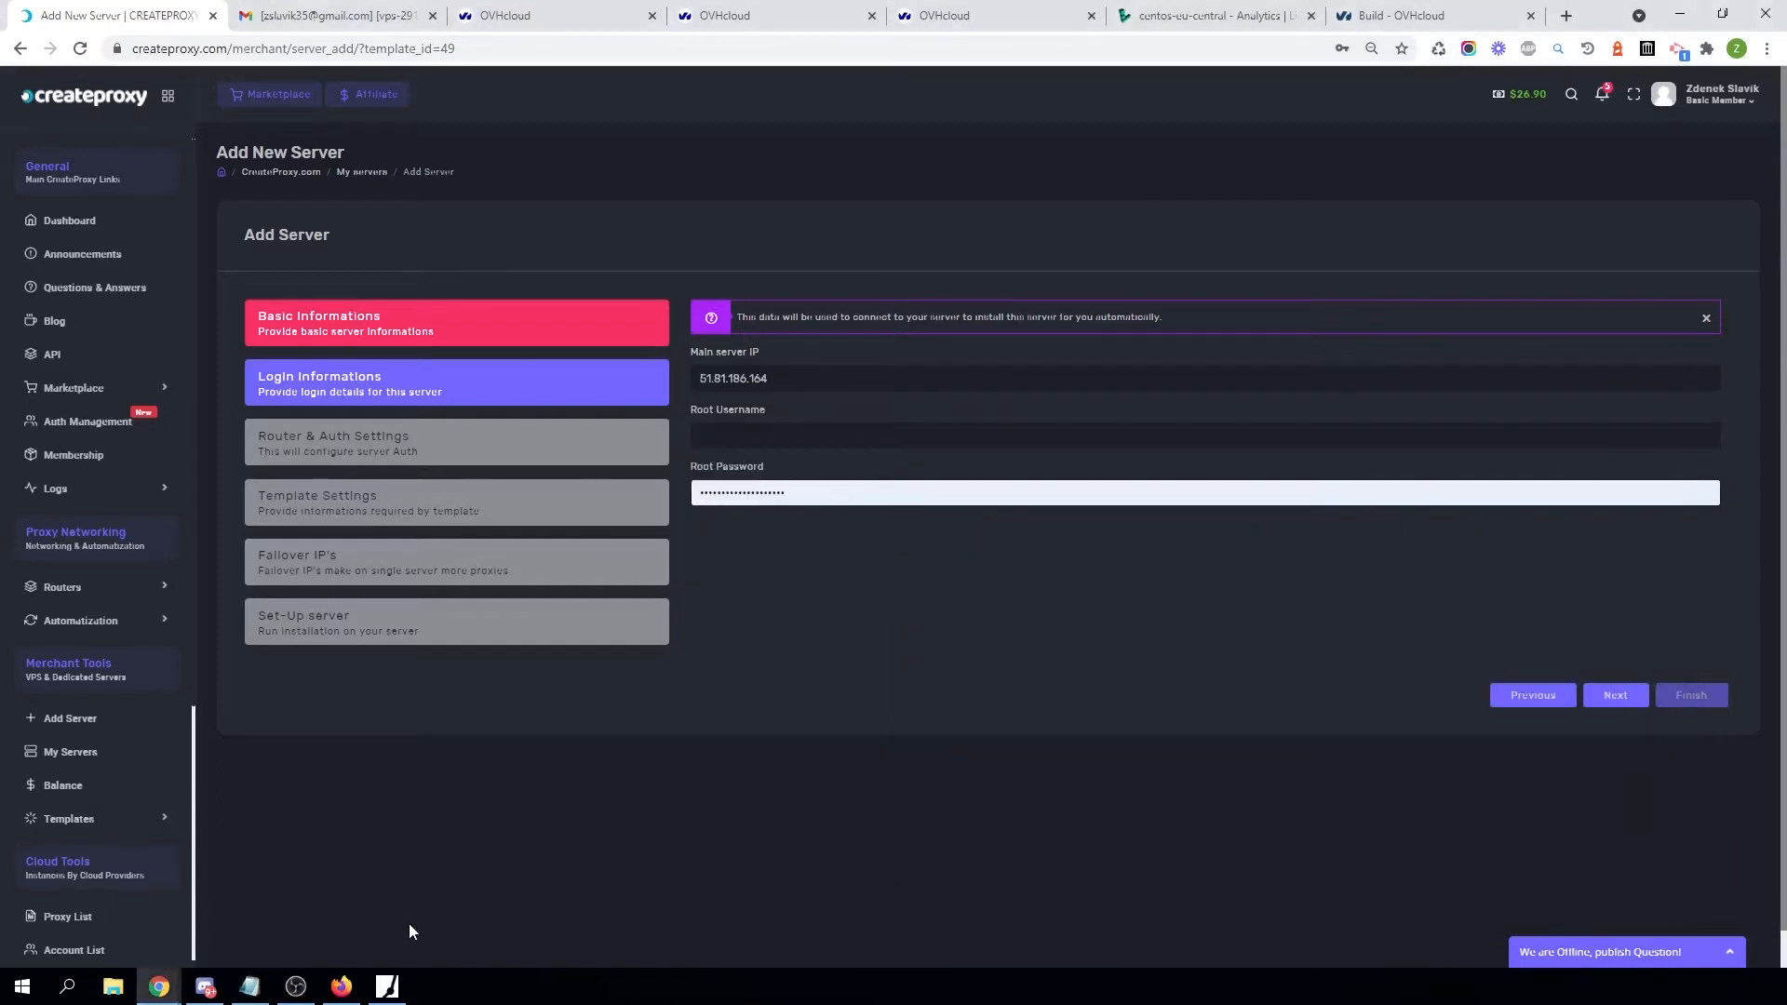
Fill the root username field with centos copied from the notes.
click(243, 992)
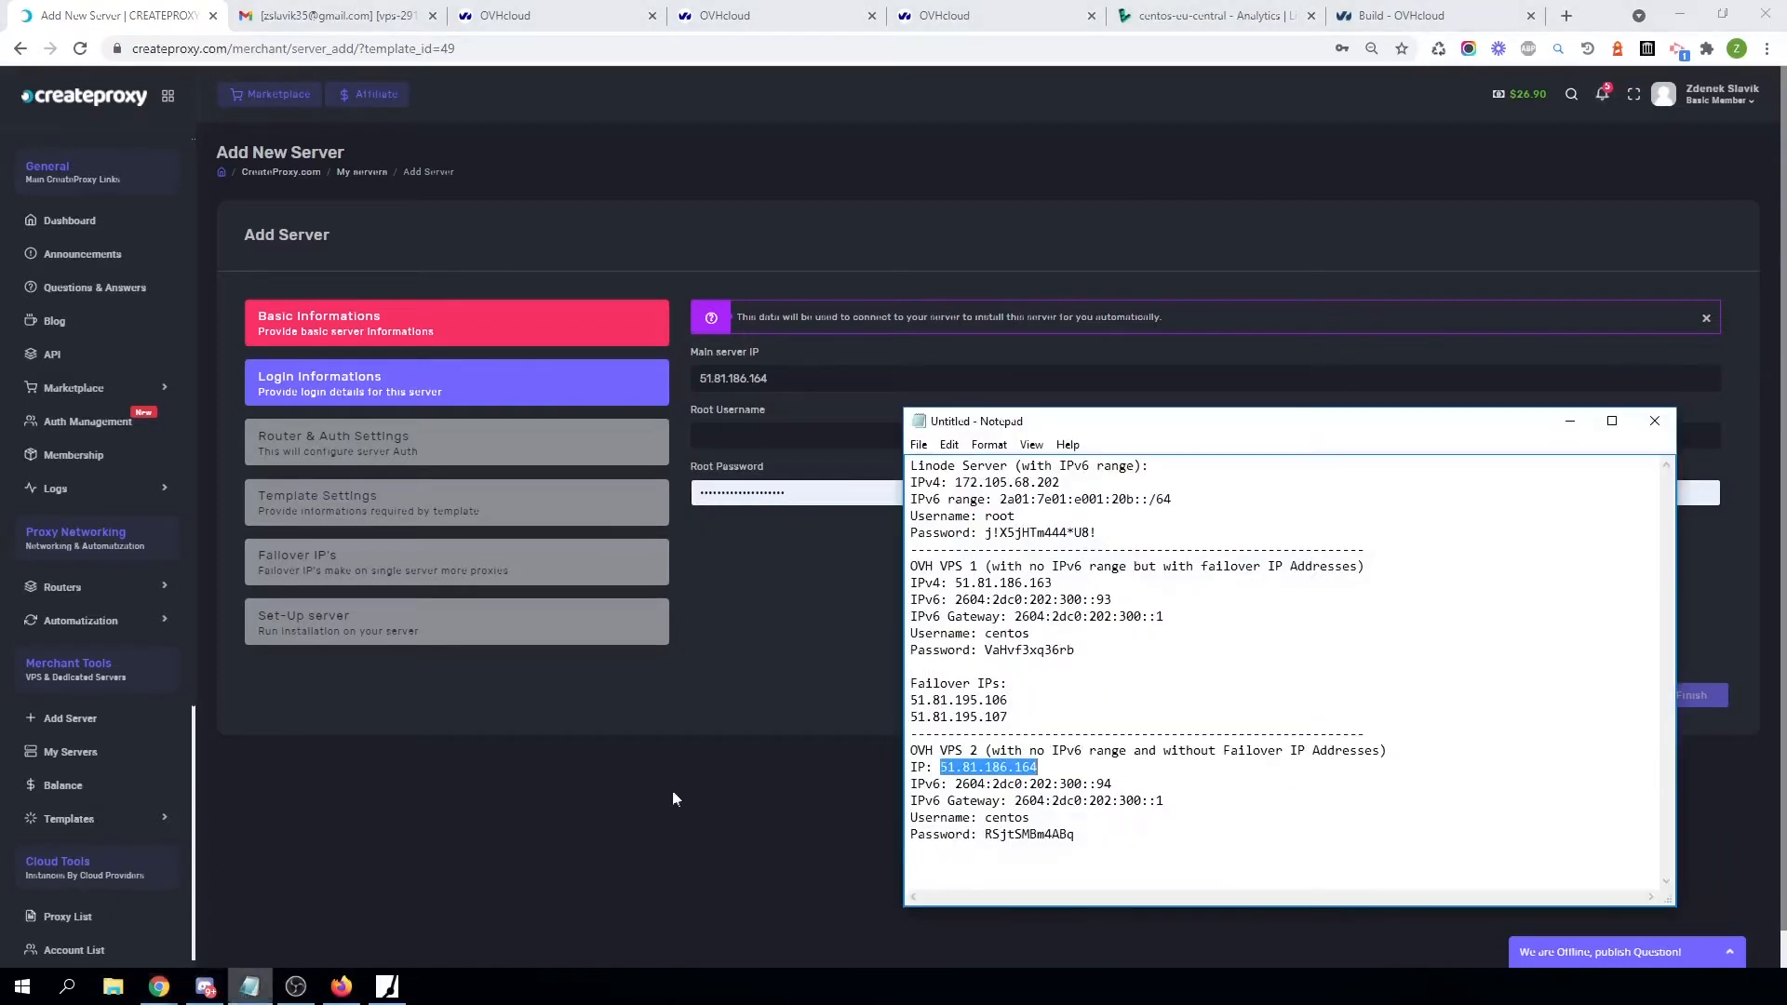
double_click(1013, 817)
key(ctrl+c)
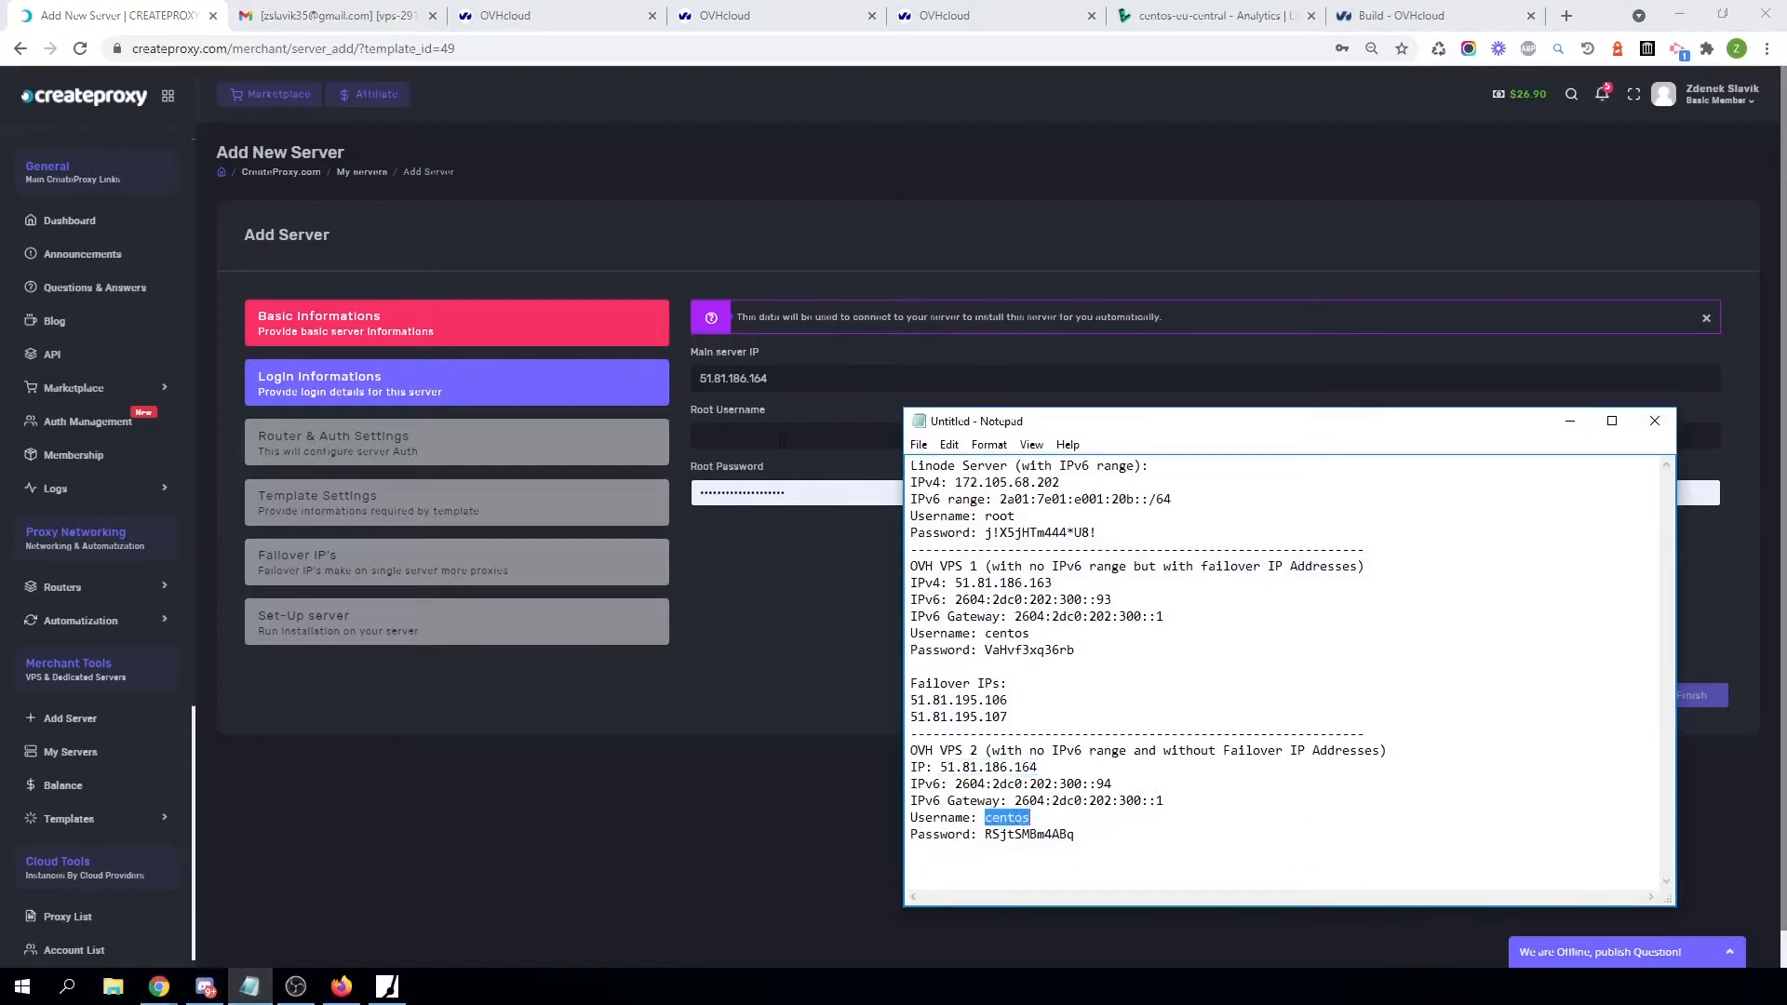
click(782, 436)
key(ctrl+v)
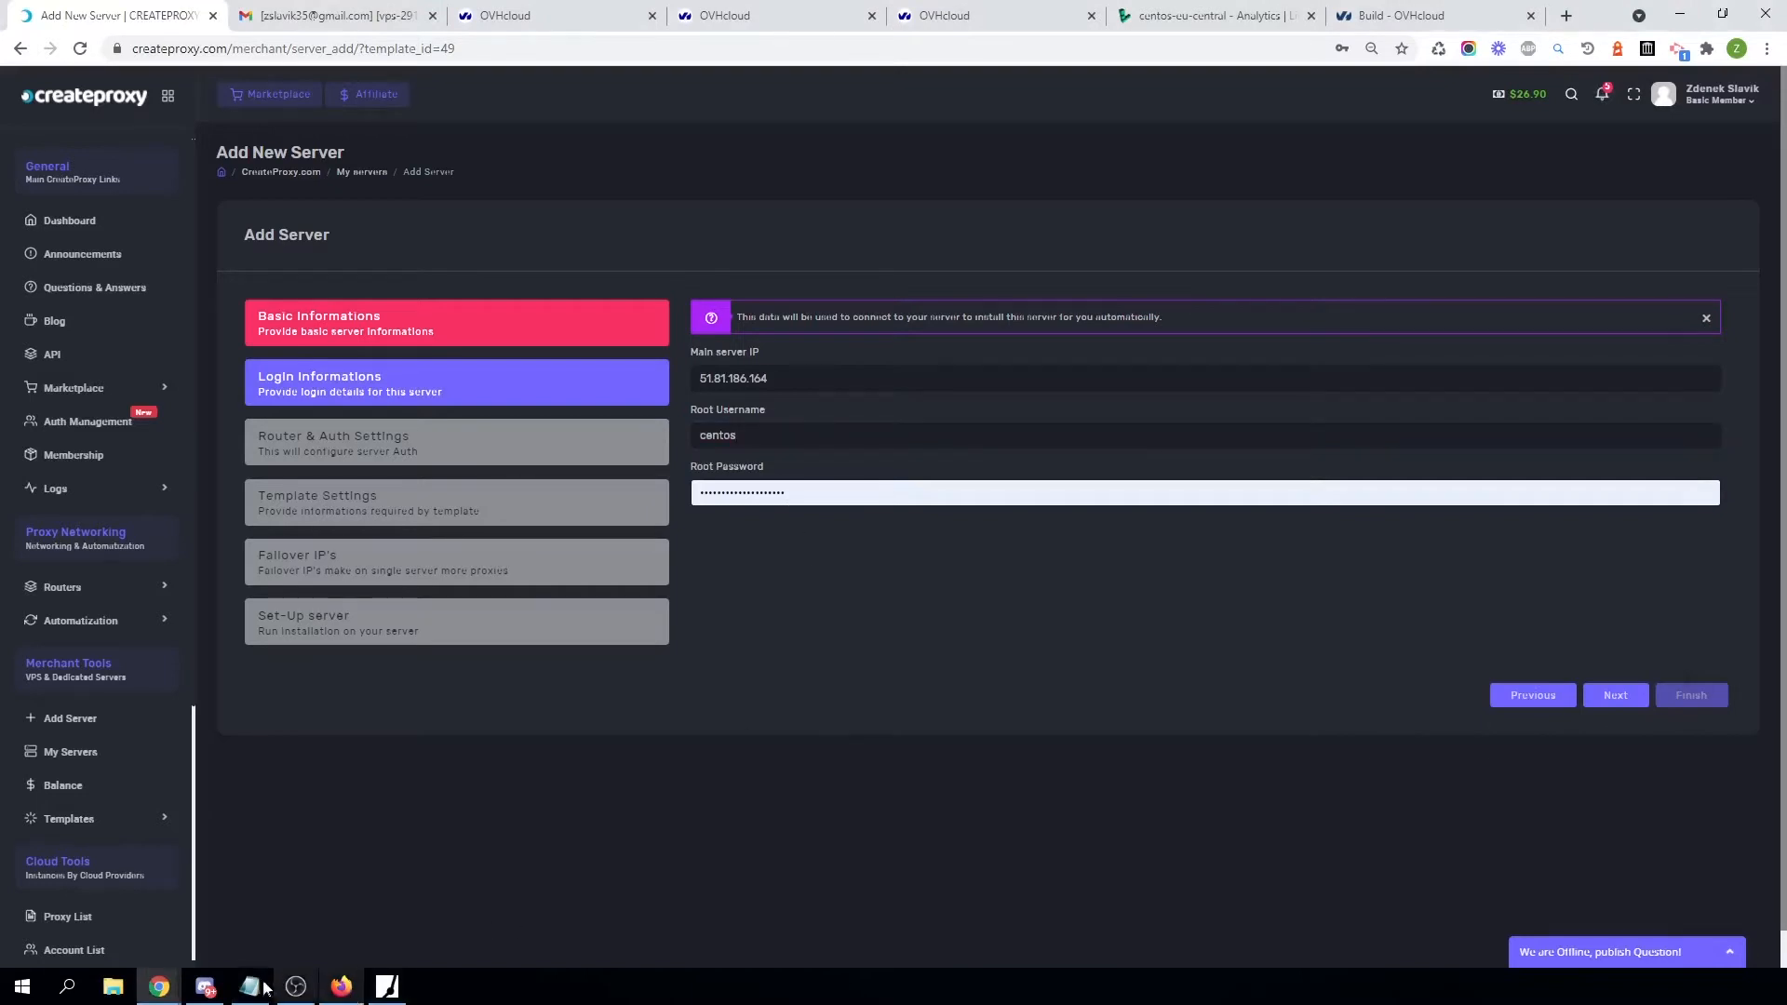
Copy VPS 2's root password from the notes into the Root Password field.
click(251, 987)
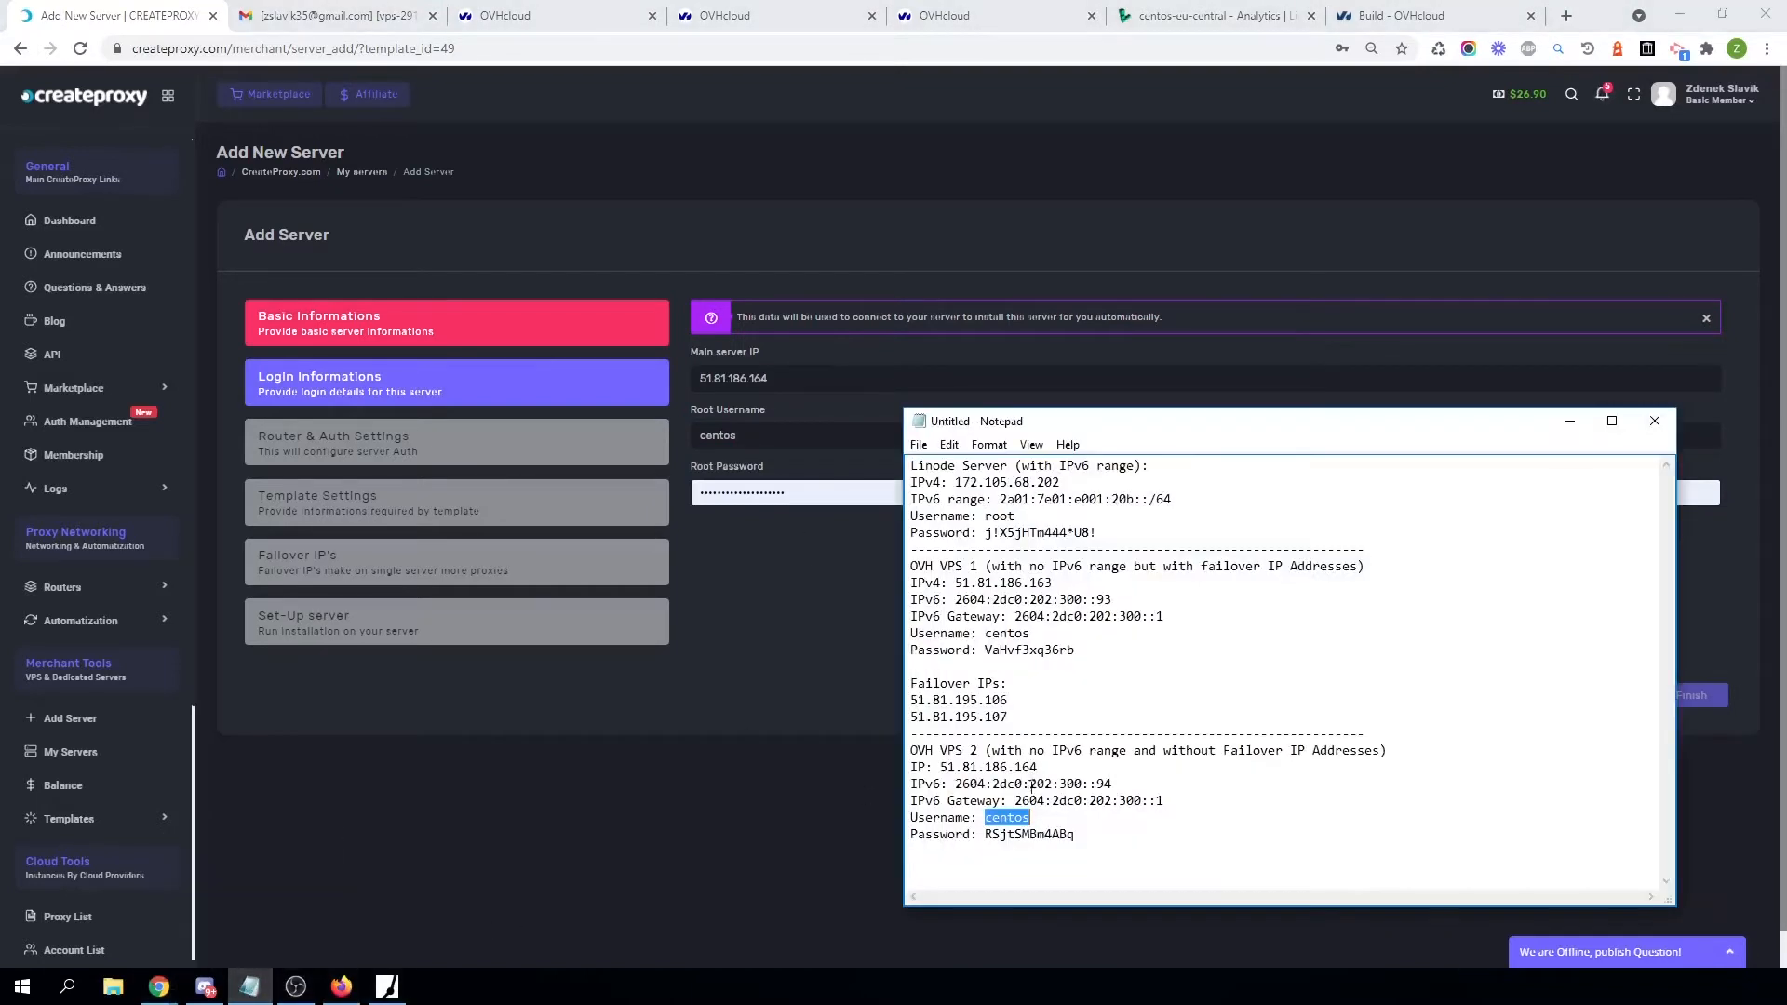
double_click(1069, 841)
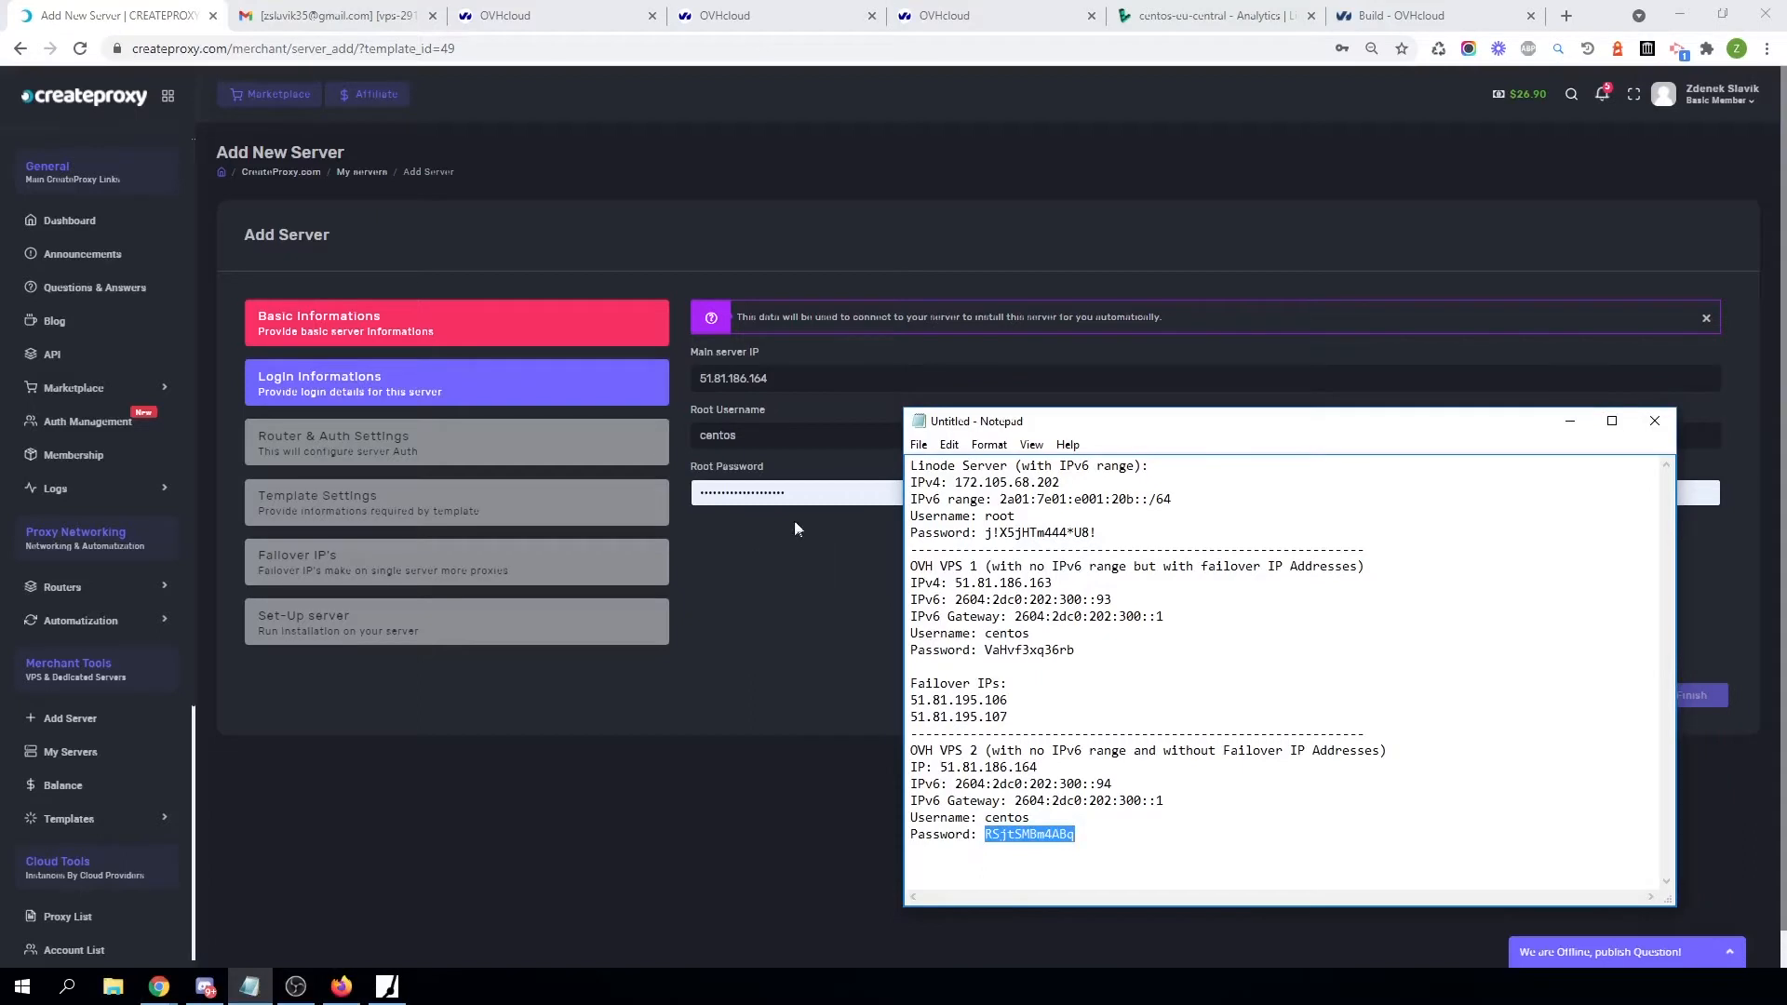
click(764, 495)
key(ctrl+v)
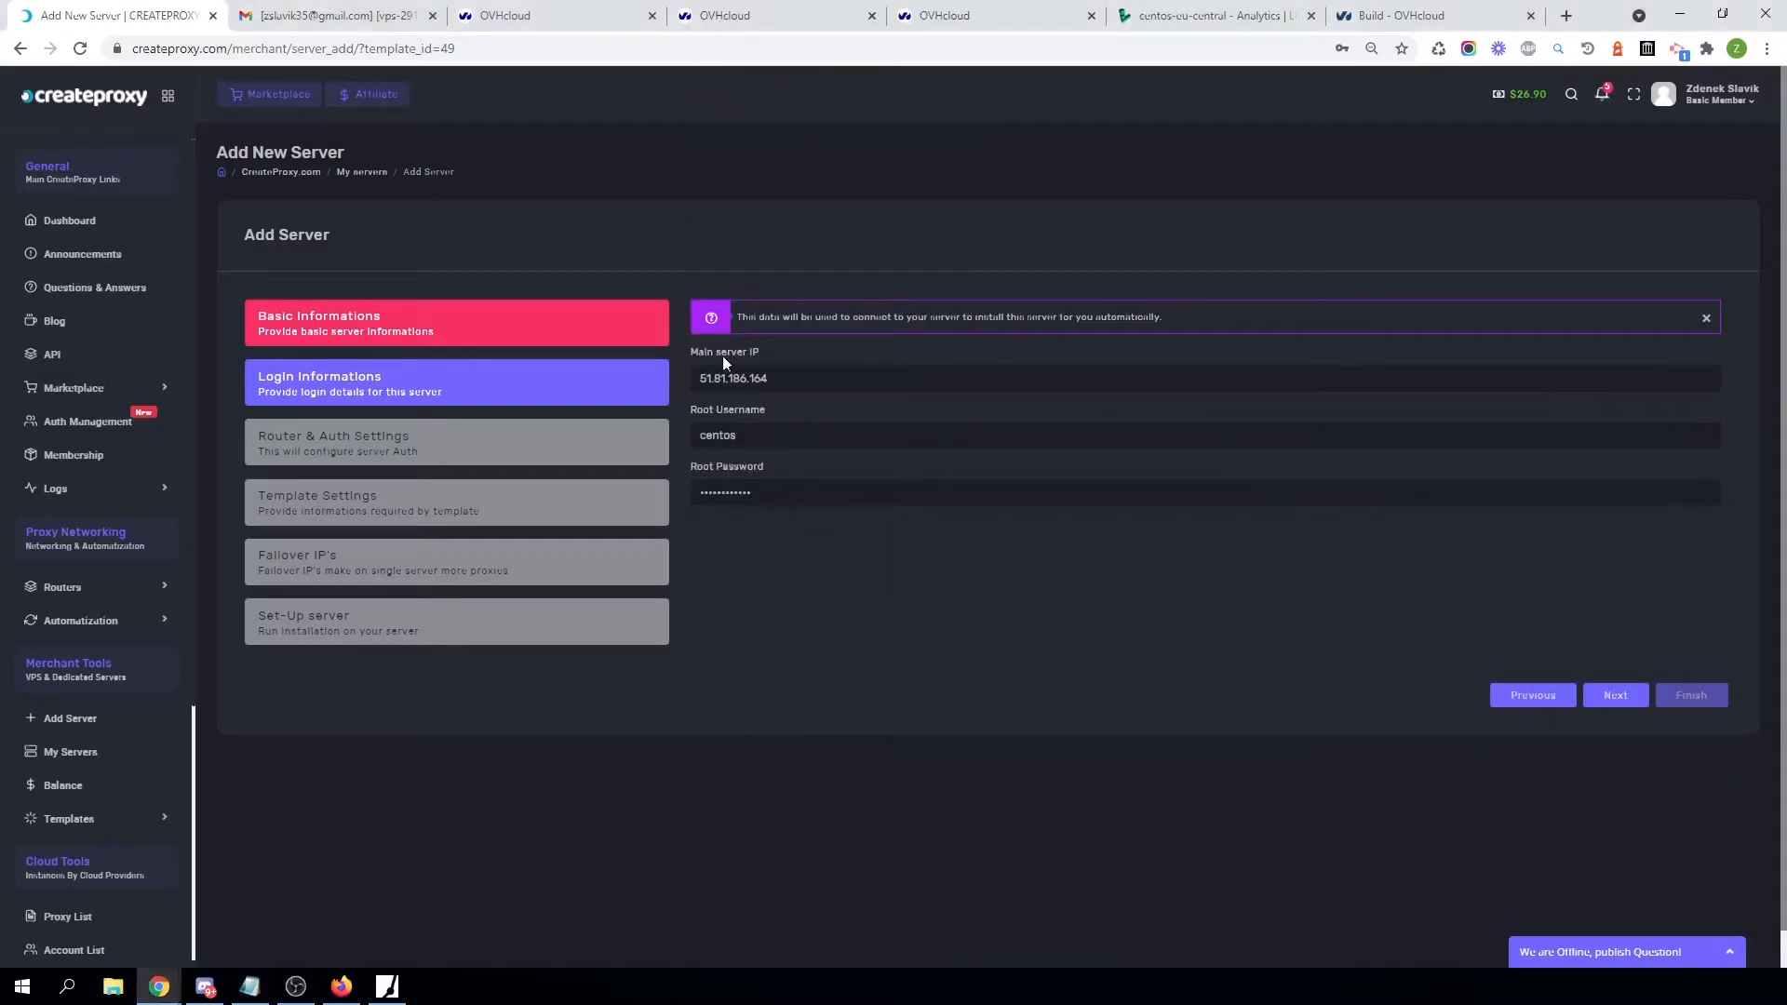
Skip past Login Informations and Router & Auth Settings, leaving authorized IPs empty.
click(1614, 695)
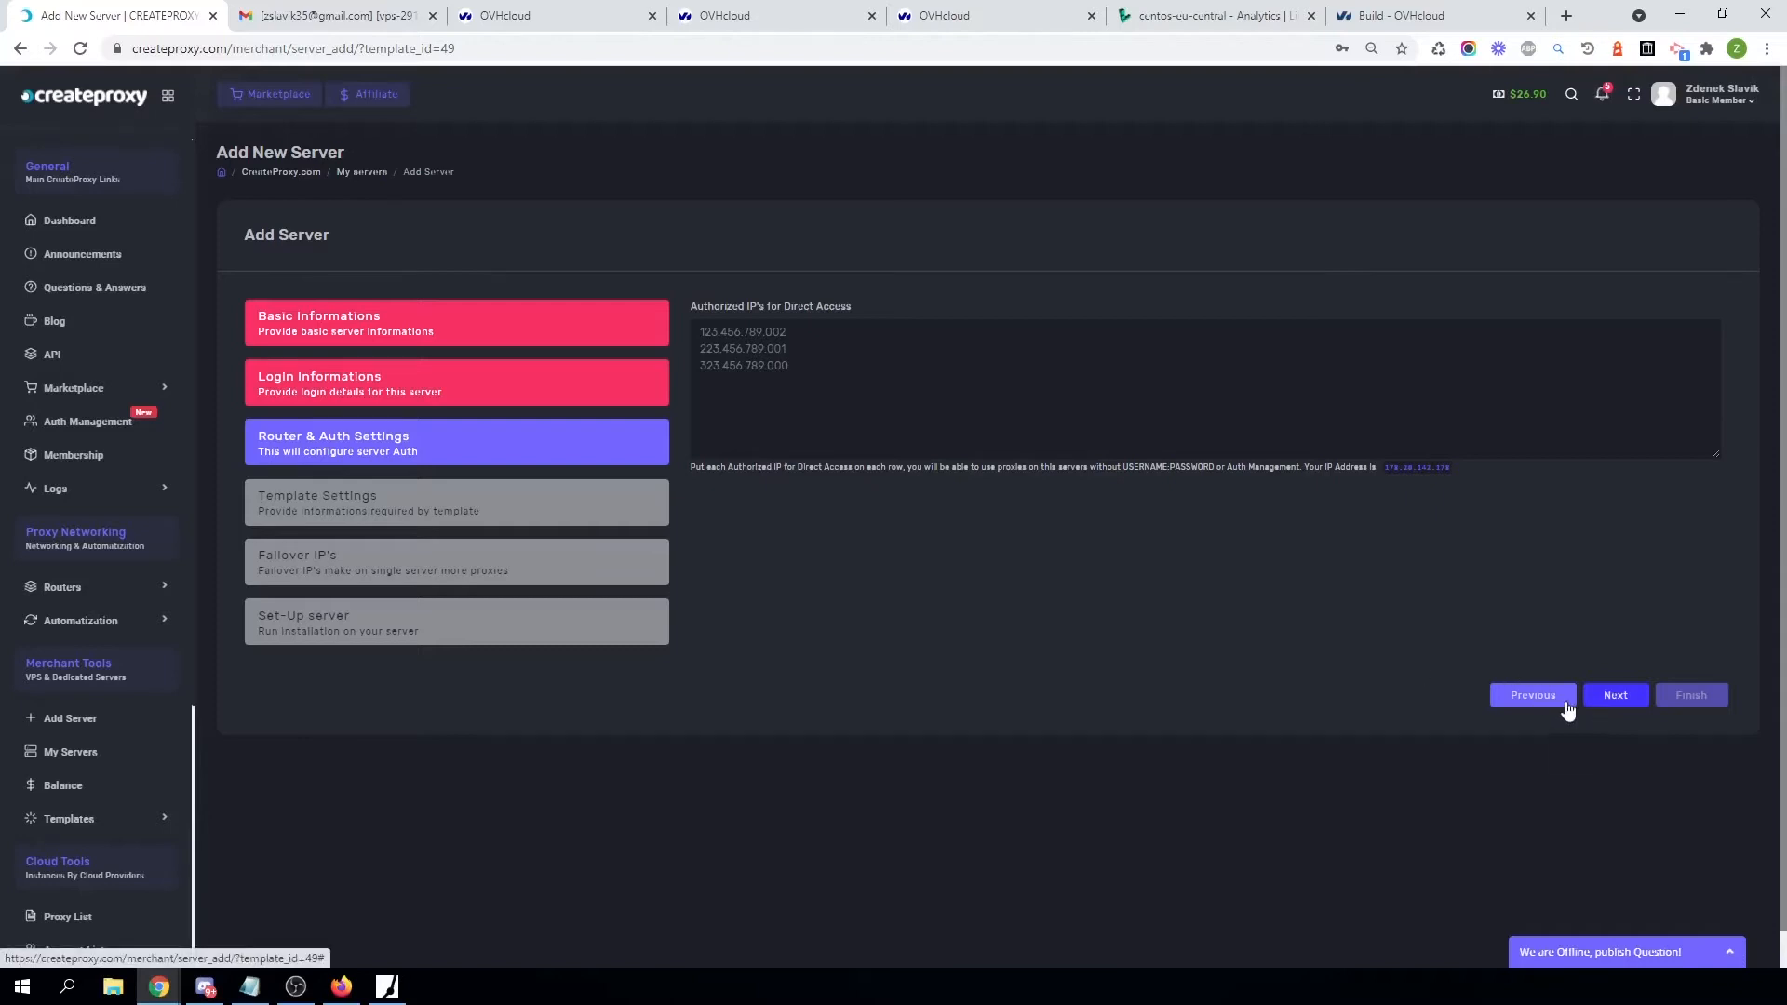
click(1600, 707)
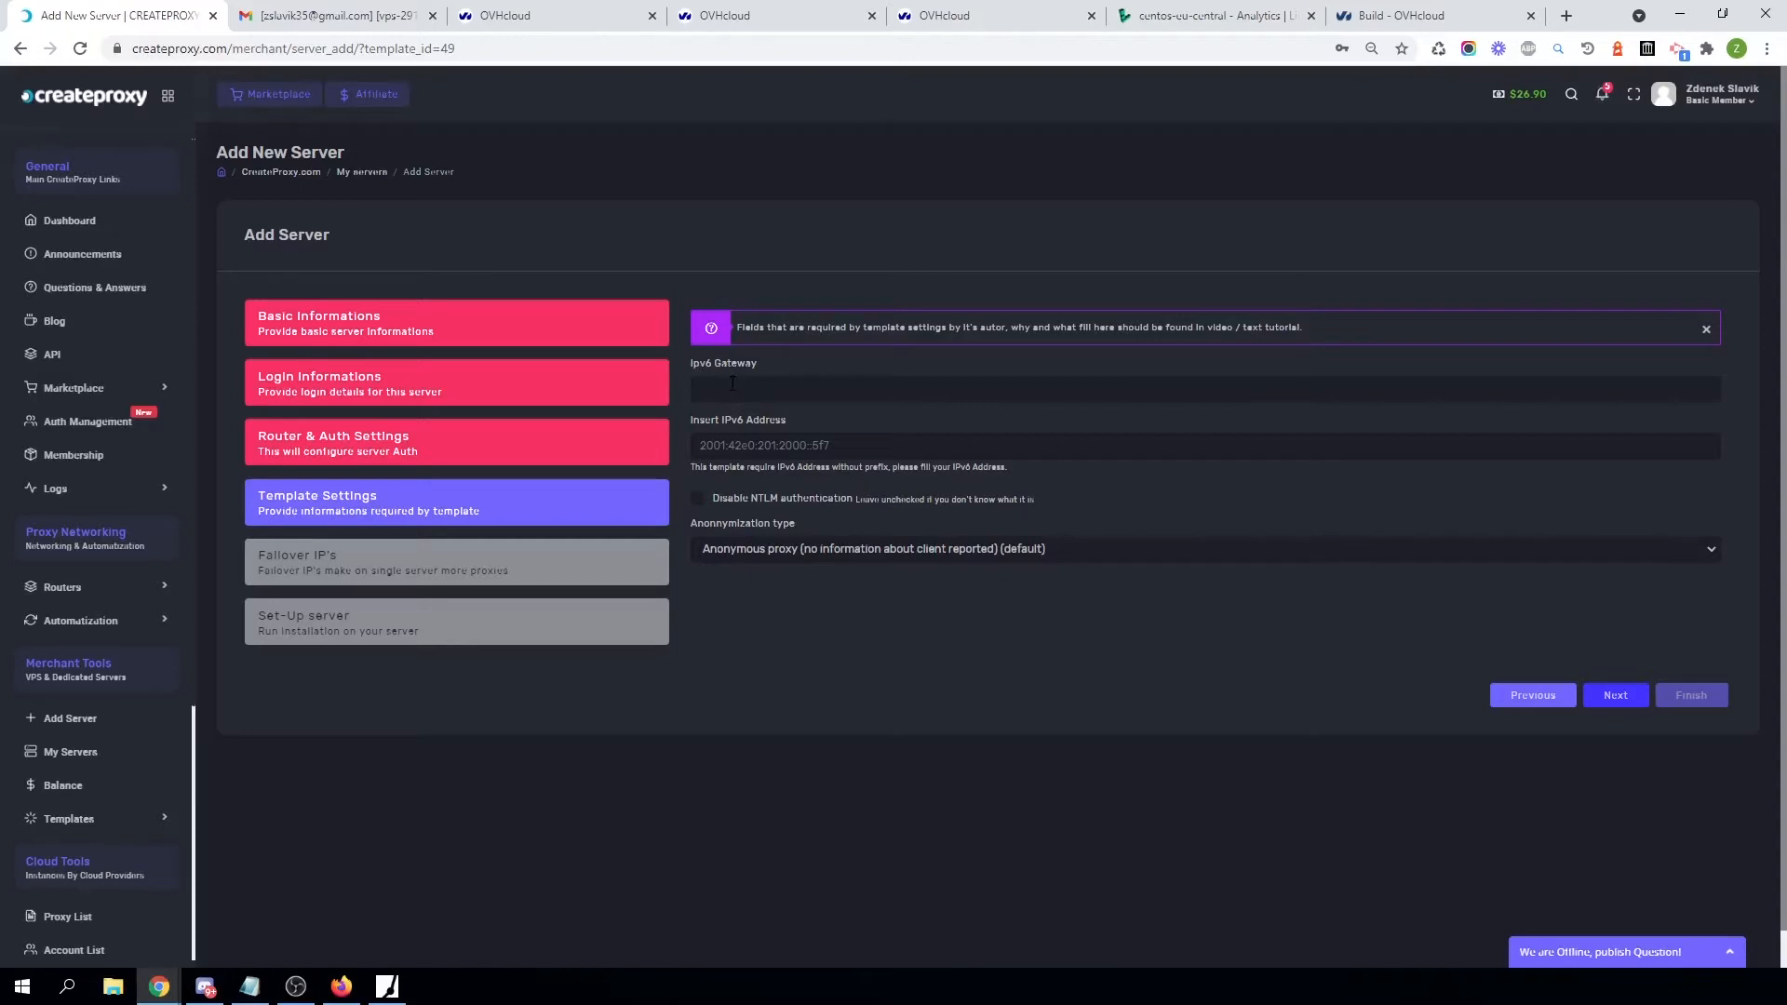
Copy IPv6 gateway 2604:2dc0:202:300::1 from the notes into the Ipv6 Gateway field.
click(250, 986)
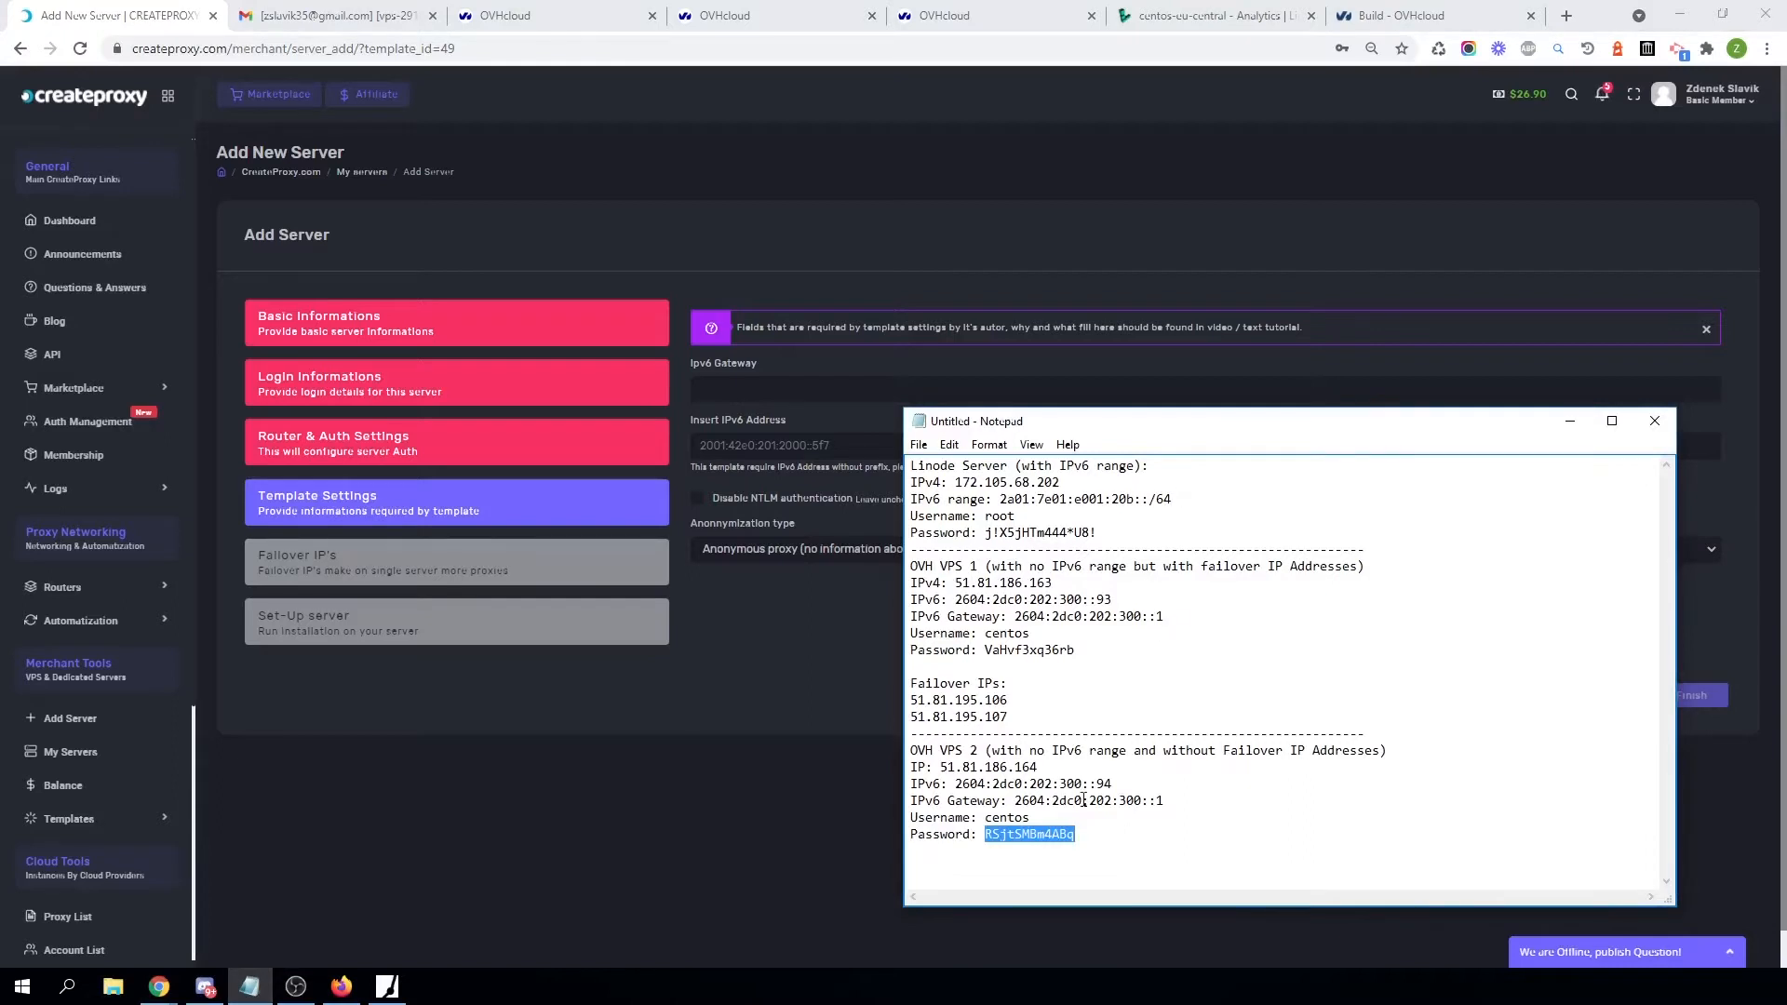
drag(1166, 801, 1017, 808)
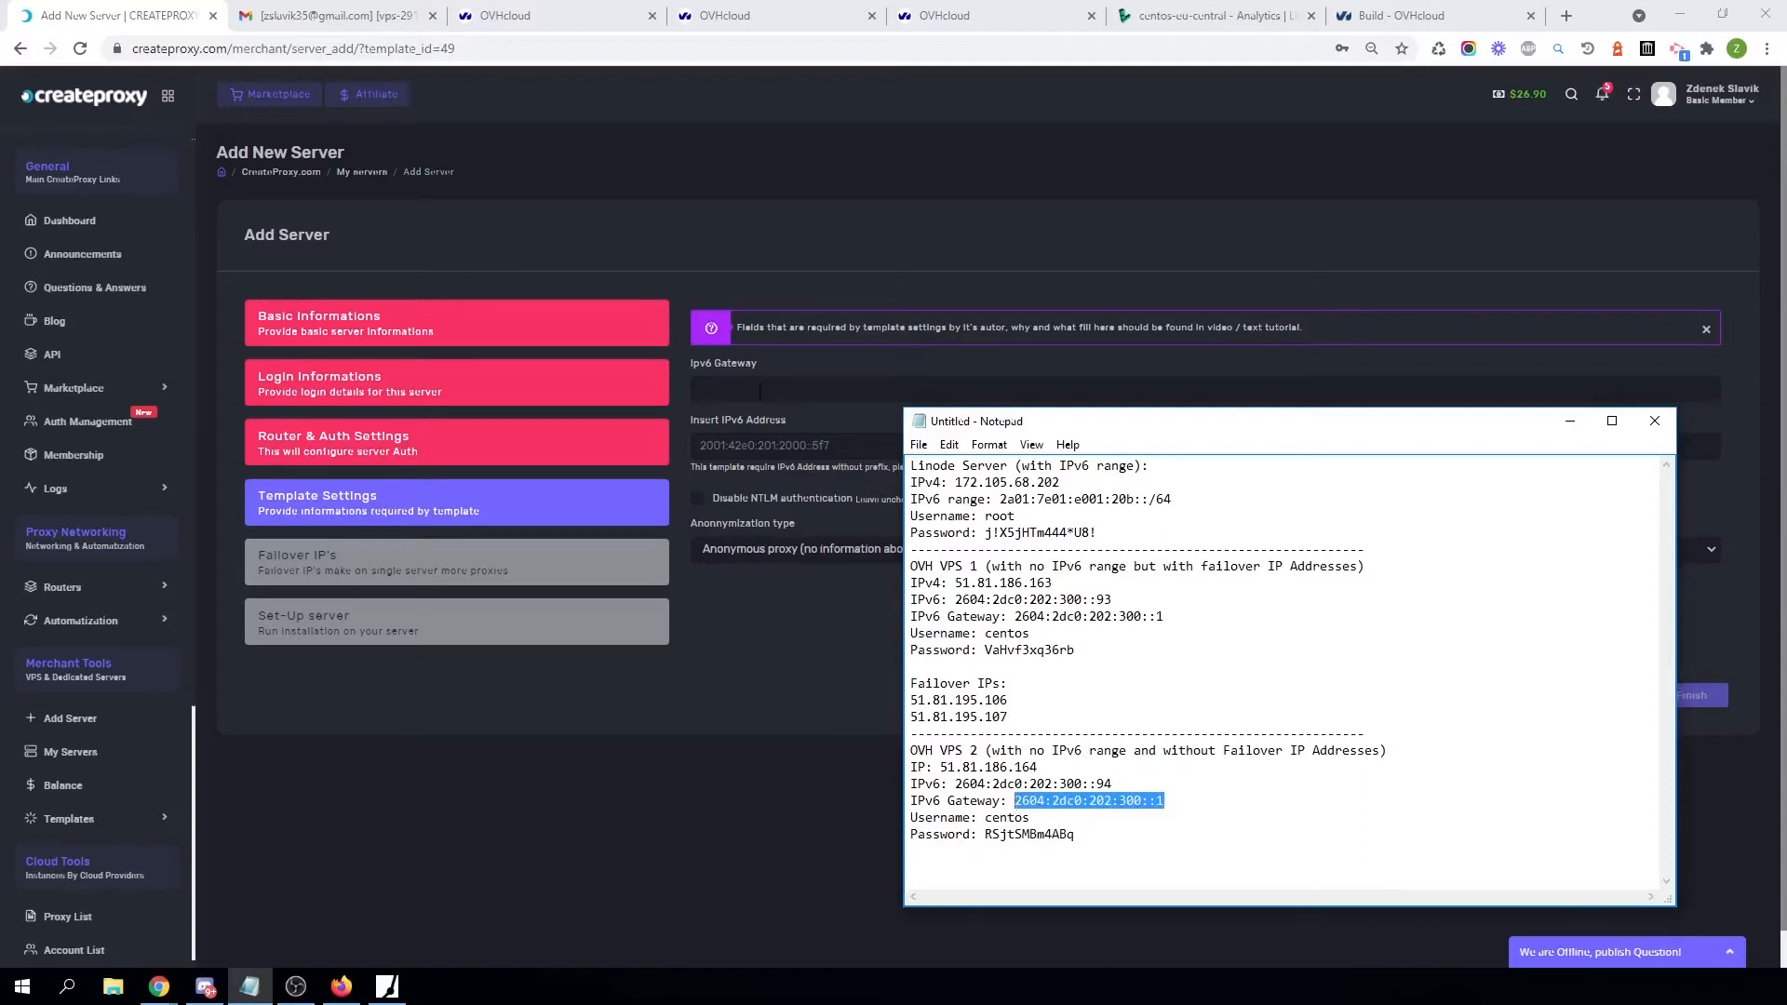
key(ctrl+c)
click(760, 392)
key(ctrl+v)
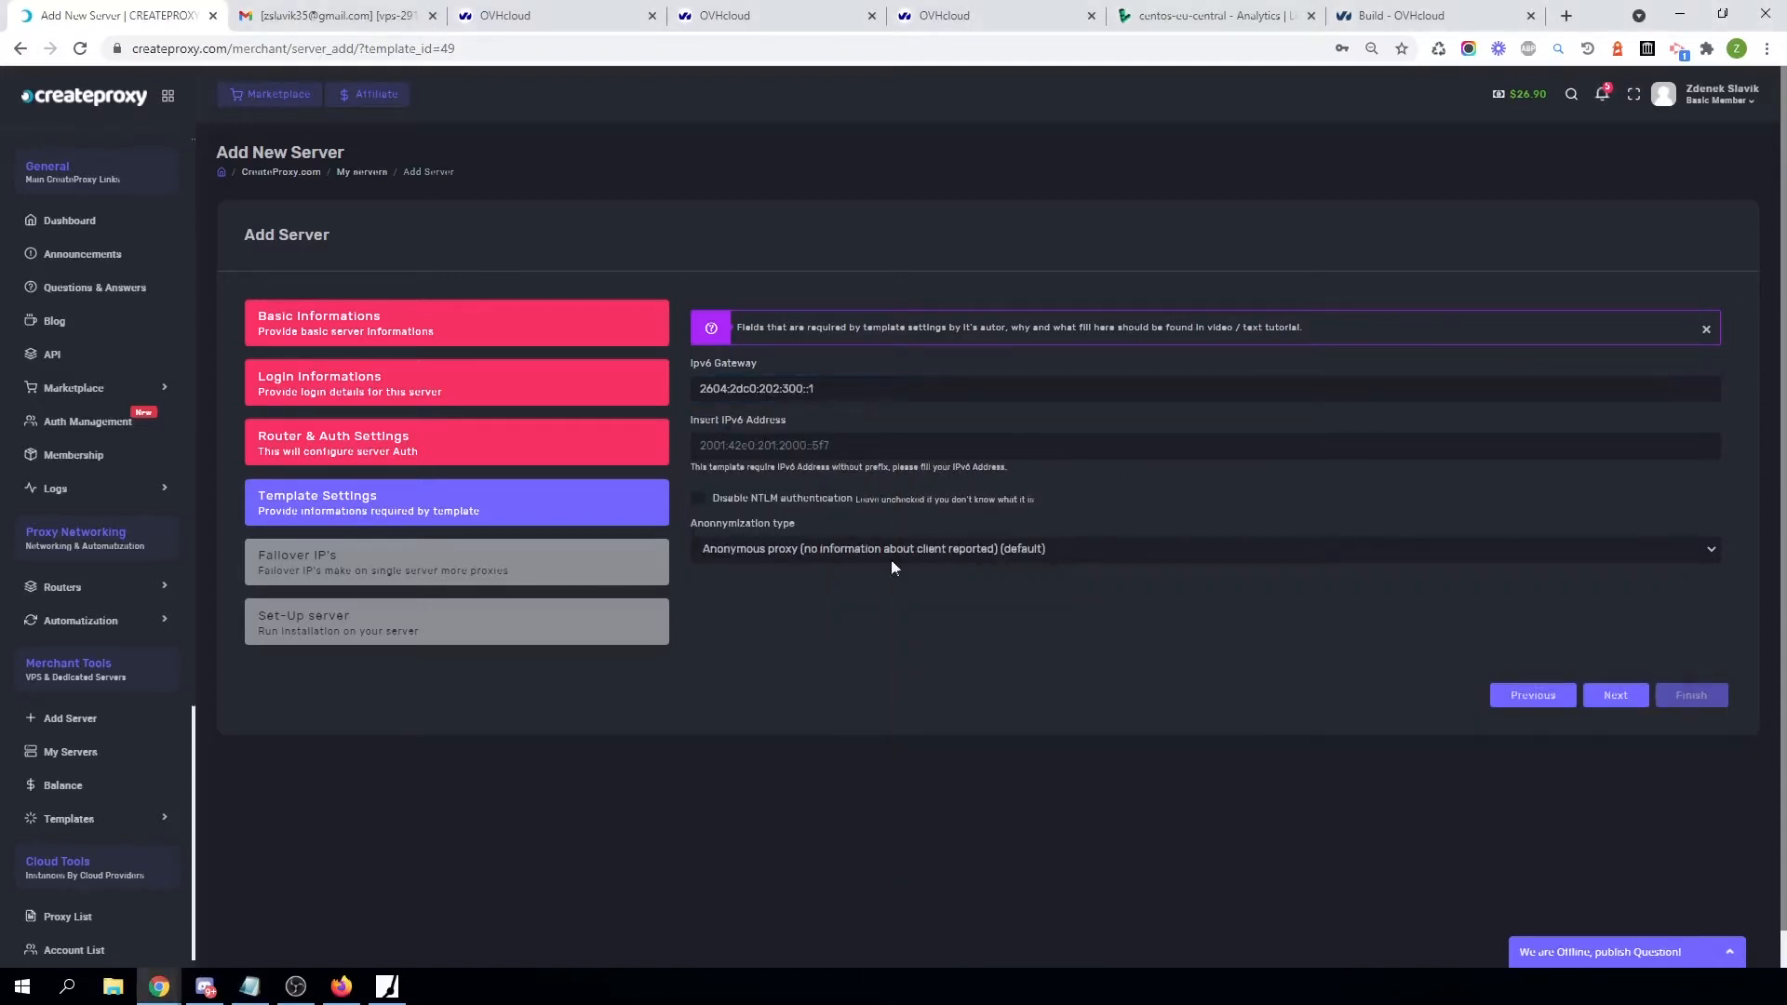
Fill IPv6 address 2604:2dc0:202:300::94 from the notes and continue to failover IPs.
click(249, 987)
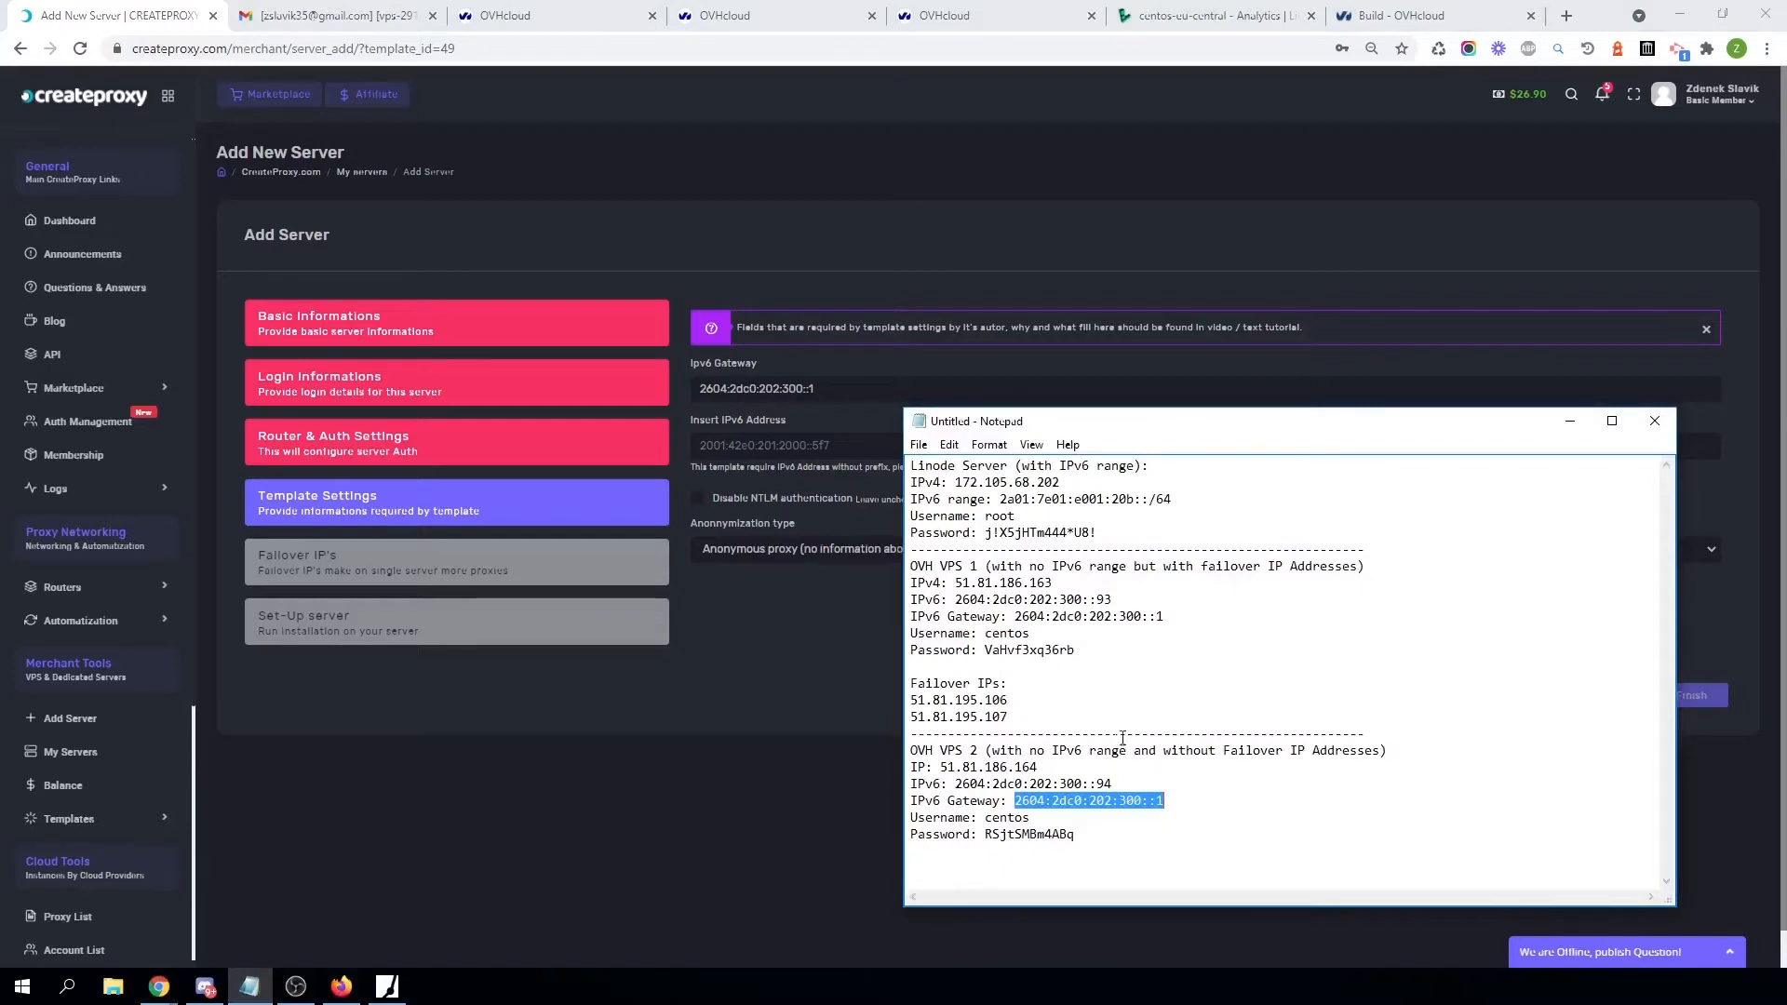
drag(1121, 785, 954, 785)
key(ctrl+c)
click(791, 445)
key(ctrl+v)
click(745, 589)
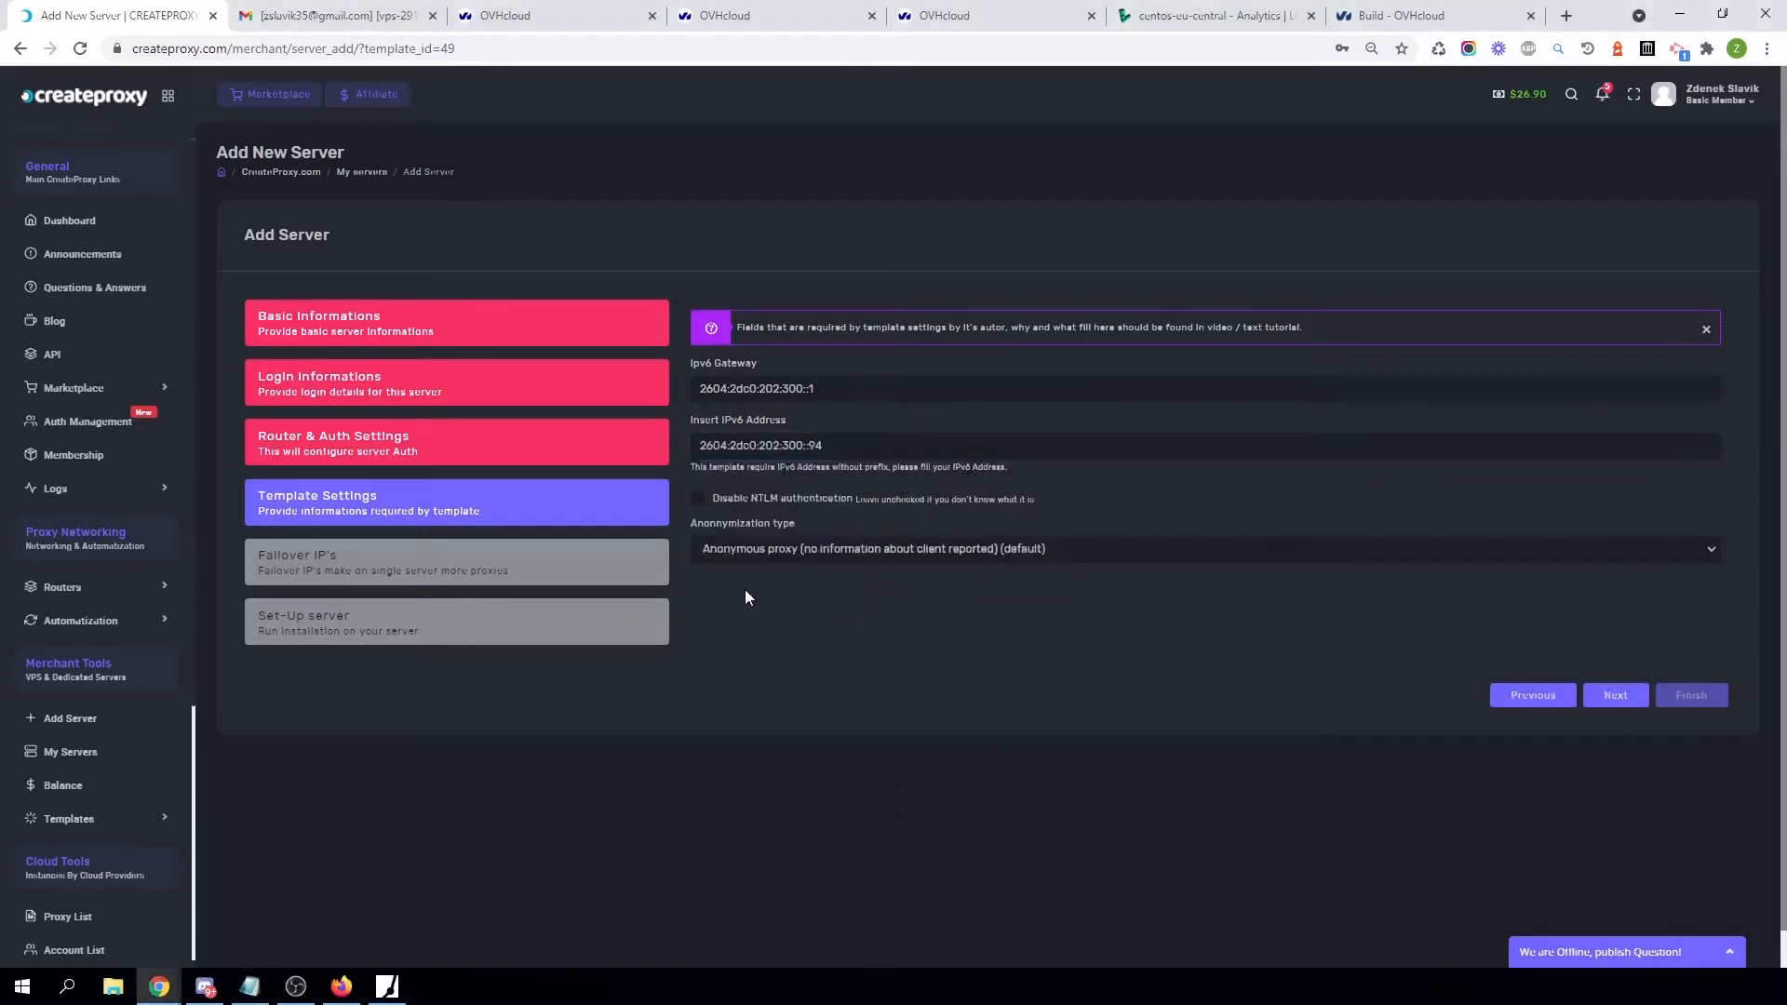
click(1615, 695)
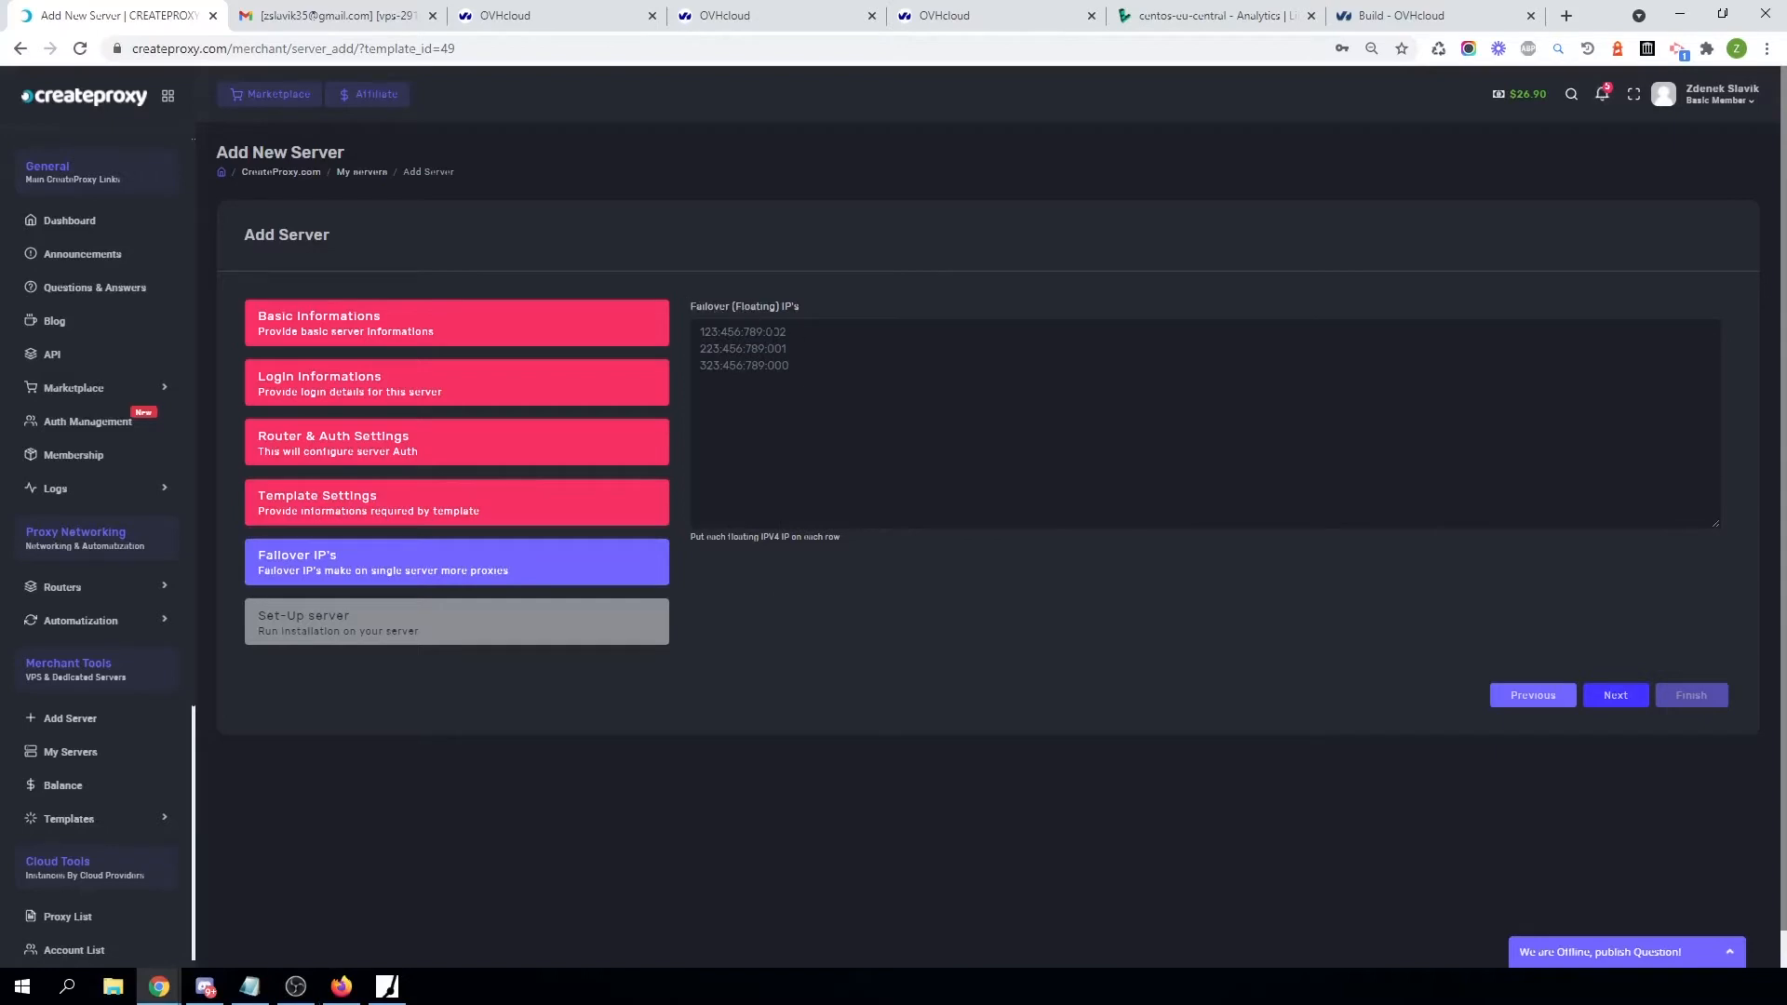
Skip failover IPs, agree to all terms, and finish installing the VPS 2 server.
click(1589, 699)
click(697, 646)
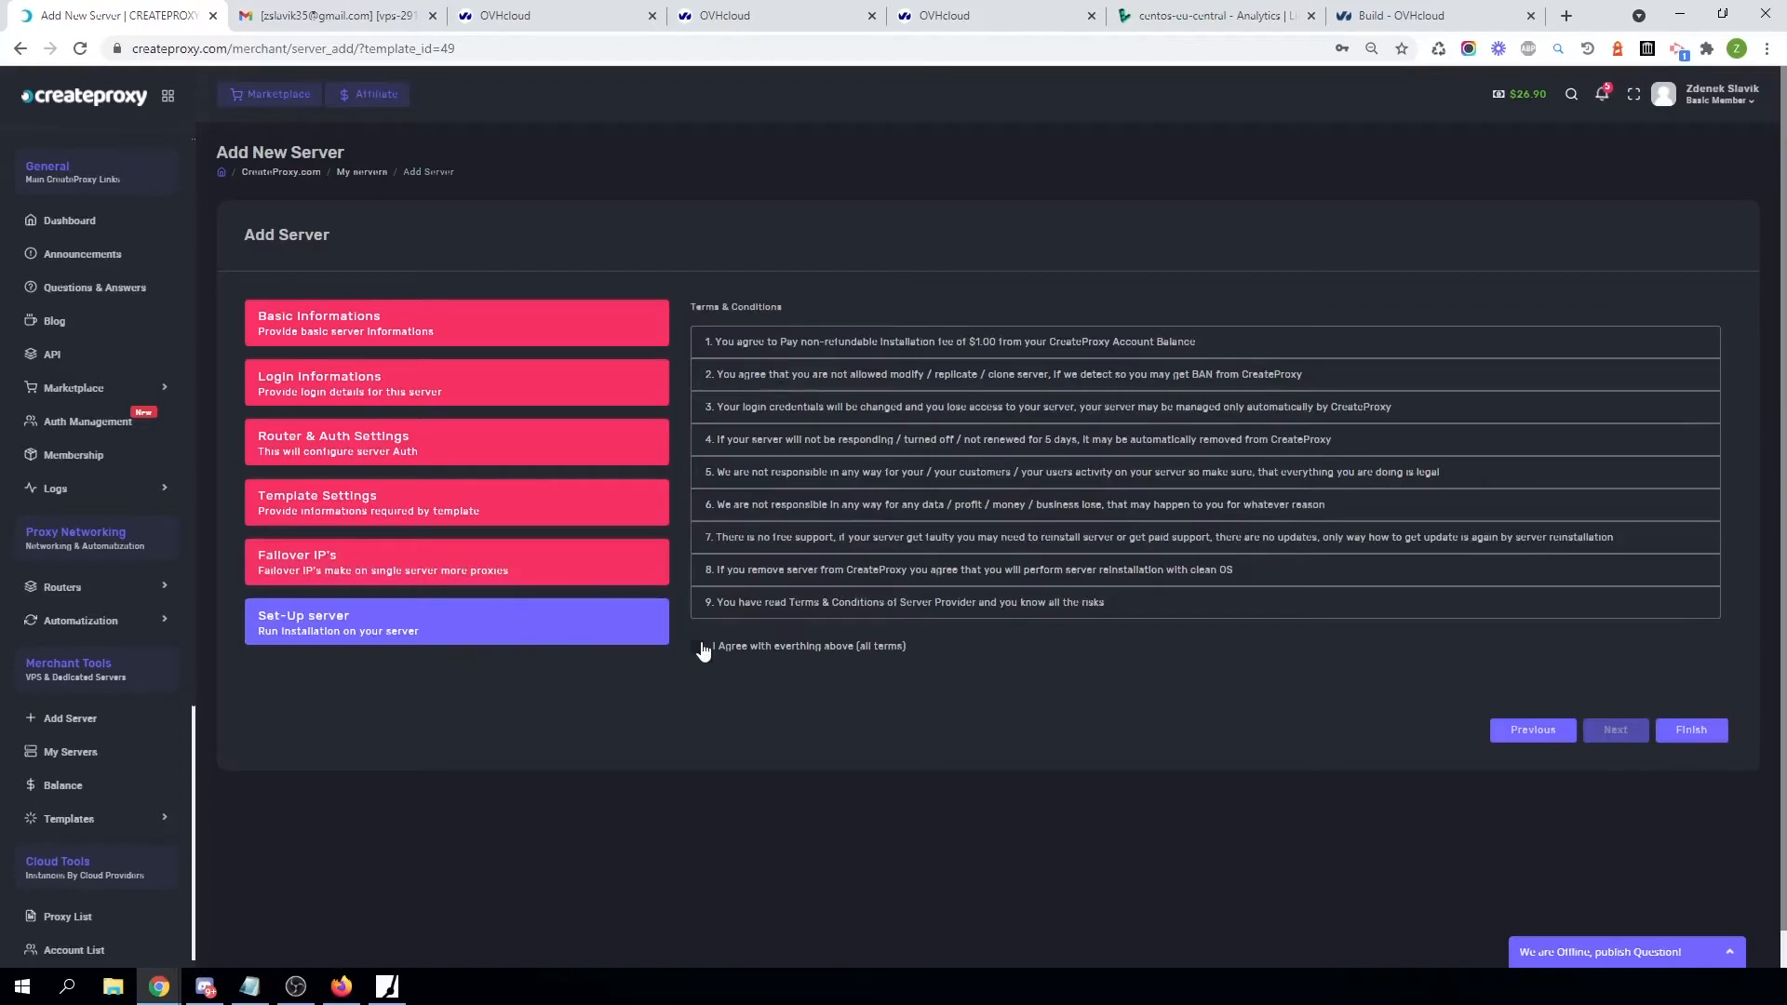
click(1706, 742)
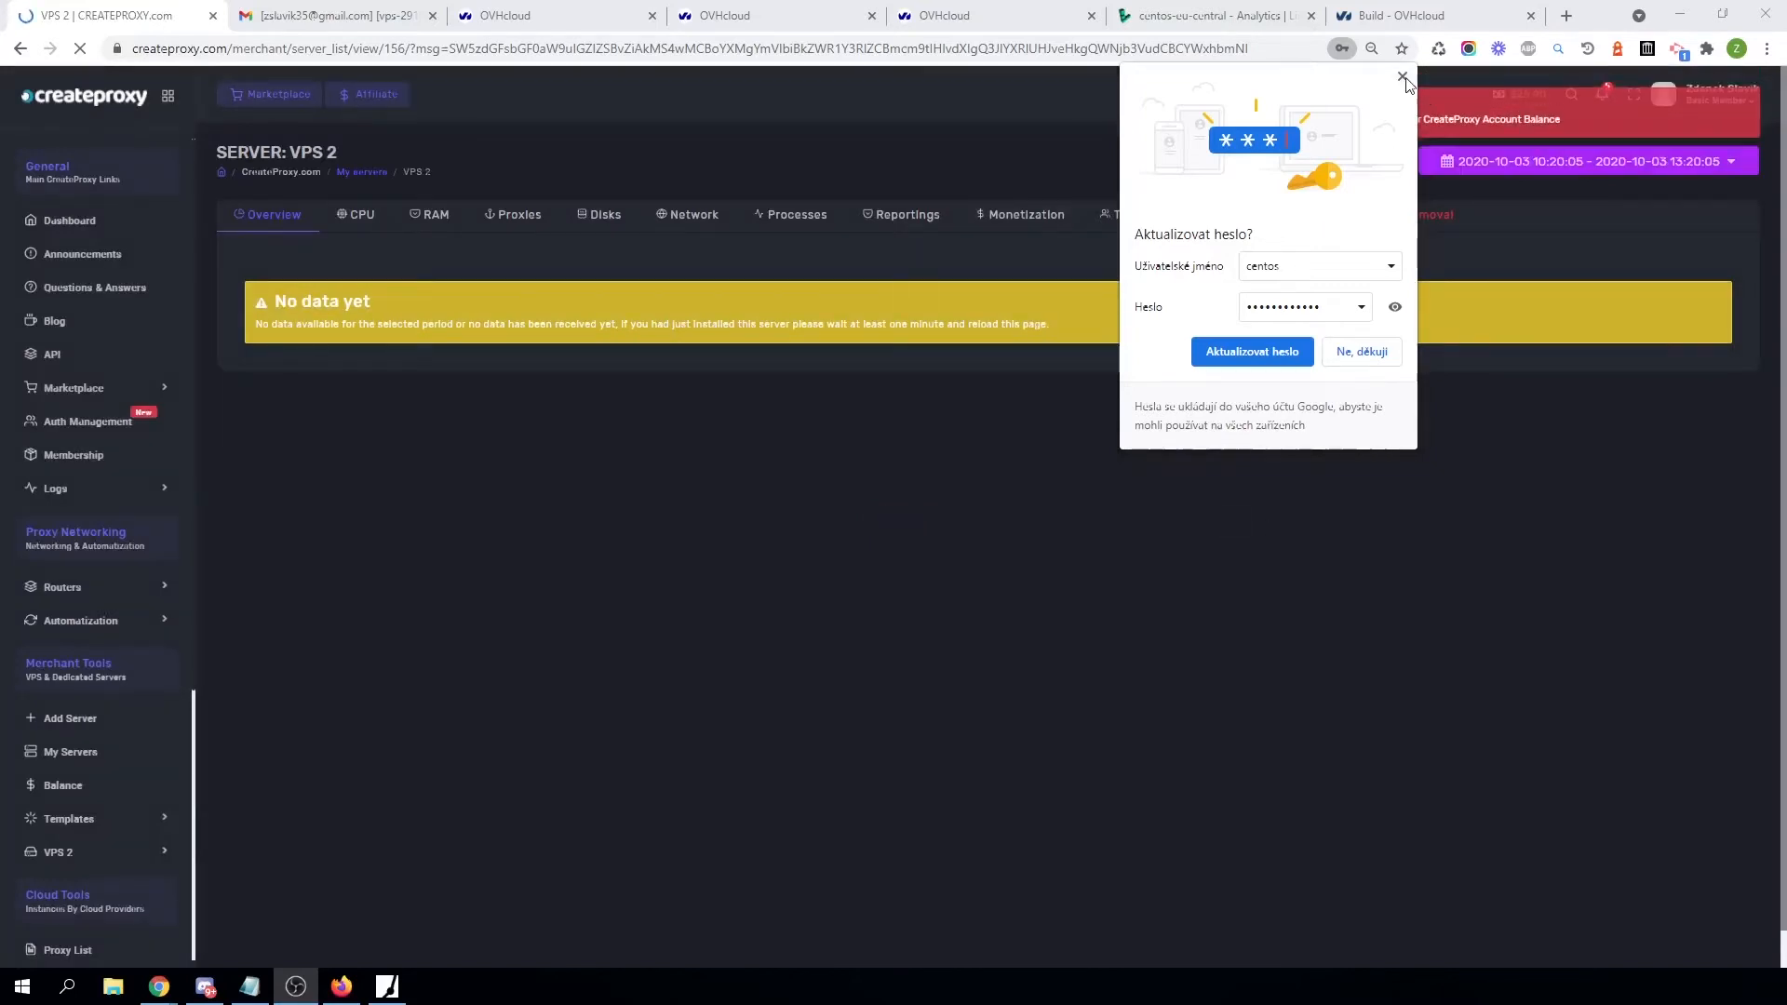
Dismiss the password prompt and reload VPS 2's overview to review SFTP, disk and uptime stats.
click(1402, 77)
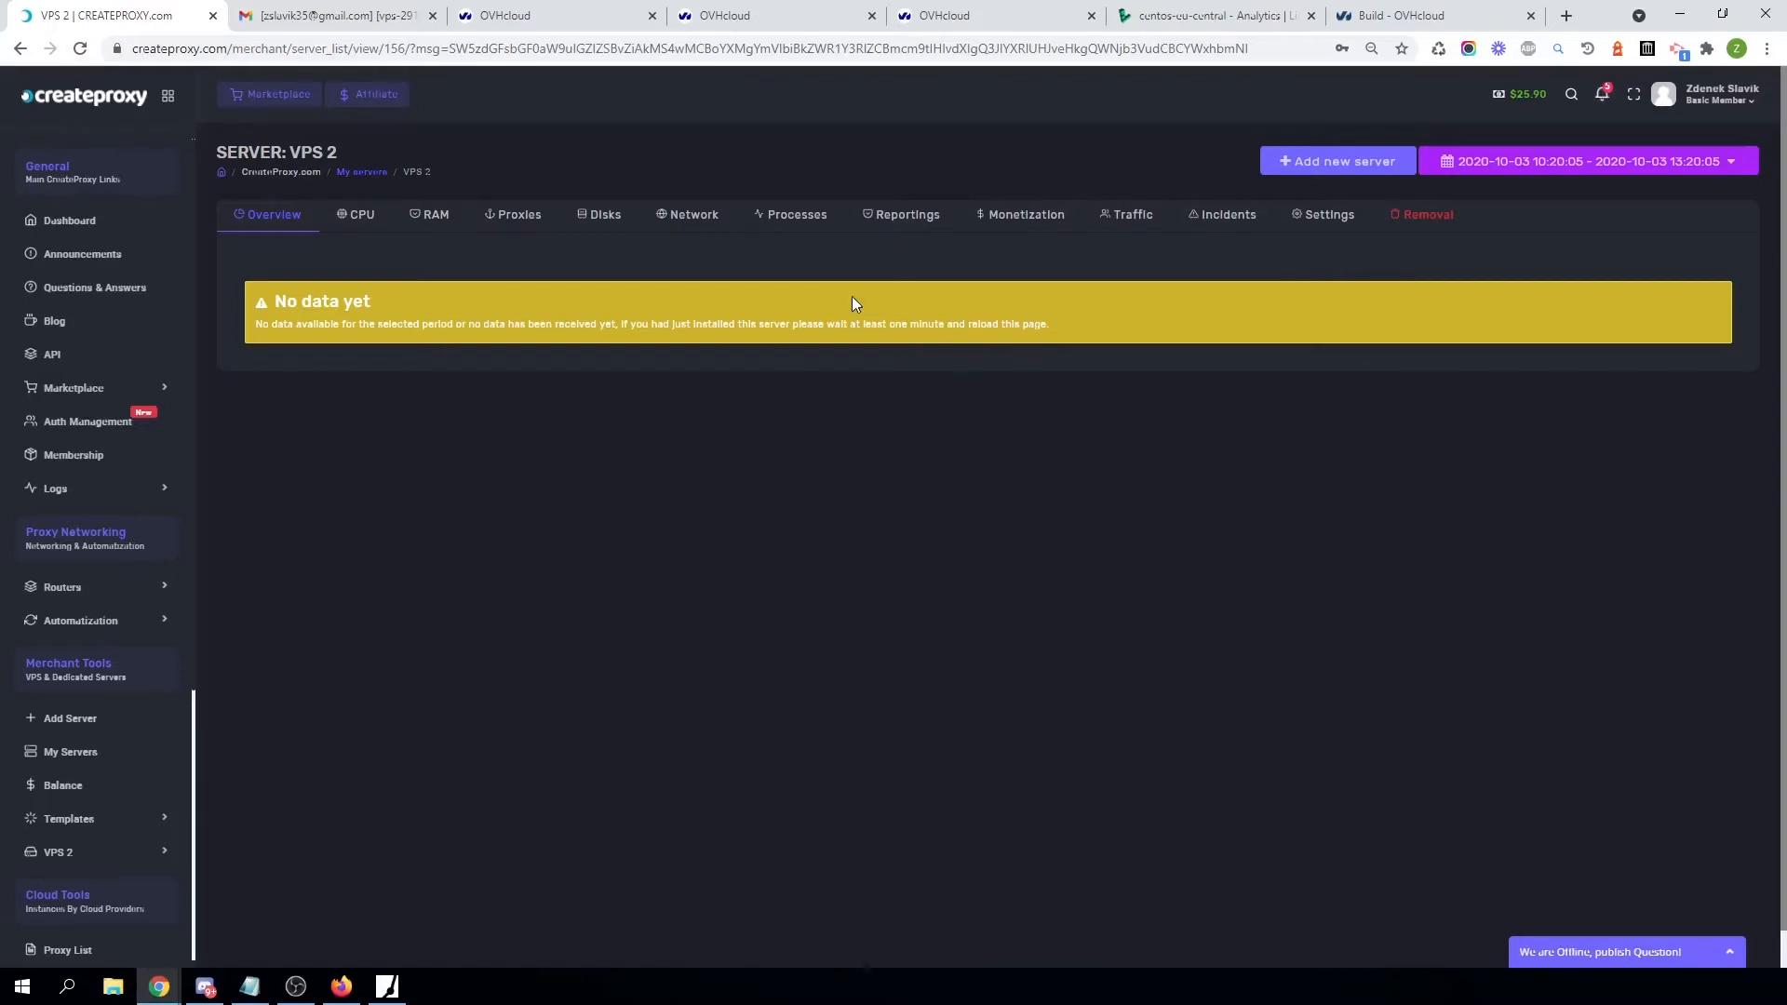
click(257, 227)
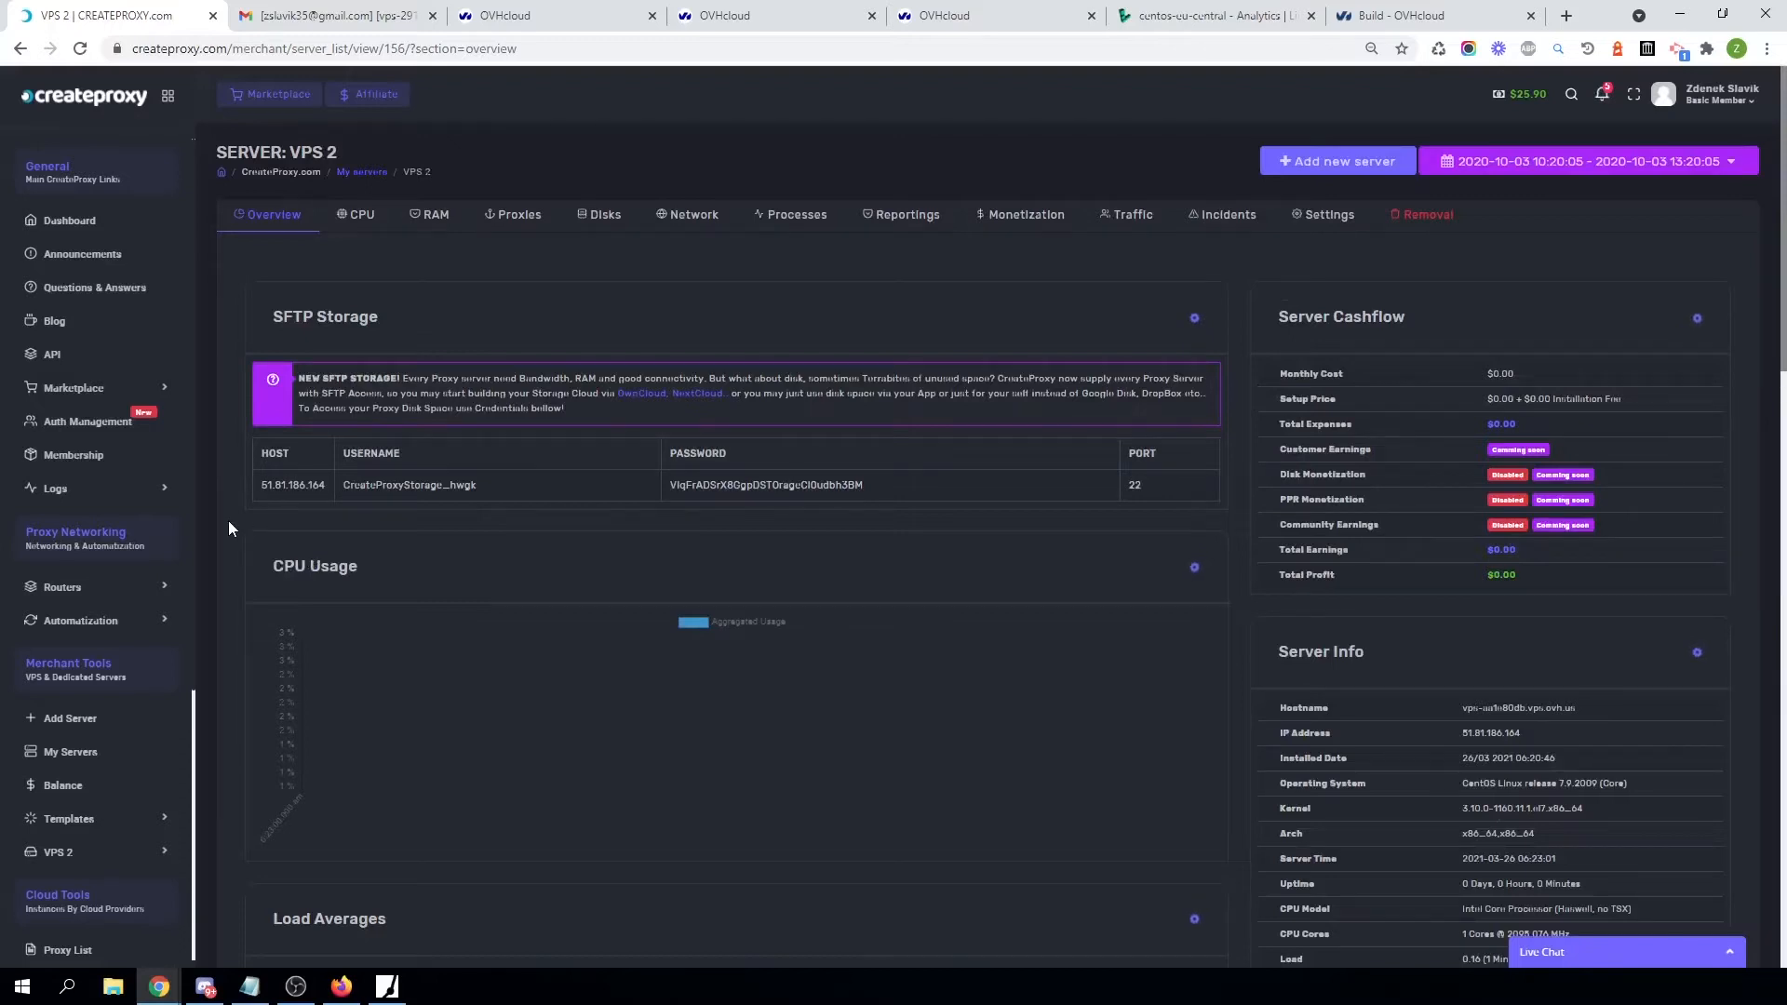
scroll(493, 694, down, 3)
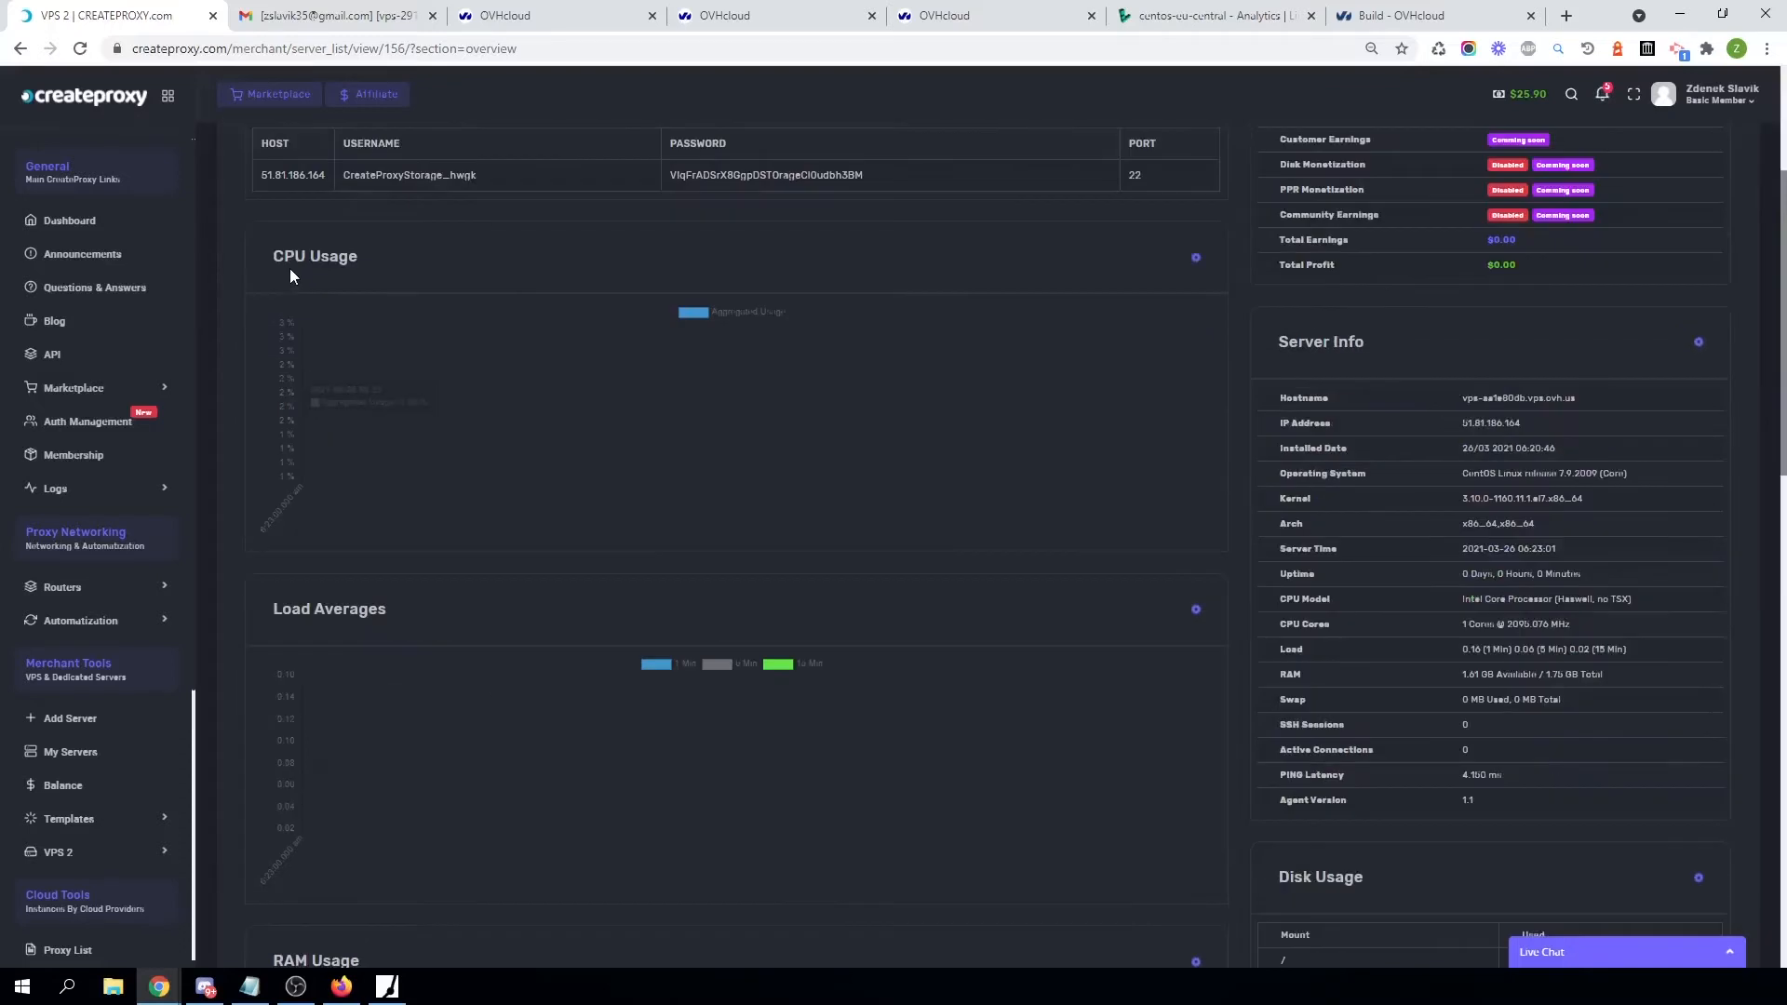
scroll(212, 613, down, 4)
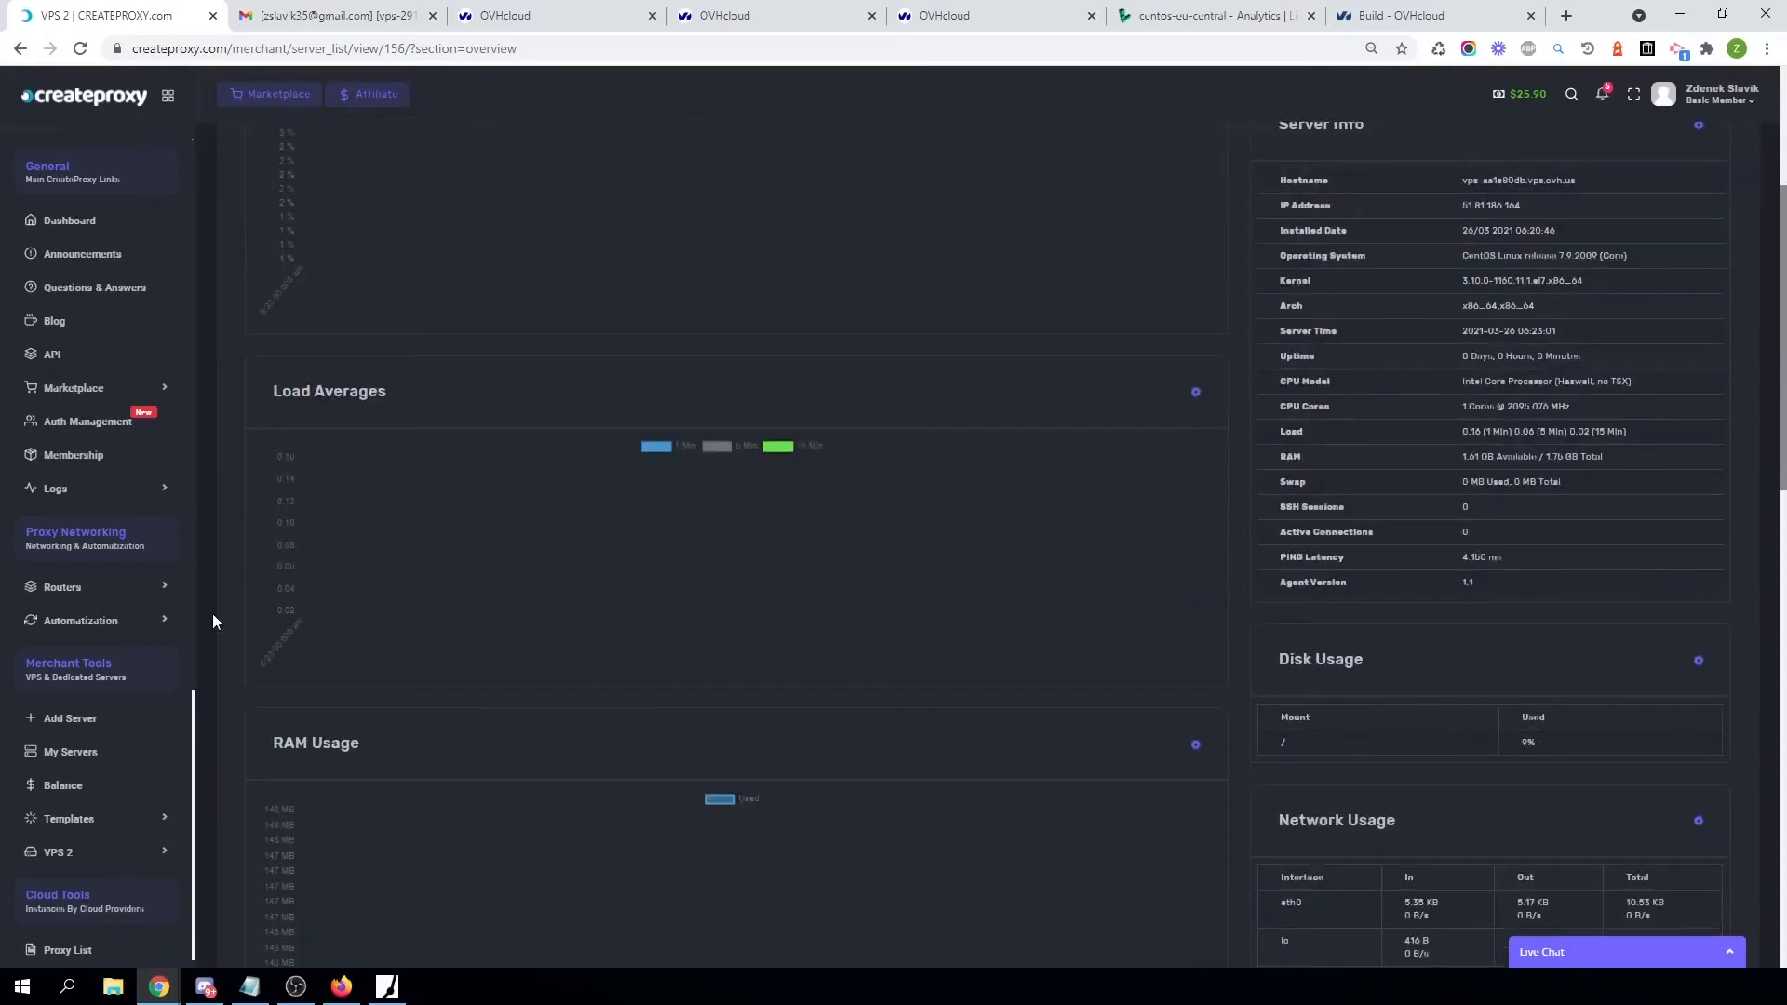
scroll(212, 612, down, 2)
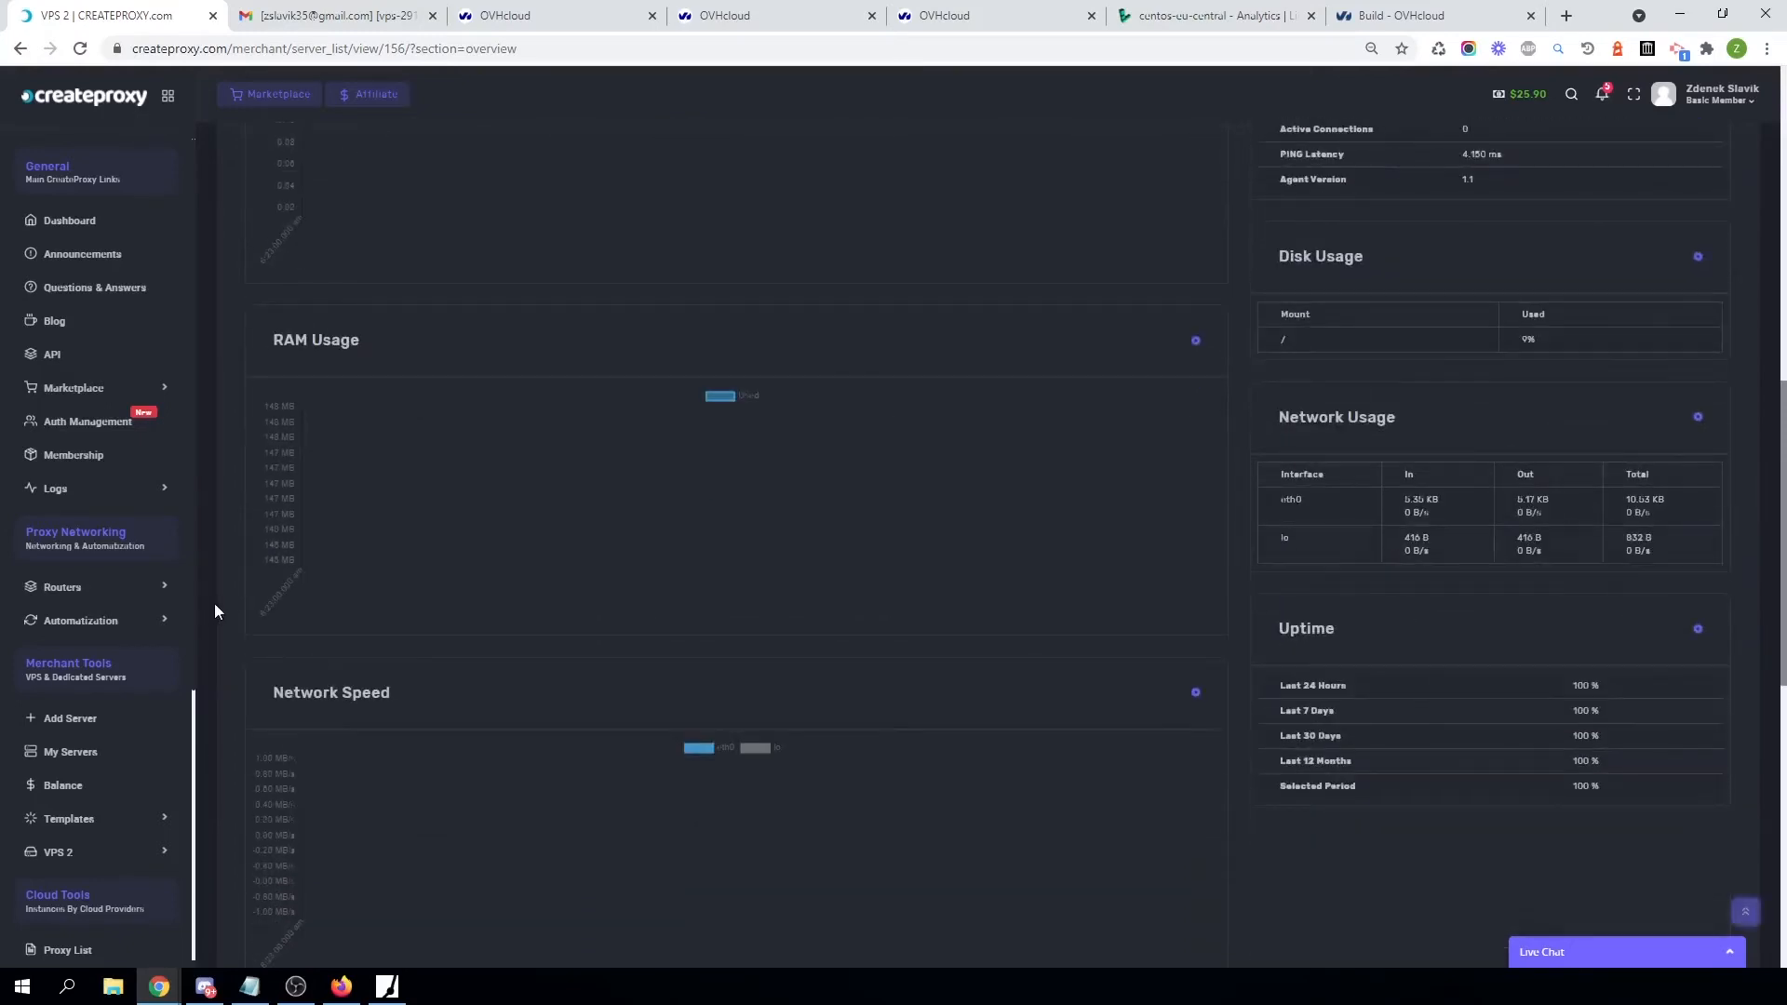
scroll(1477, 561, up, 8)
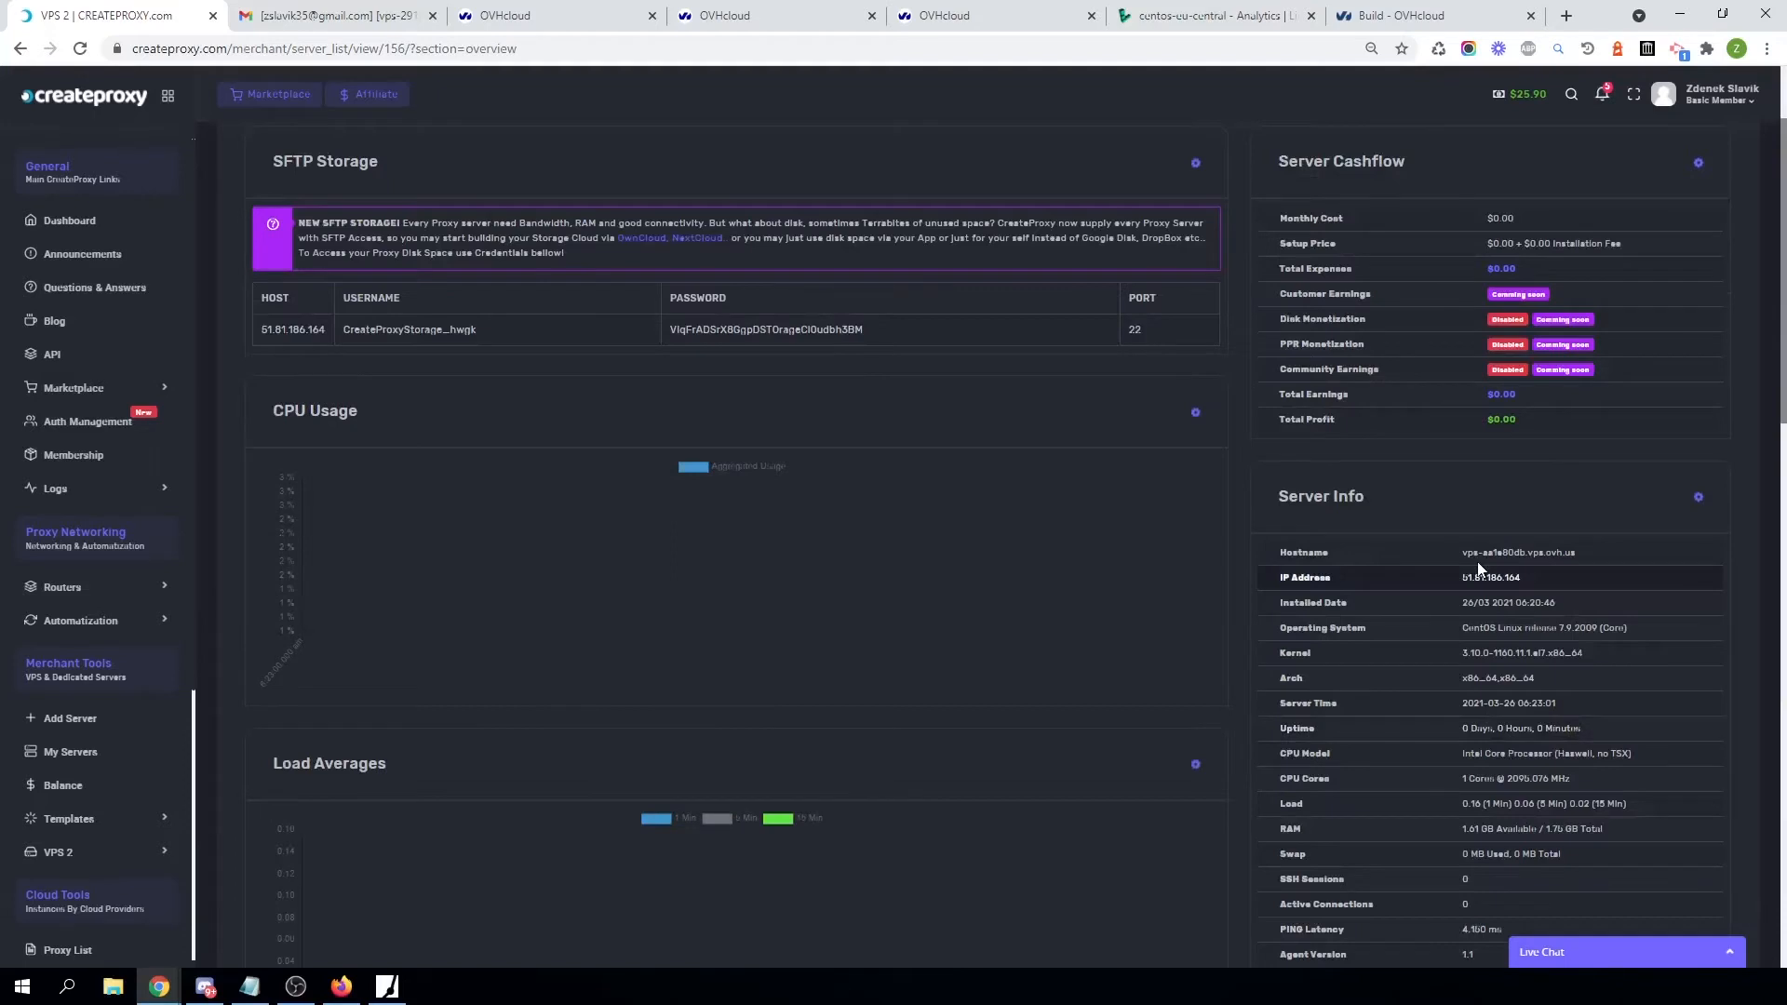
scroll(1477, 561, up, 2)
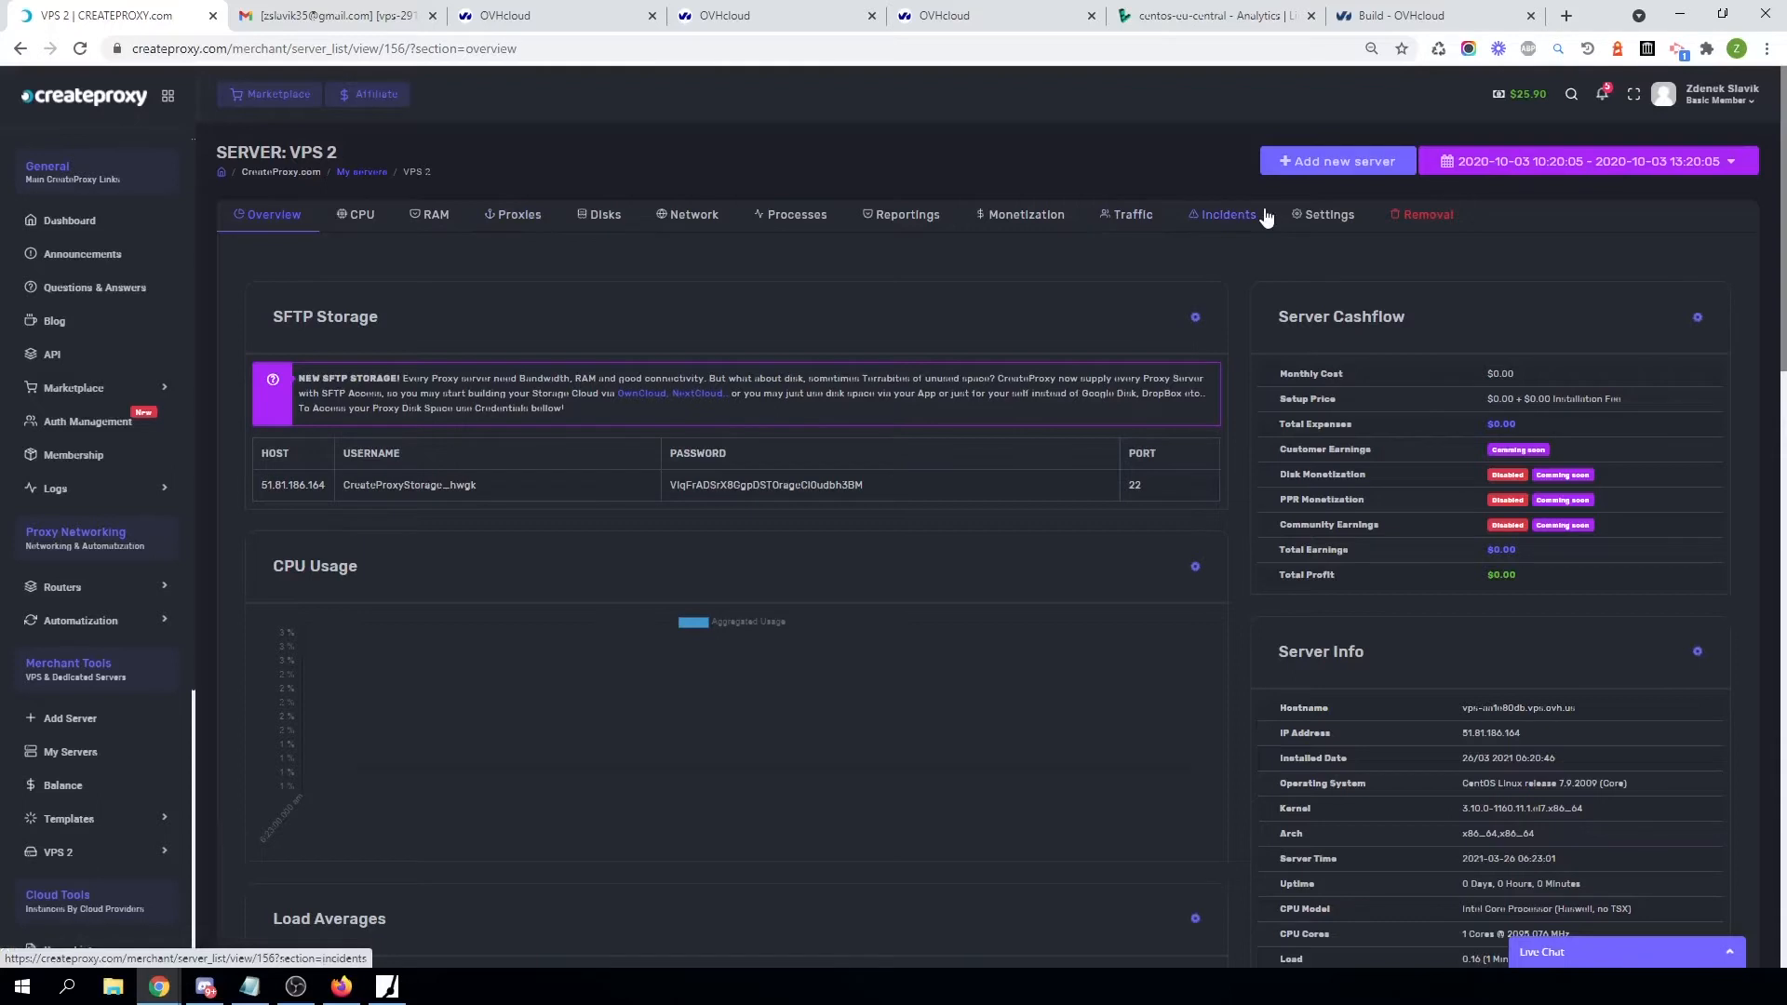
Open VPS 2's proxy list and select the first proxy's address 51.81.186.164:3129.
click(517, 228)
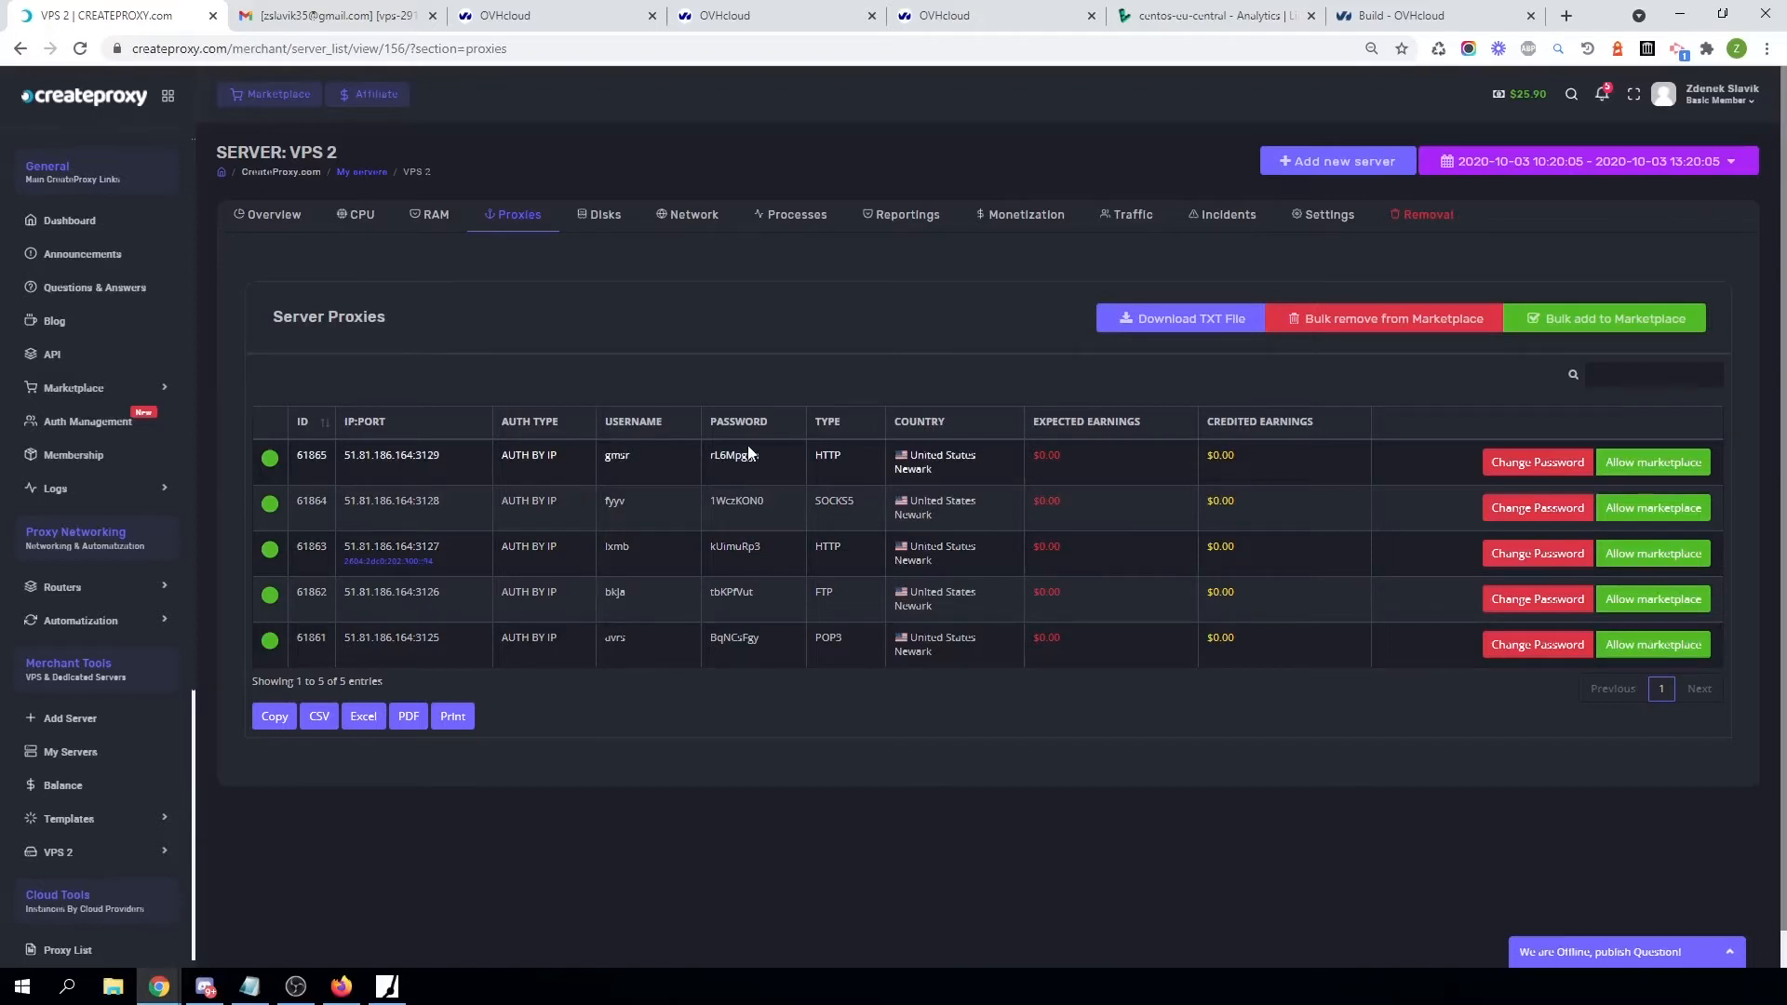
double_click(828, 455)
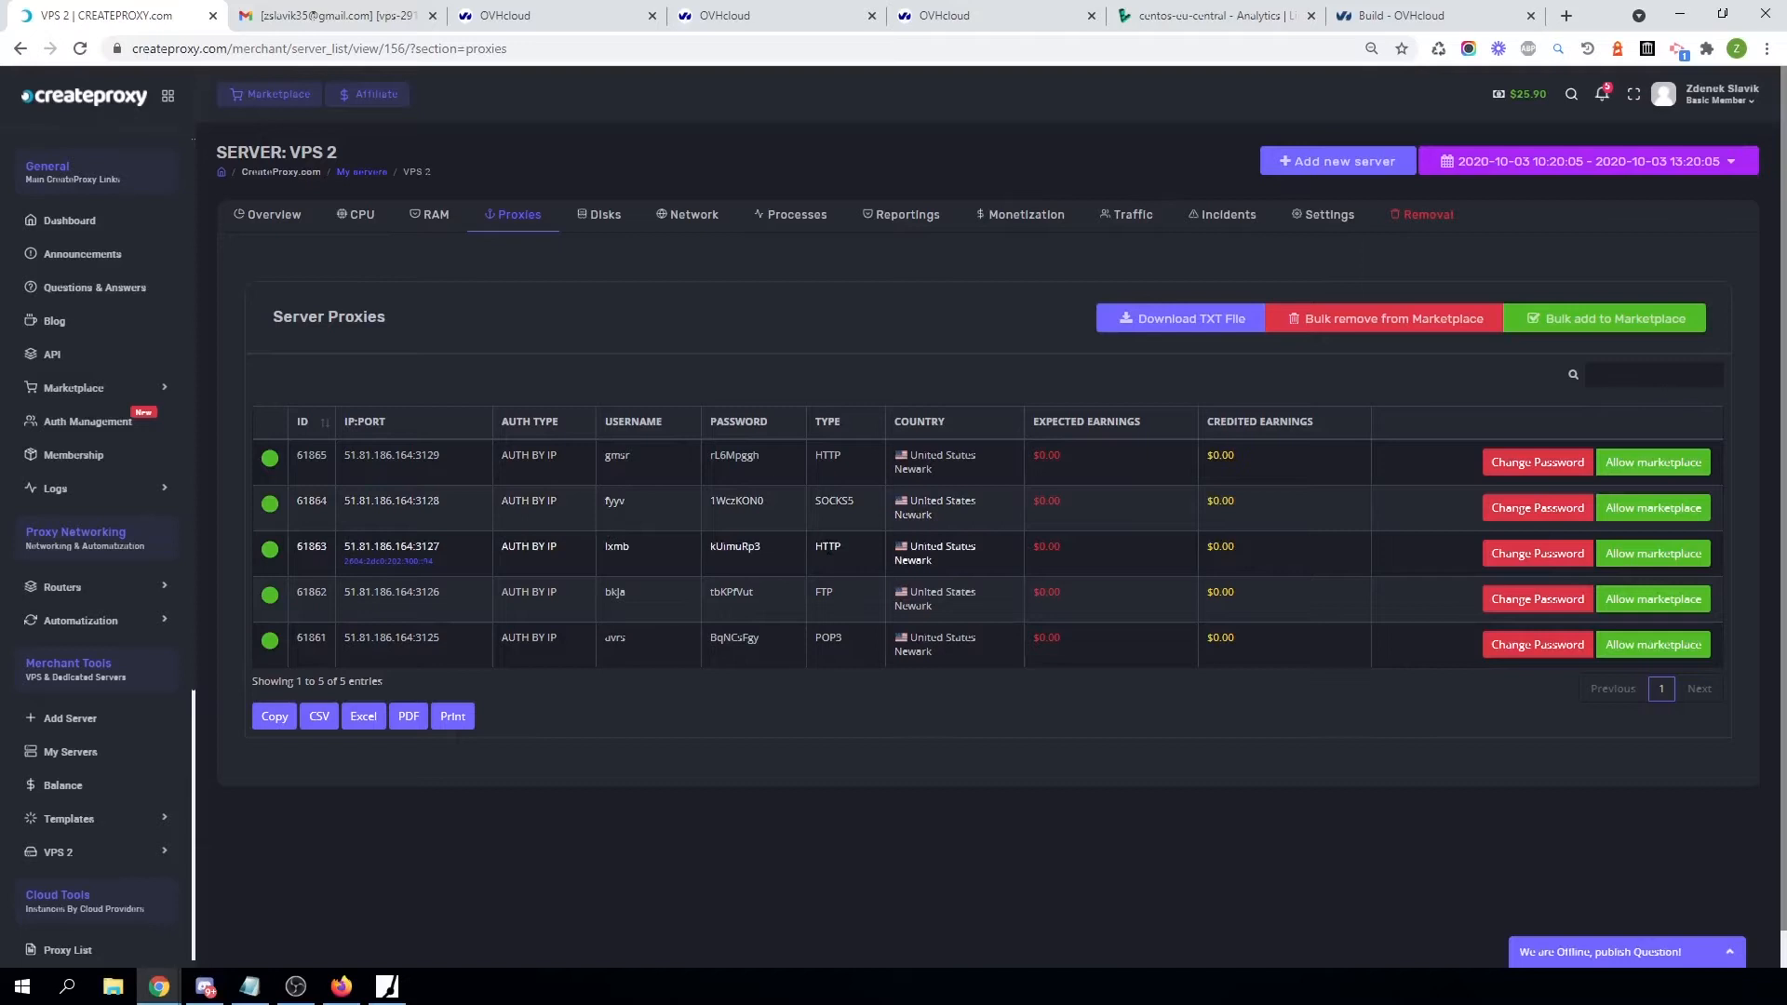
double_click(827, 546)
click(831, 636)
drag(436, 562, 345, 561)
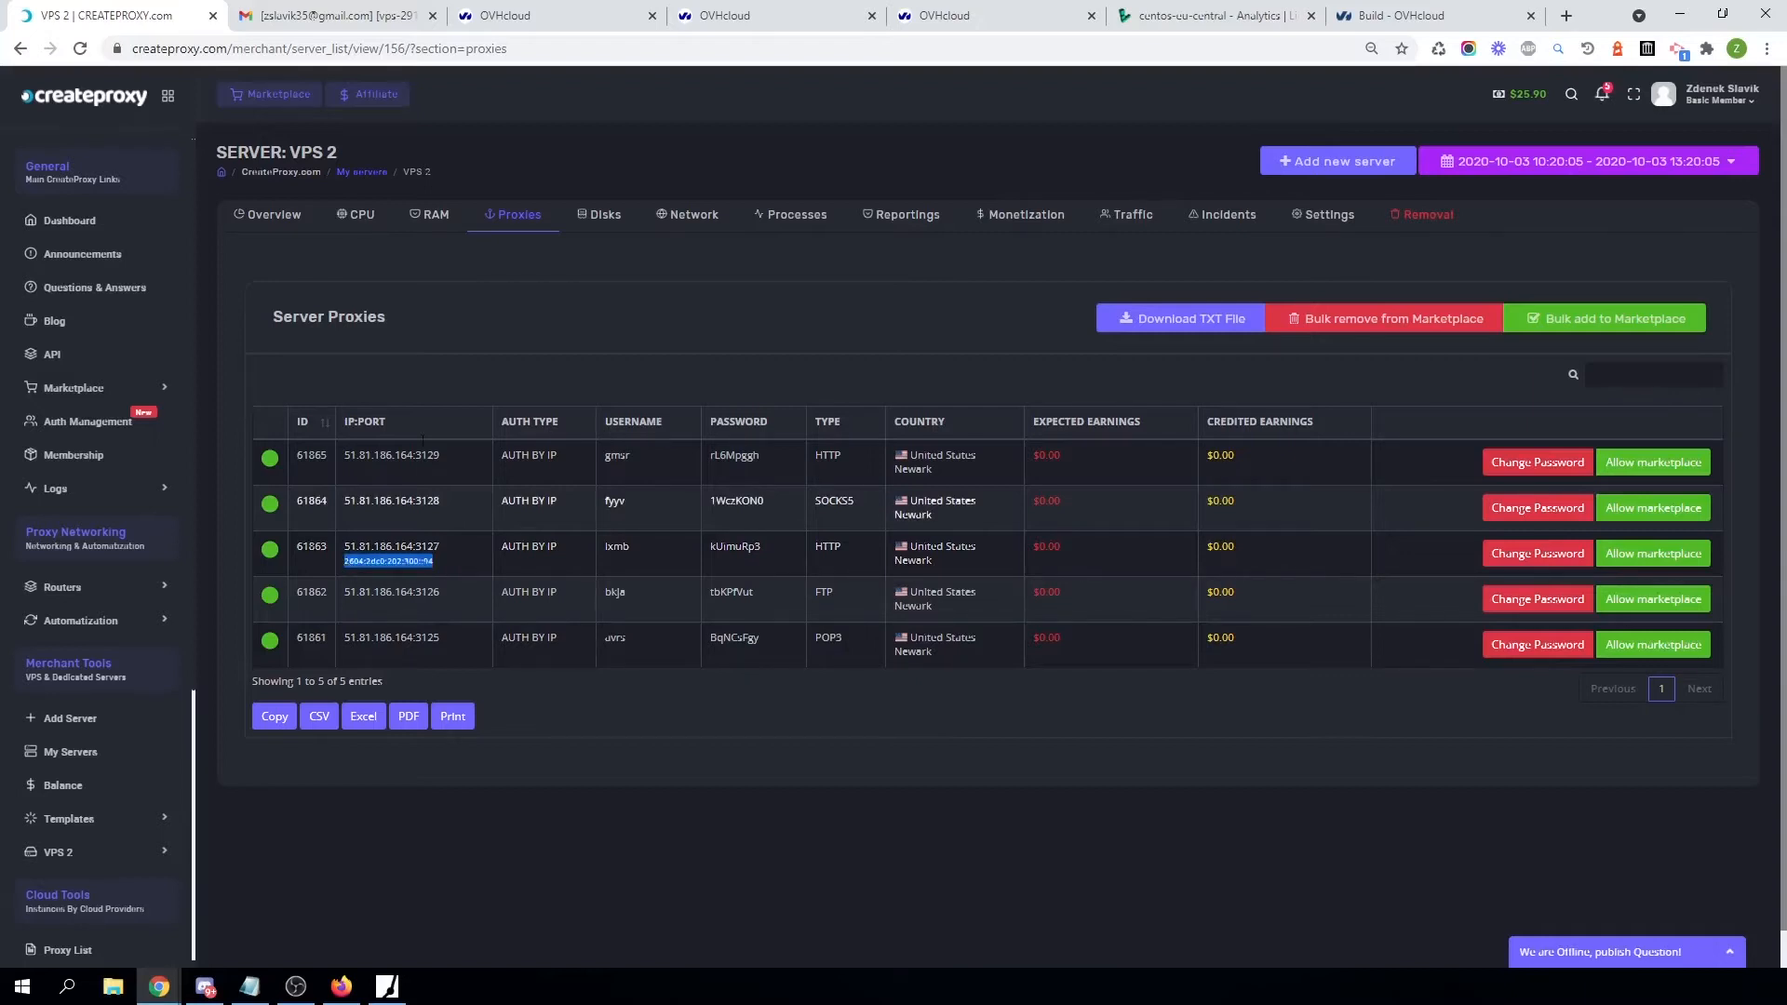
click(441, 559)
drag(439, 559, 345, 562)
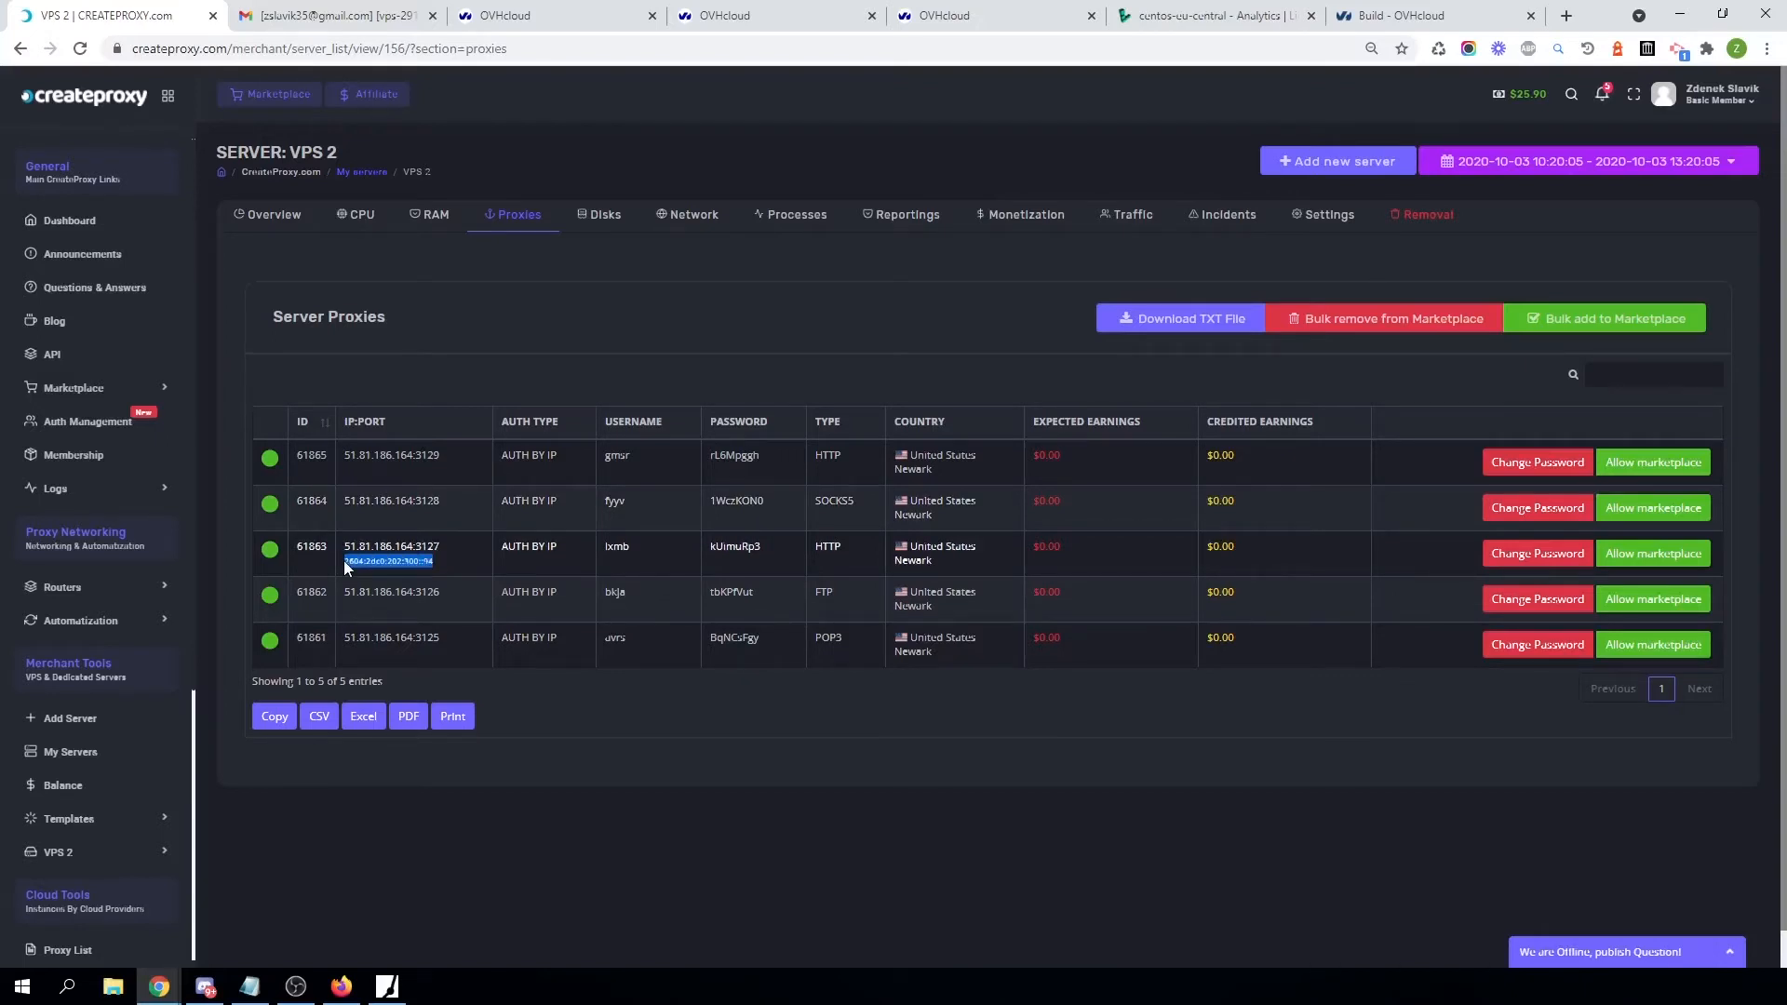
click(344, 560)
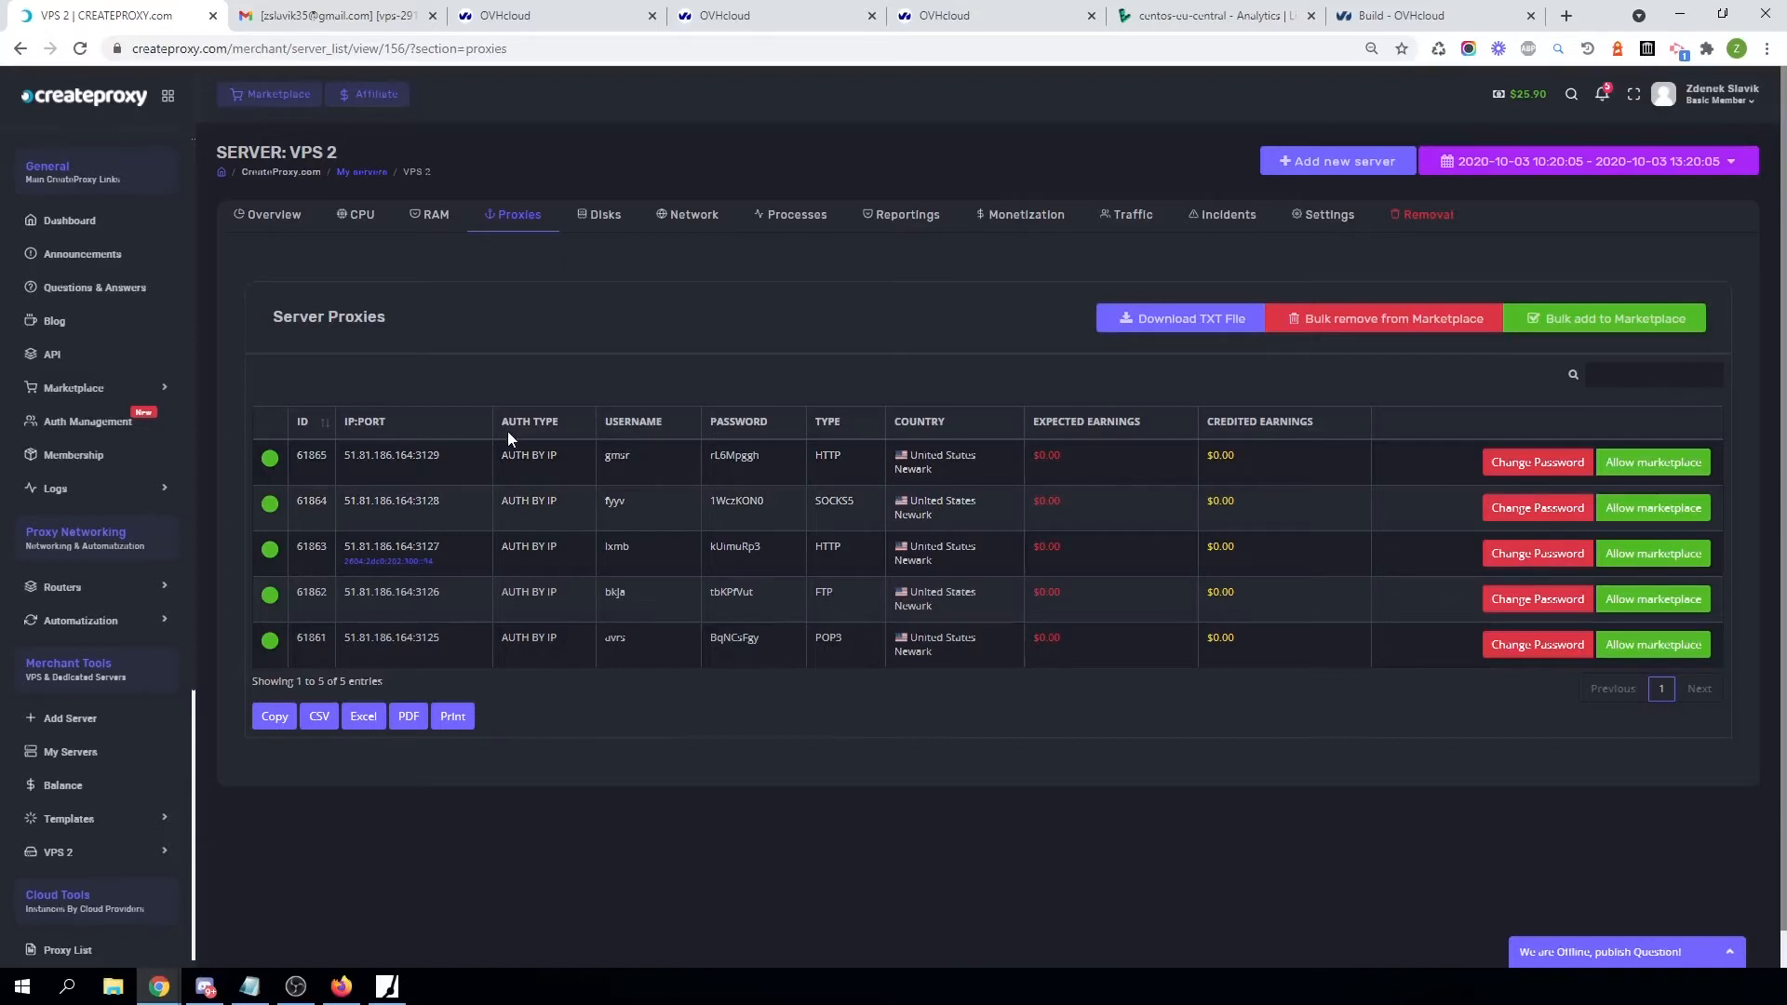
double_click(390, 455)
key(ctrl+c)
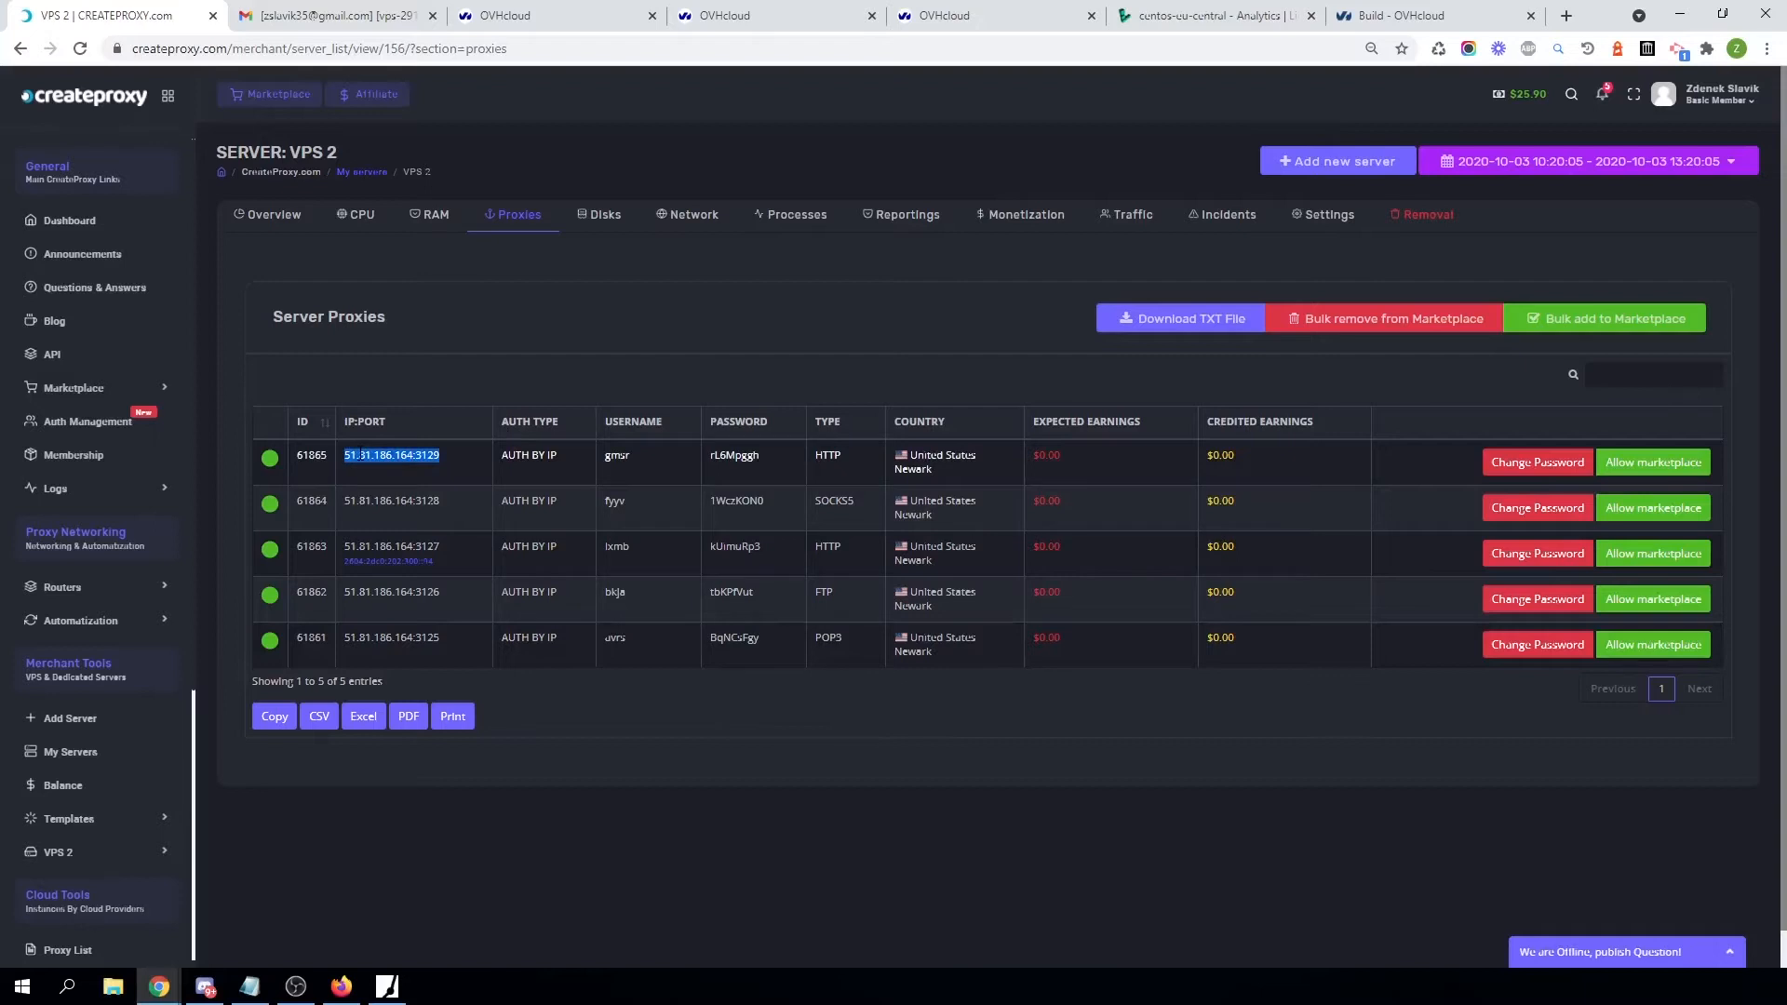
drag(451, 456, 350, 456)
Enter 51.81.186.164:3129 with its username and password into the tester's Import Proxies box.
click(387, 986)
click(479, 746)
key(ctrl+v)
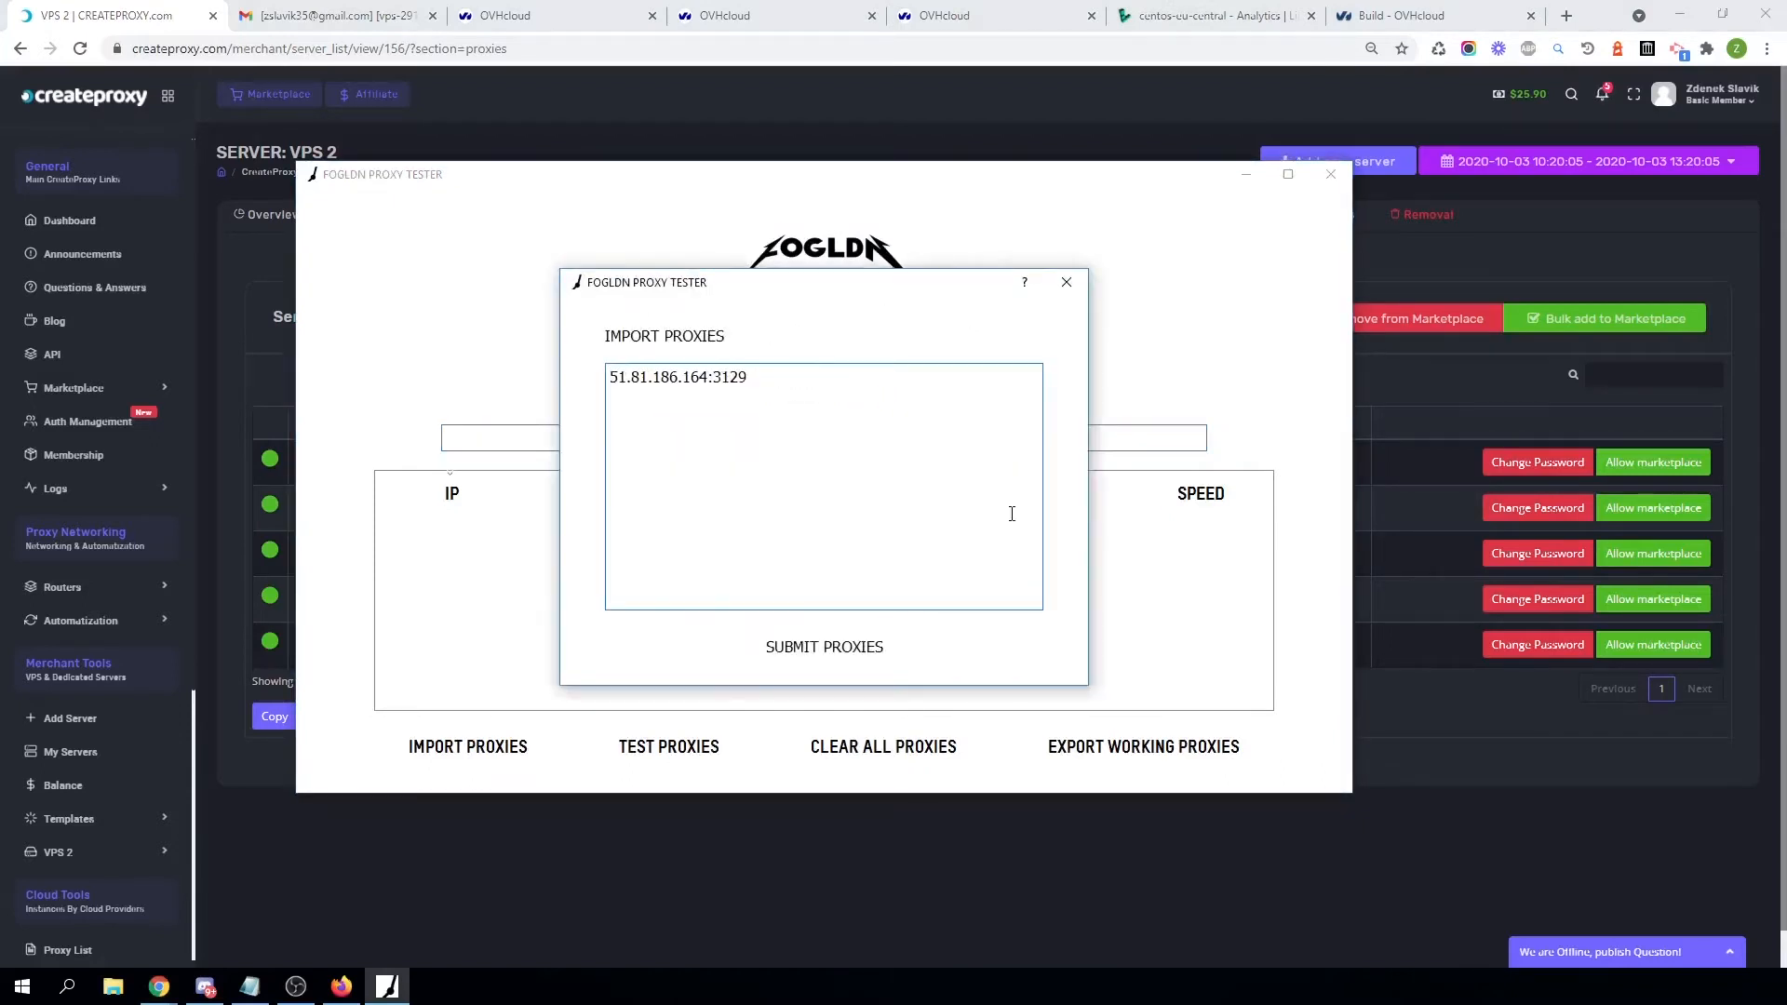
click(724, 856)
double_click(635, 454)
key(ctrl+c)
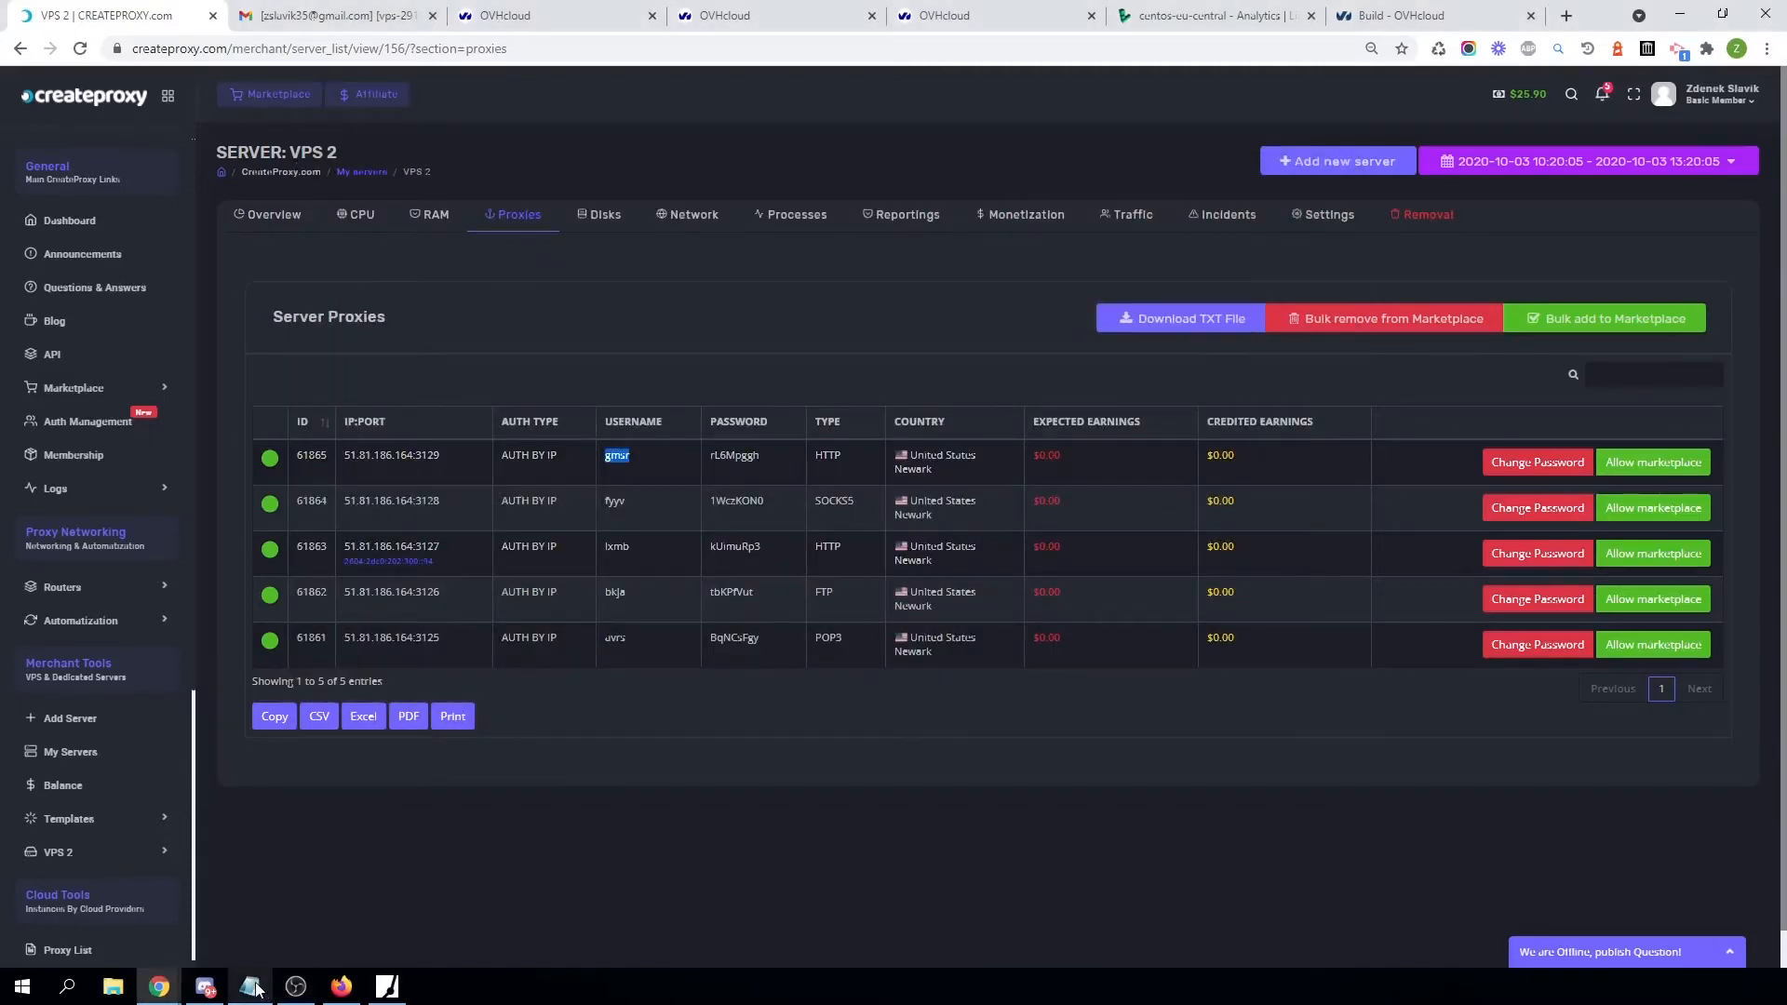
click(389, 990)
key(ctrl+v)
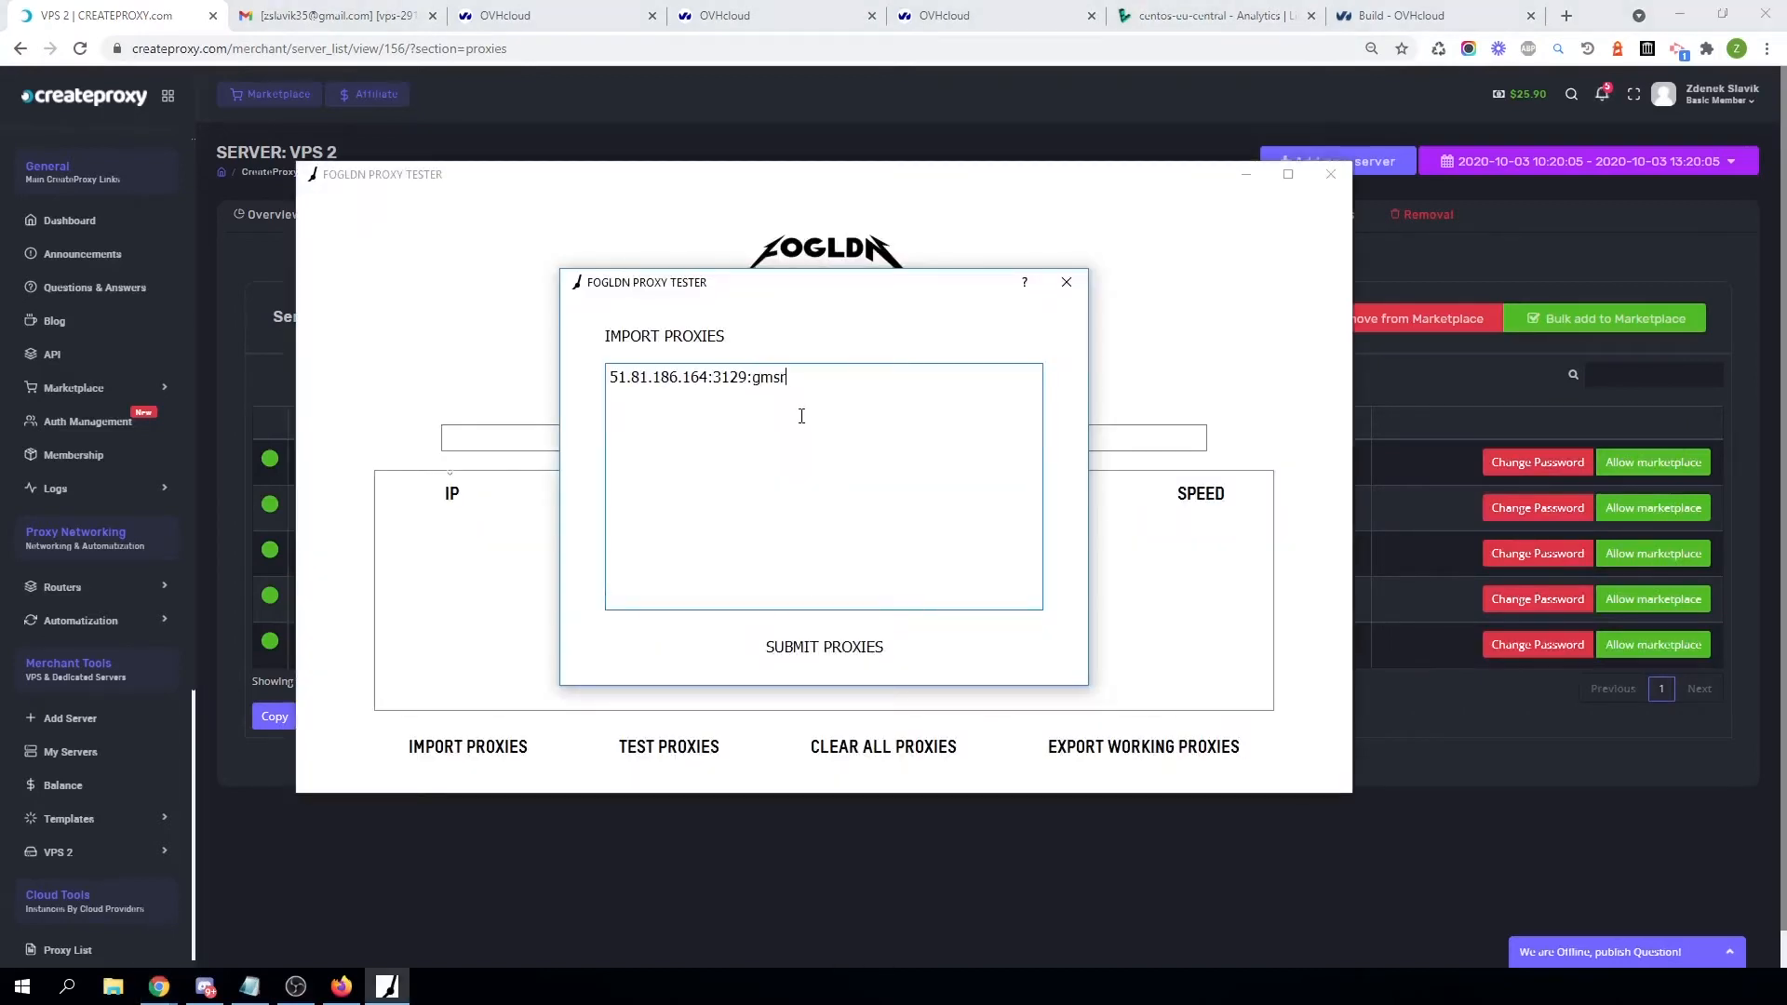
click(682, 946)
double_click(735, 456)
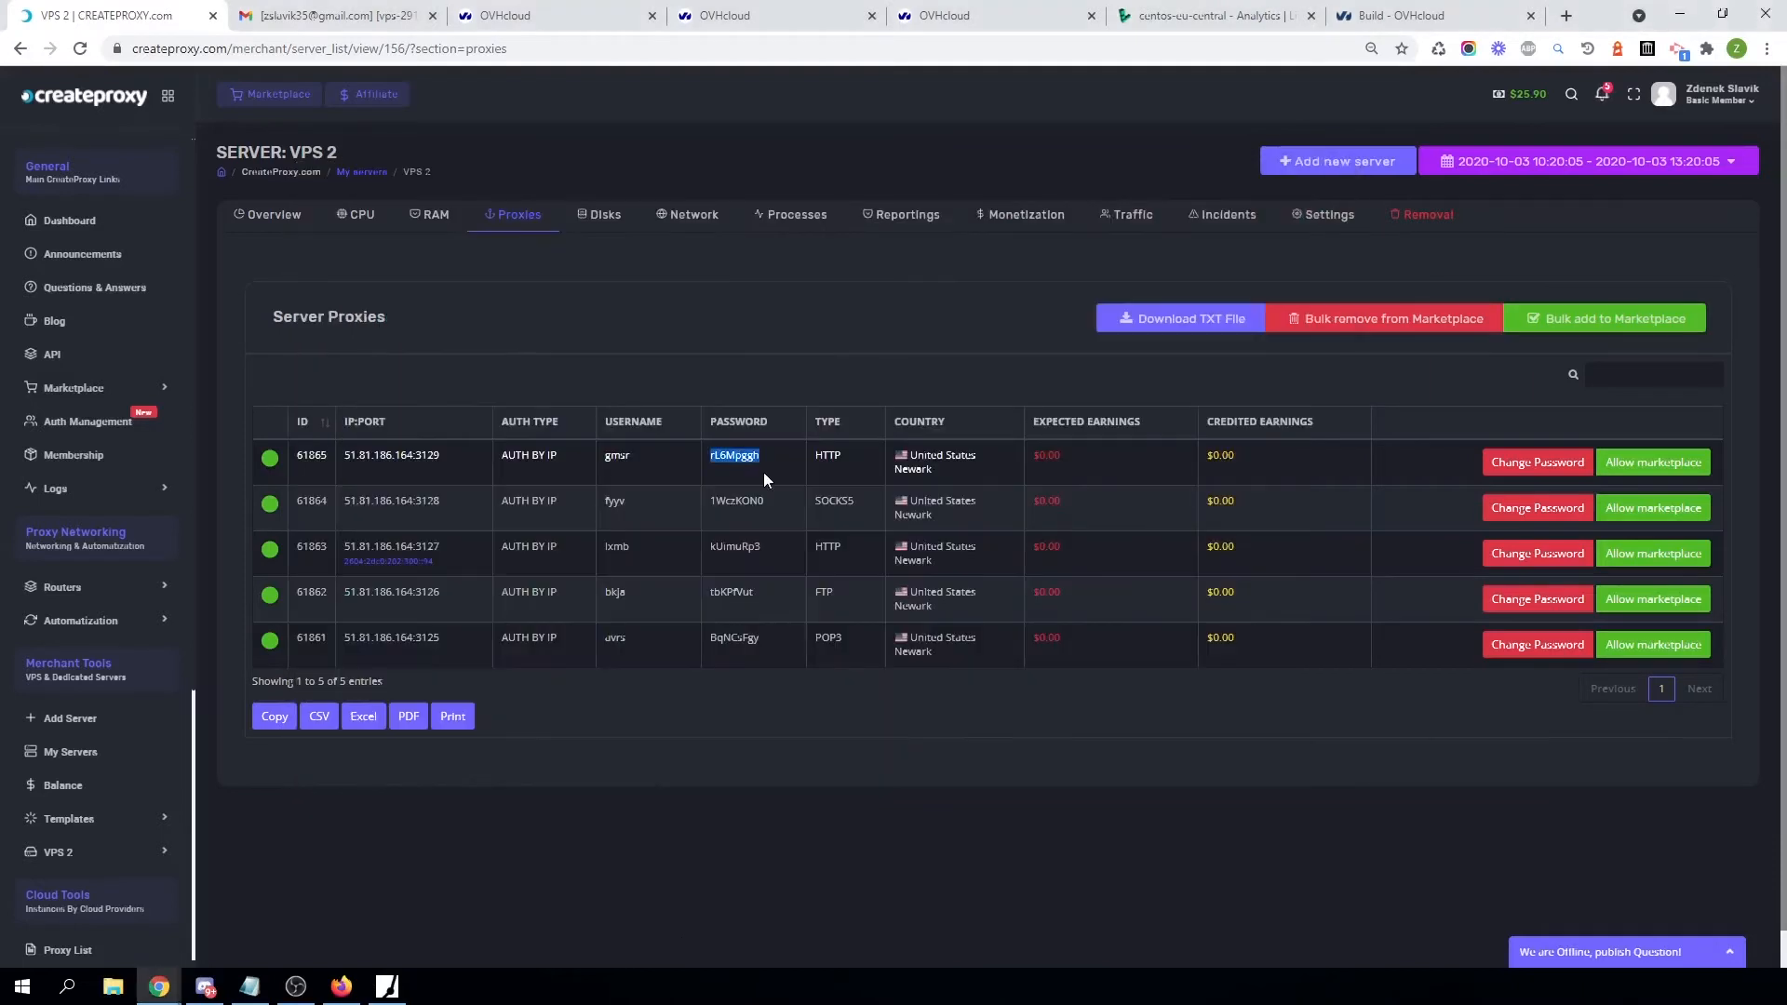
key(ctrl+c)
key(alt+Tab)
key(ctrl+v)
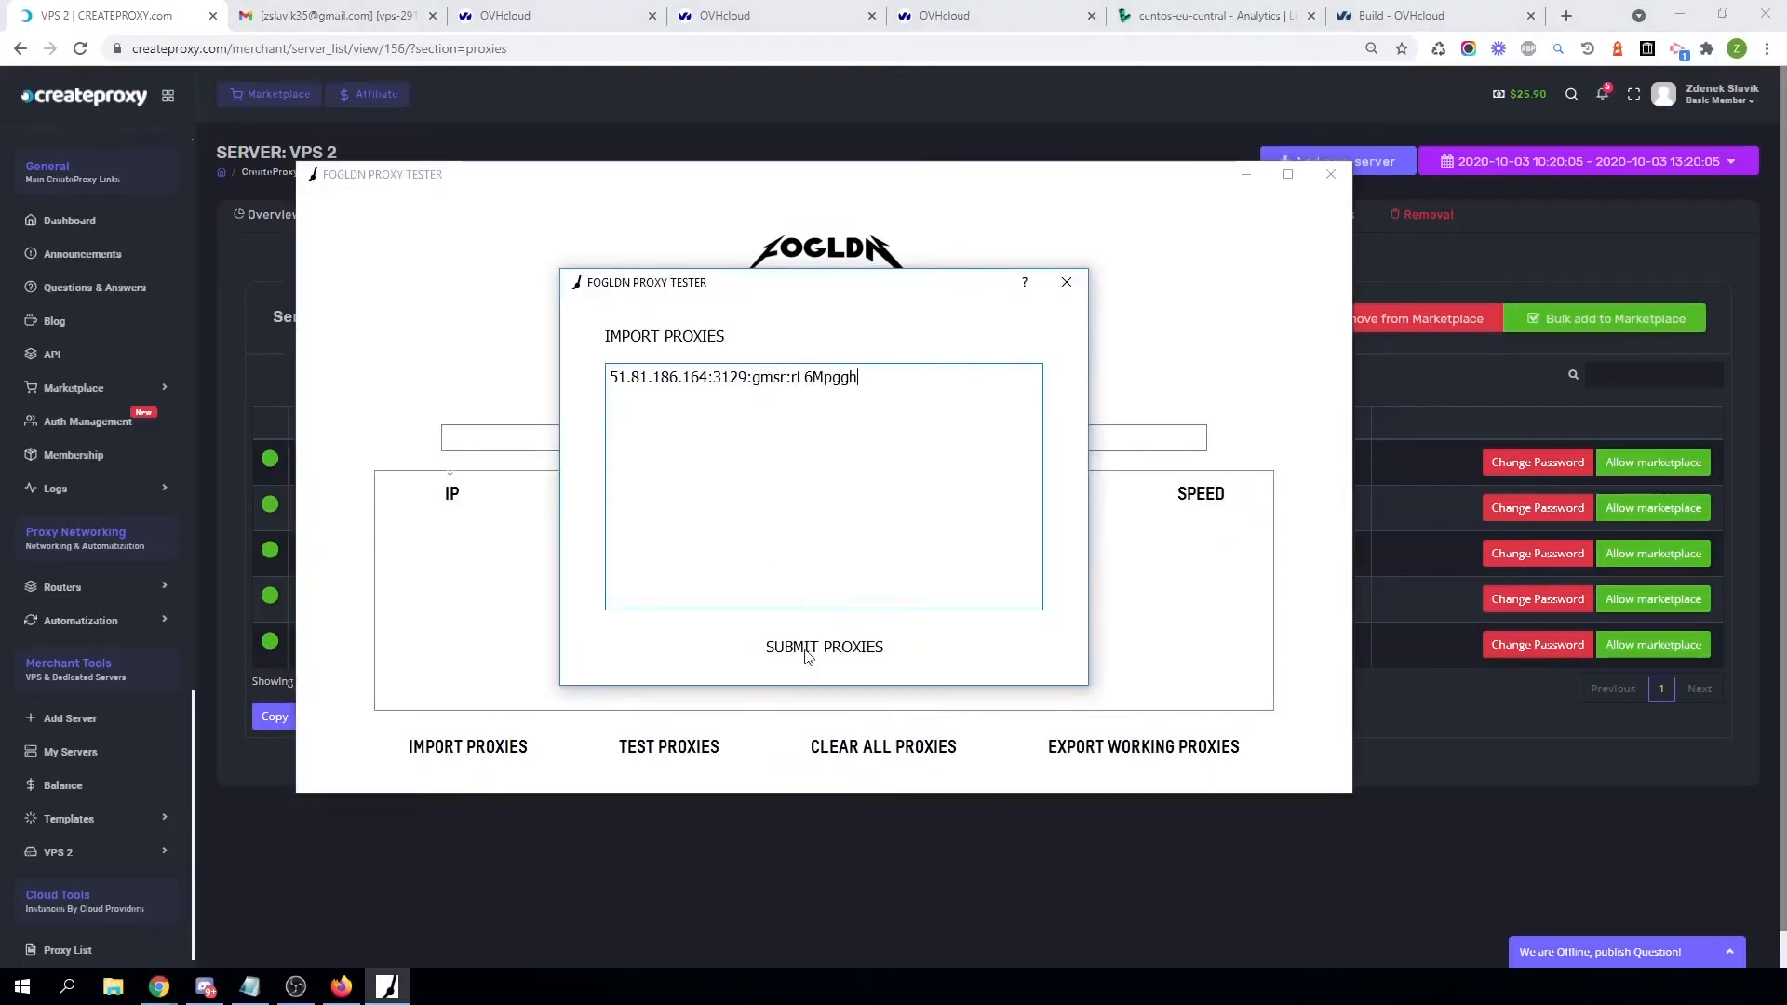
Submit the proxy, test it until OK, hide the tester, and select proxy 61863's IP:port.
click(808, 656)
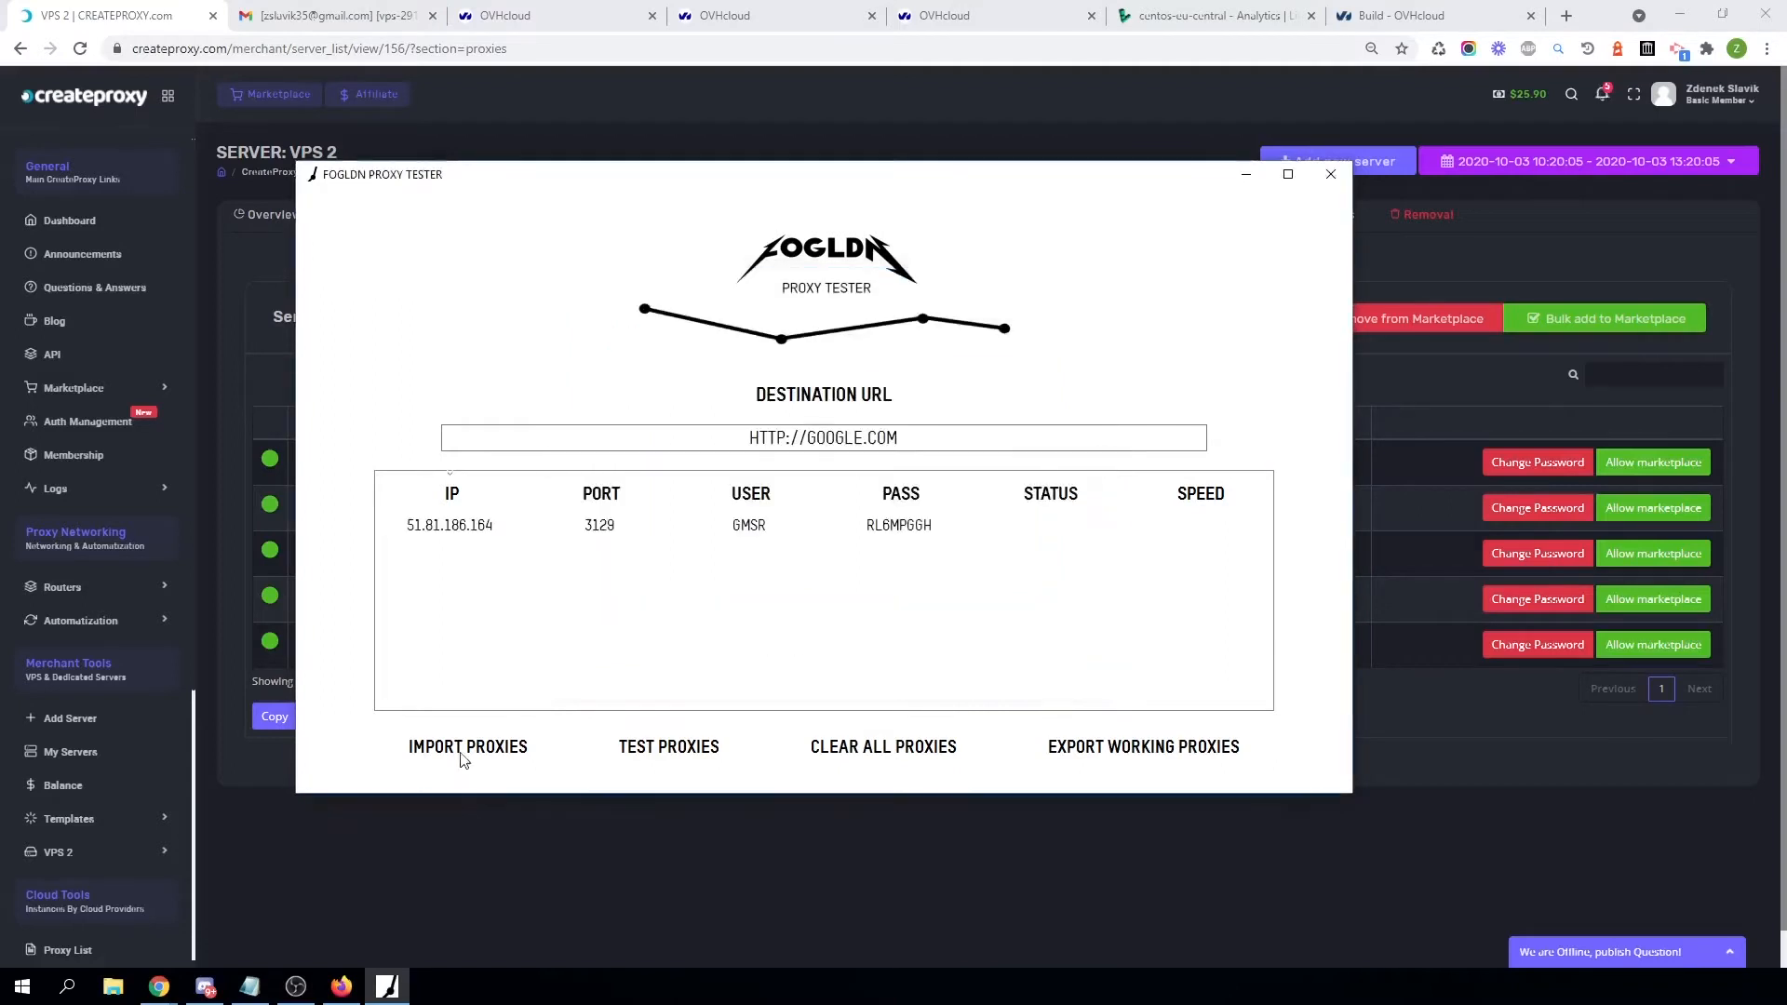
click(657, 747)
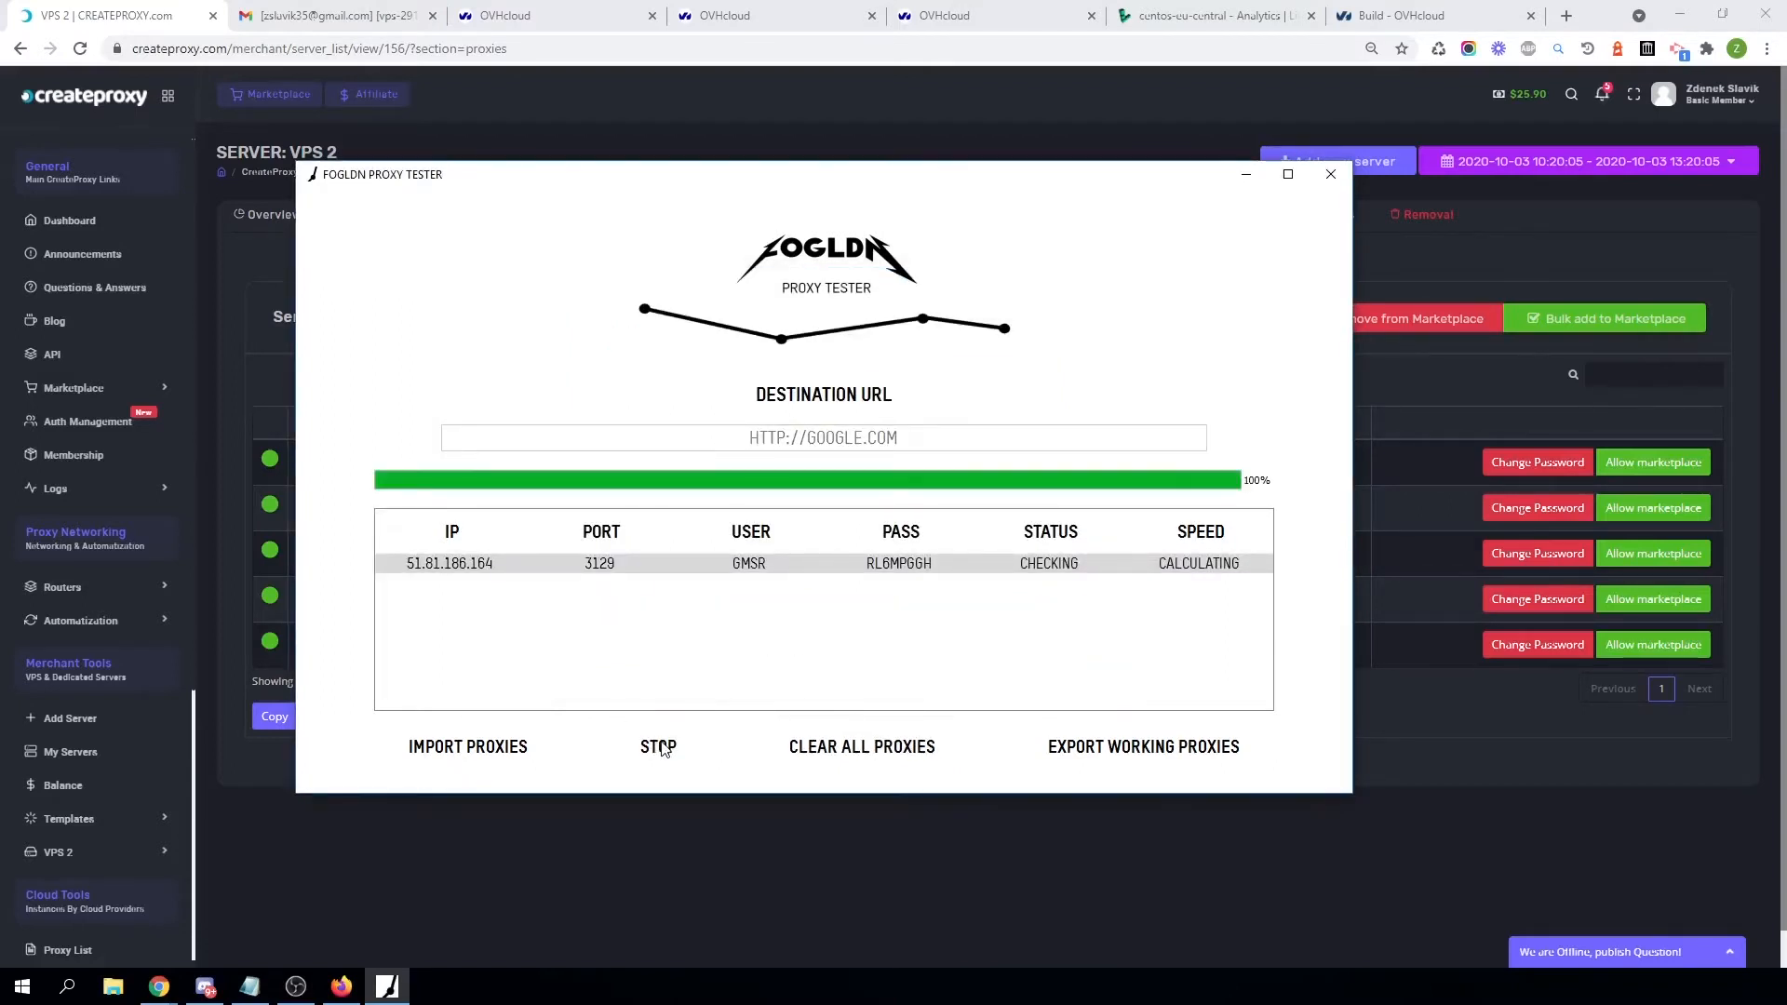
click(664, 748)
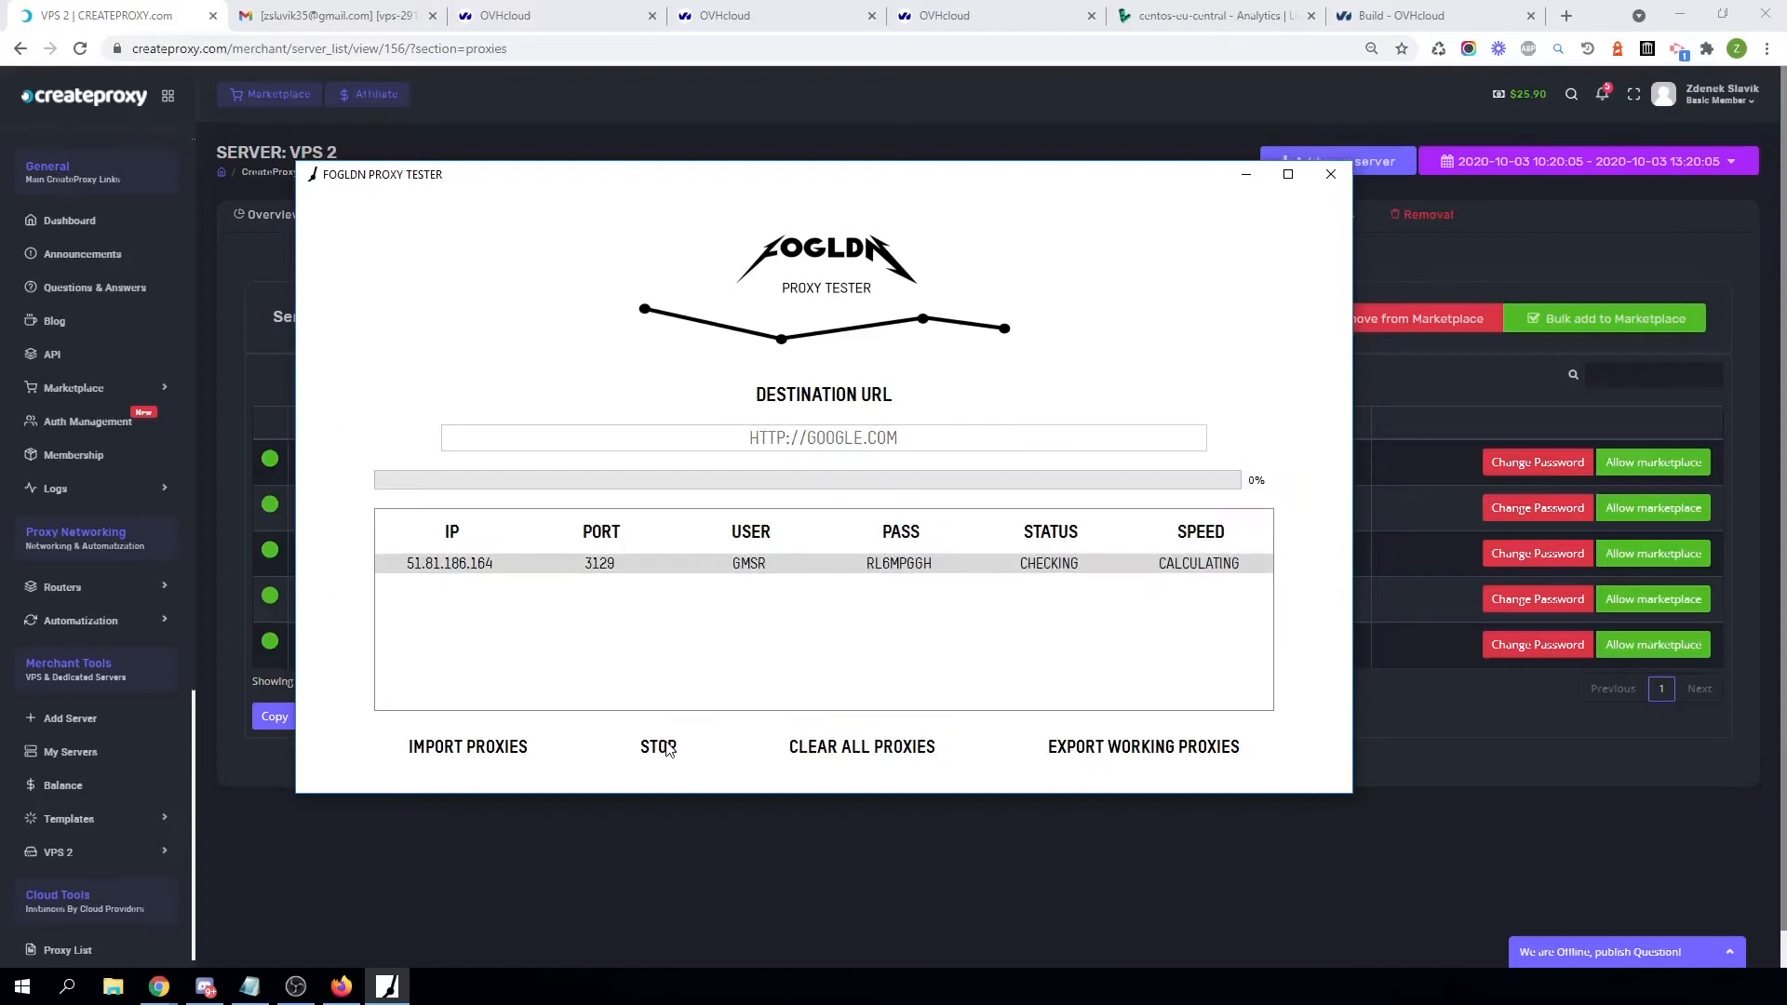
click(668, 749)
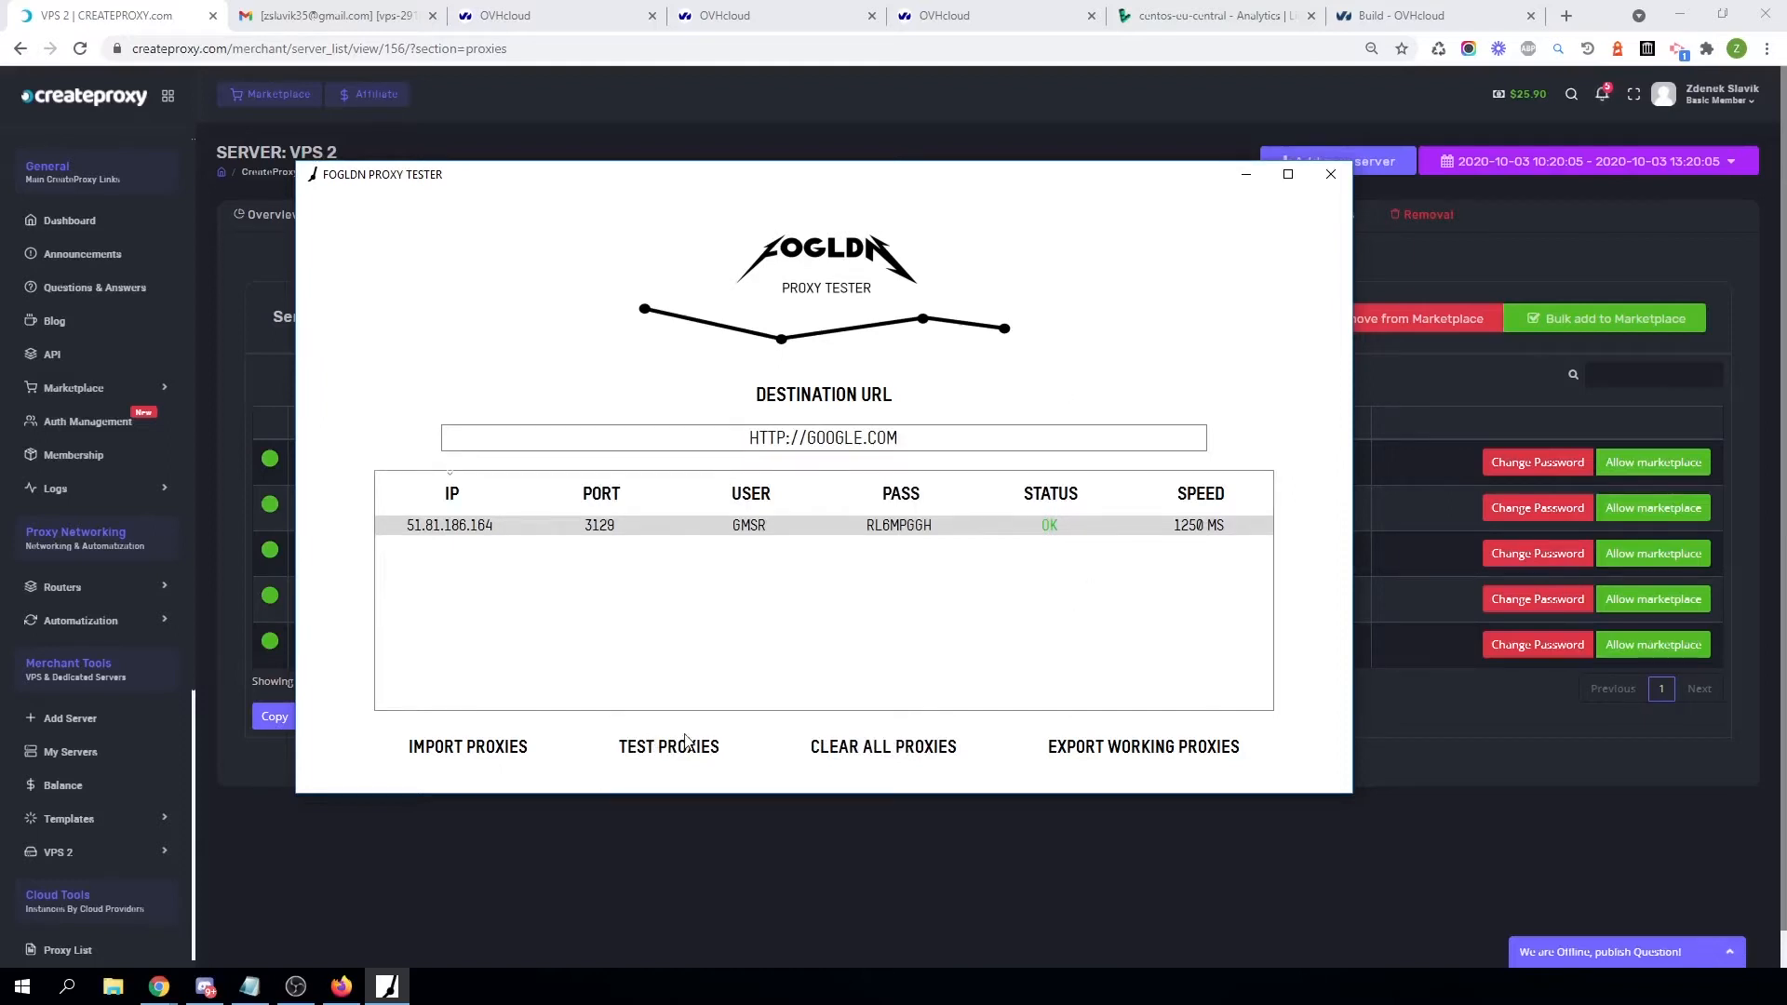
click(690, 746)
click(712, 744)
click(1245, 174)
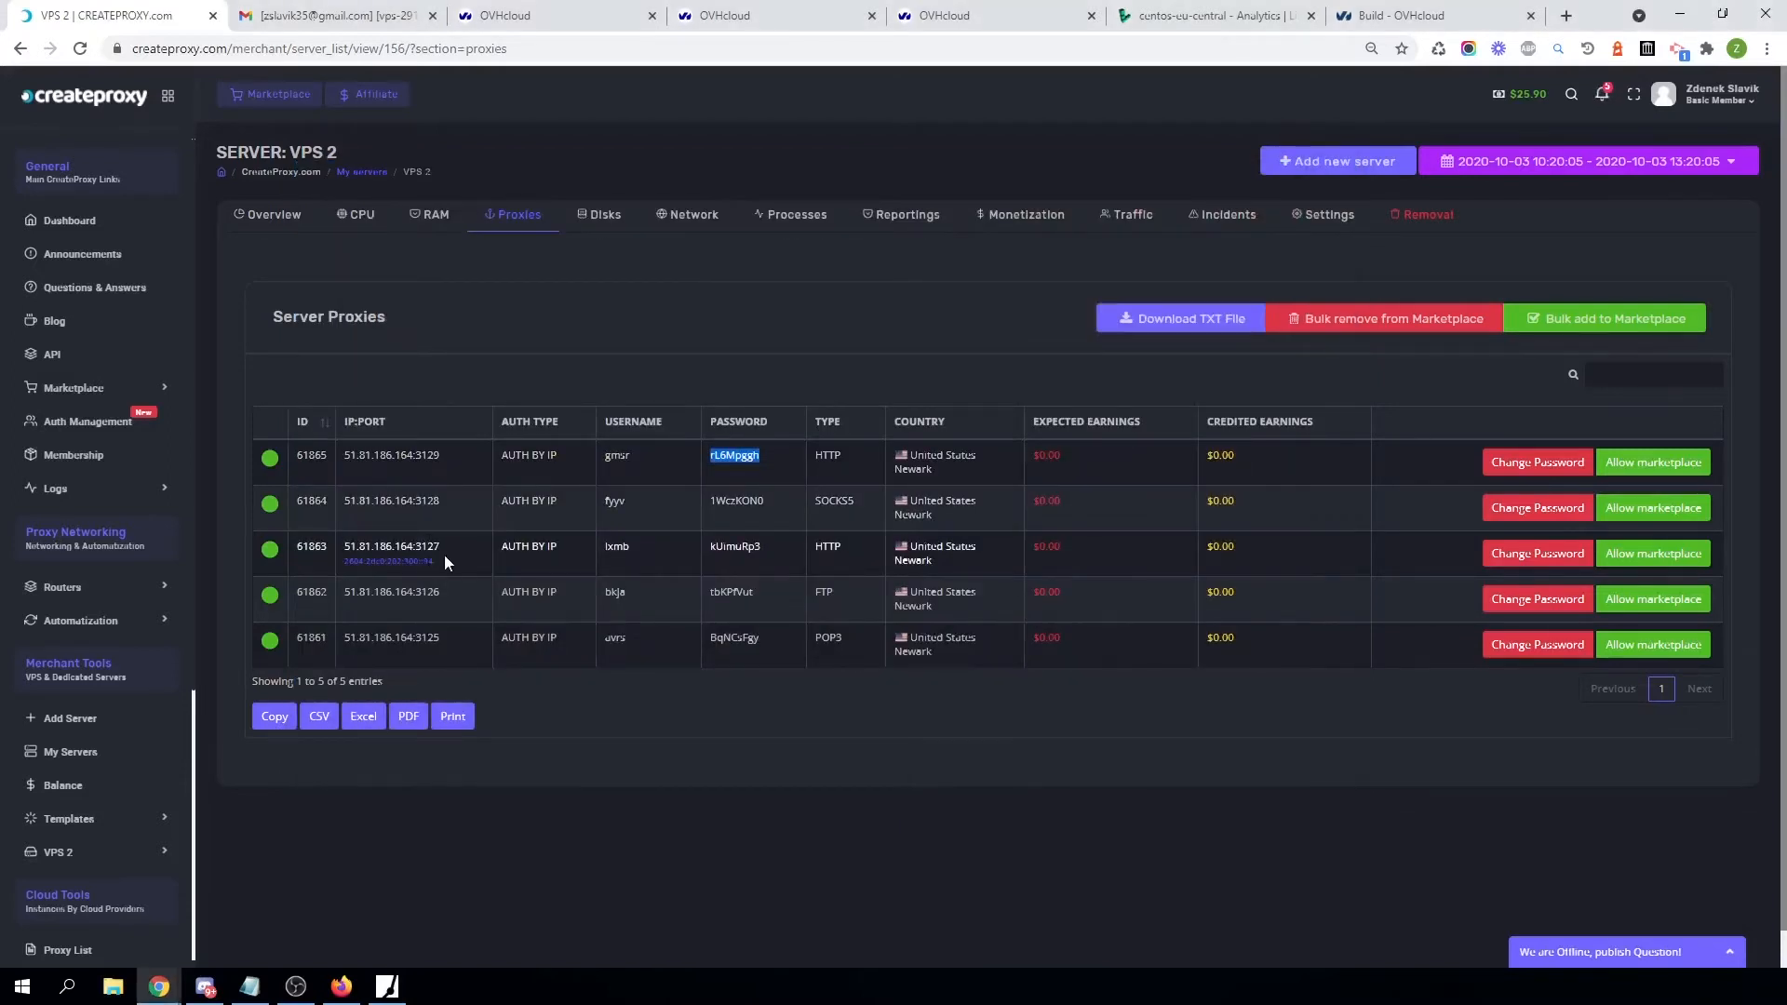
drag(450, 544, 344, 547)
key(ctrl+c)
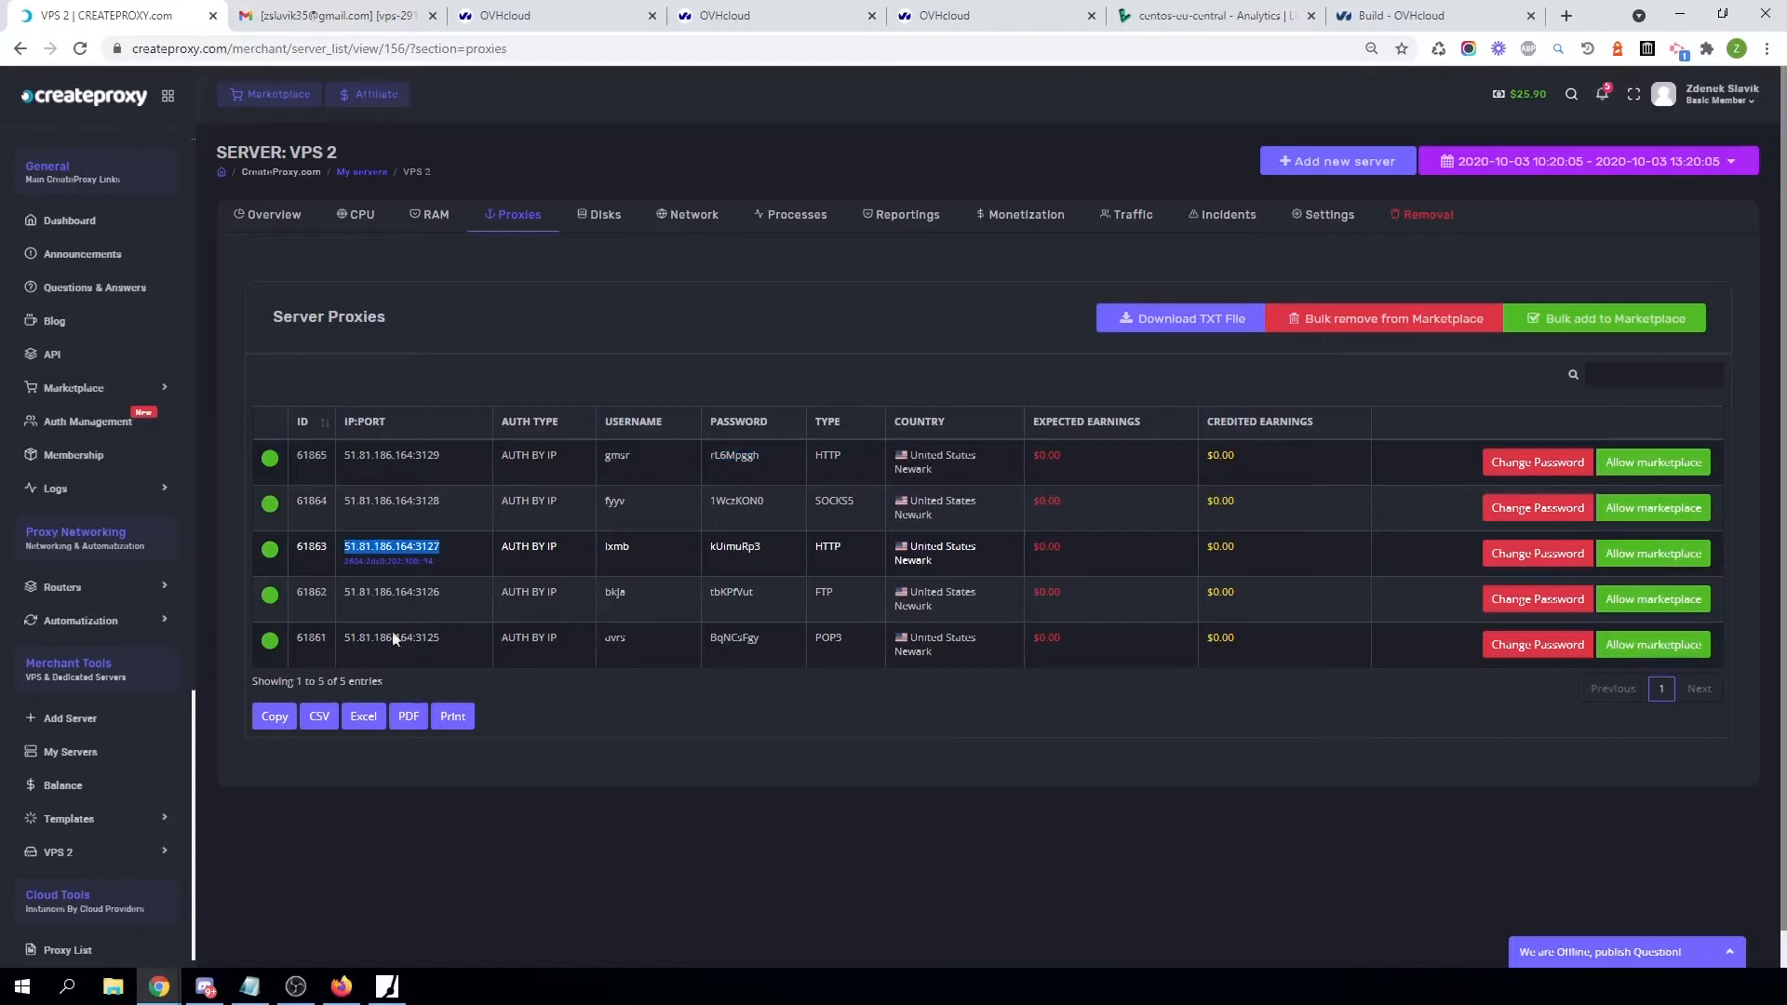
Enter 51.81.186.164:3127 with proxy 61863's username and password, colon-separated, into Import Proxies.
click(387, 986)
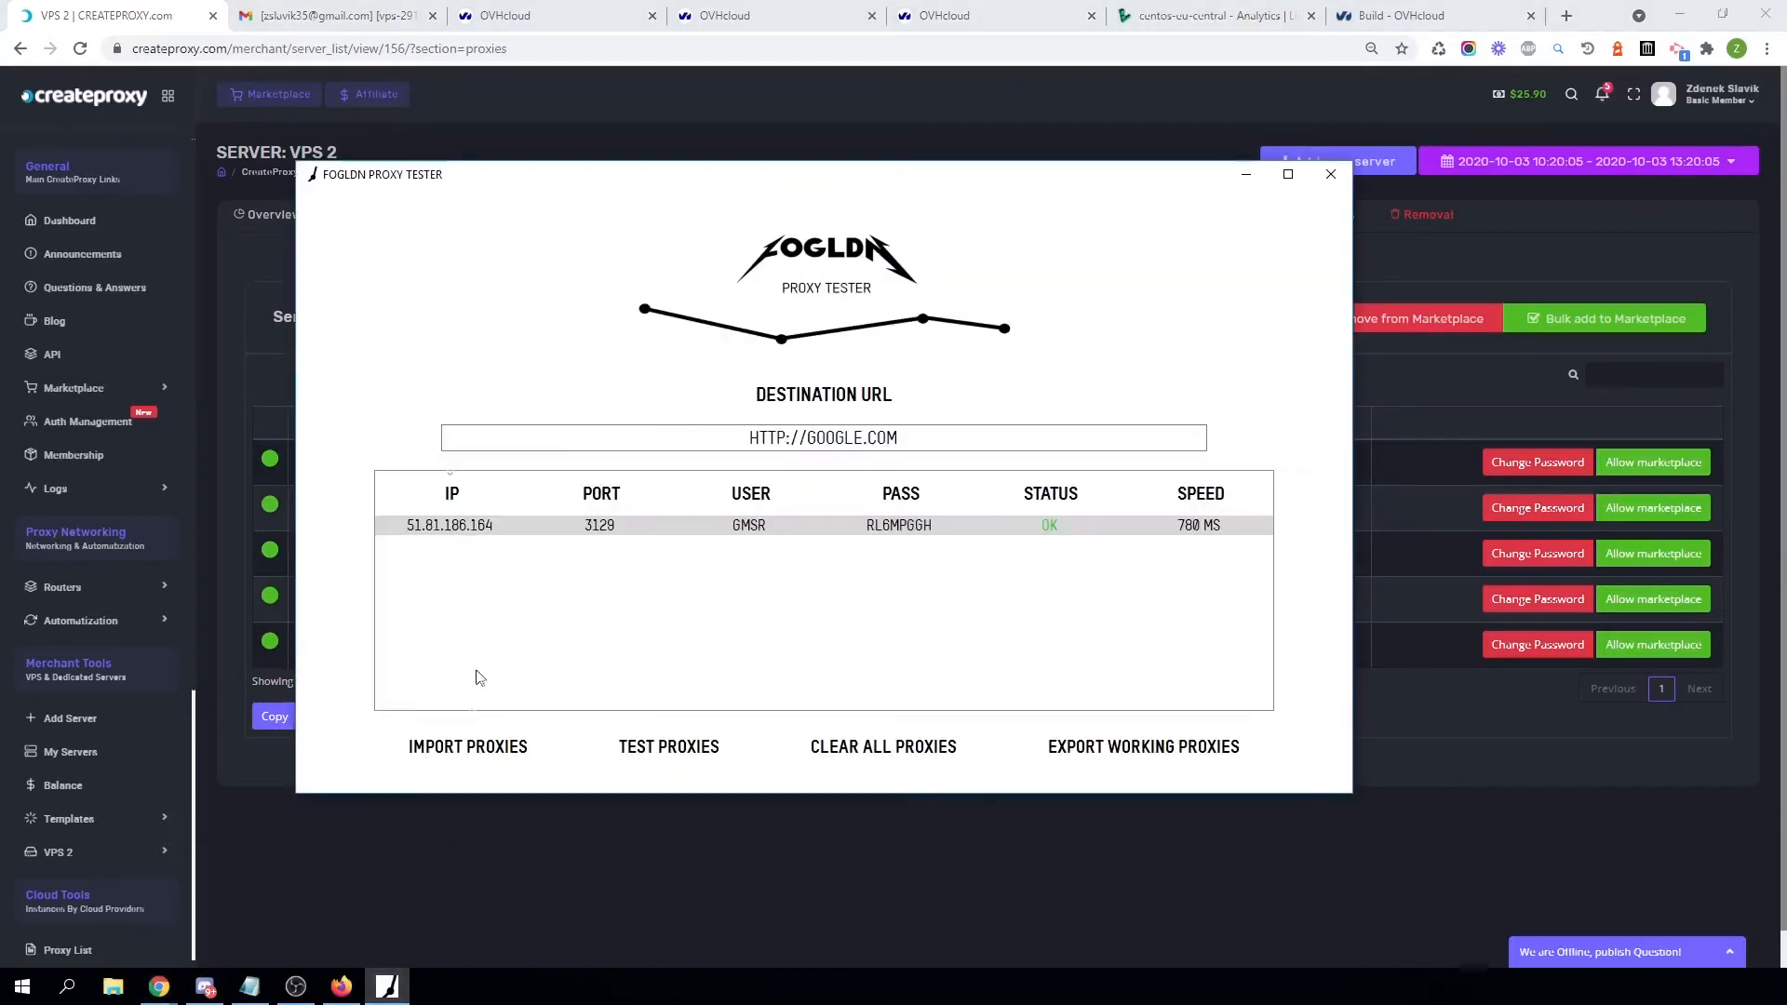
click(649, 747)
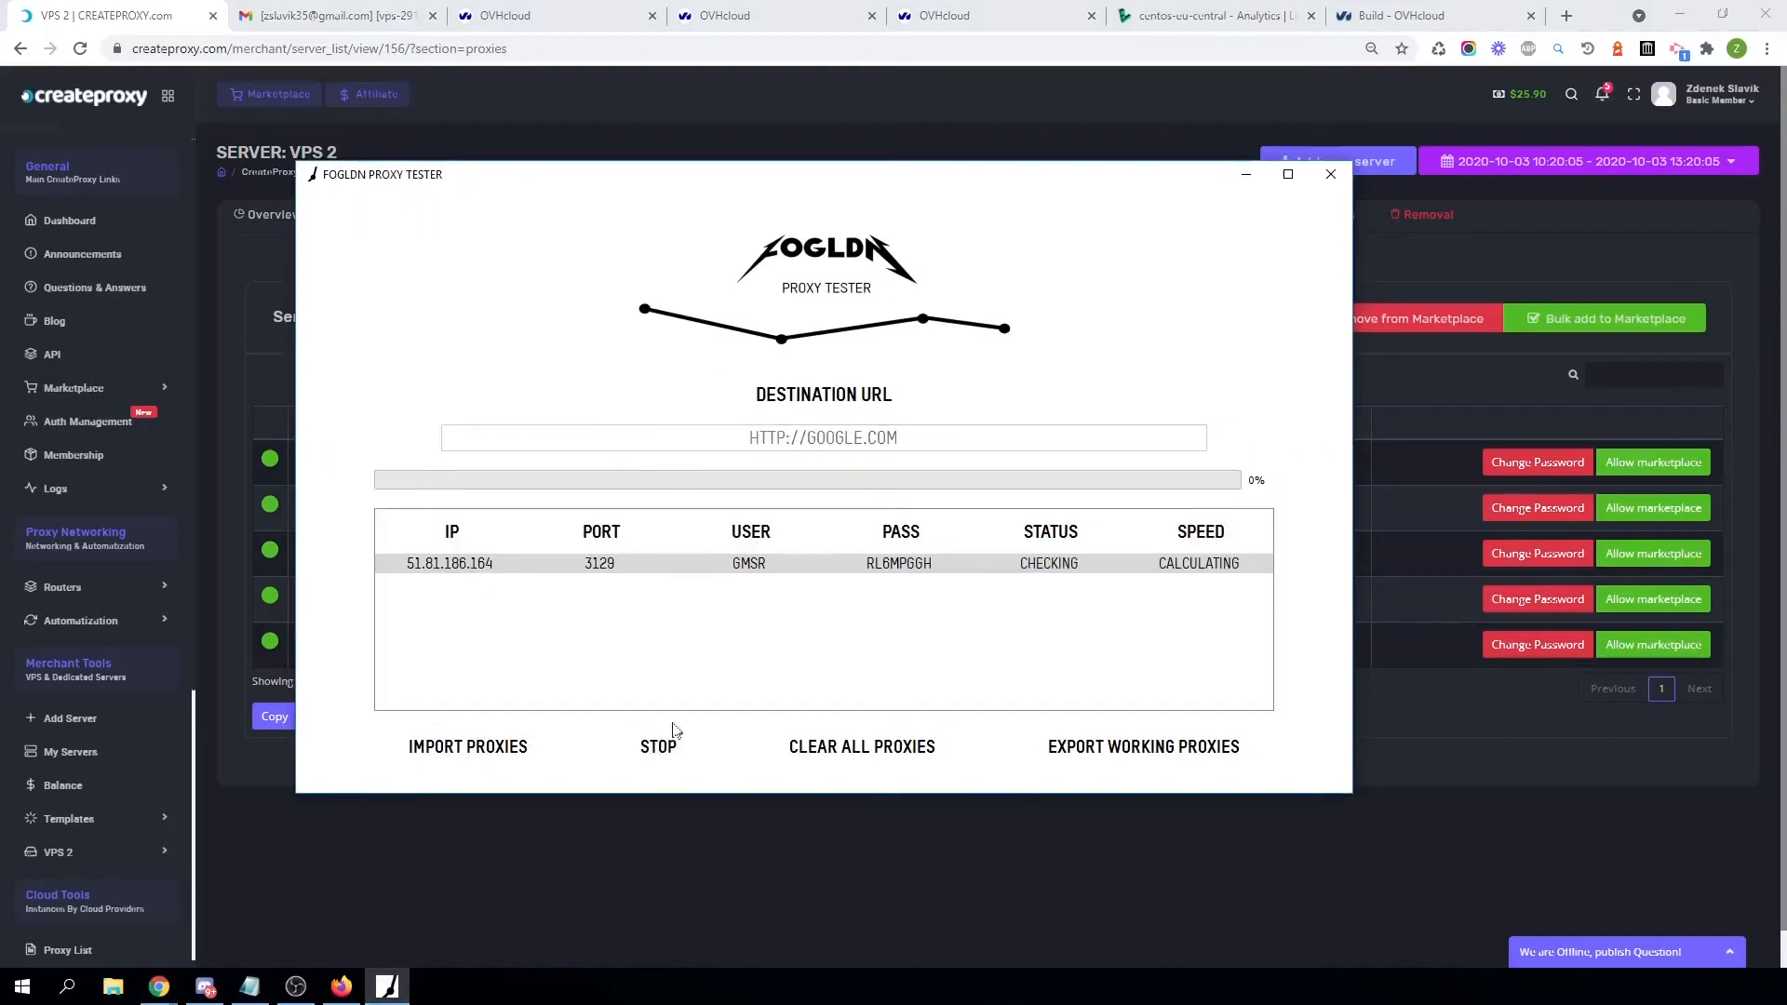
click(457, 747)
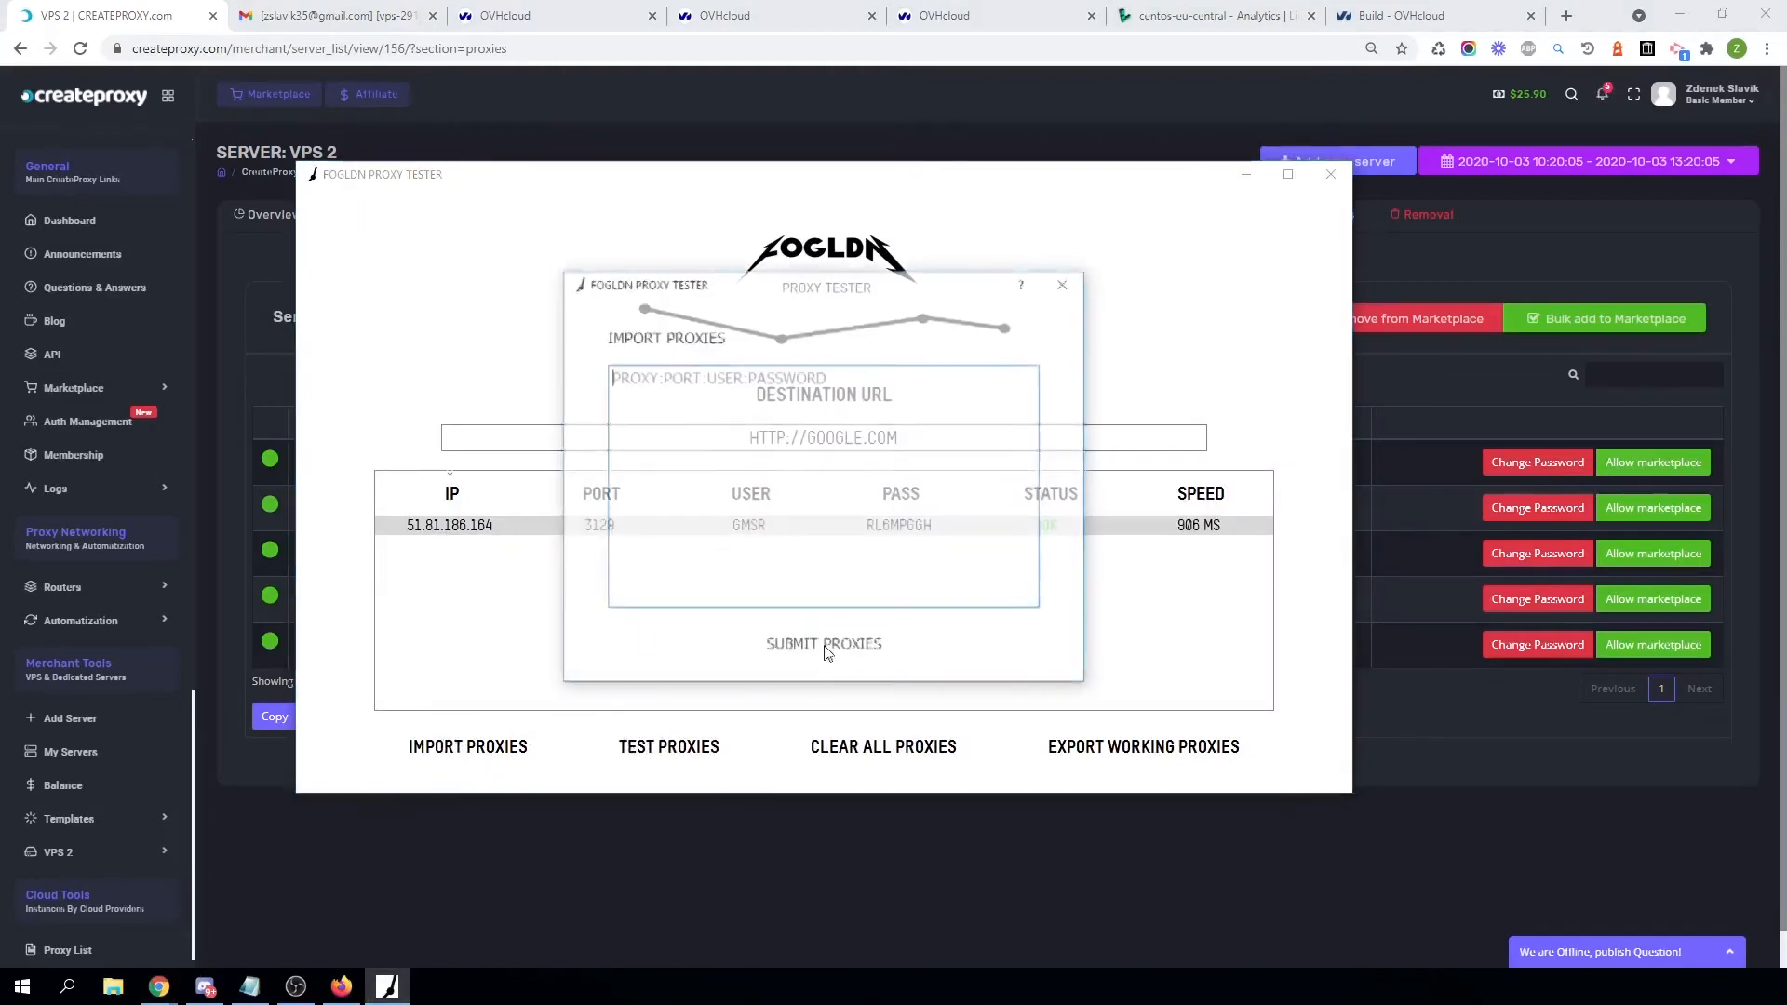
key(ctrl+v)
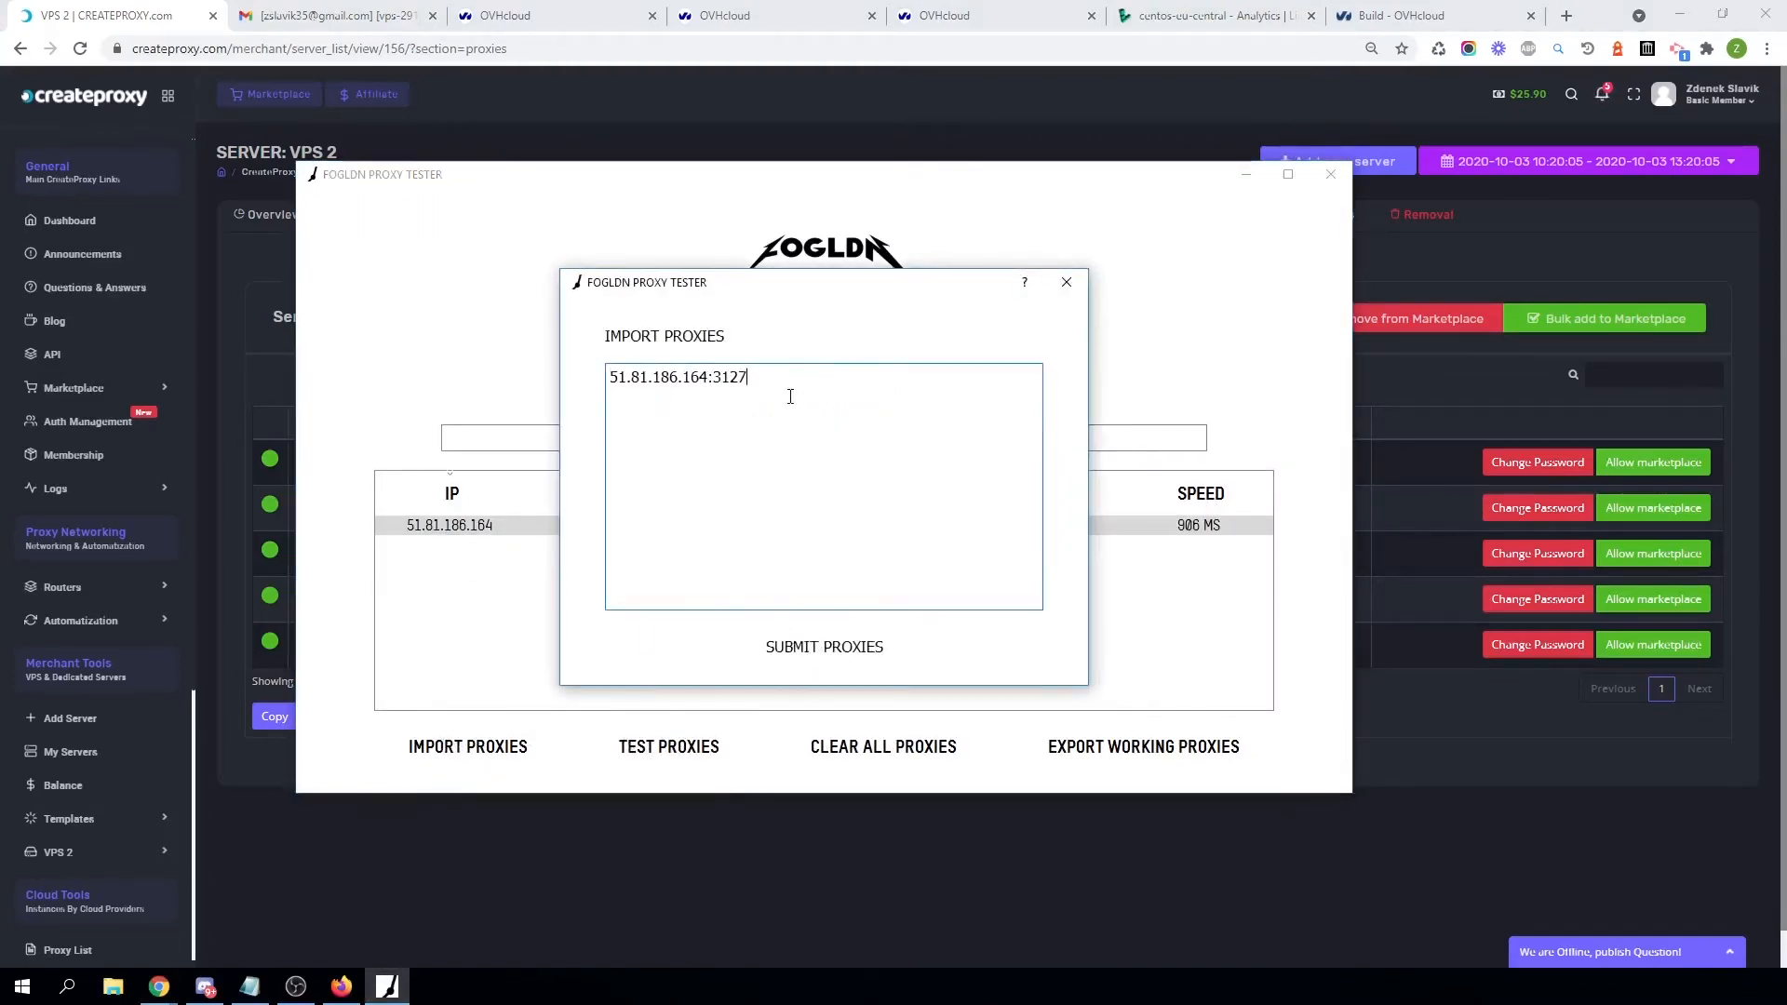
text(:)
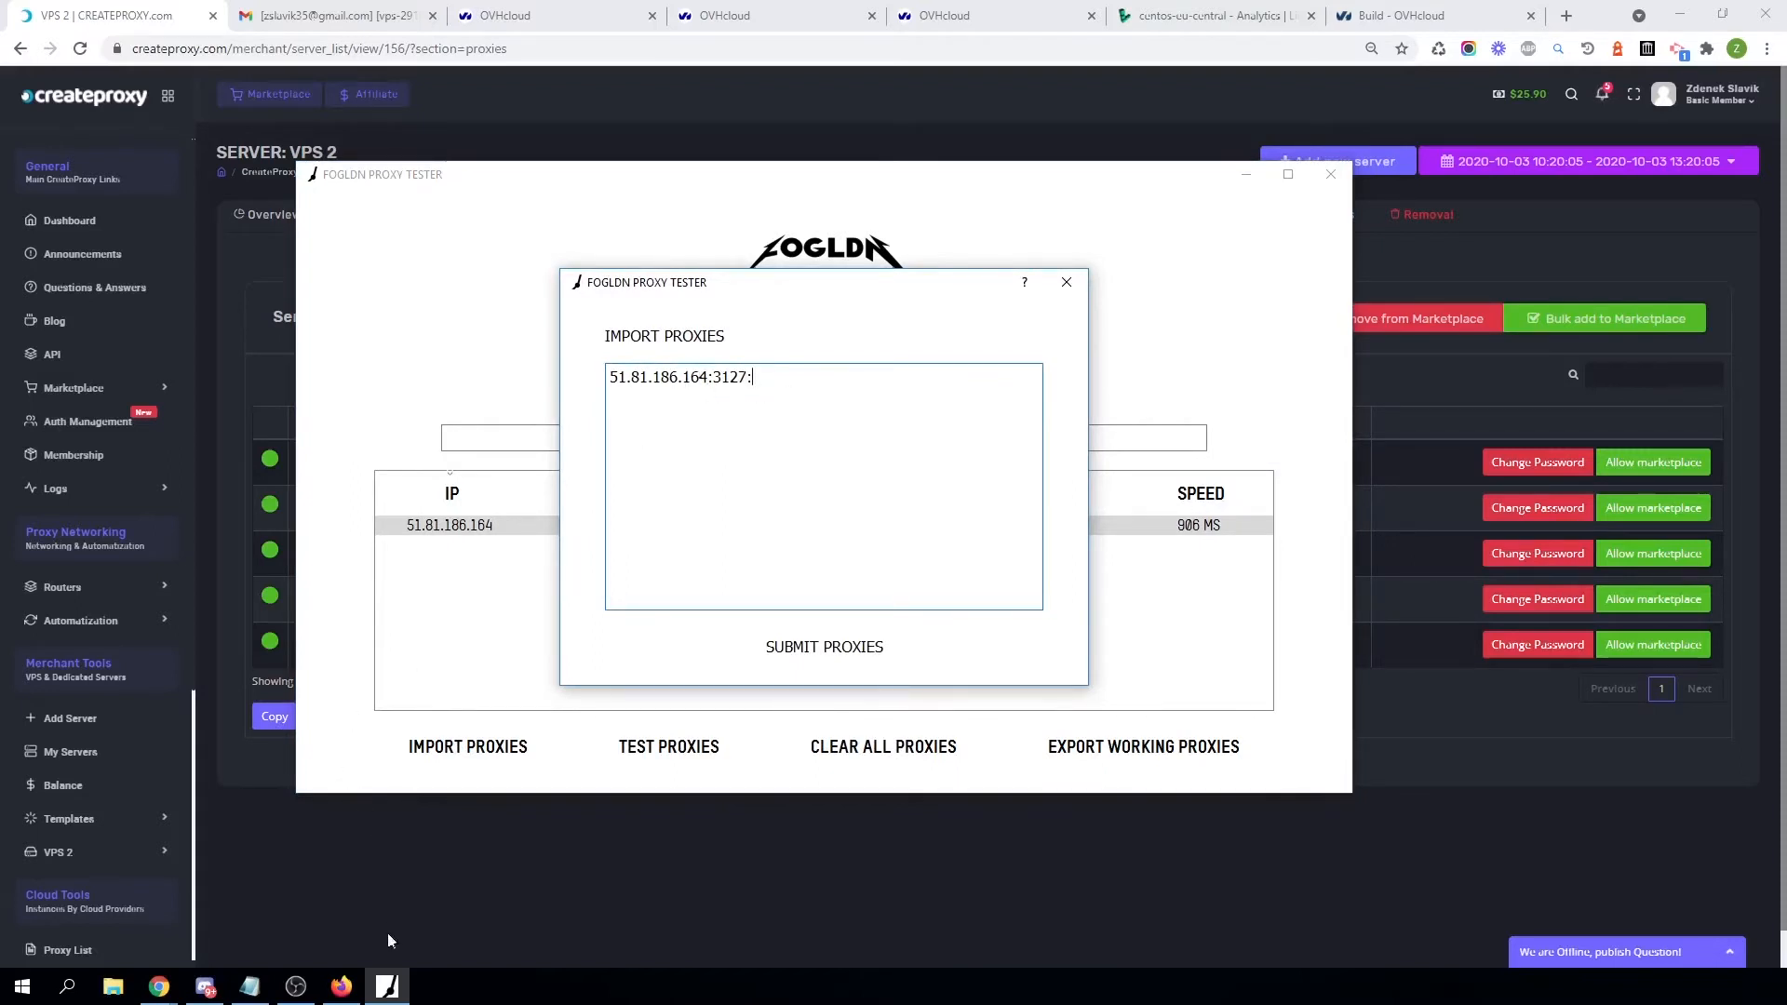
click(370, 886)
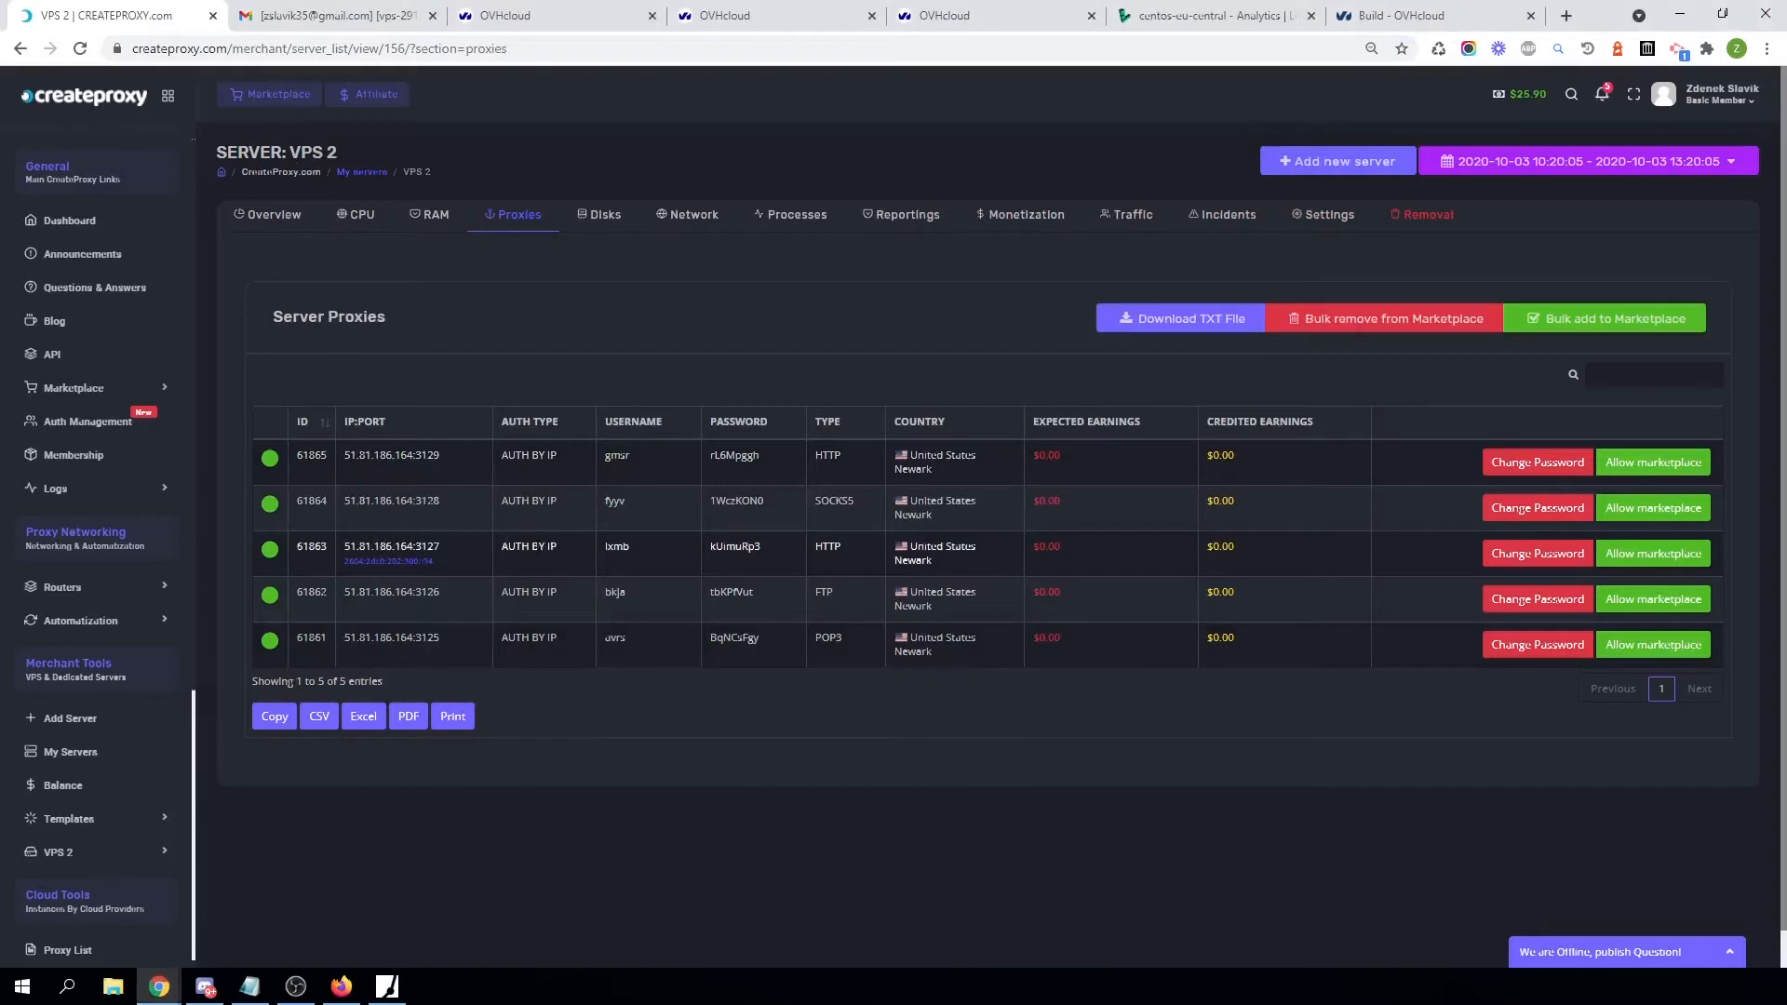
double_click(622, 545)
key(ctrl+c)
click(385, 980)
key(ctrl+v)
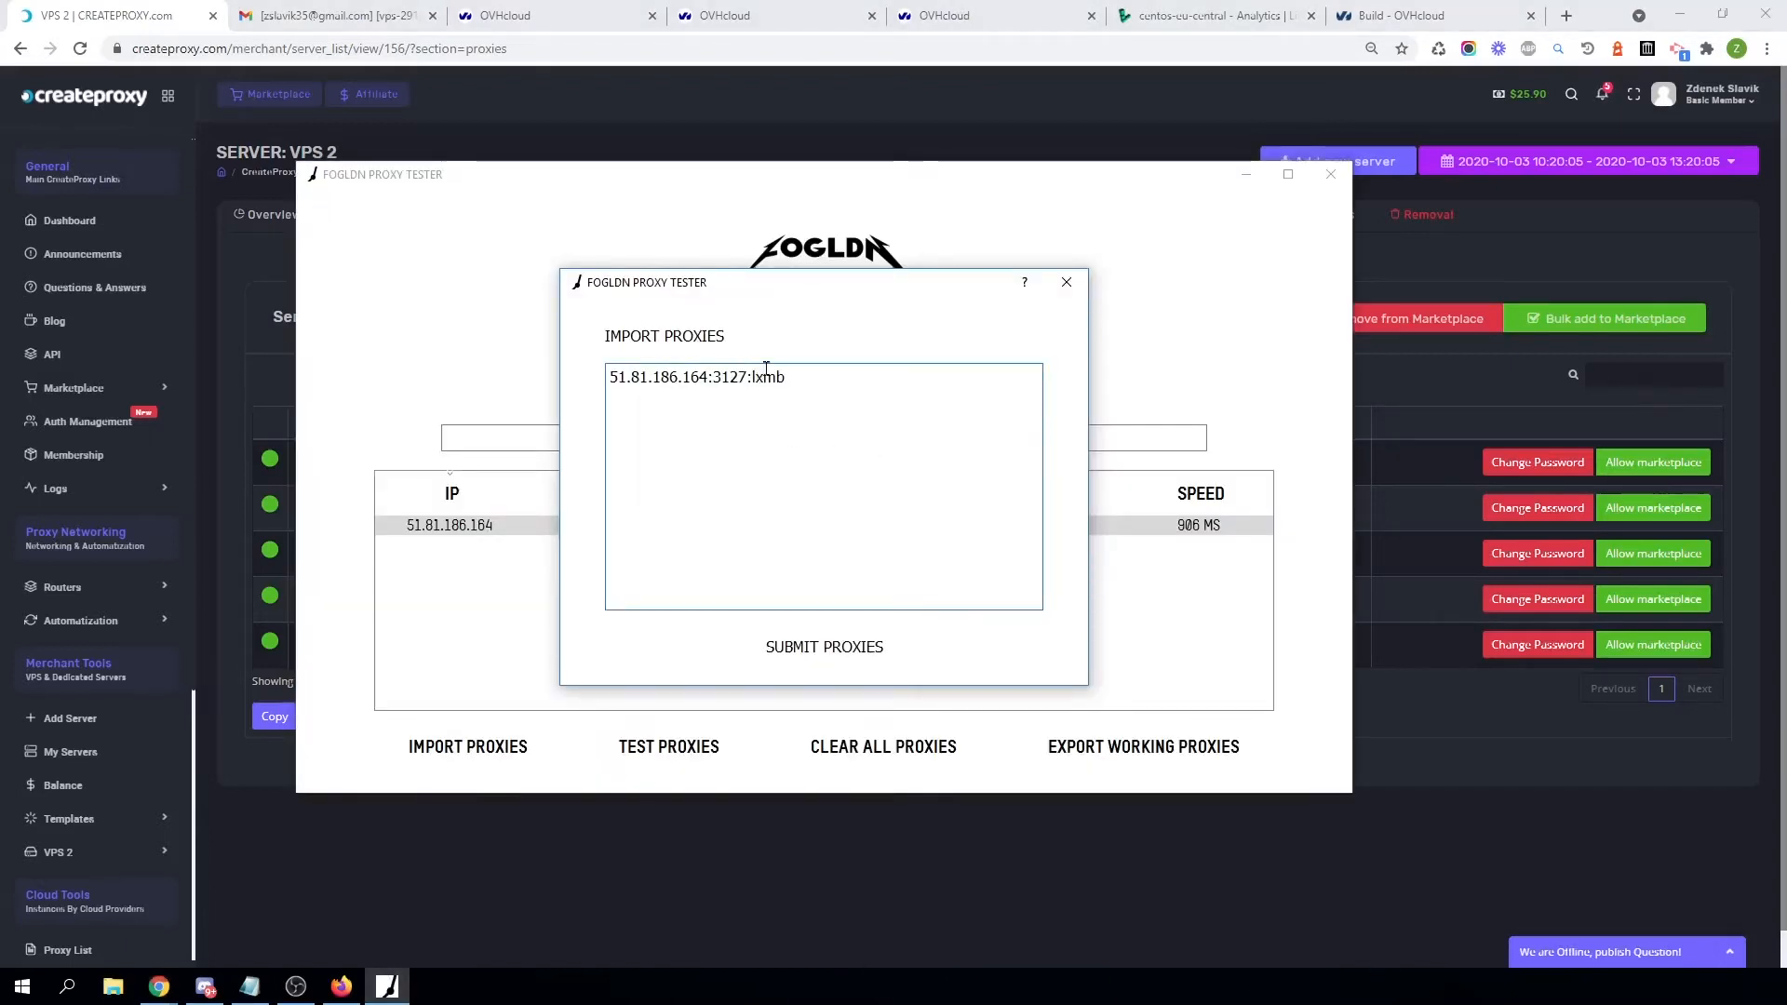
click(409, 840)
double_click(735, 547)
key(ctrl+c)
click(385, 985)
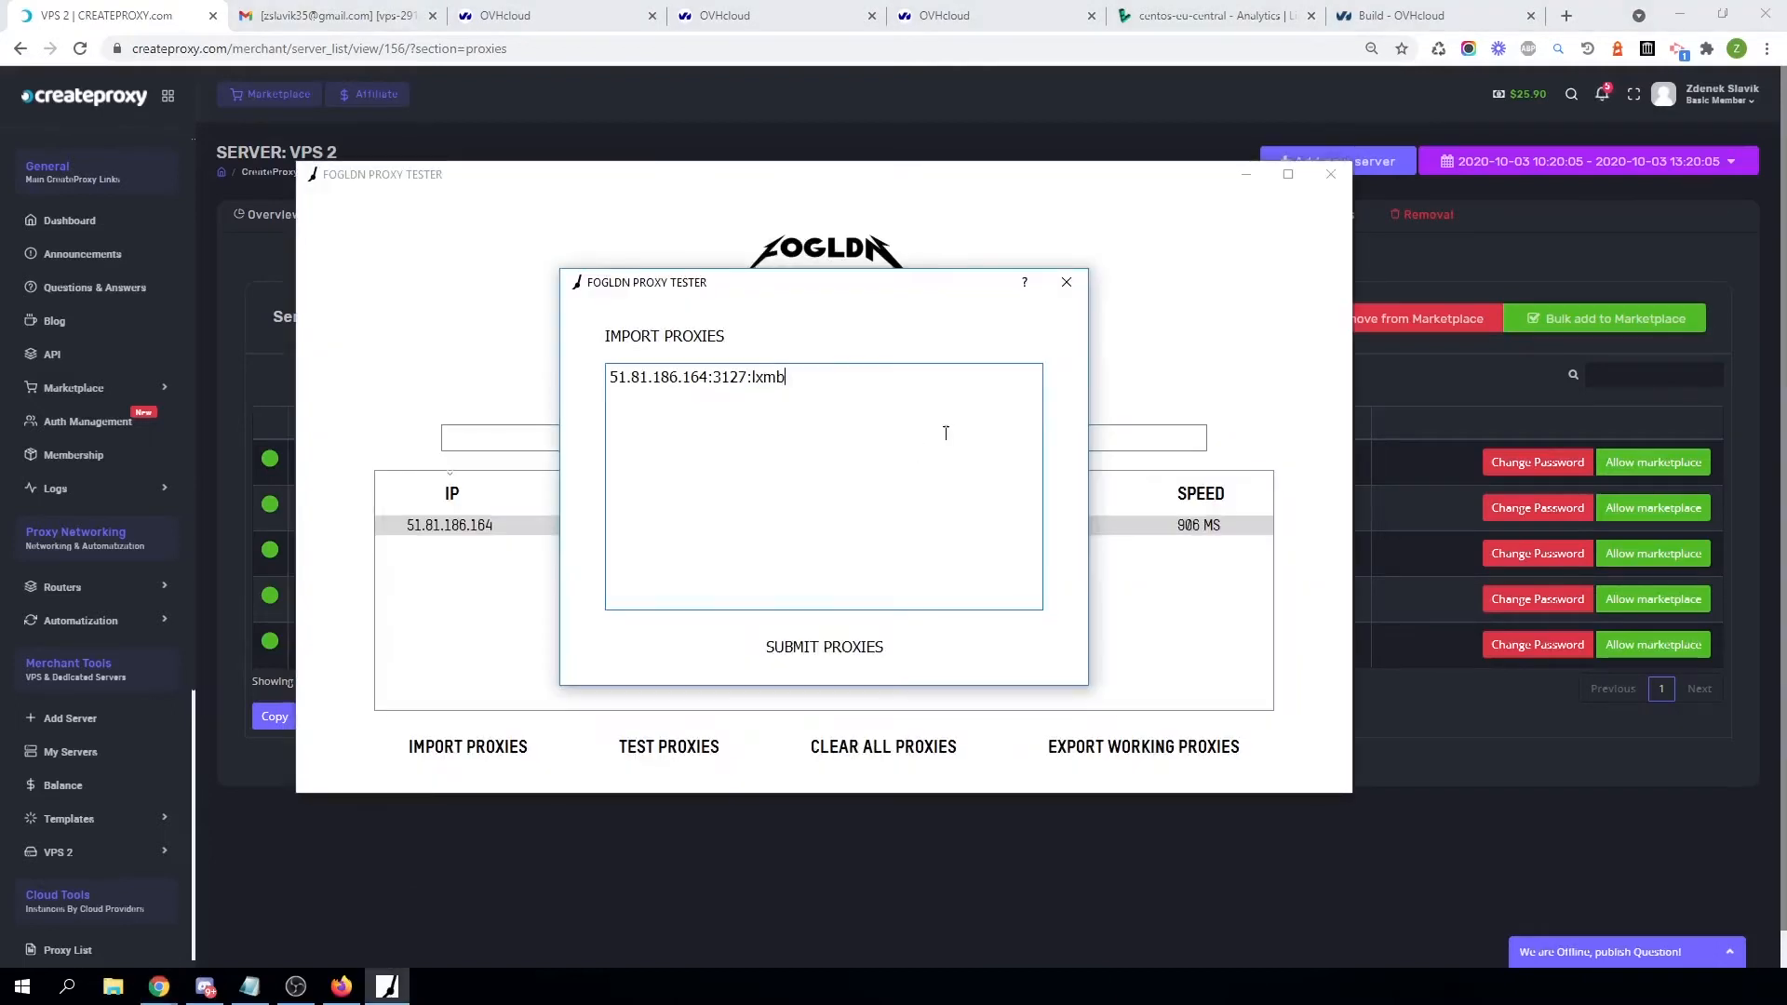
text(:)
key(ctrl+v)
Submit the second proxy, test both proxies until OK, and hide the tester.
click(814, 648)
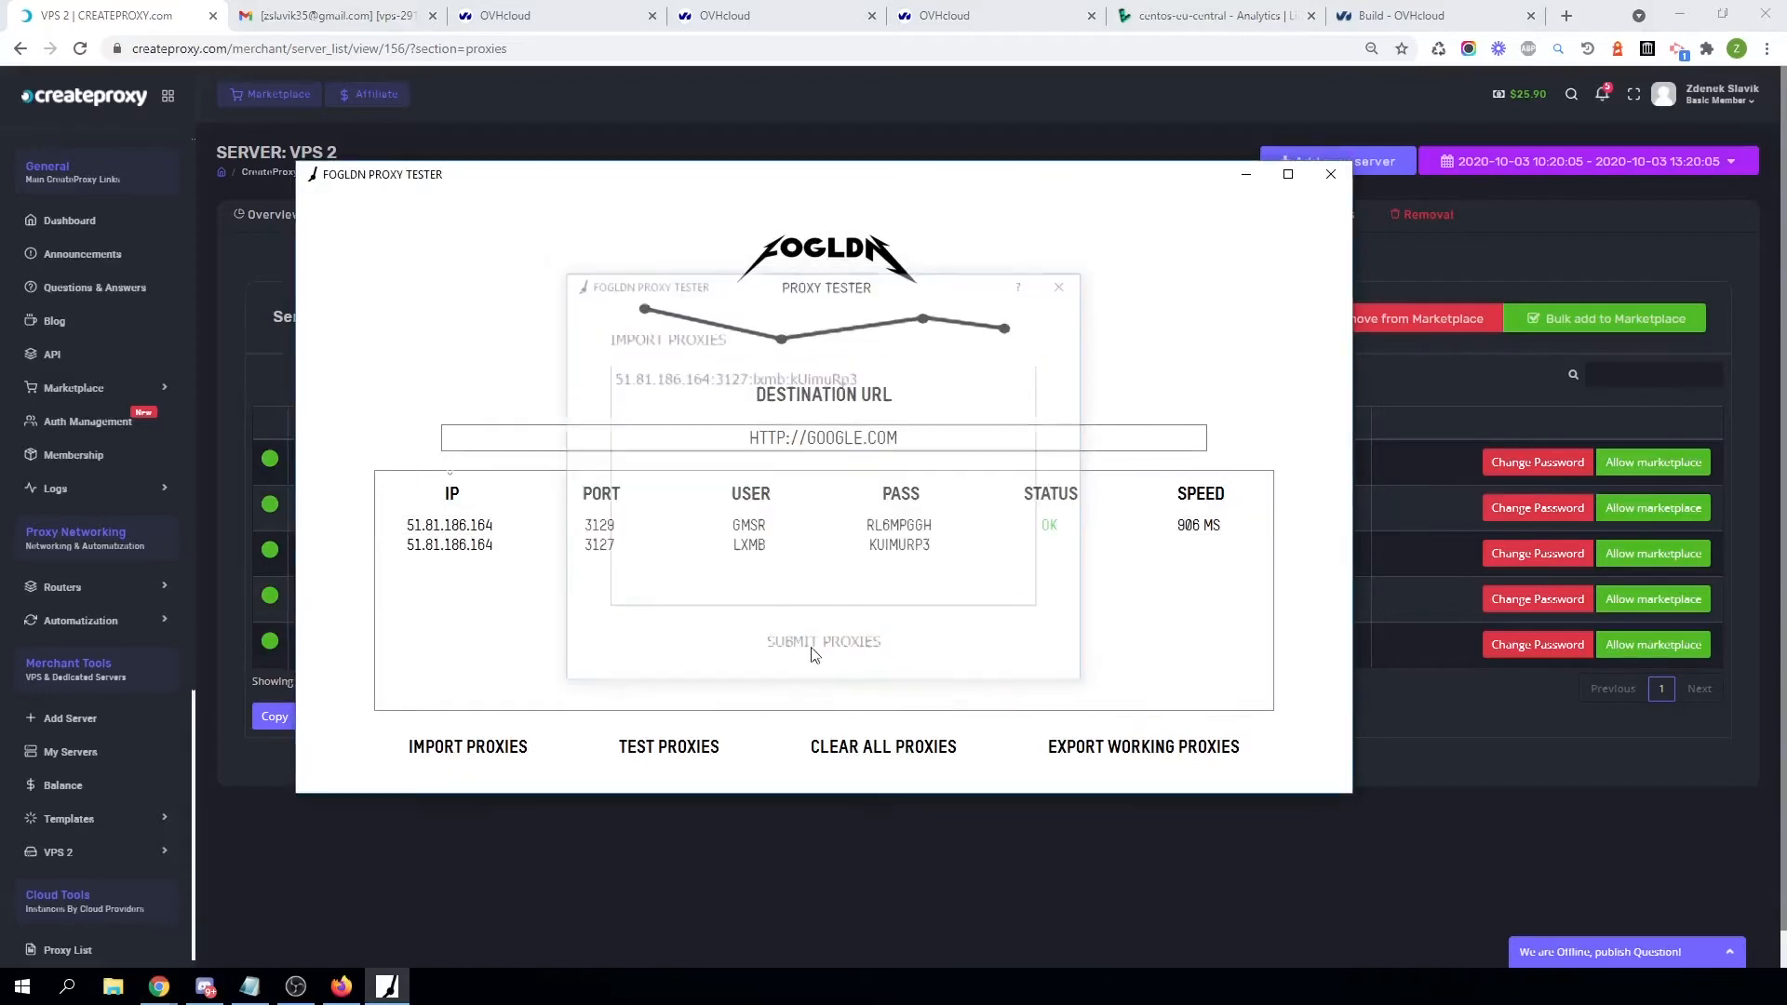
click(651, 750)
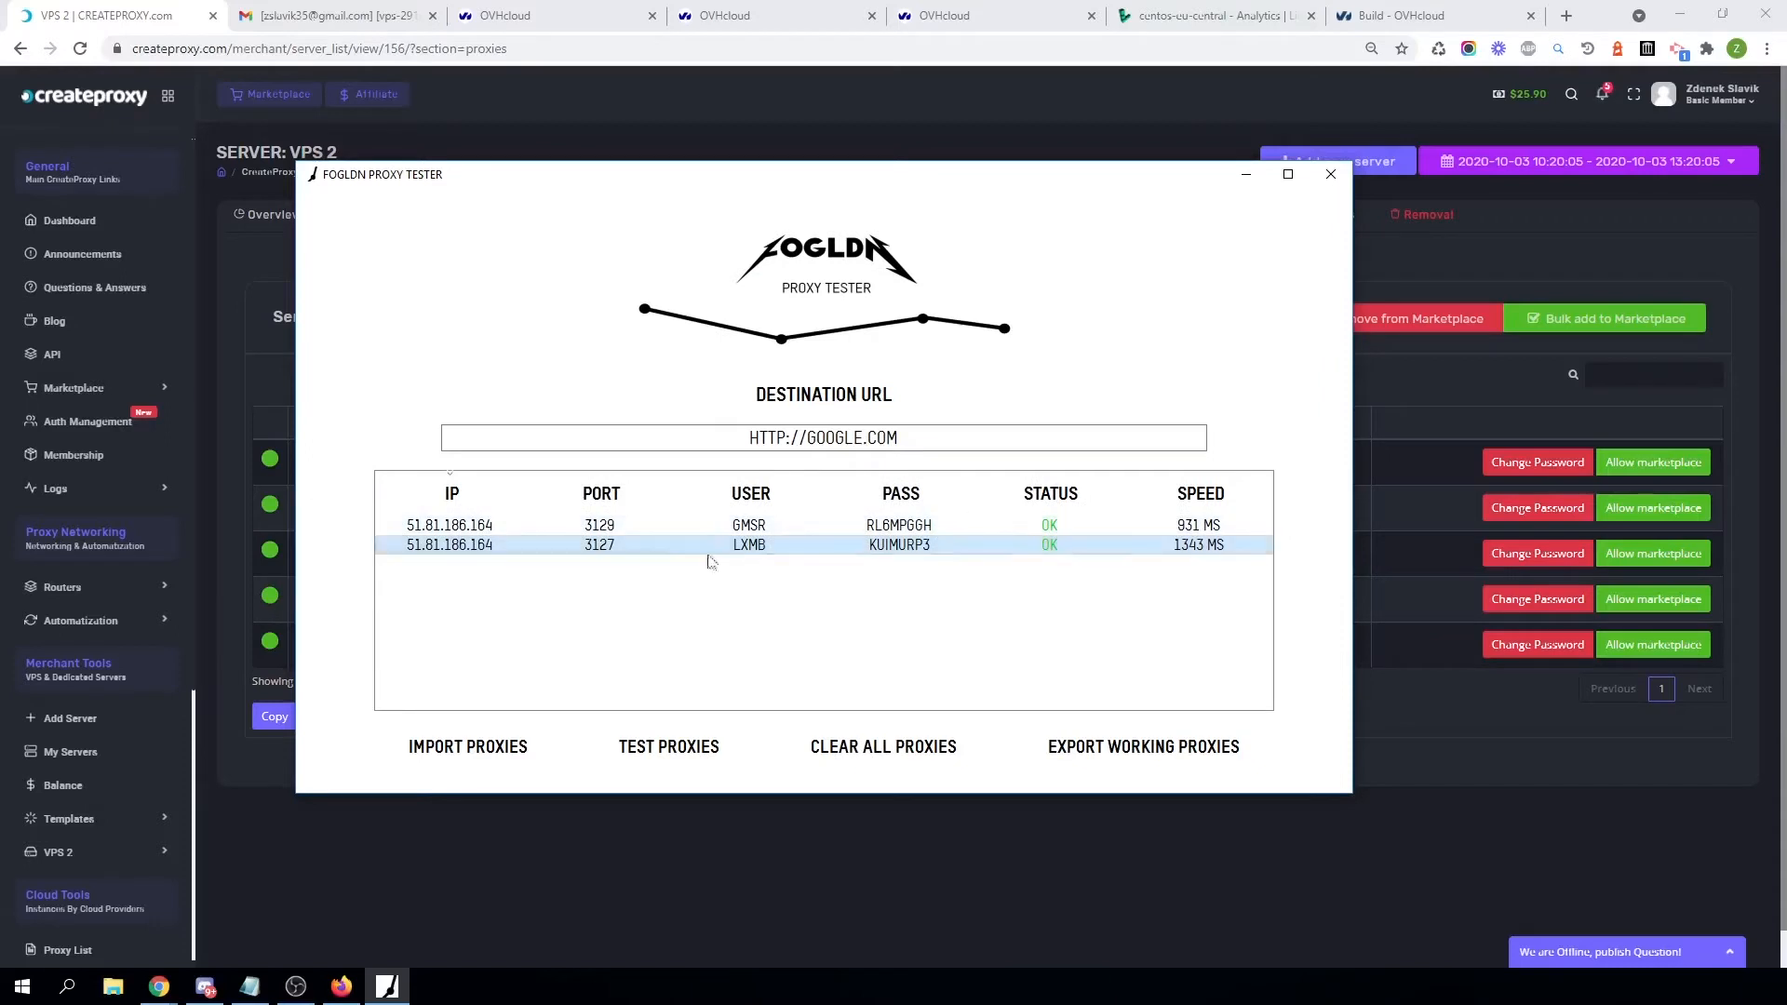
click(682, 746)
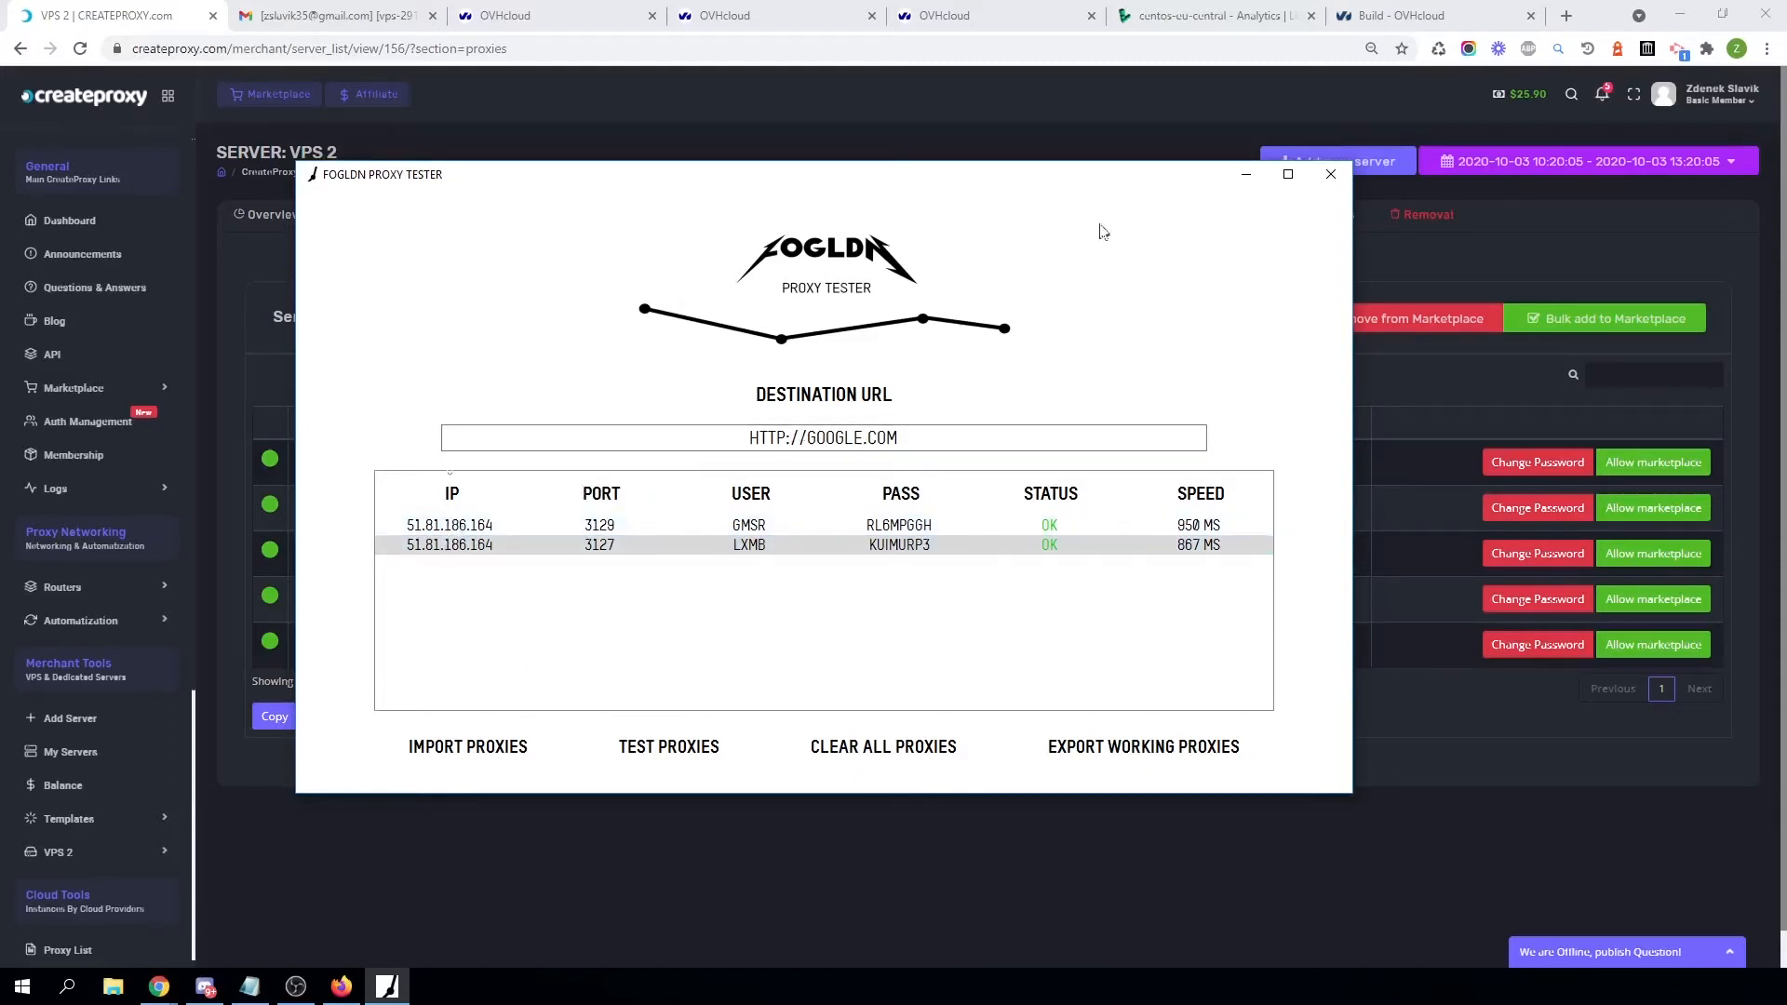
click(1246, 174)
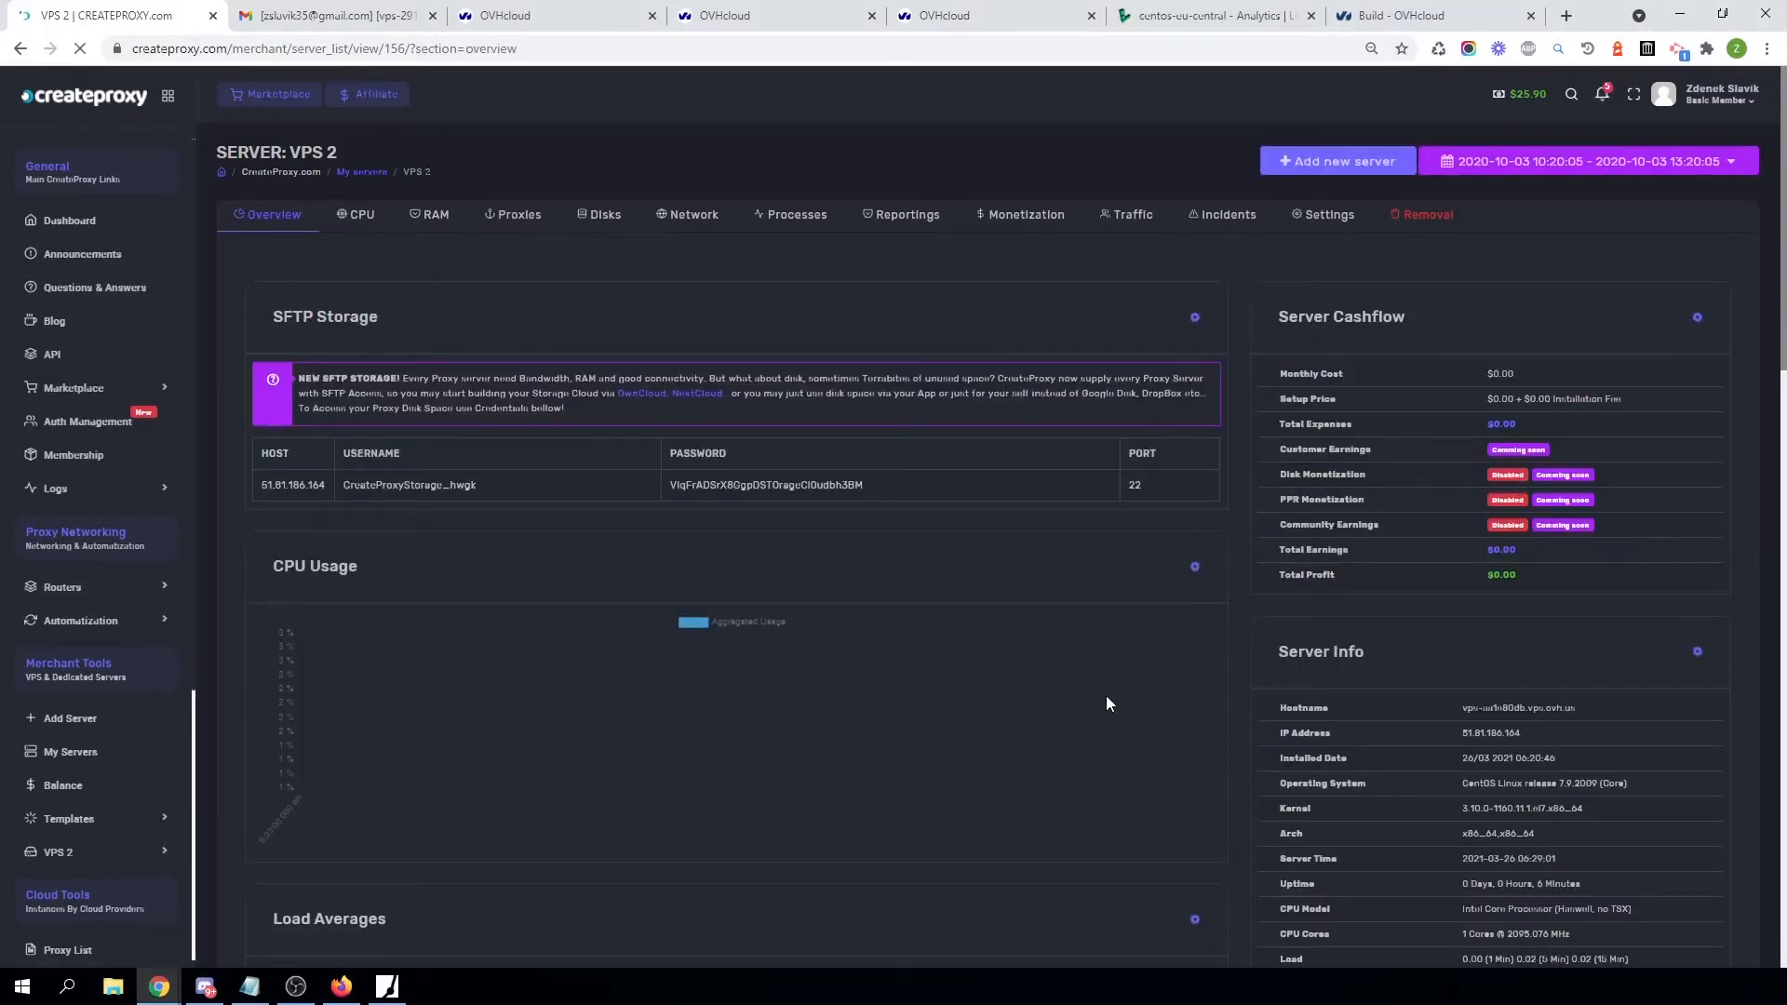
Begin adding server VPS 1 (OVH, main IP 51.81.186.163) and advance with the server notes open.
click(80, 734)
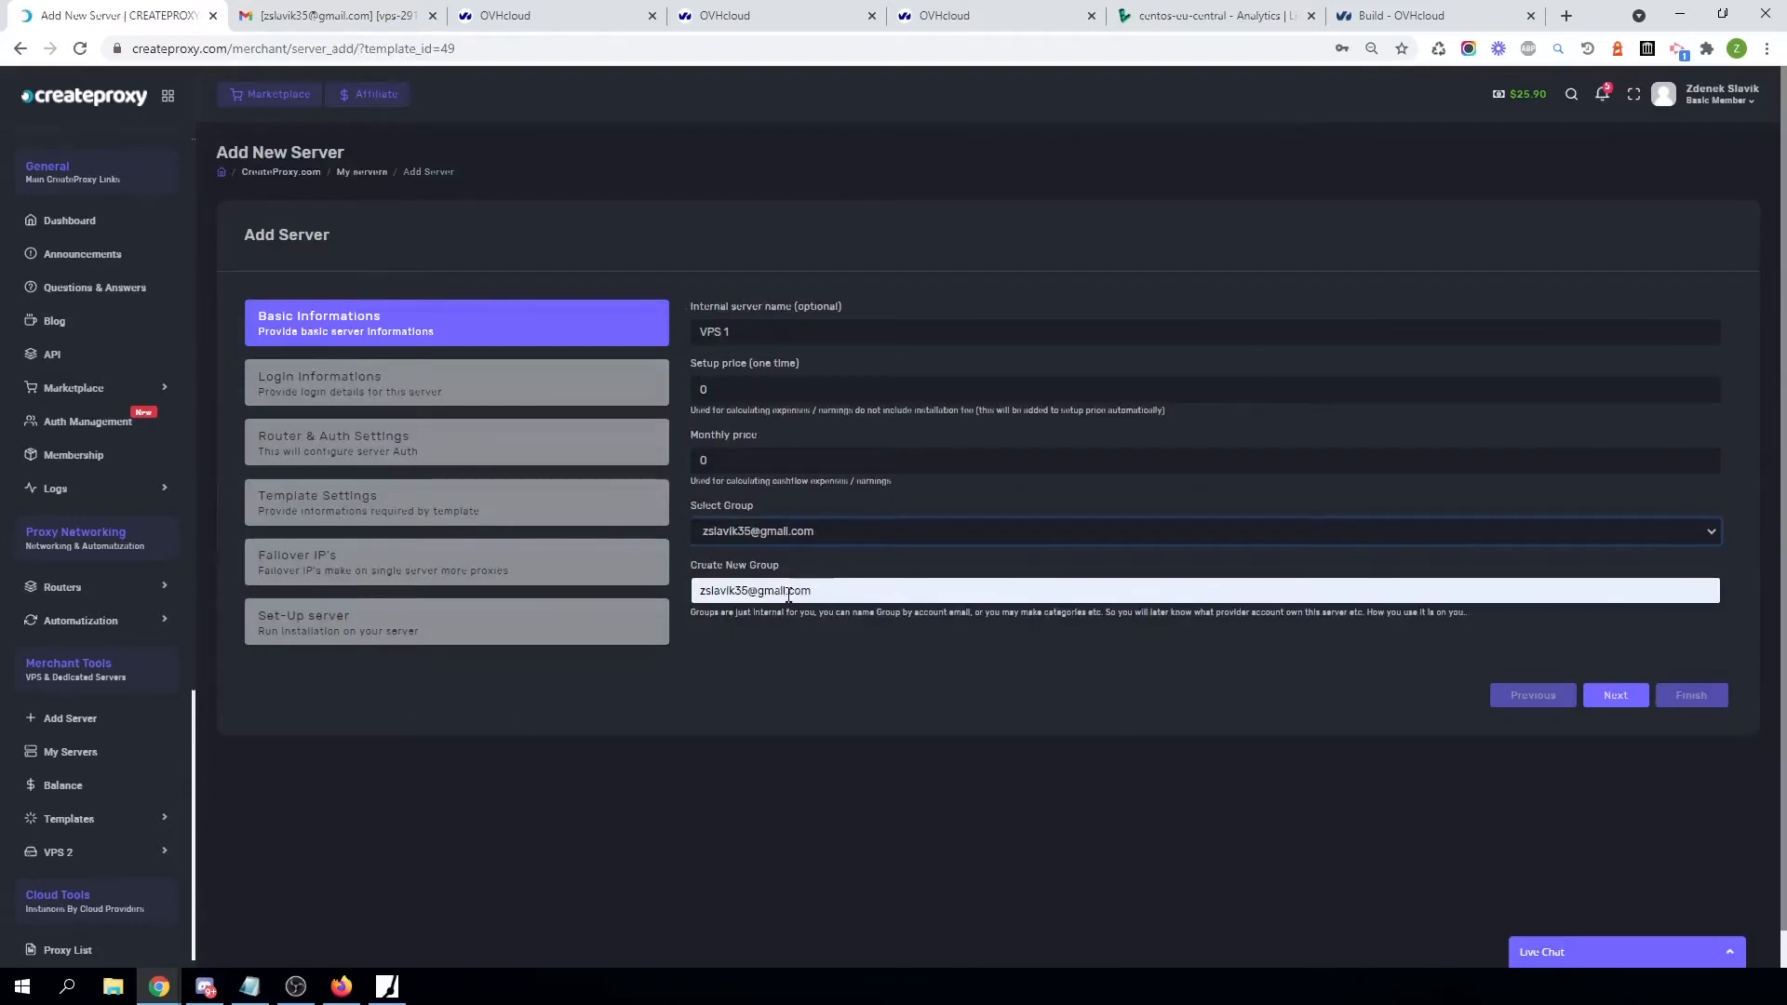
click(441, 399)
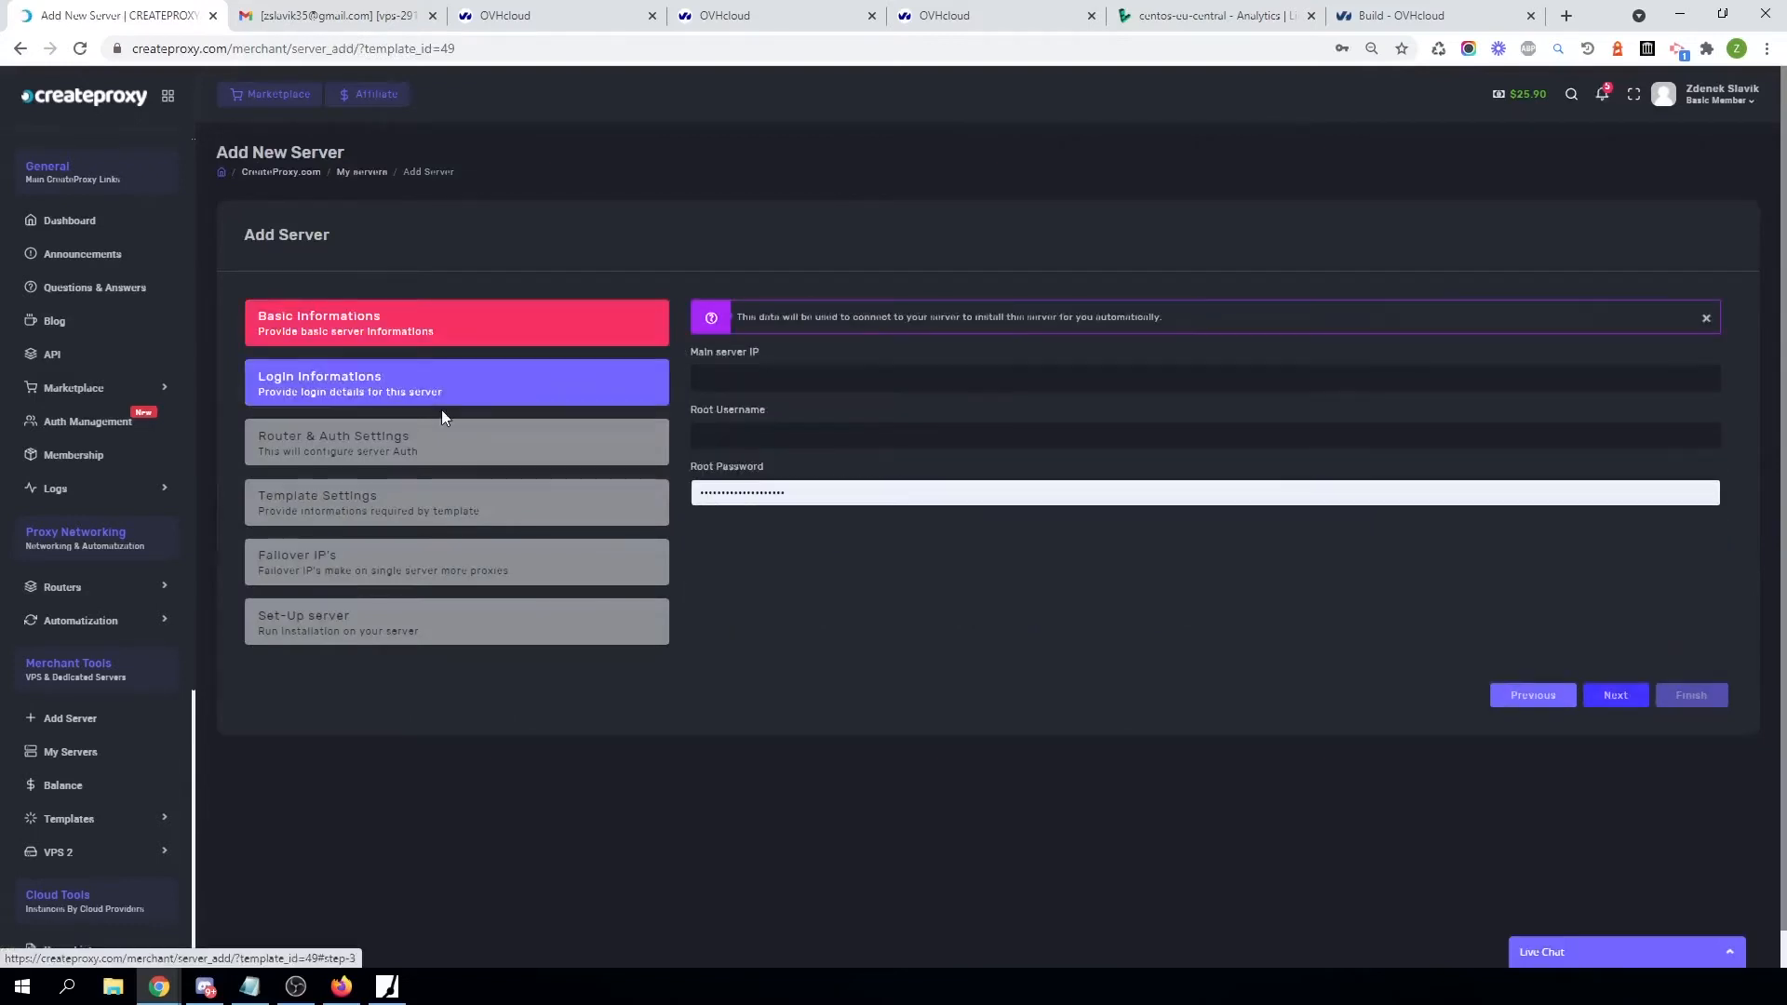
click(257, 994)
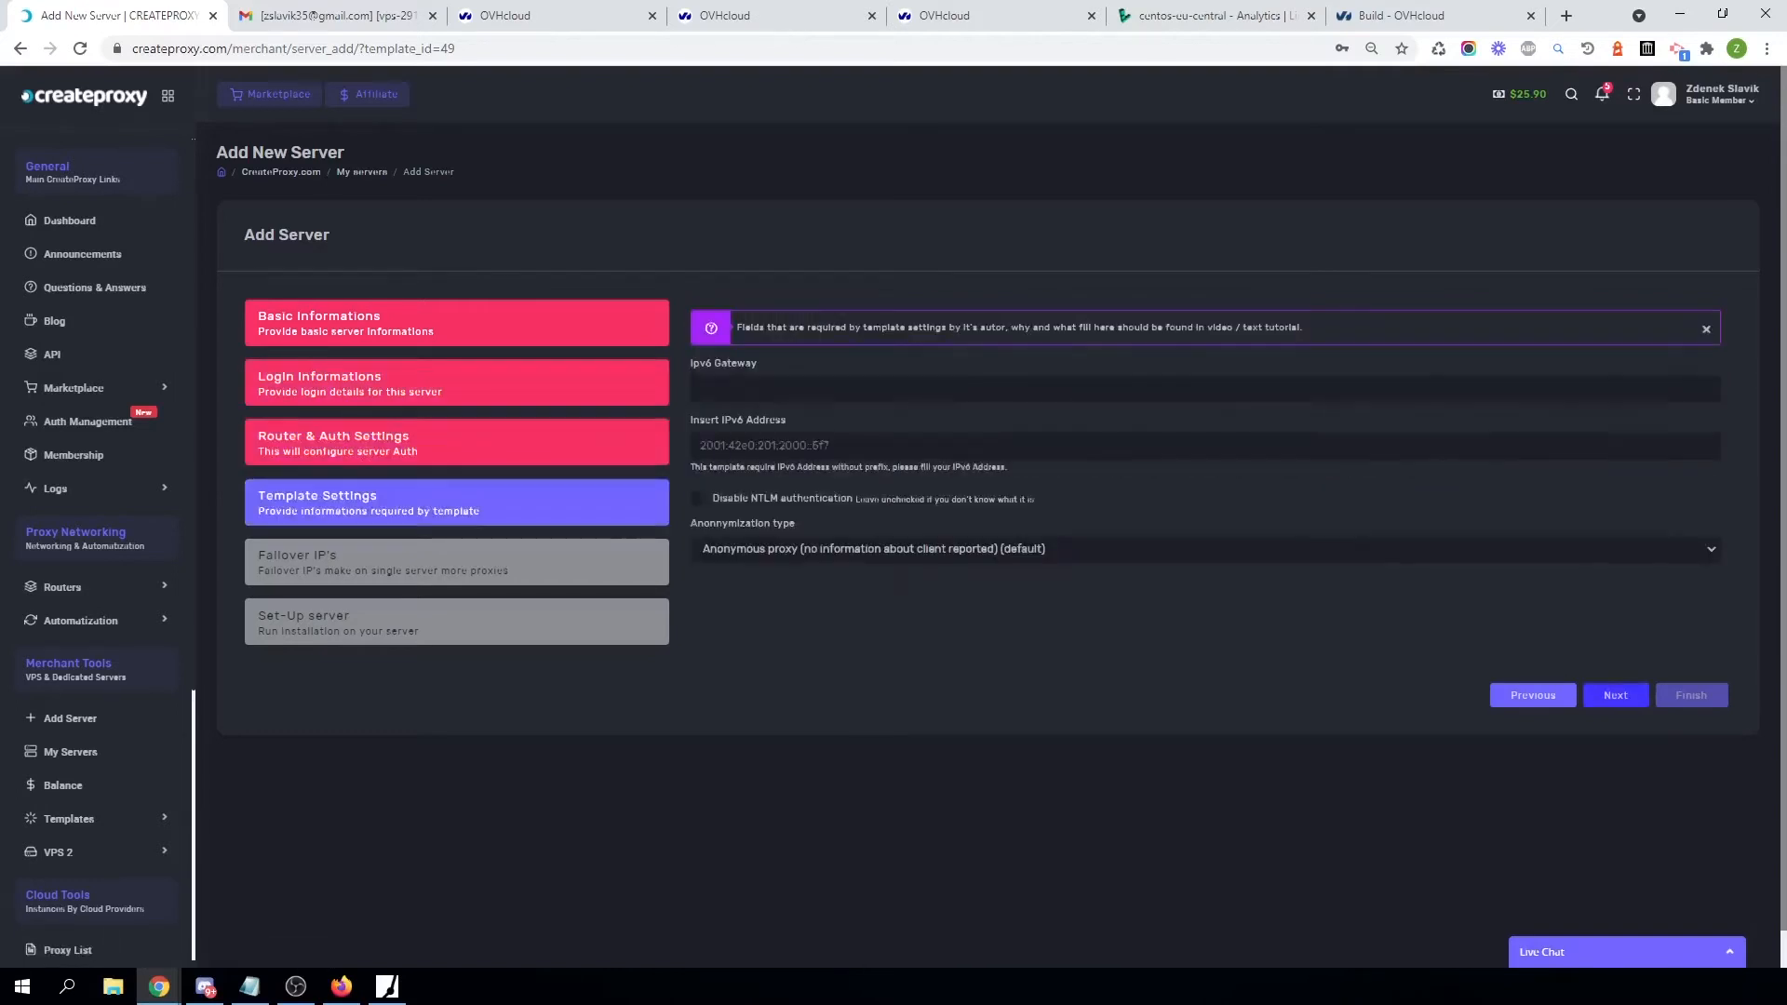
click(260, 983)
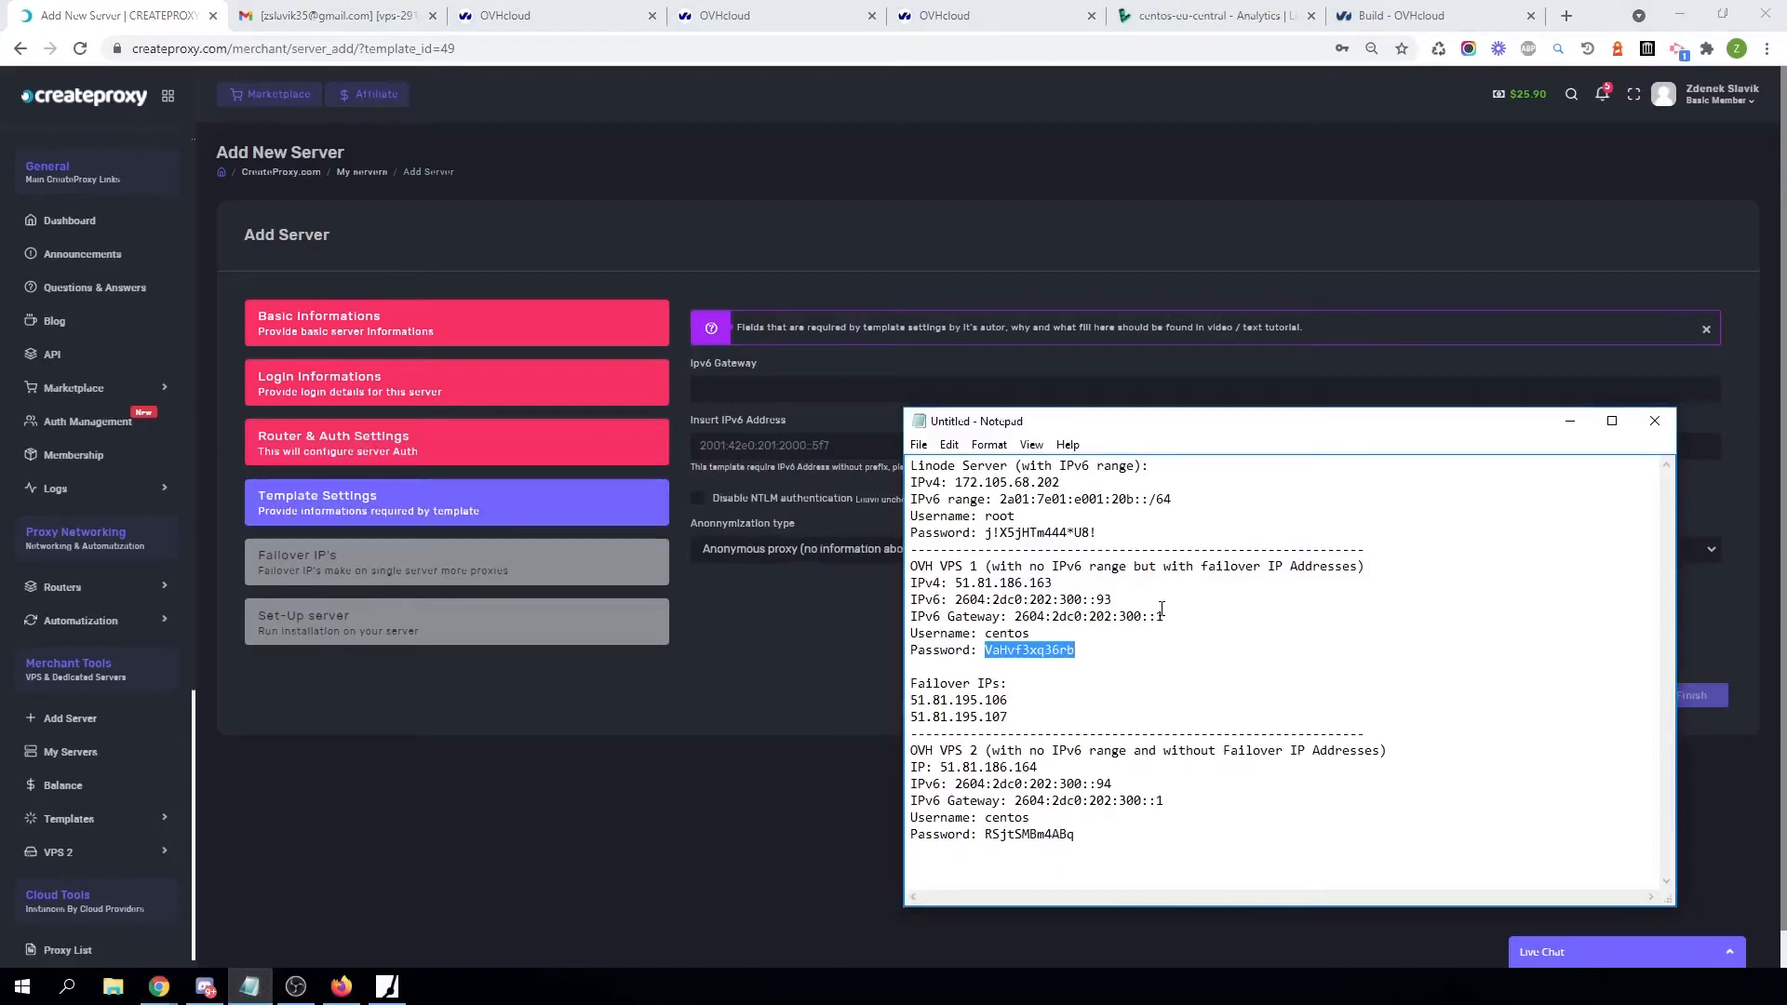
Copy the IPv6 gateway from the notes and enter failover IPs 51.81.195.106 and 51.81.195.107.
drag(1163, 616, 1015, 616)
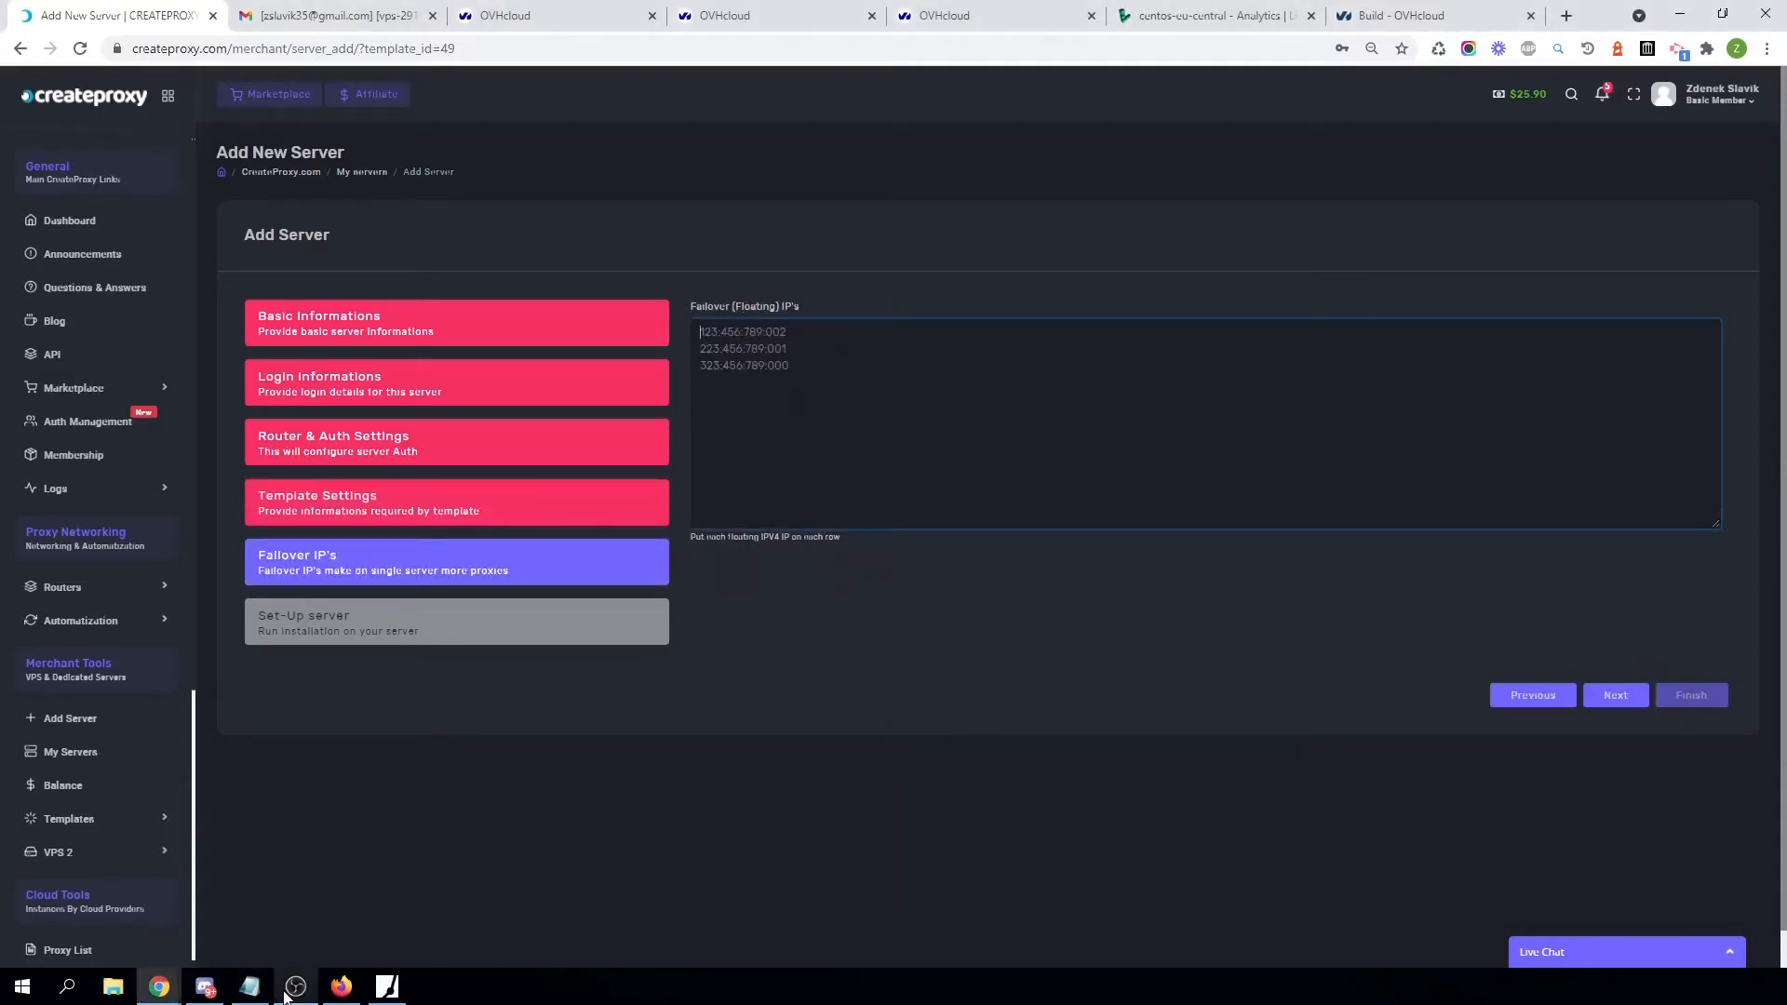
mouse_move(251, 997)
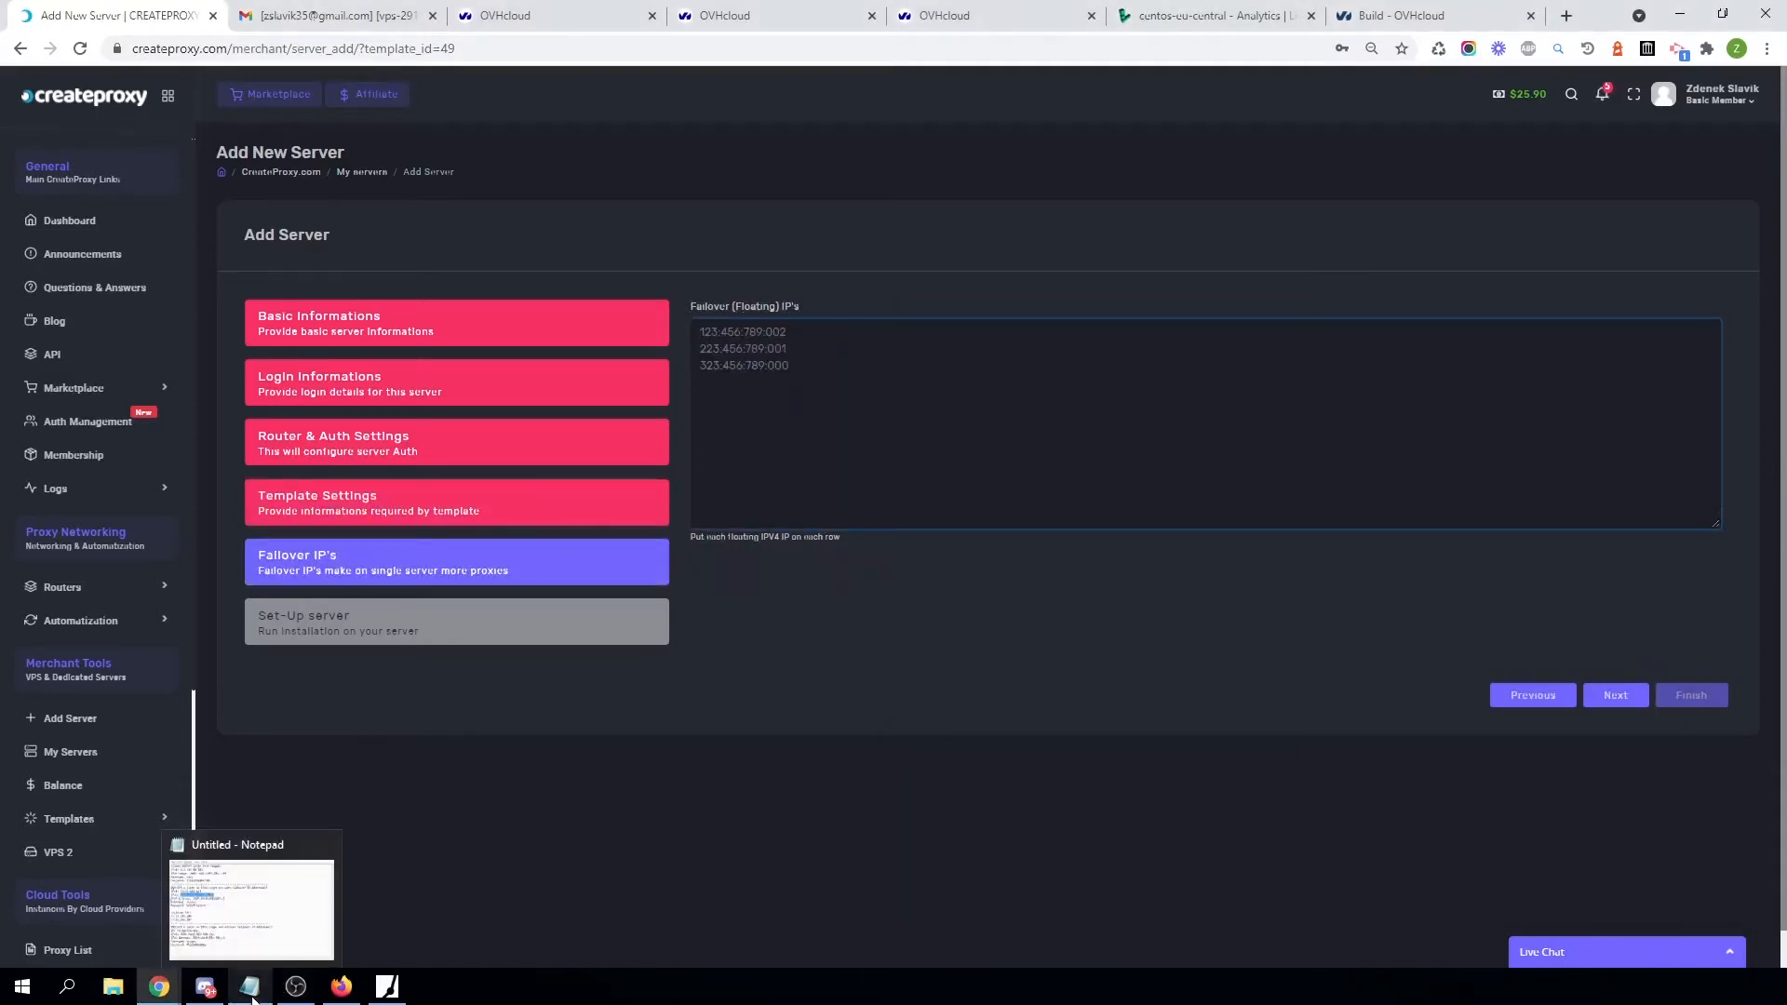
click(252, 997)
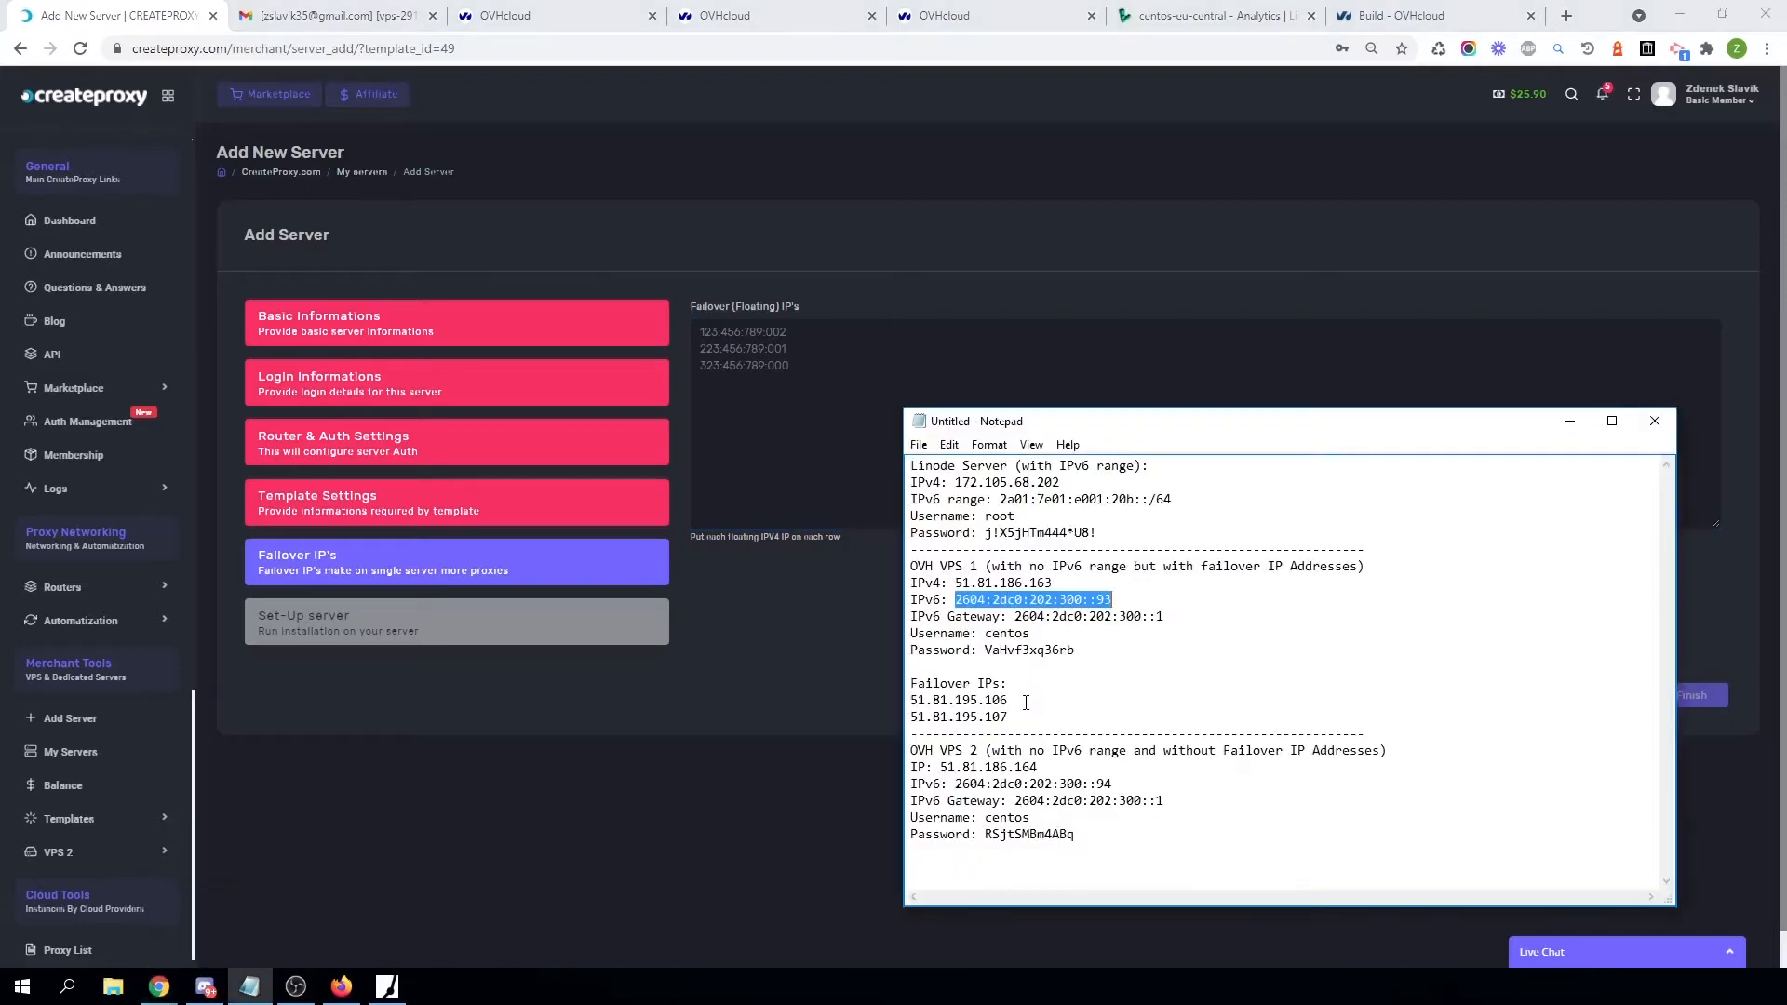
click(823, 427)
text(51.81.195.106)
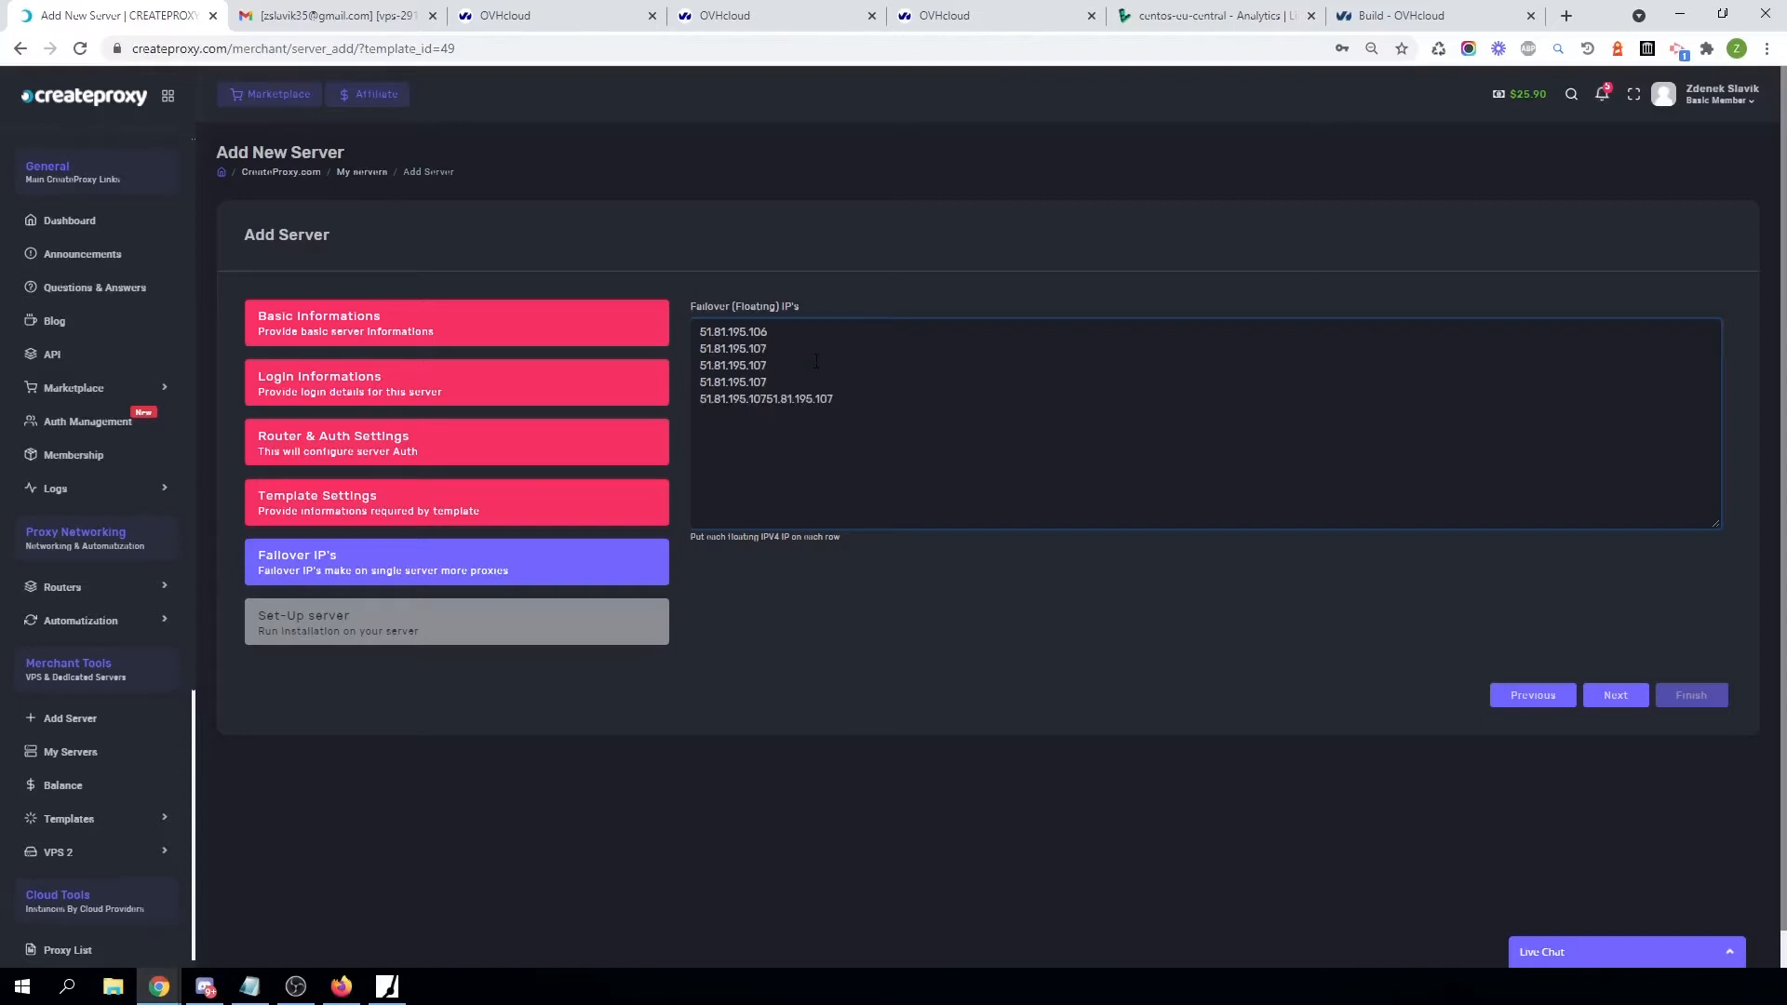
key(BackSpace)
key(BackSpace)
key(BackSpace)
key(BackSpace)
key(BackSpace)
key(BackSpace)
key(BackSpace)
key(BackSpace)
key(BackSpace)
key(BackSpace)
key(BackSpace)
key(BackSpace)
key(BackSpace)
key(BackSpace)
key(ctrl+v)
key(ctrl+v)
key(ctrl+v)
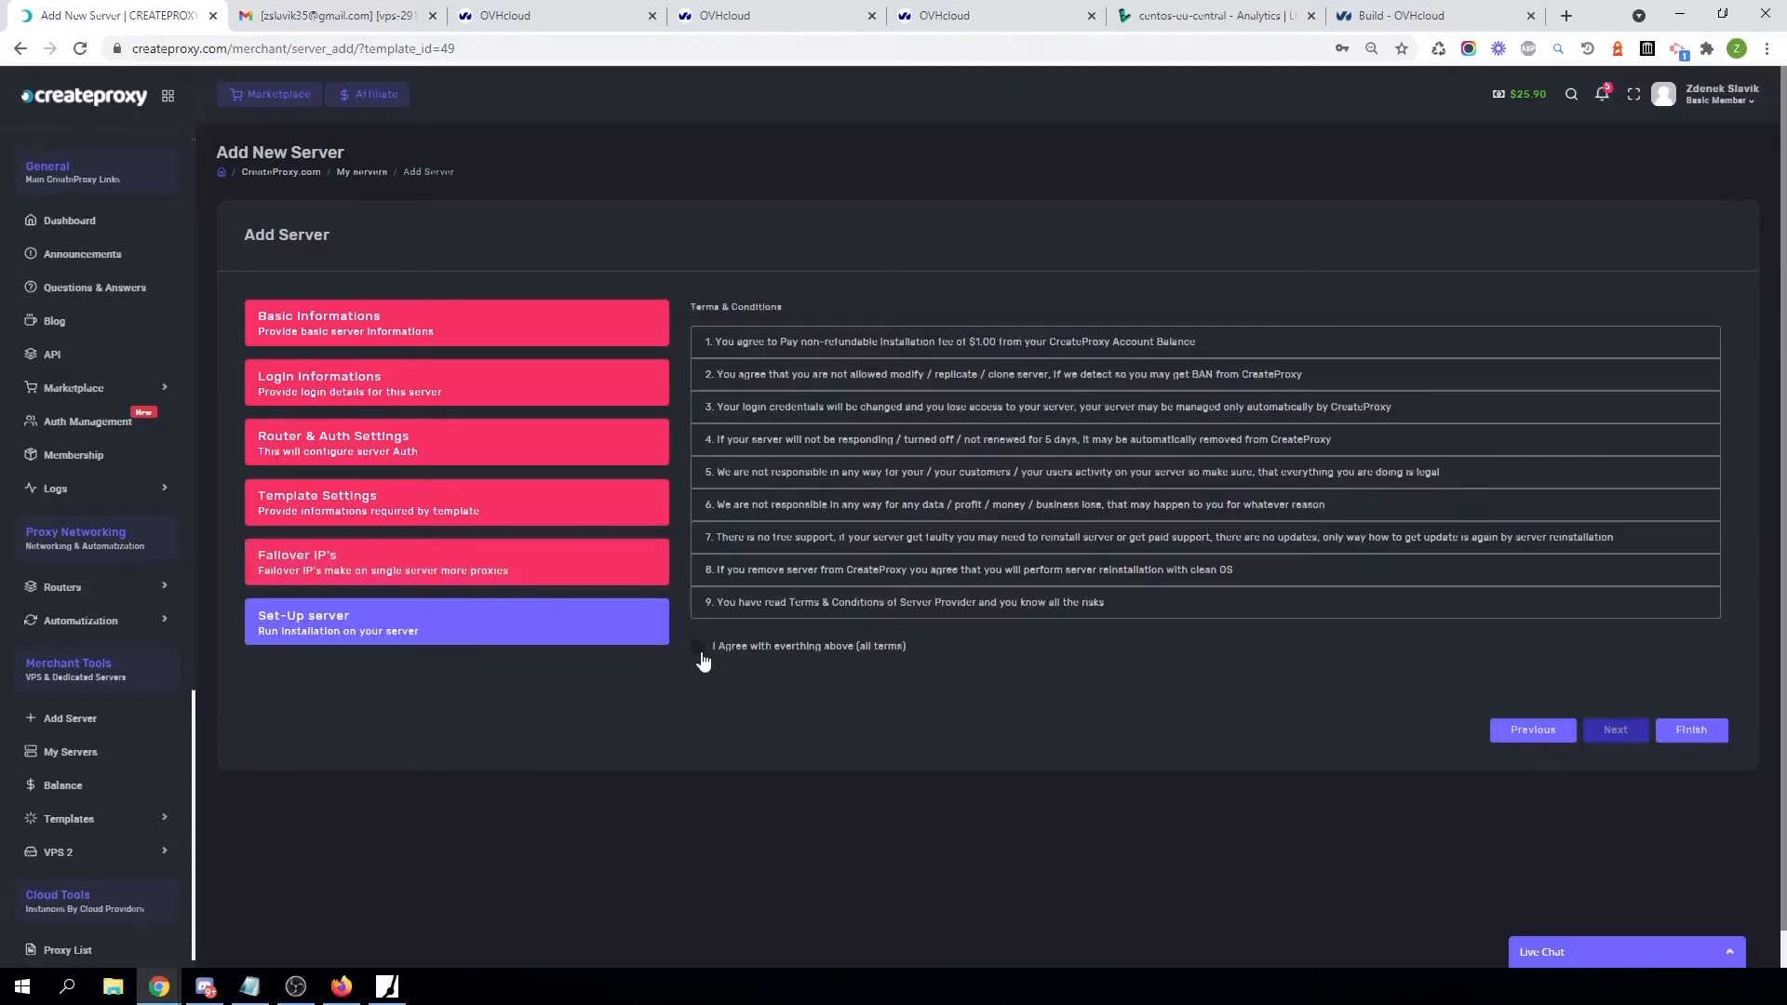
Agree to the terms, finish installing VPS 1, and dismiss the browser's password prompt.
click(698, 647)
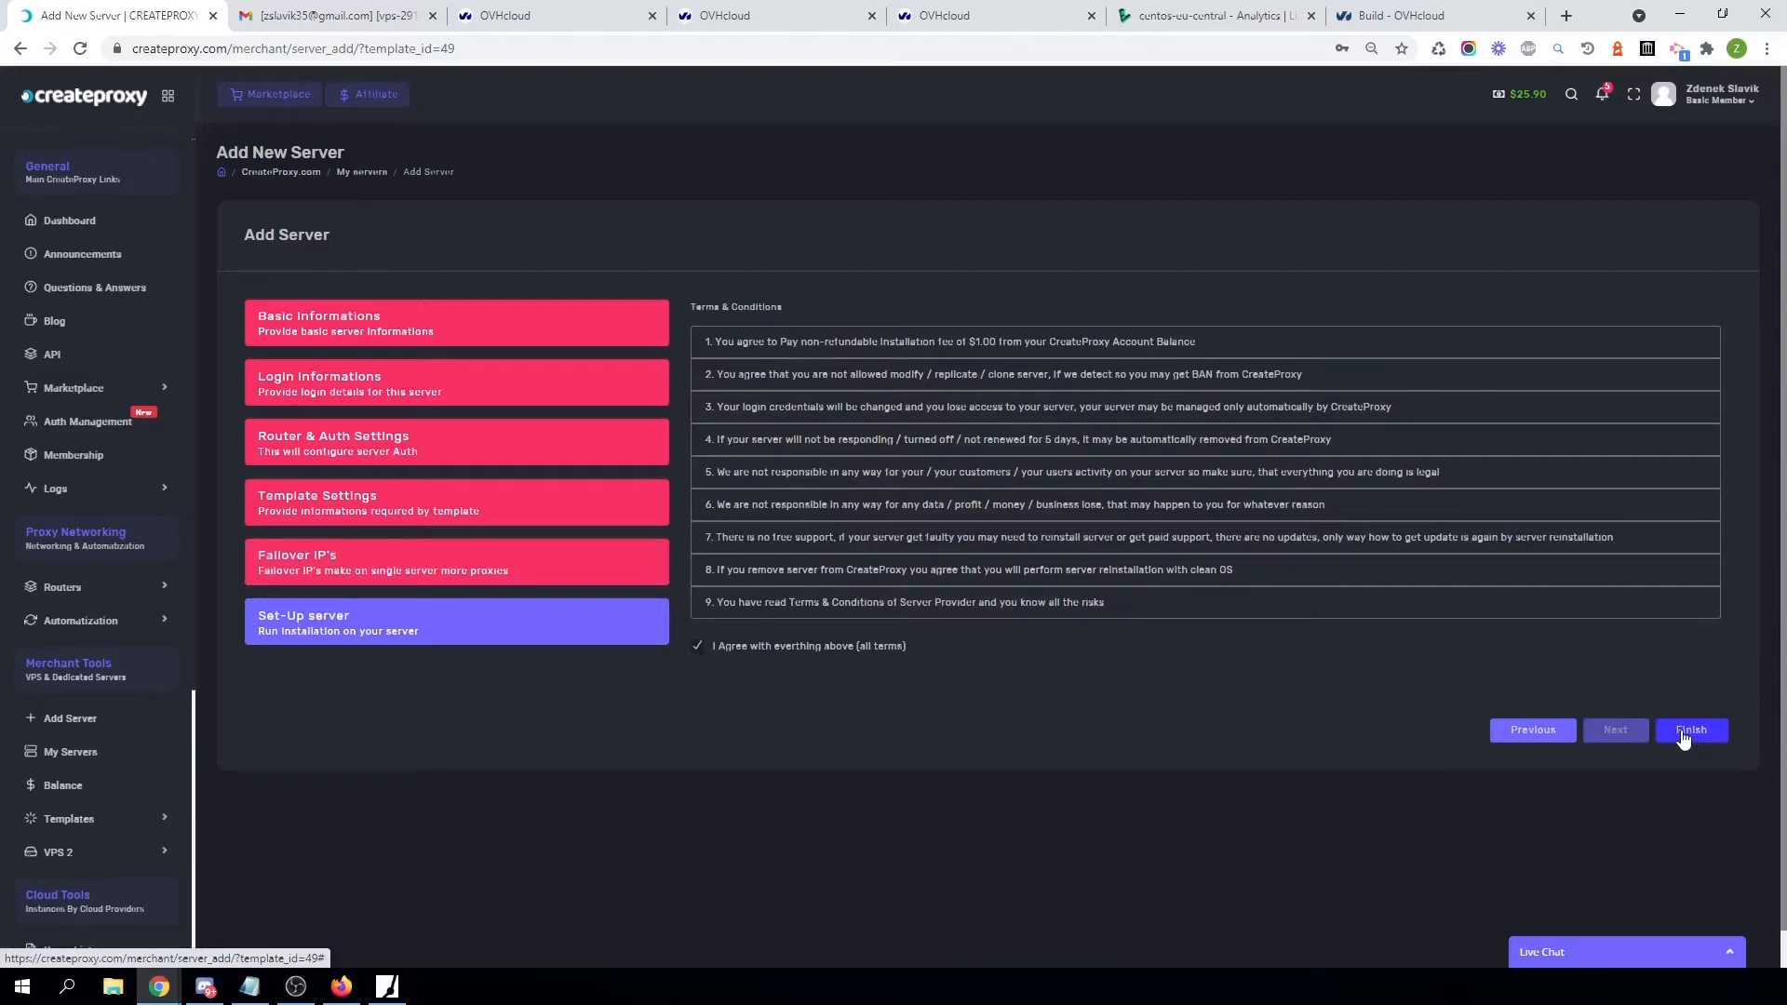
click(1684, 736)
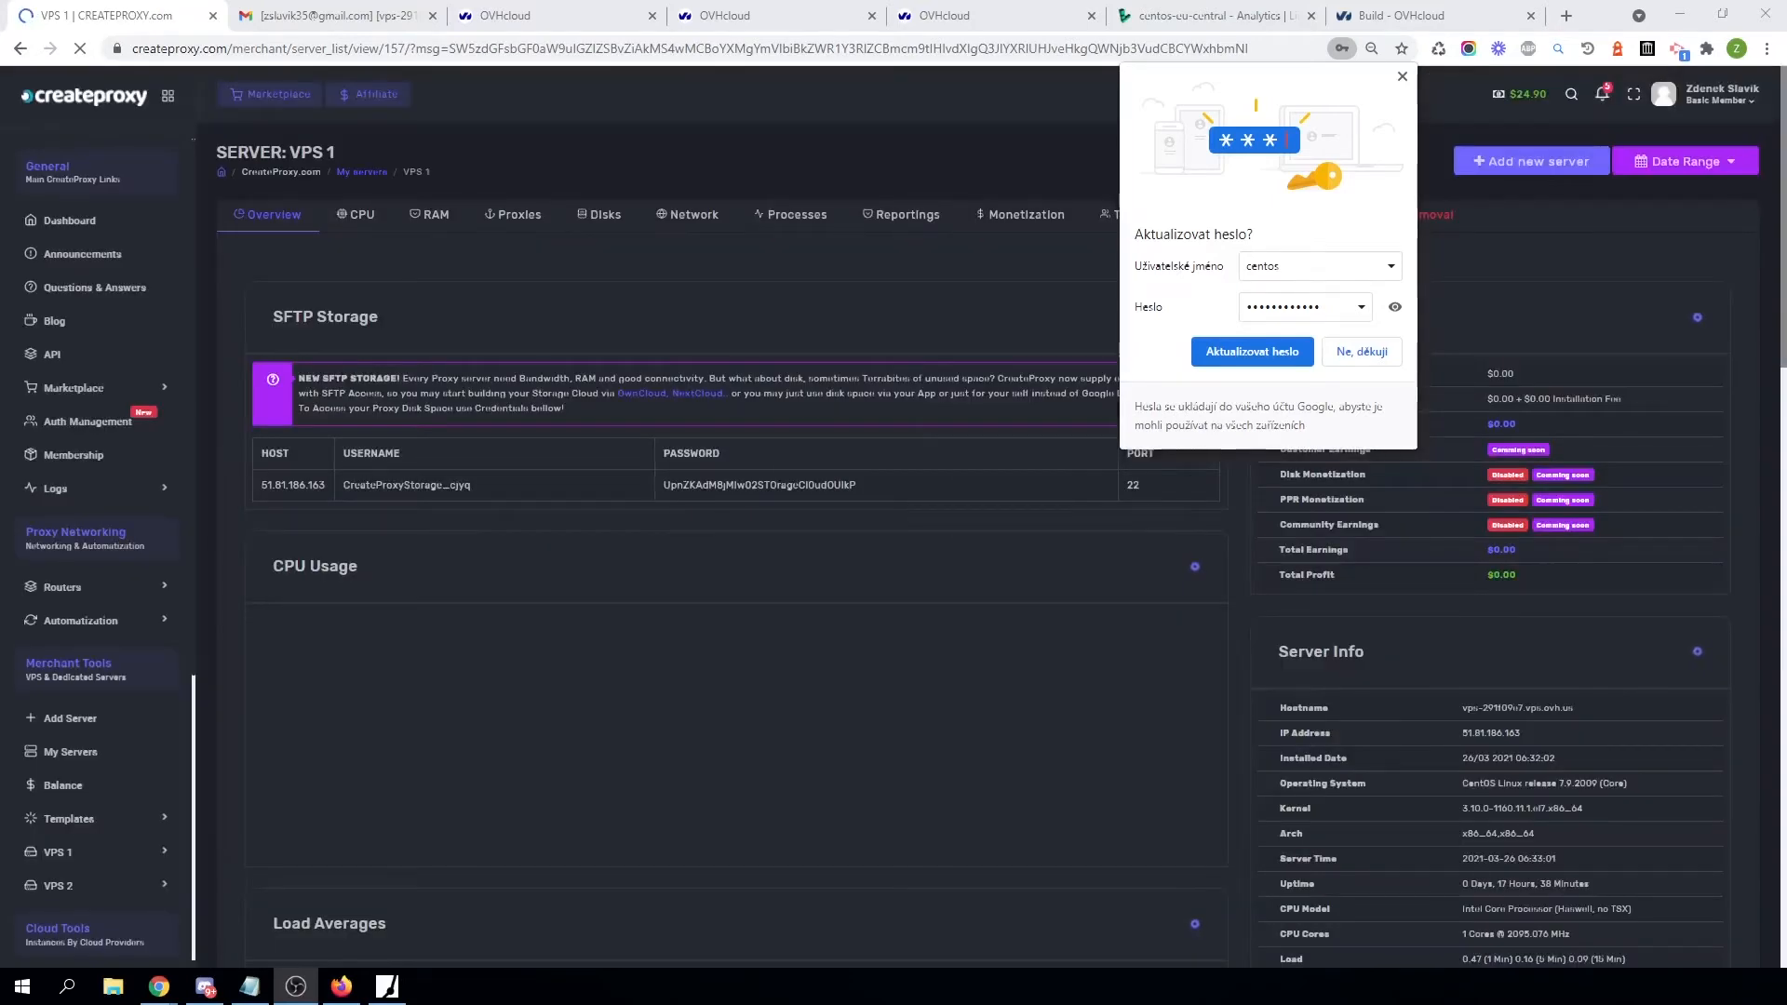
click(1403, 76)
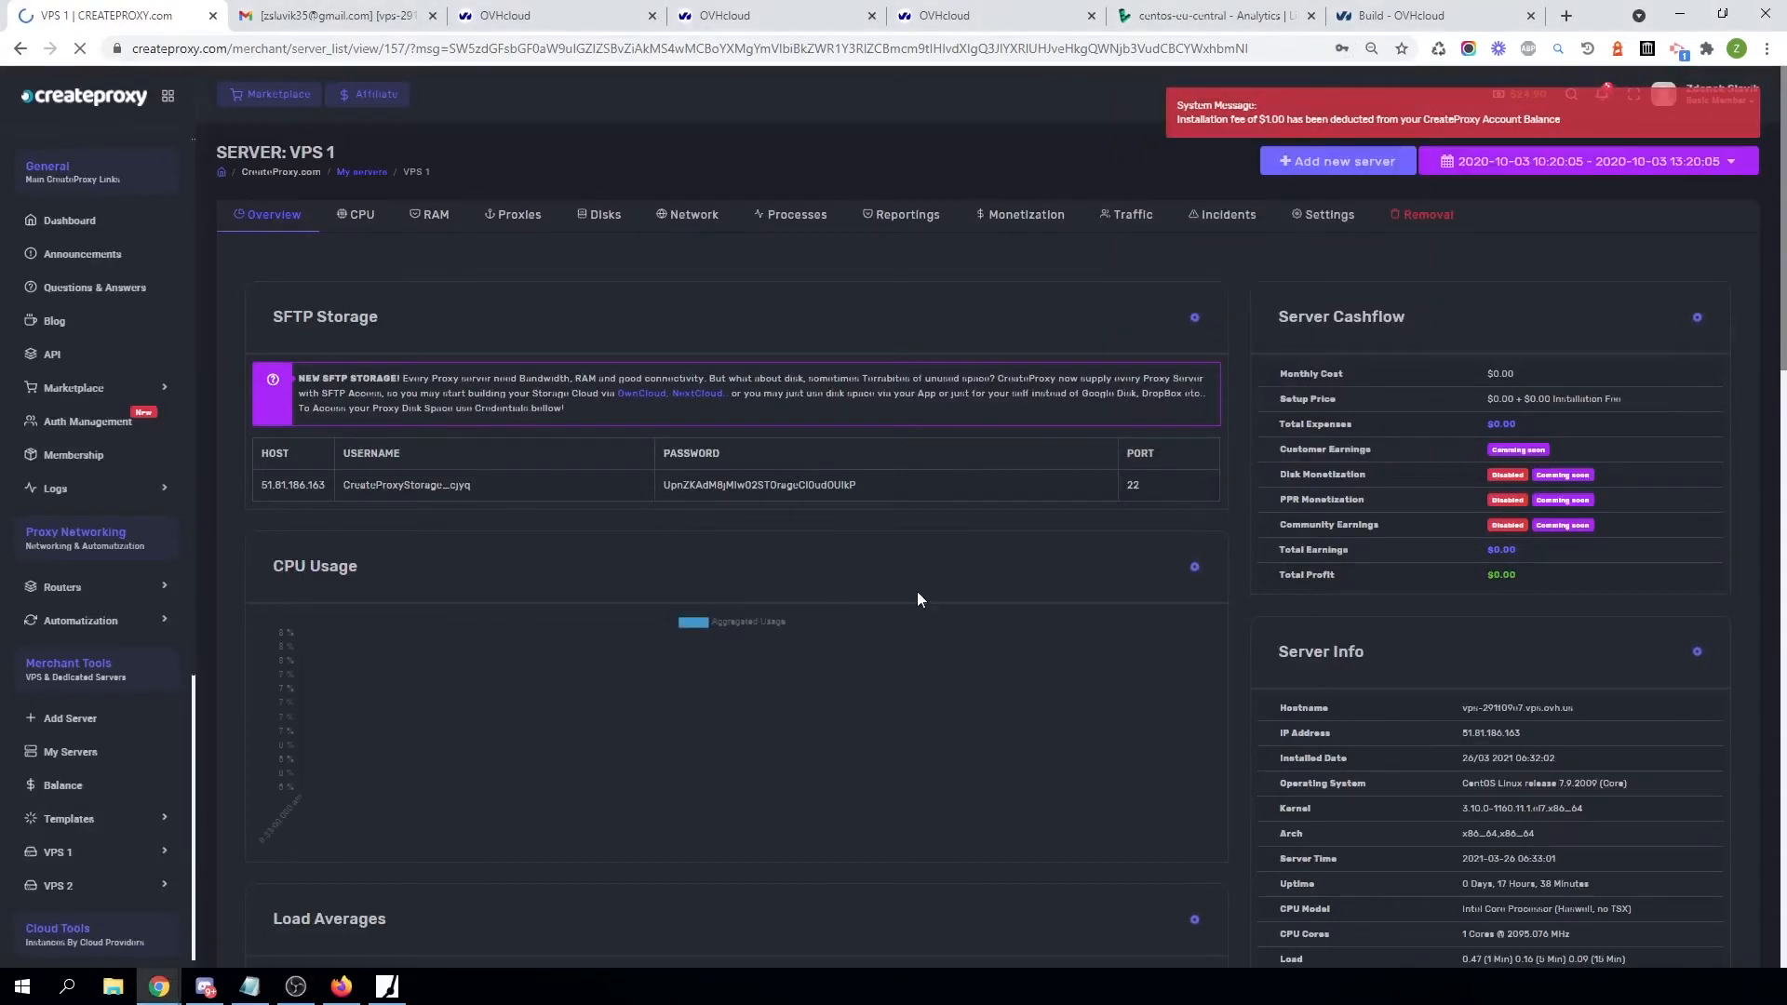
scroll(1083, 613, down, 6)
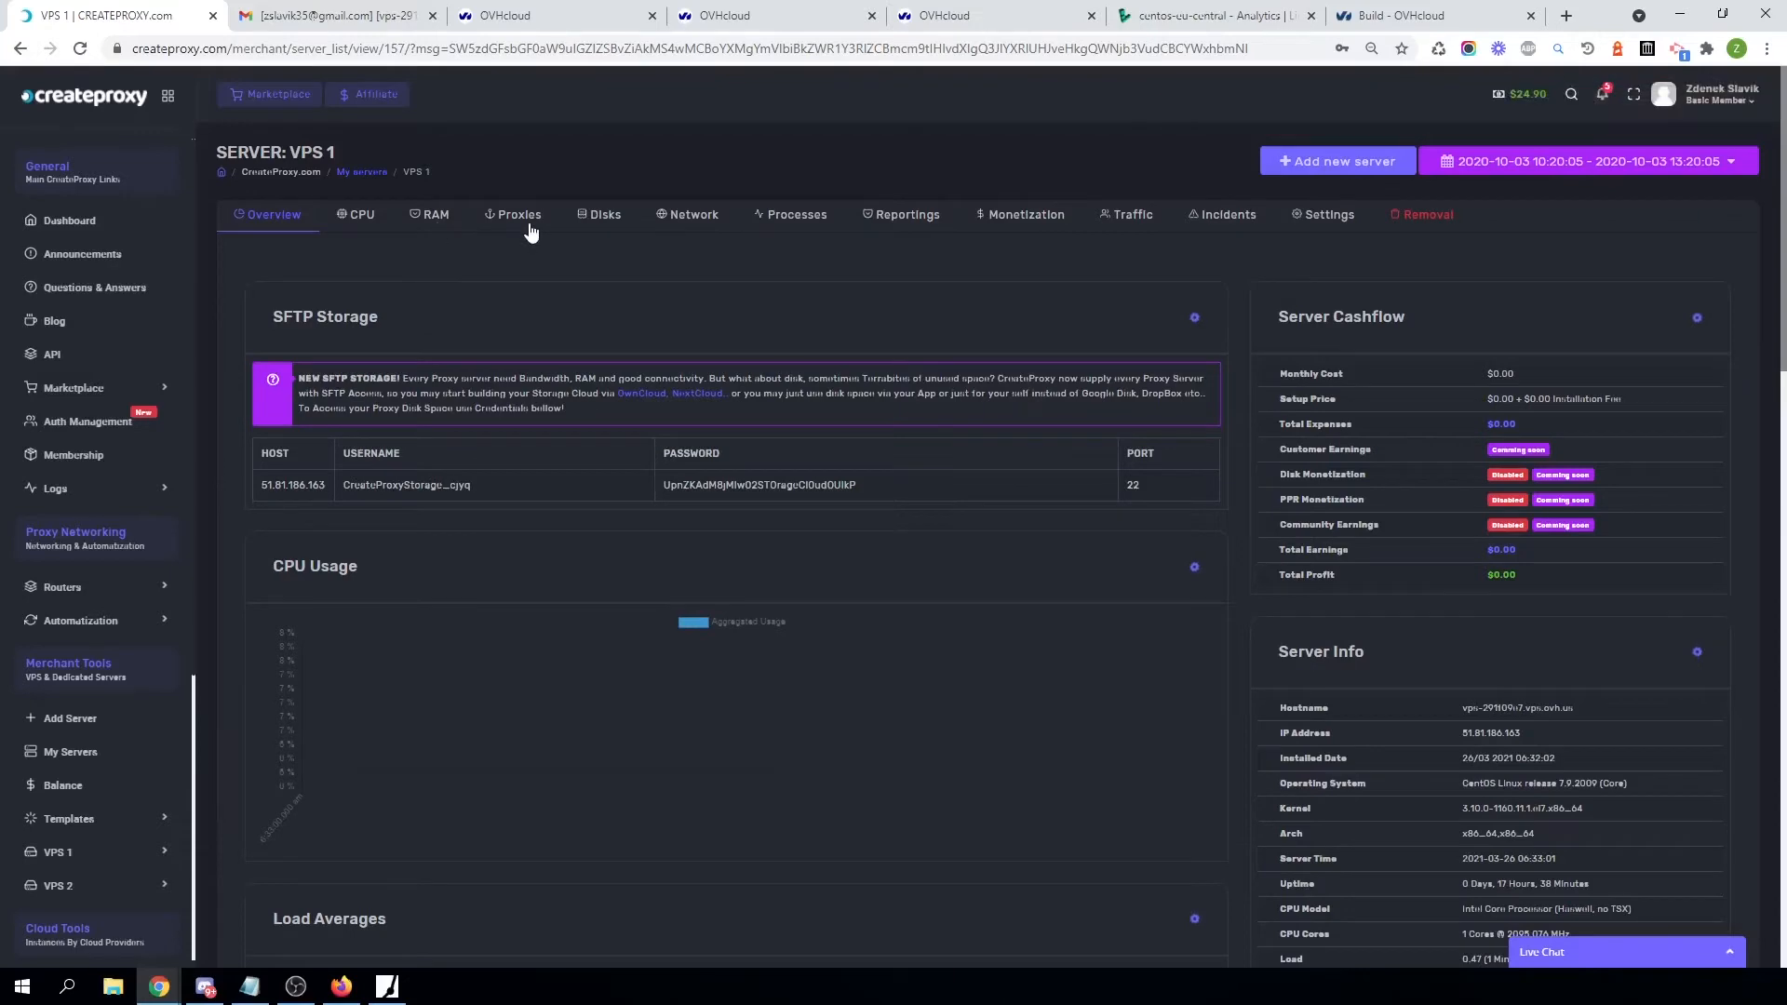
Show VPS 1's proxy table listing its 13 proxies.
click(527, 217)
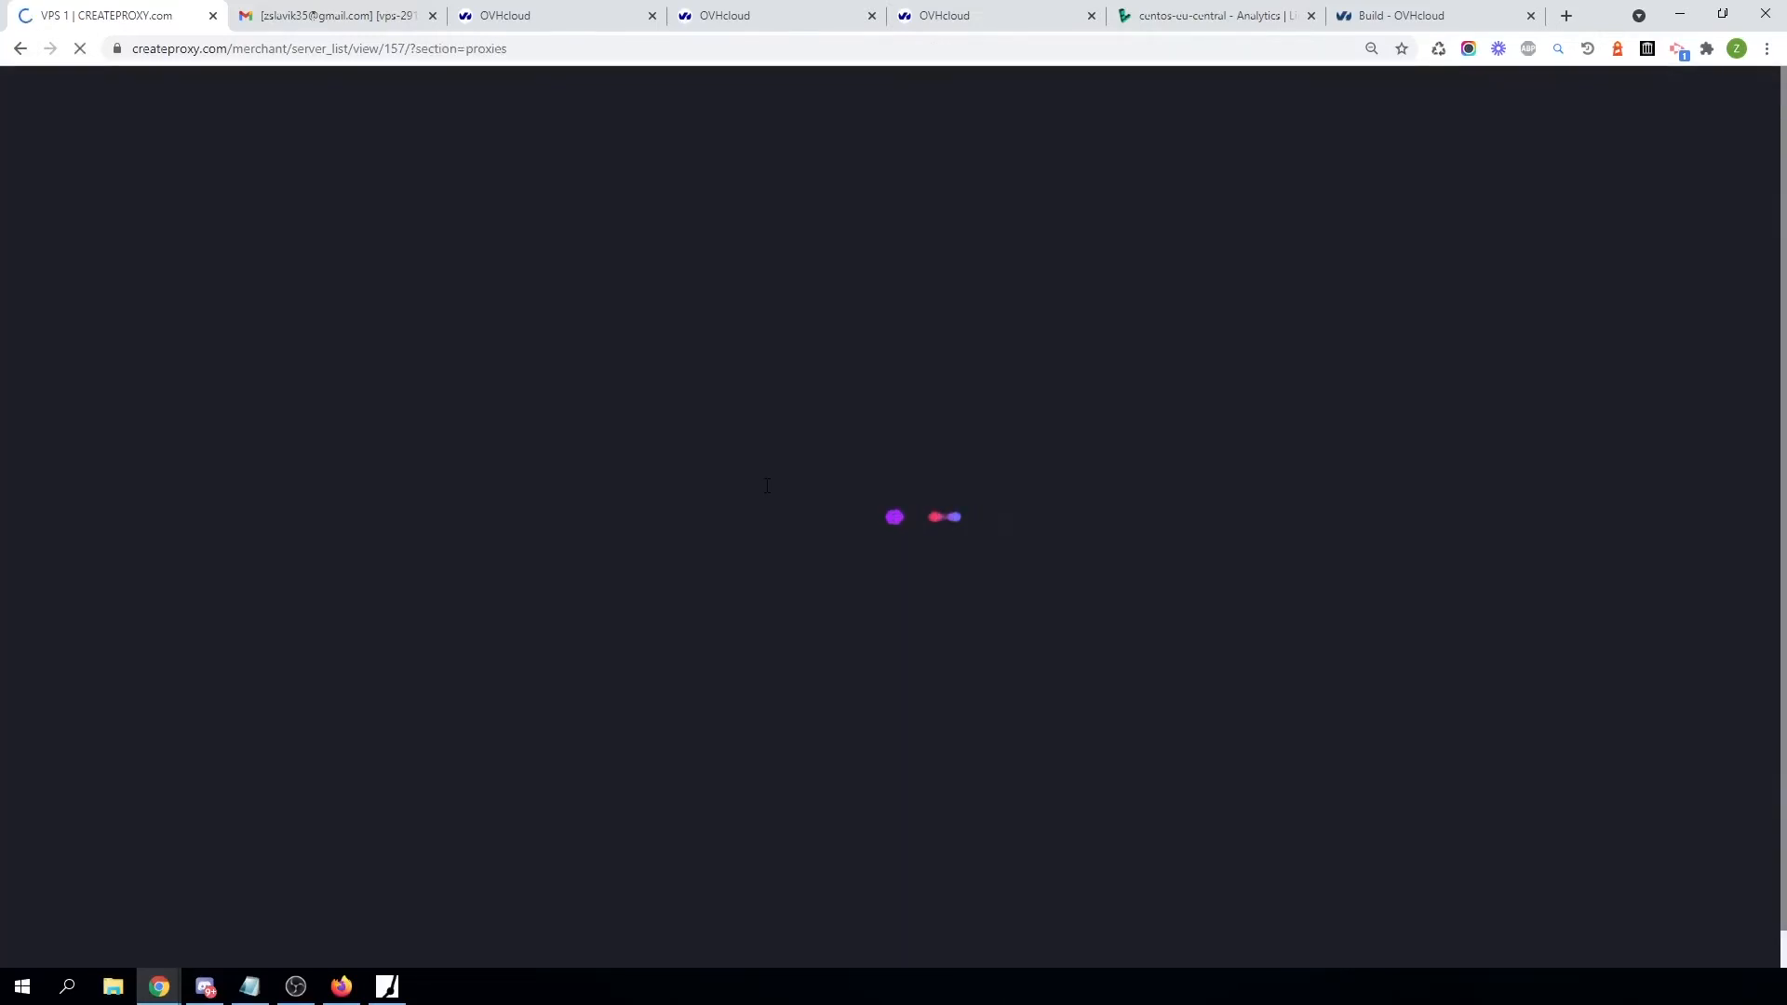
scroll(767, 485, down, 3)
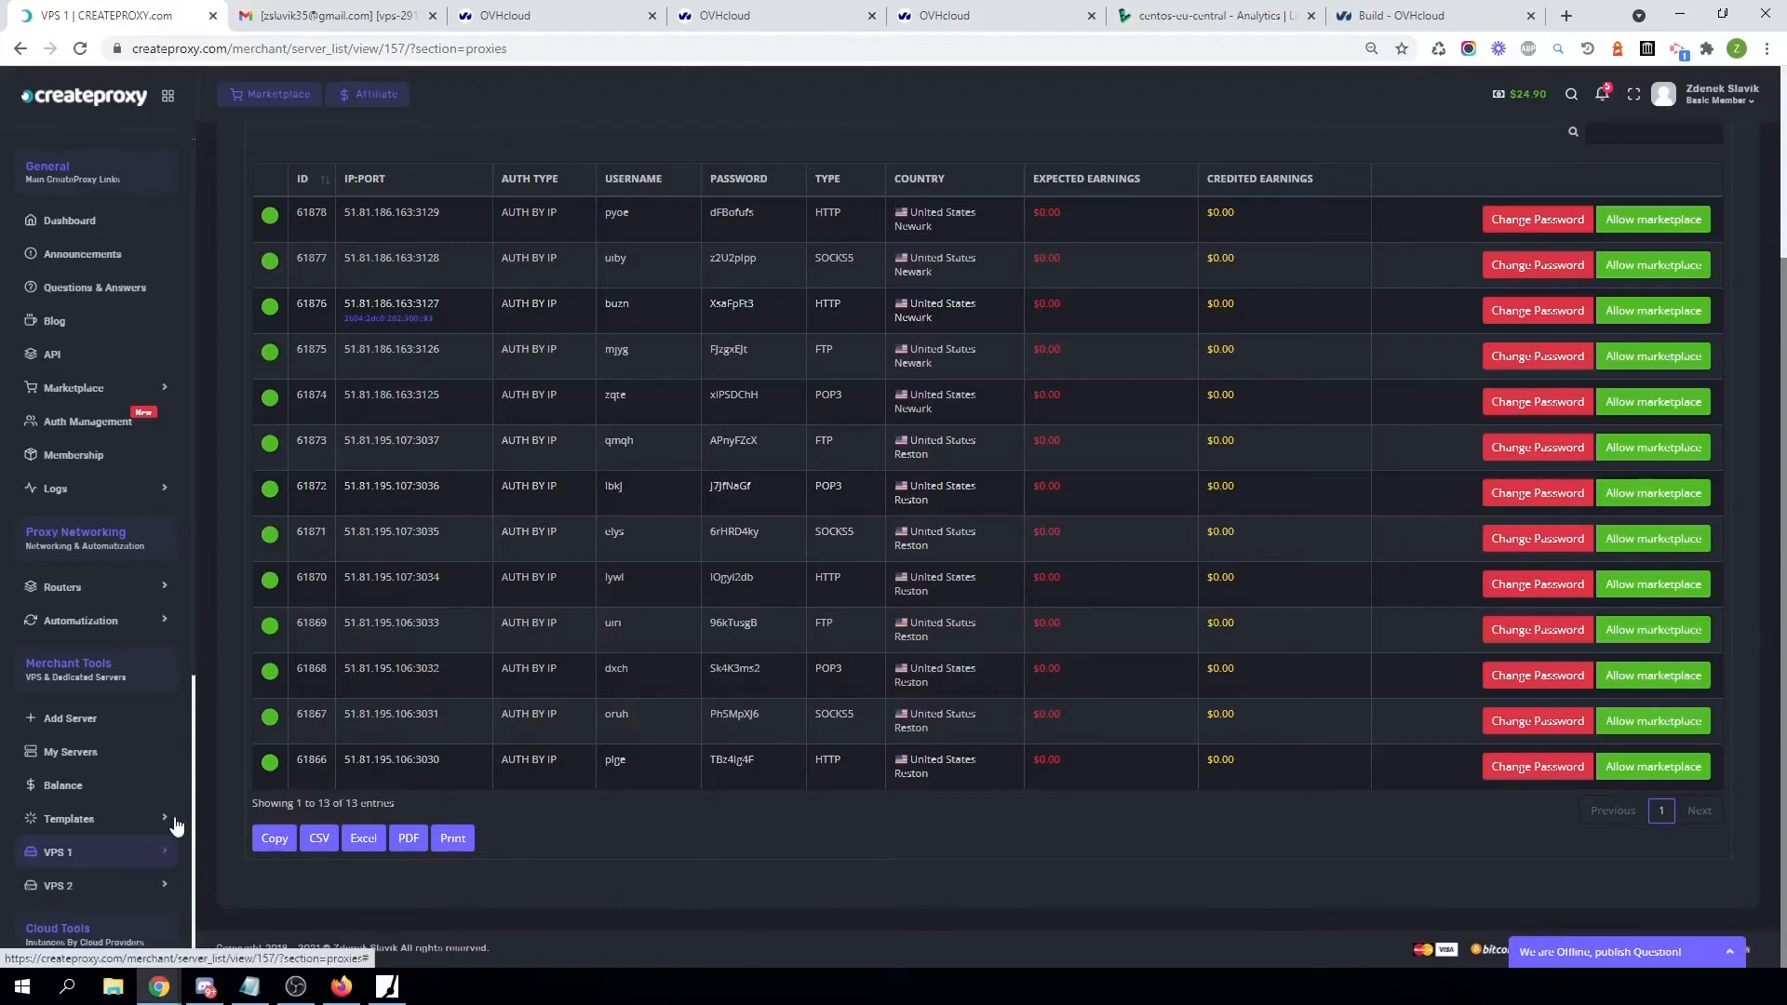
scroll(472, 653, up, 2)
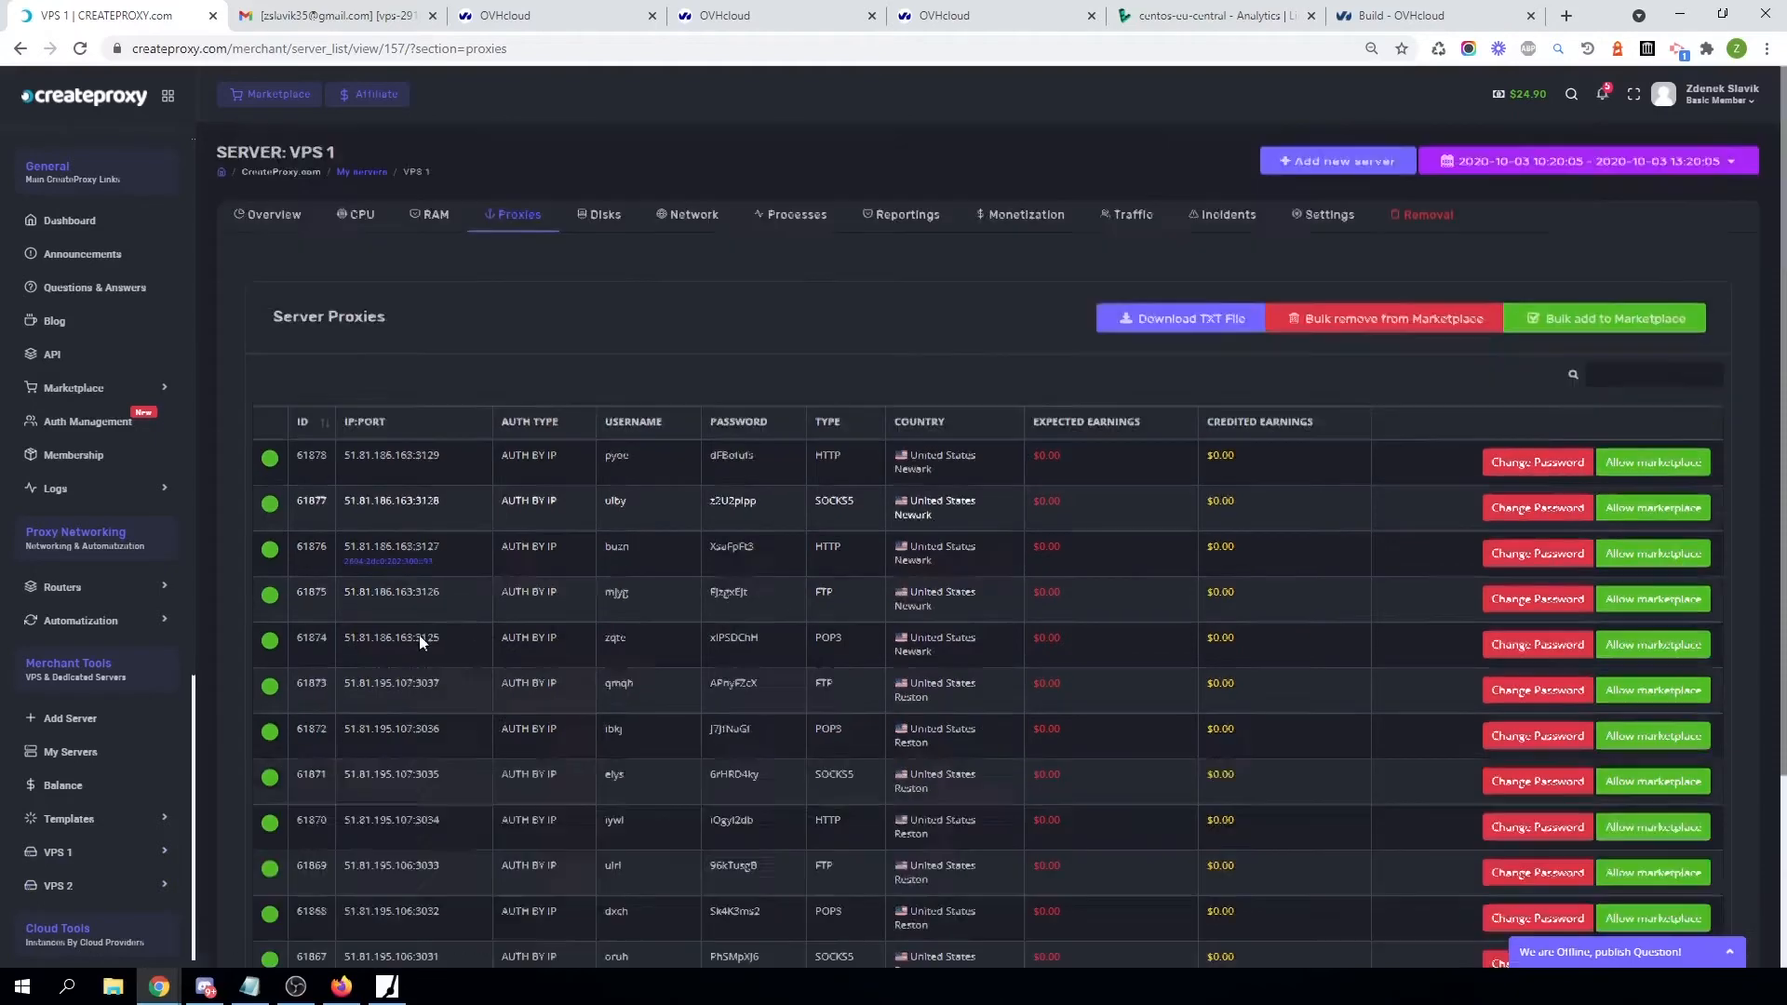
scroll(438, 648, down, 2)
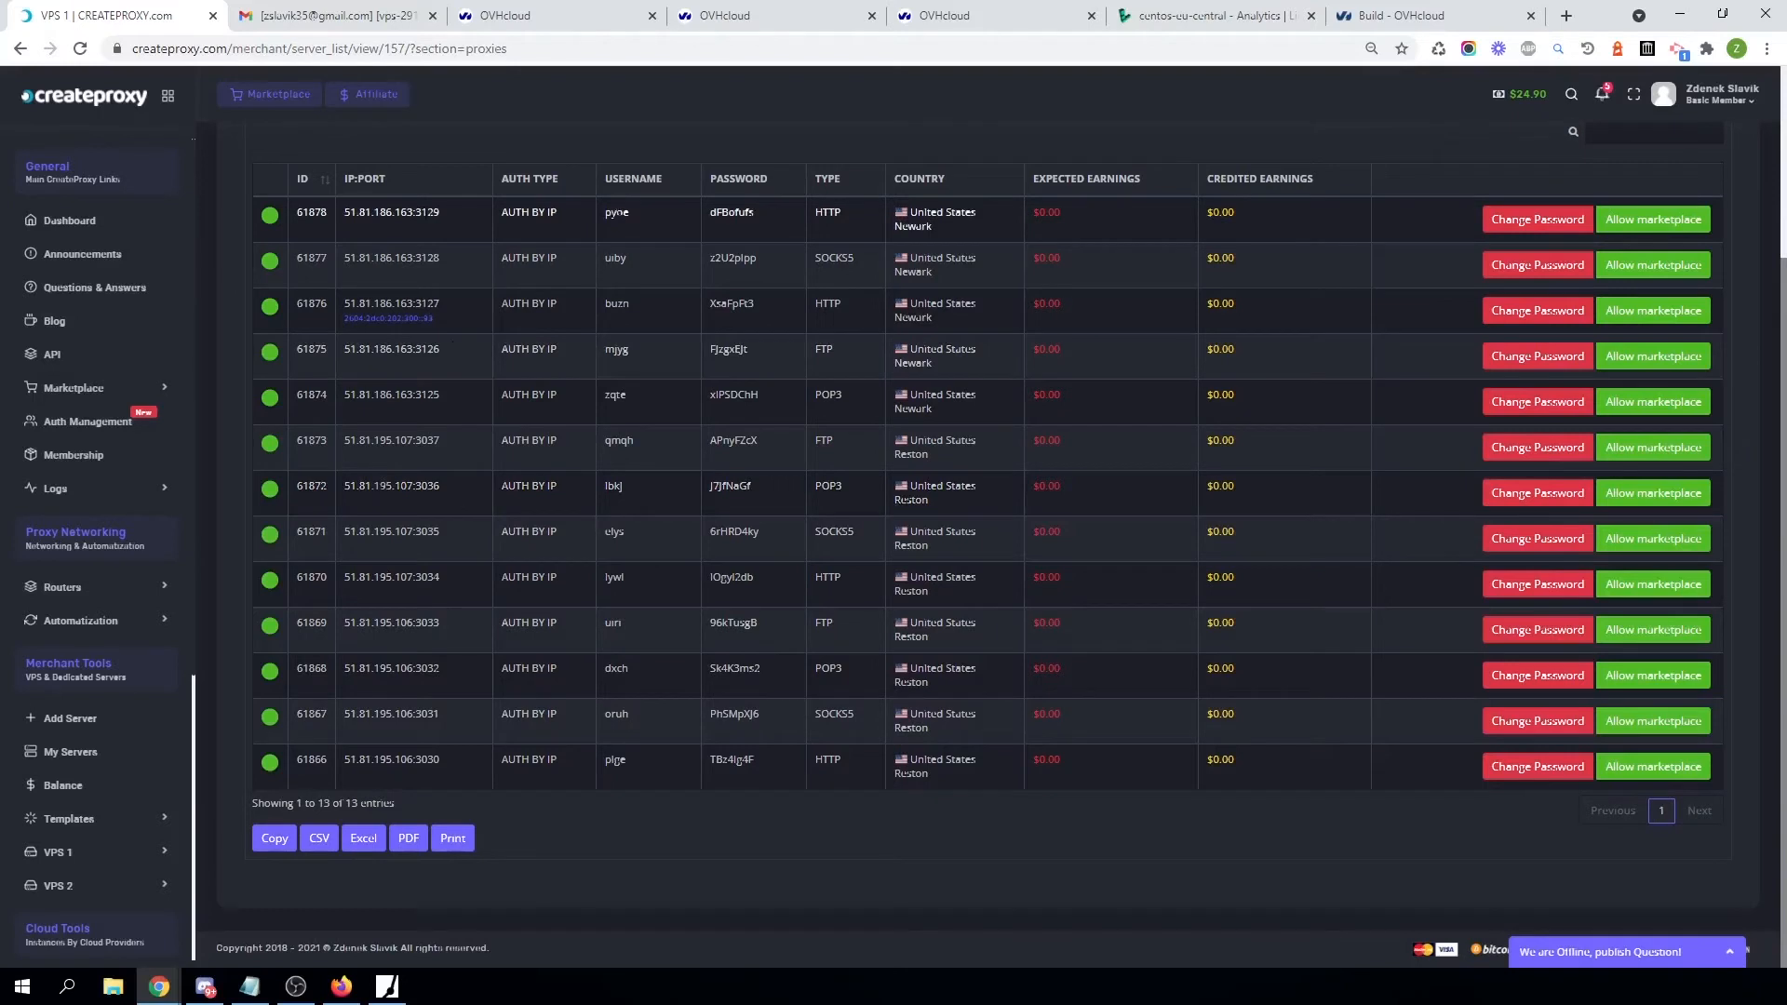
Highlight the proxy type and IPs 51.81.186.163, 51.81.195.107 and 51.81.195.106.
double_click(826, 213)
click(409, 213)
drag(409, 214, 342, 213)
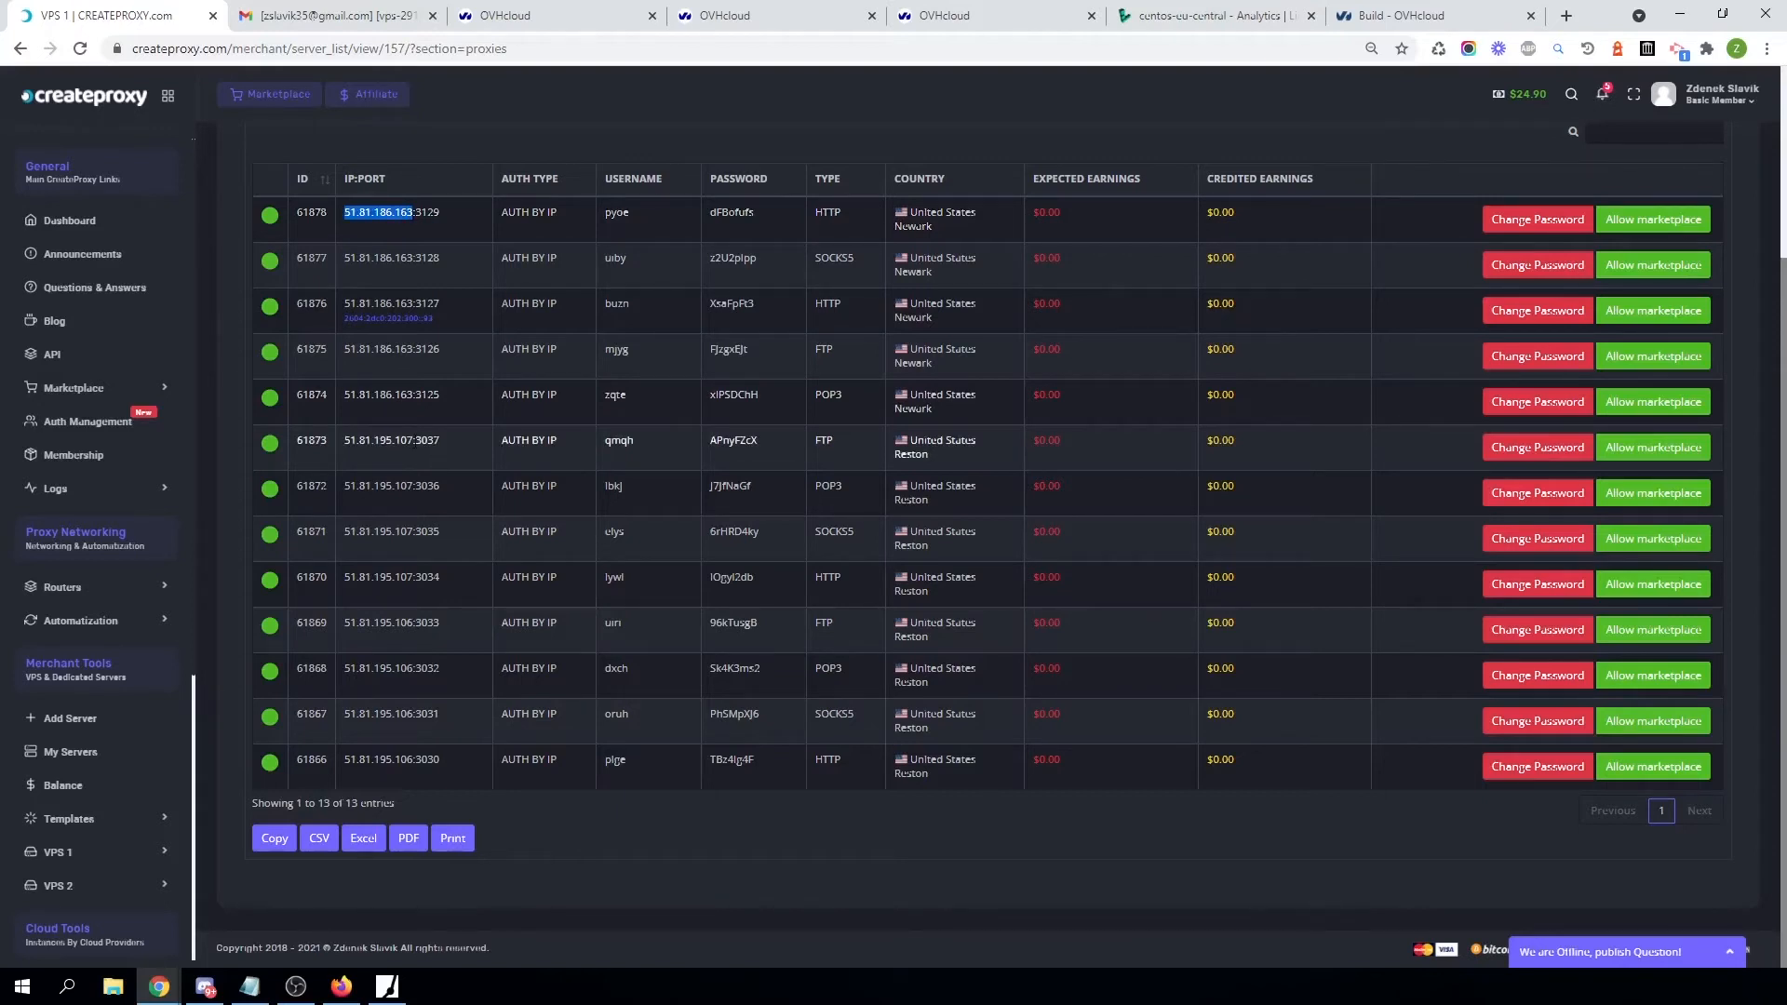
drag(412, 442, 346, 444)
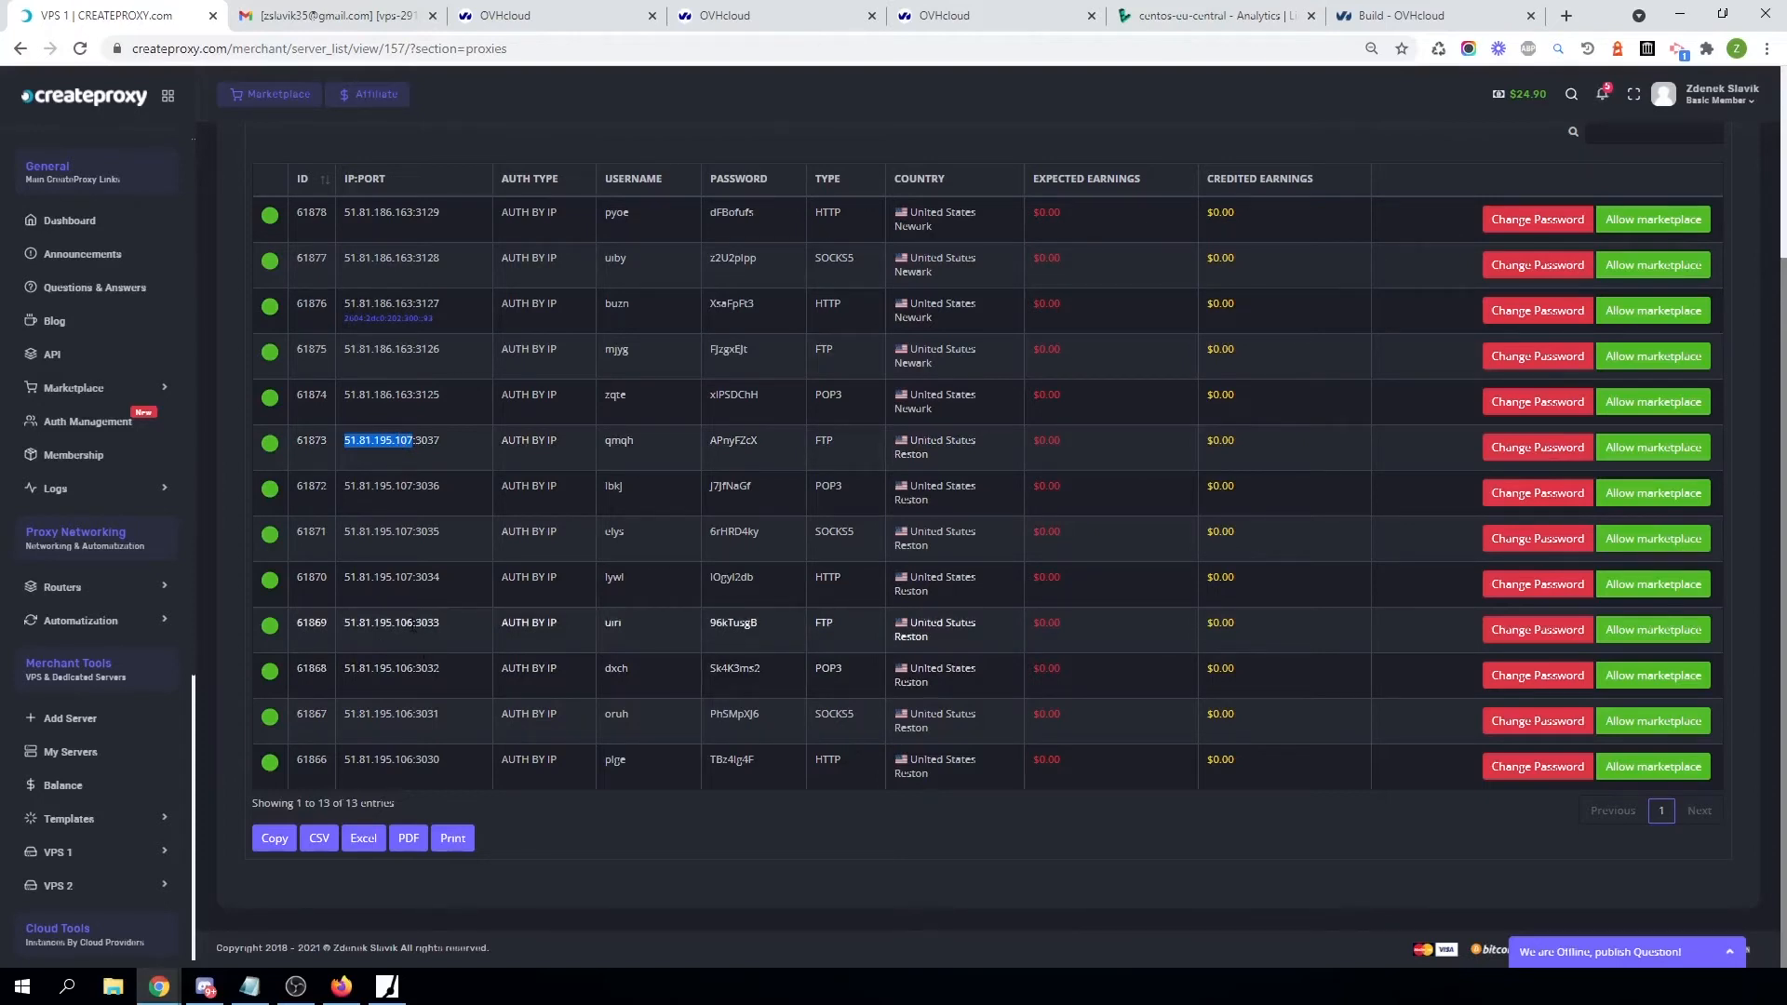
double_click(412, 624)
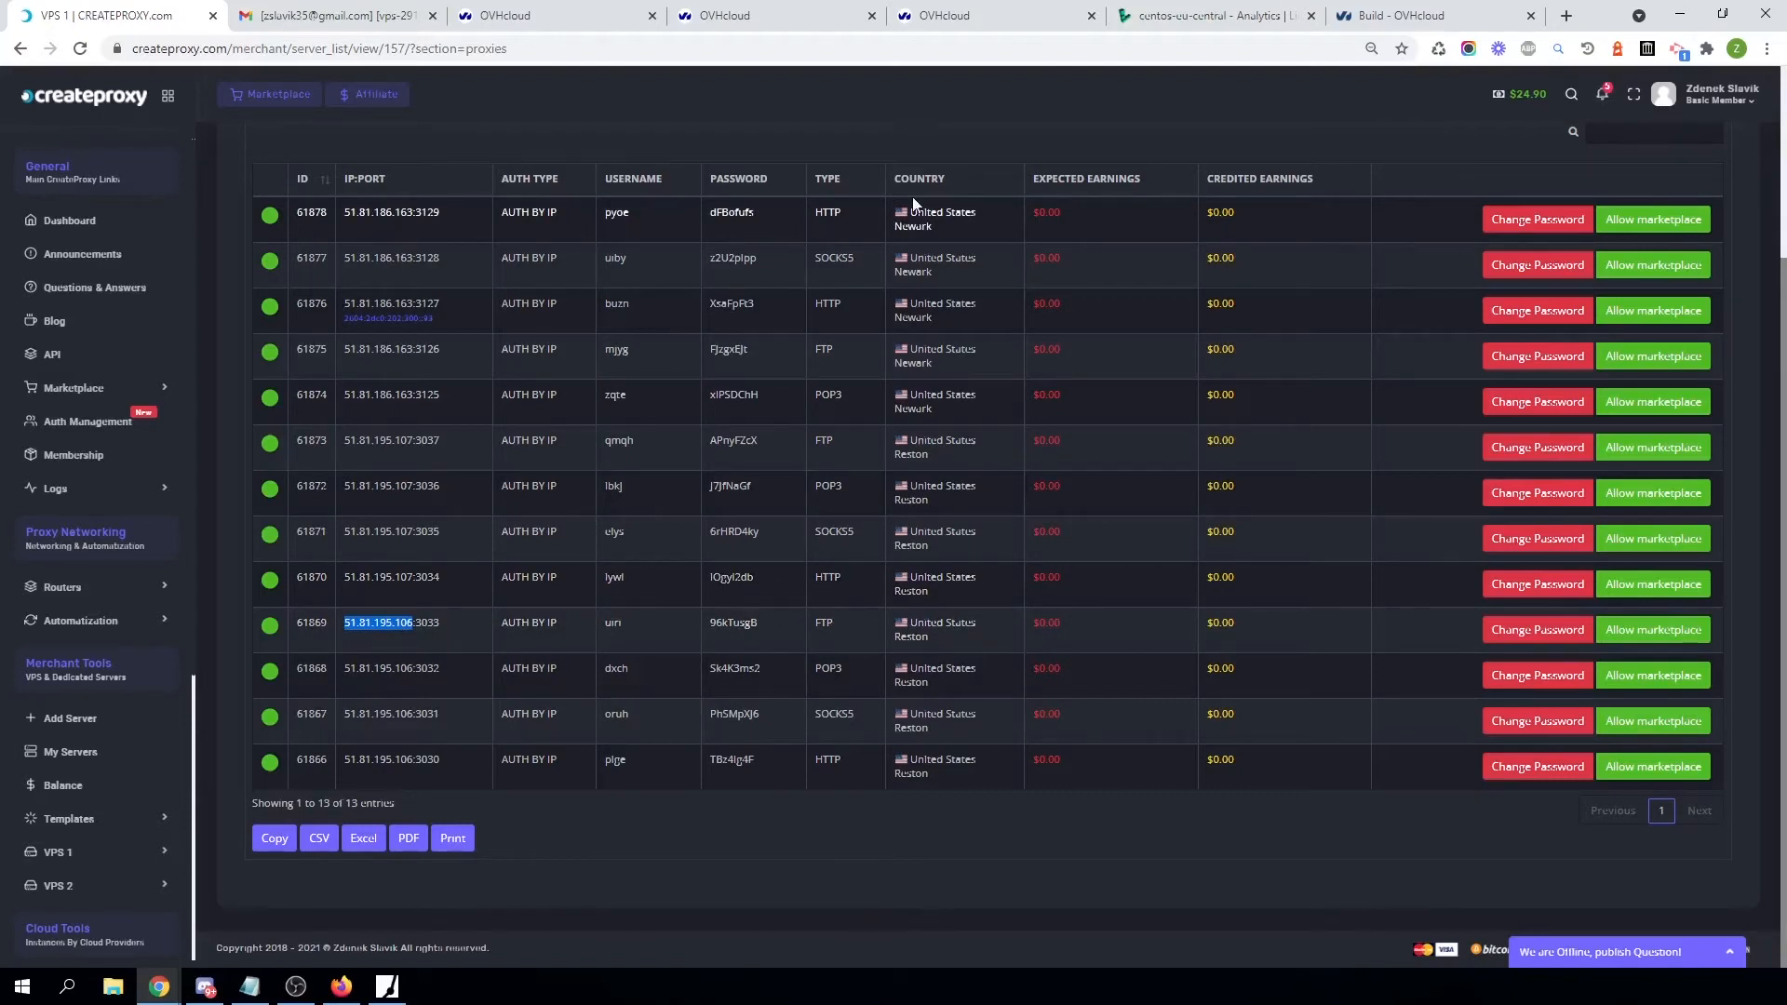
scroll(676, 325, up, 3)
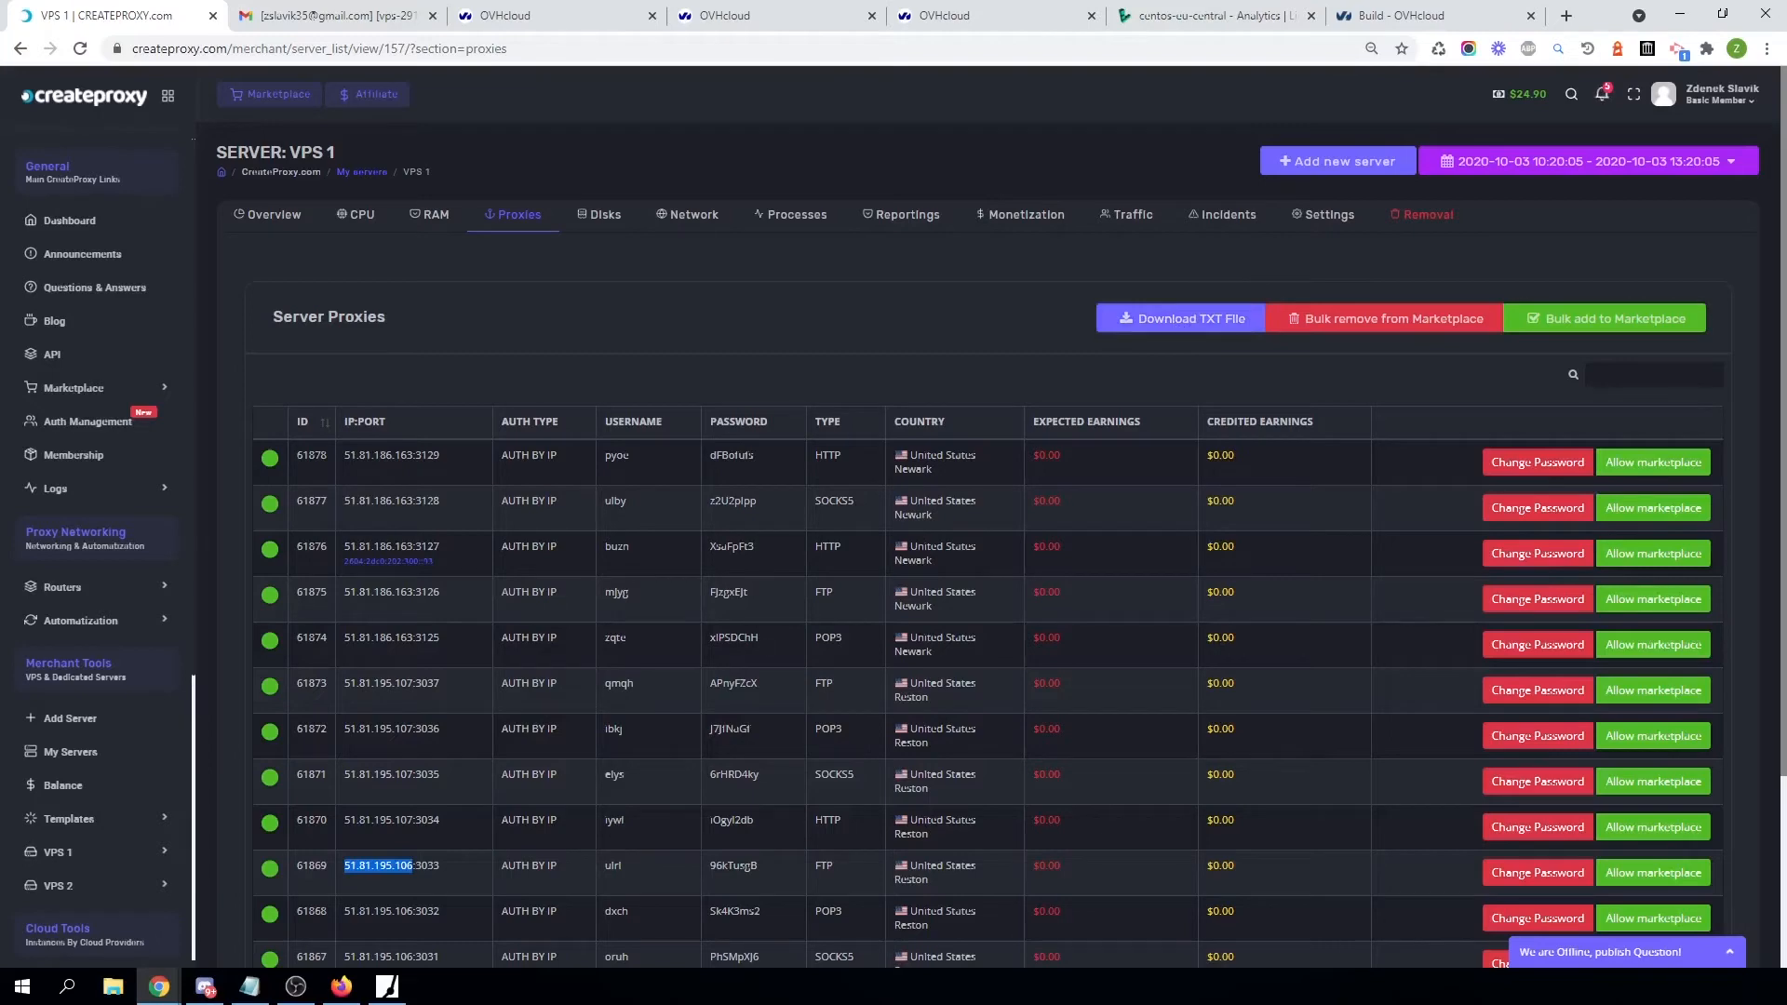
Download a TXT list filtered to Secured by LOGIN, HTTP IPv4 proxies.
click(1175, 319)
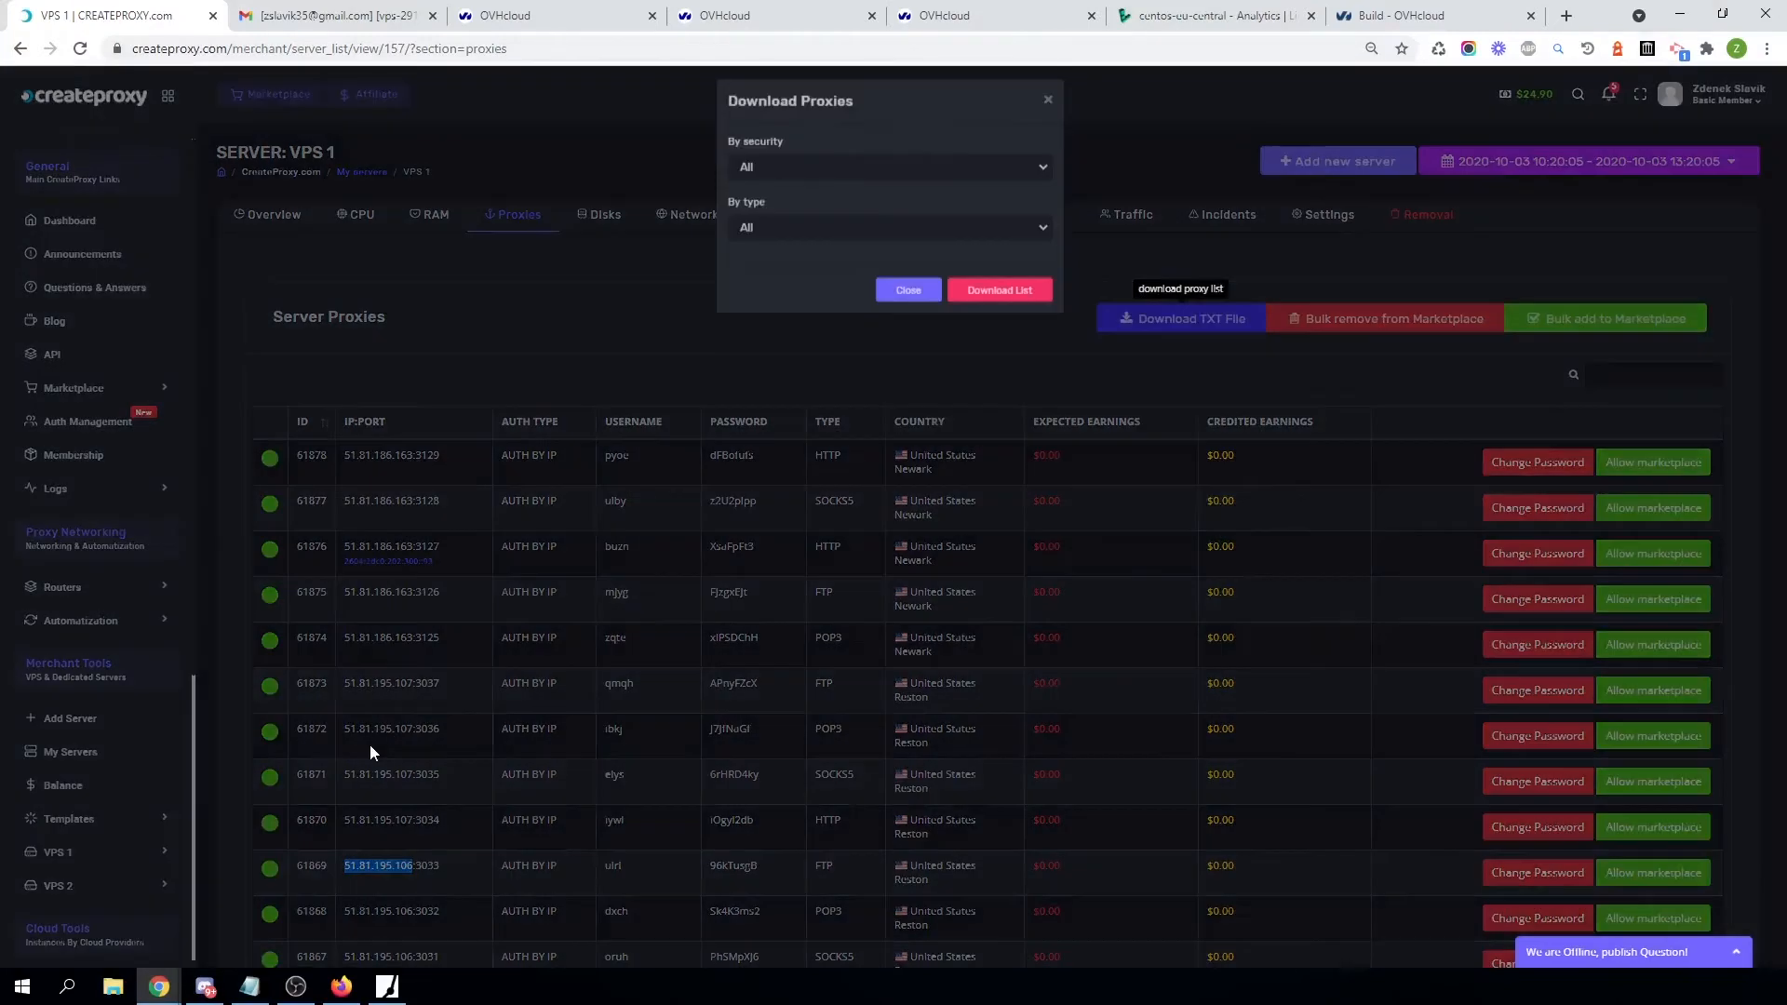
click(788, 170)
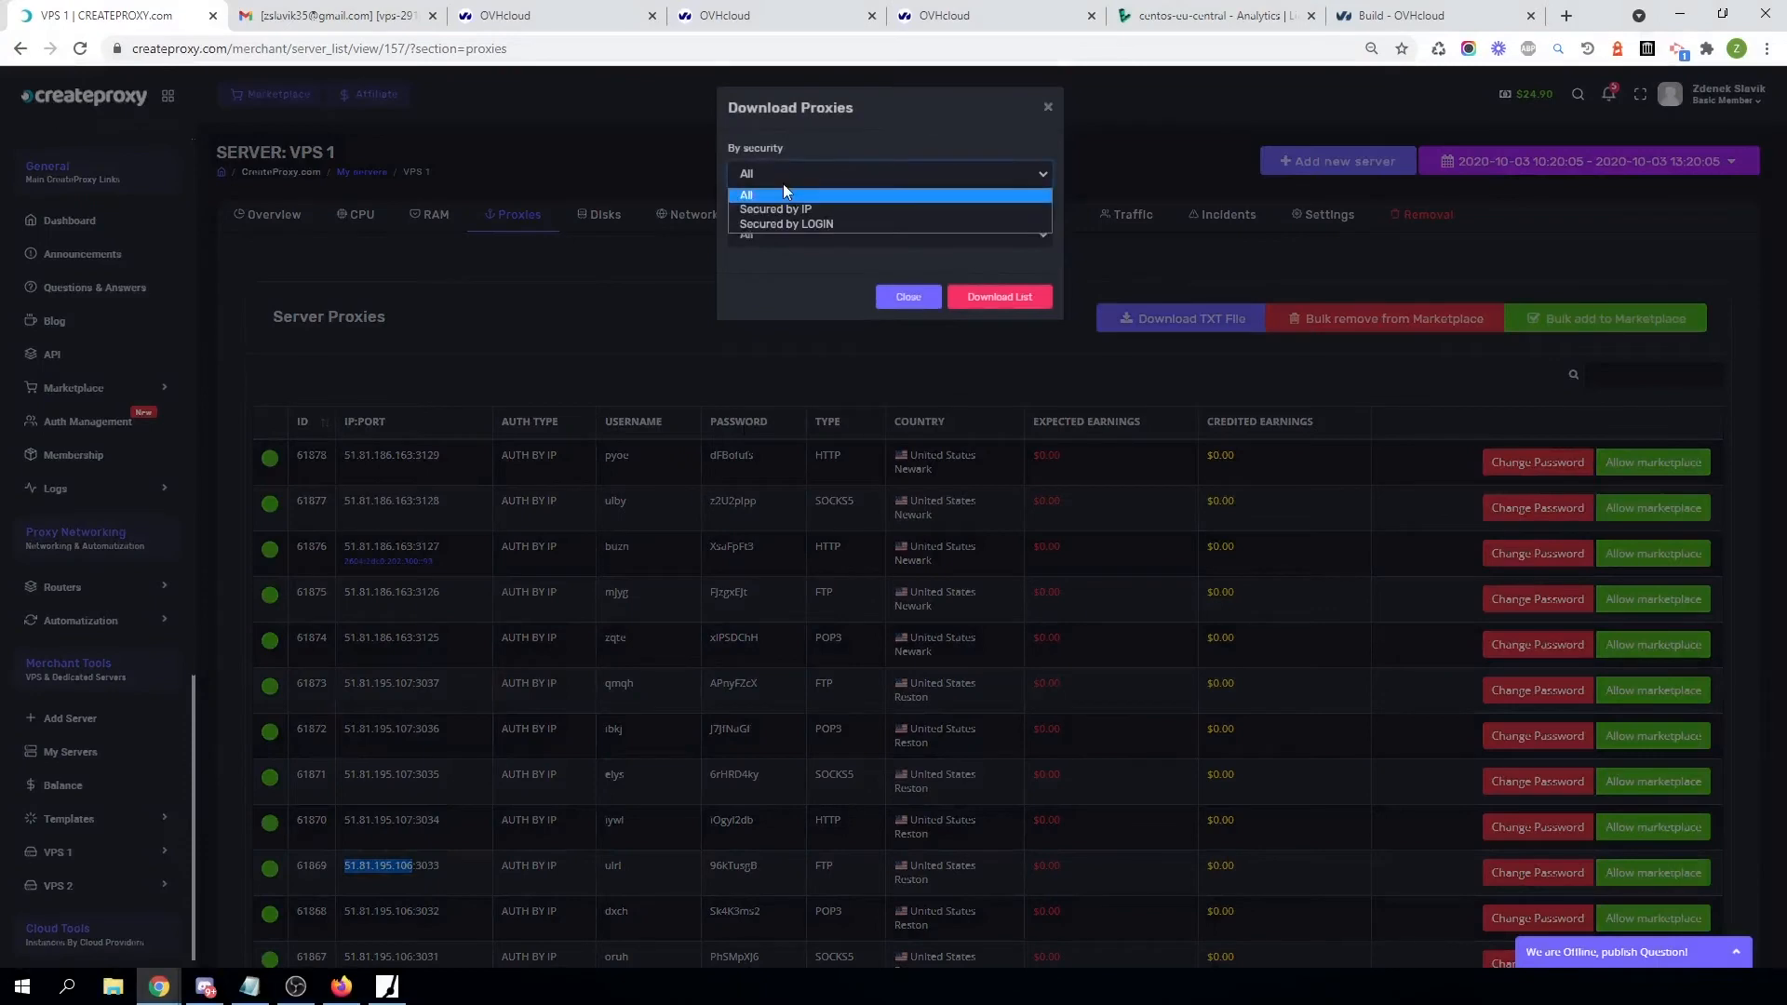
click(828, 223)
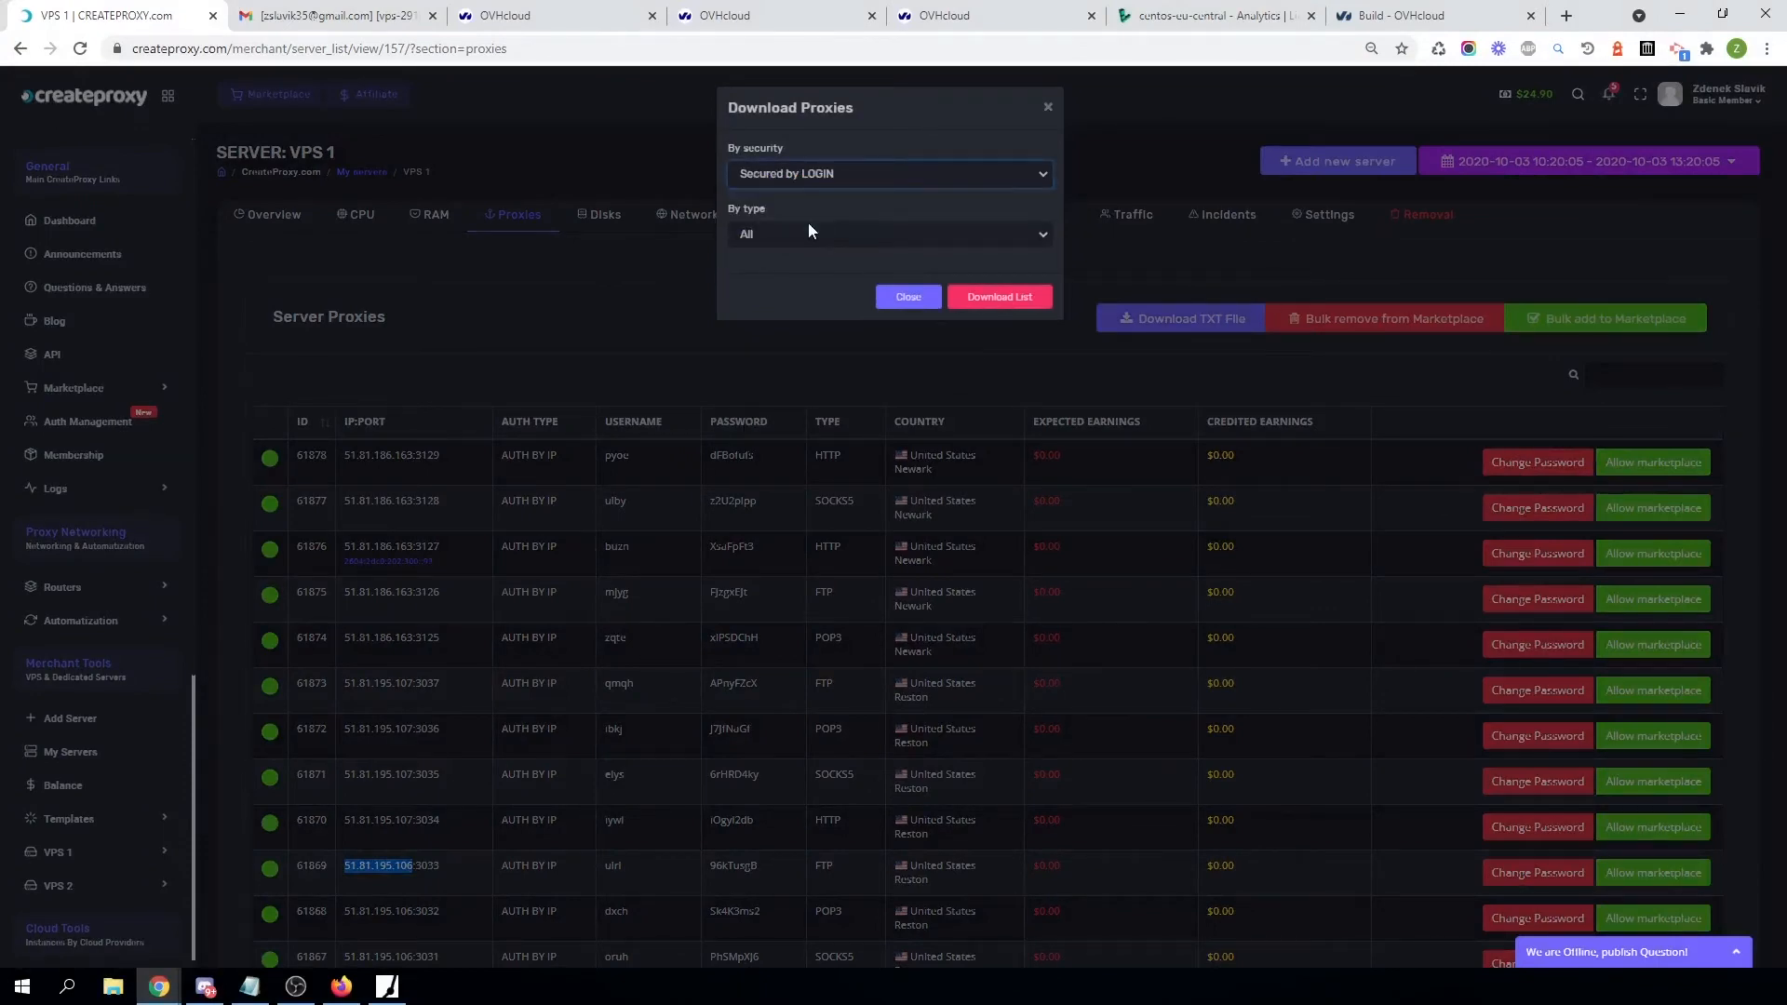
click(756, 232)
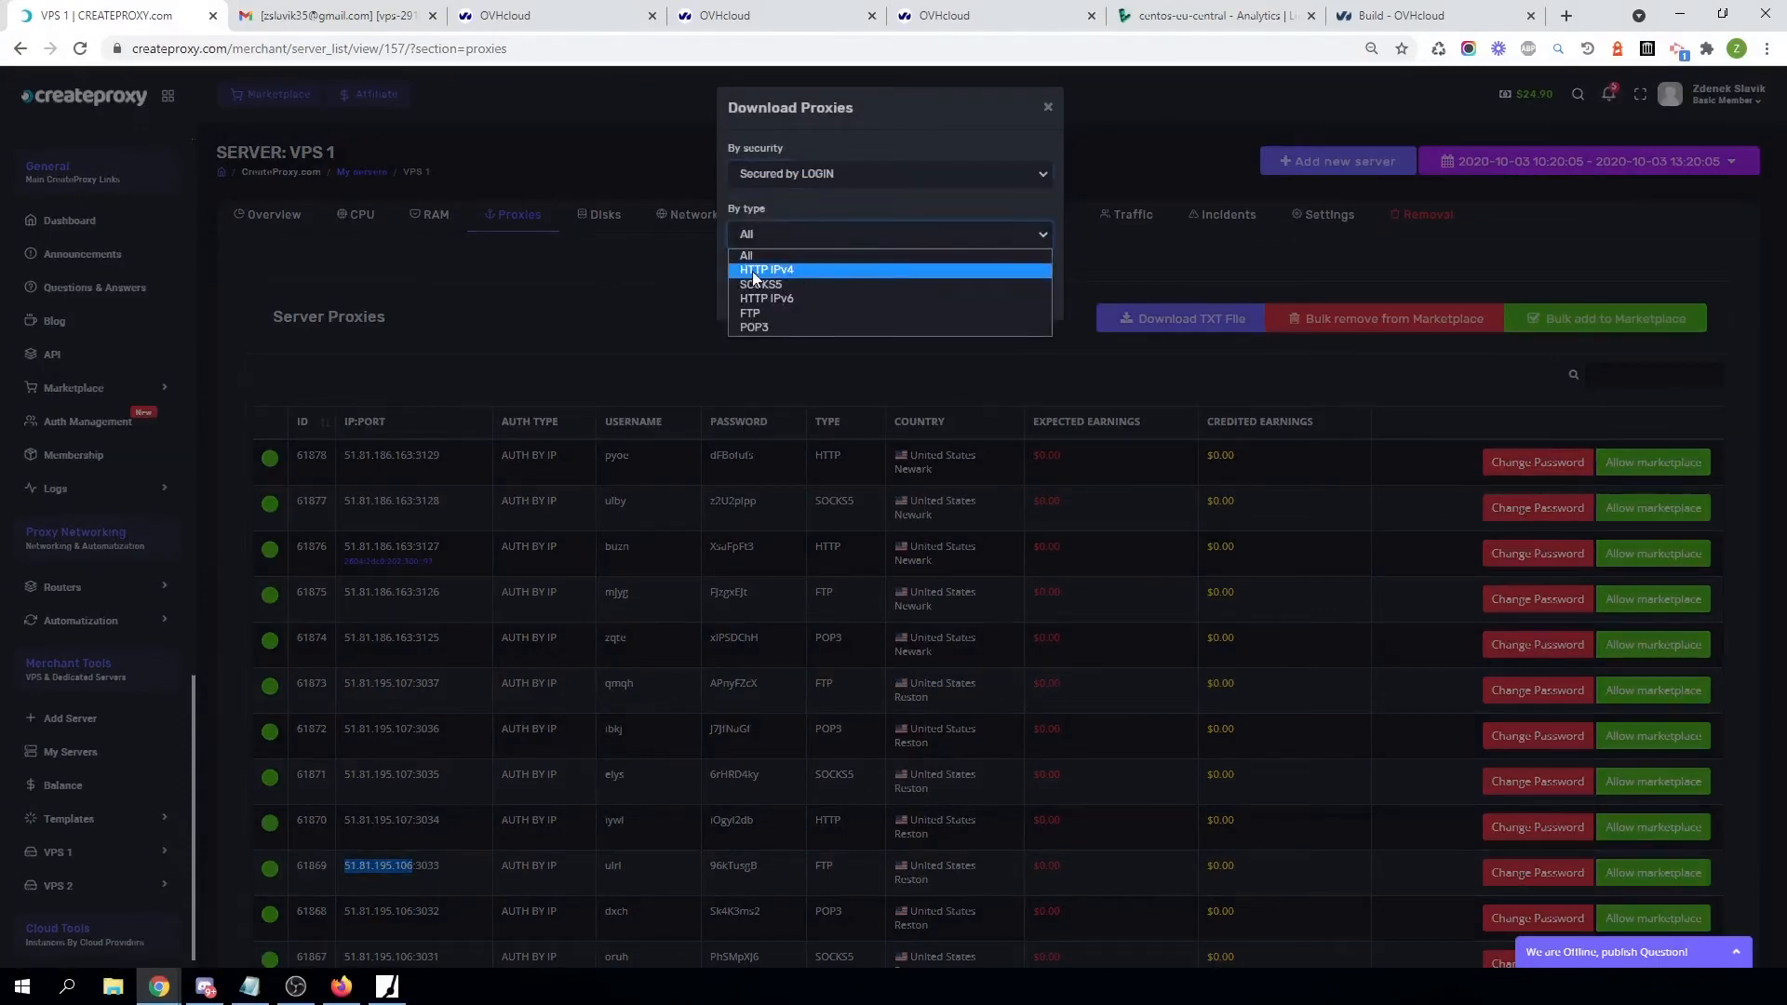
click(763, 271)
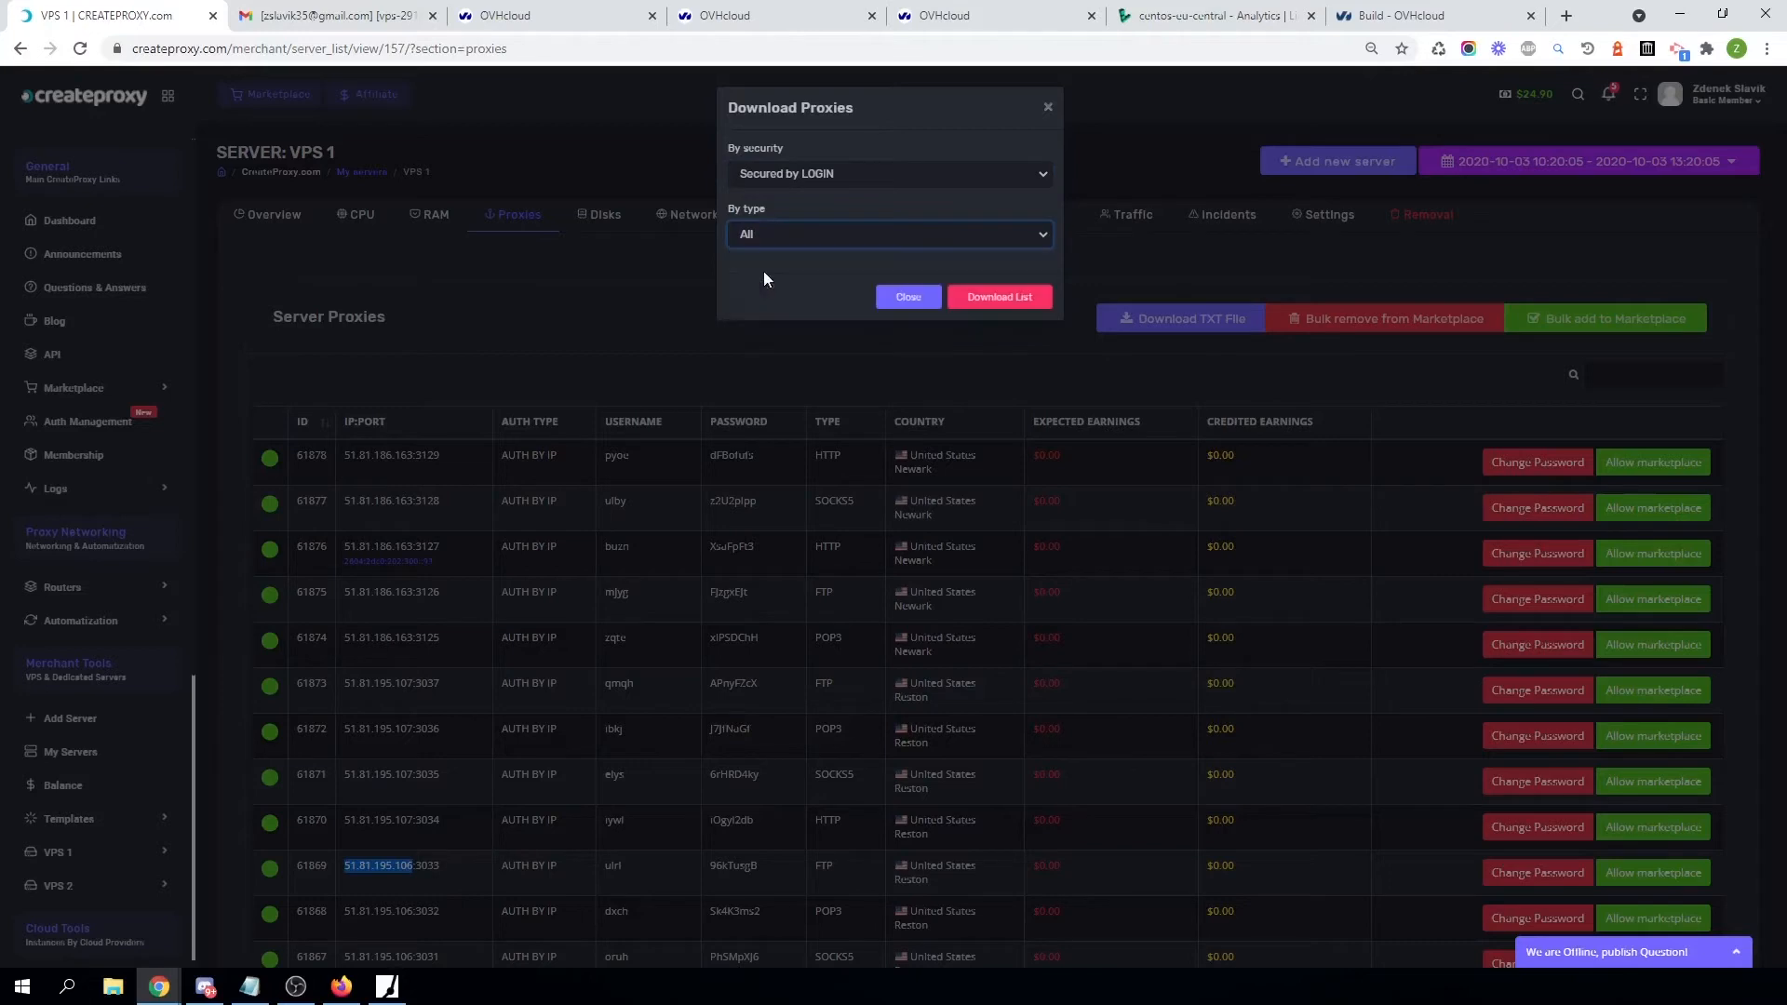
click(994, 302)
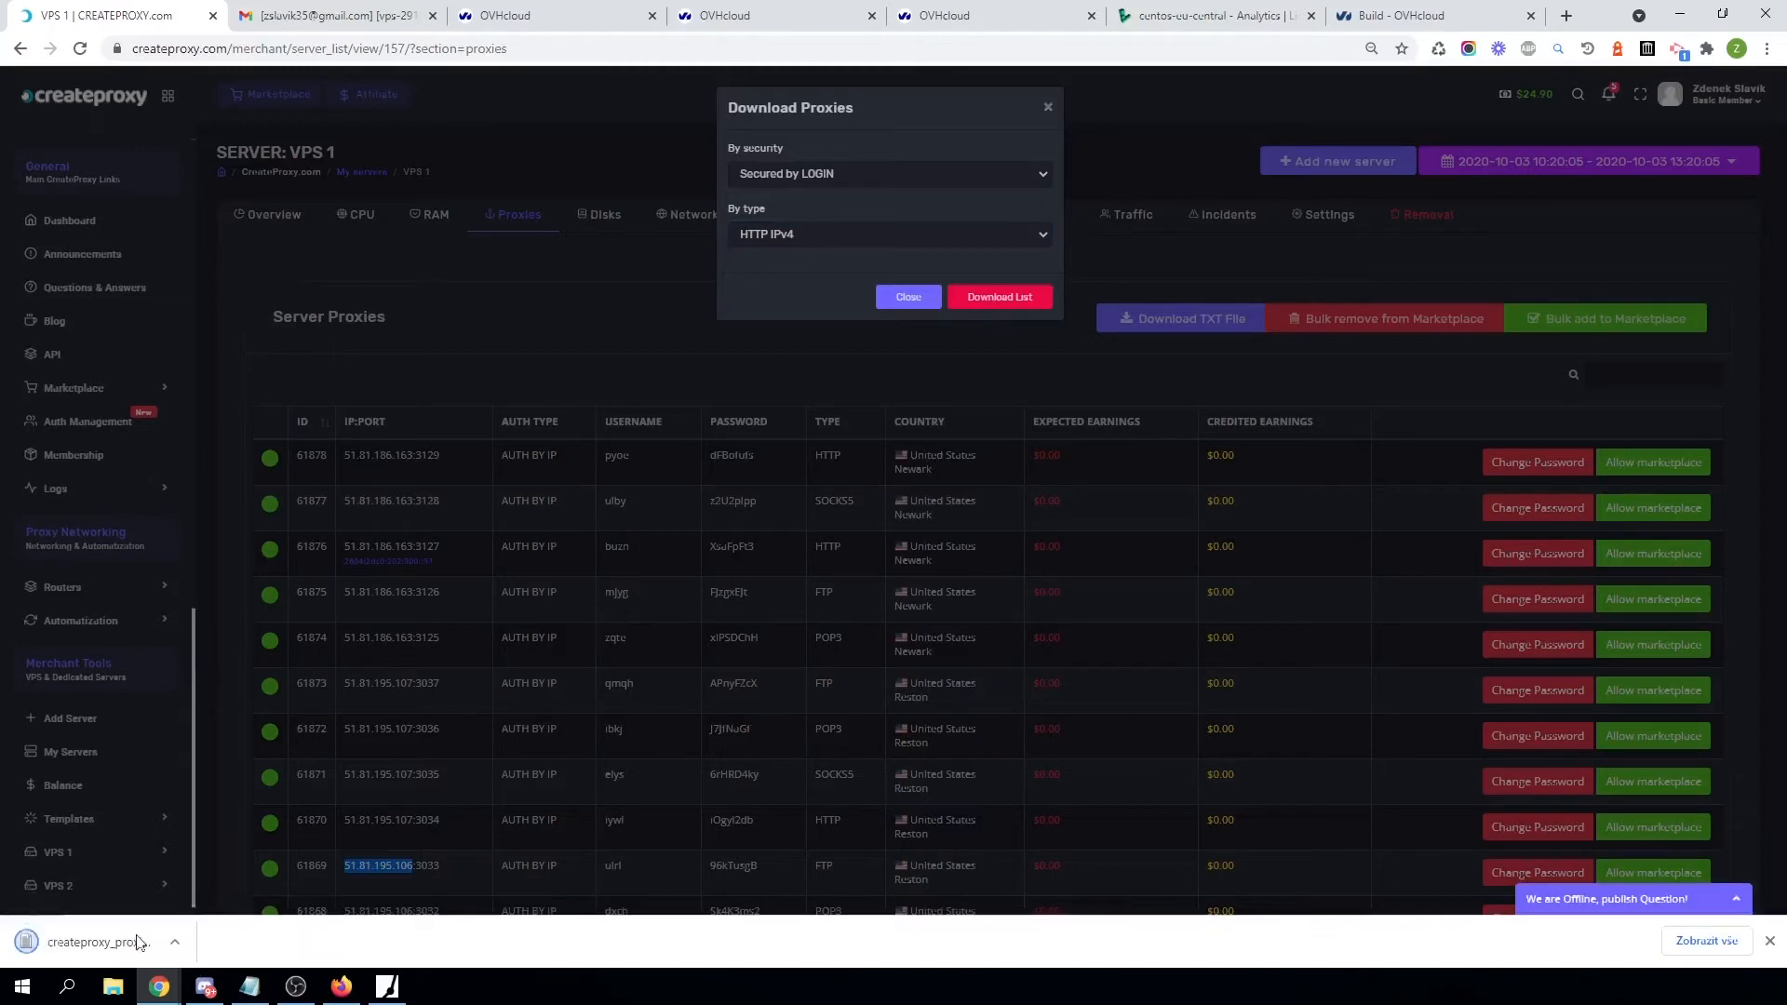
Open the downloaded list in Notepad and select its three proxy lines.
click(116, 950)
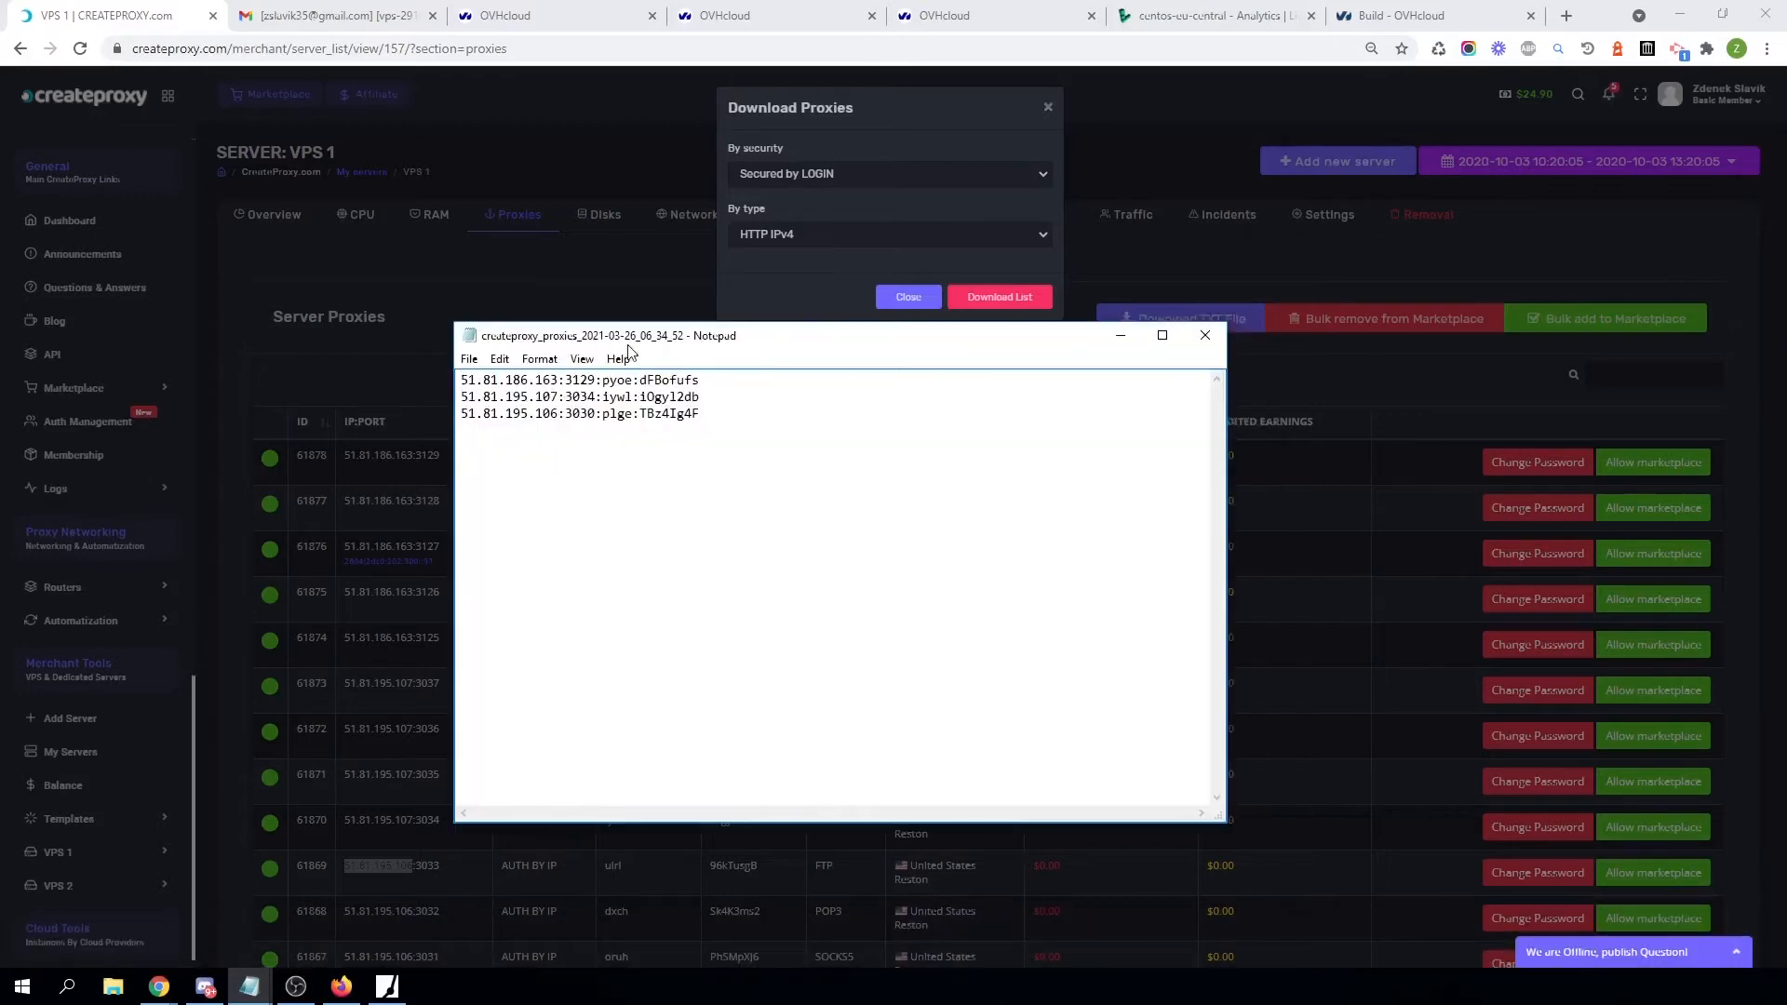
drag(563, 337, 860, 347)
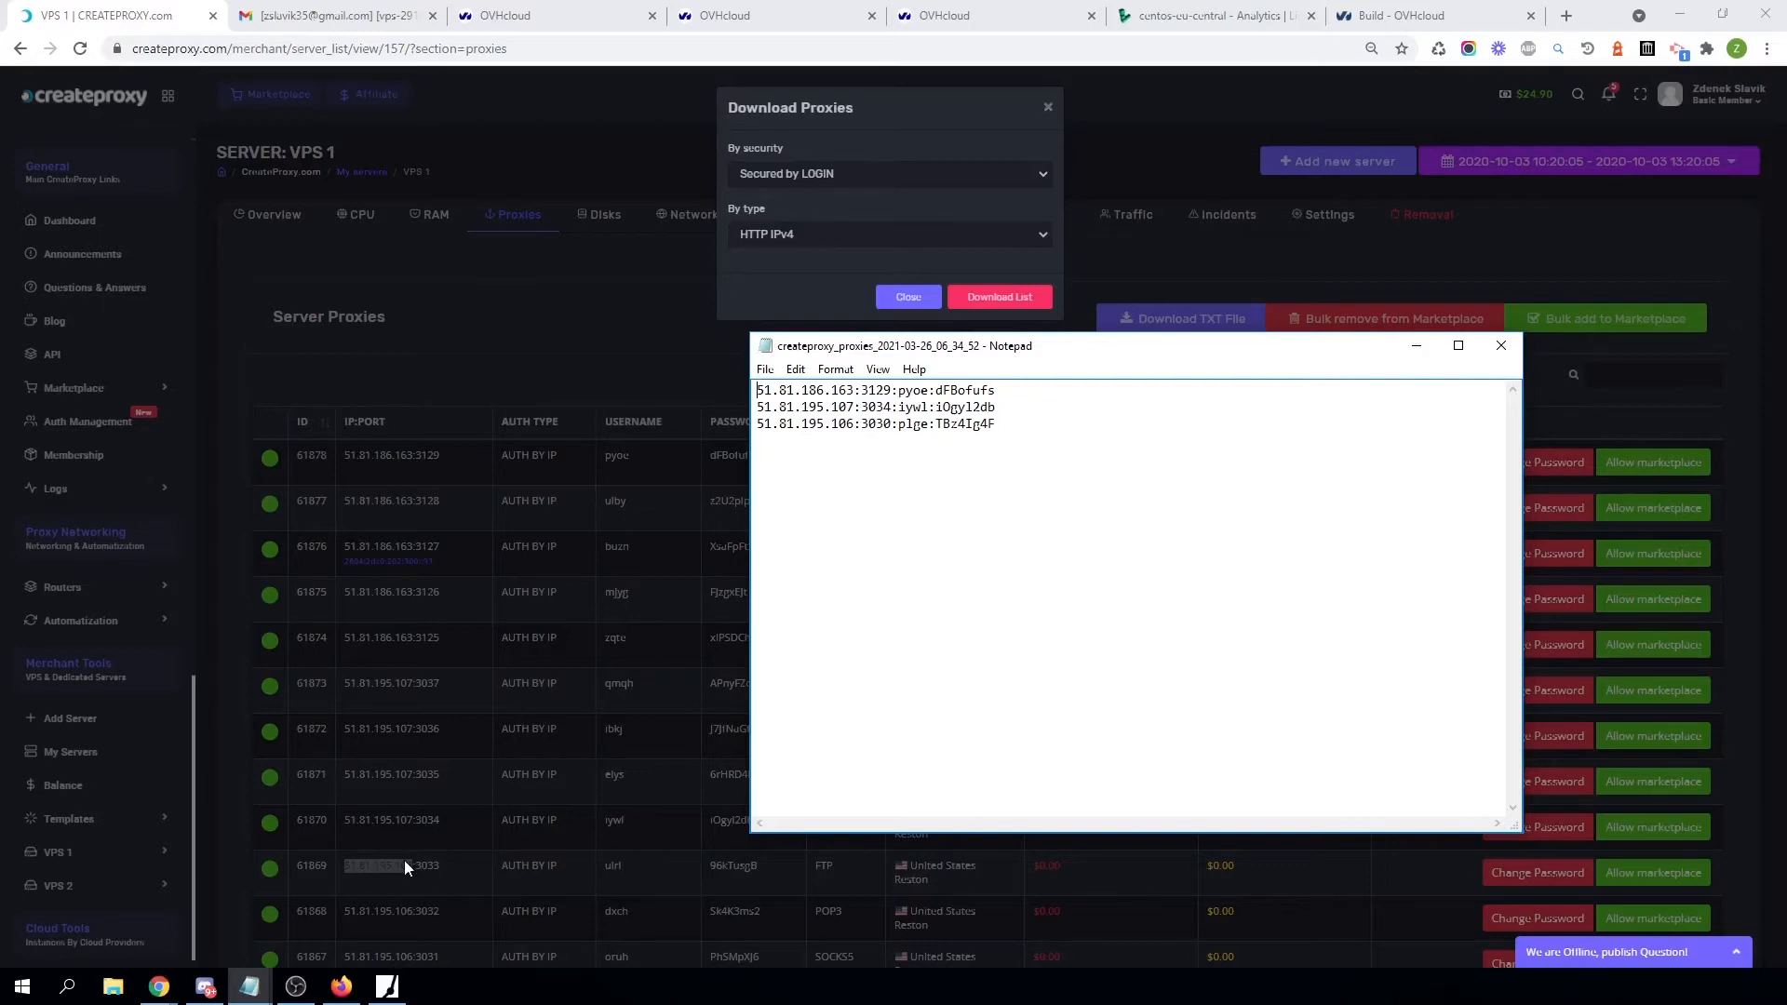
drag(1003, 414, 752, 390)
key(ctrl+c)
Replace Fogldn's old proxies with the three pasted VPS 1 proxies and test them.
click(387, 987)
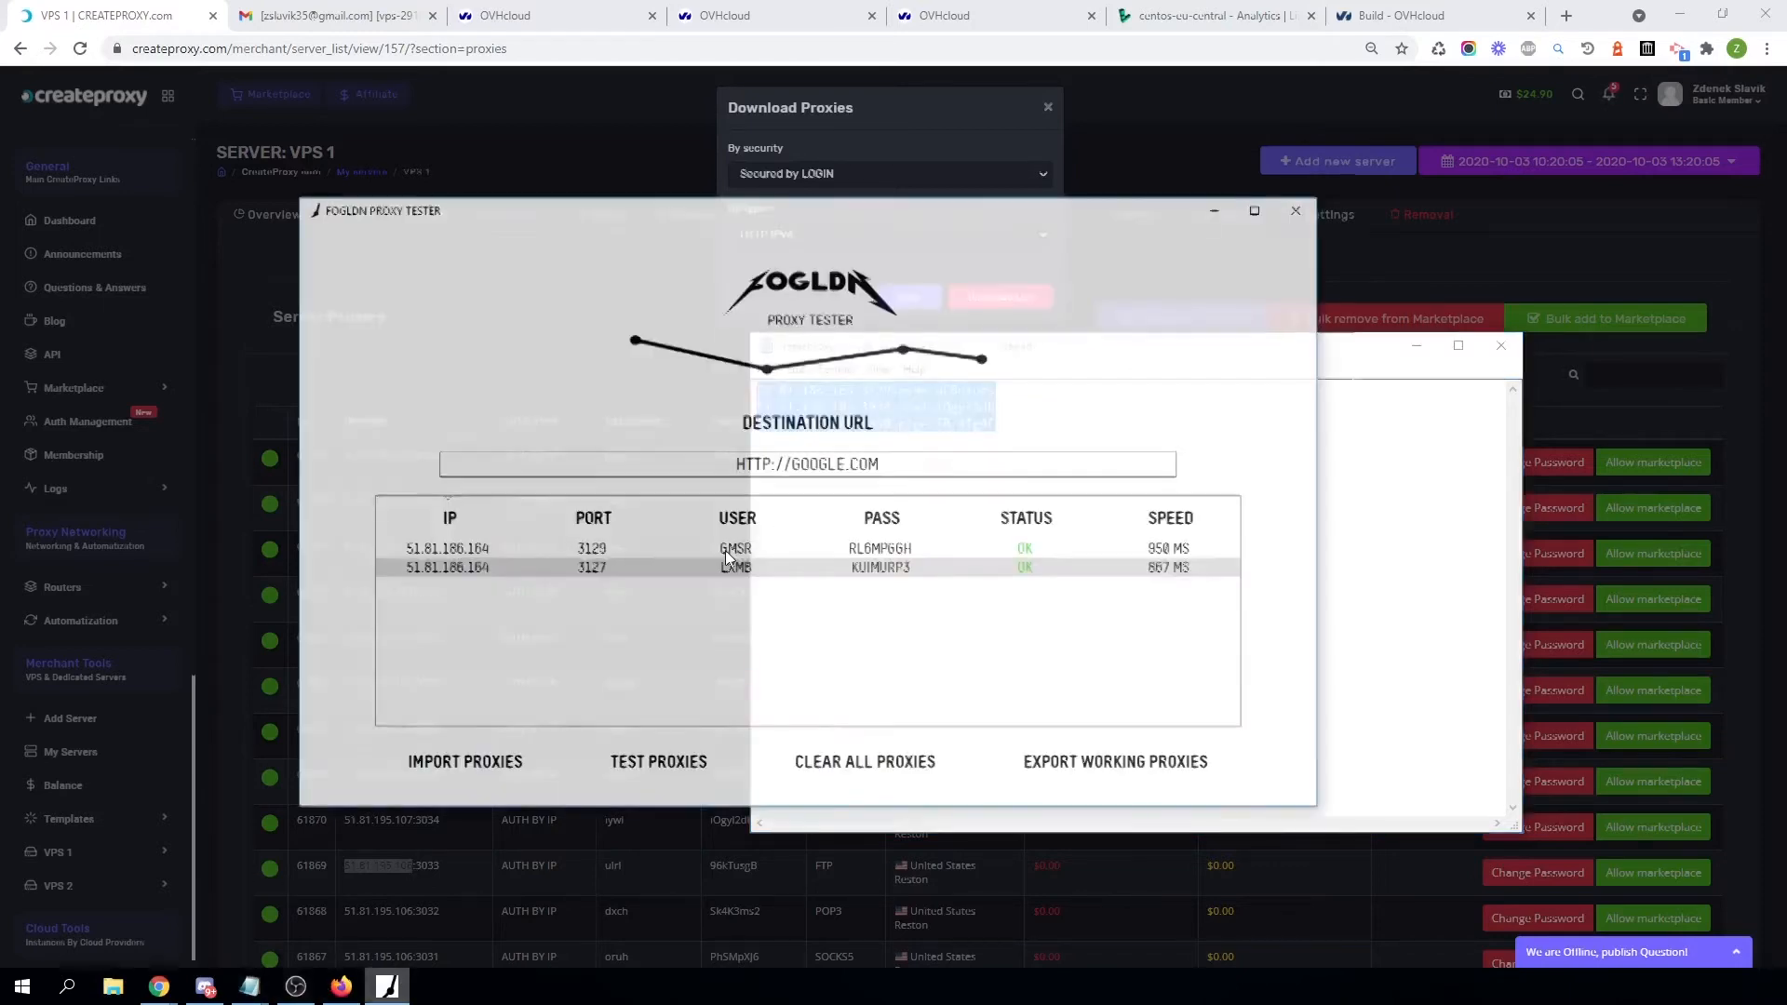
click(848, 750)
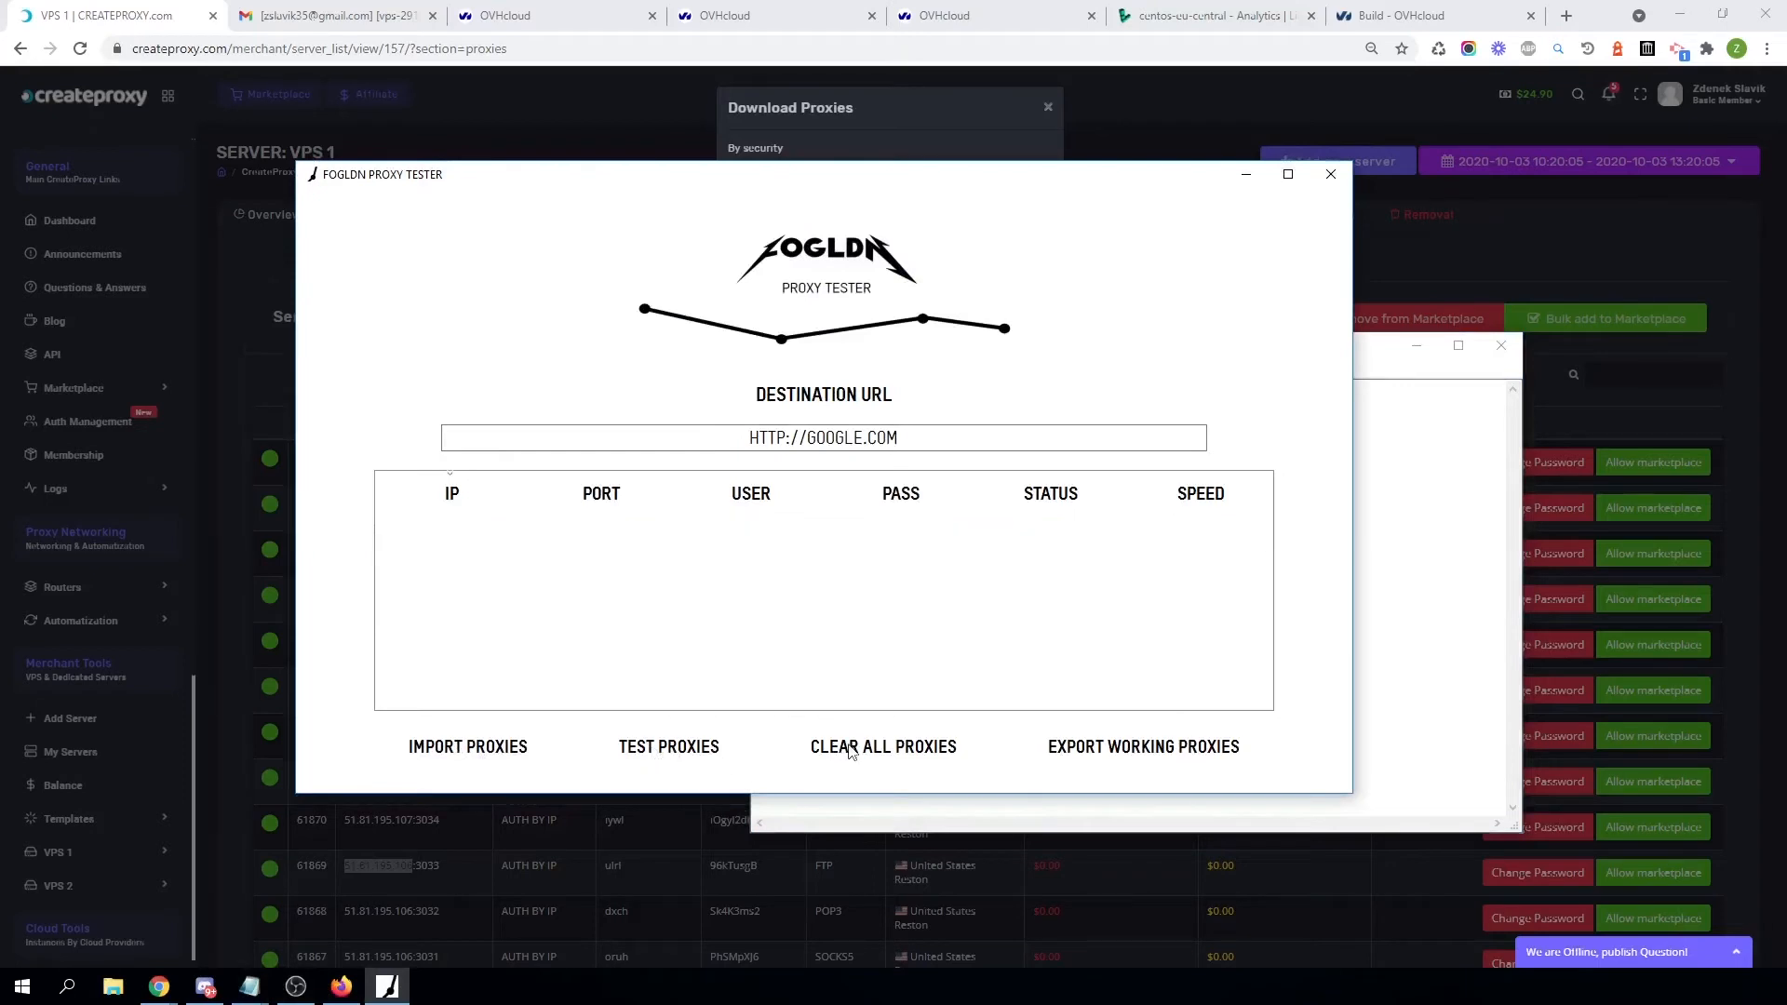
click(474, 751)
key(ctrl+v)
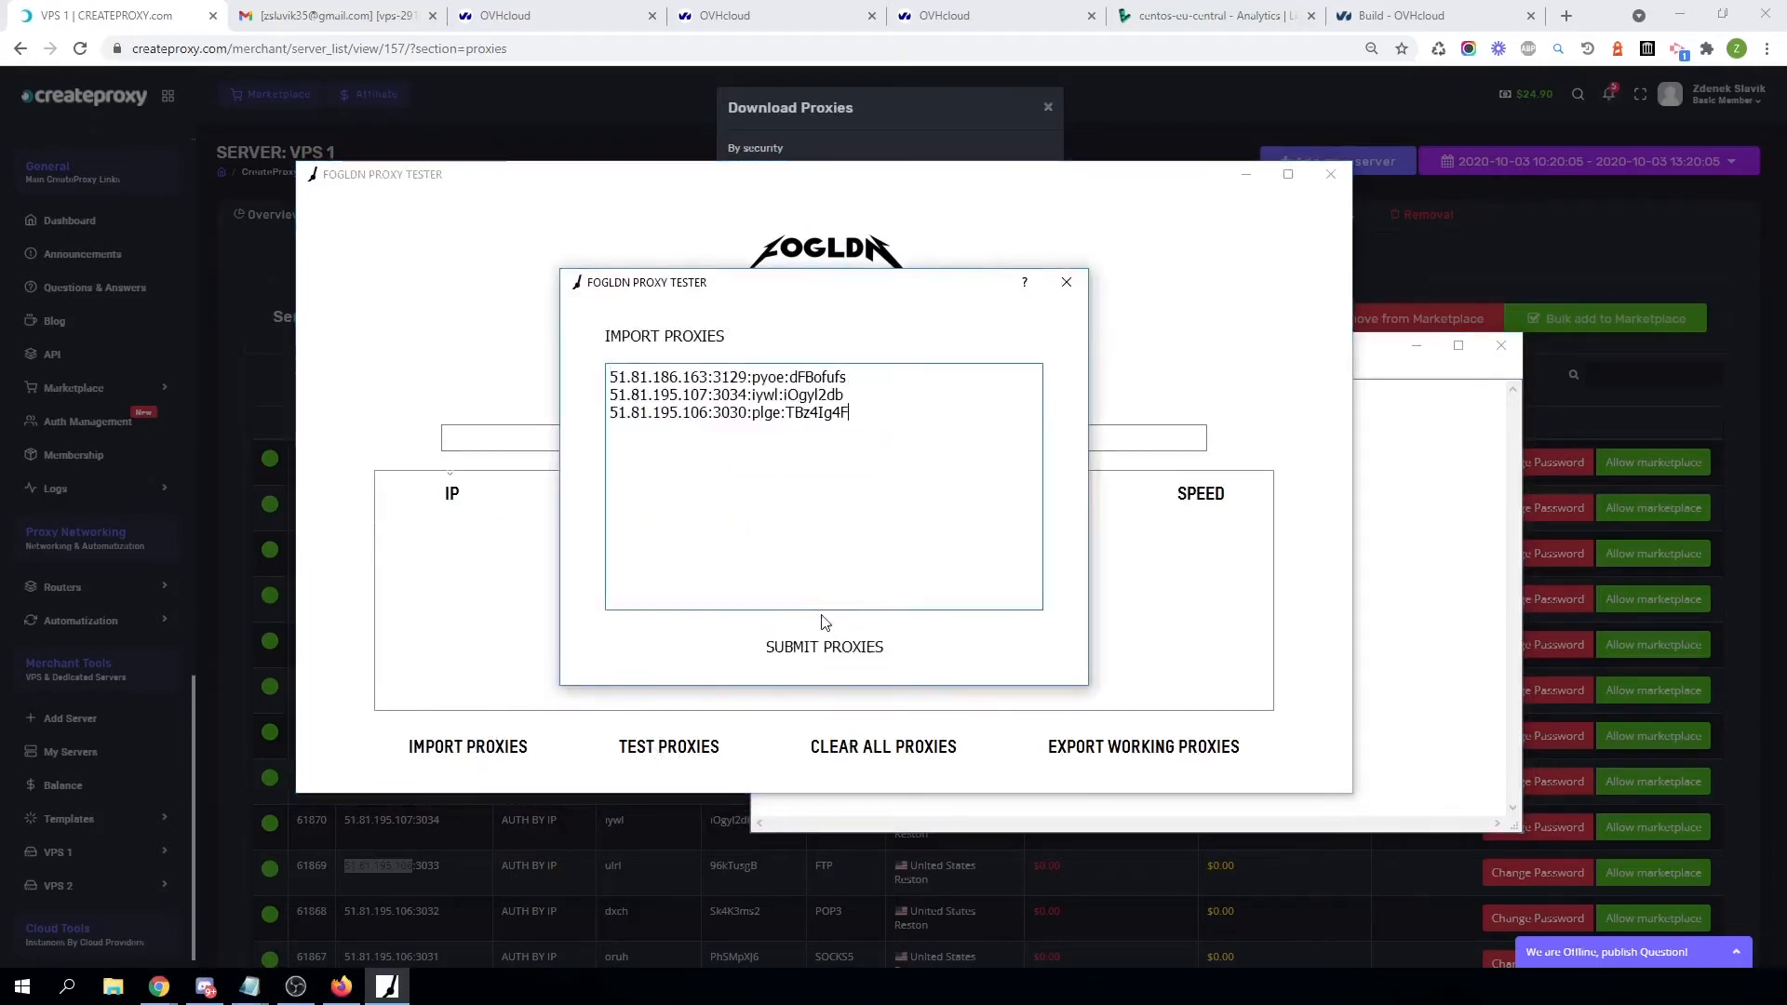
click(824, 646)
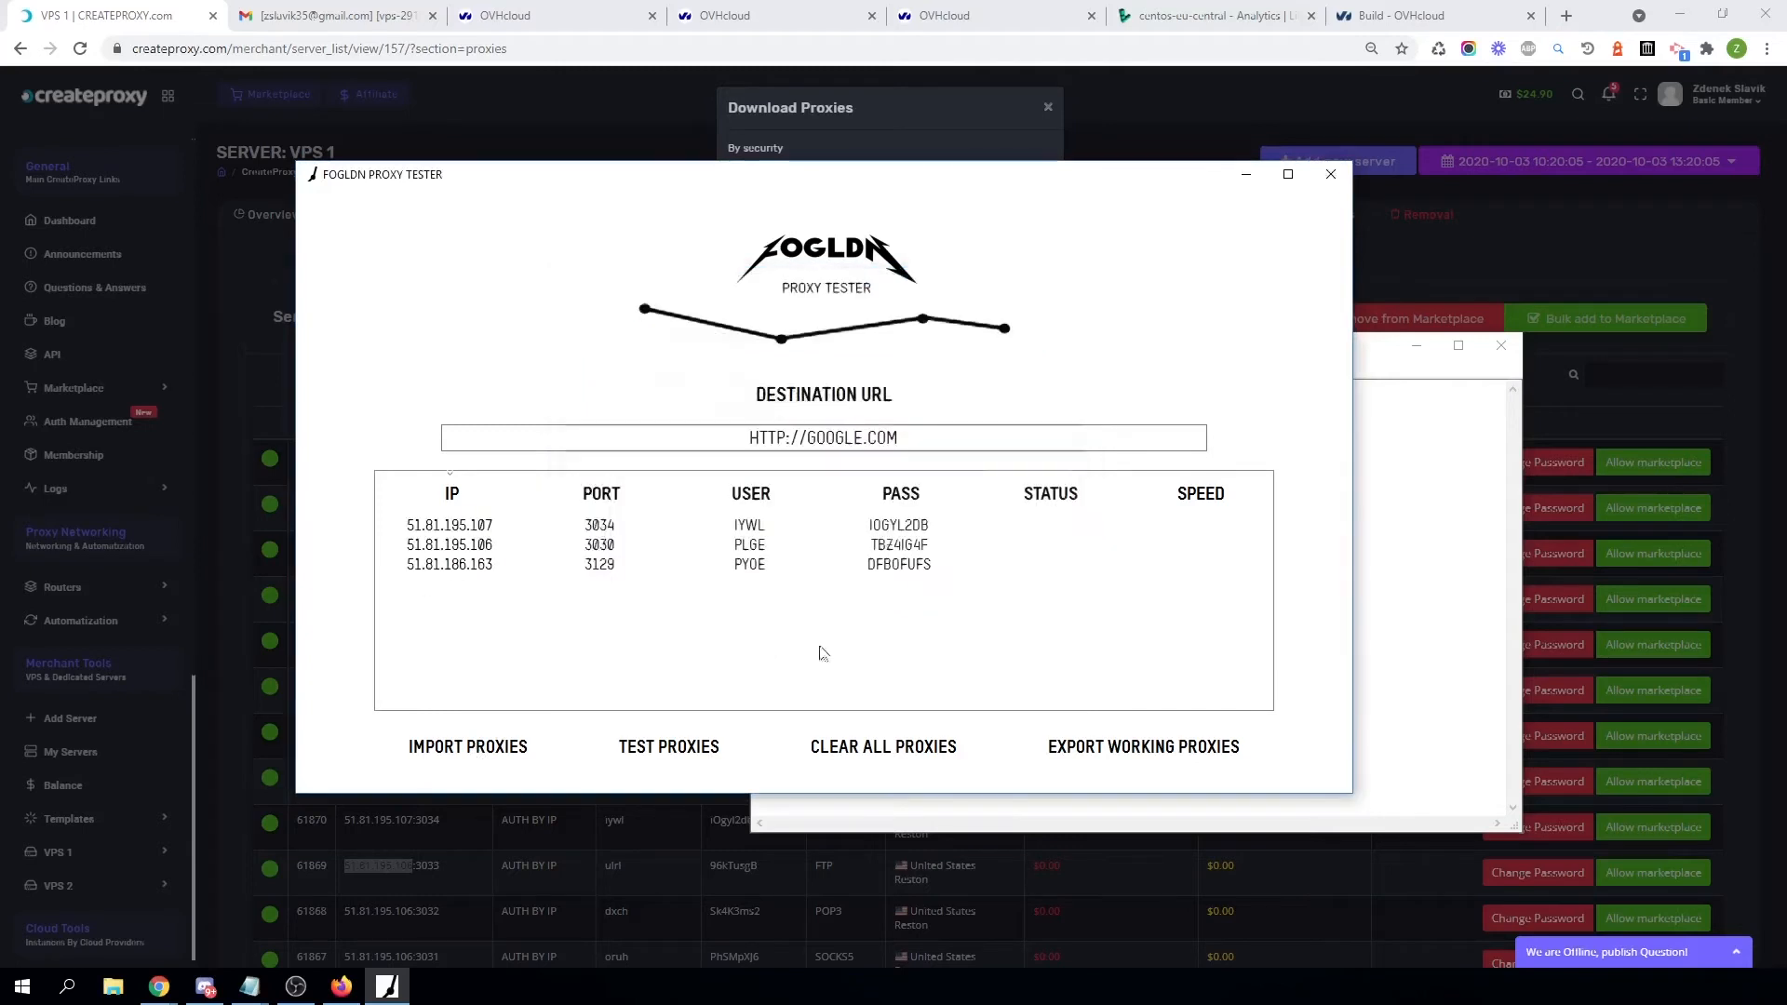
click(694, 744)
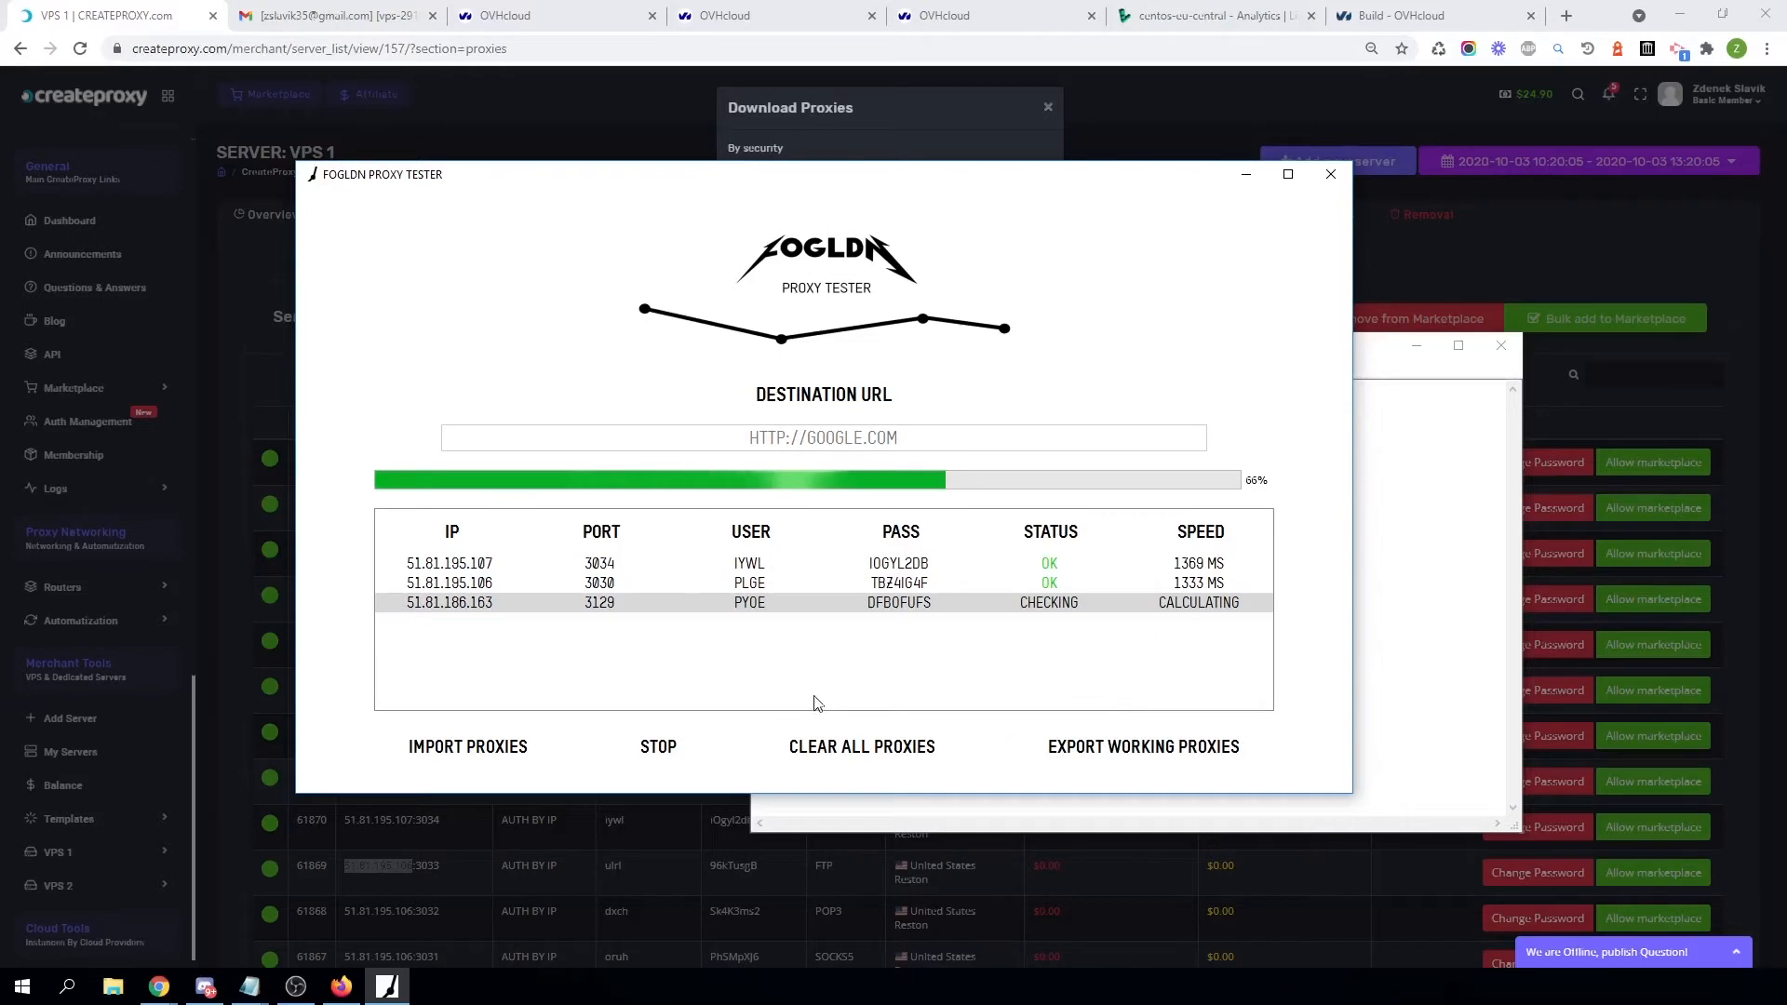
click(684, 747)
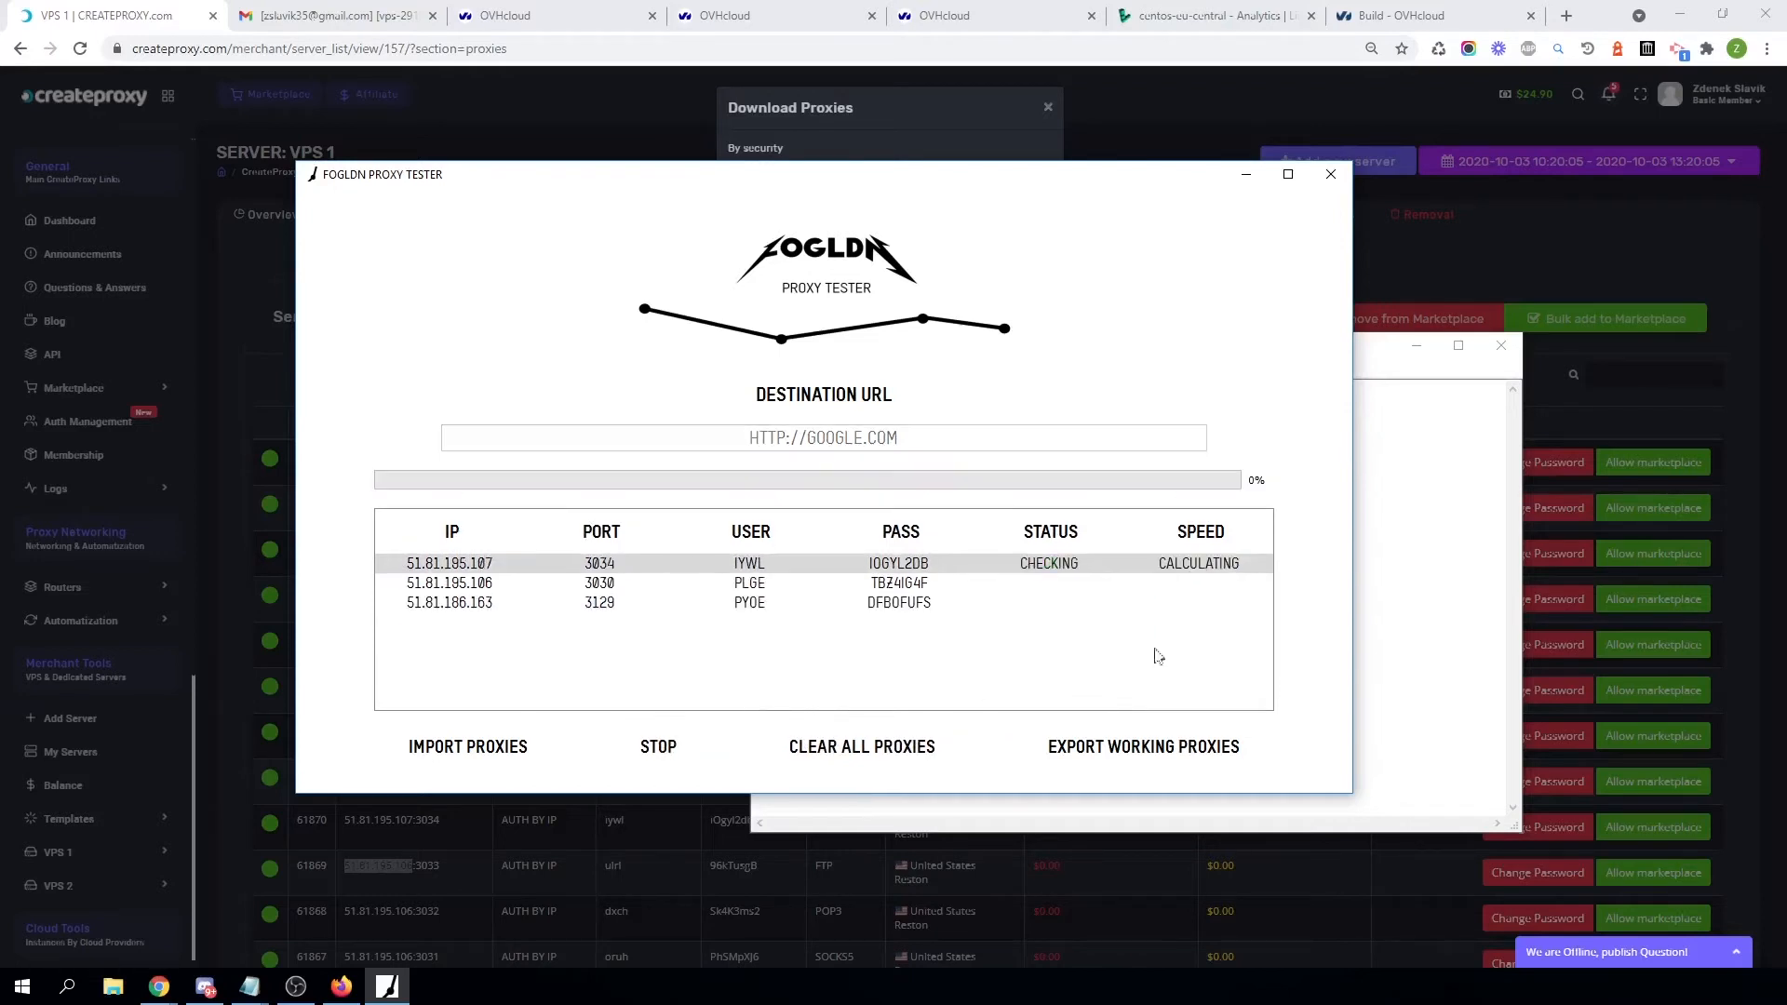
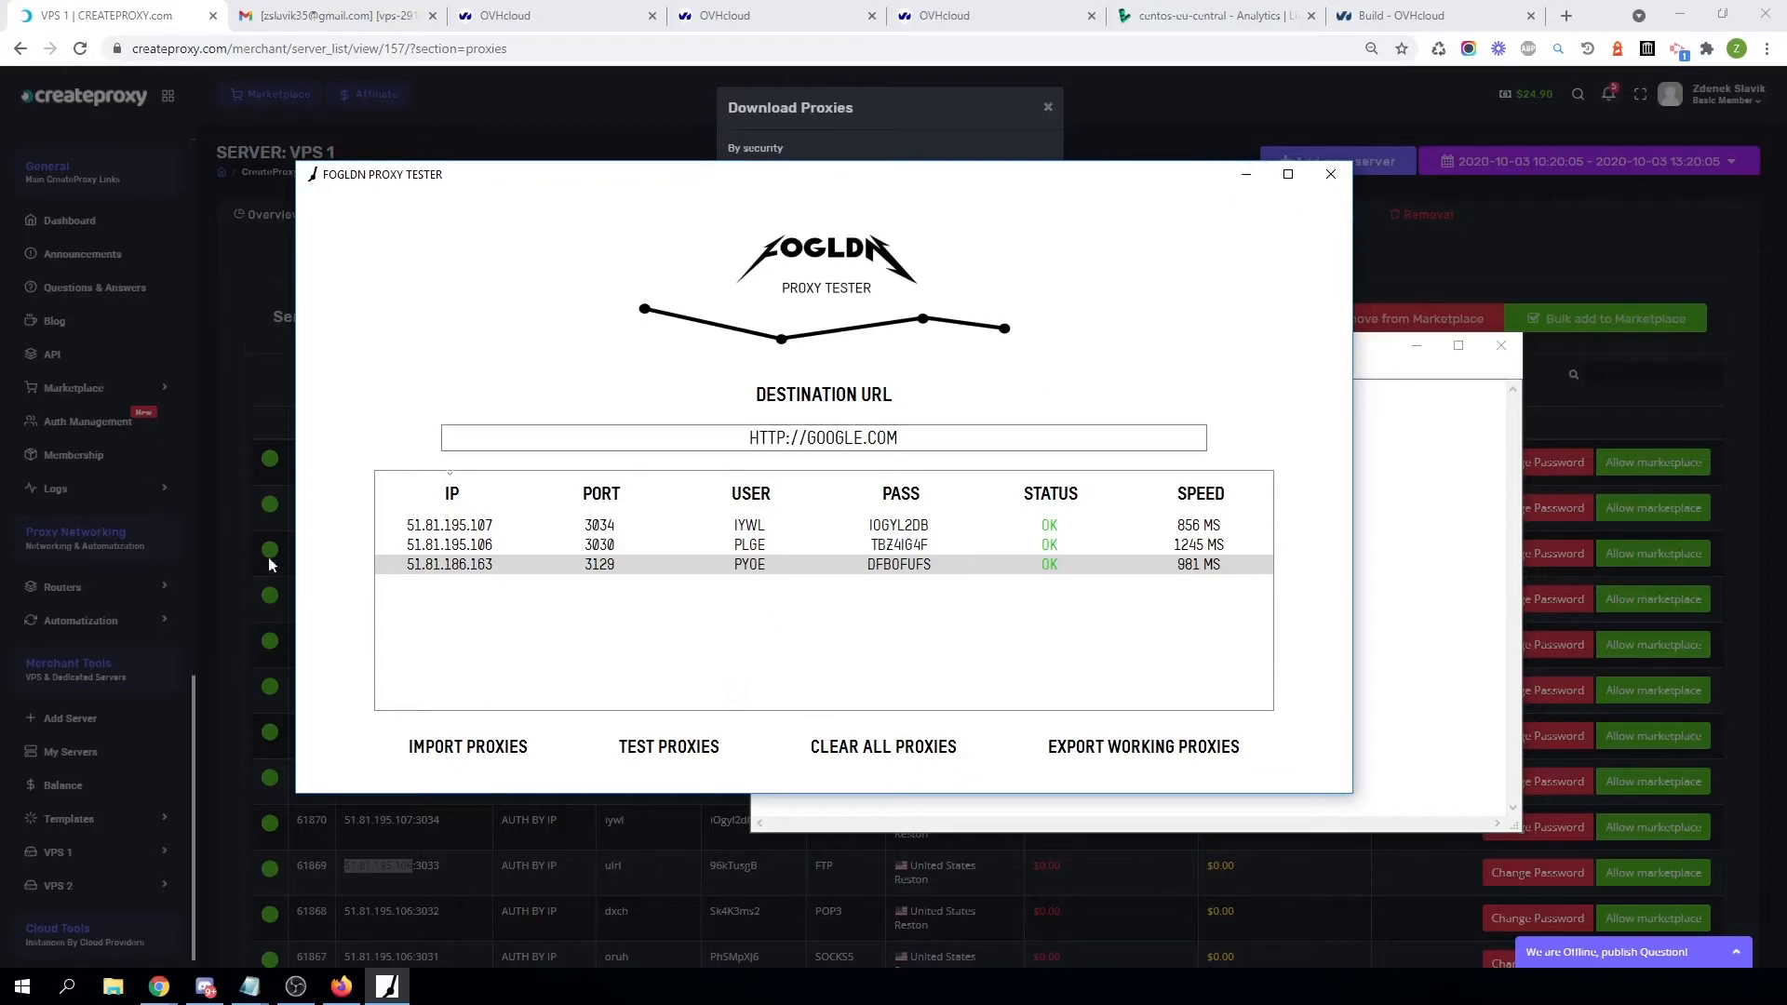
Minimize the proxy tester, close the proxy list without saving, and close the Download Proxies dialog.
click(1242, 174)
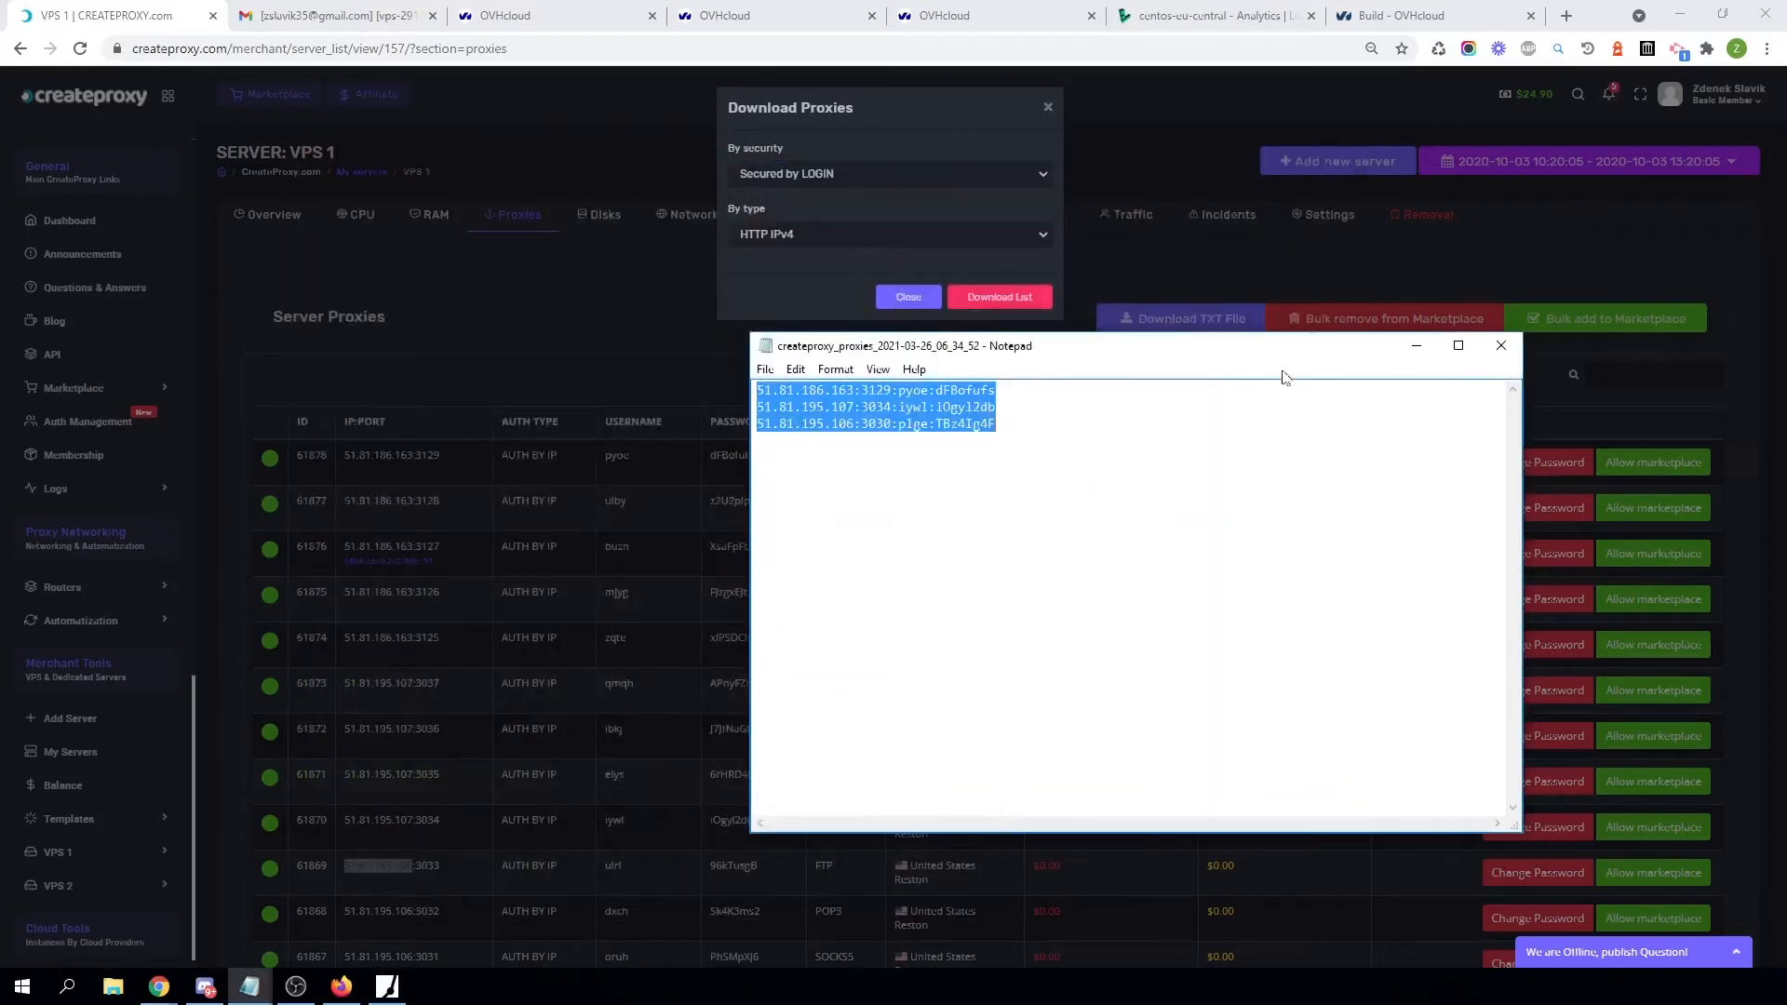
click(1500, 347)
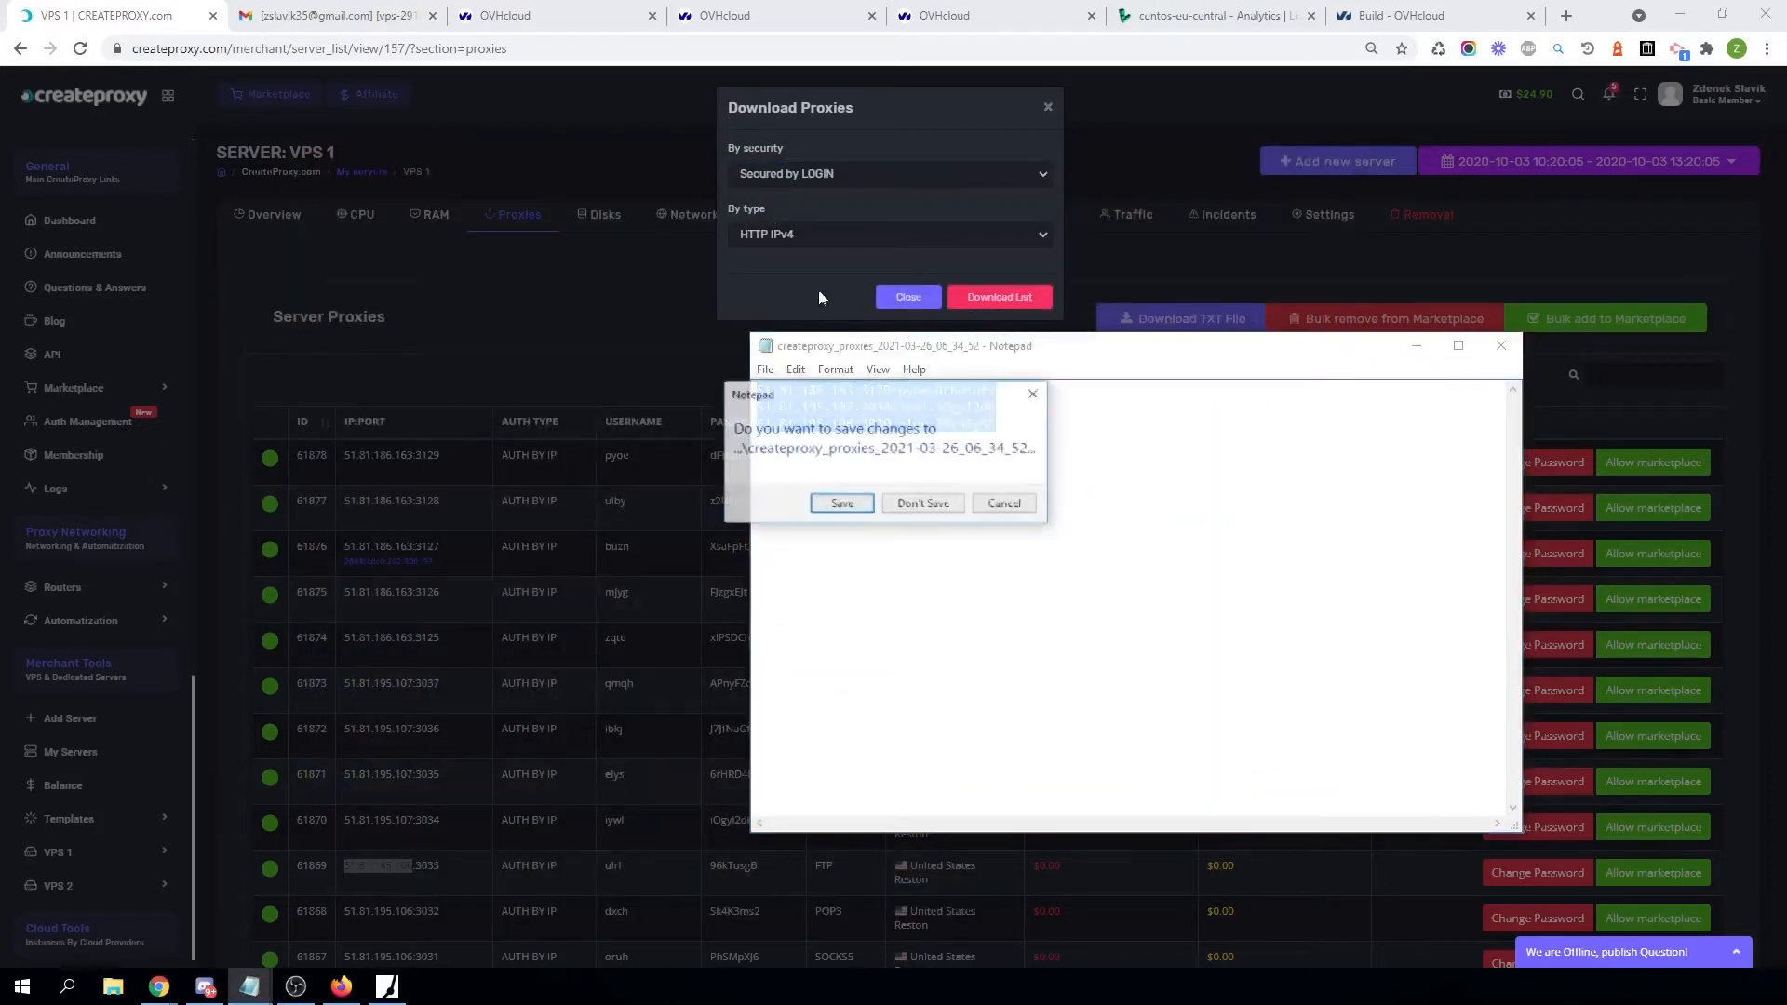
click(931, 507)
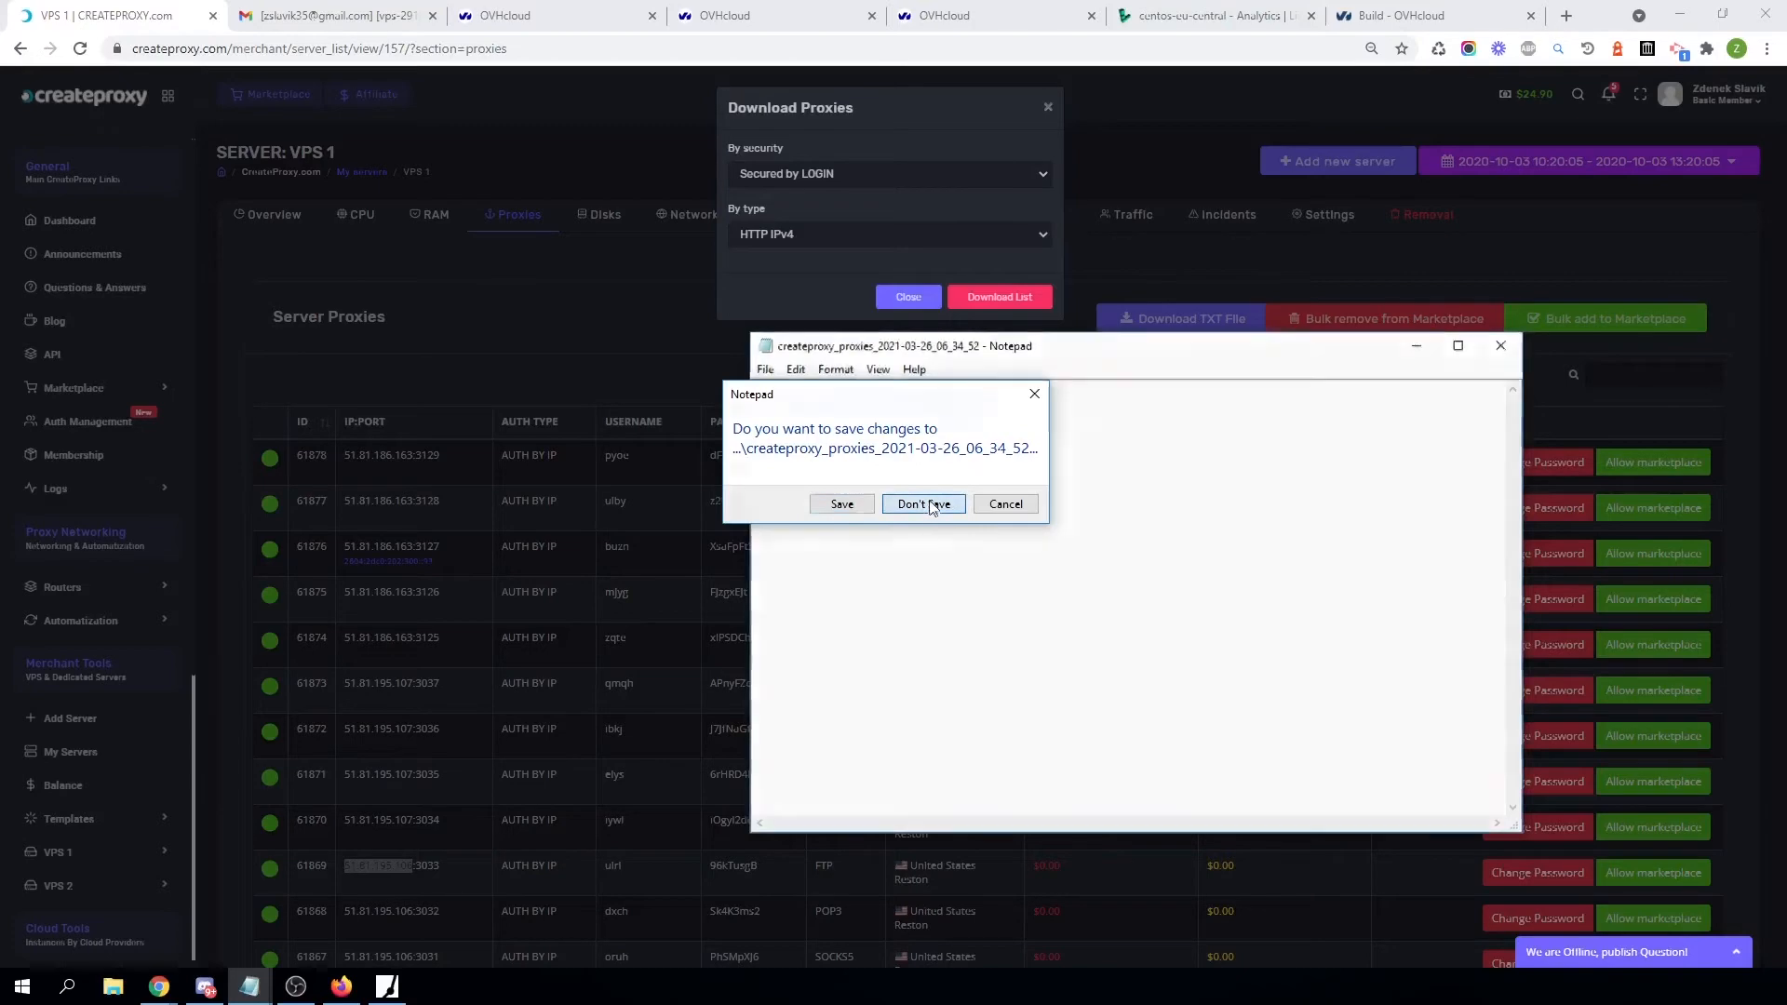
click(894, 299)
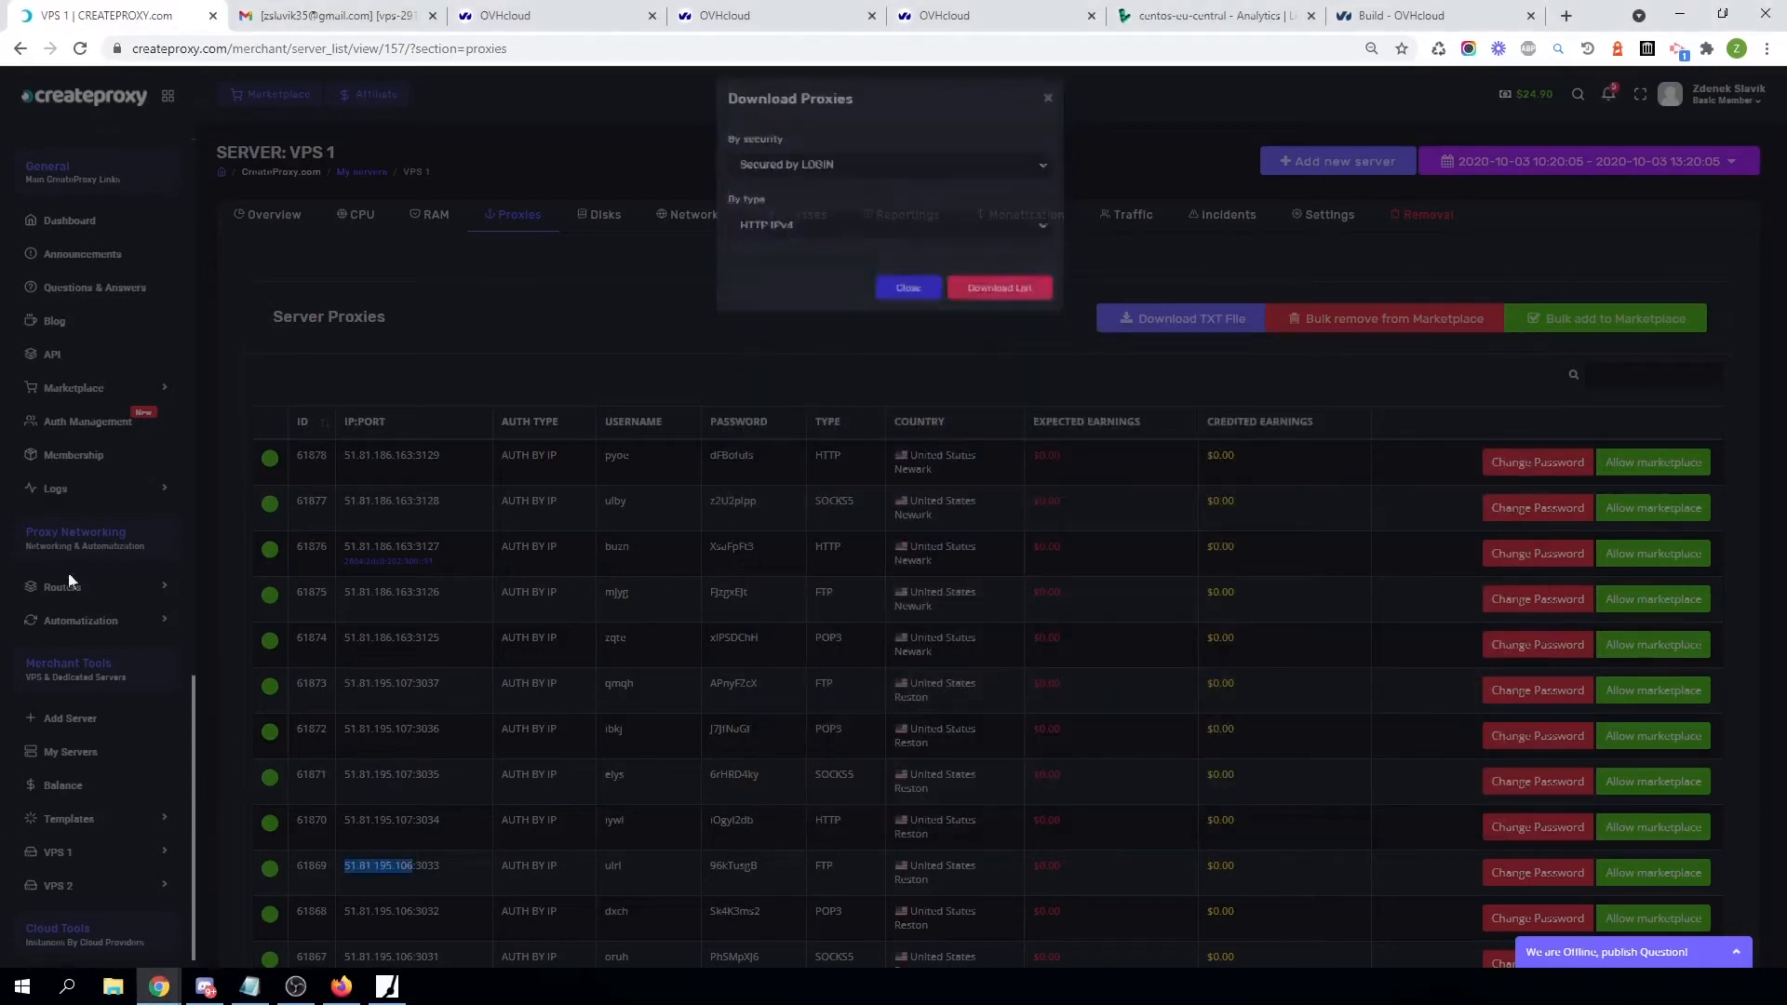
Look up the Linode server details in the credentials notes.
click(250, 986)
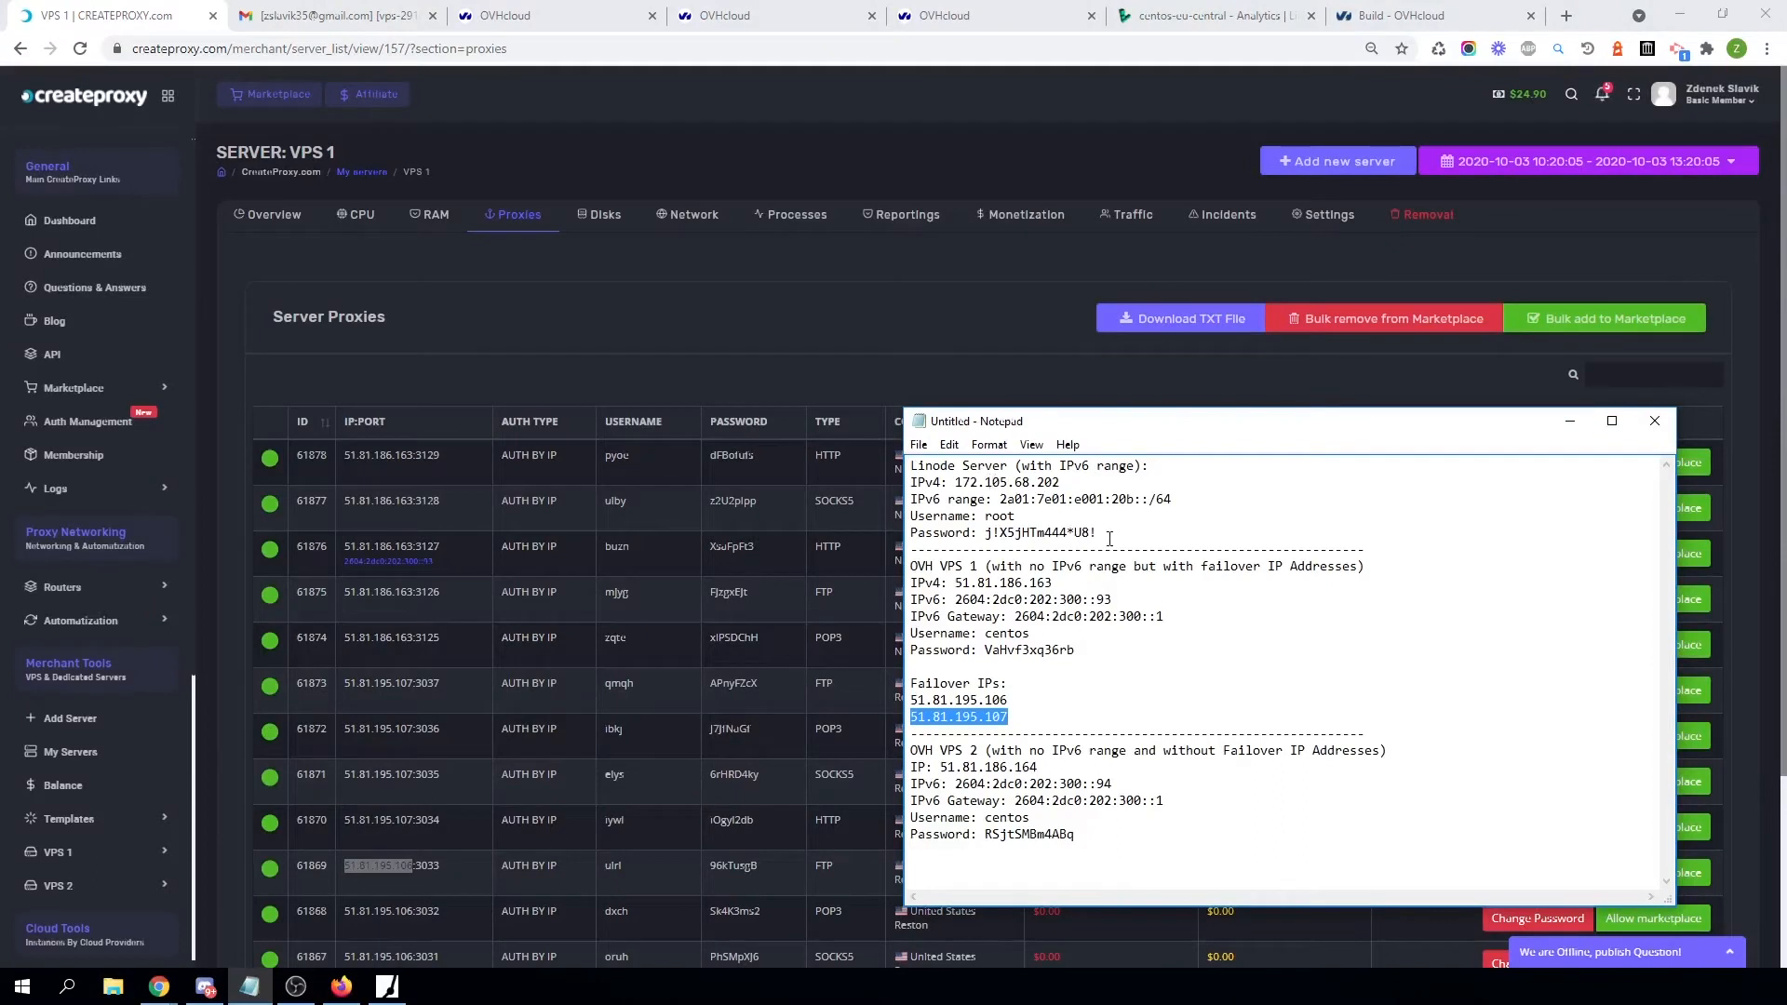
drag(1097, 532, 912, 466)
click(1015, 467)
Start adding a server from the Multi Proxy Server Generator template.
click(54, 728)
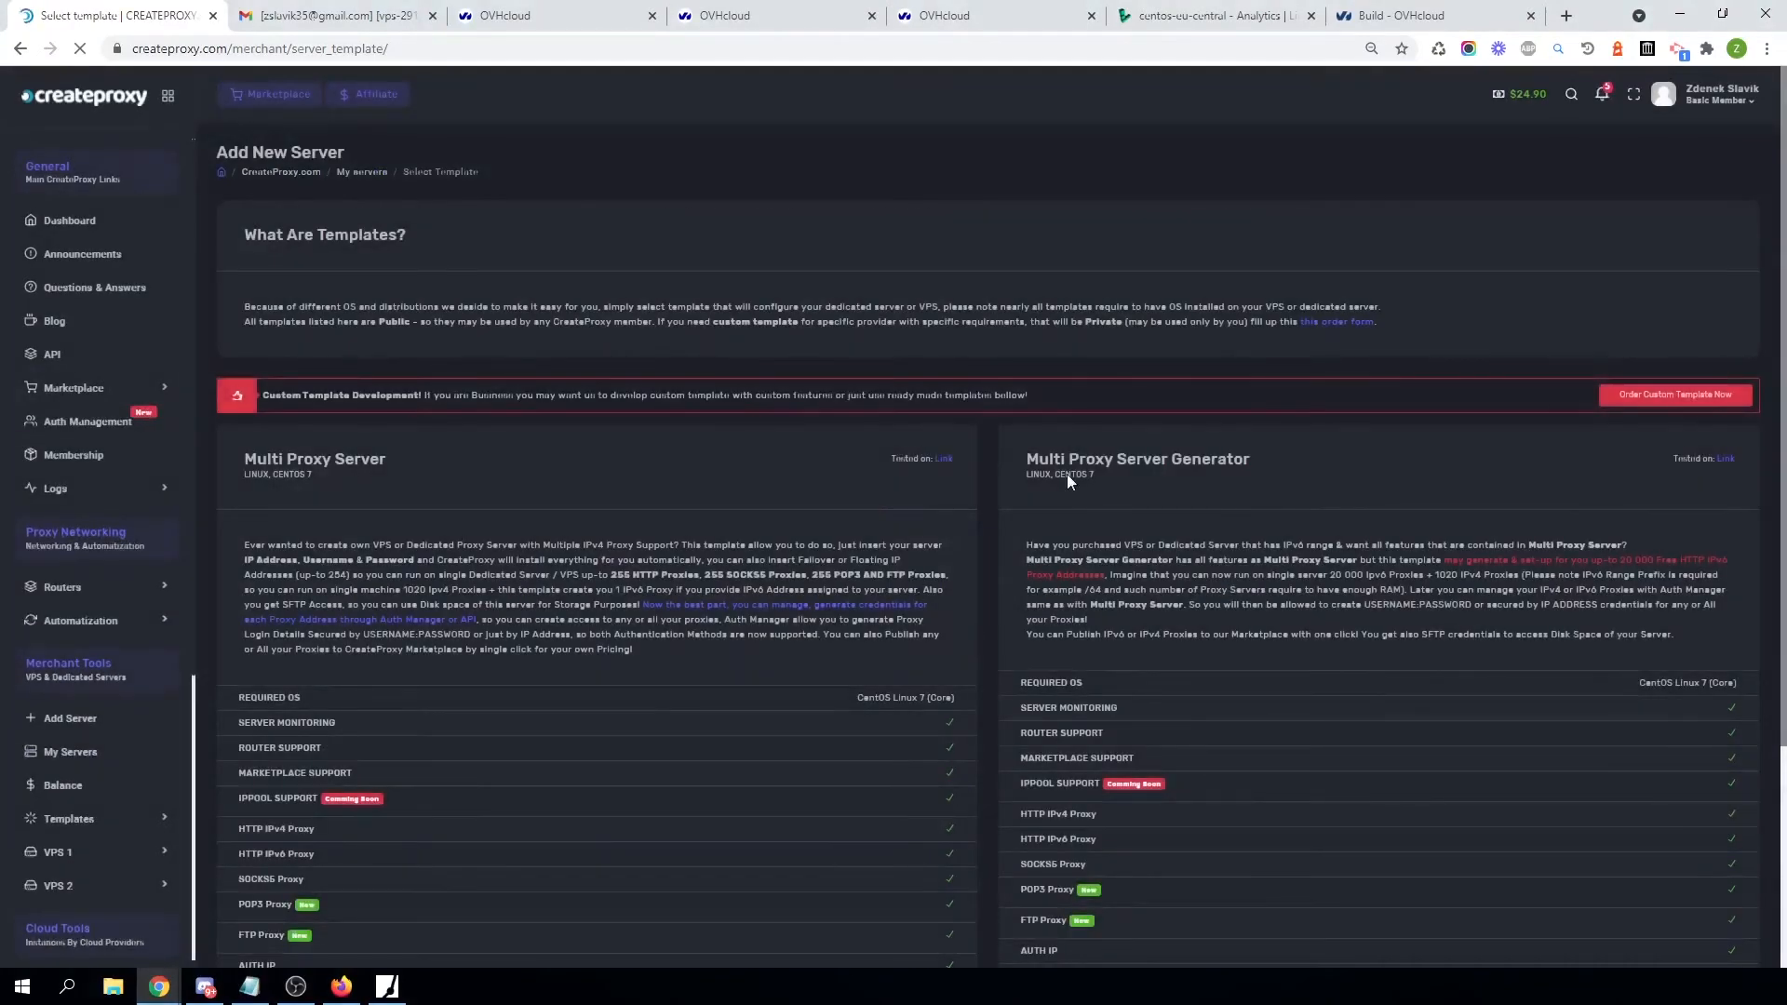
scroll(1219, 512, down, 3)
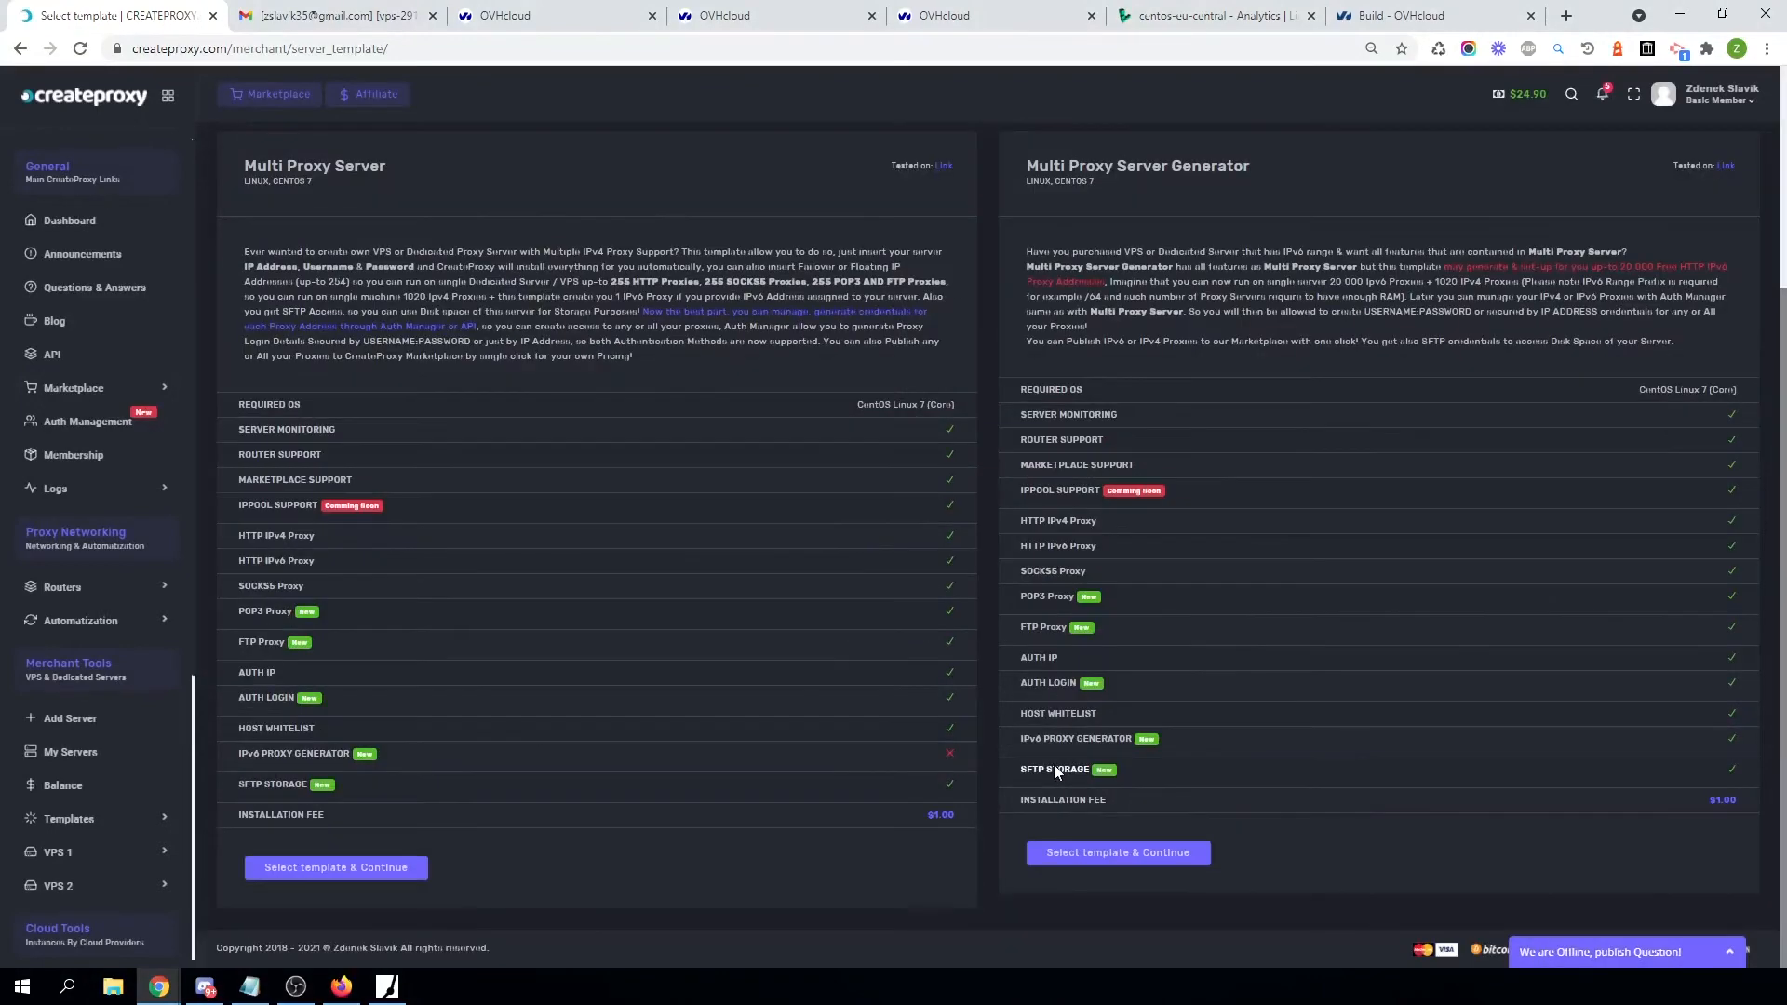
click(1054, 849)
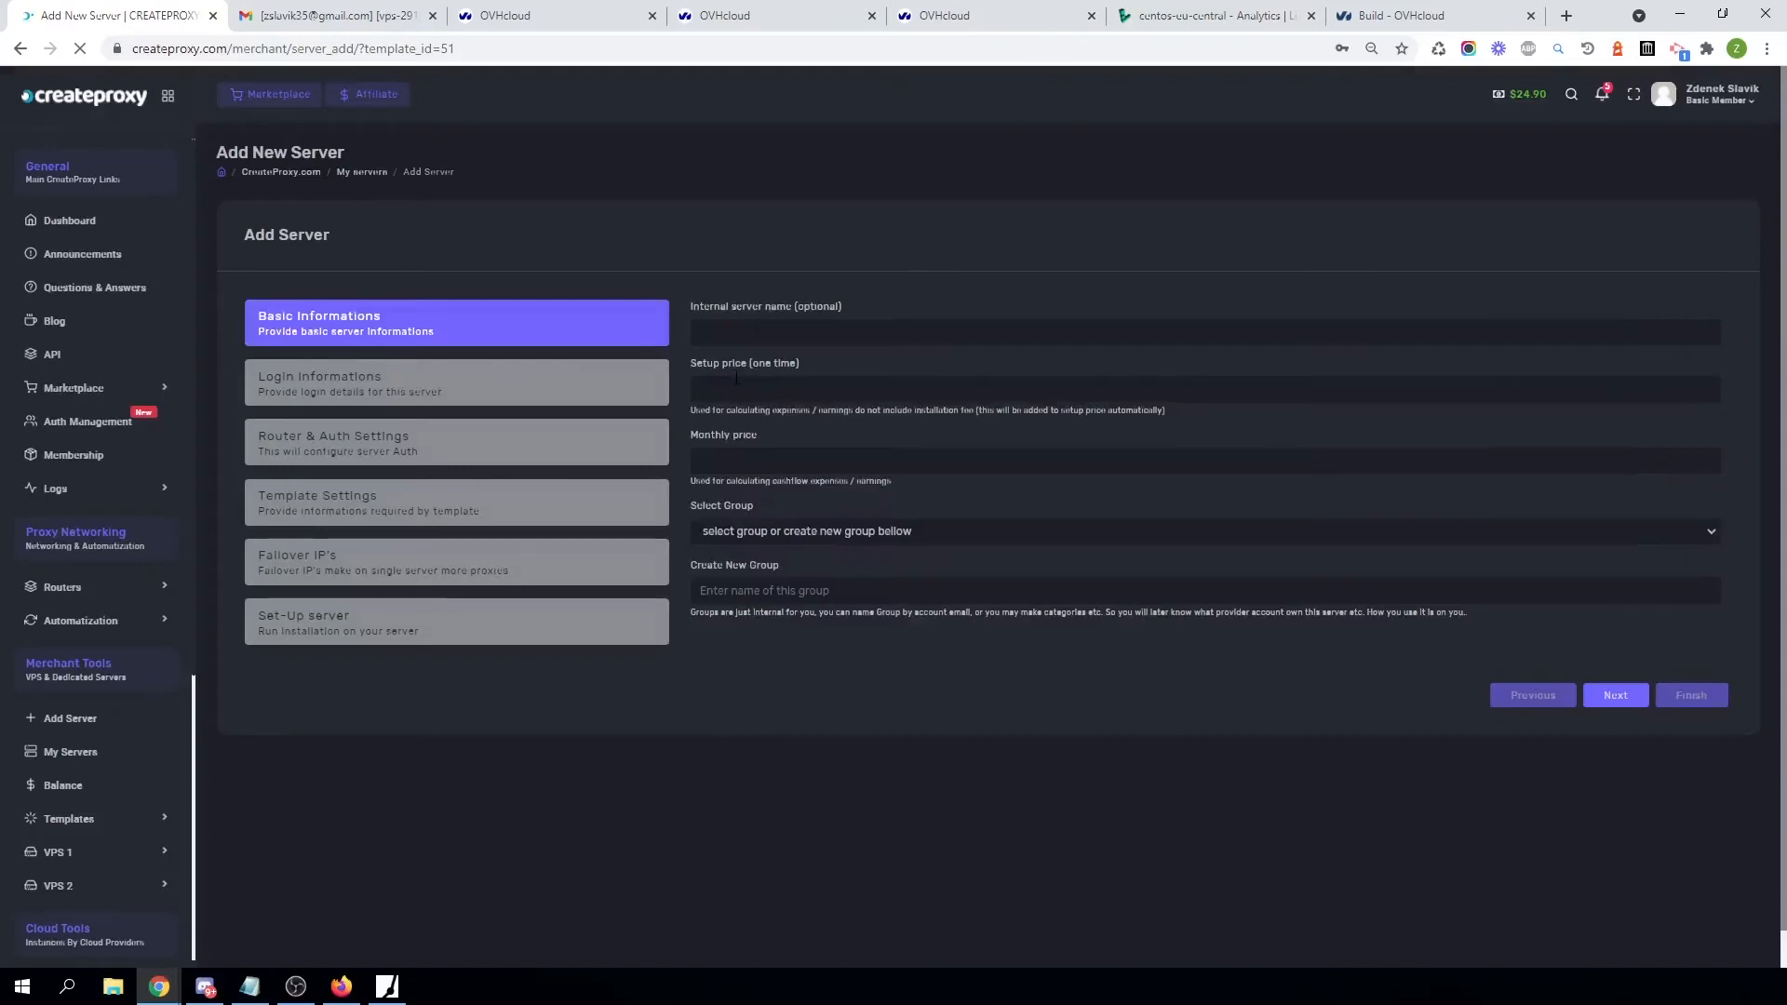
Name the server Linode with setup price 0 and monthly price 0.
click(756, 331)
text(Linode)
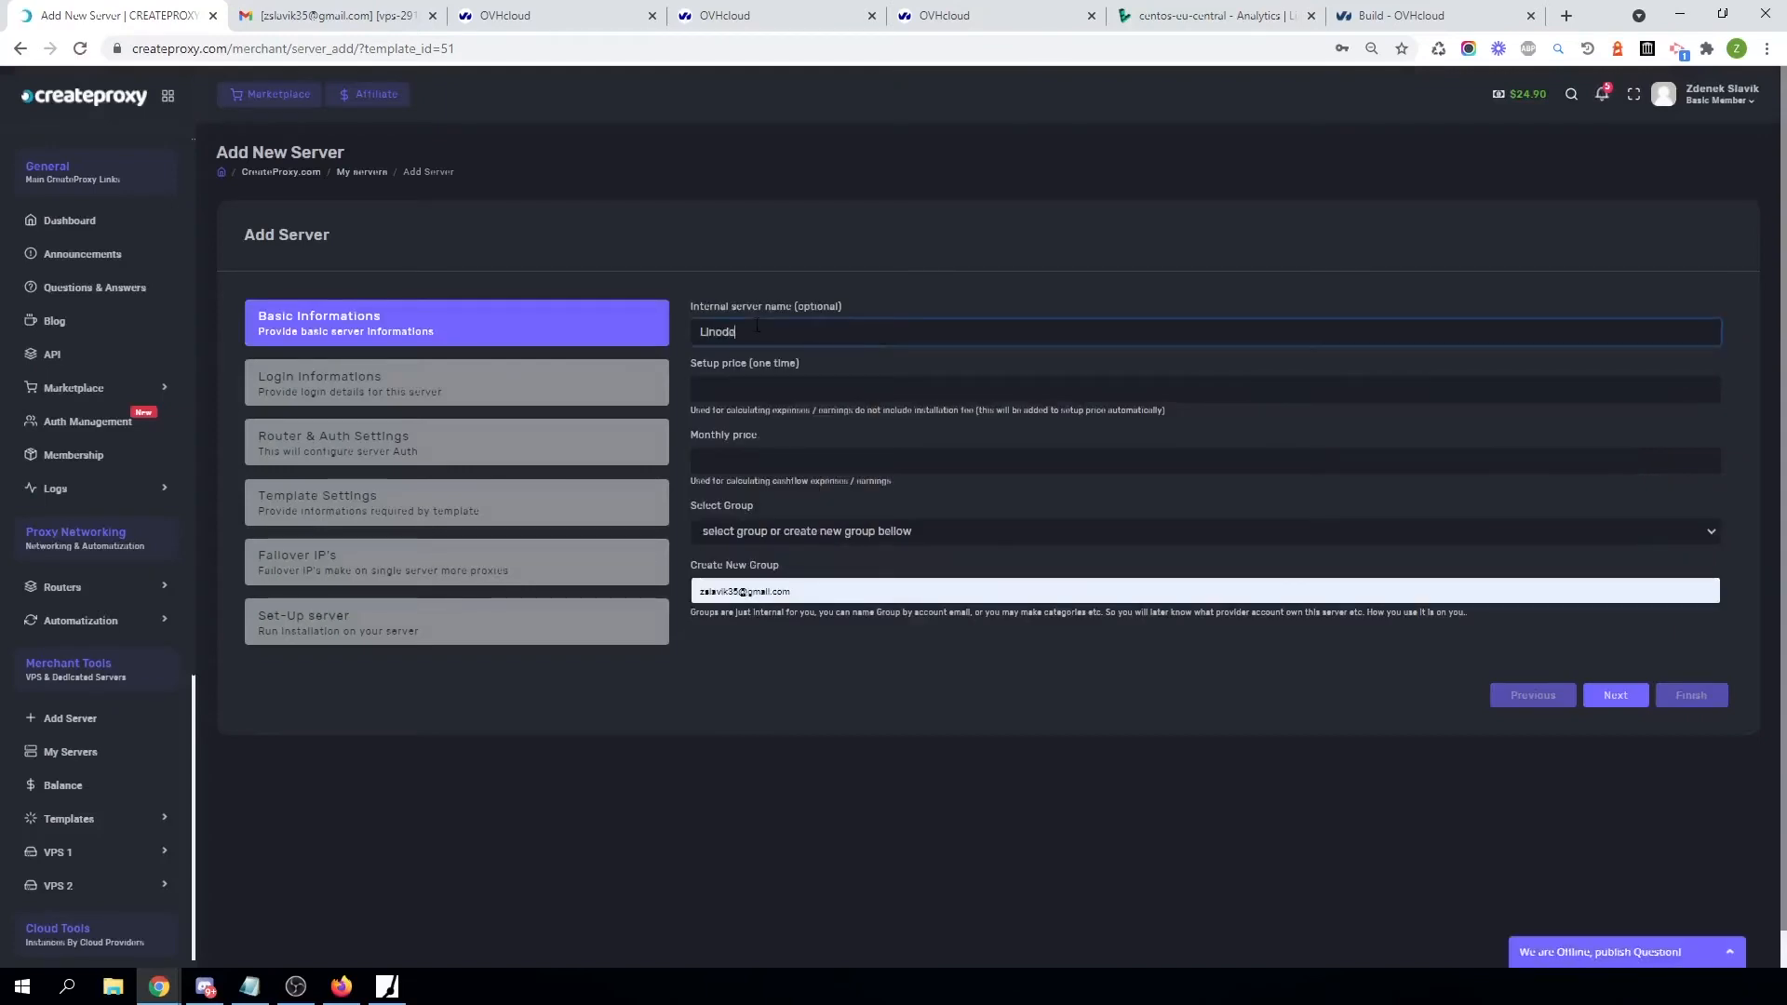
click(731, 386)
text(0)
click(721, 465)
text(0)
Reset the group choice, enter new group 'Cloud Instance', and continue to login details.
click(839, 532)
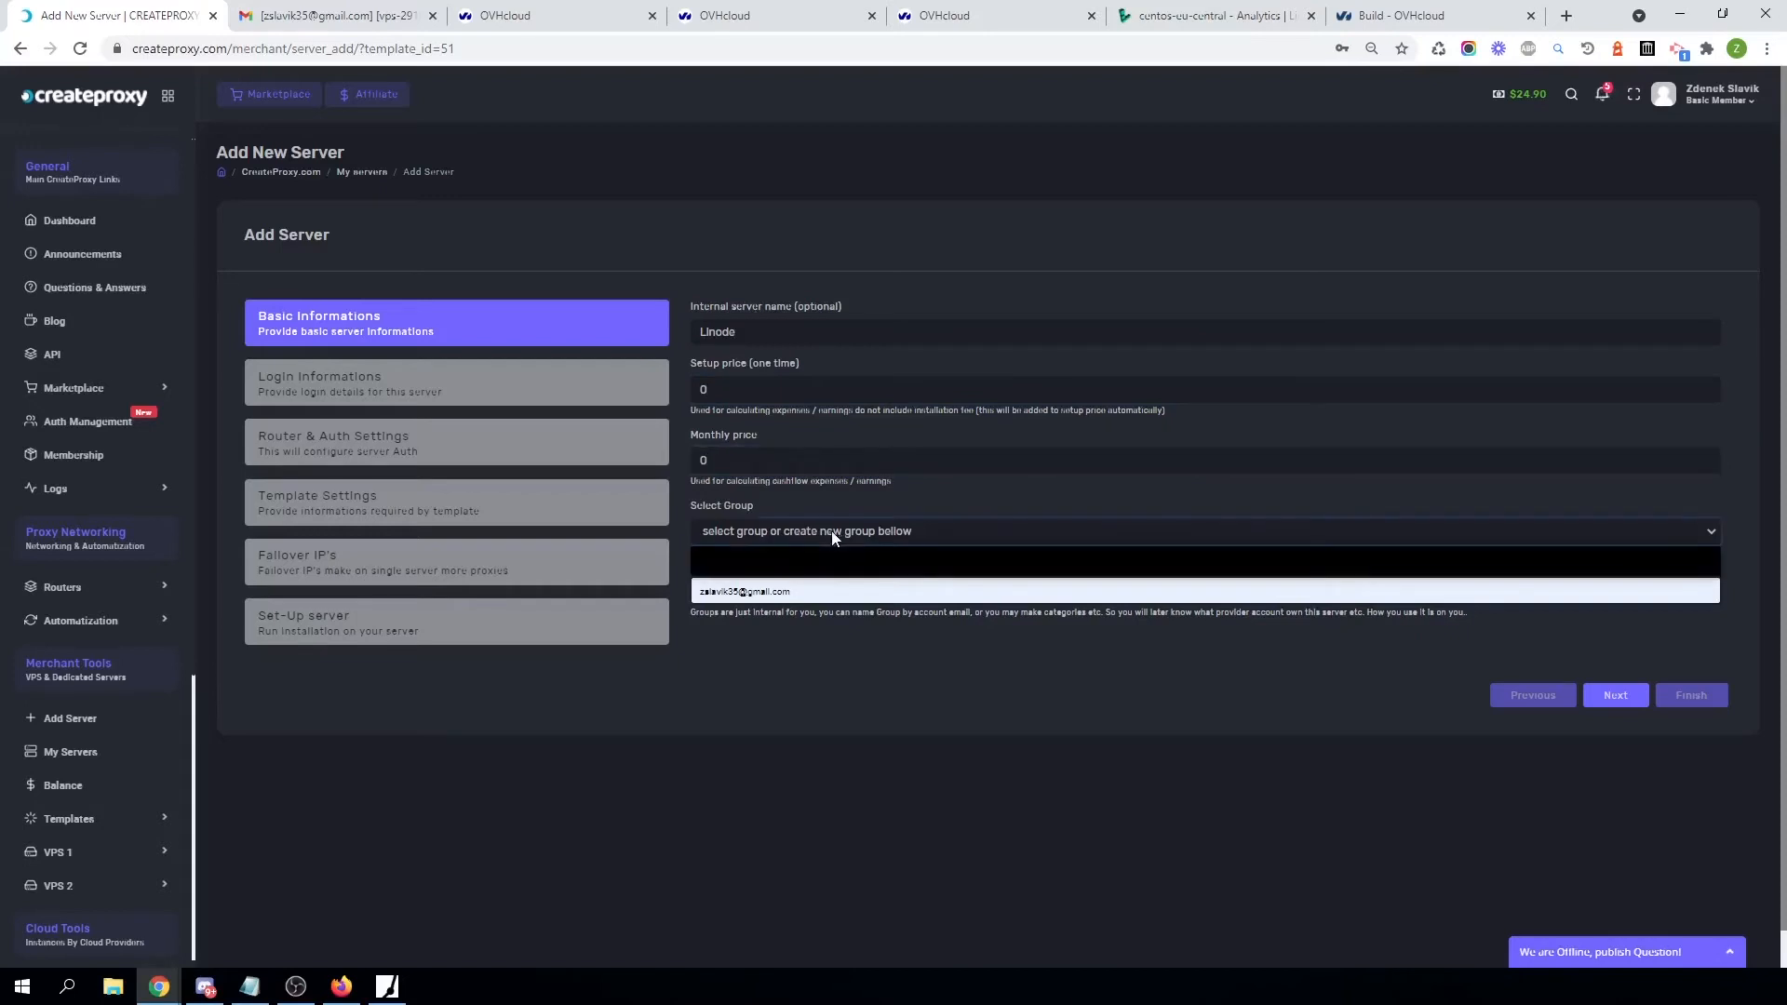
click(803, 577)
click(802, 587)
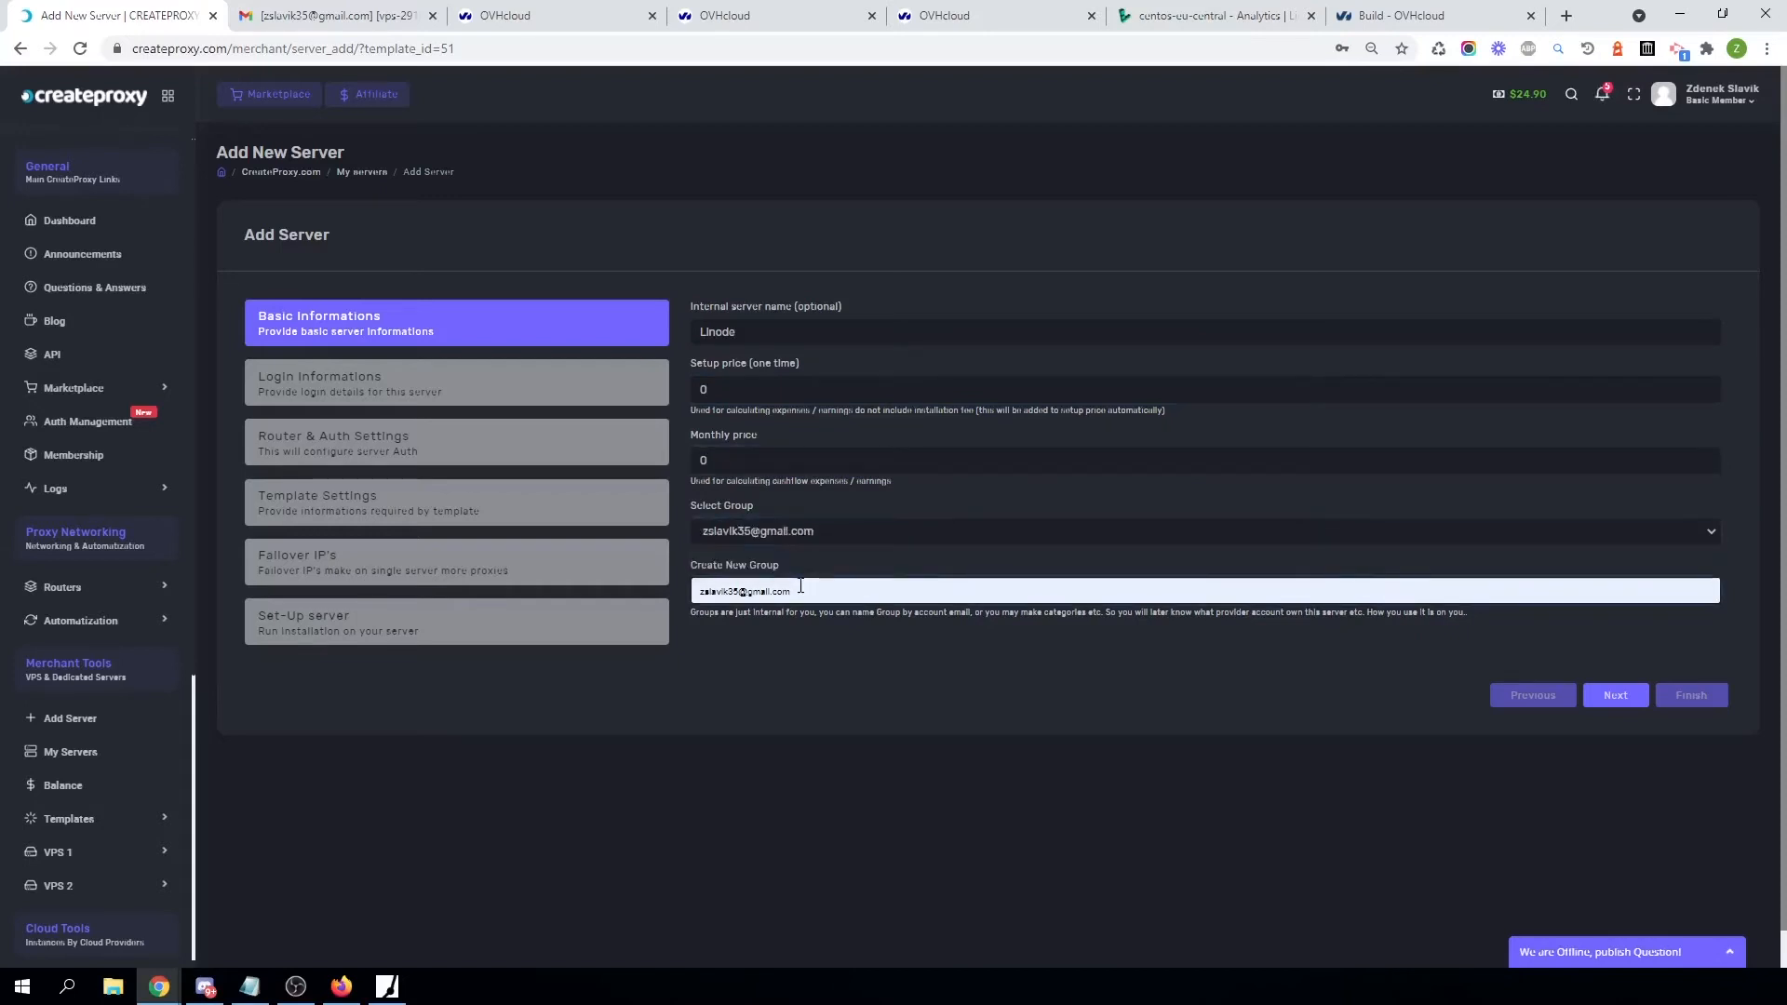
key(ctrl+a)
key(BackSpace)
click(834, 671)
click(773, 532)
click(761, 551)
click(750, 590)
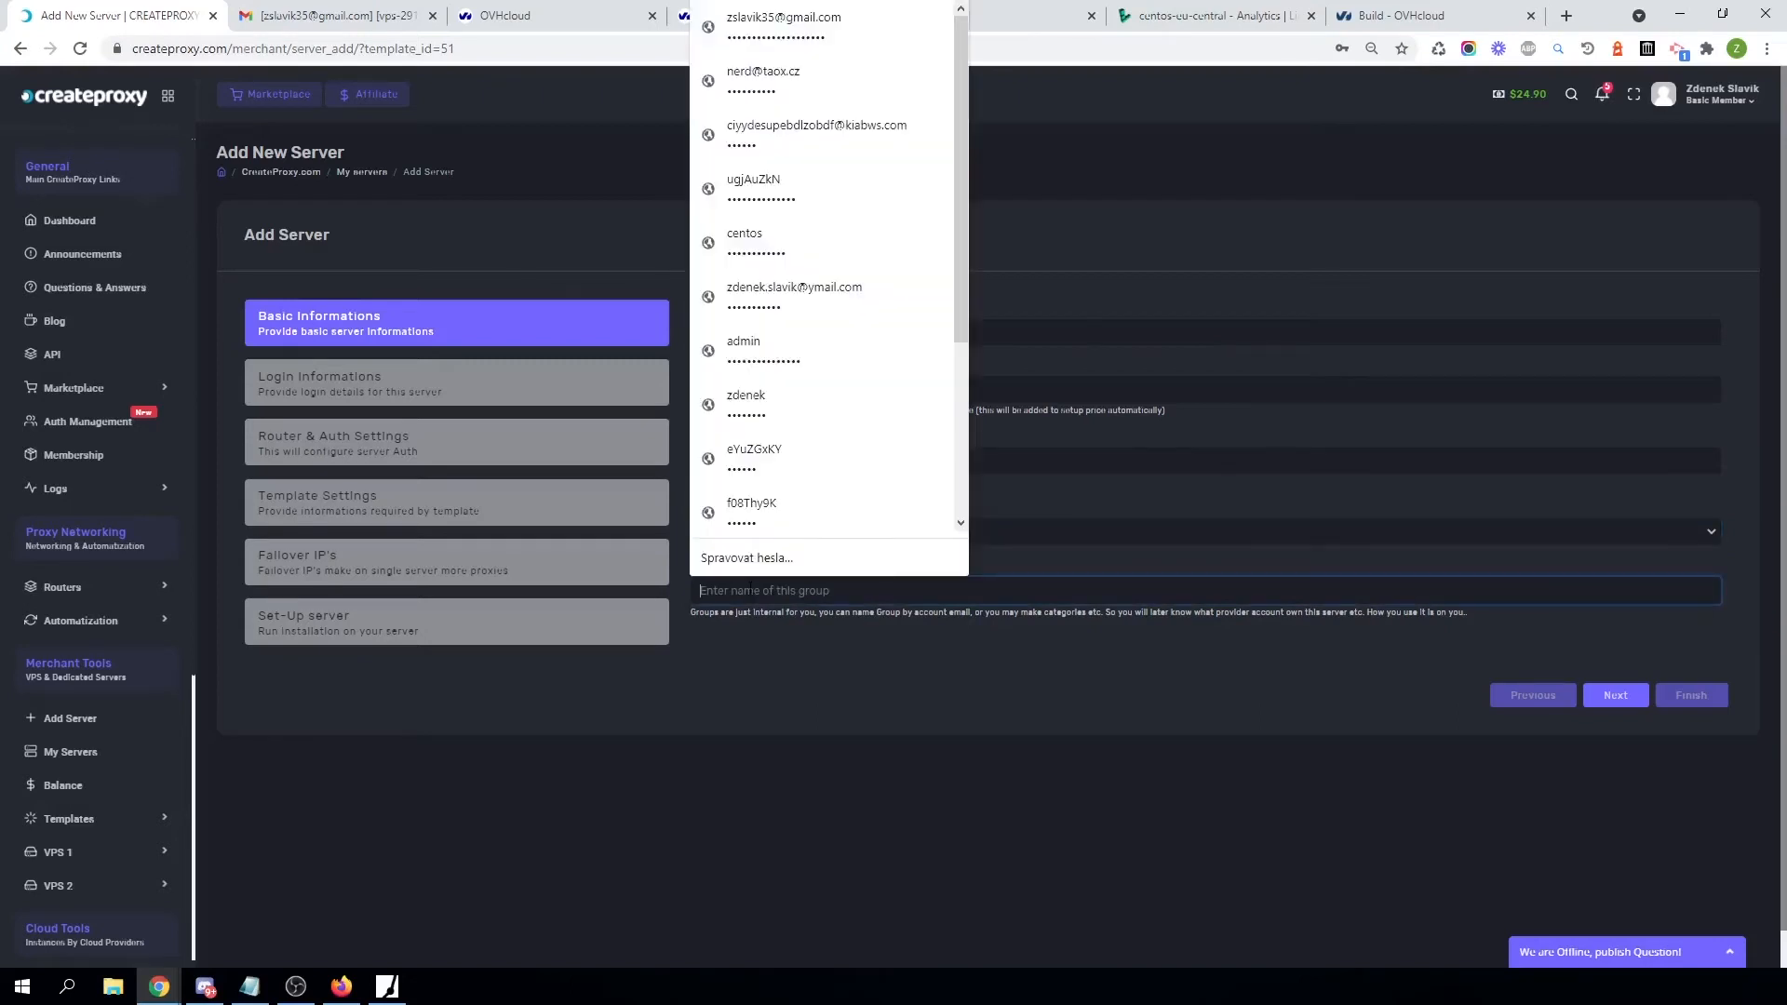
text(Cloud Instances)
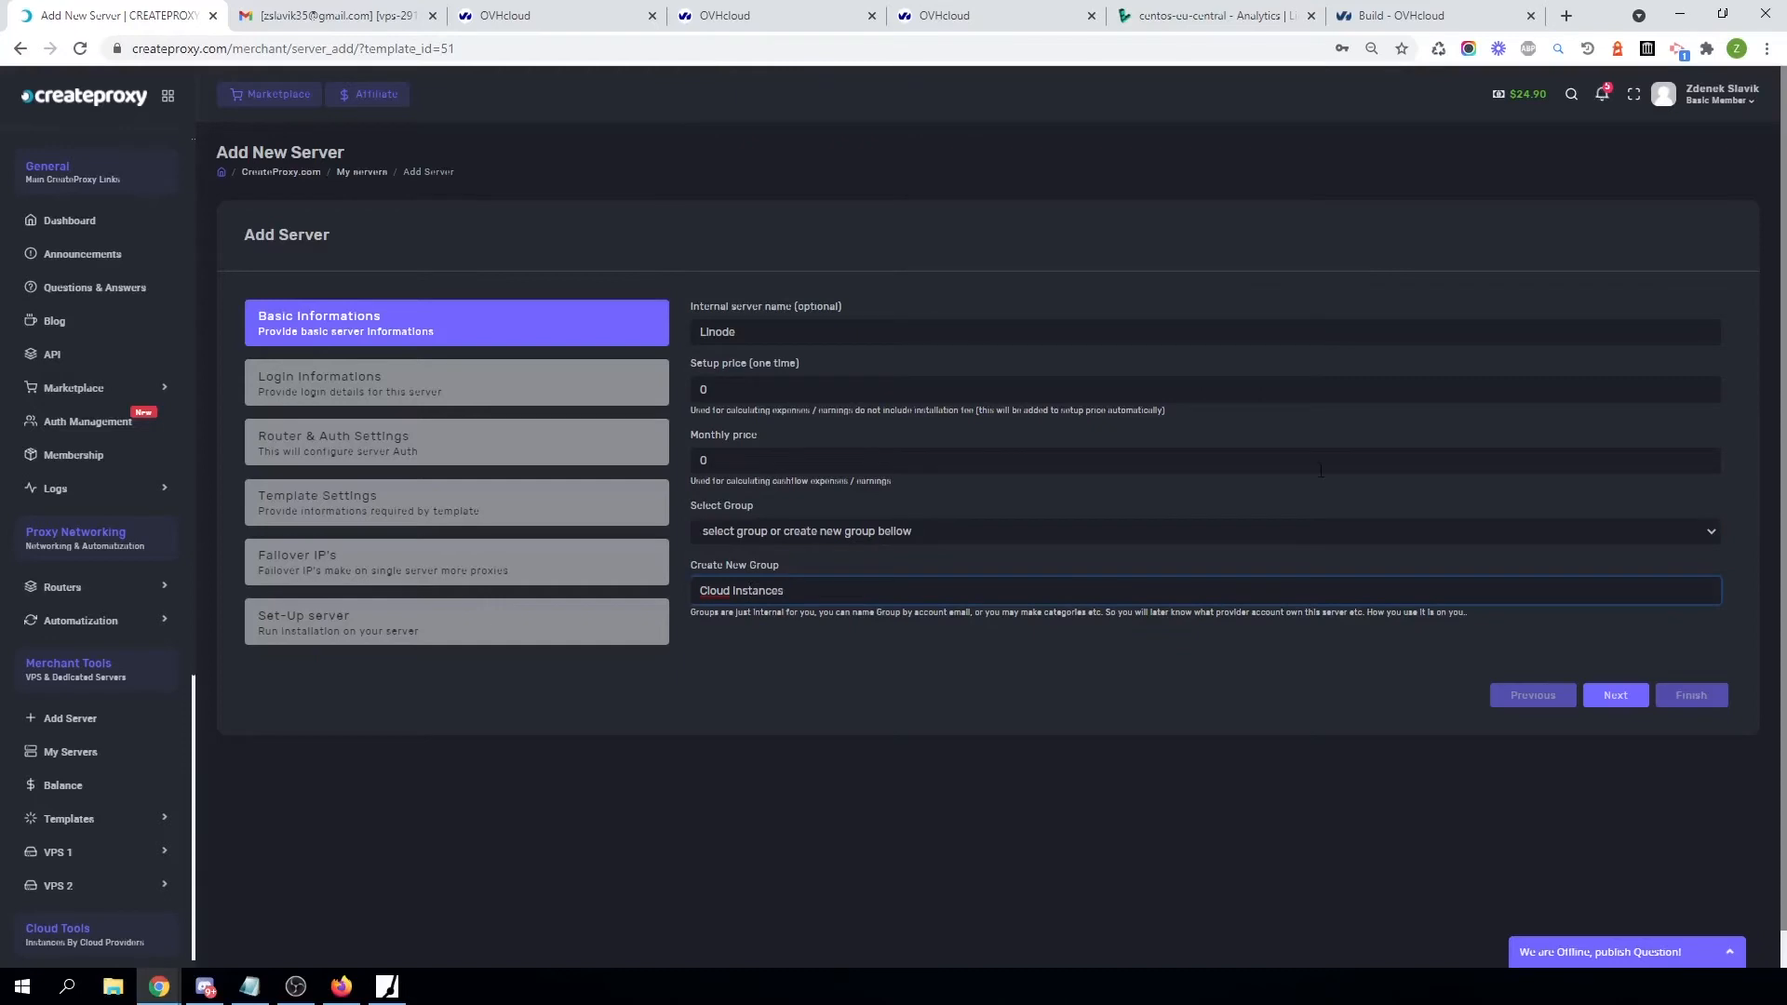
click(1609, 697)
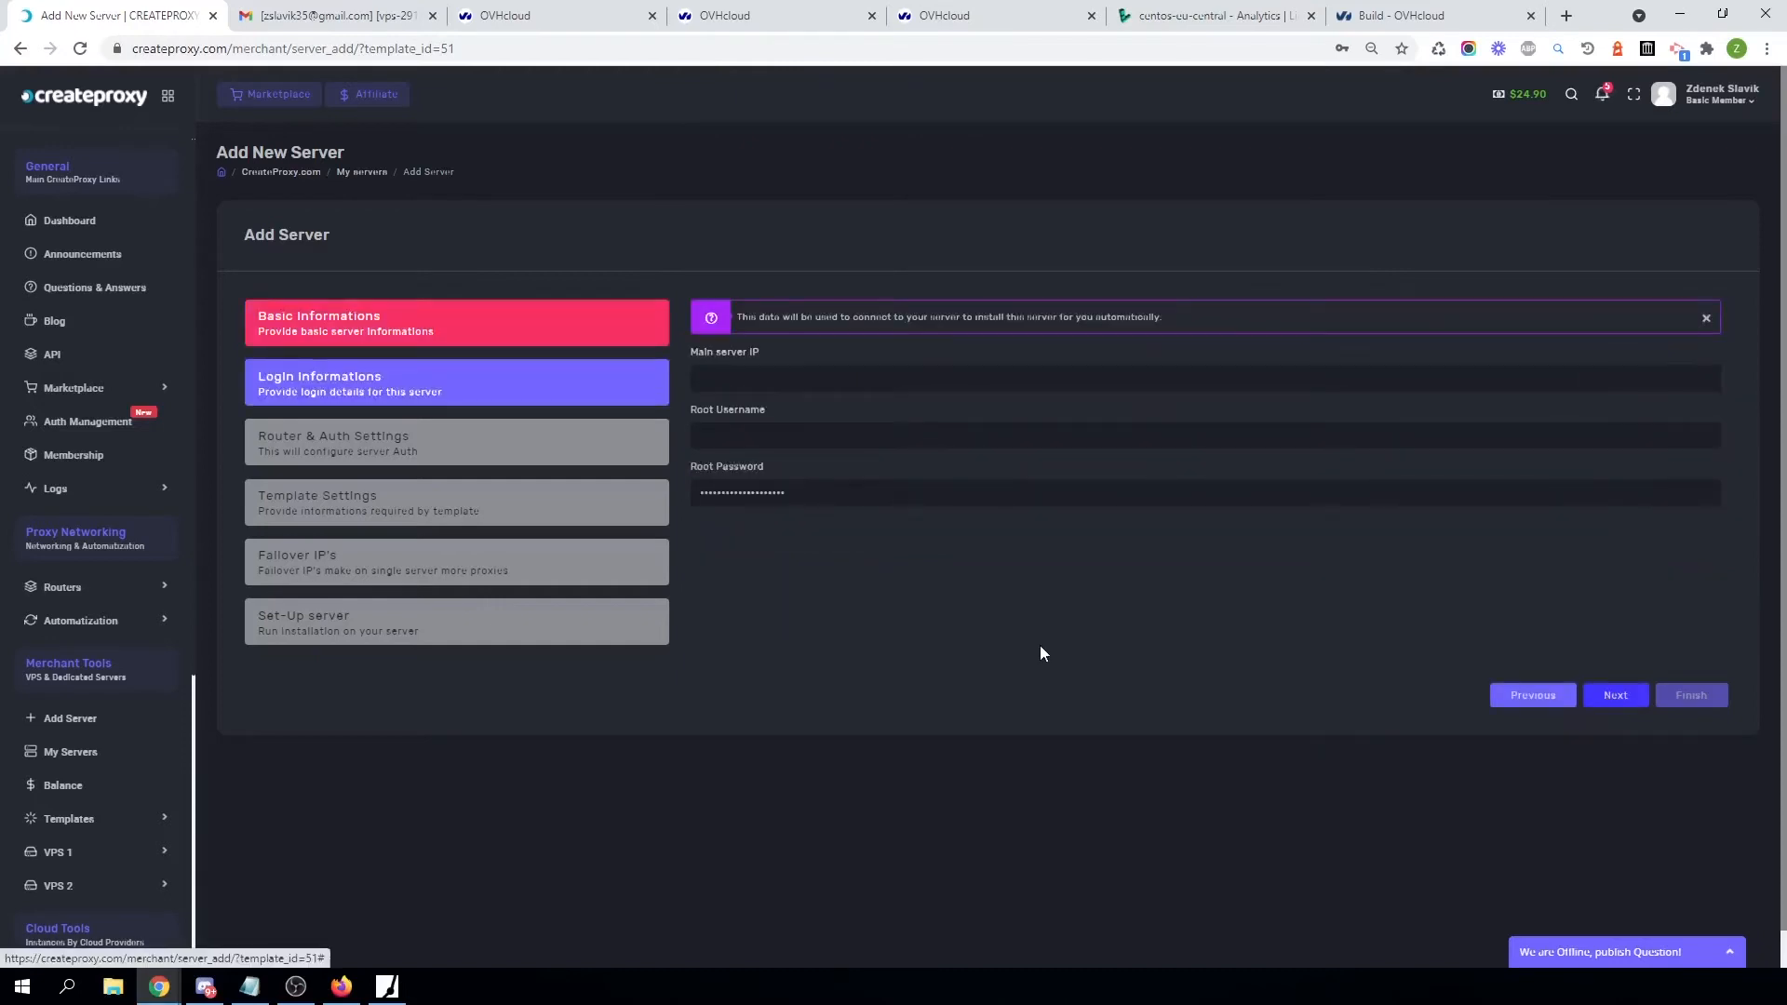
Paste the Linode IP 172.105.68.202 from the notes as the main server IP.
click(249, 987)
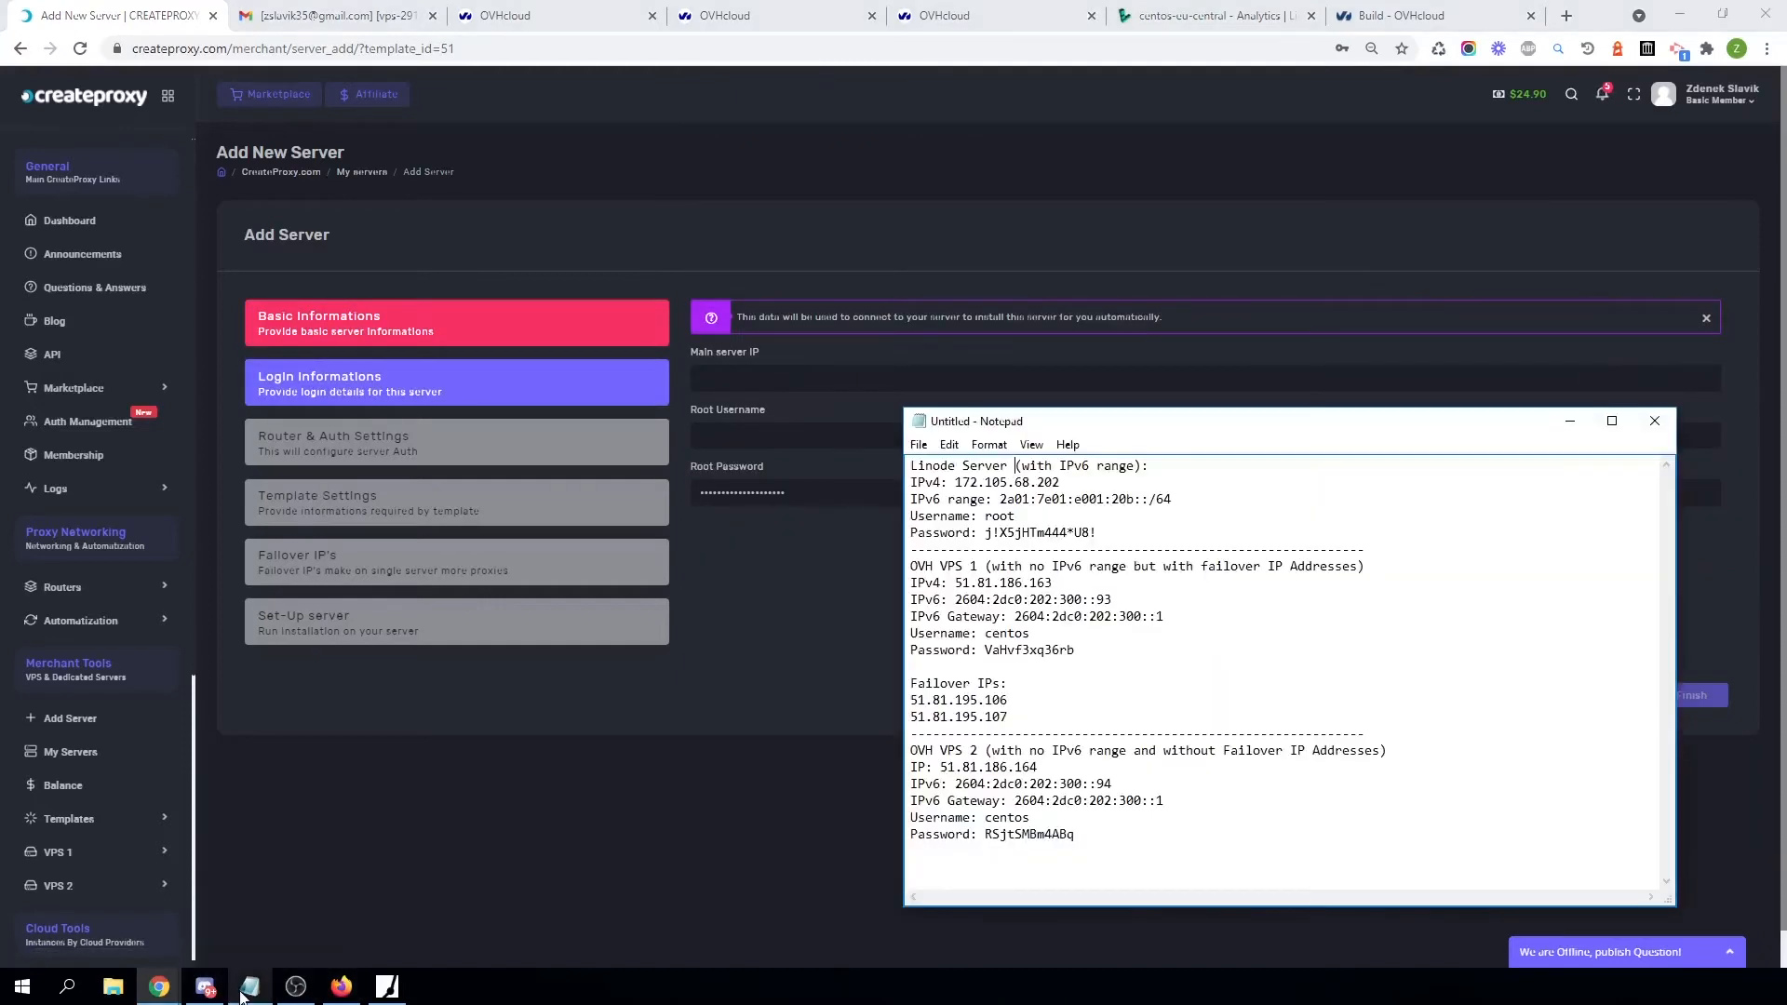
drag(1058, 482, 954, 482)
click(784, 376)
text(172.105.68.202)
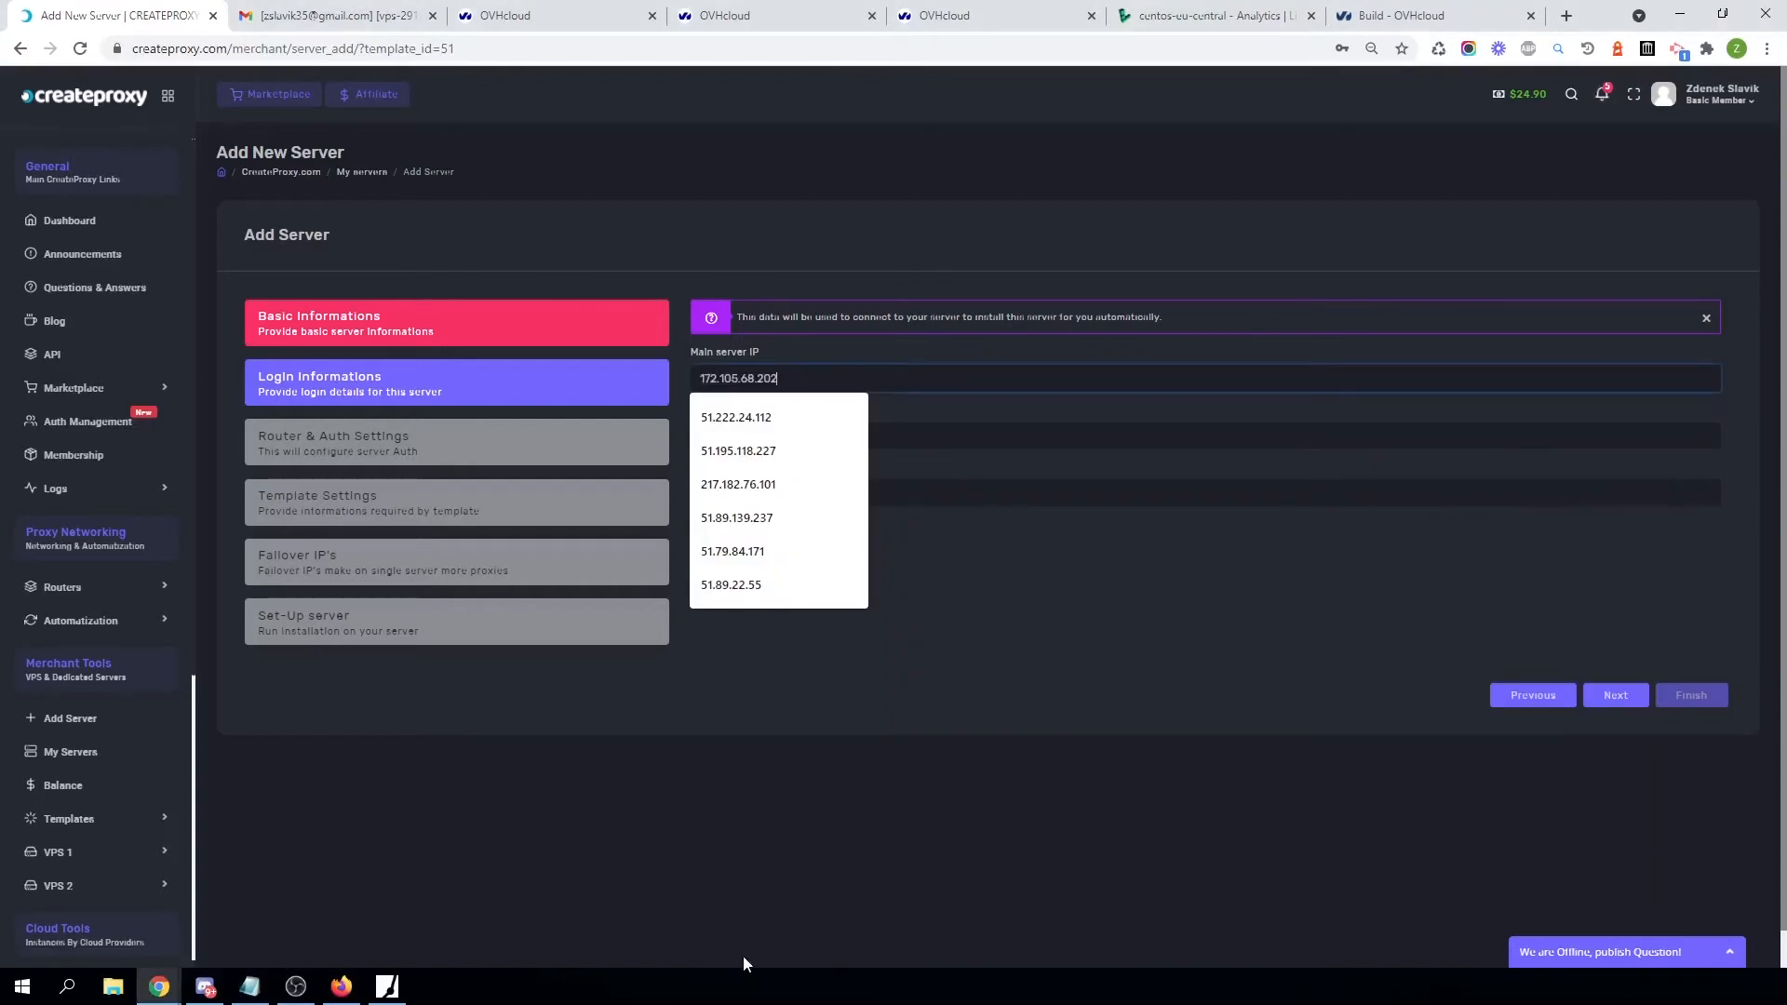
Enter the Linode root password and username root, then advance to Template Settings.
click(250, 987)
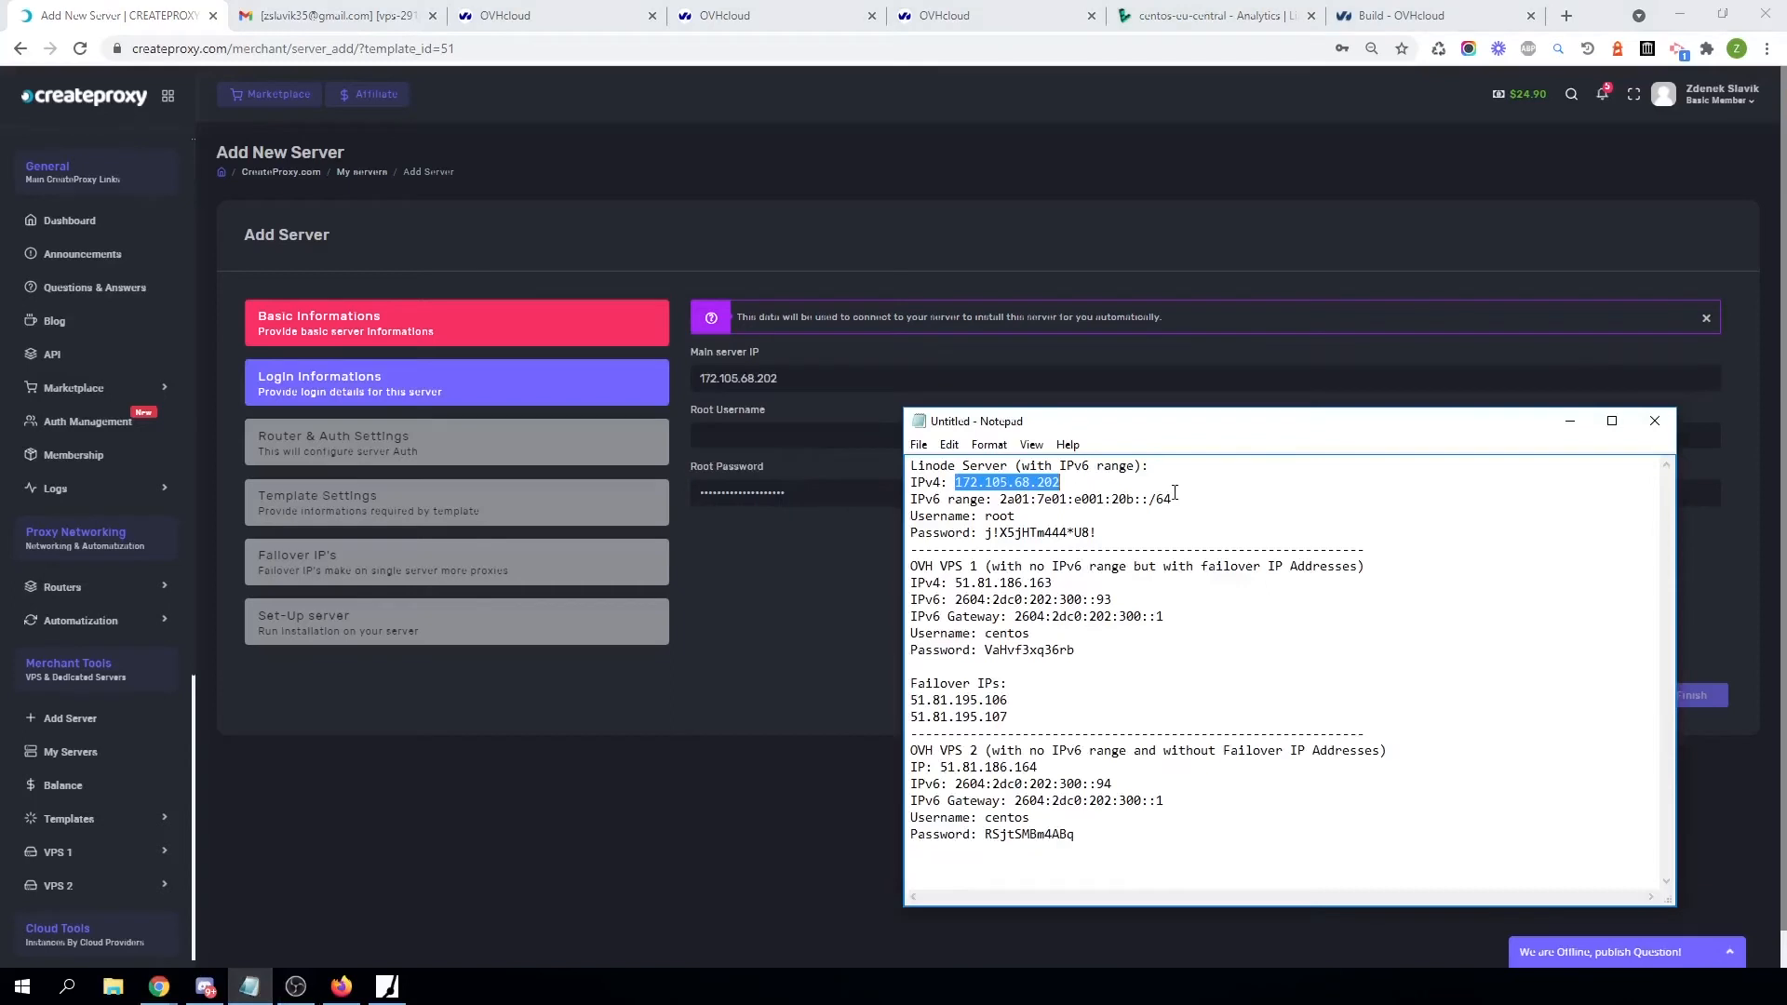
drag(1098, 532, 977, 532)
click(792, 496)
key(ctrl+a)
key(ctrl+v)
click(811, 438)
text(root)
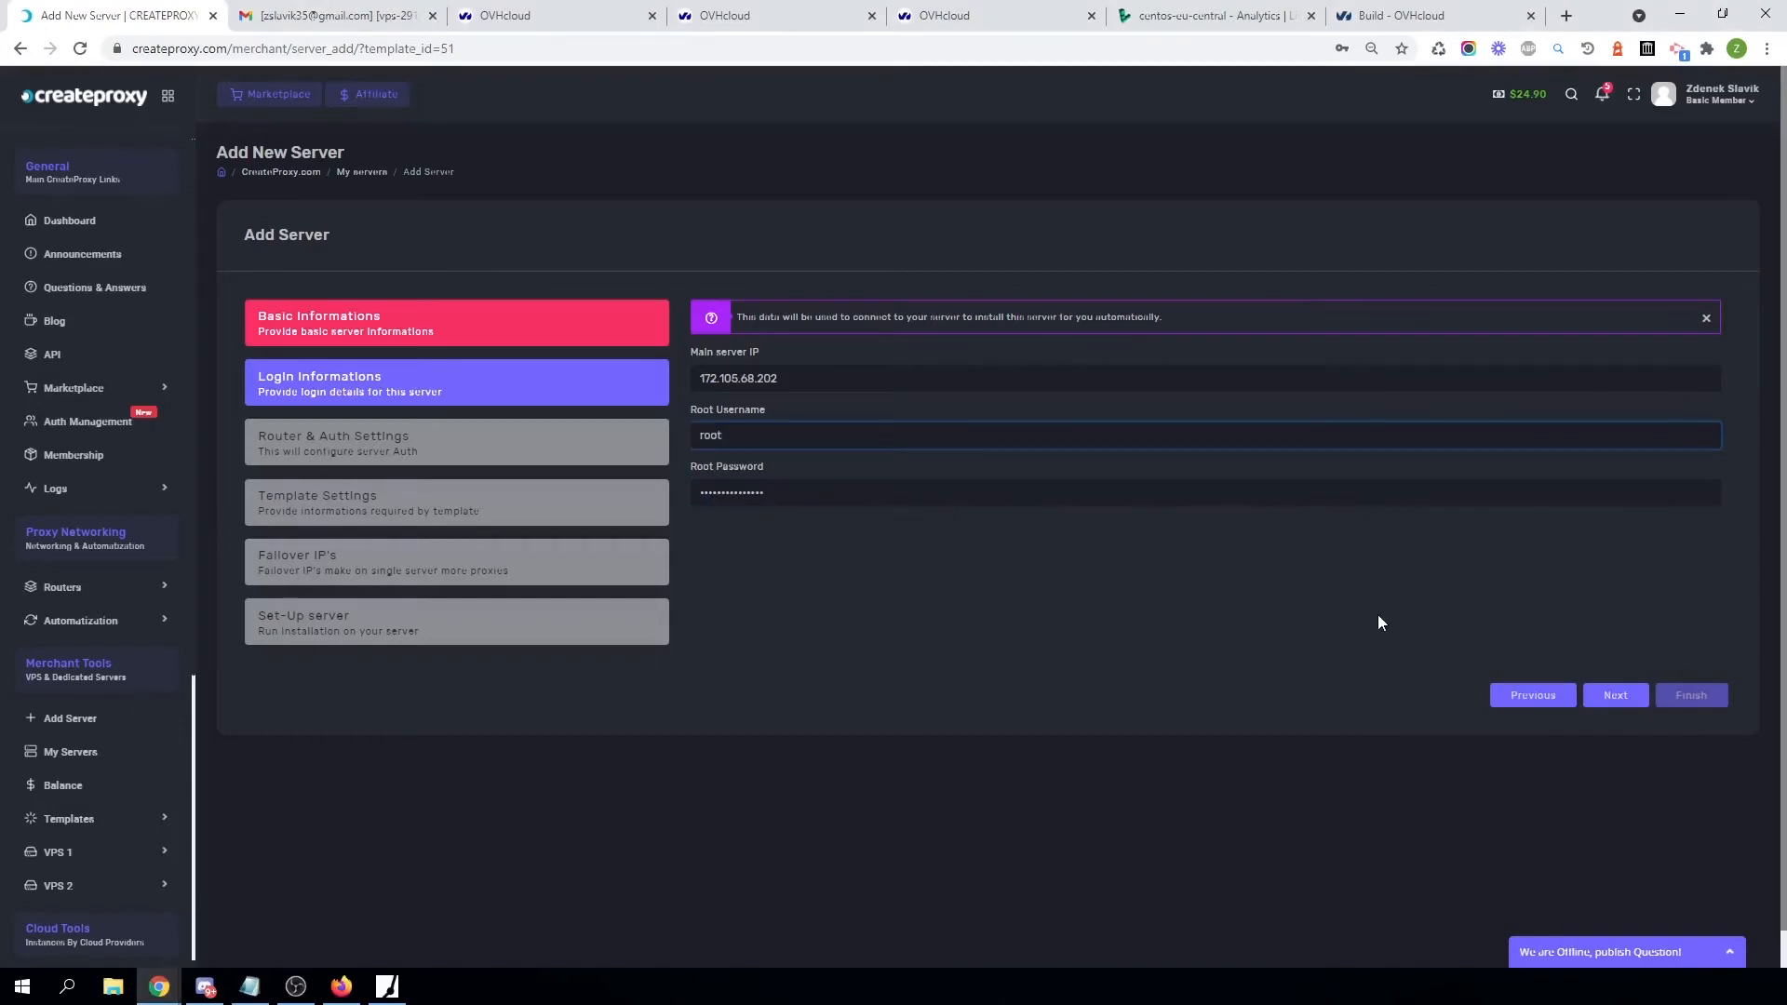
click(1616, 697)
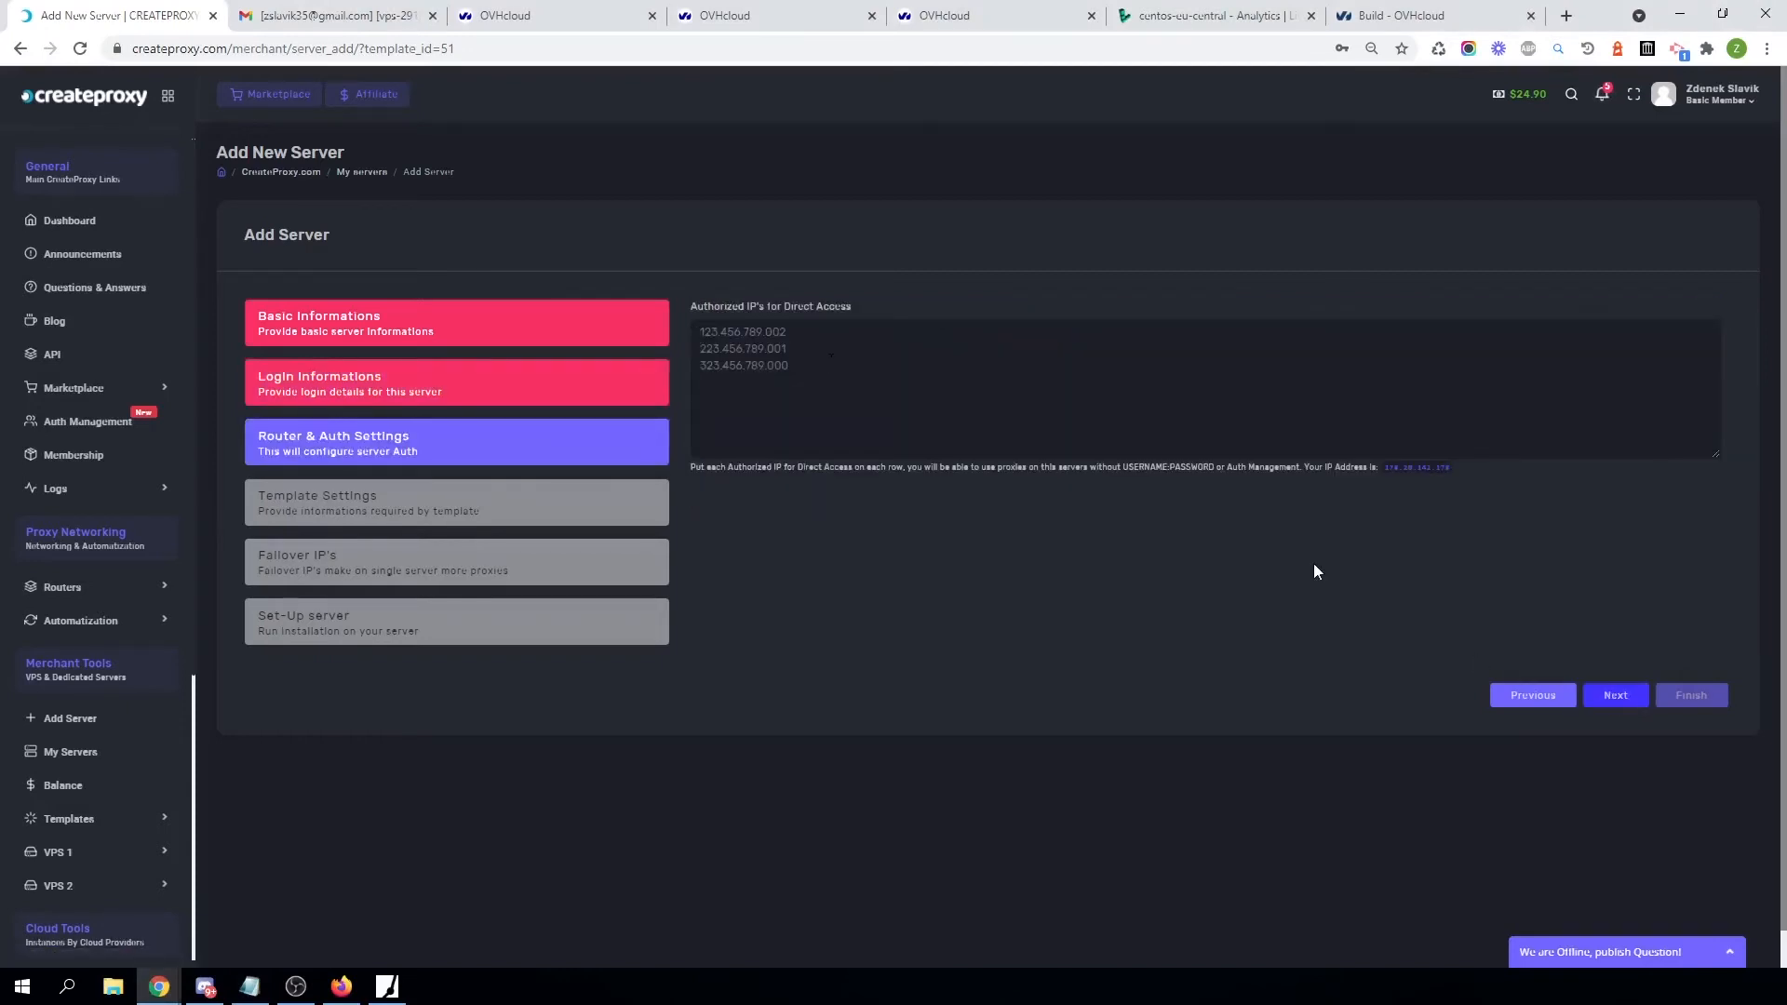
click(1593, 697)
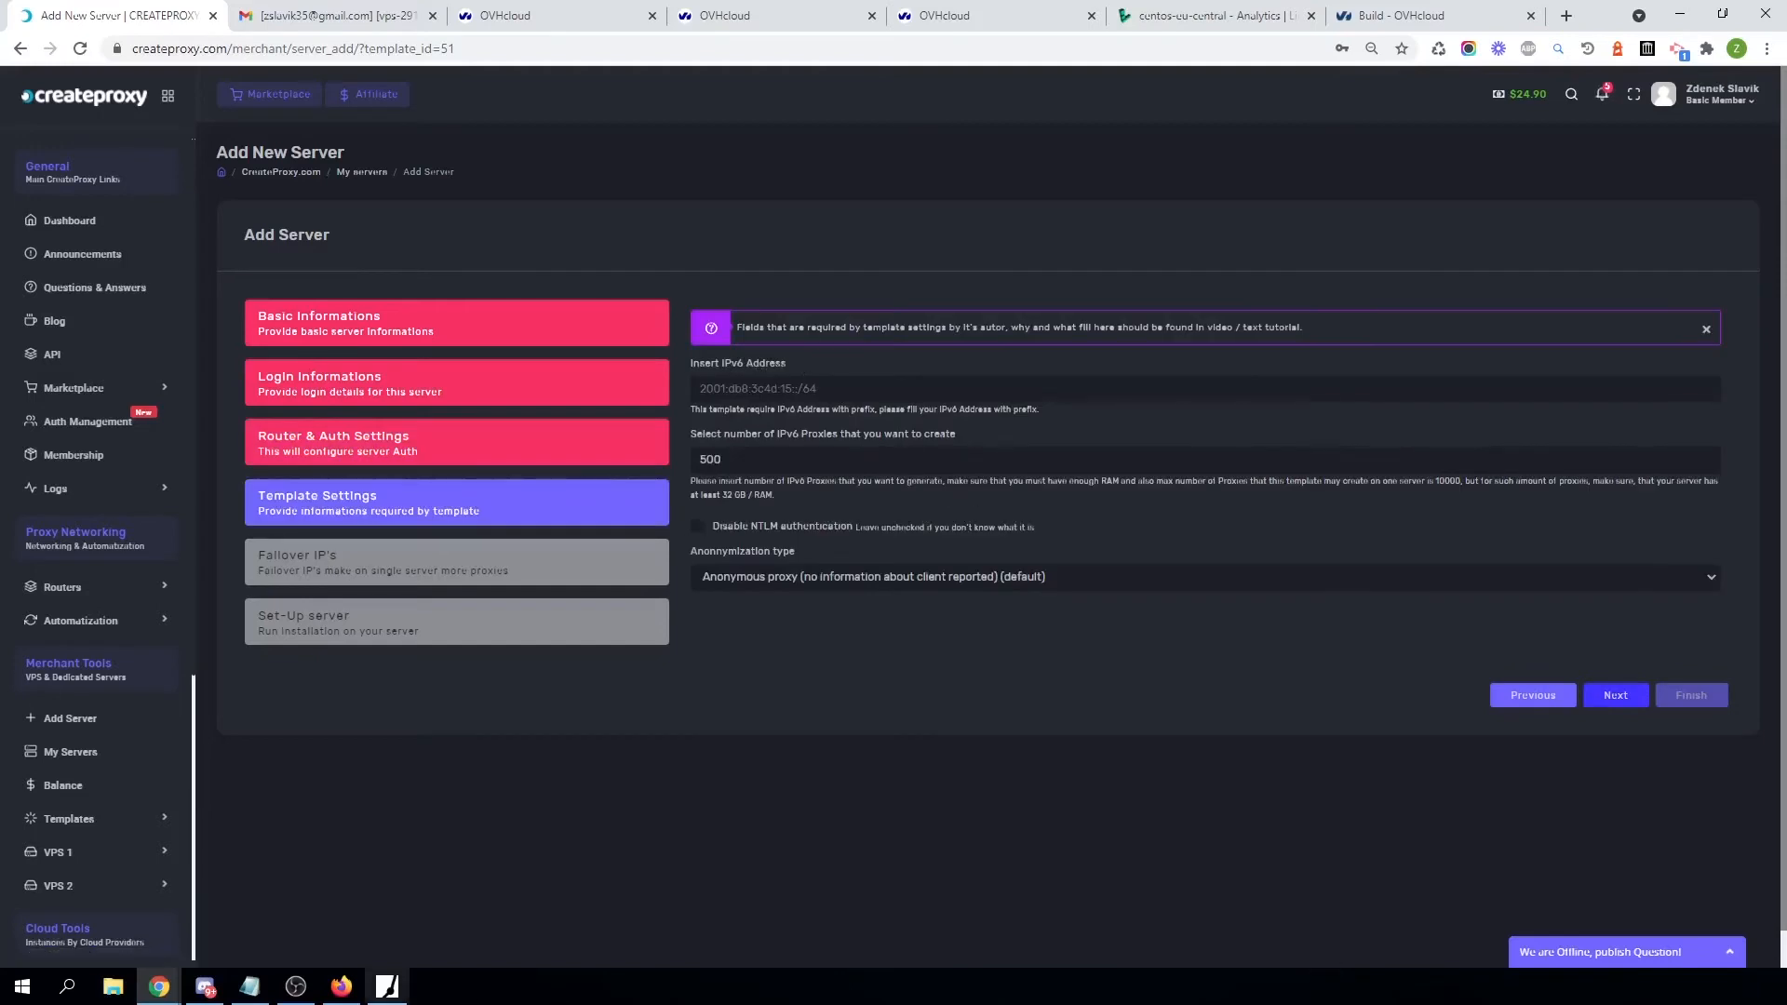
Paste IPv6 range 2a01:7e01:e001:20b::/64 from the notes, then view the Linode server's page.
click(249, 987)
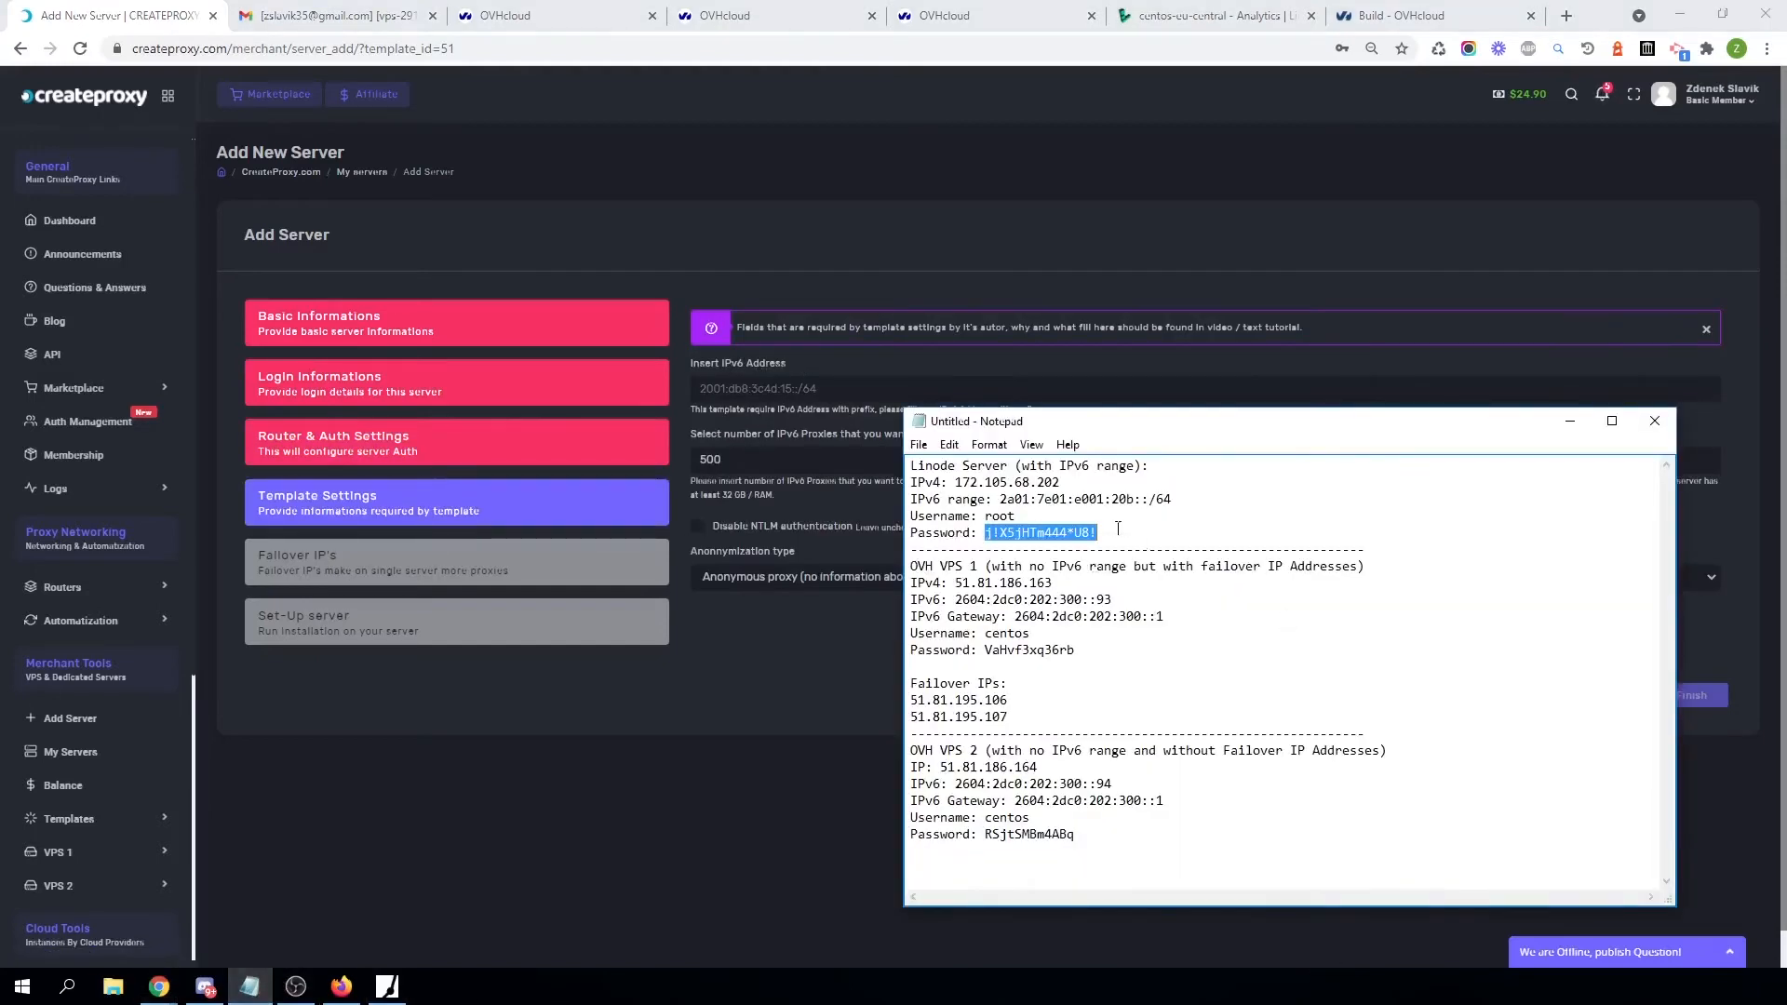
drag(1175, 505, 1003, 503)
key(ctrl+c)
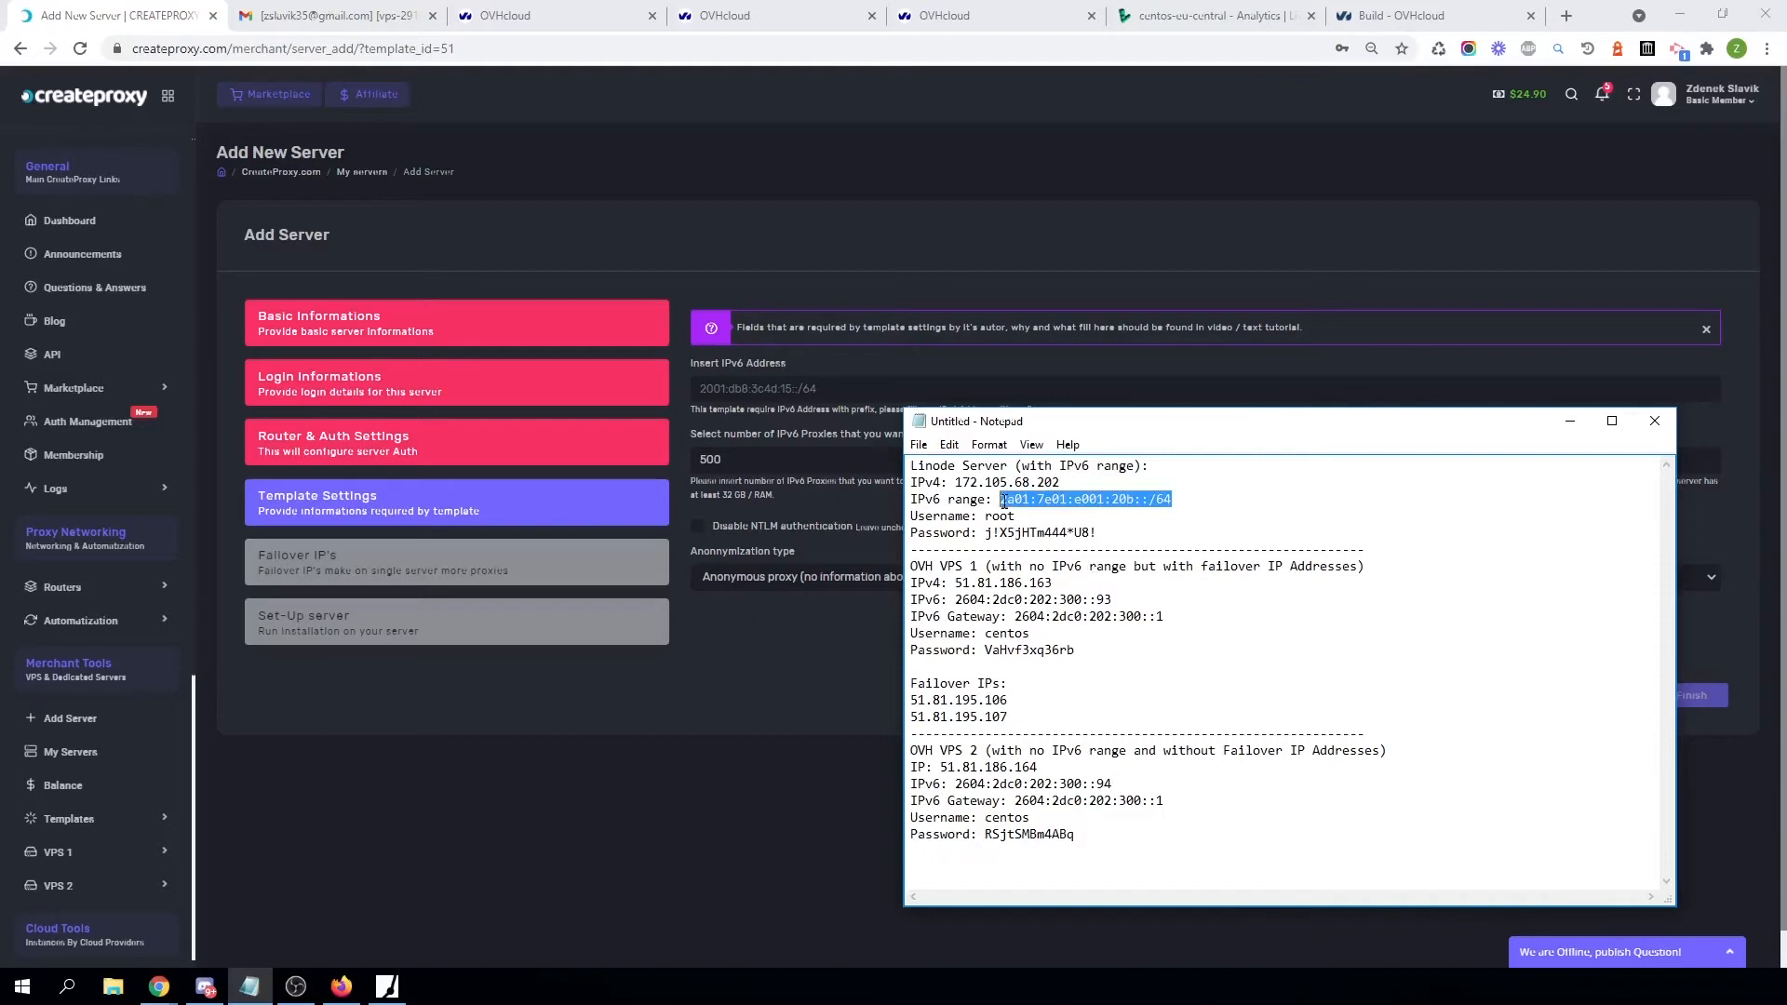
click(752, 391)
key(ctrl+v)
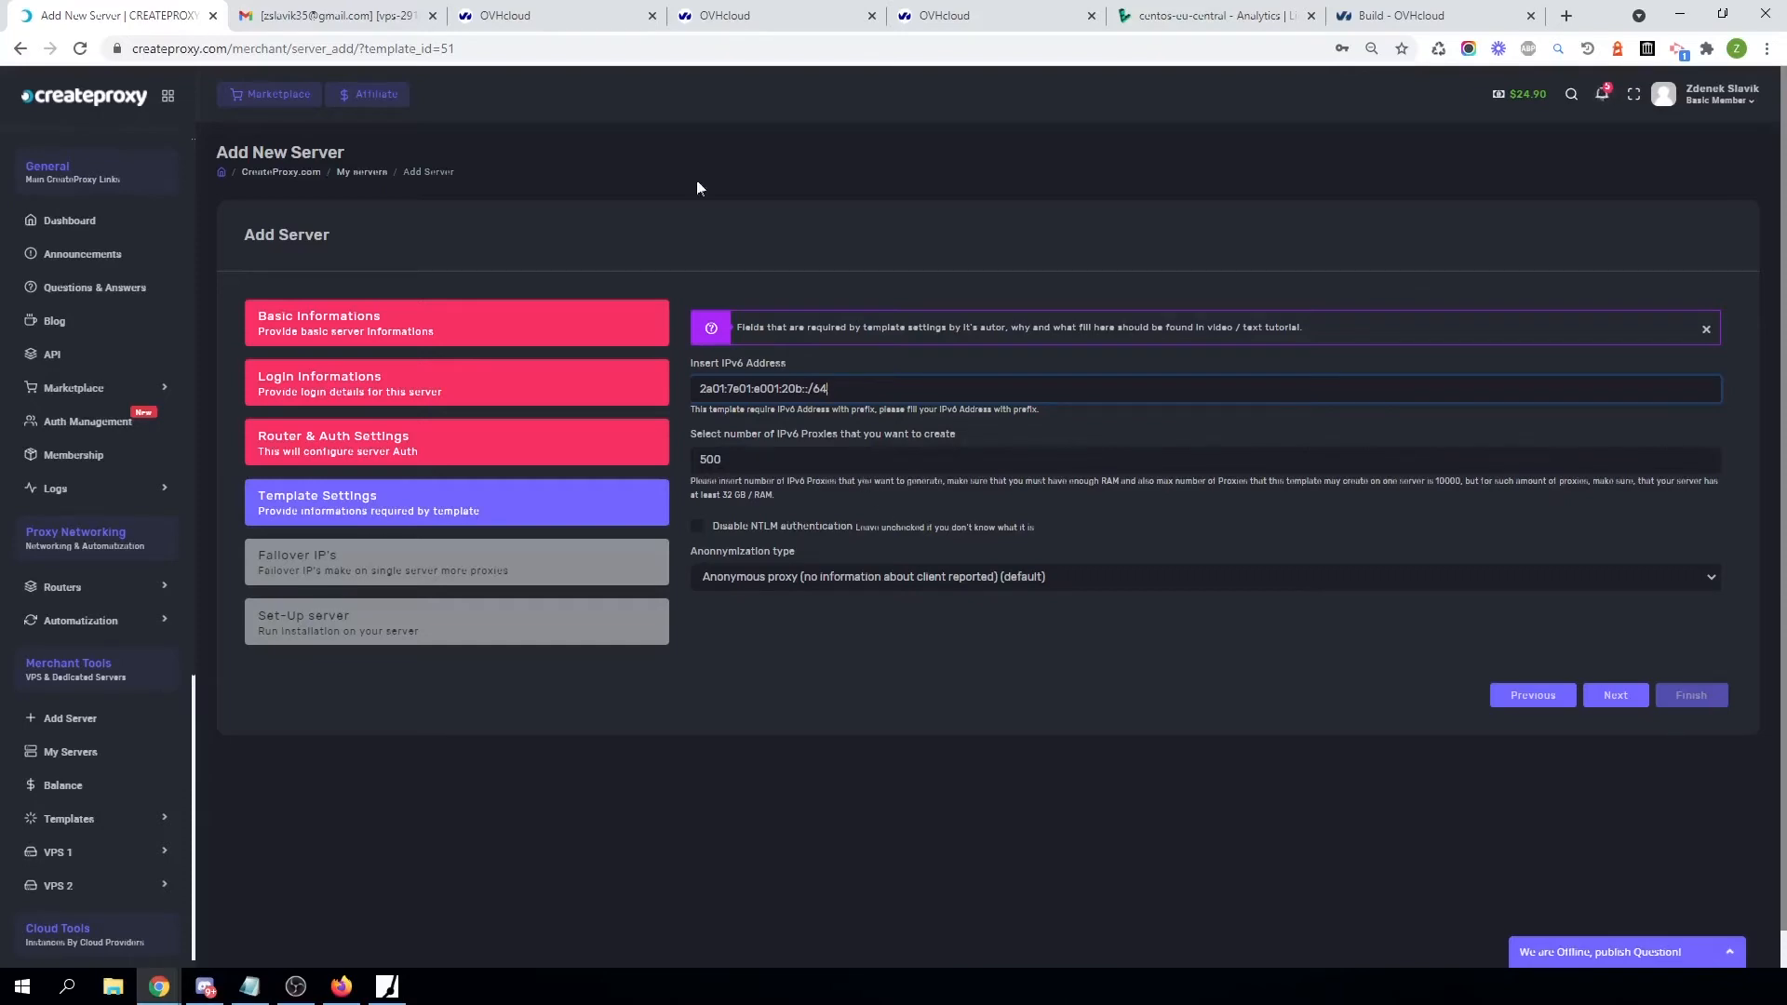
click(1249, 13)
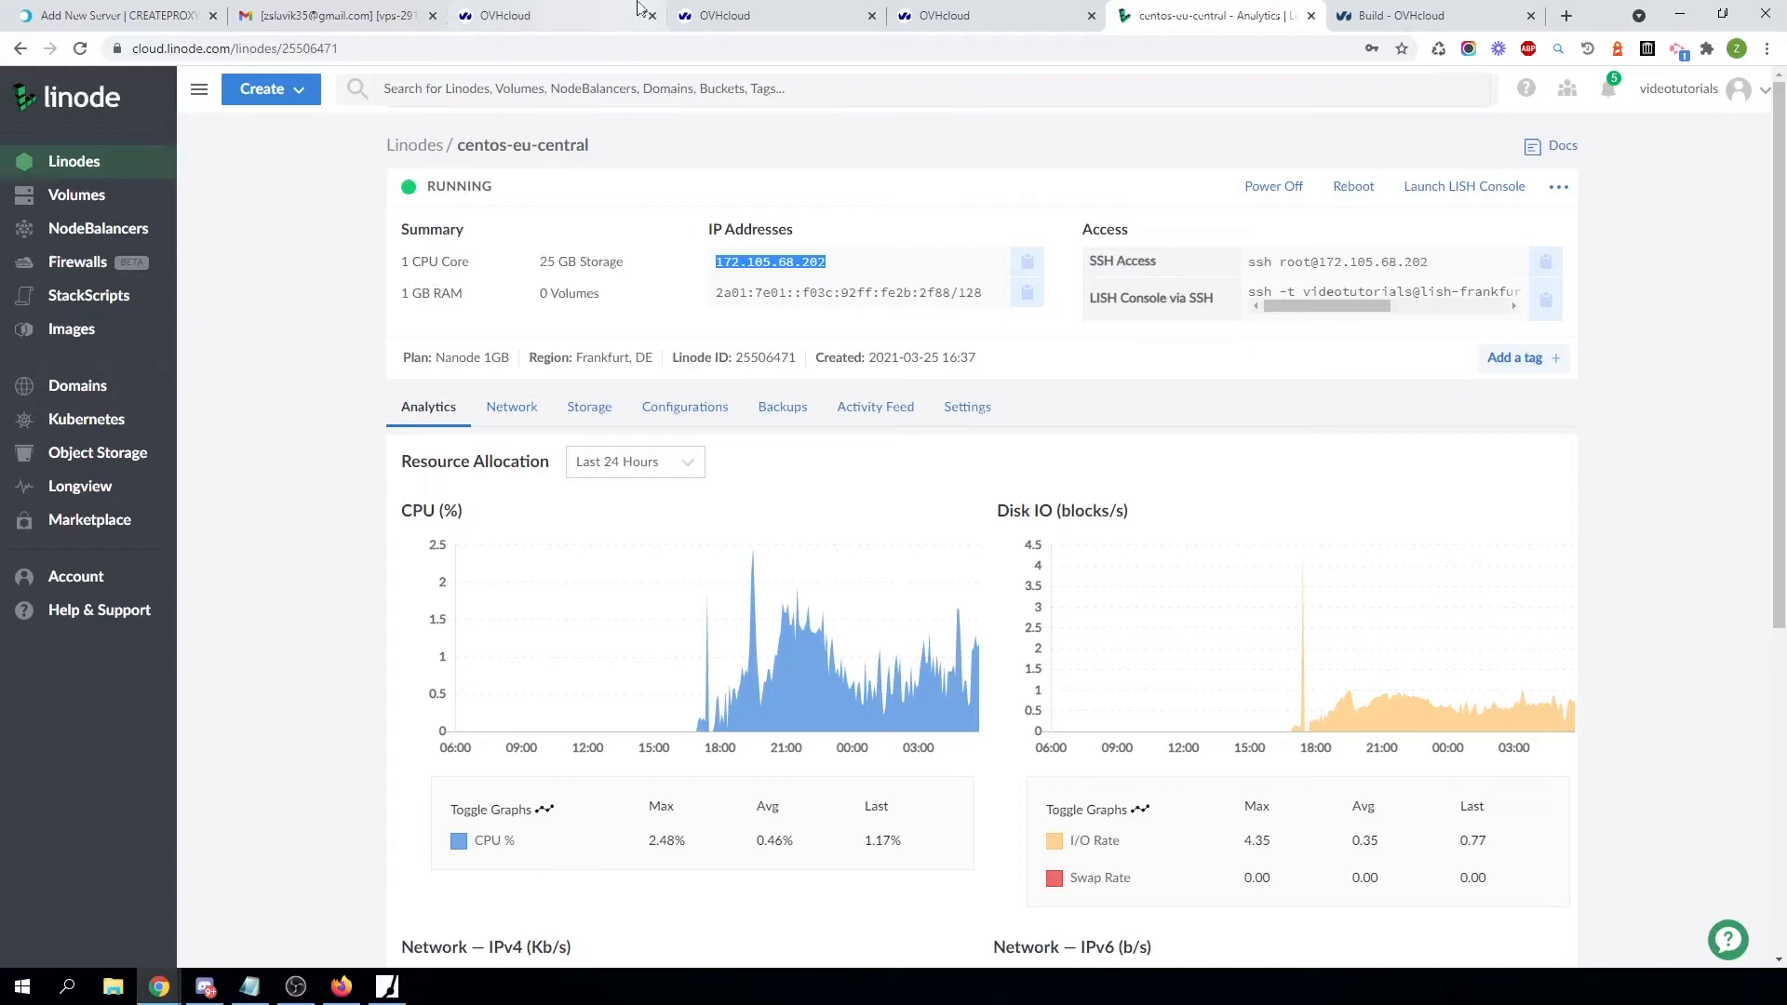
Glance at OVHcloud's dedicated servers list, then return to CreateProxy's Template Settings step.
click(528, 19)
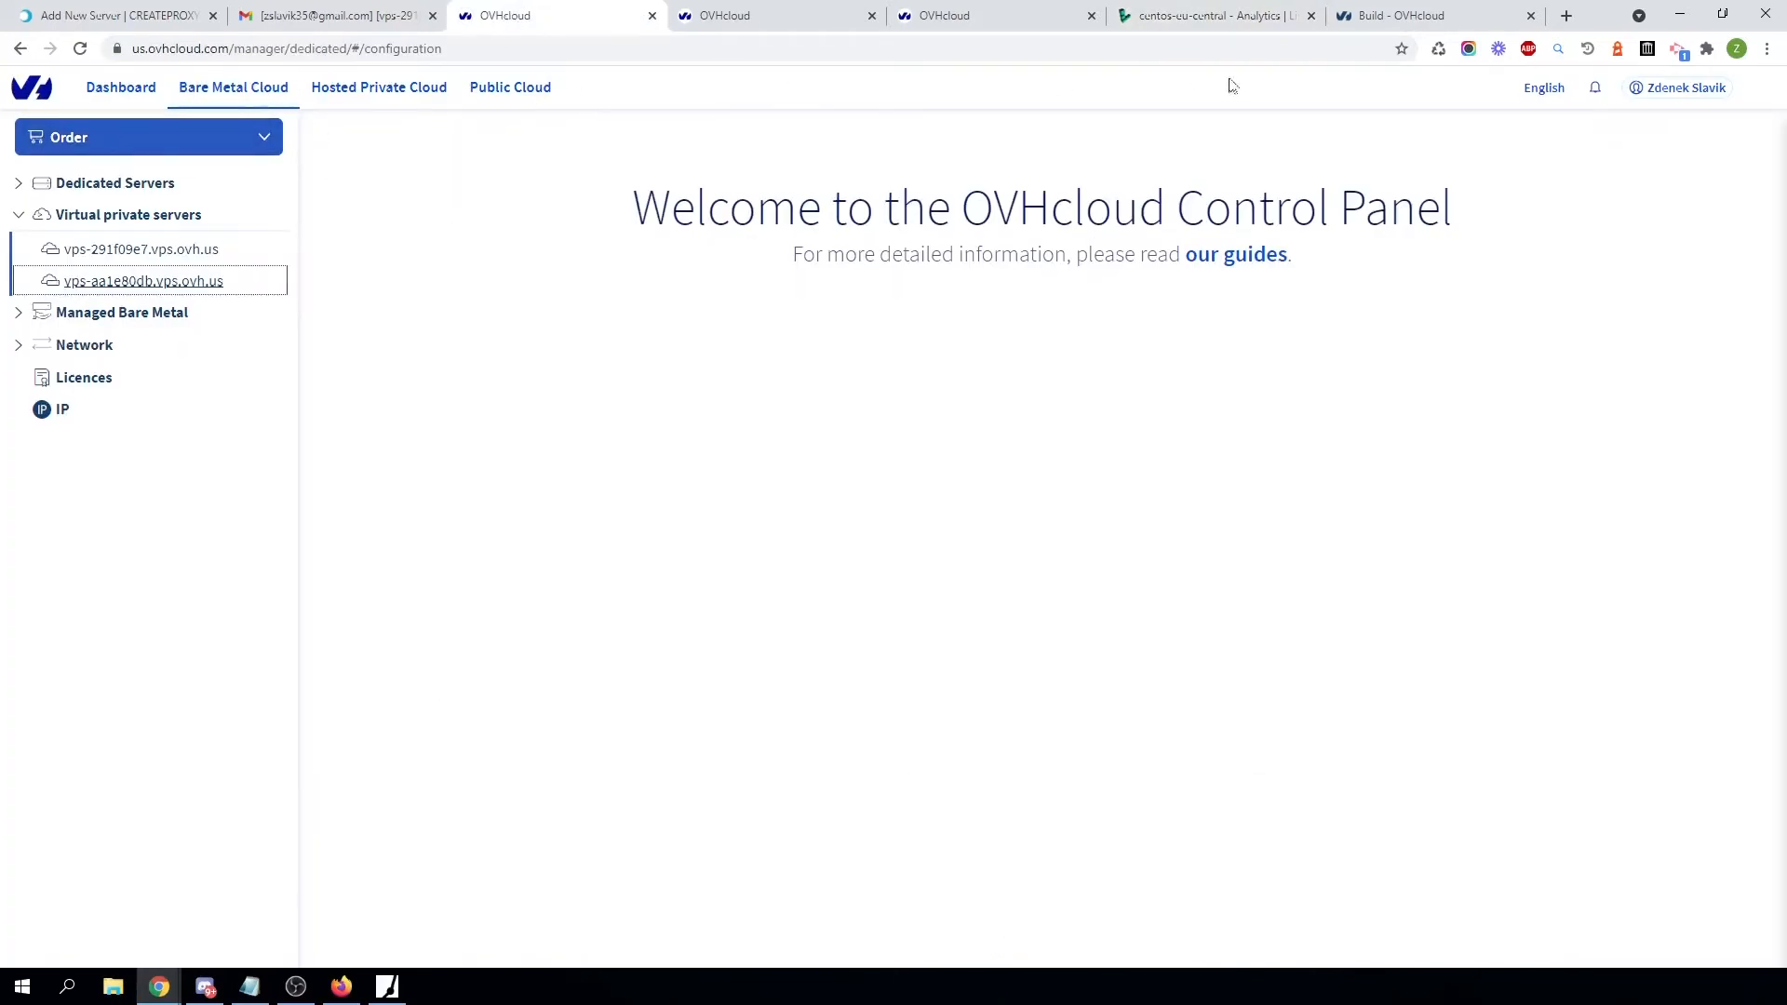
click(133, 186)
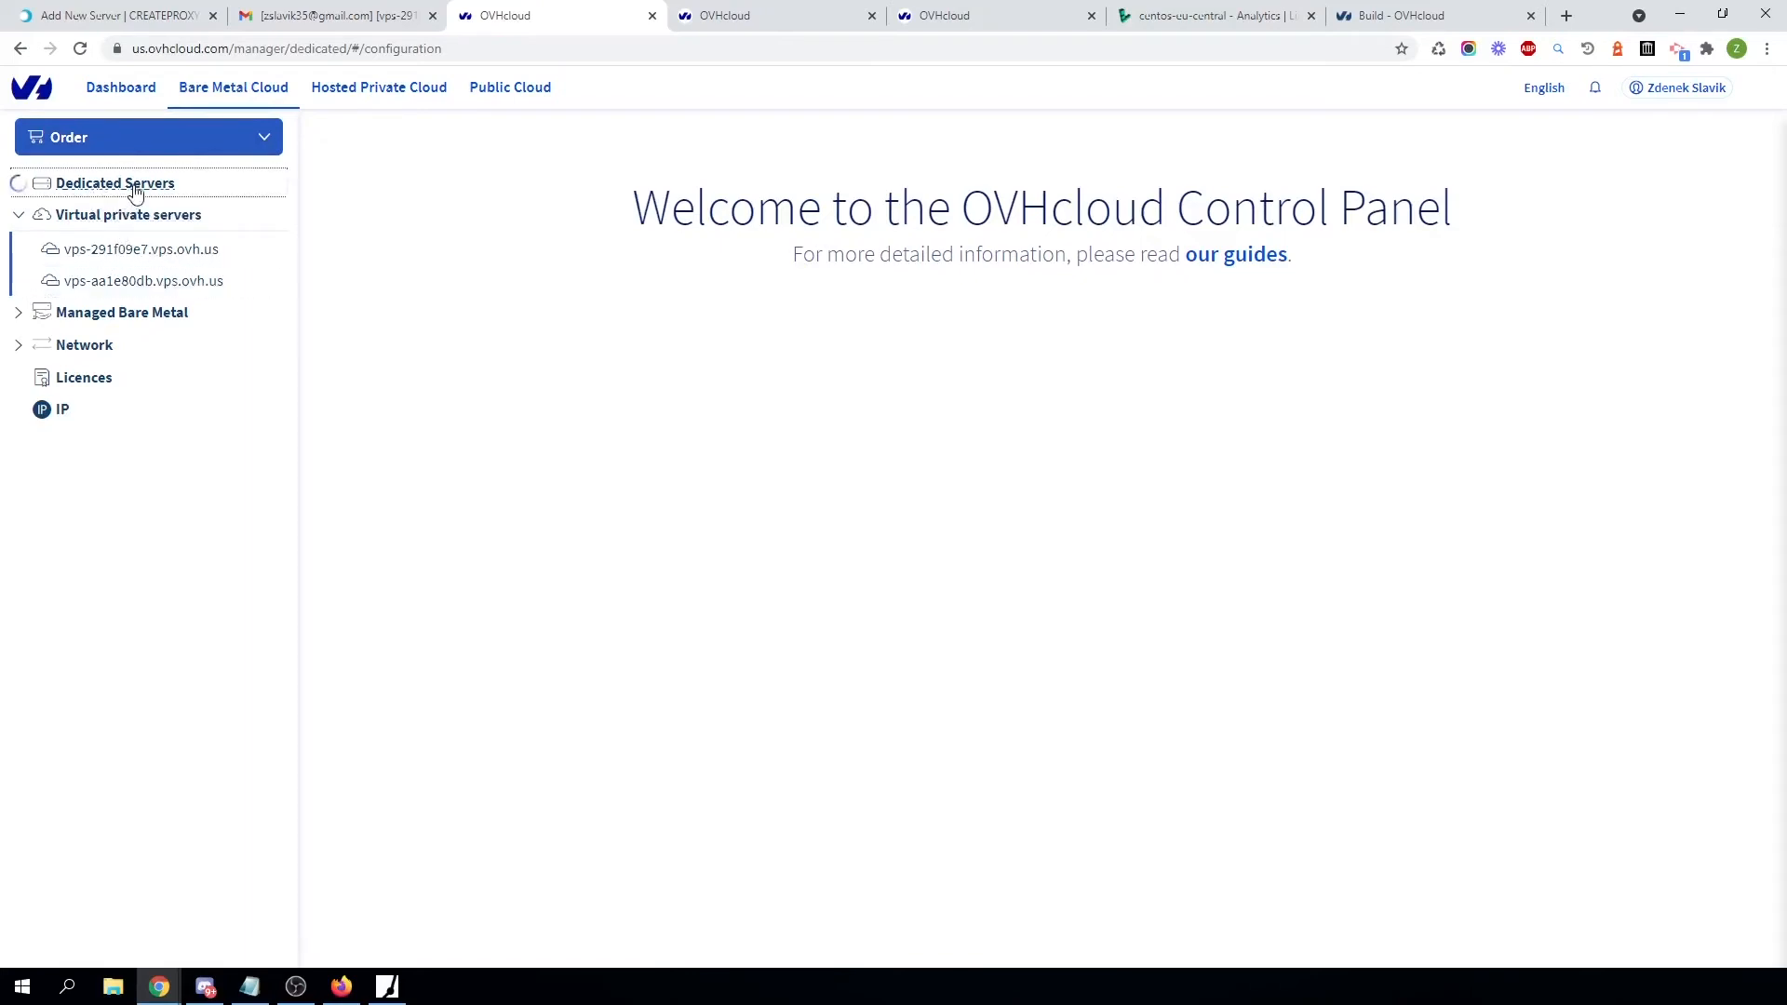
click(19, 188)
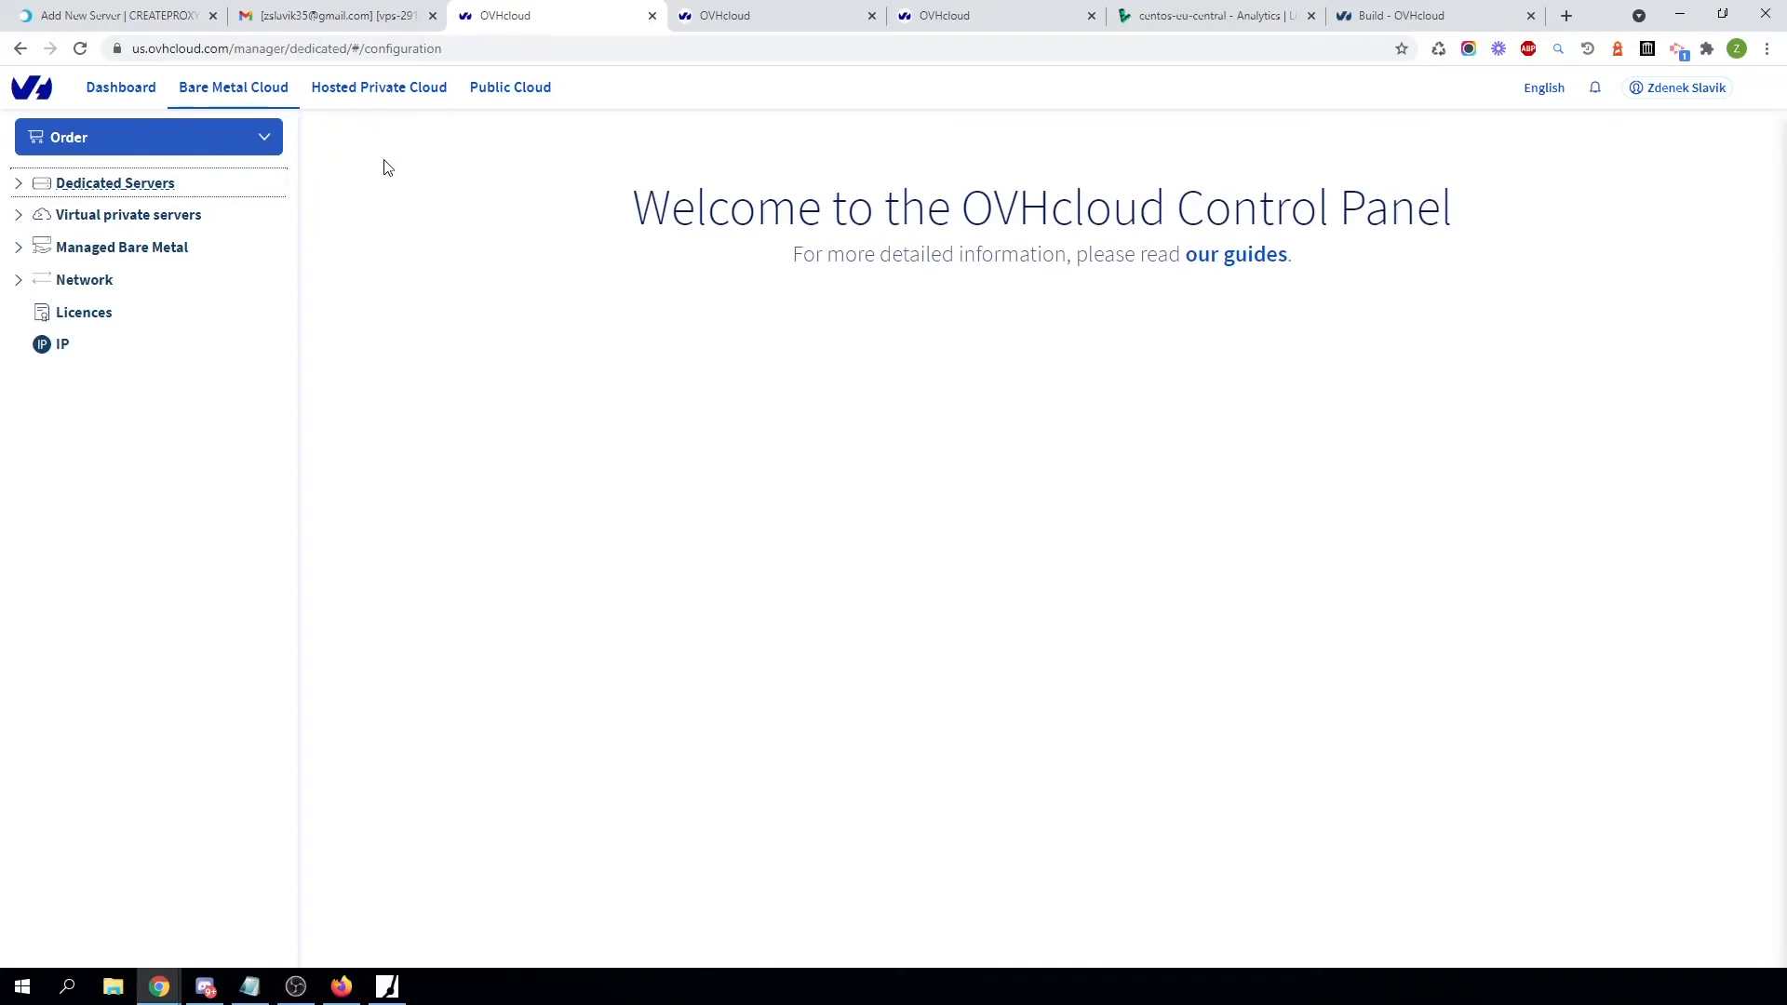
click(125, 15)
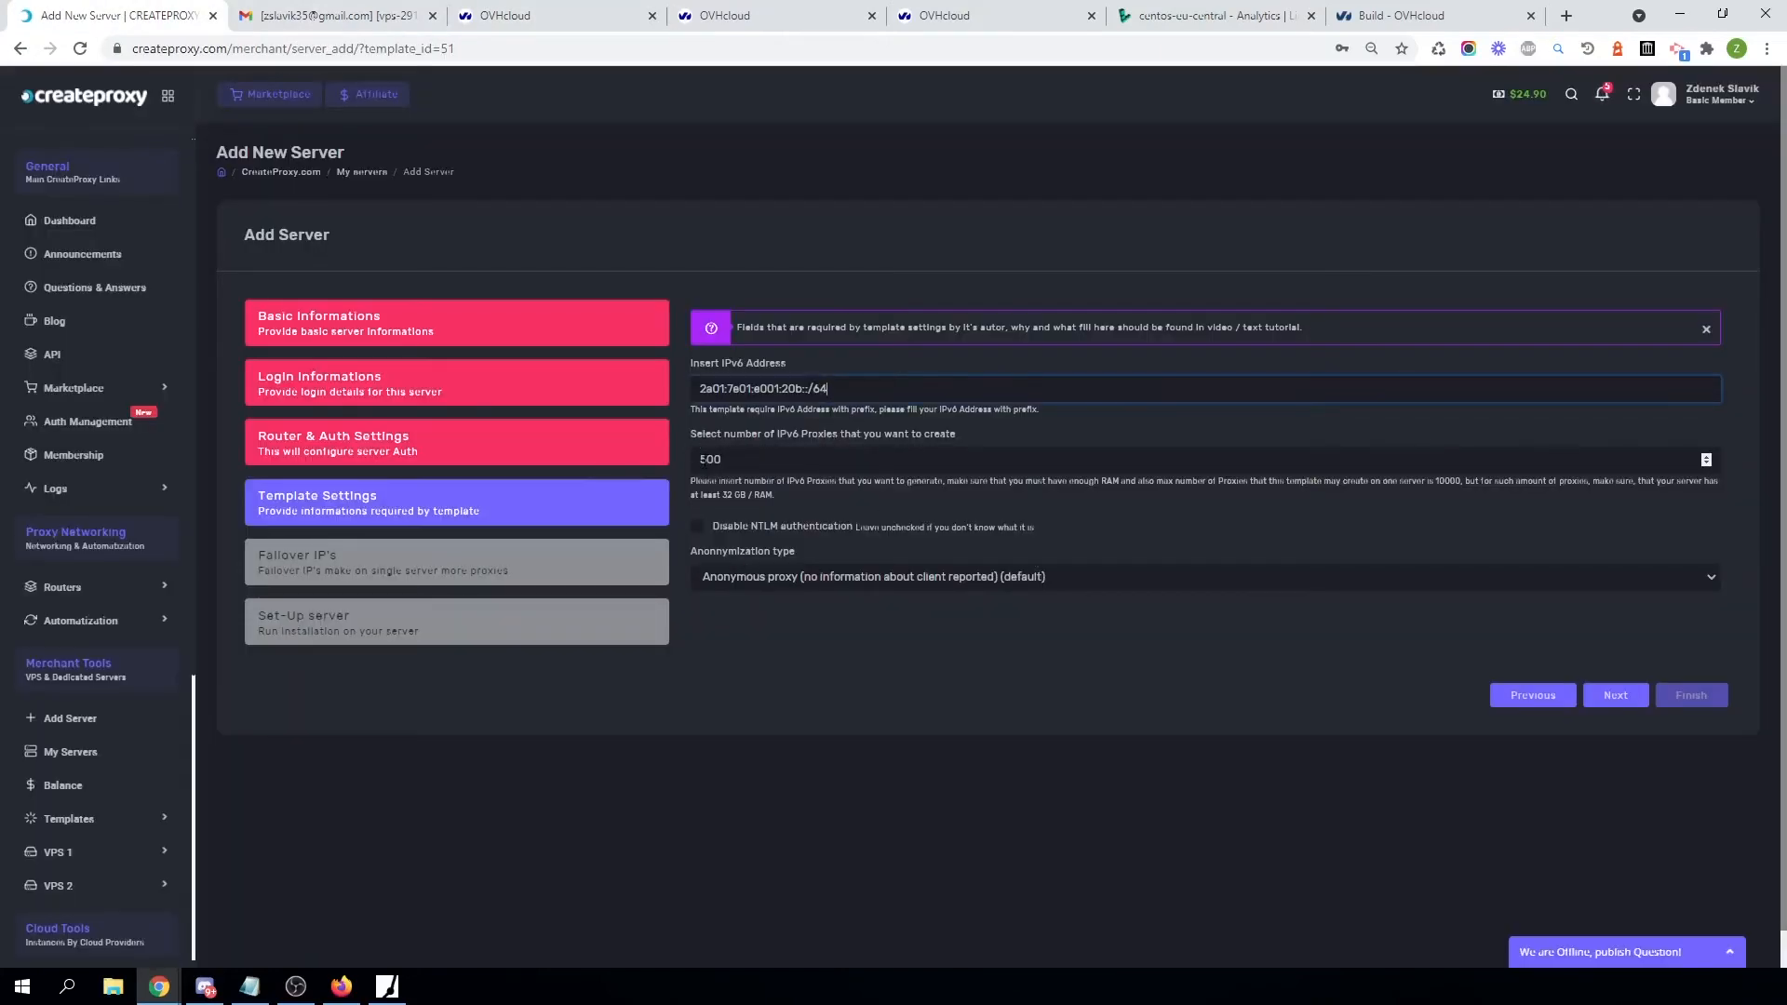
Leave the IPv6 proxy count at 500.
click(700, 459)
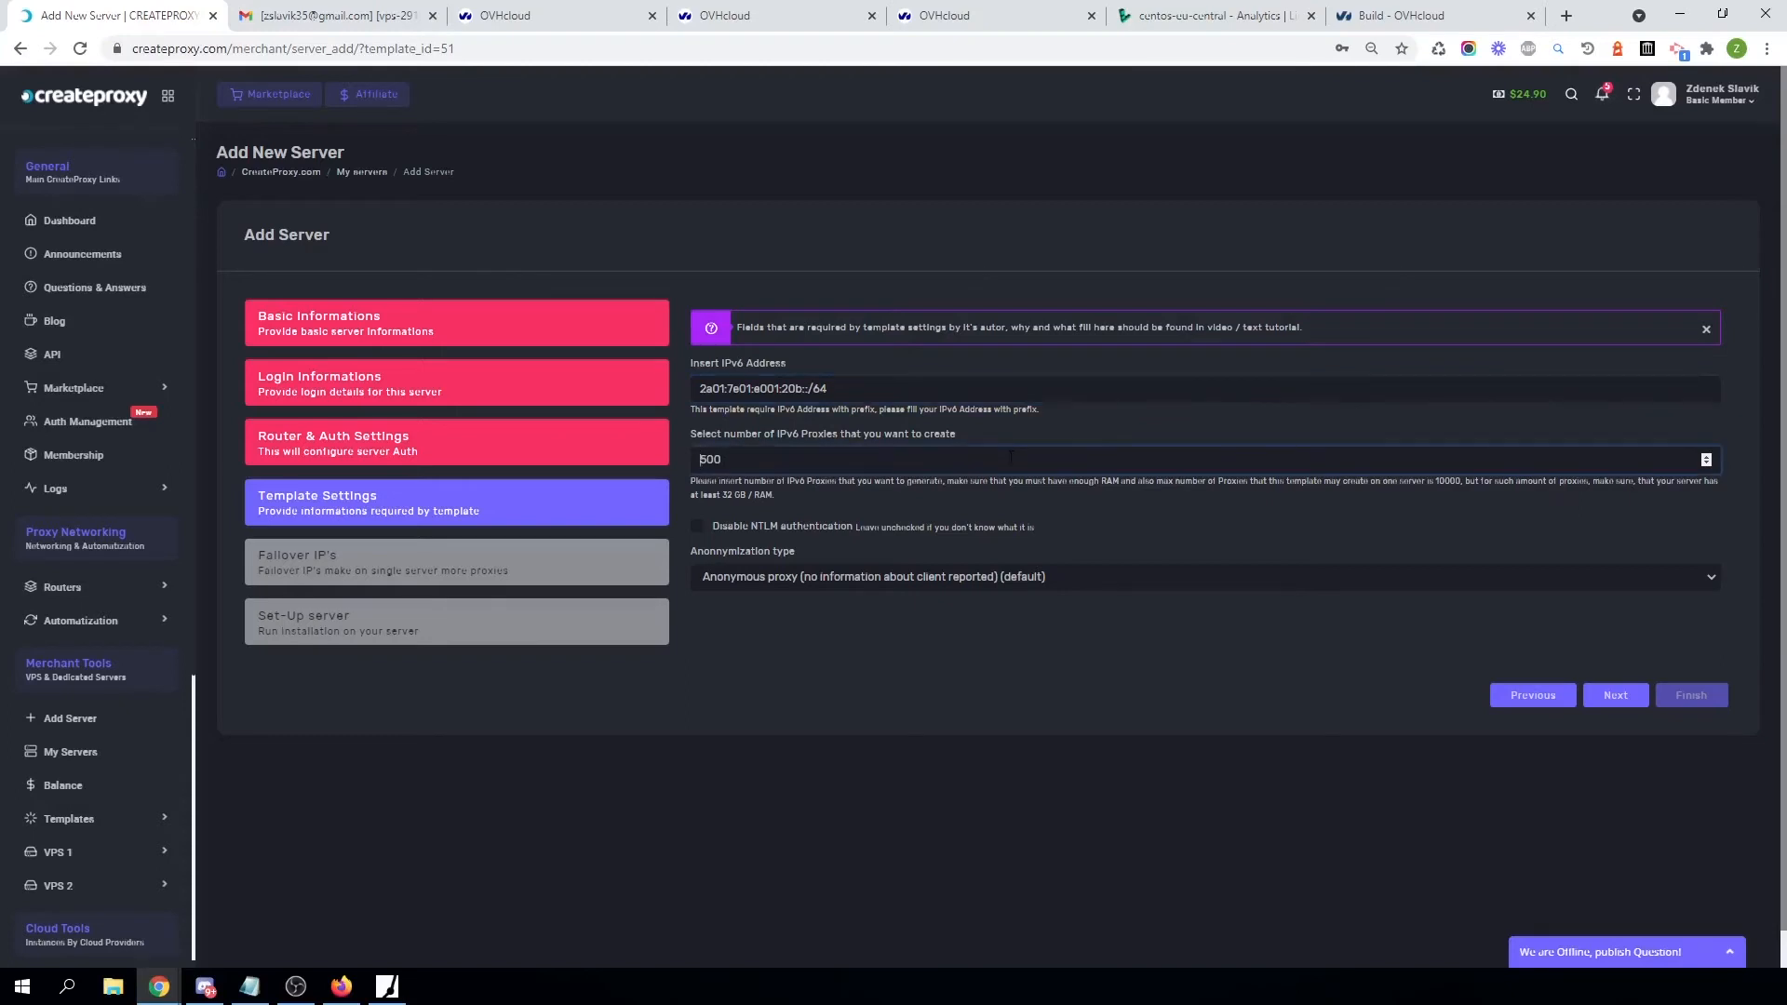
text(10)
key(BackSpace)
key(BackSpace)
click(1033, 666)
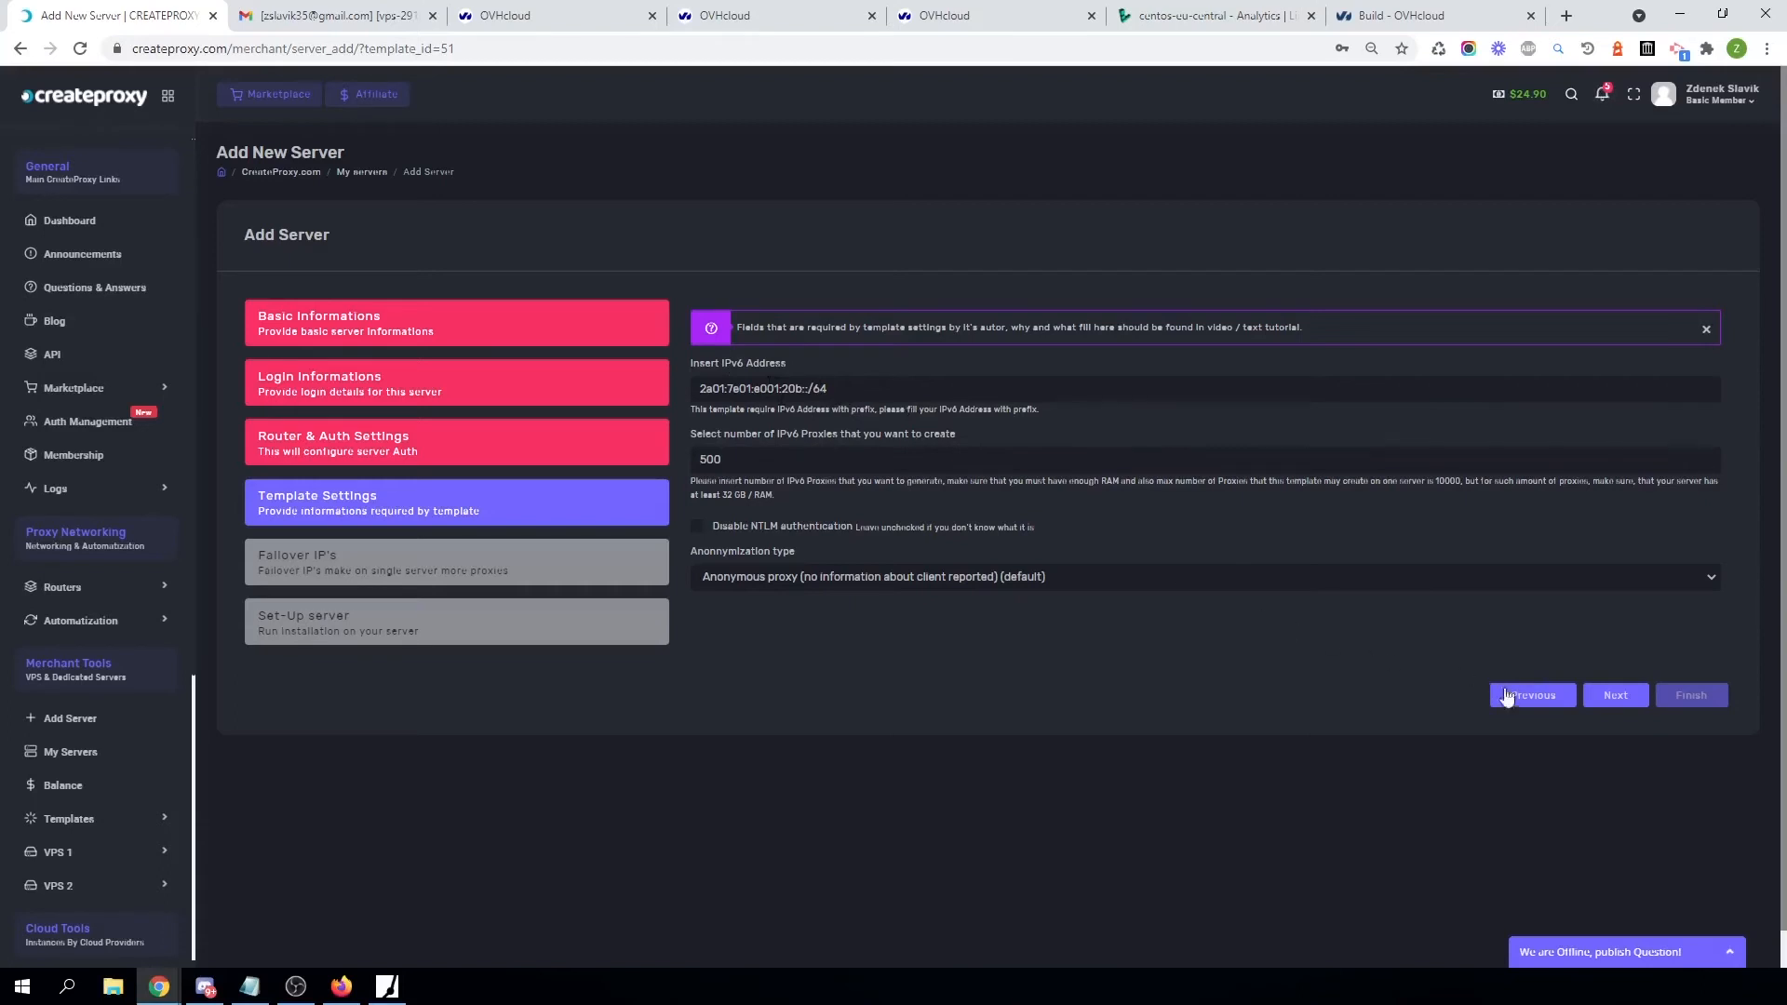
Skip to set-up, agree to all the terms, and click Finish to install the server.
click(1616, 695)
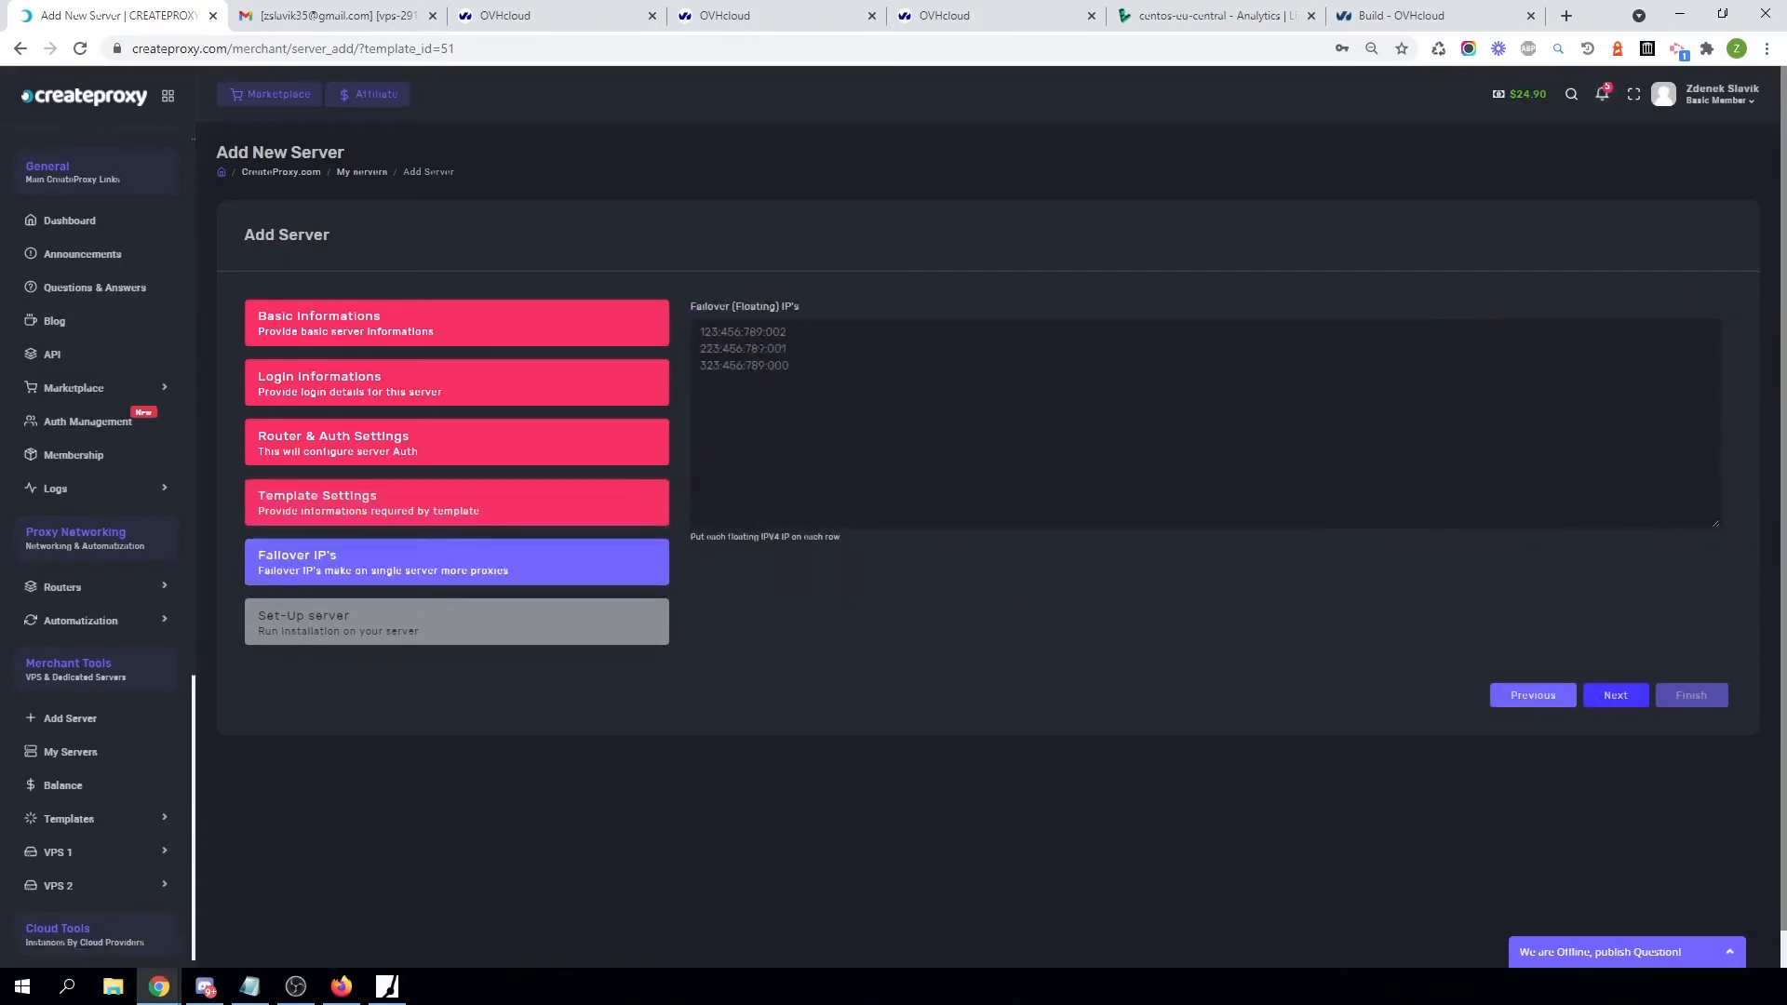
click(1618, 697)
click(700, 647)
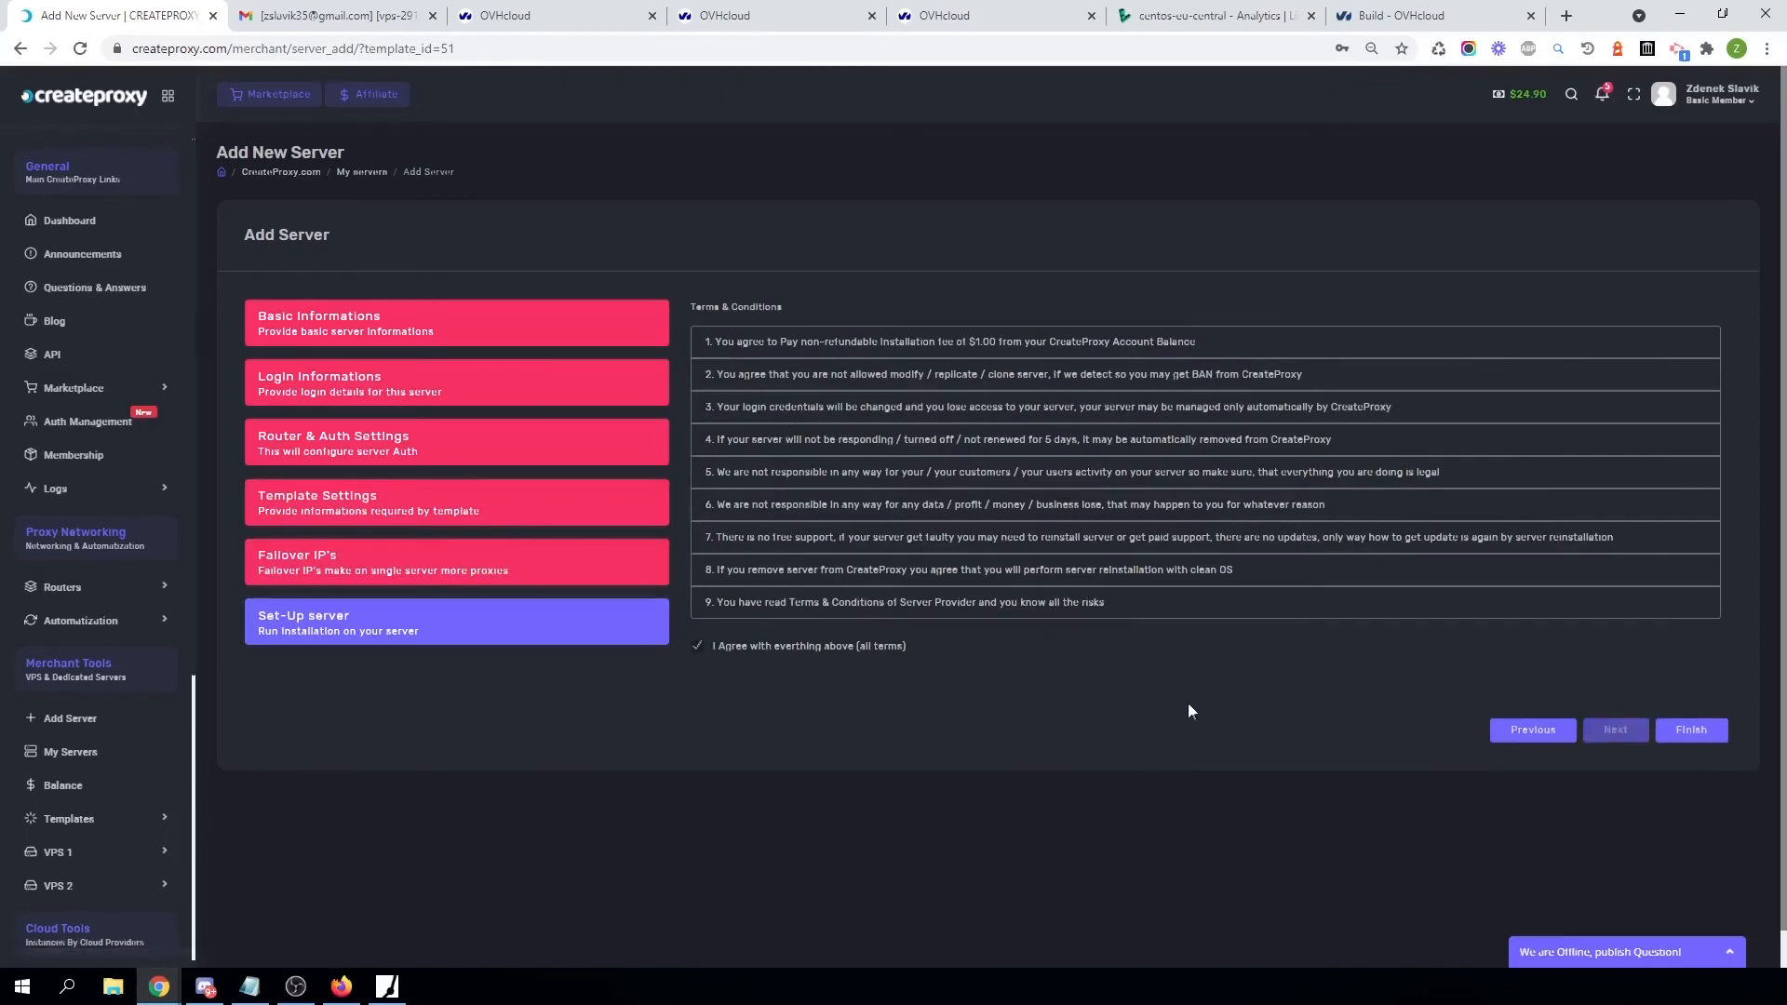
click(1685, 729)
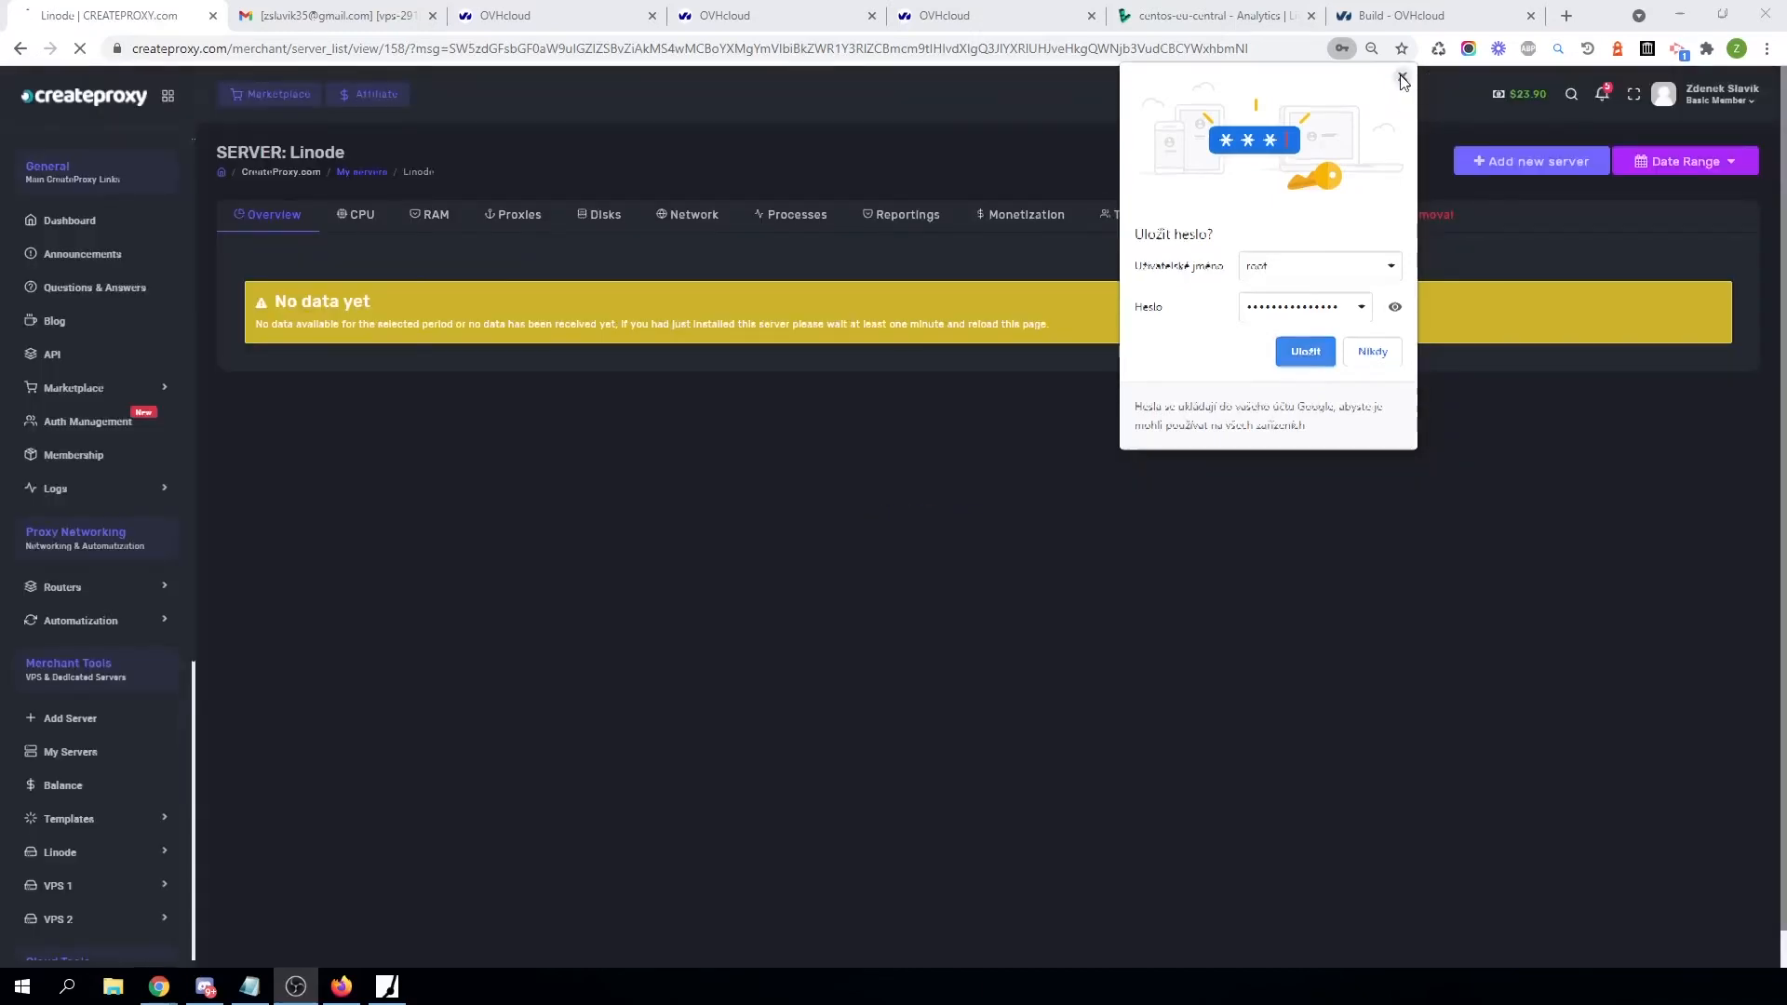
Dismiss the save-password prompt, reload and review the Linode server overview, then switch to OVHcloud.
click(1403, 79)
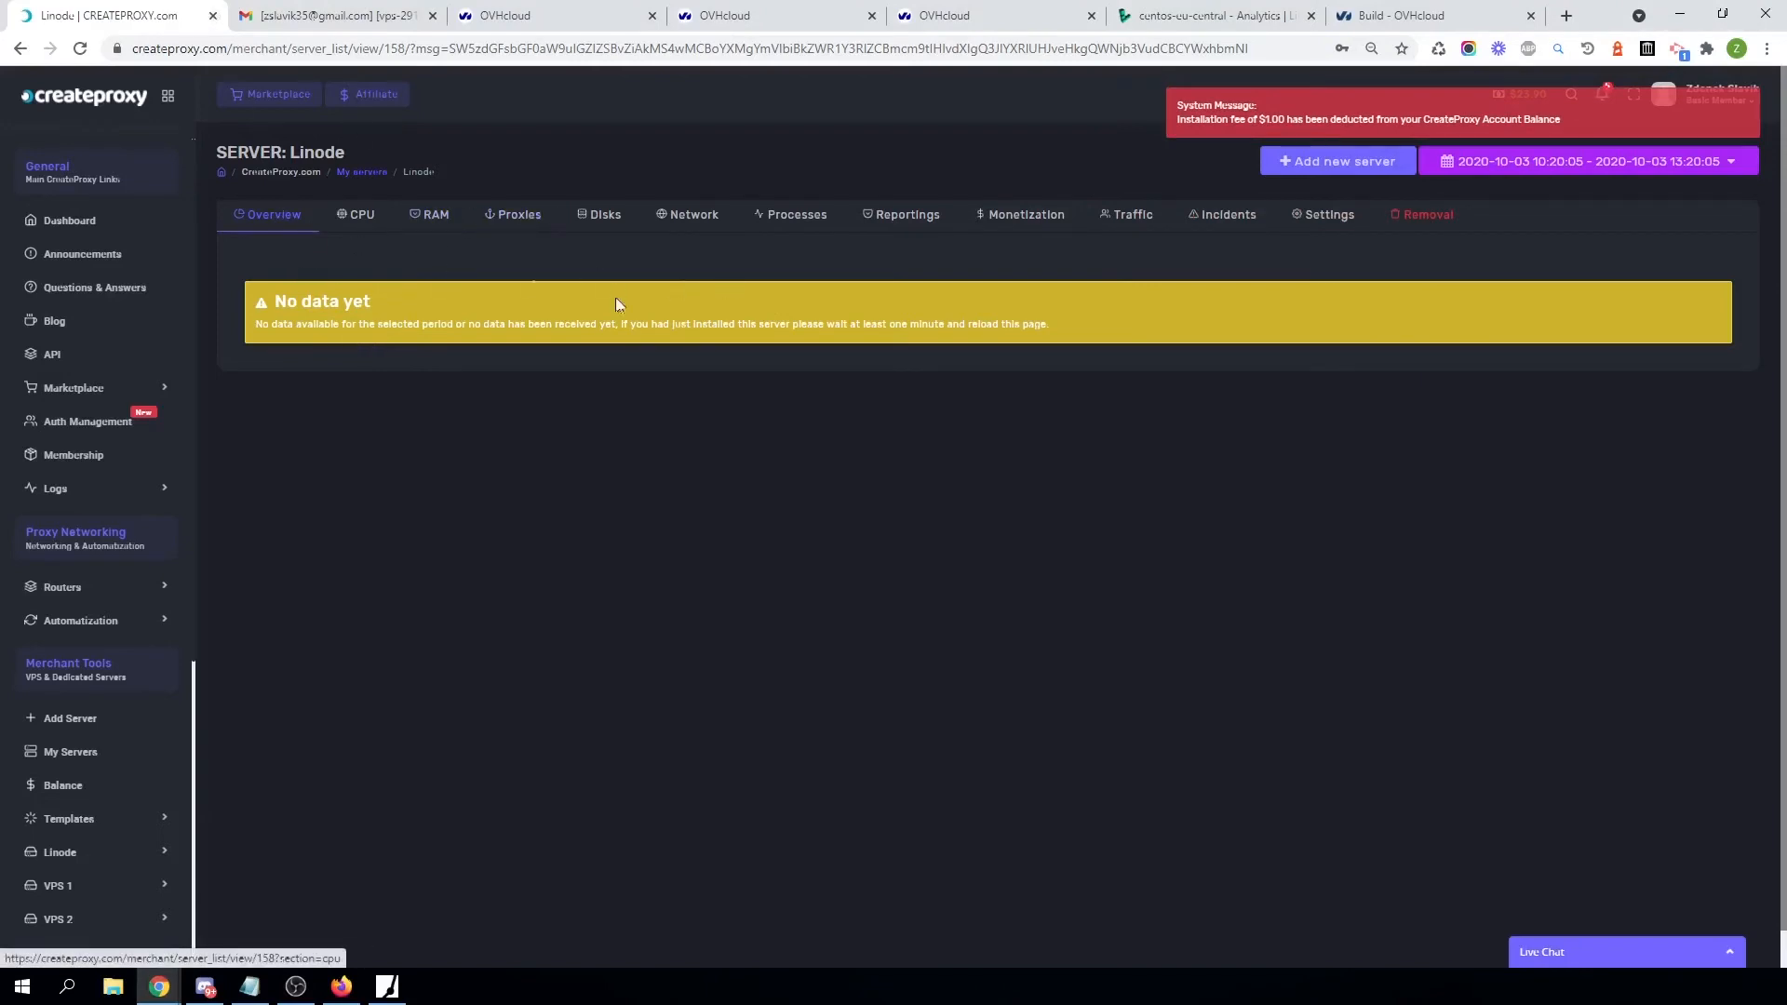
click(260, 225)
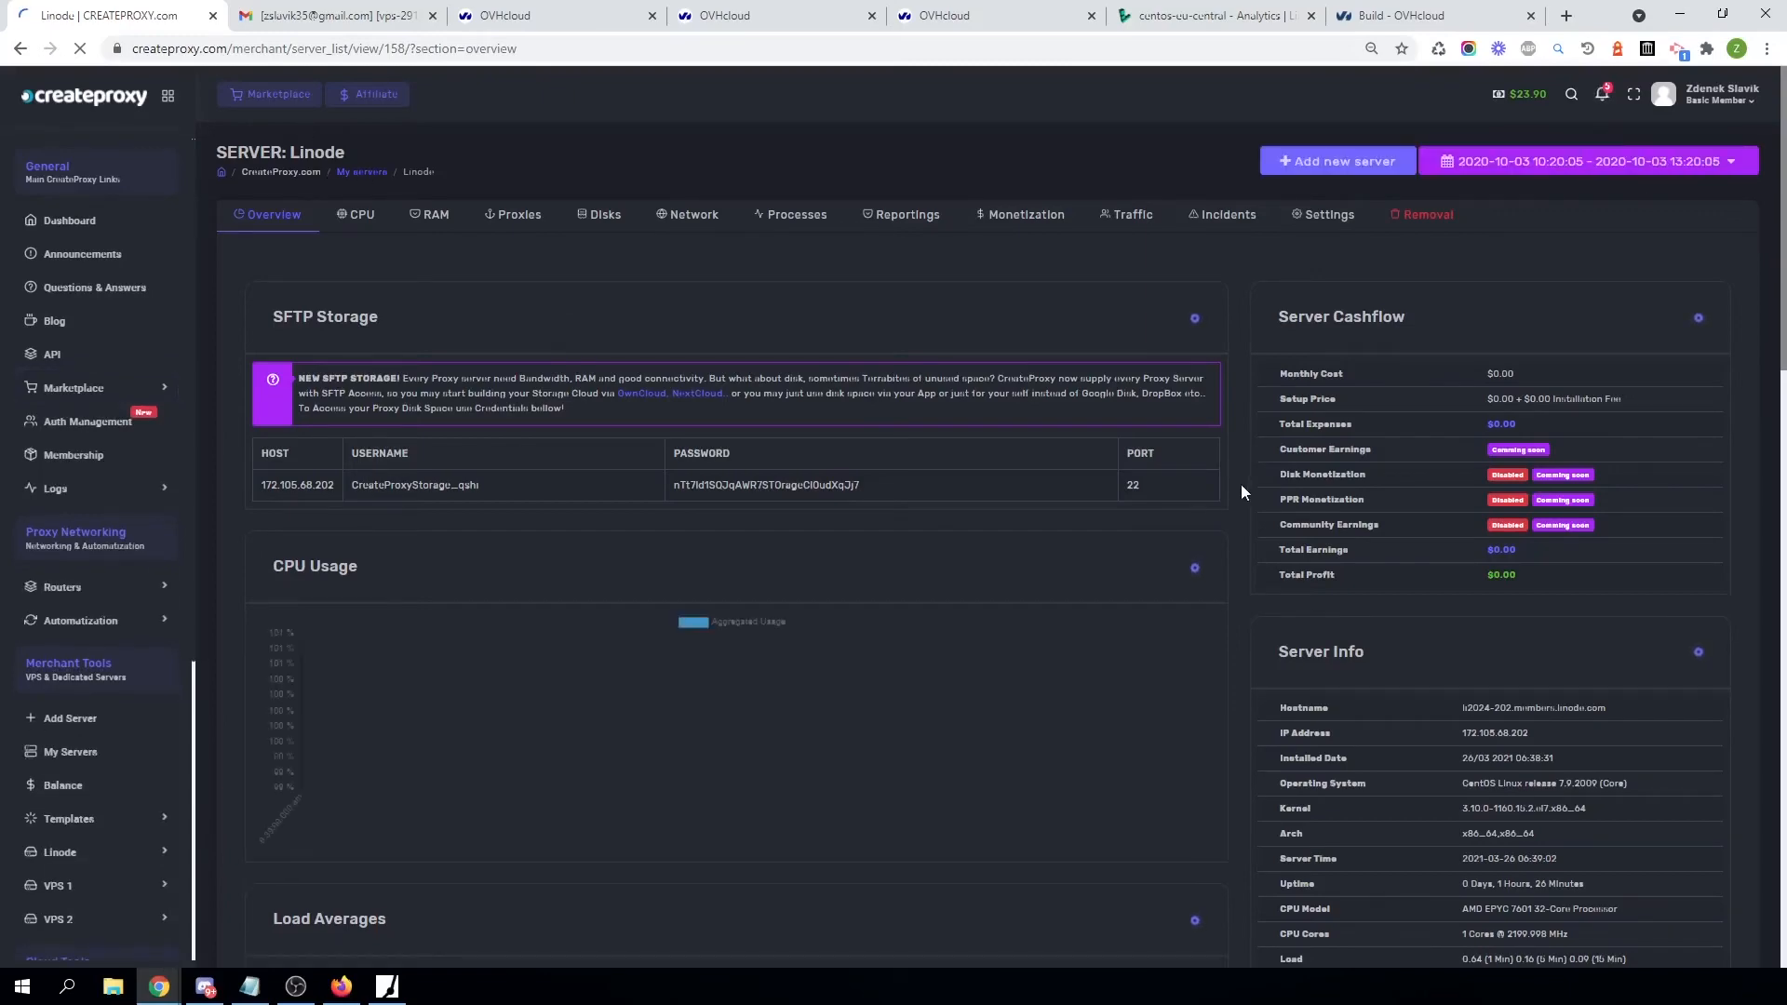
scroll(1242, 493, down, 5)
scroll(1242, 493, up, 5)
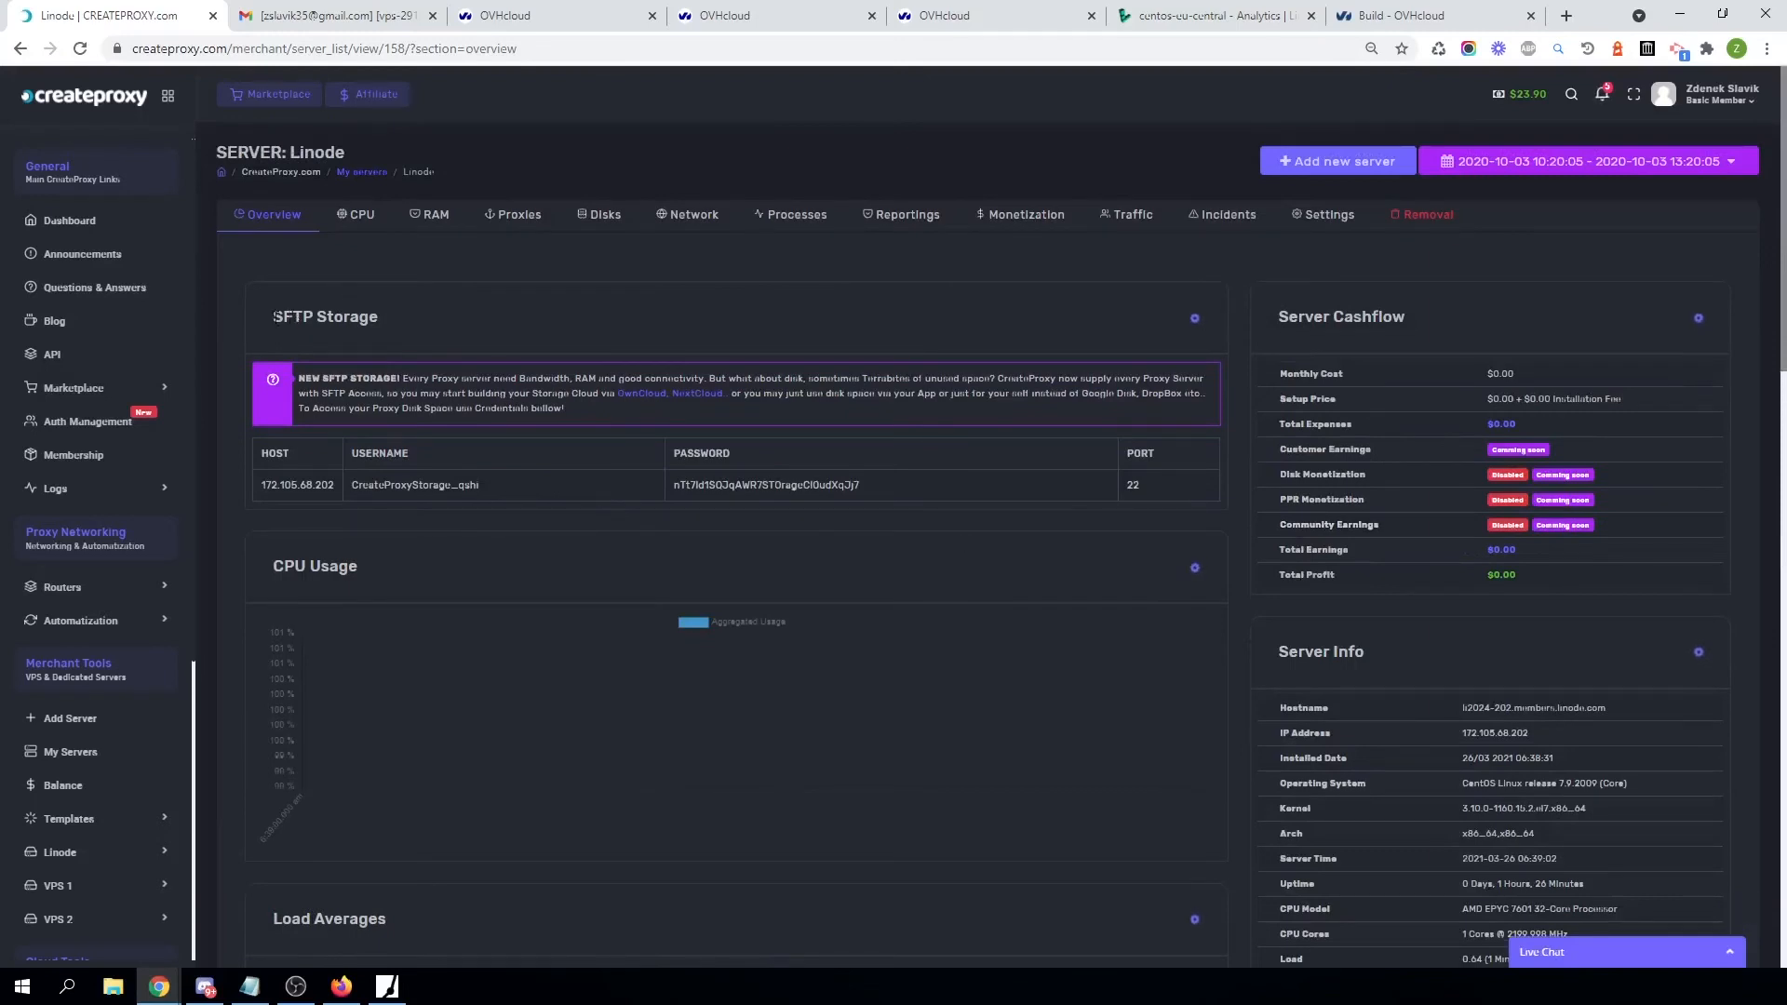
drag(278, 317, 385, 316)
click(385, 316)
click(553, 16)
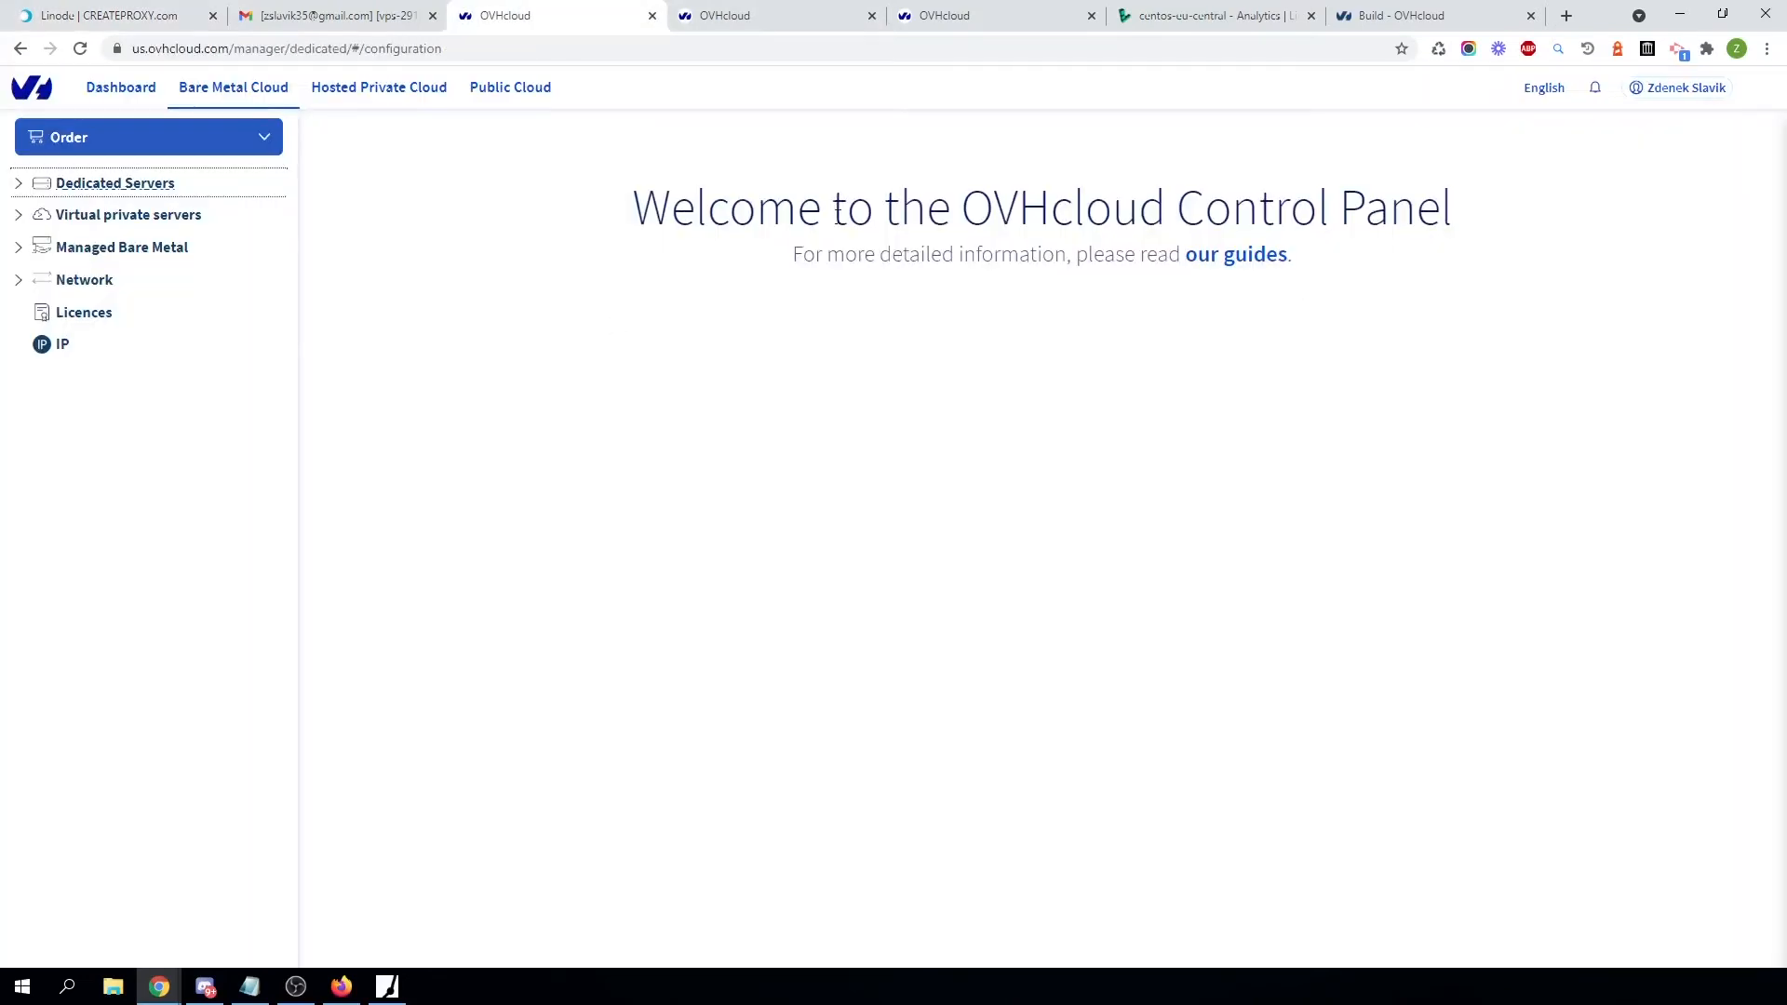
Check the OVHcloud IP list and the vps-aa1e80db dashboard's 20 GB storage.
click(777, 16)
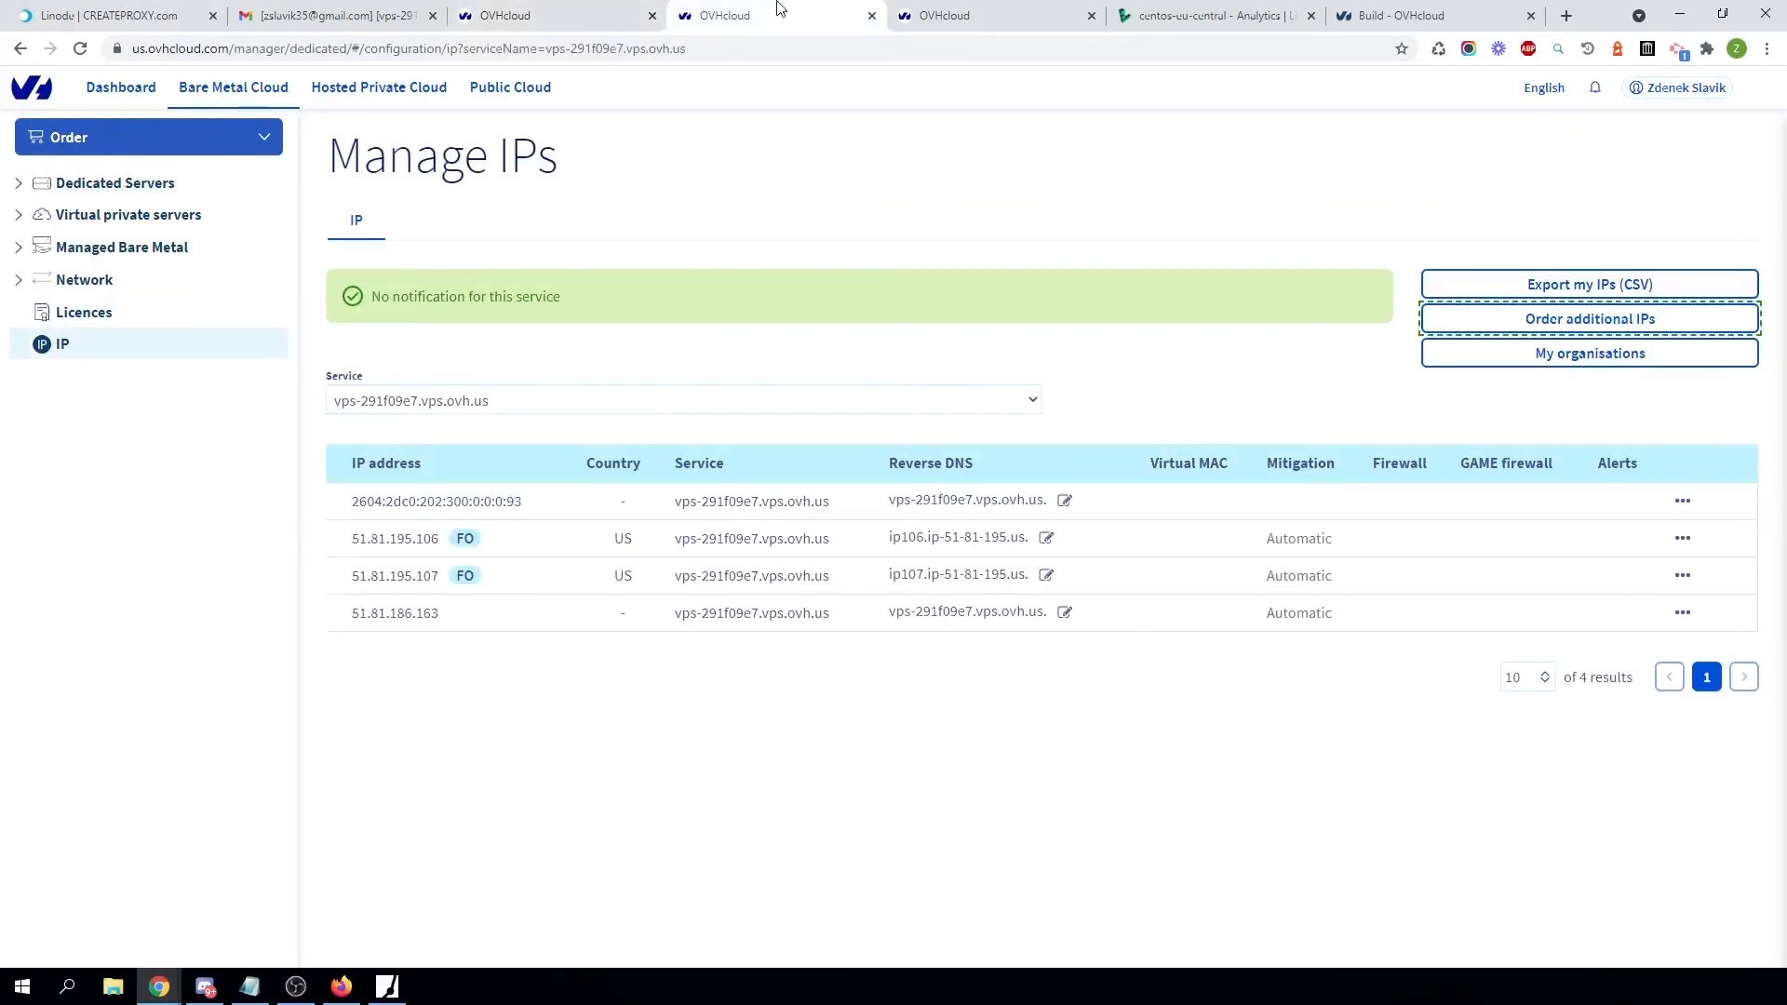
click(940, 15)
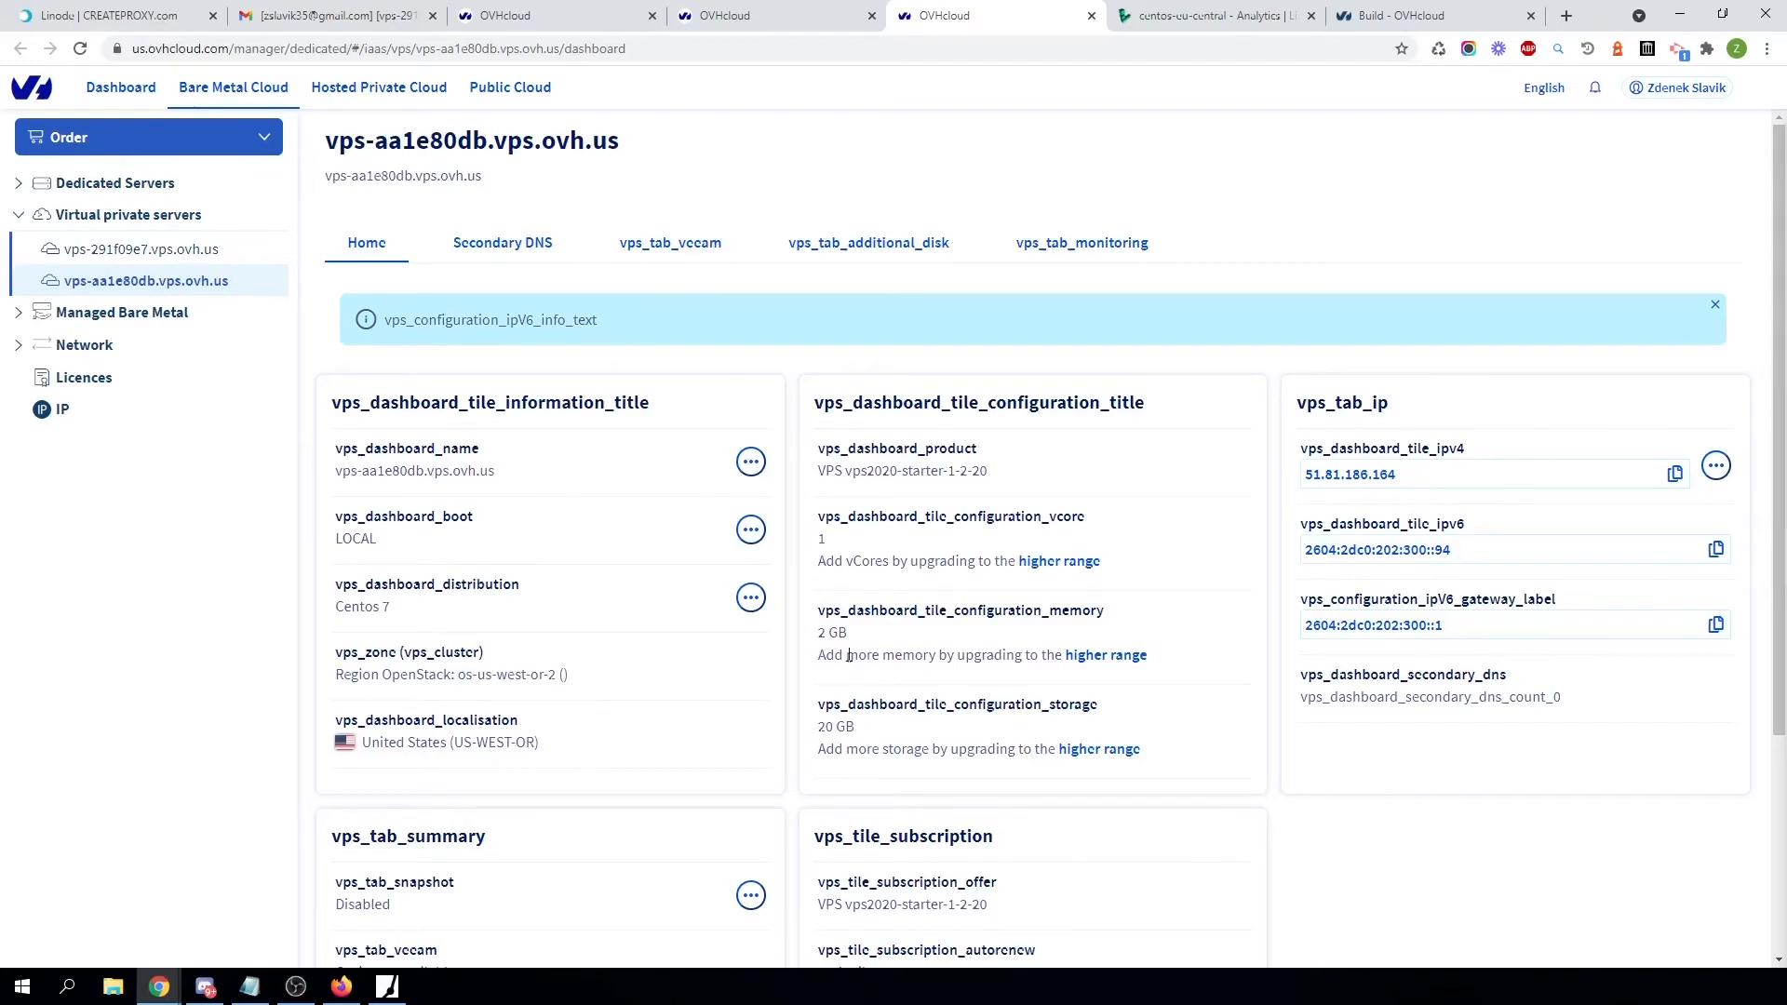
triple_click(831, 731)
click(844, 734)
drag(838, 730, 873, 734)
click(829, 731)
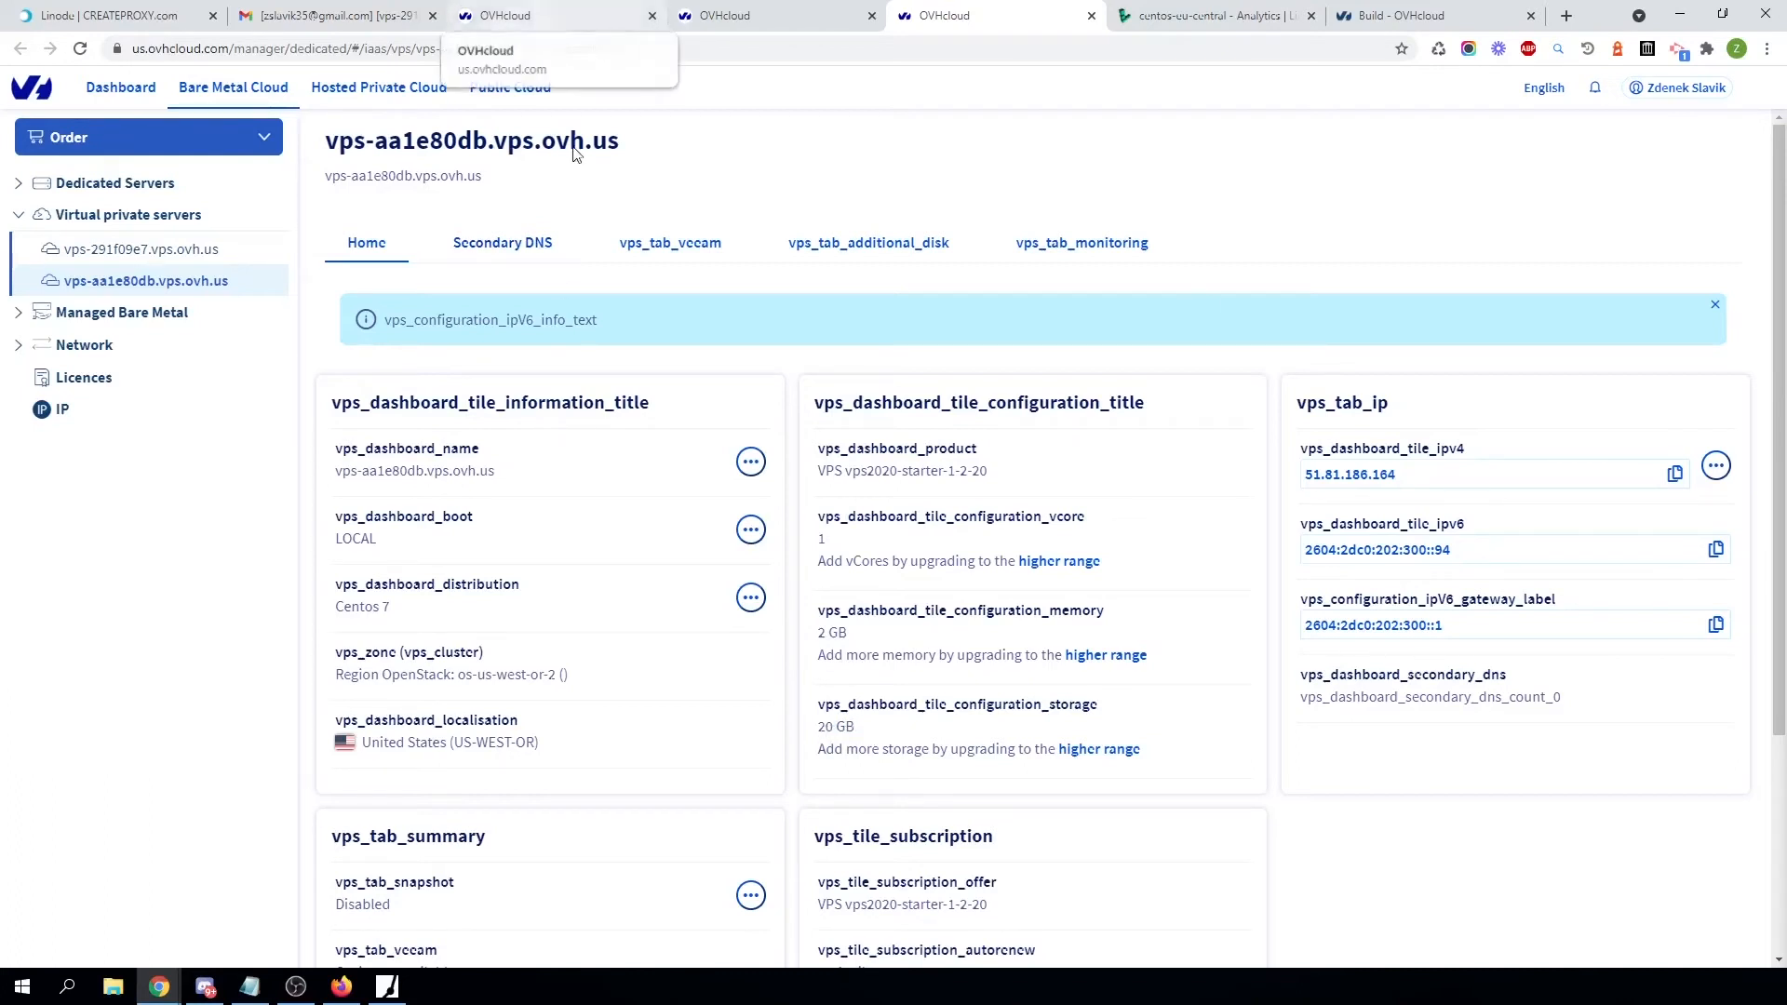
Look at the Linode analytics page, then return to the CreateProxy server overview.
click(543, 10)
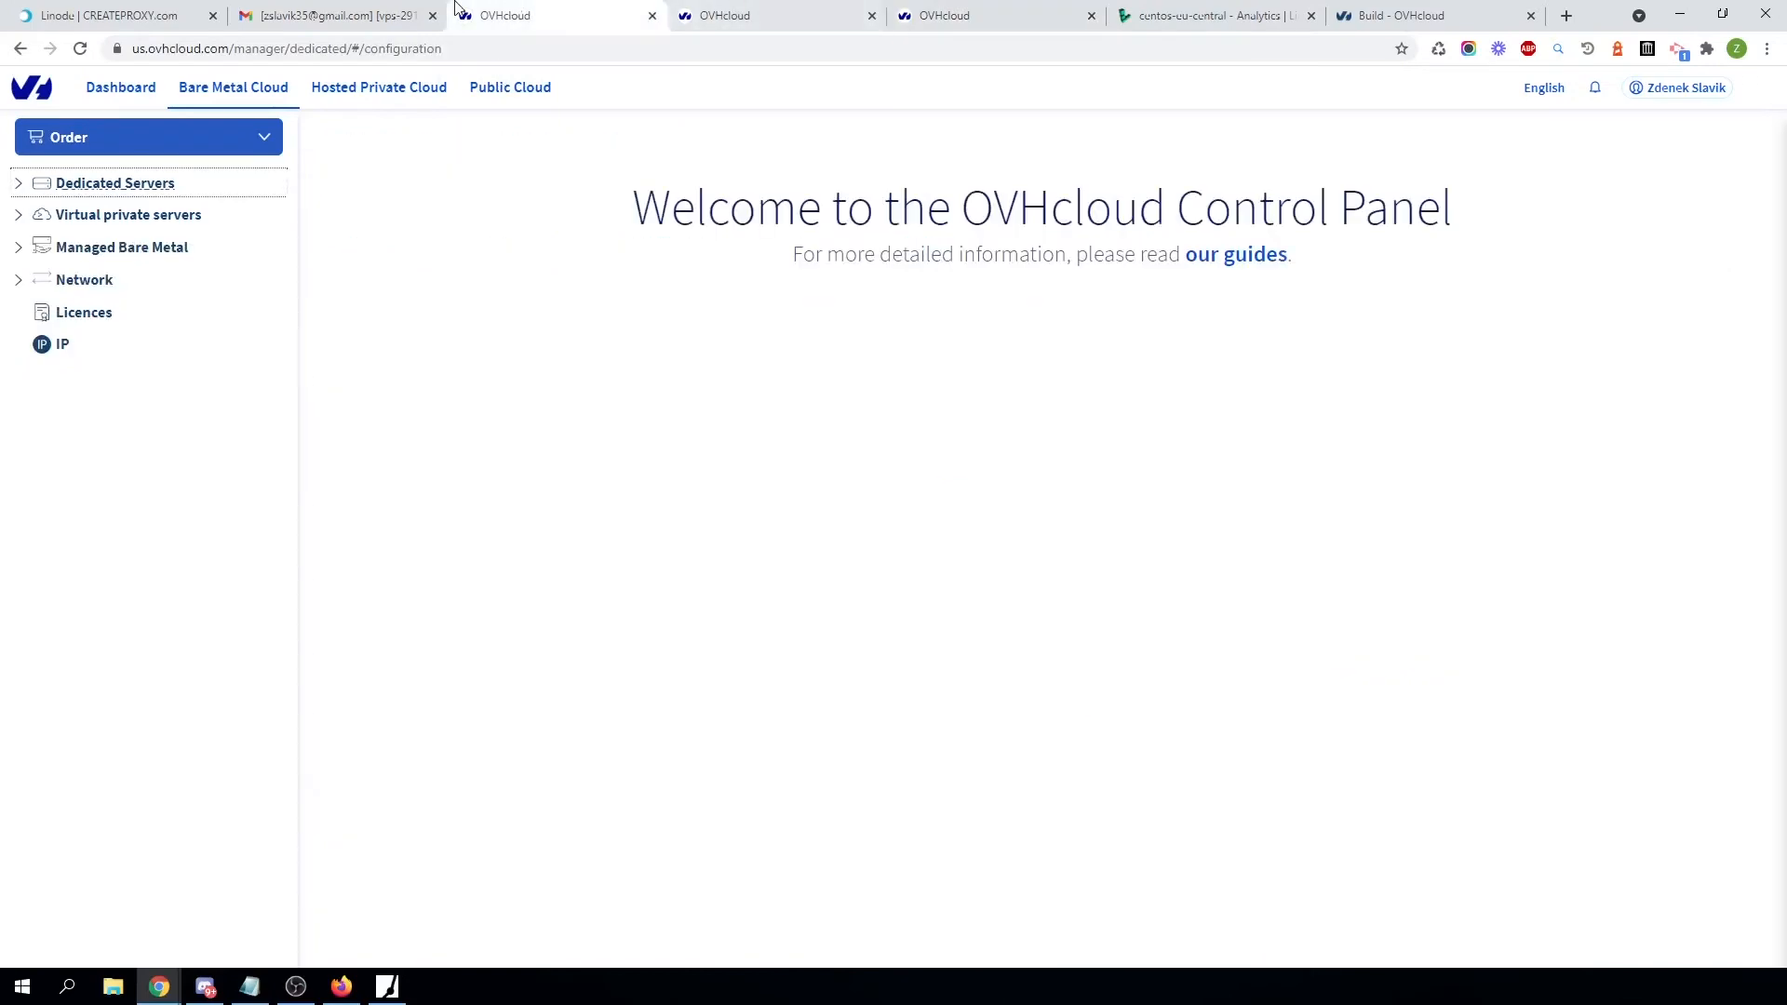
click(1209, 13)
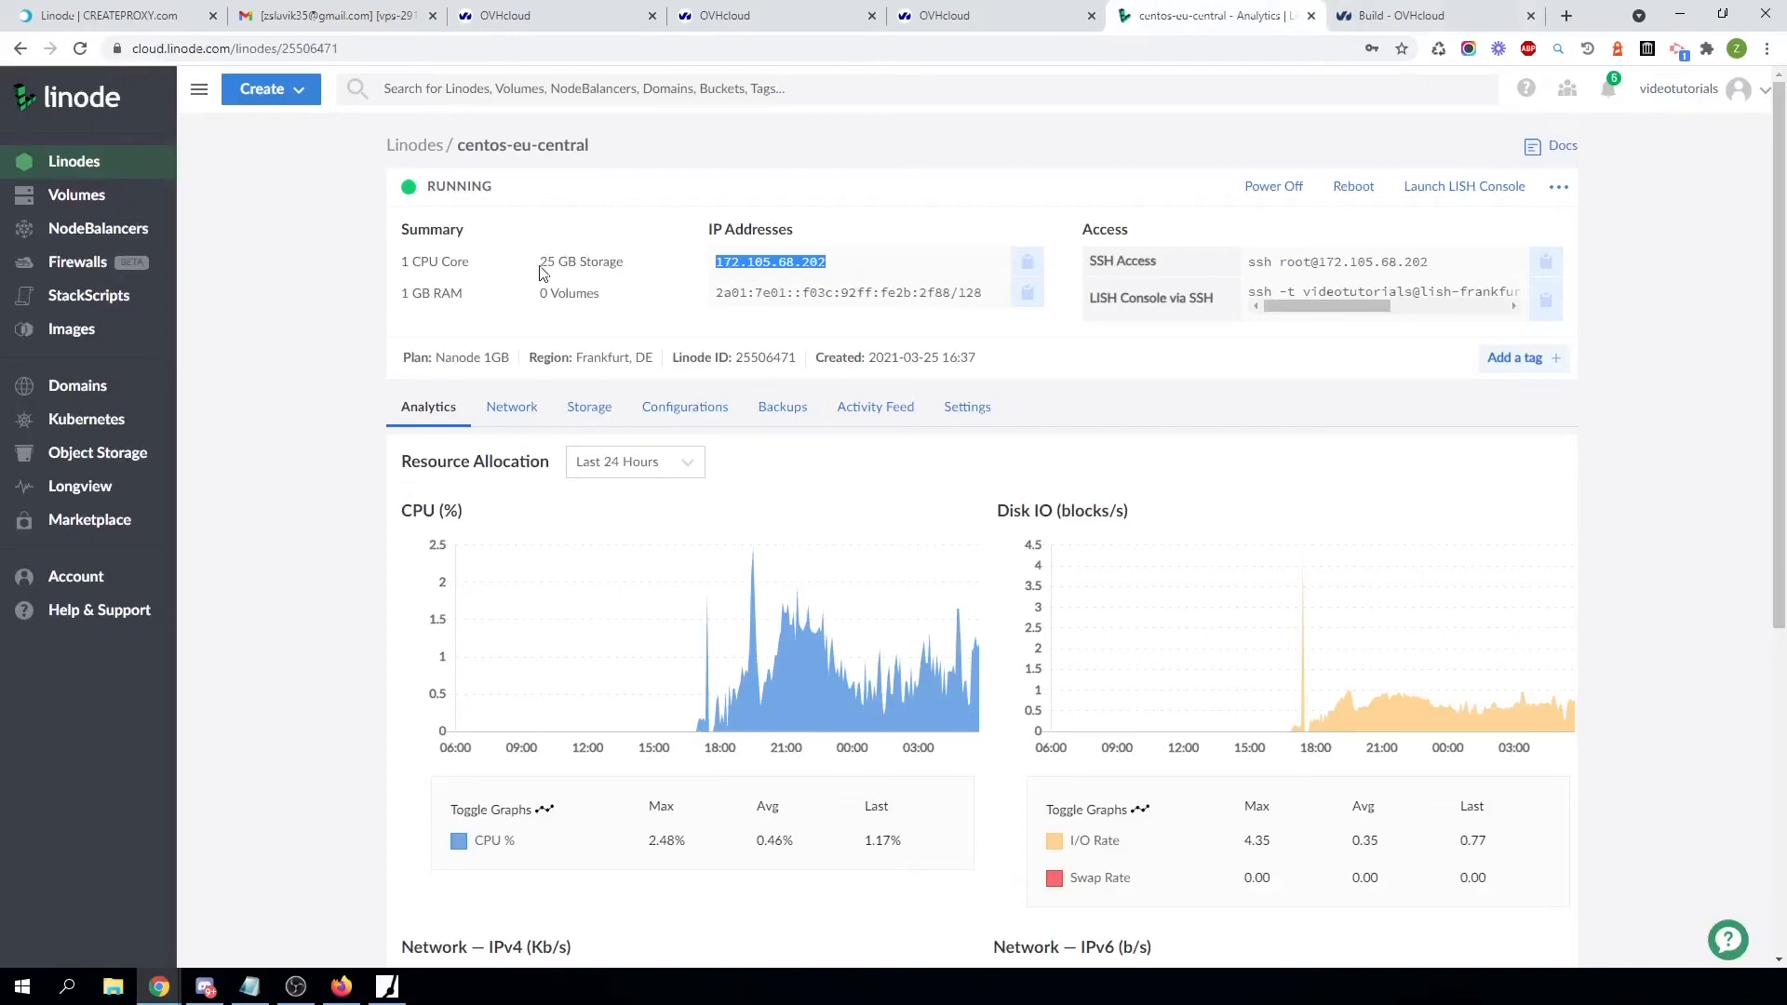
click(567, 13)
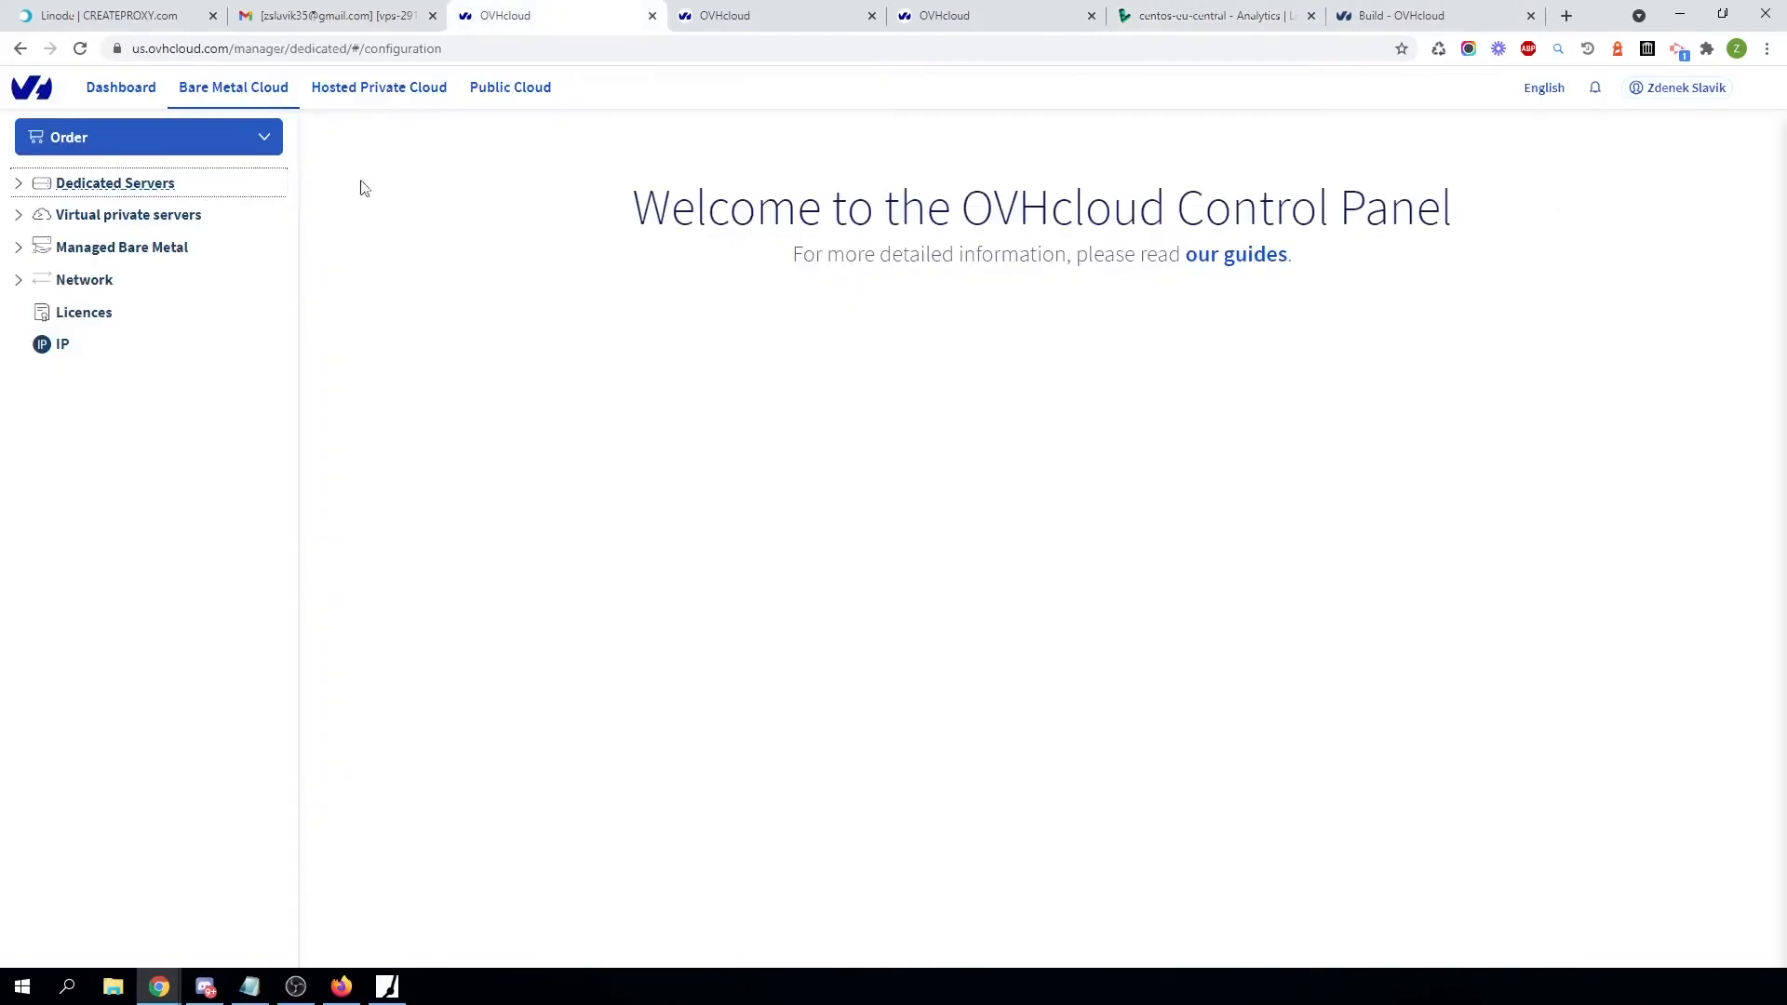
click(109, 15)
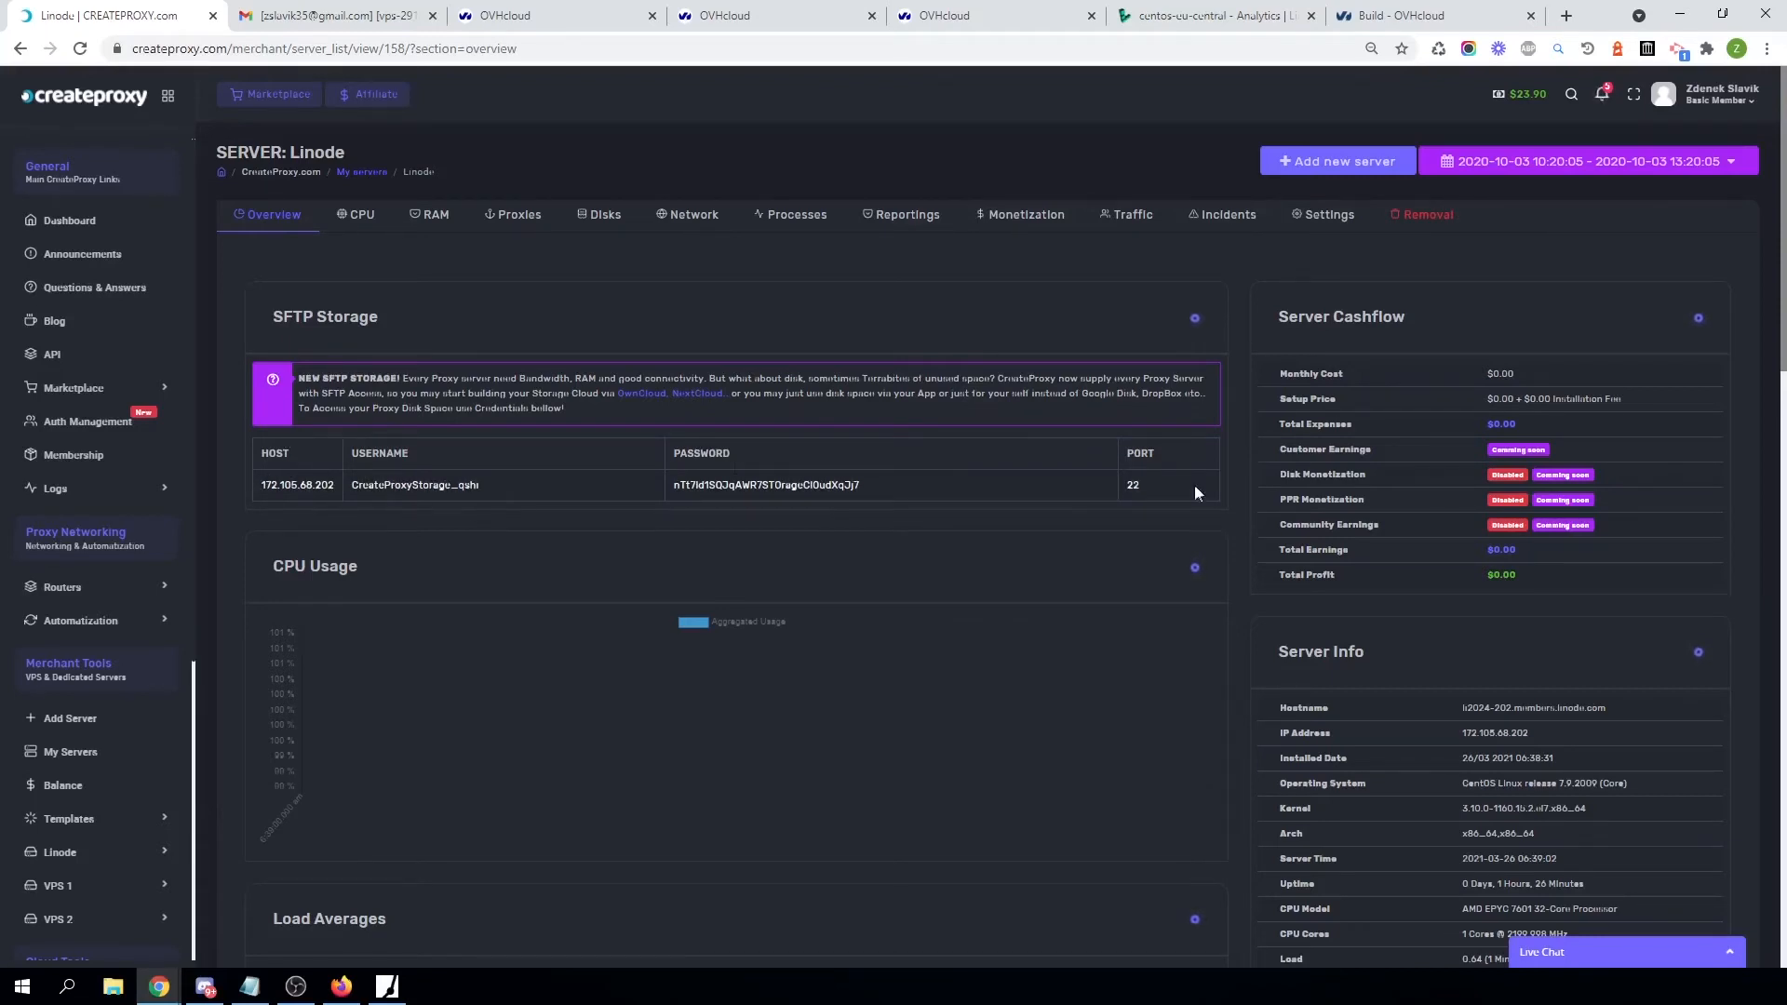
Scroll through the Linode server's usage panels, then open its Proxies list.
click(1121, 516)
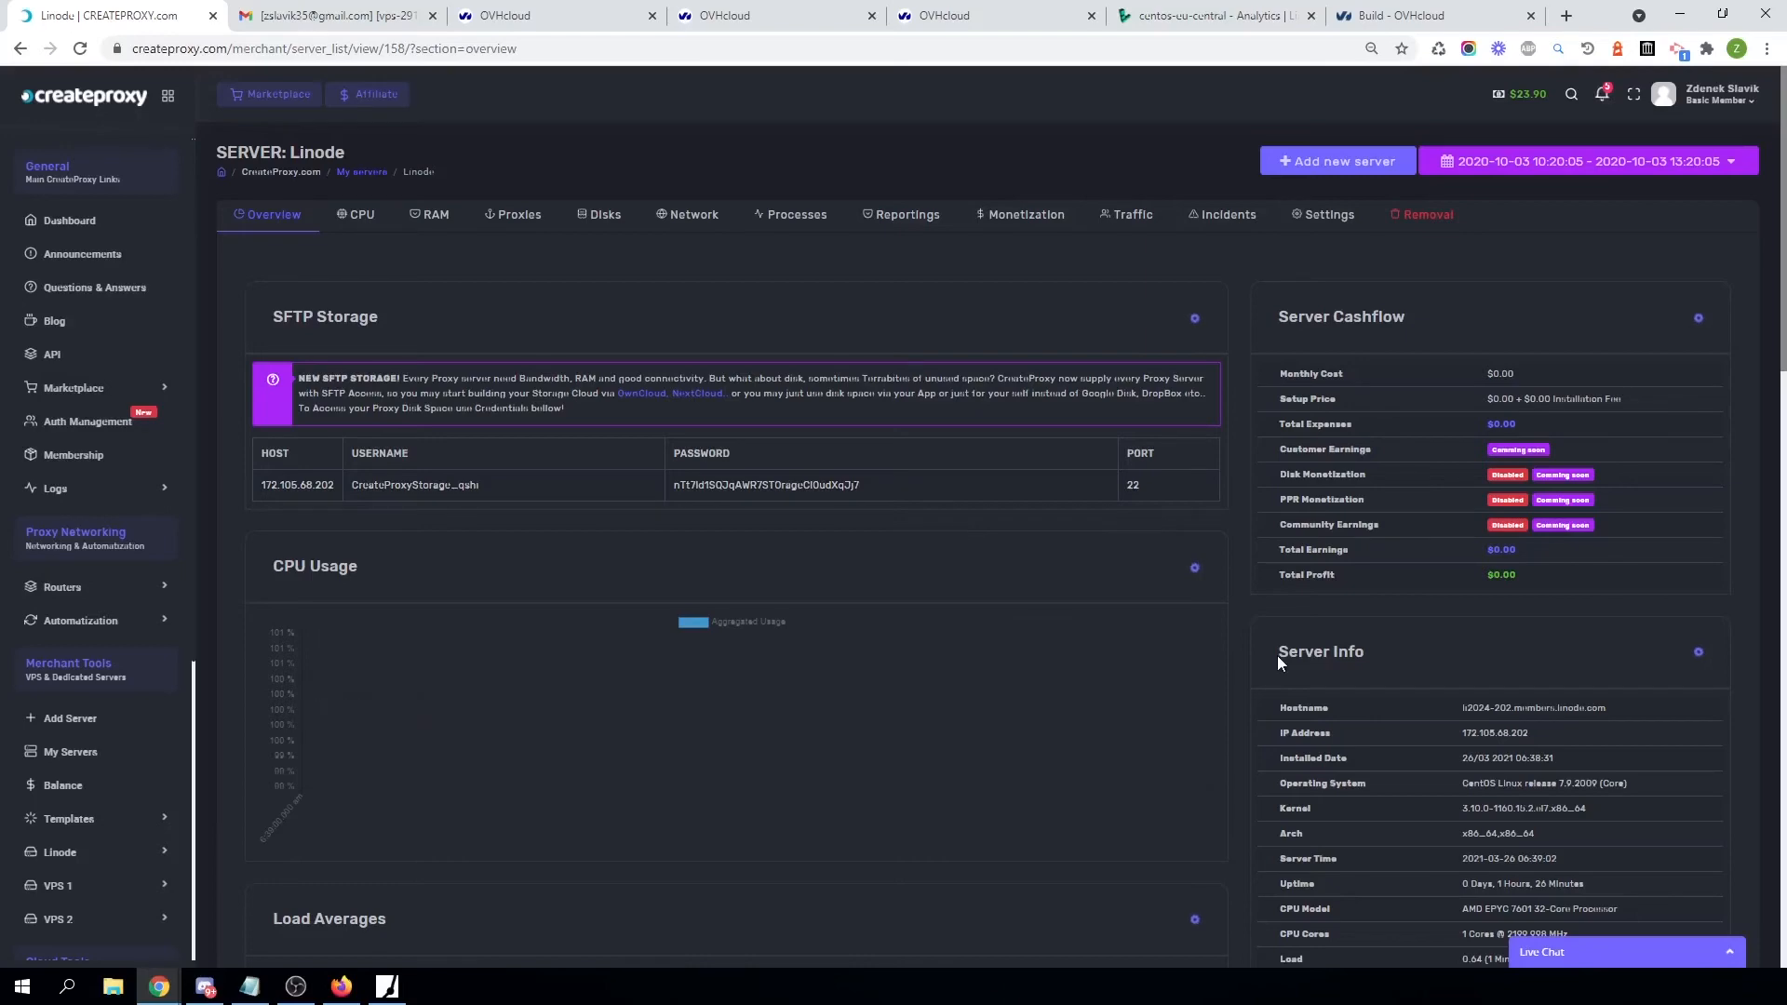
scroll(1277, 655, down, 6)
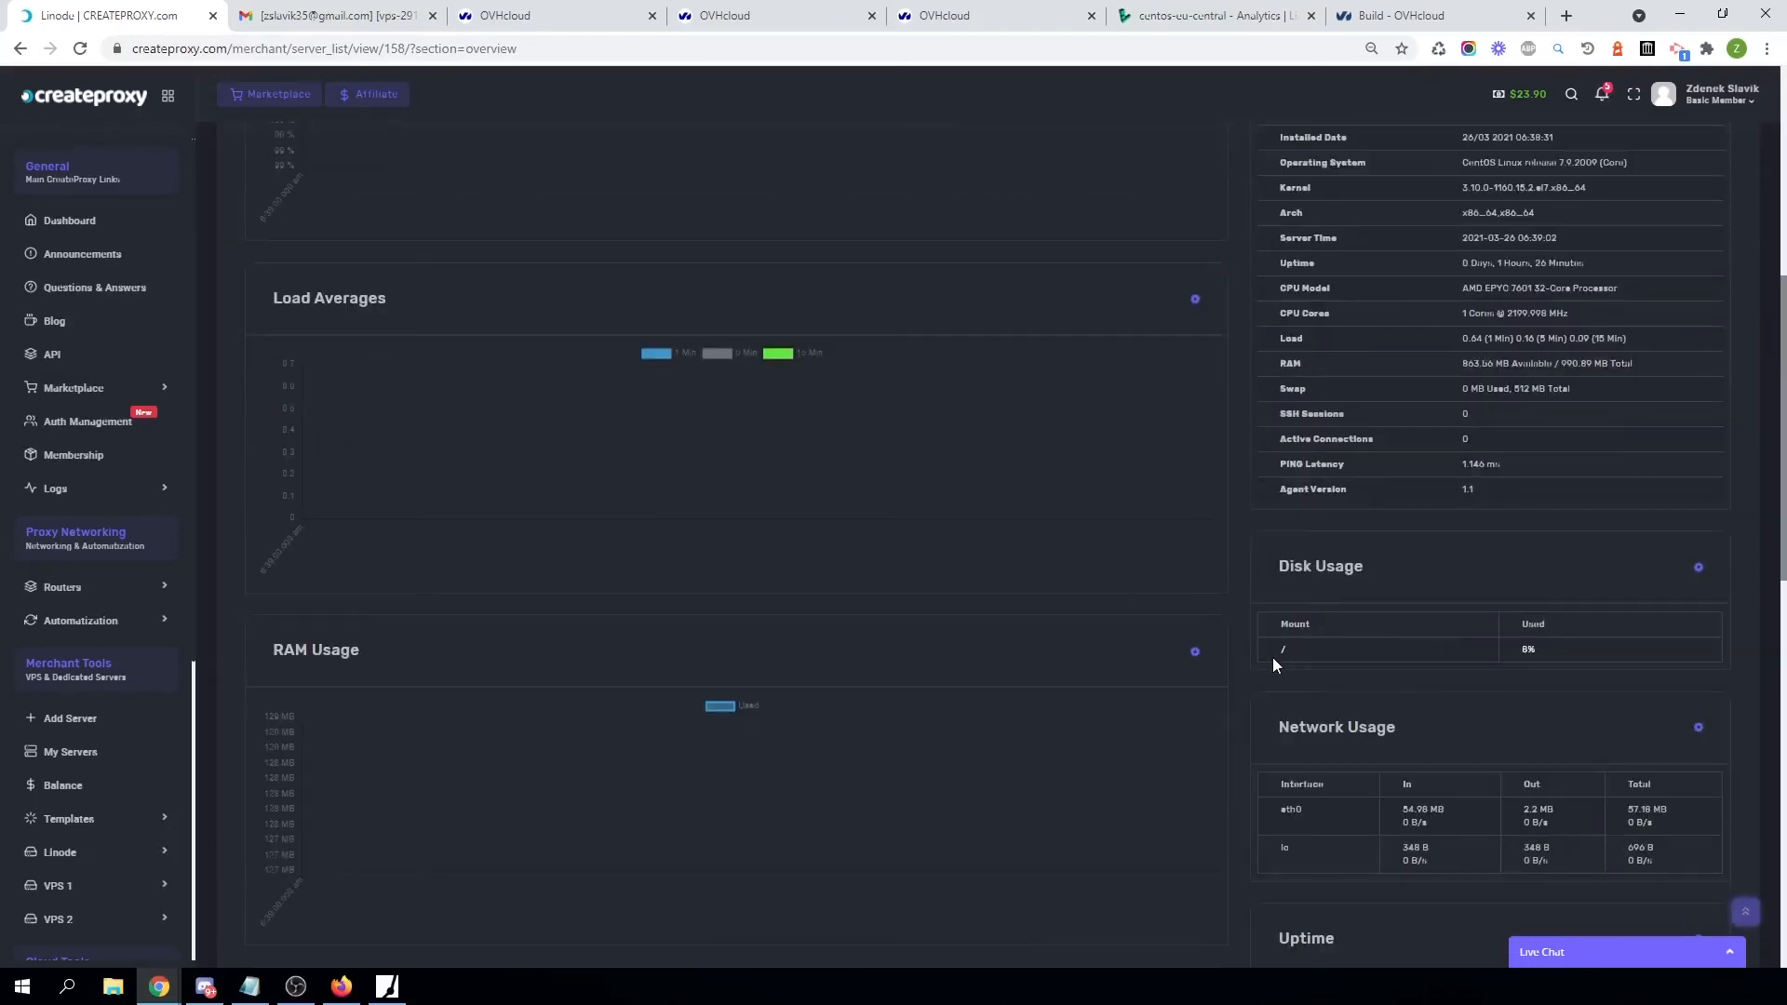
scroll(1219, 700, up, 6)
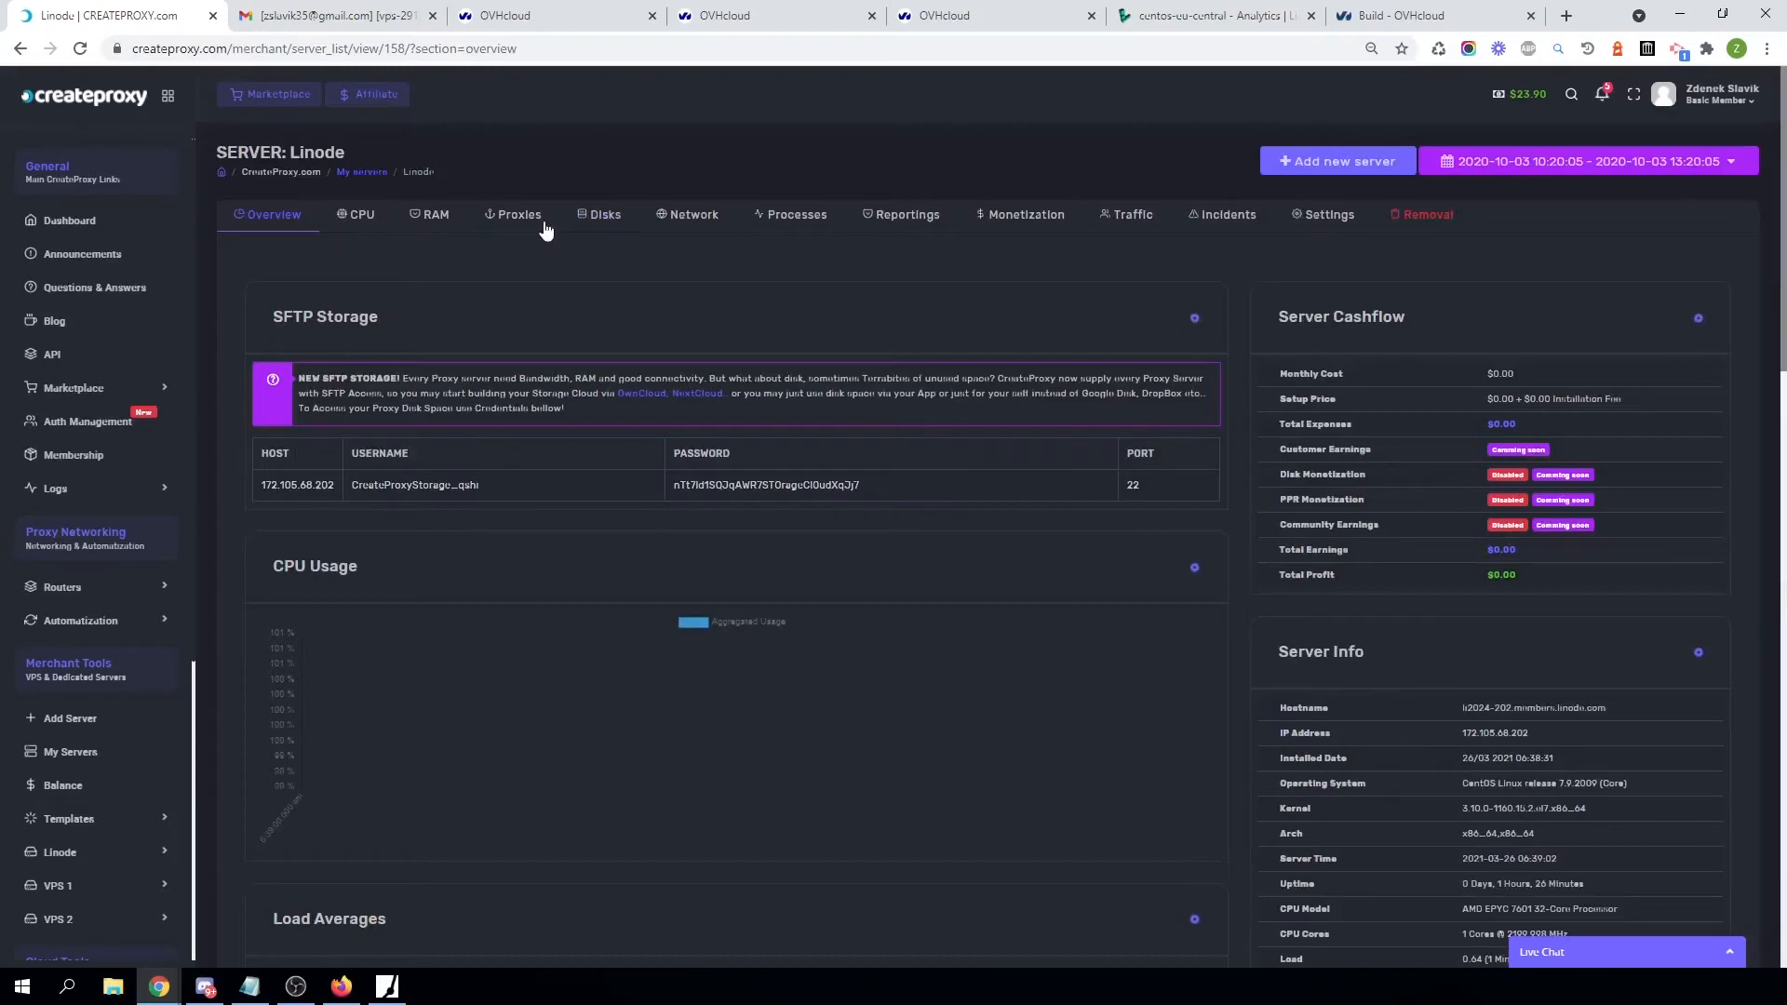
click(516, 215)
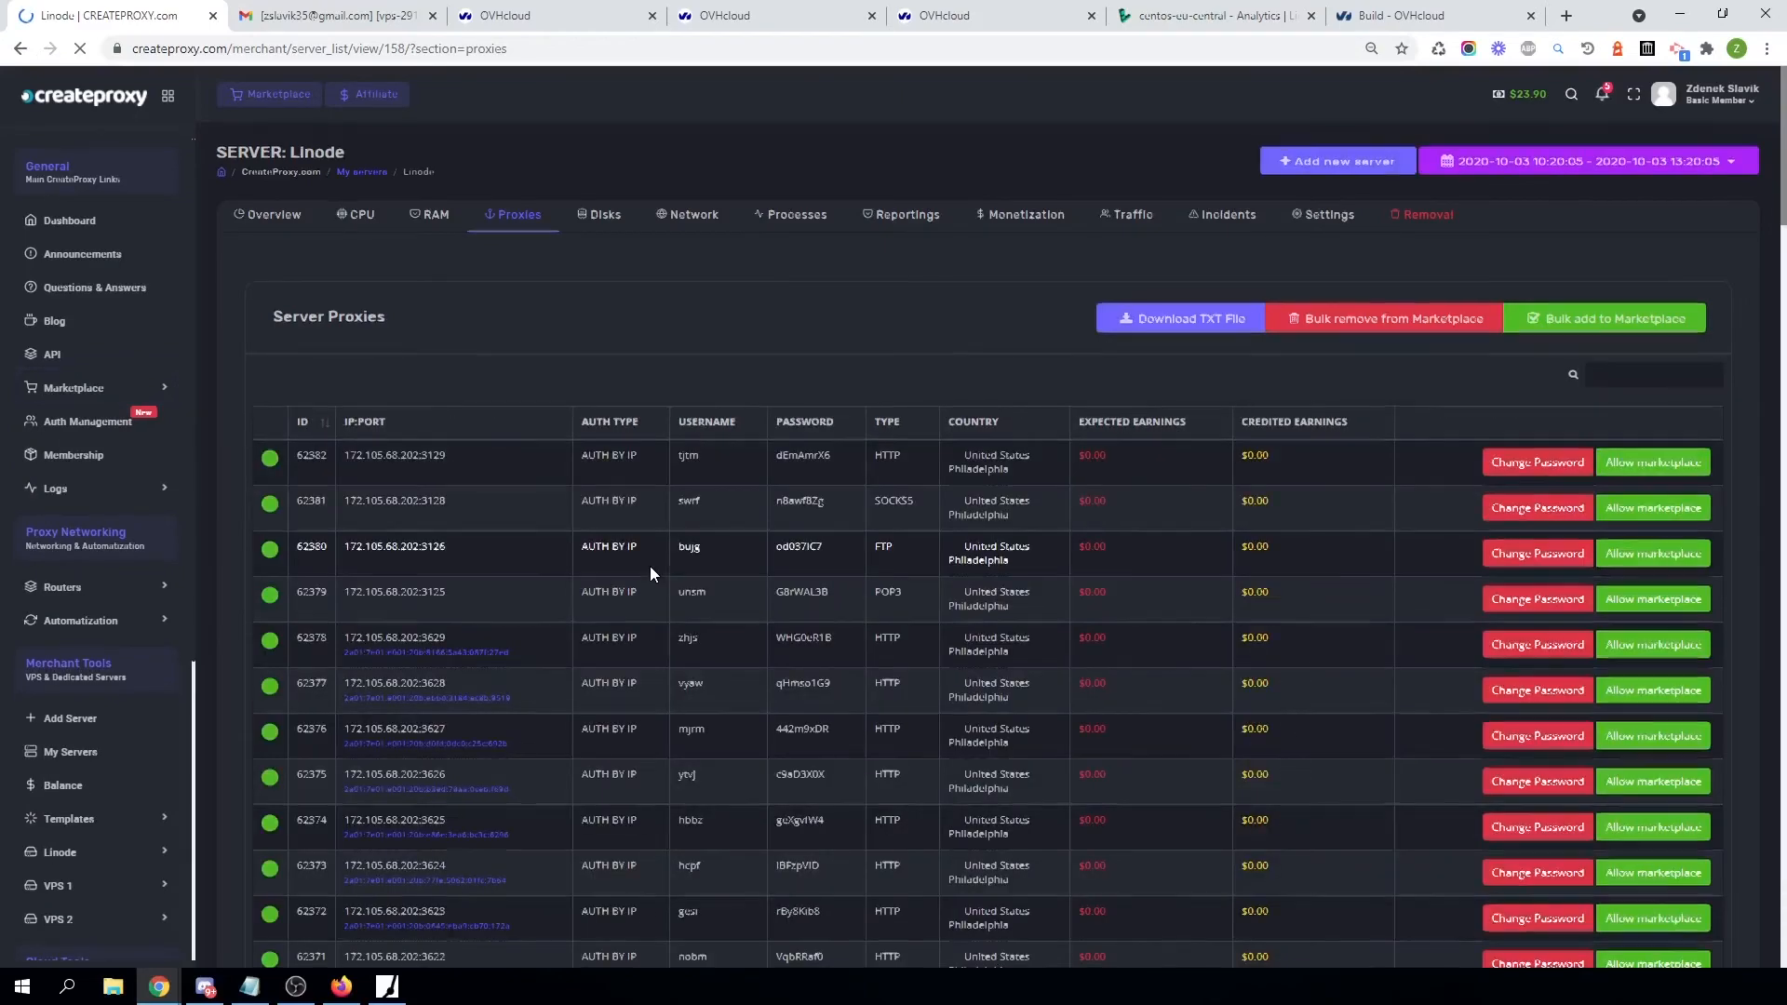
scroll(650, 566, down, 1)
scroll(650, 566, down, 20)
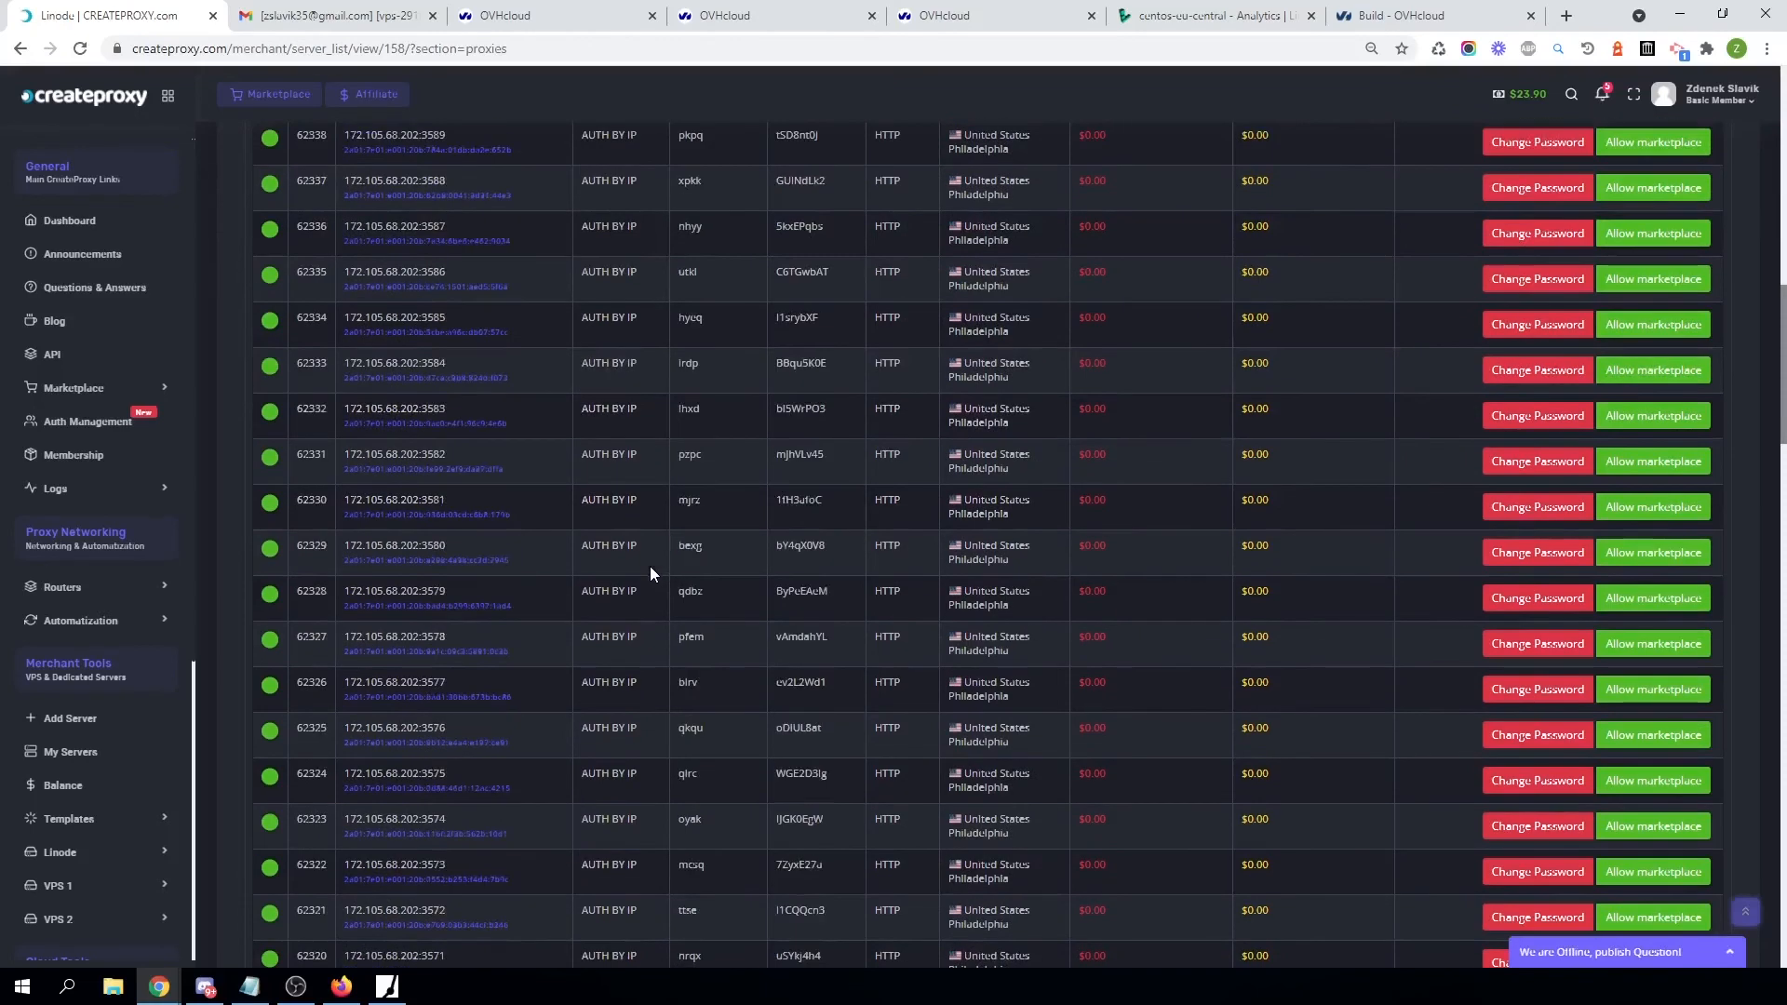
scroll(650, 566, up, 20)
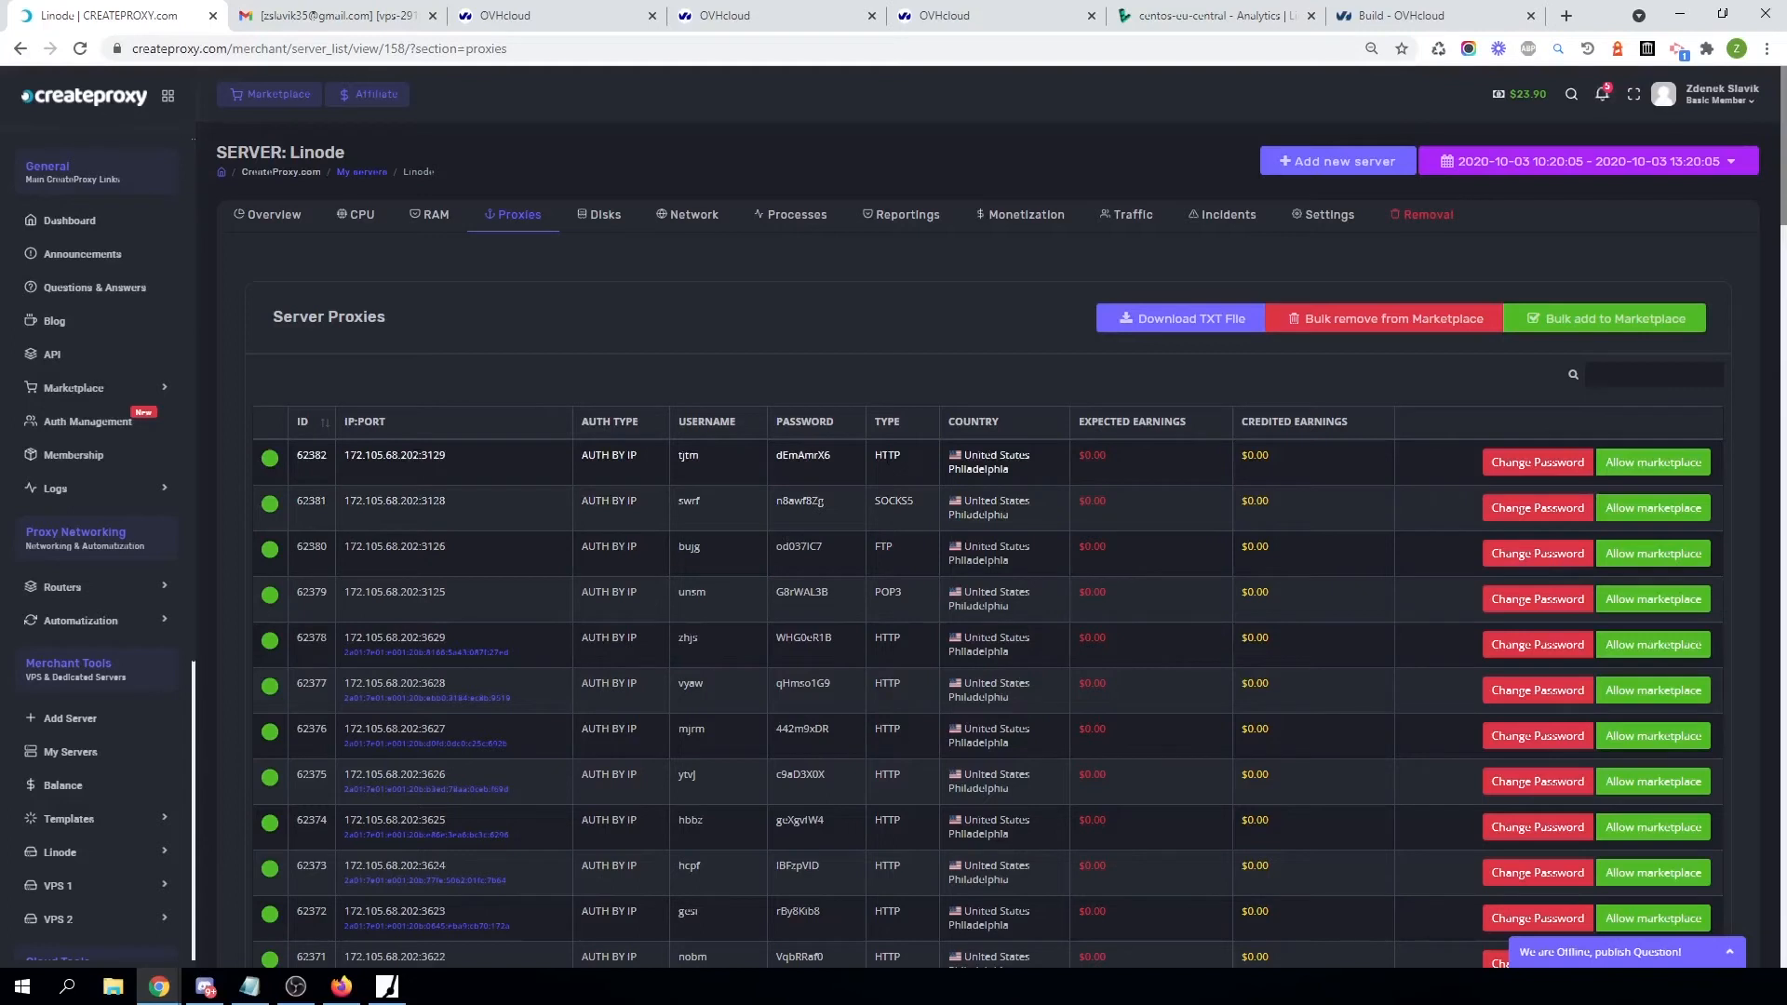
double_click(893, 501)
double_click(883, 546)
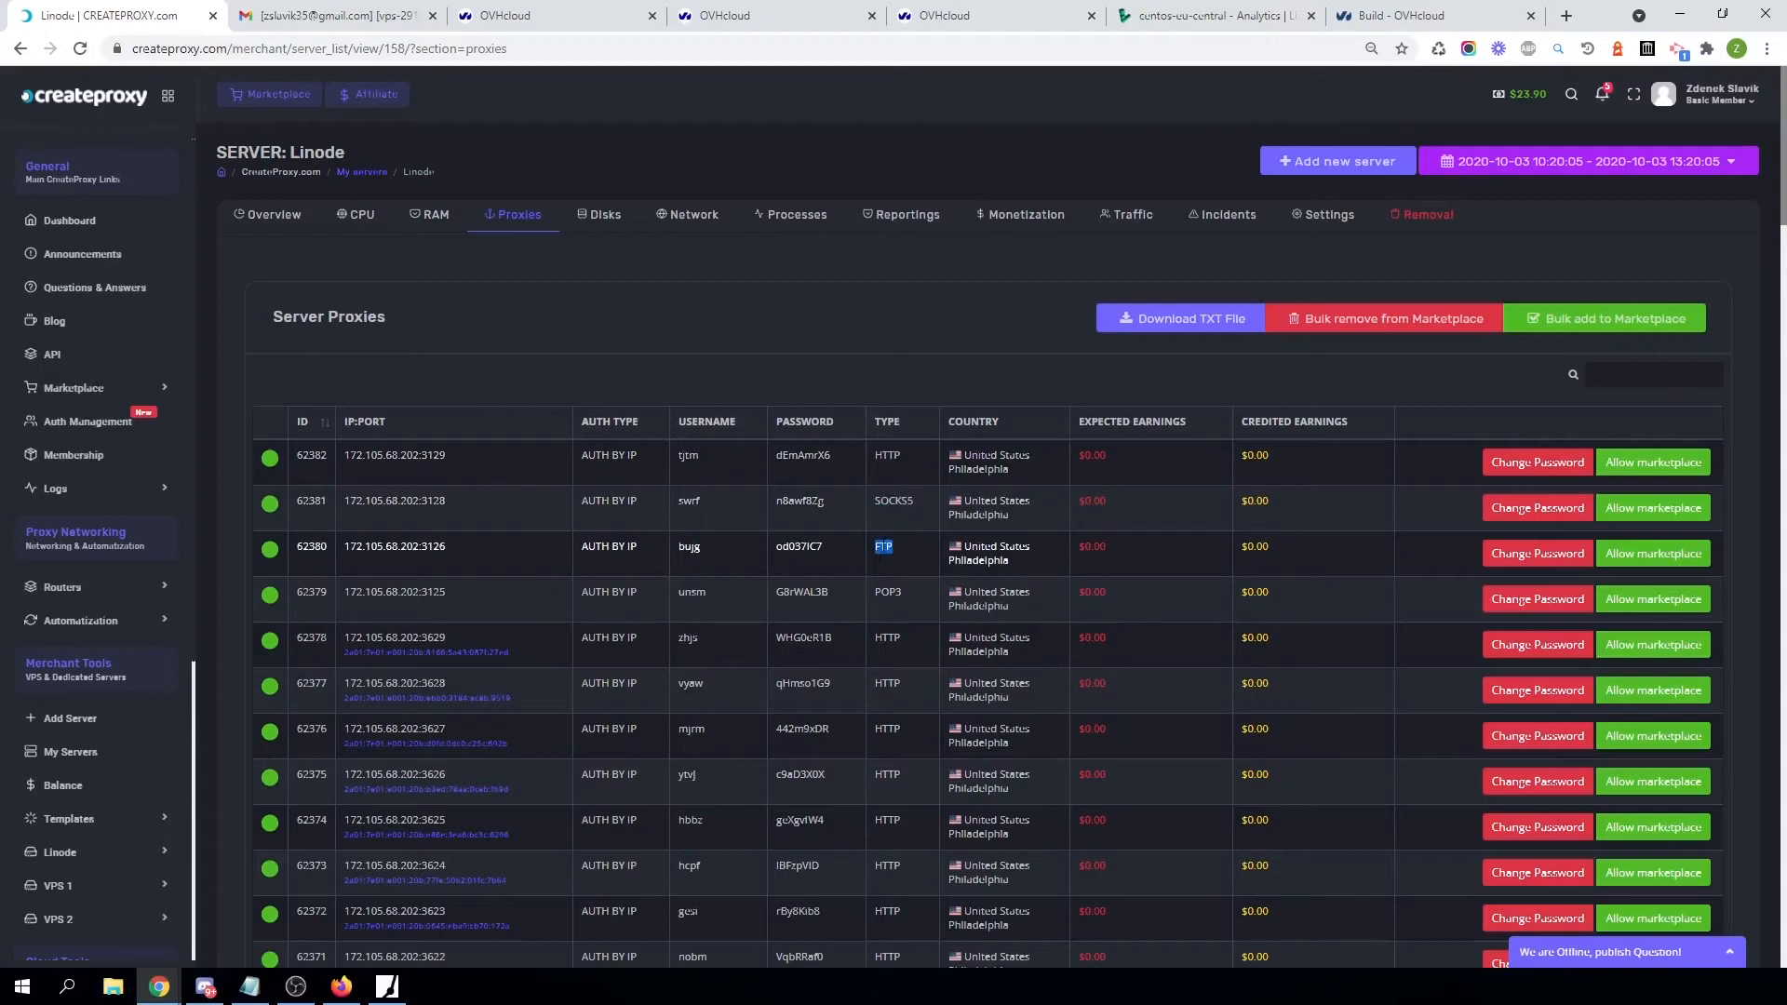
double_click(889, 596)
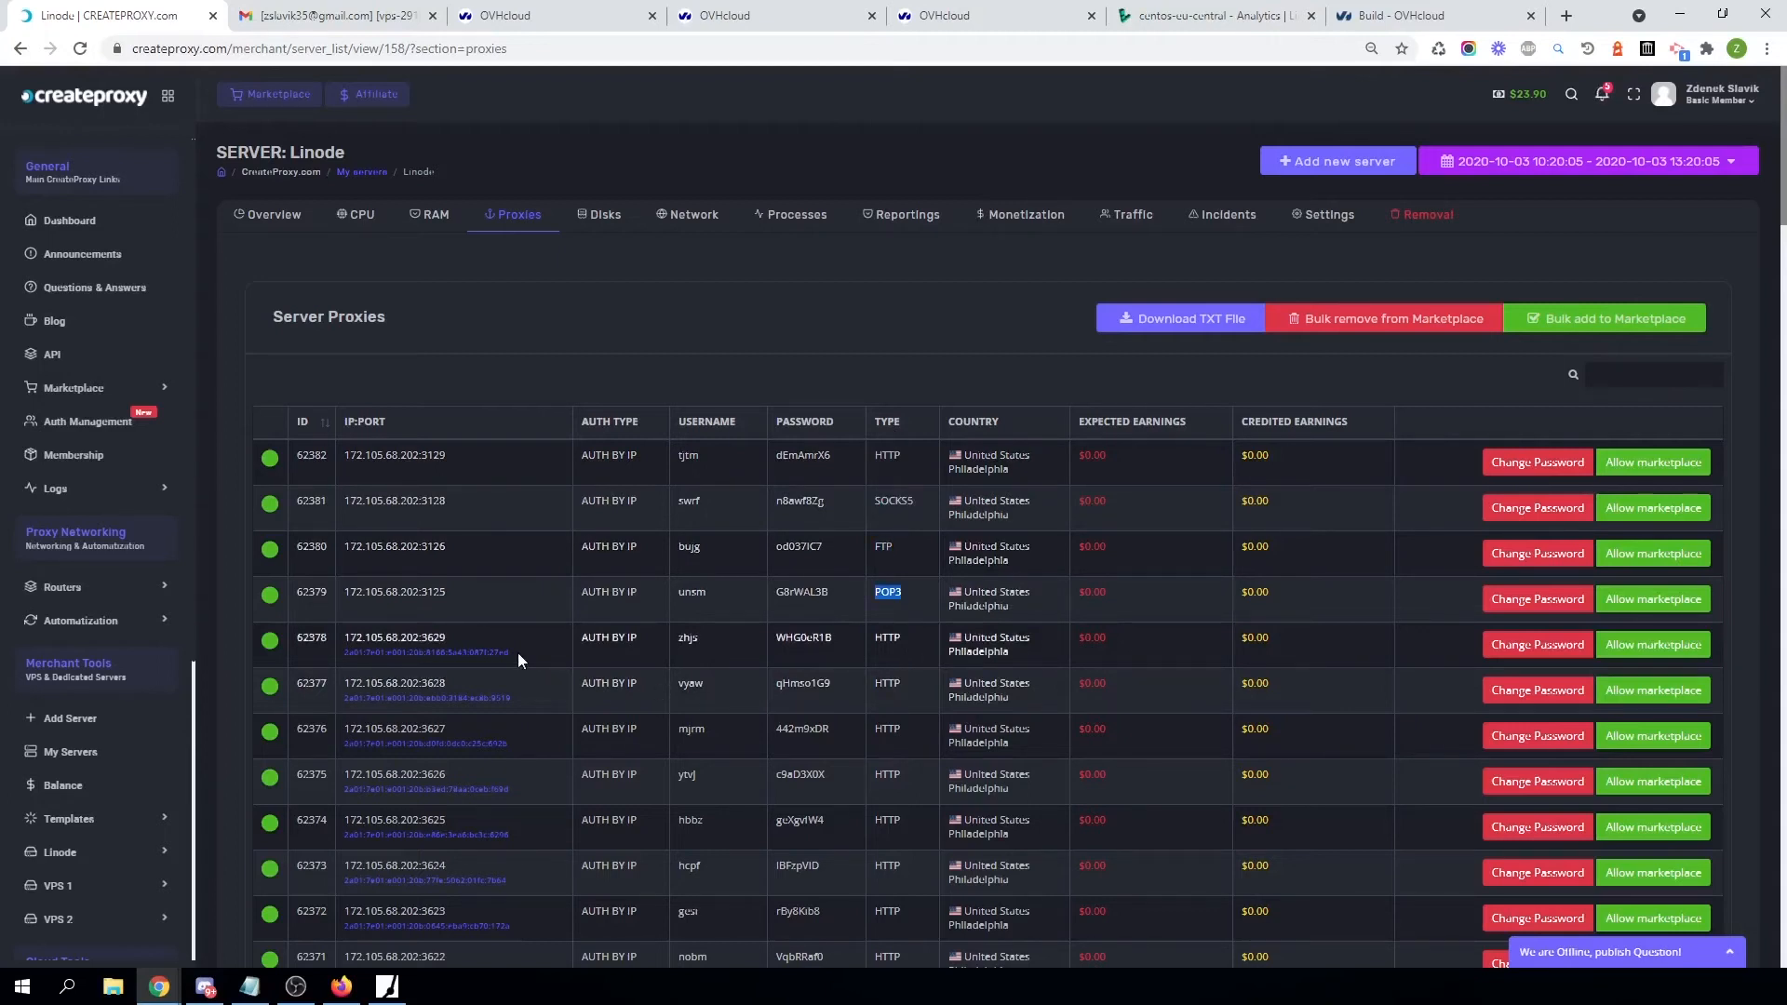
scroll(824, 673, down, 10)
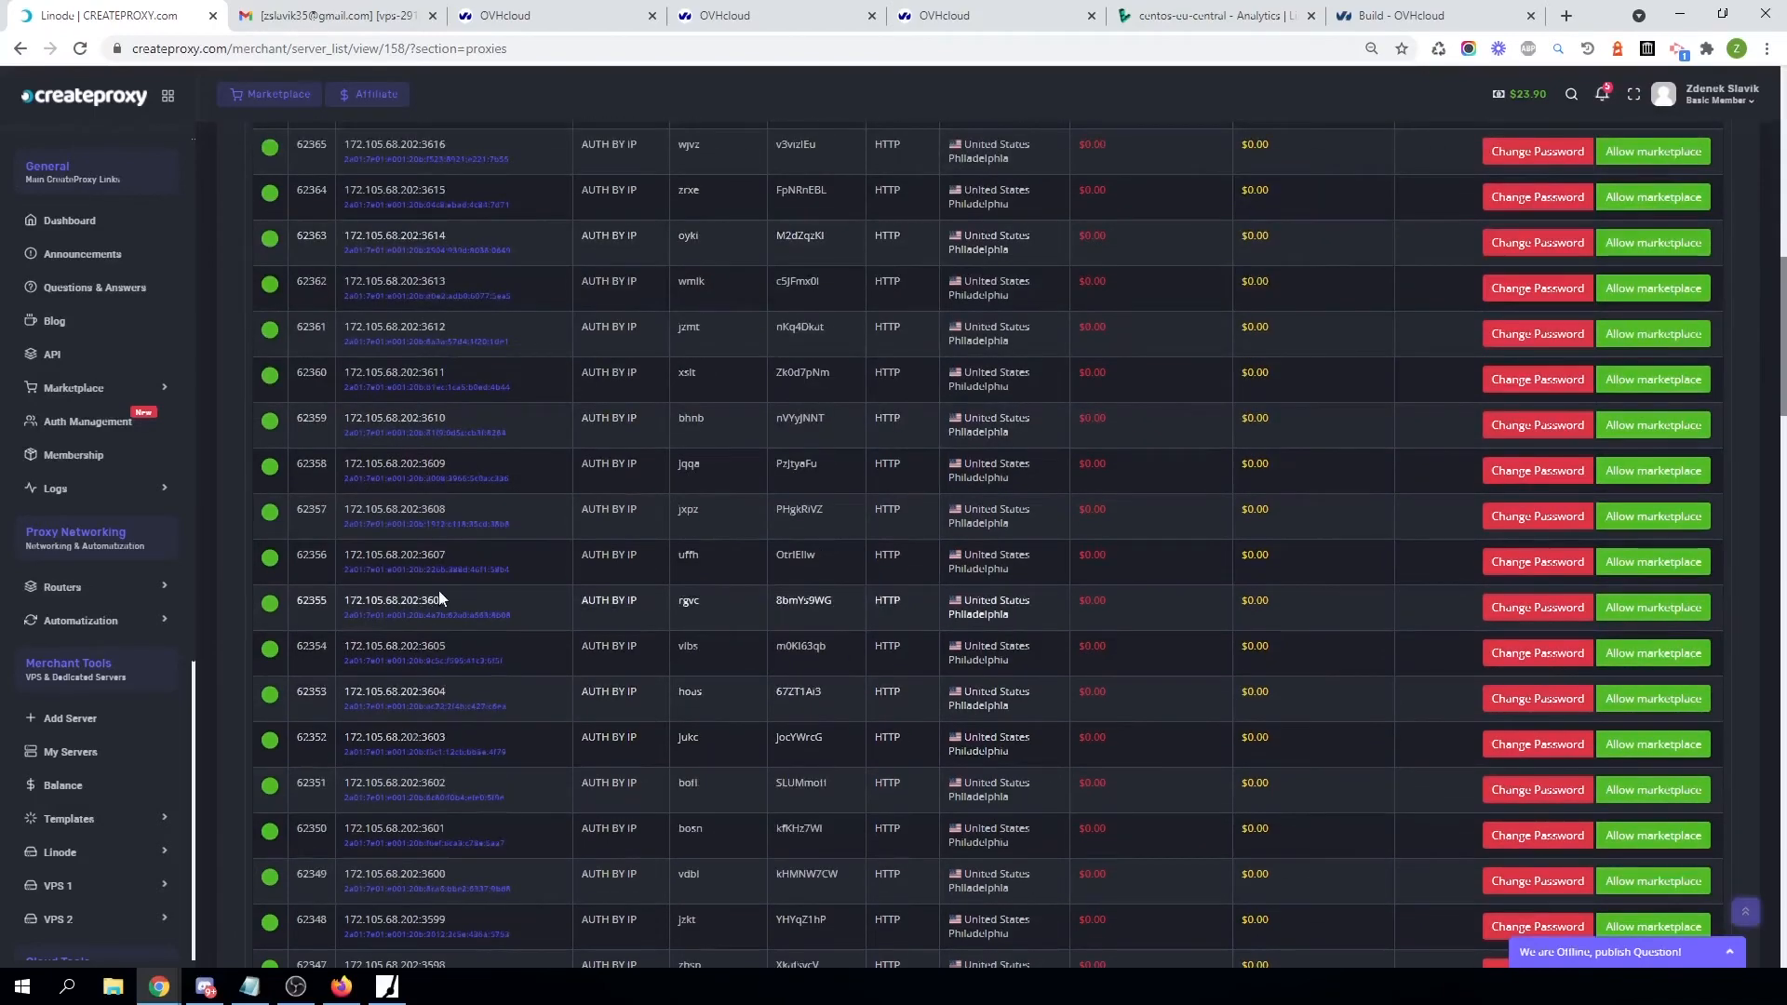
scroll(492, 540, up, 10)
scroll(452, 672, down, 10)
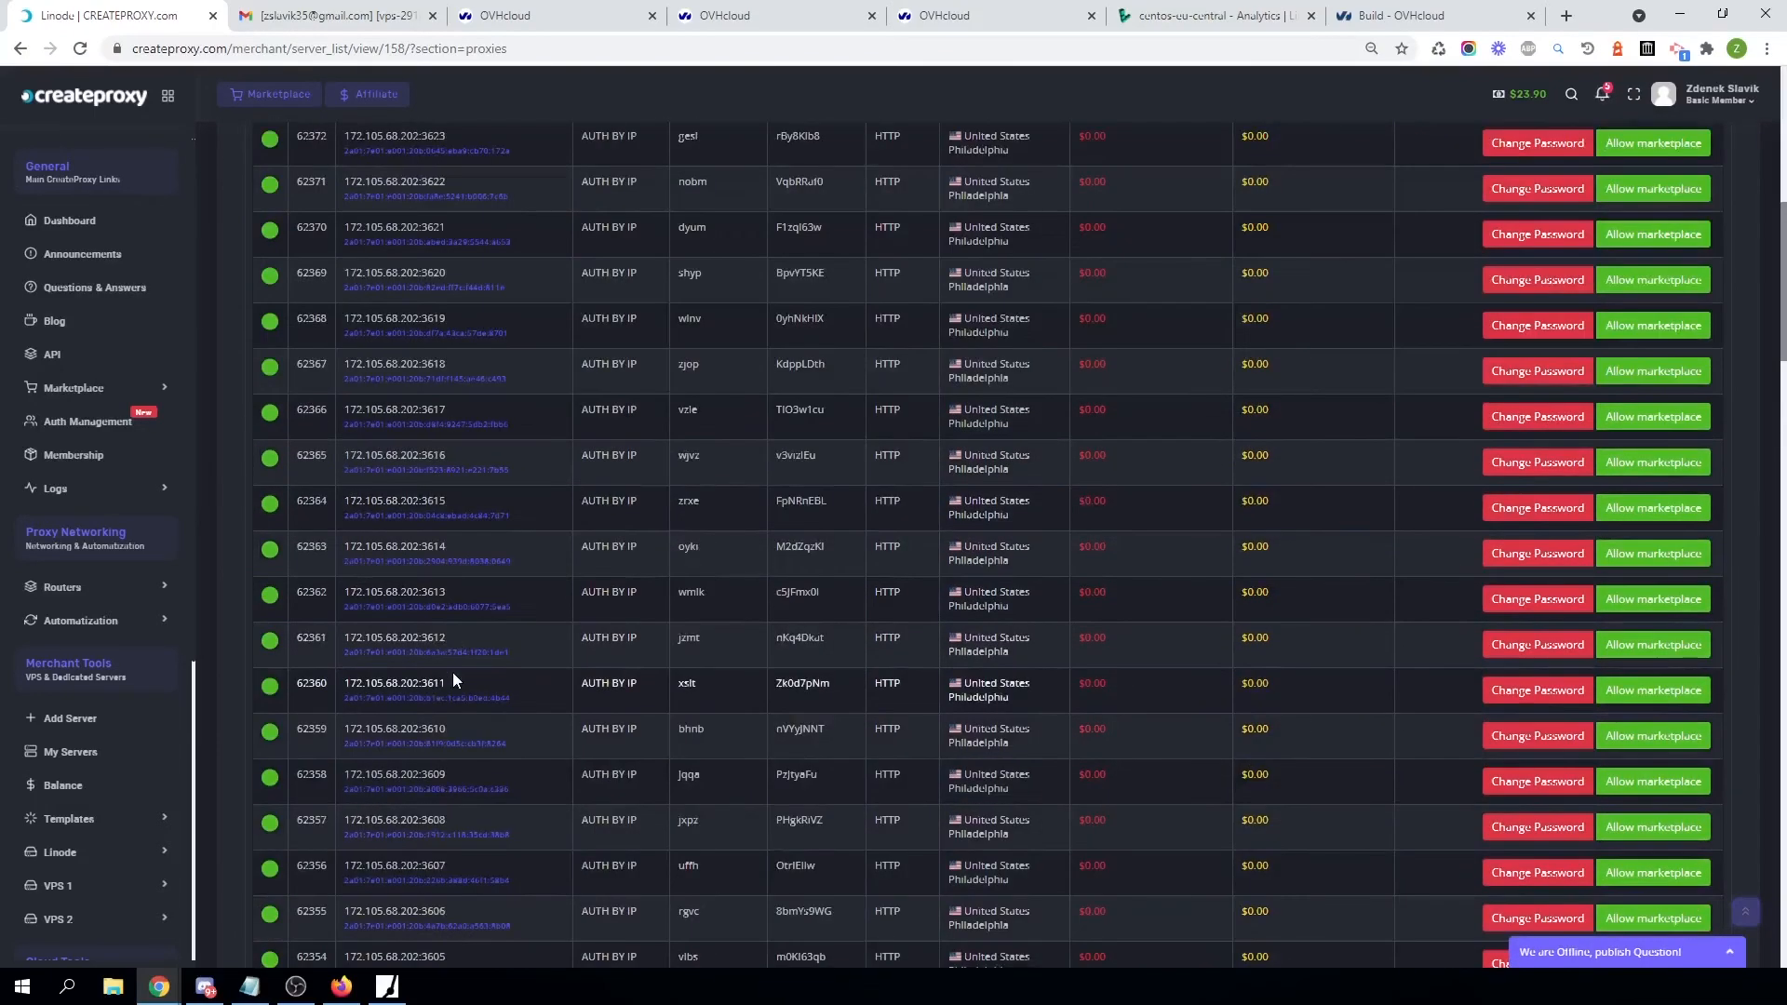
scroll(452, 671, down, 4)
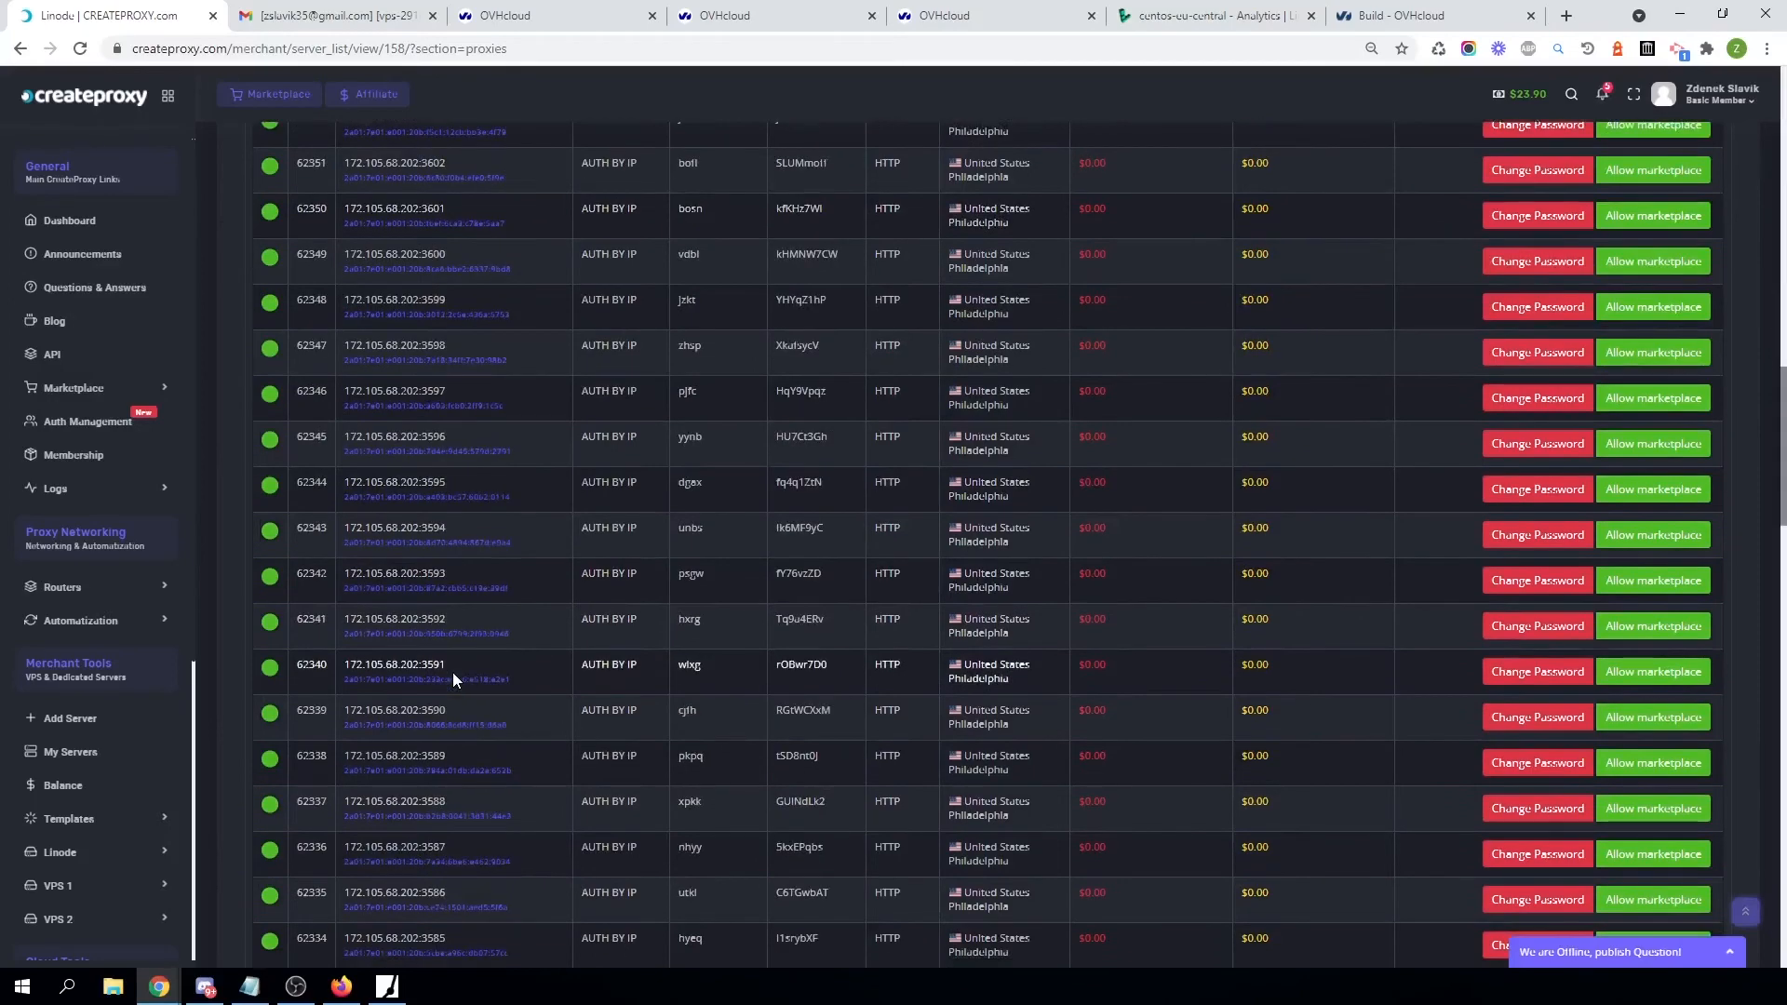
scroll(690, 730, down, 10)
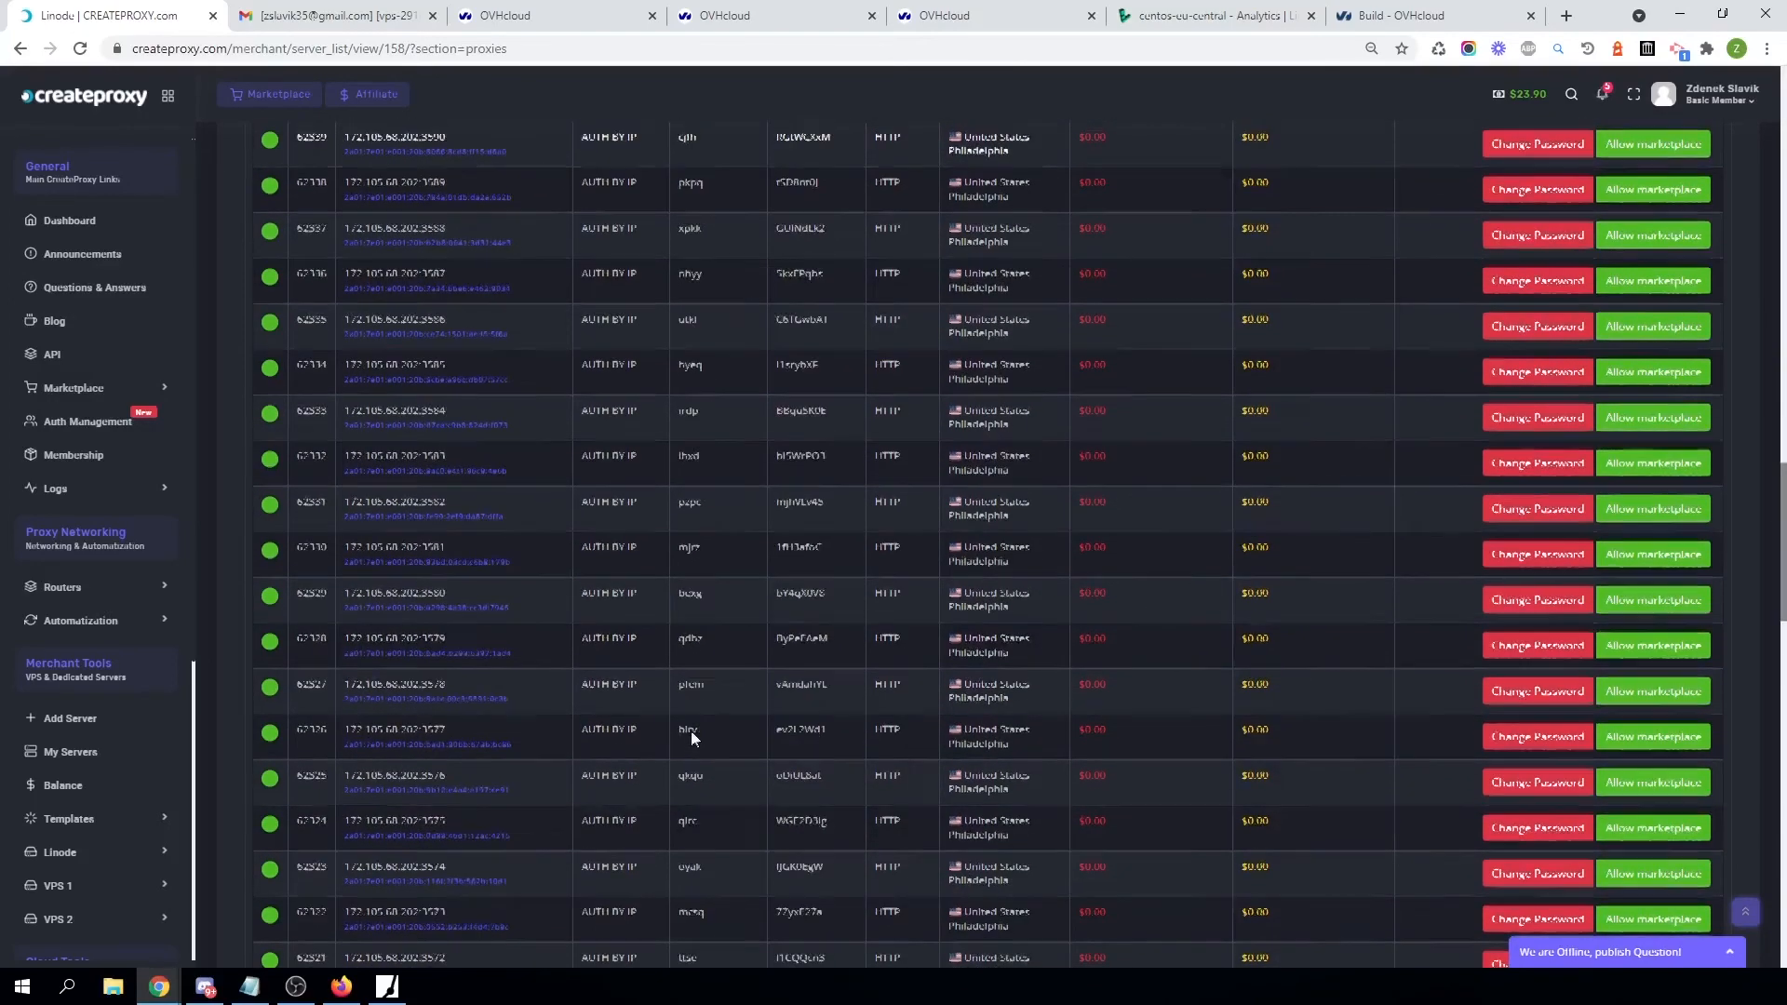
scroll(690, 729, down, 3)
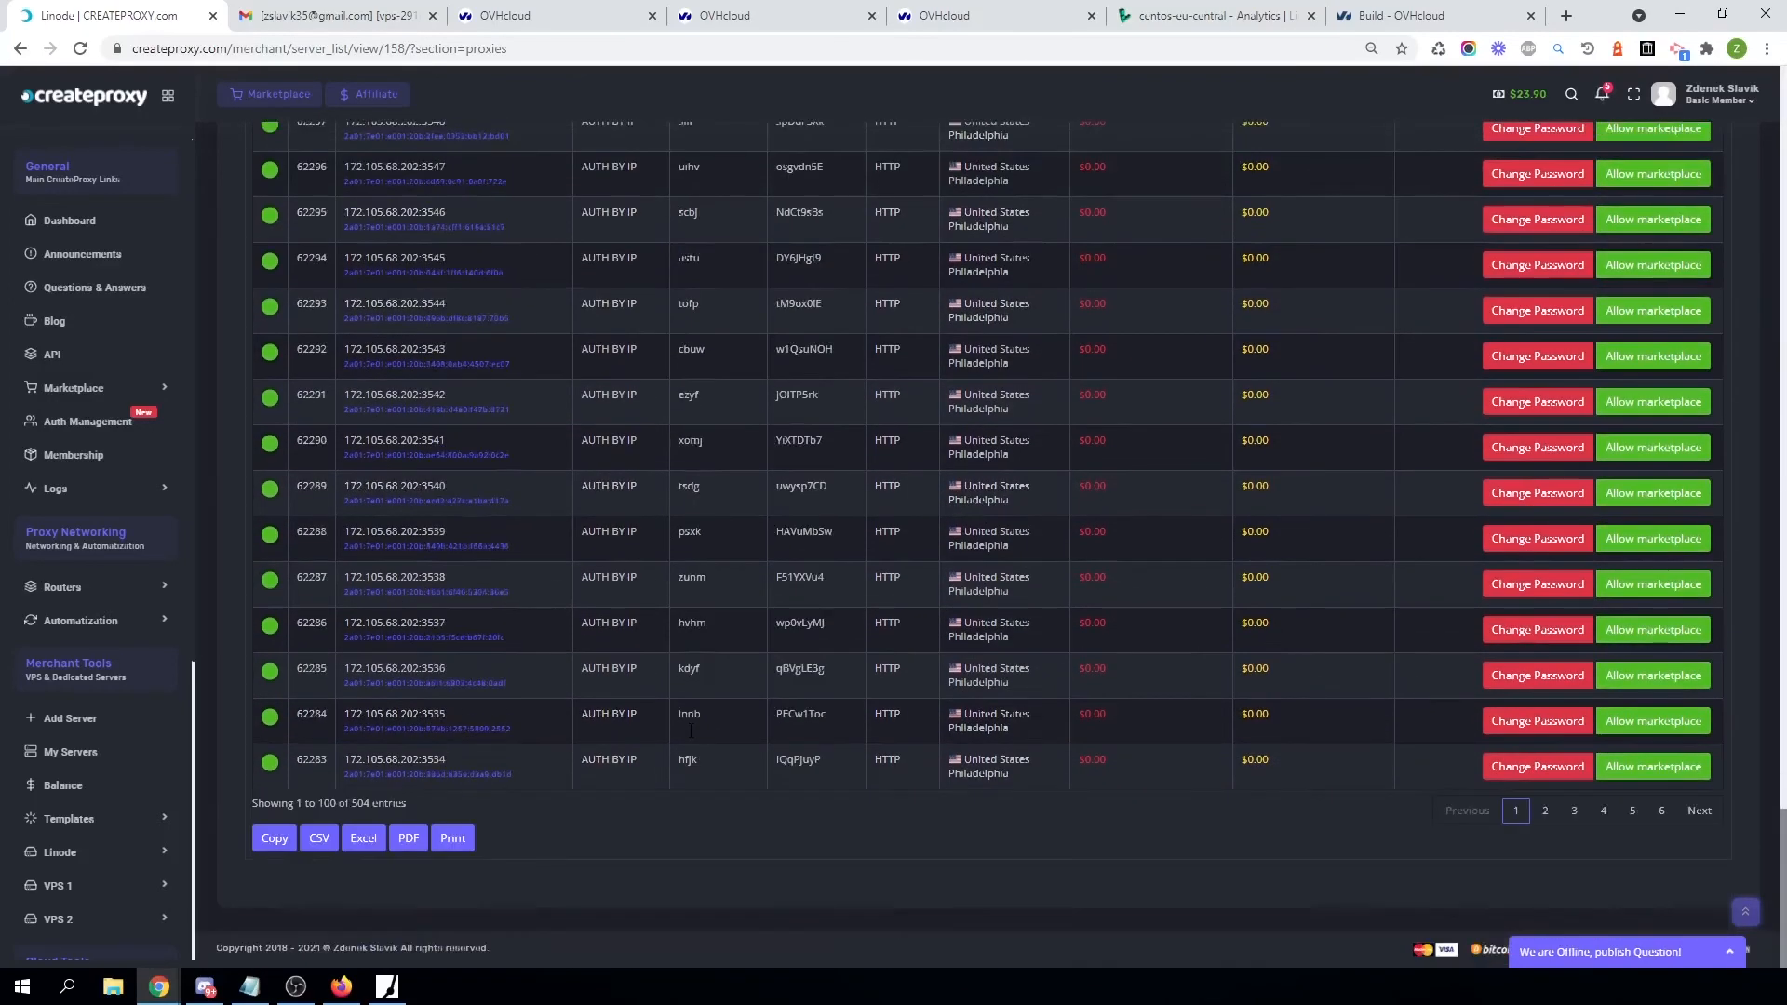
scroll(691, 768, up, 20)
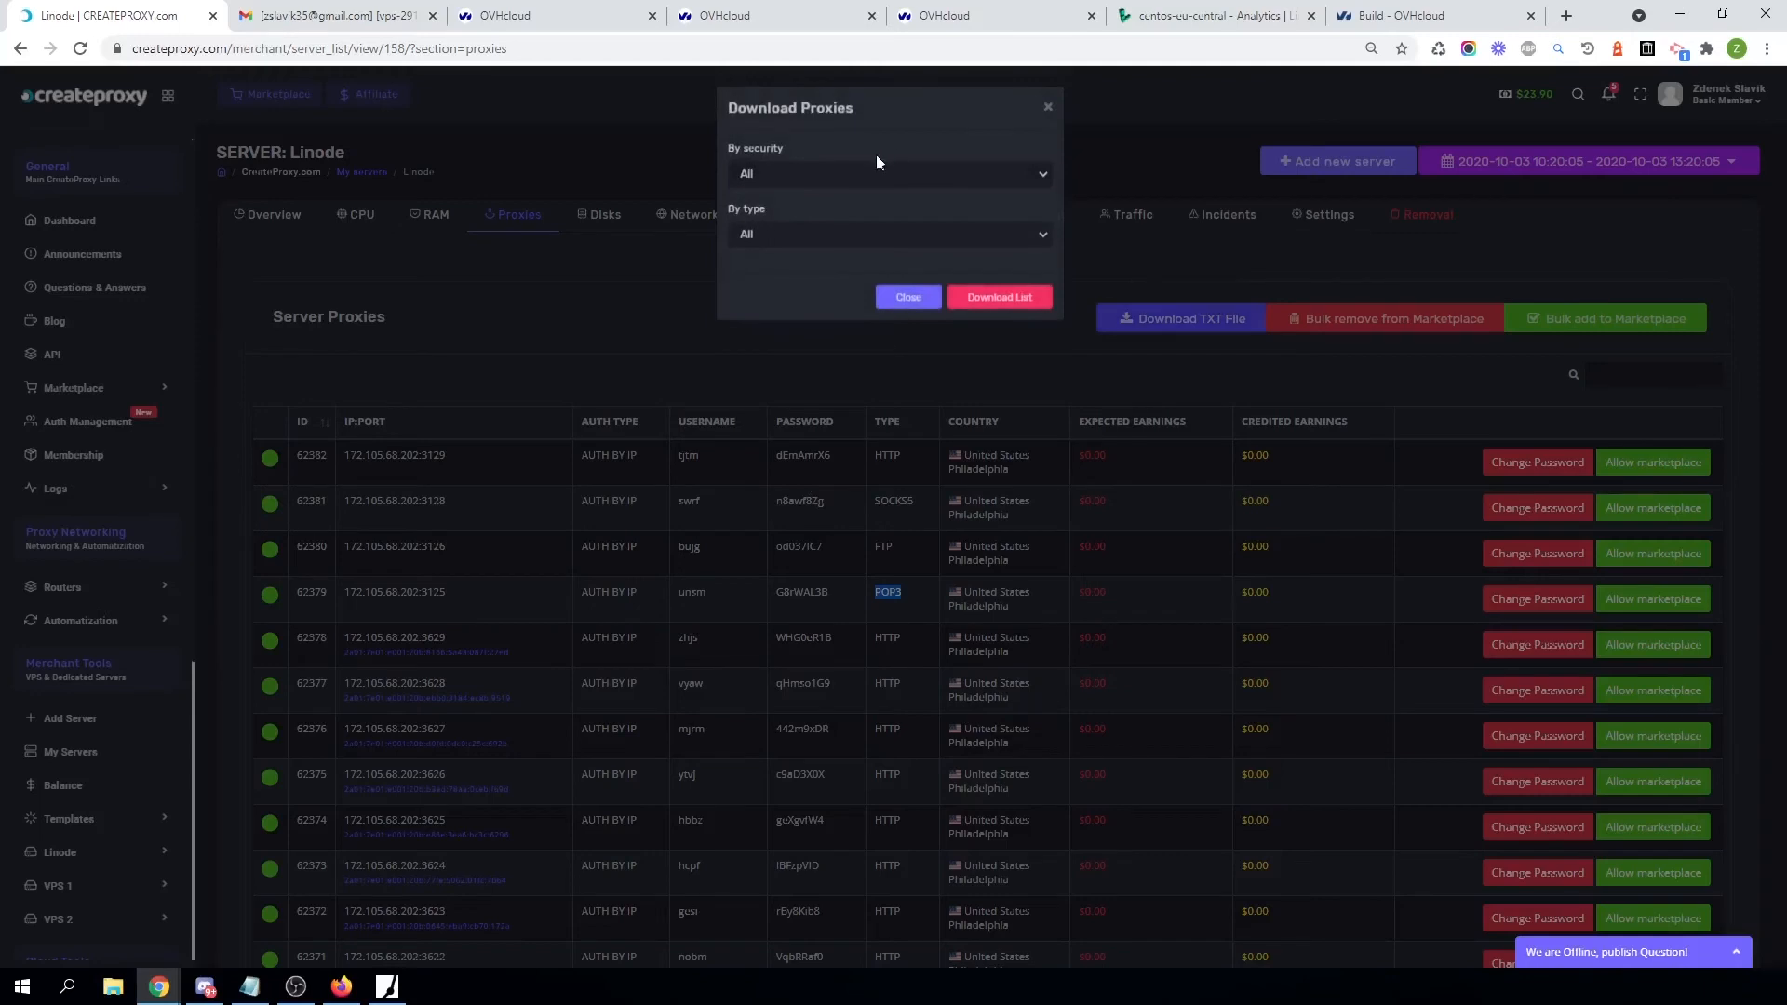
Download the login-secured HTTP IPv4 proxy list as a TXT file.
click(851, 176)
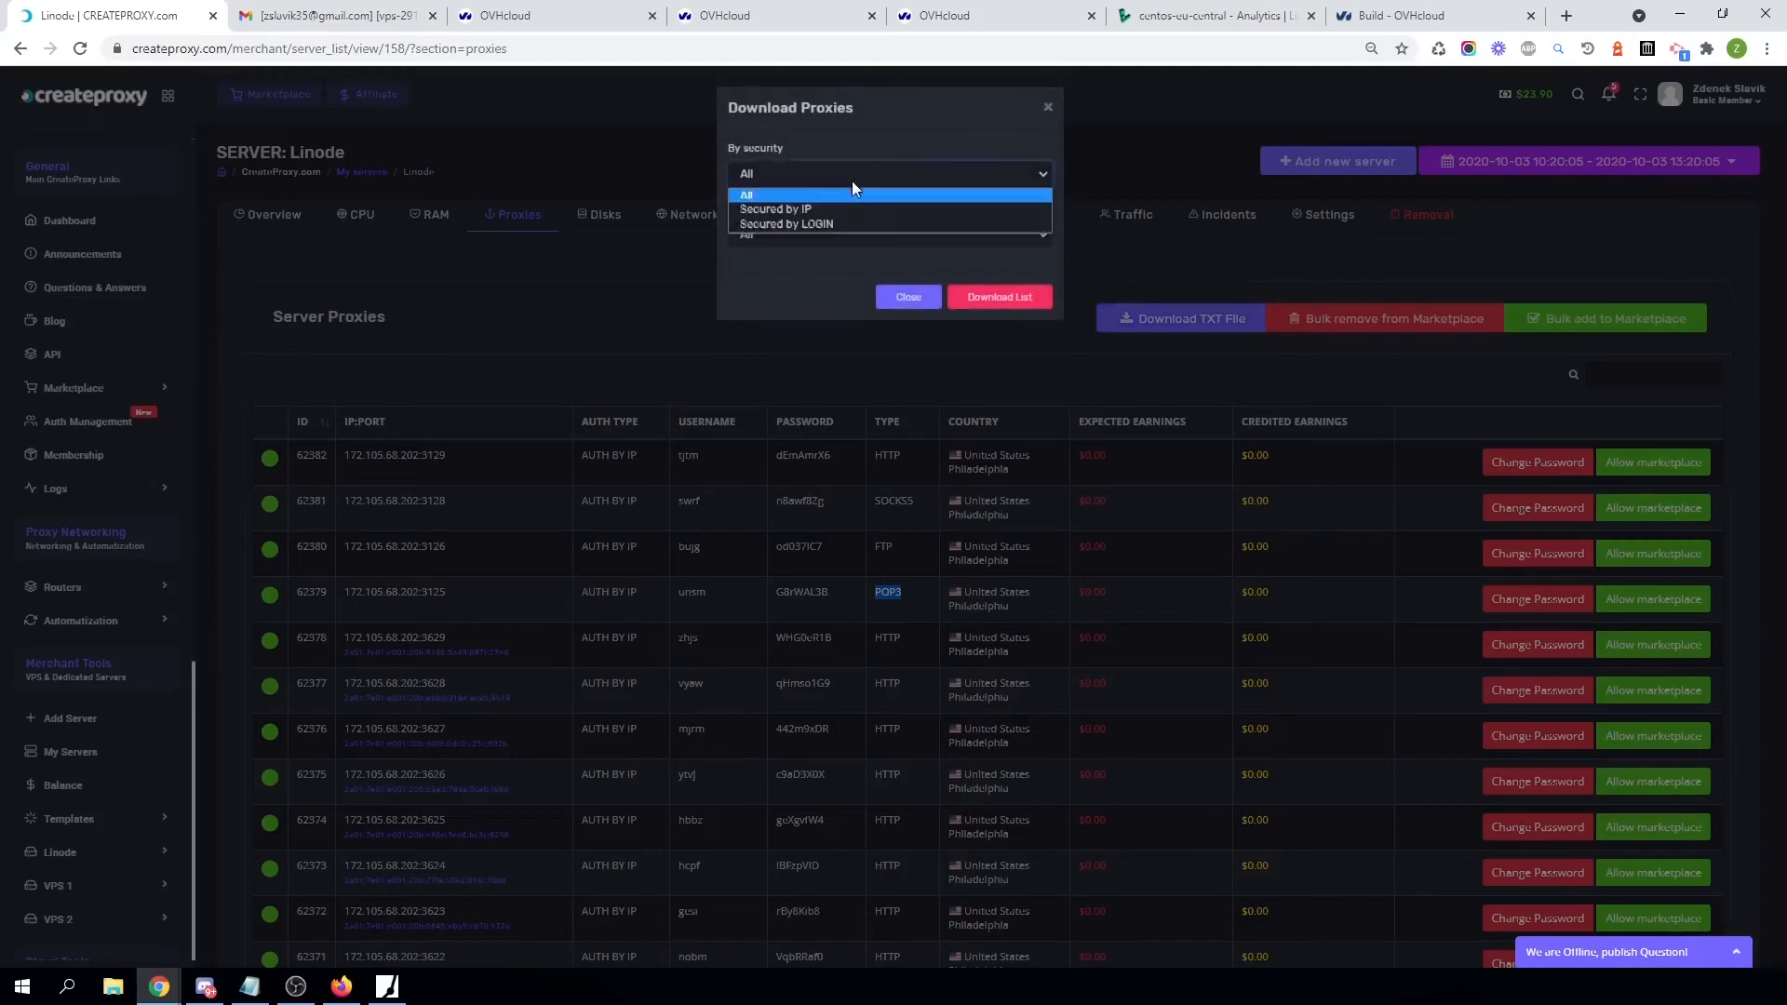
click(819, 224)
click(813, 234)
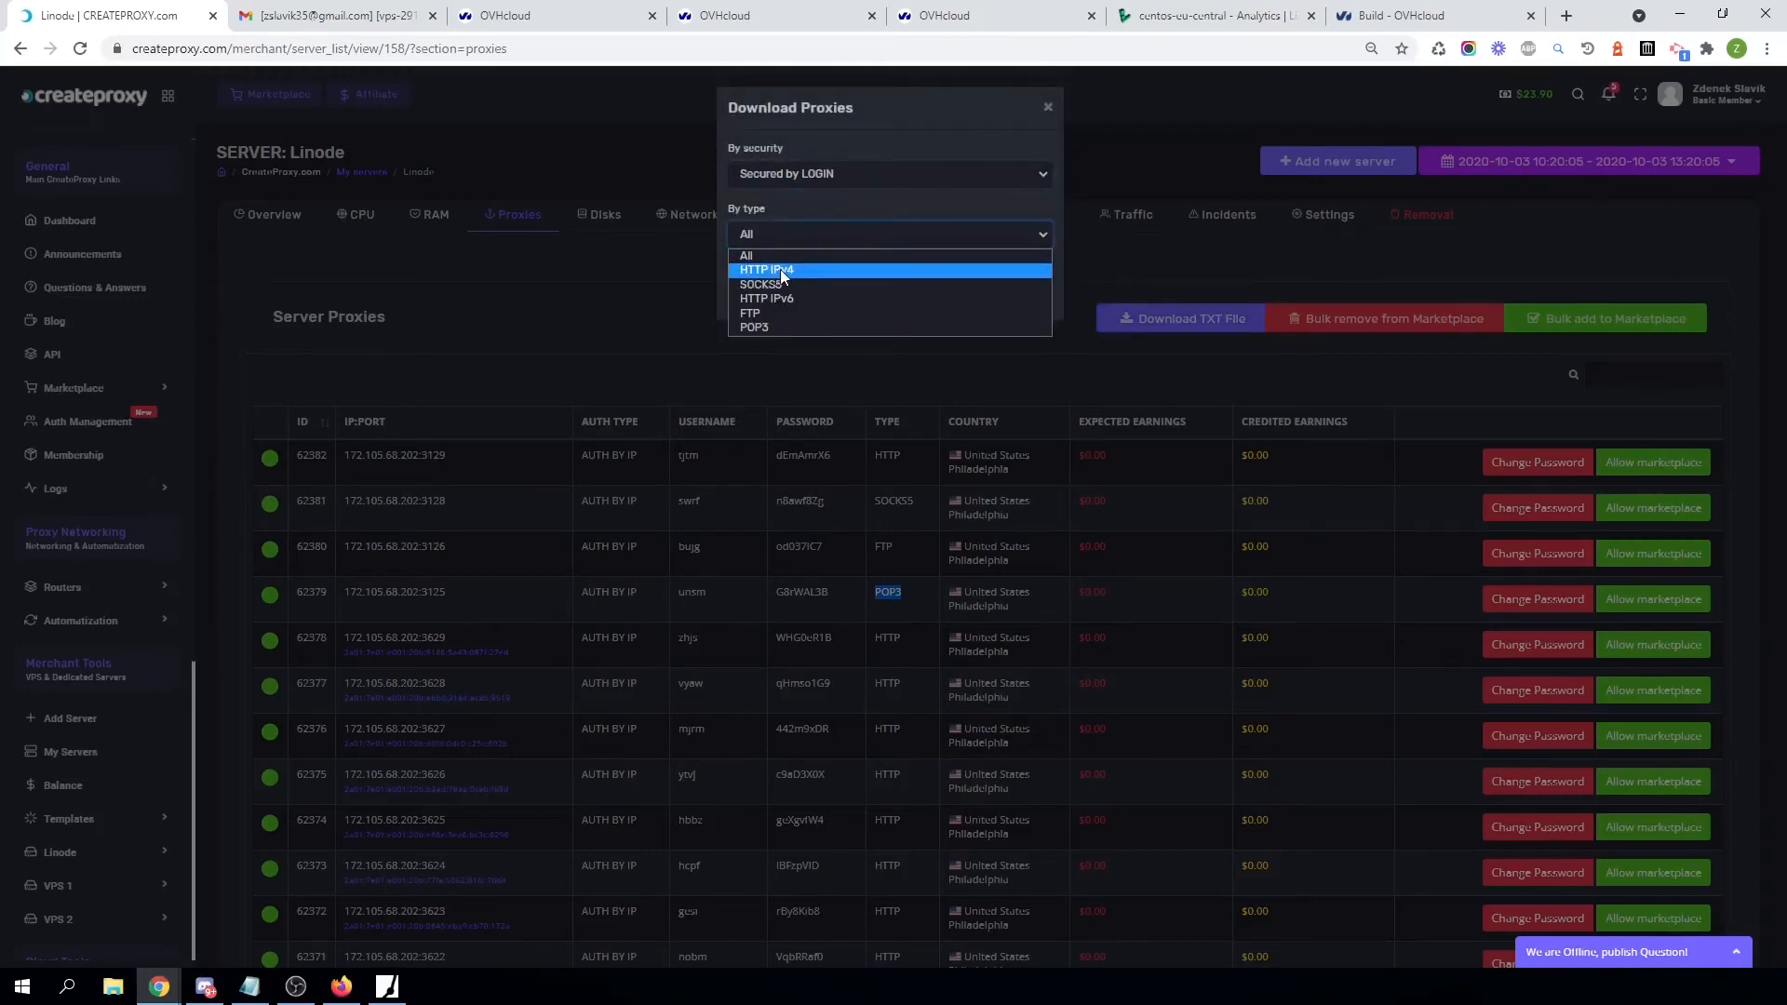
click(778, 270)
click(998, 302)
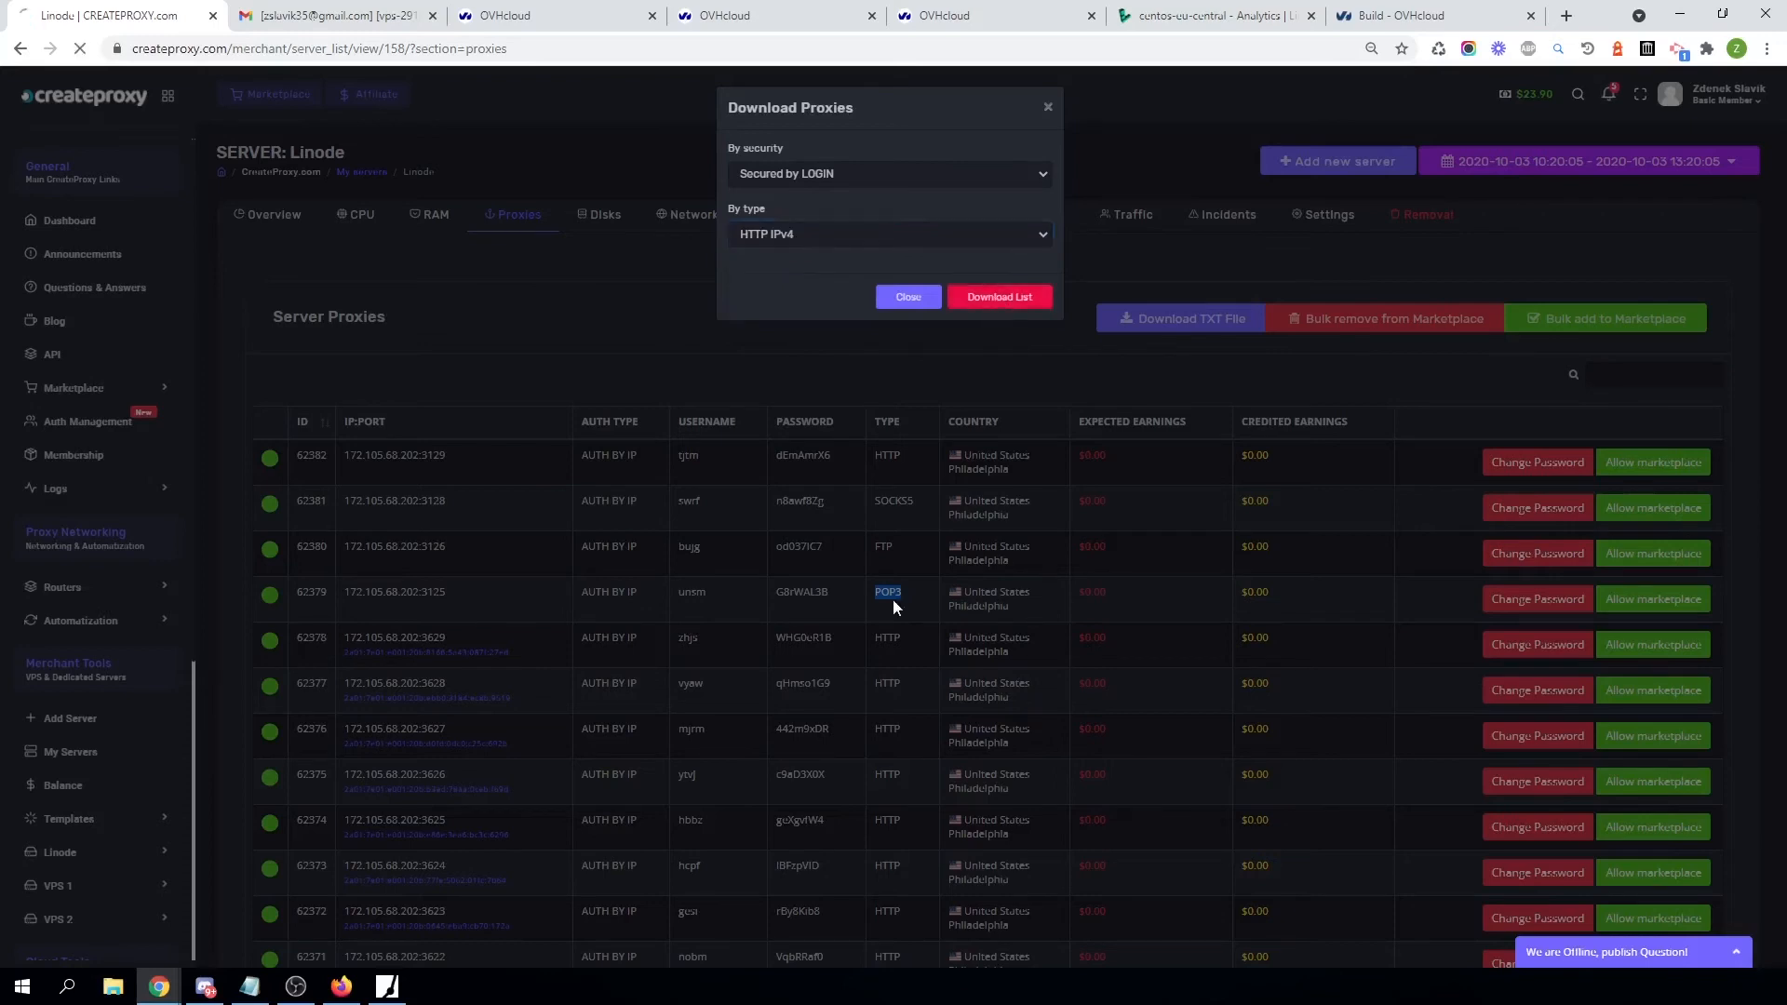
Open the downloaded file in Notepad, select its proxy line, and empty the tester's proxy list.
click(119, 943)
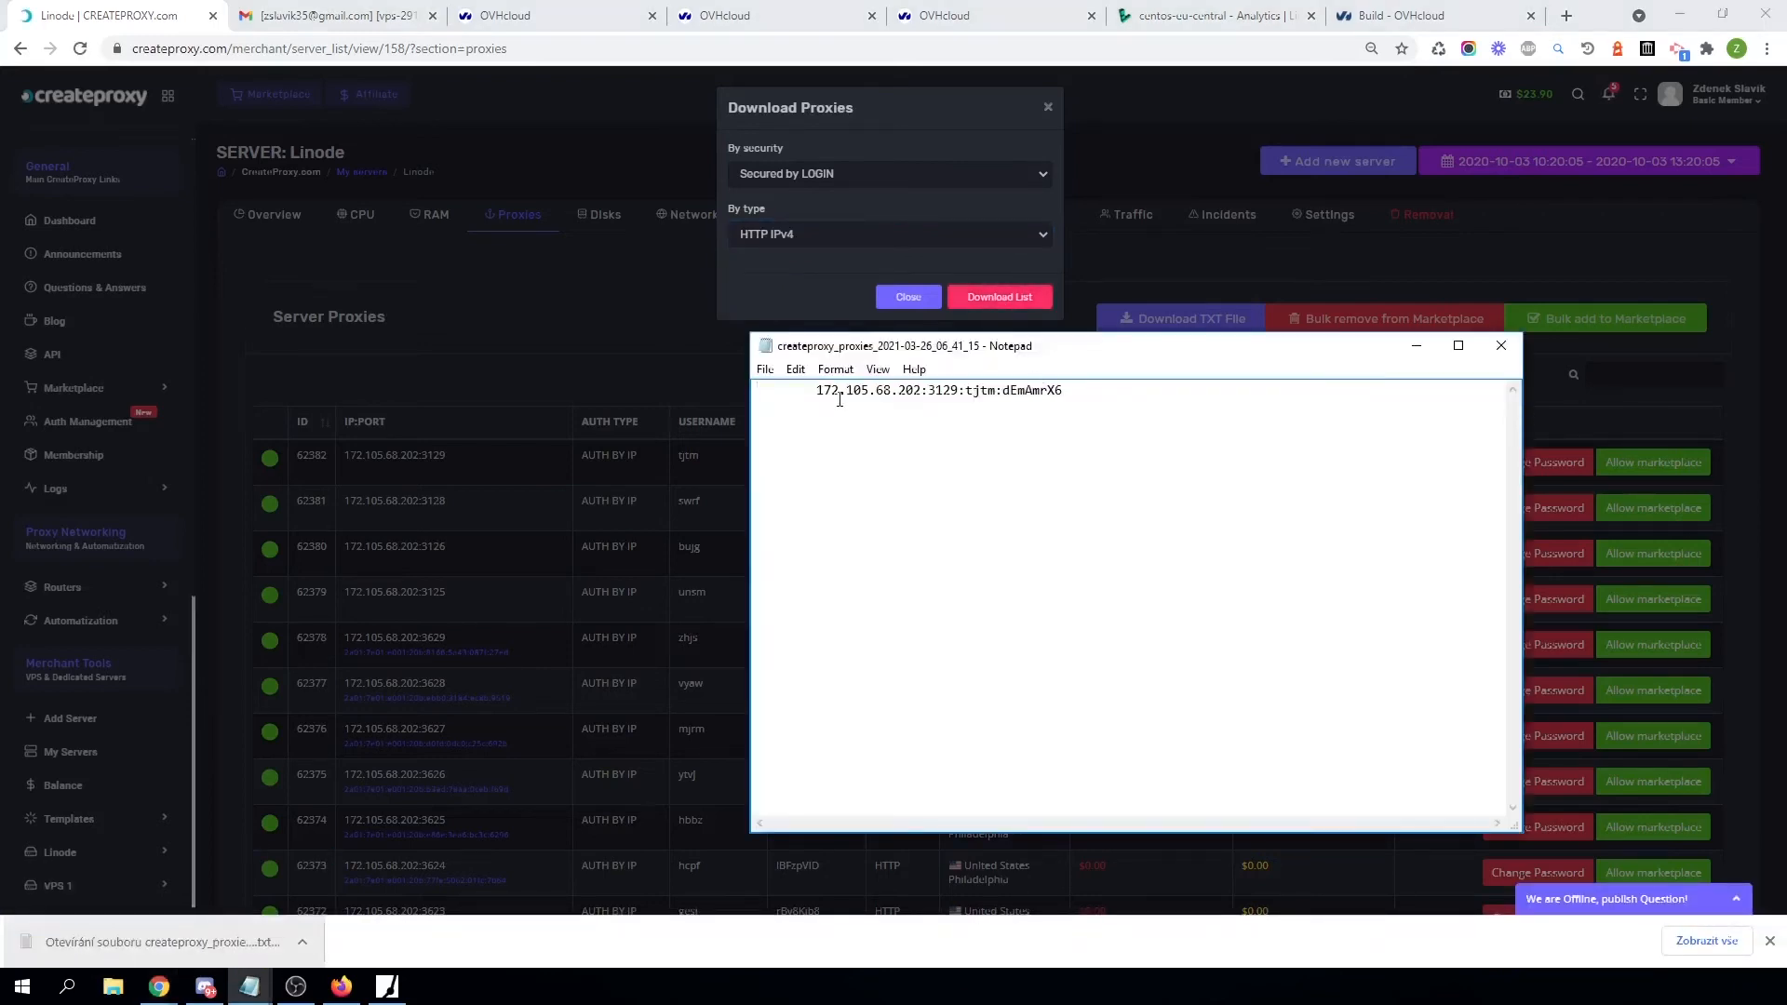
drag(1093, 398, 676, 398)
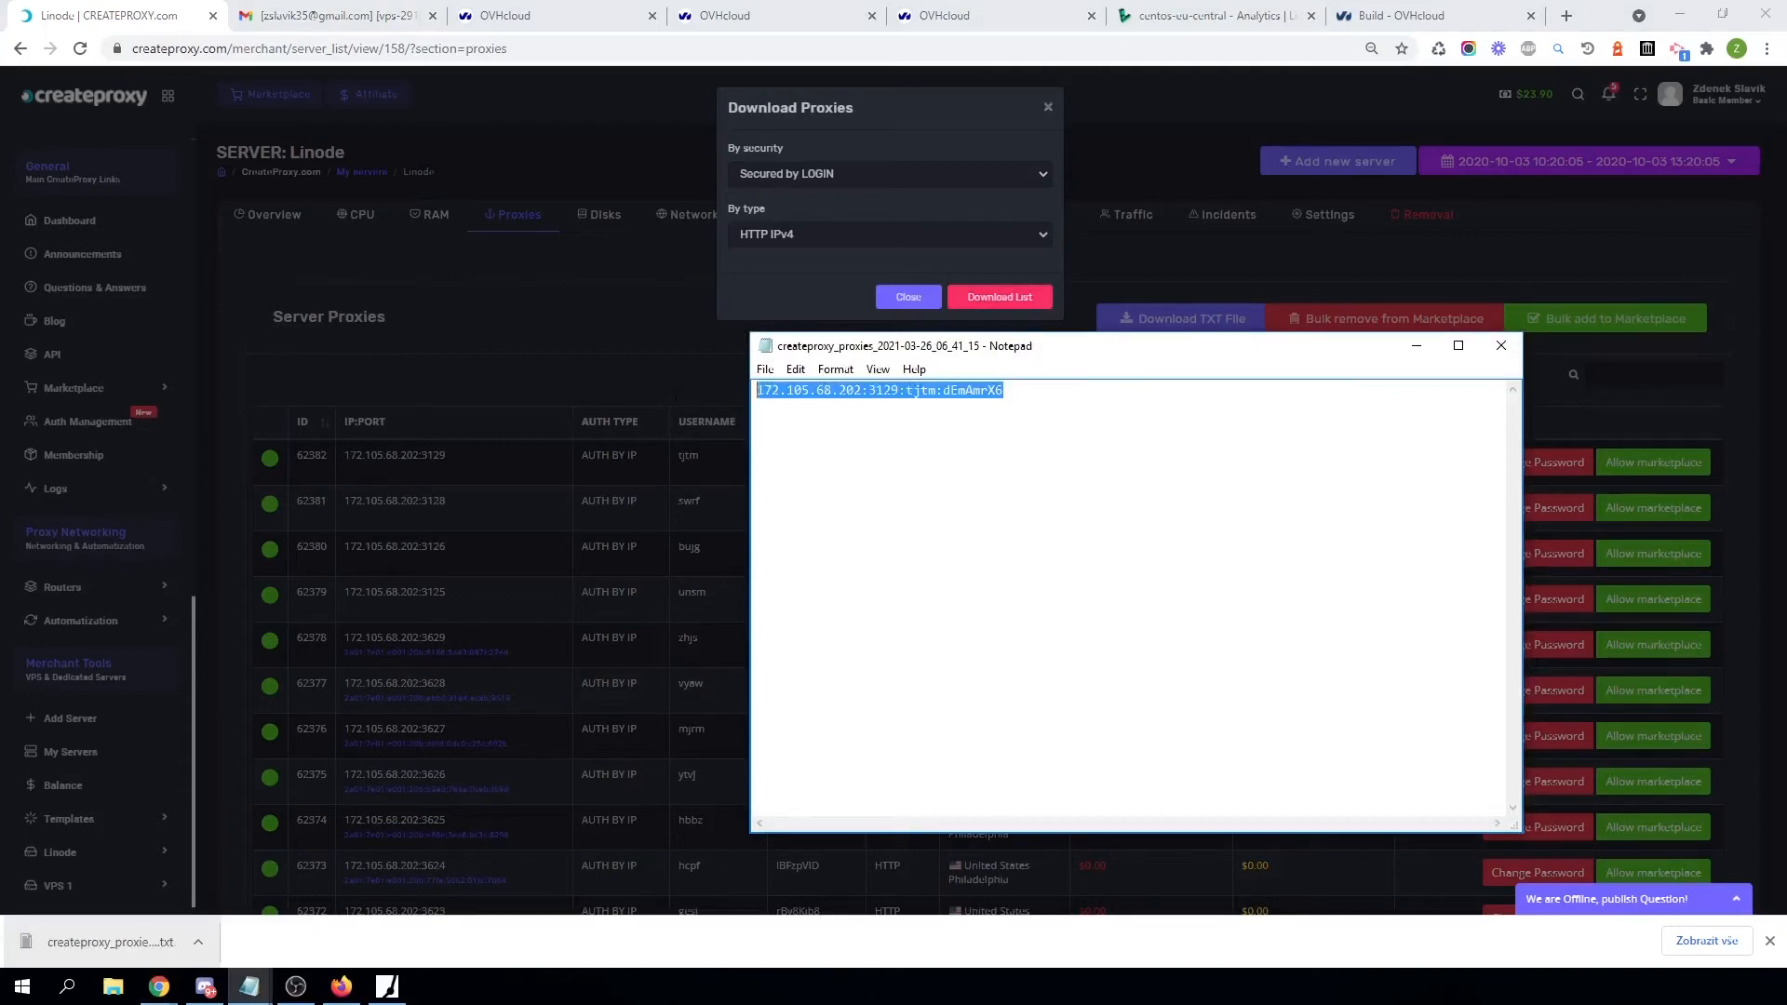
click(397, 992)
click(880, 750)
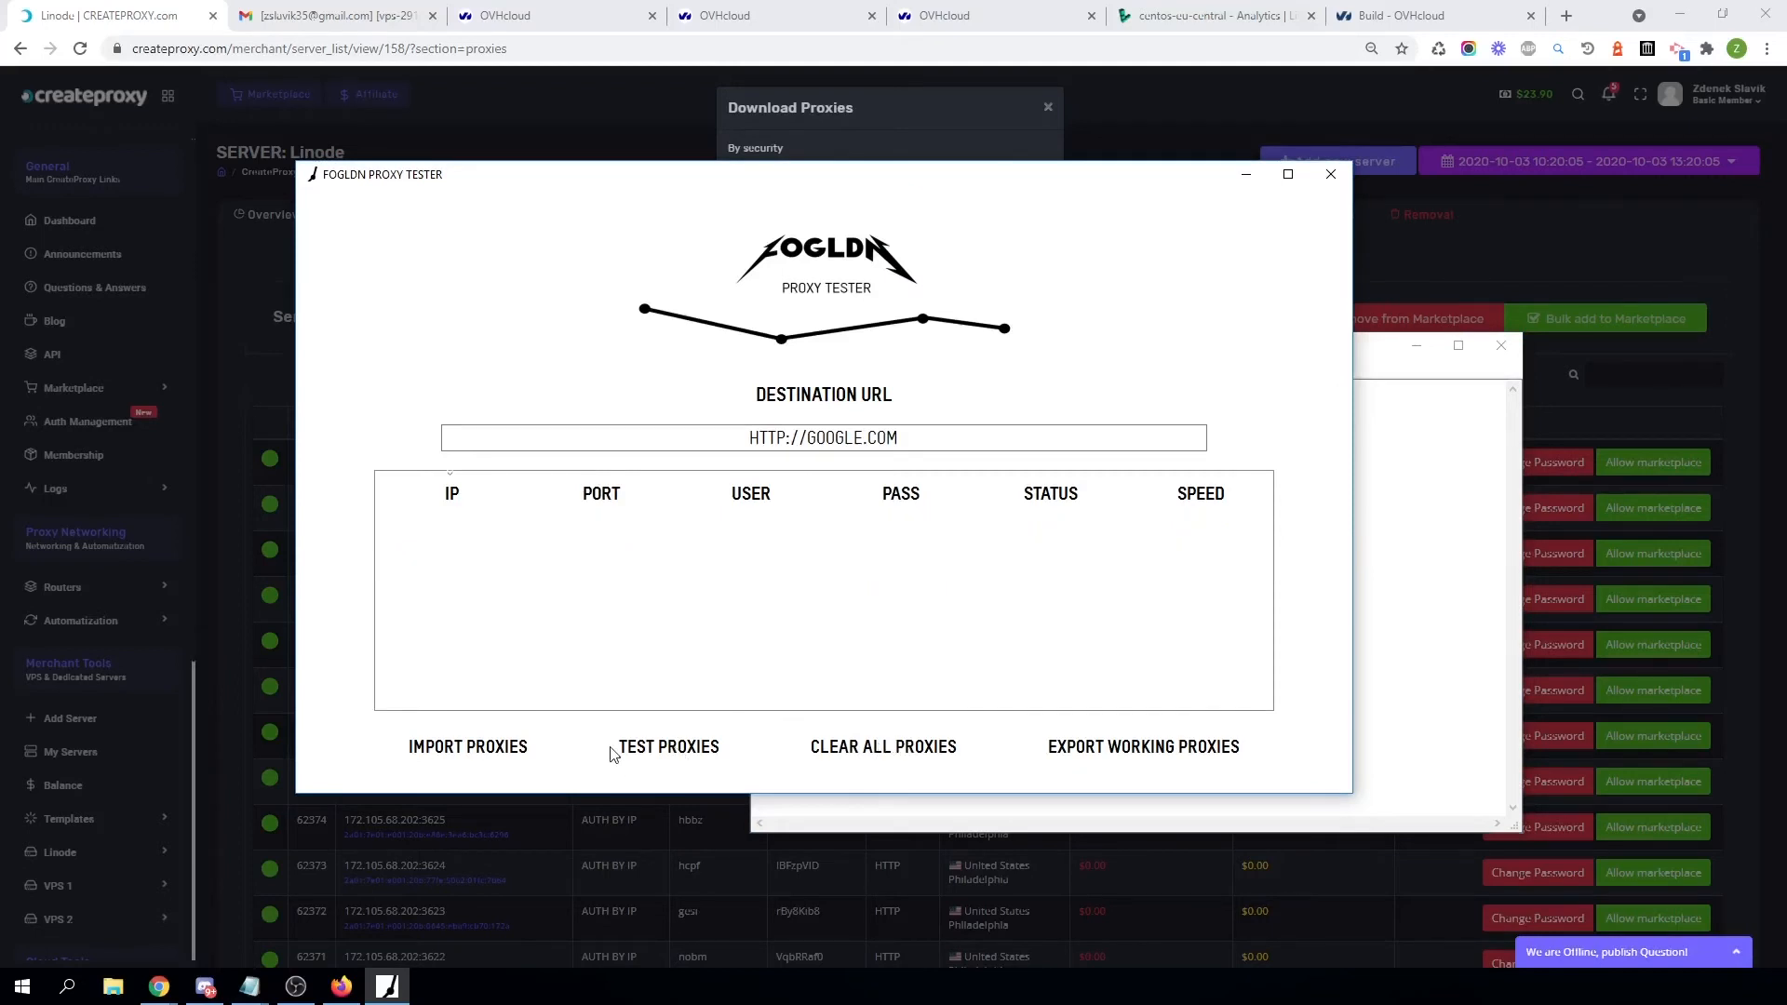
Import the 172.105.68.202:3129 login proxy into the tester and test it until it reports OK at 899 ms.
click(521, 752)
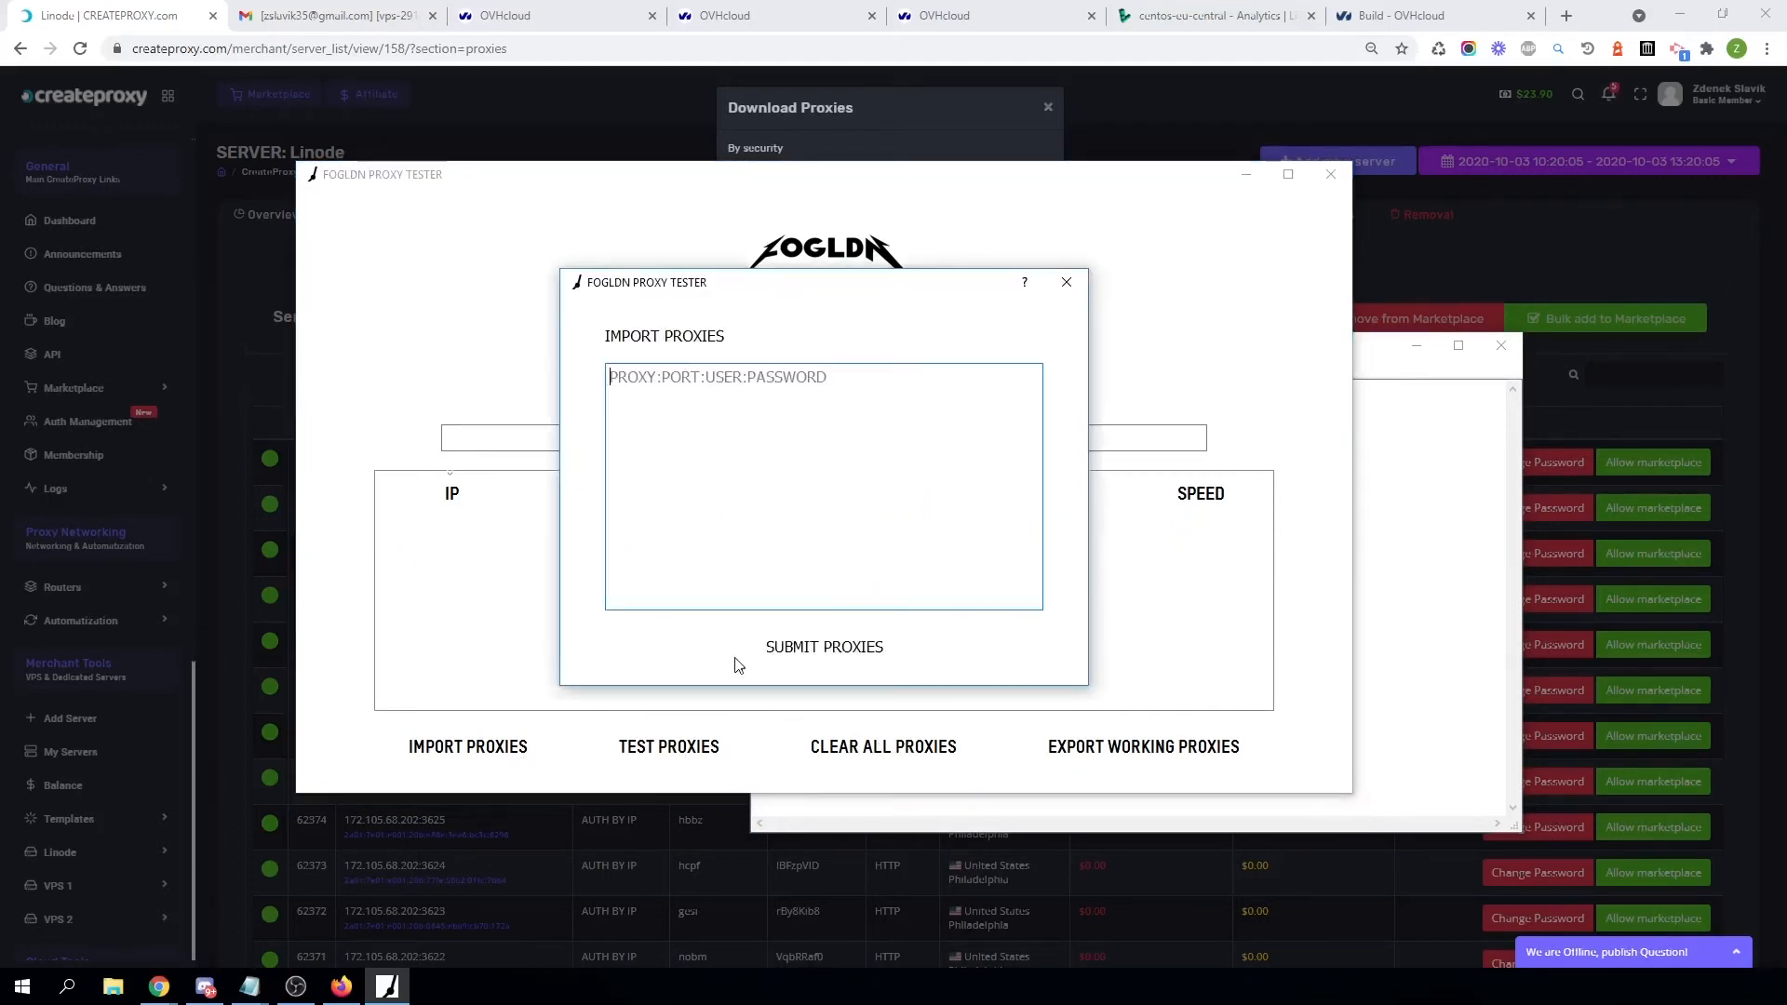
click(838, 650)
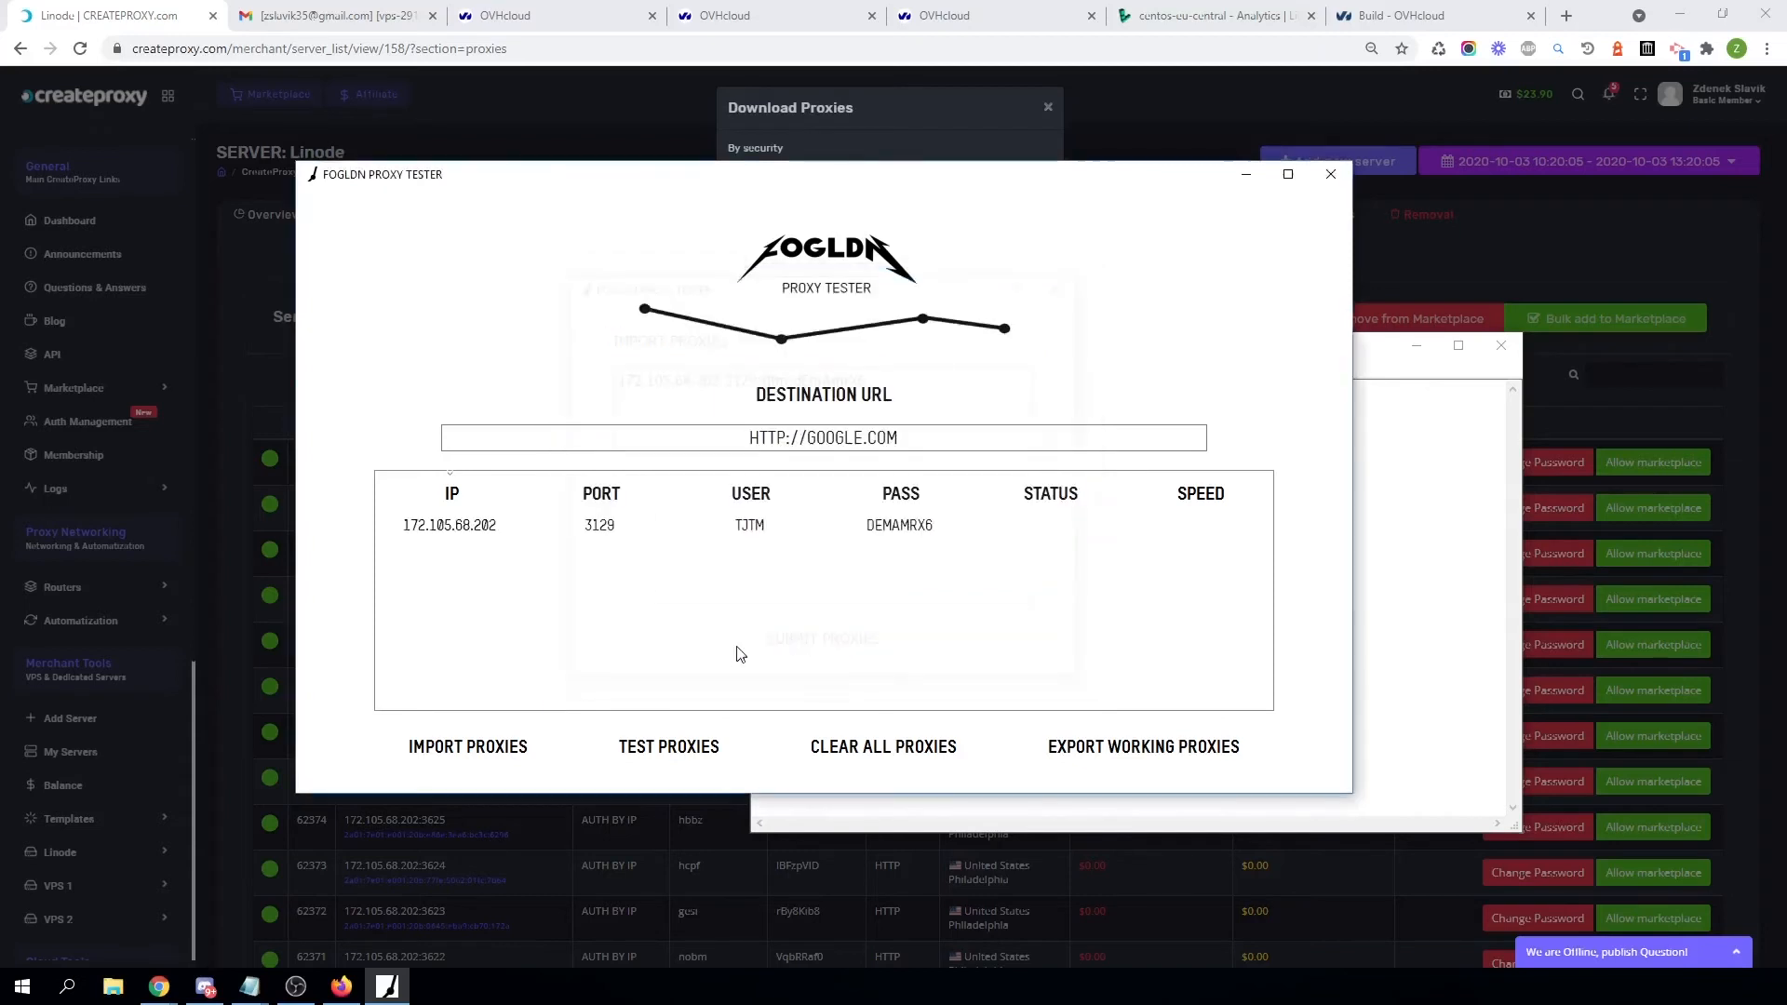
click(676, 754)
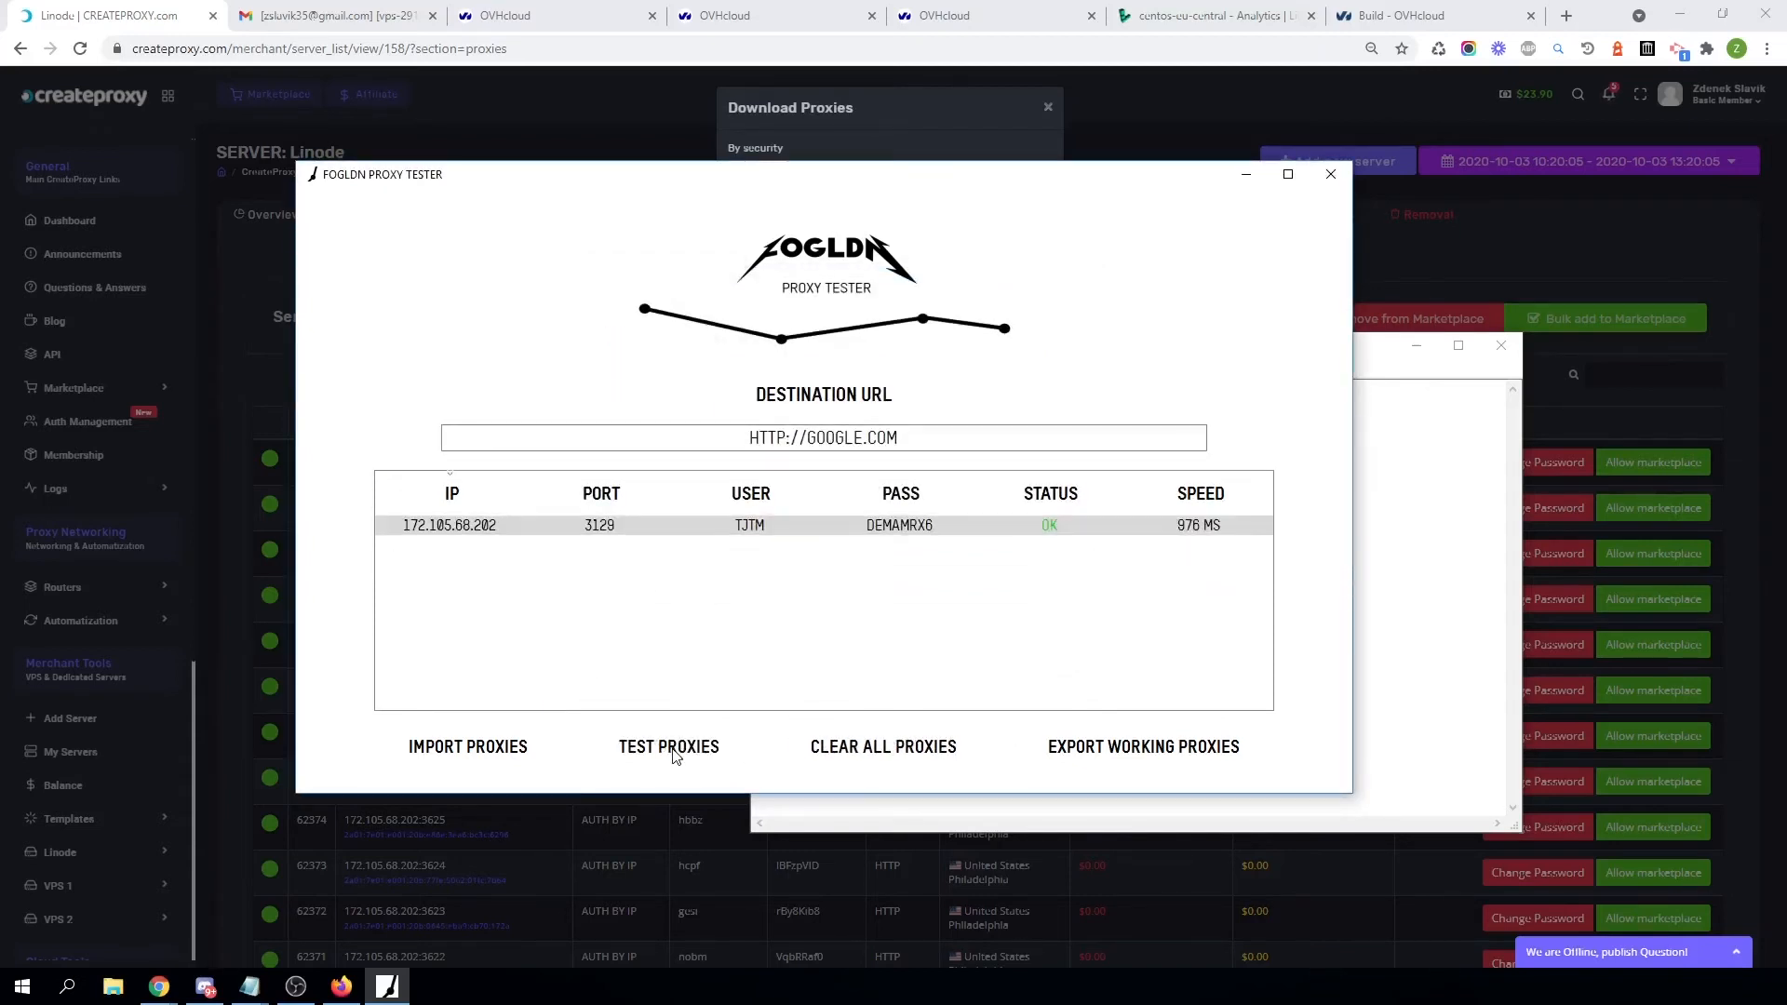
click(653, 760)
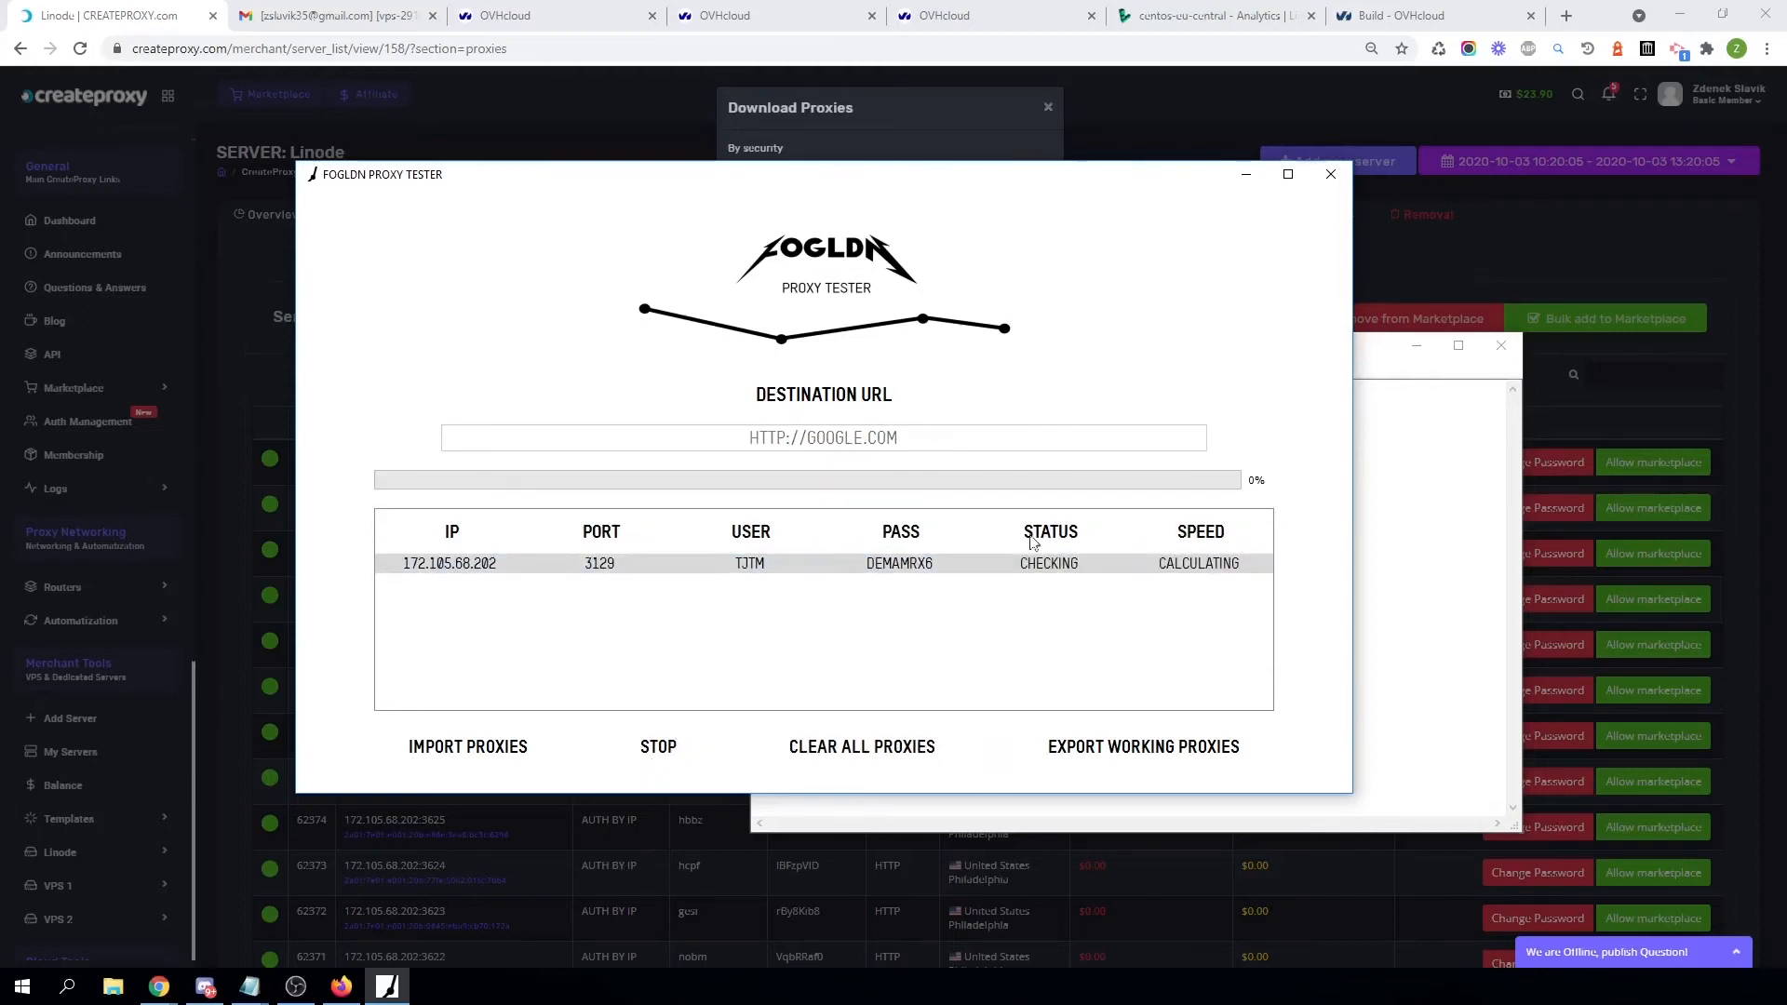
click(1246, 176)
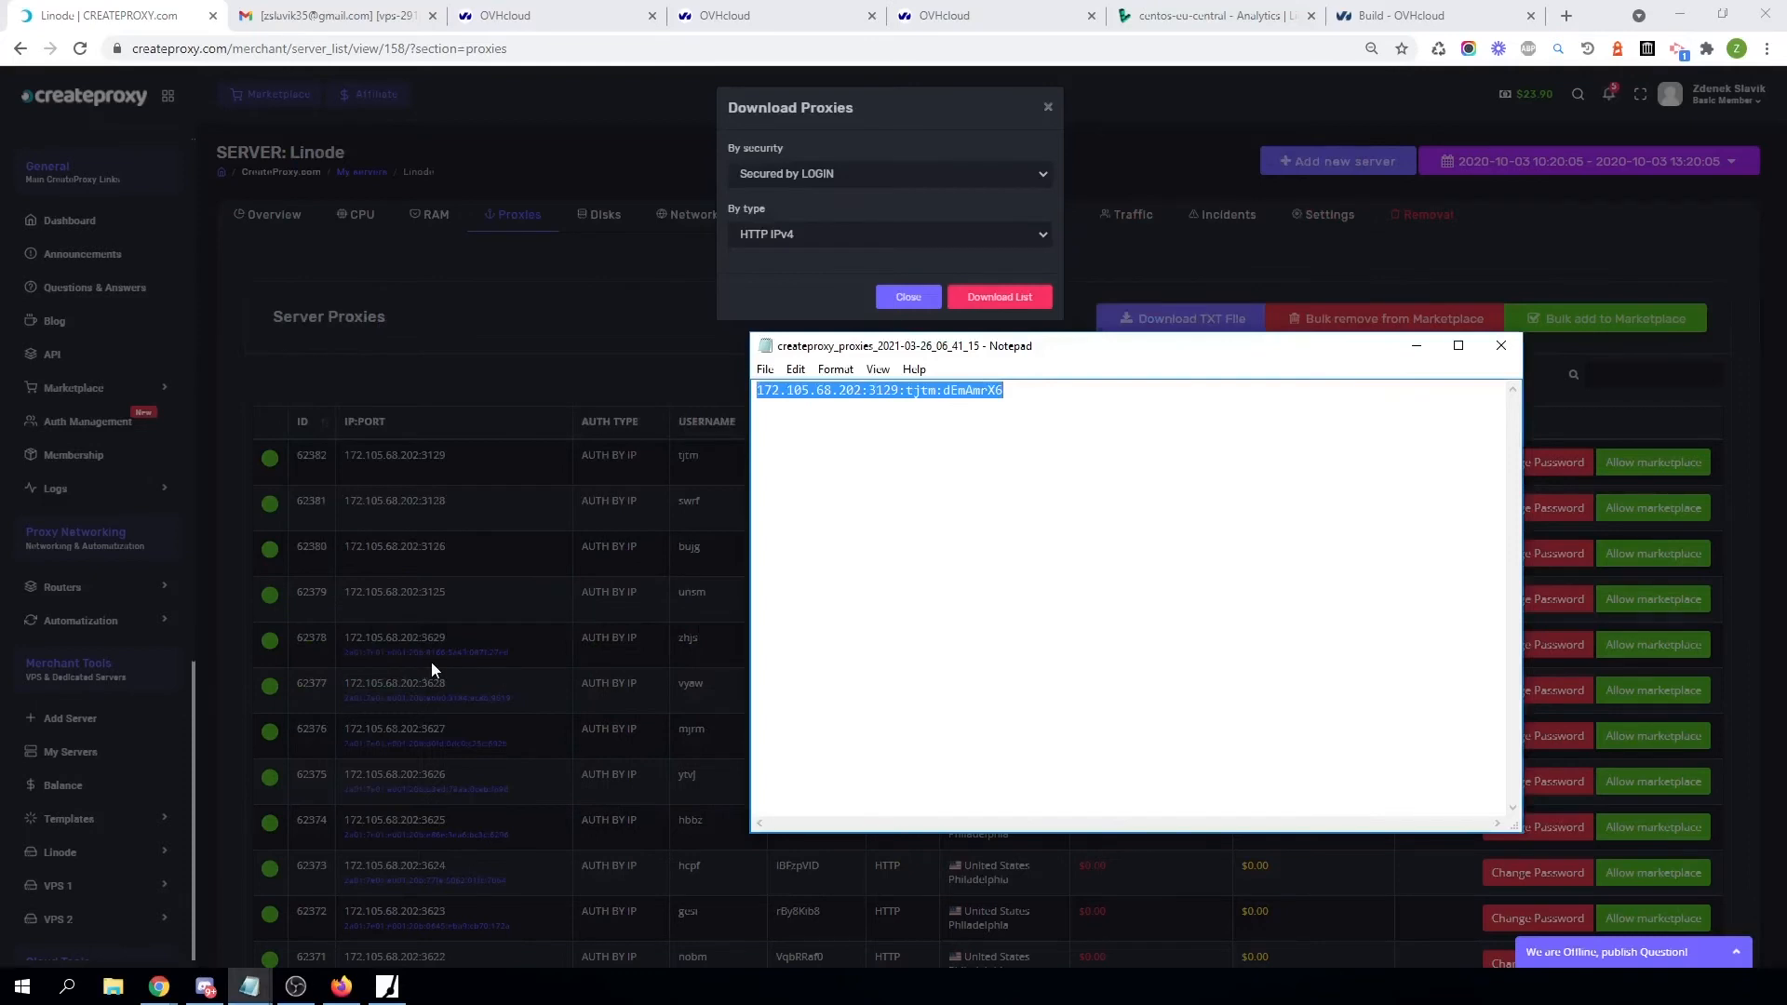
Switch the proxy type to HTTP IPv6 and download the login-secured list.
click(804, 224)
click(806, 234)
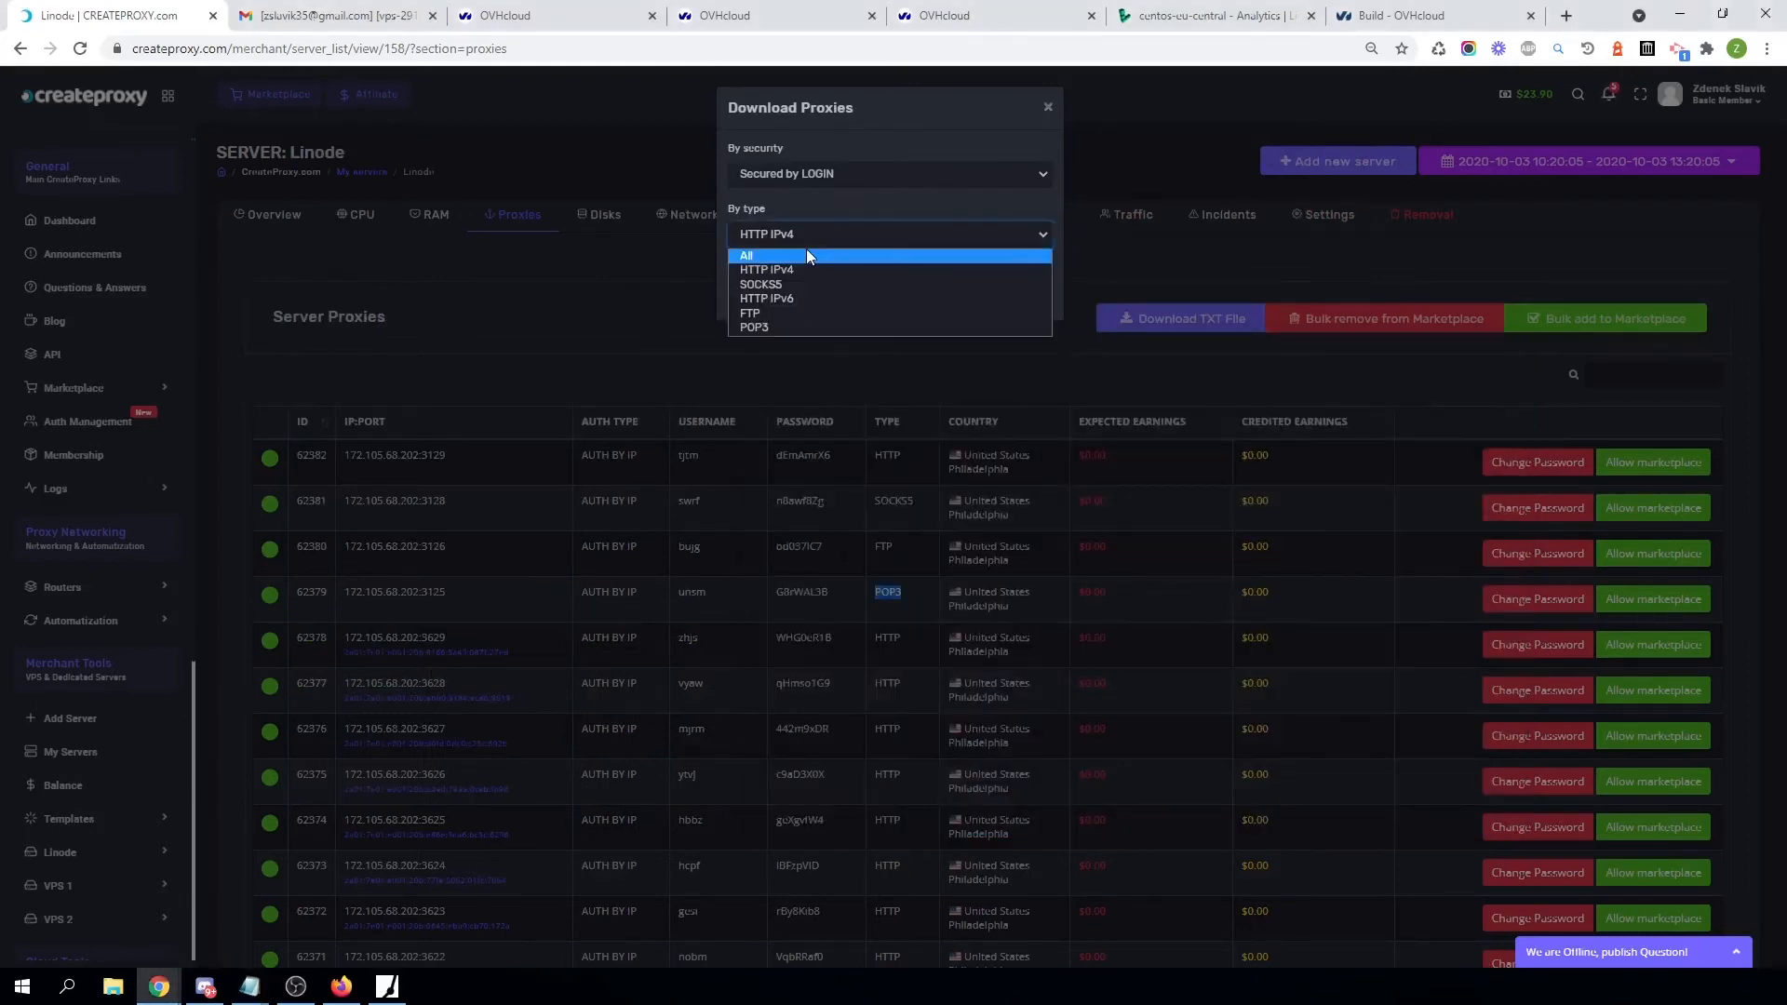
click(780, 299)
click(979, 296)
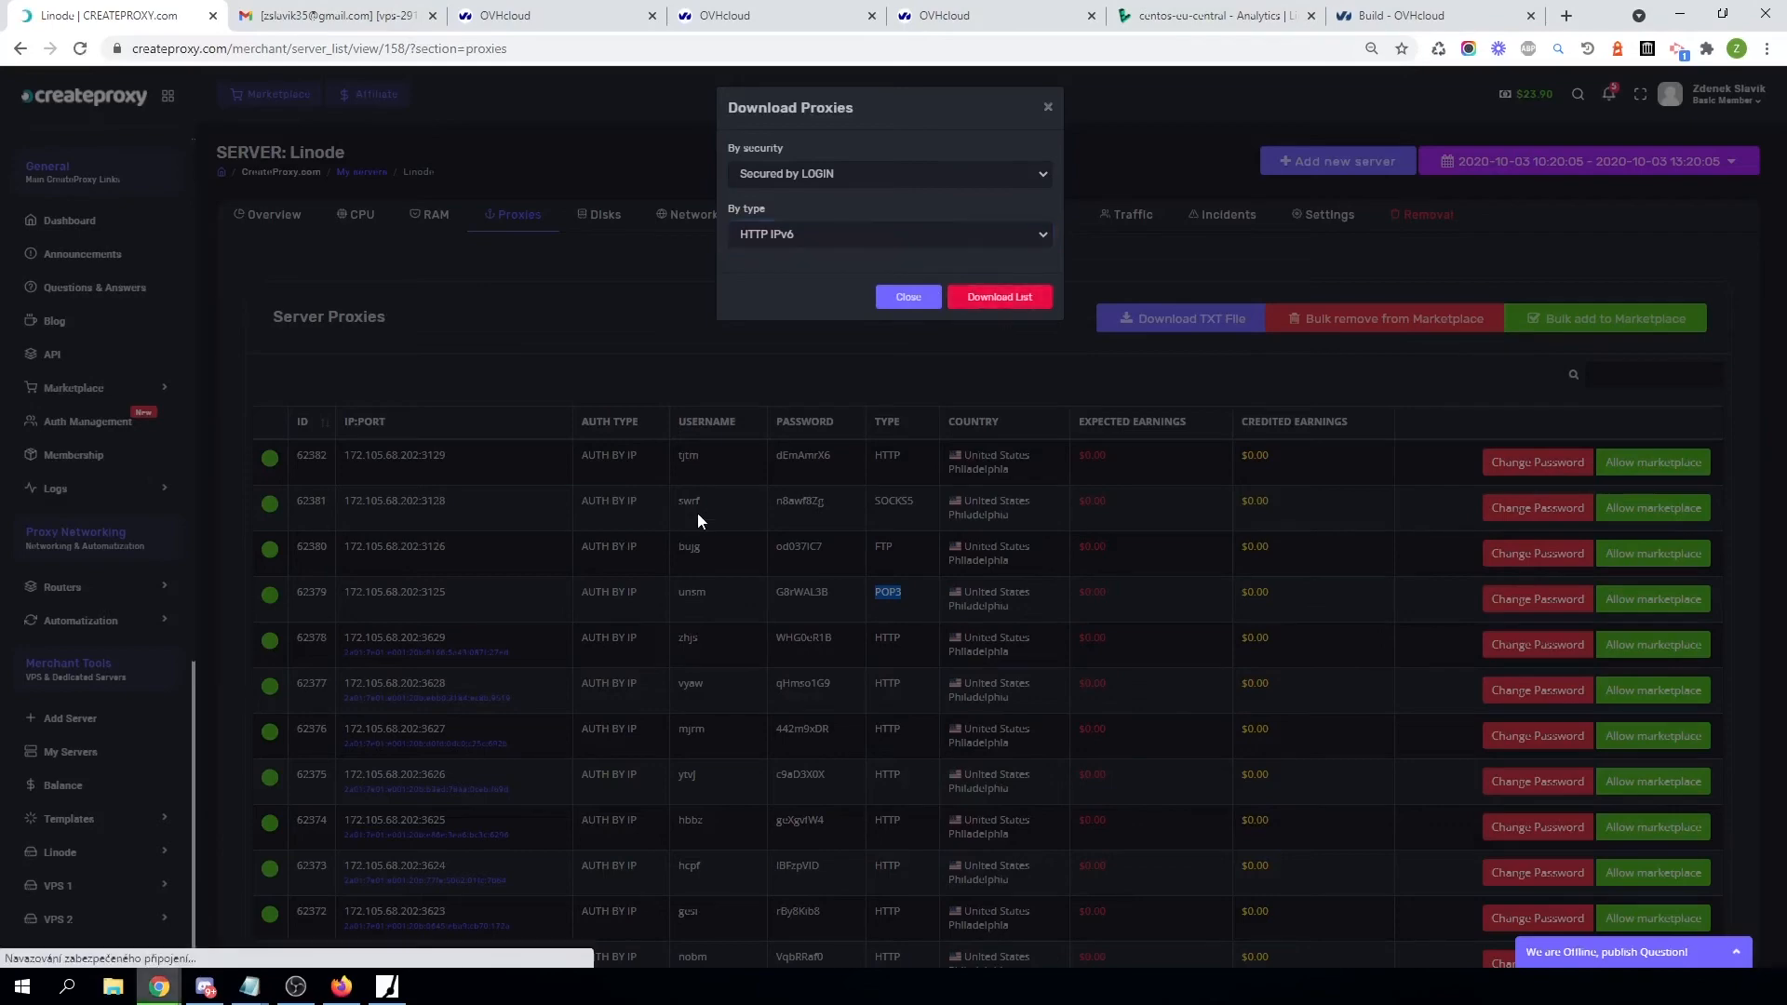
Open the IPv6 proxy file in Notepad and select all lines, ports 3629 down to 3130.
click(112, 942)
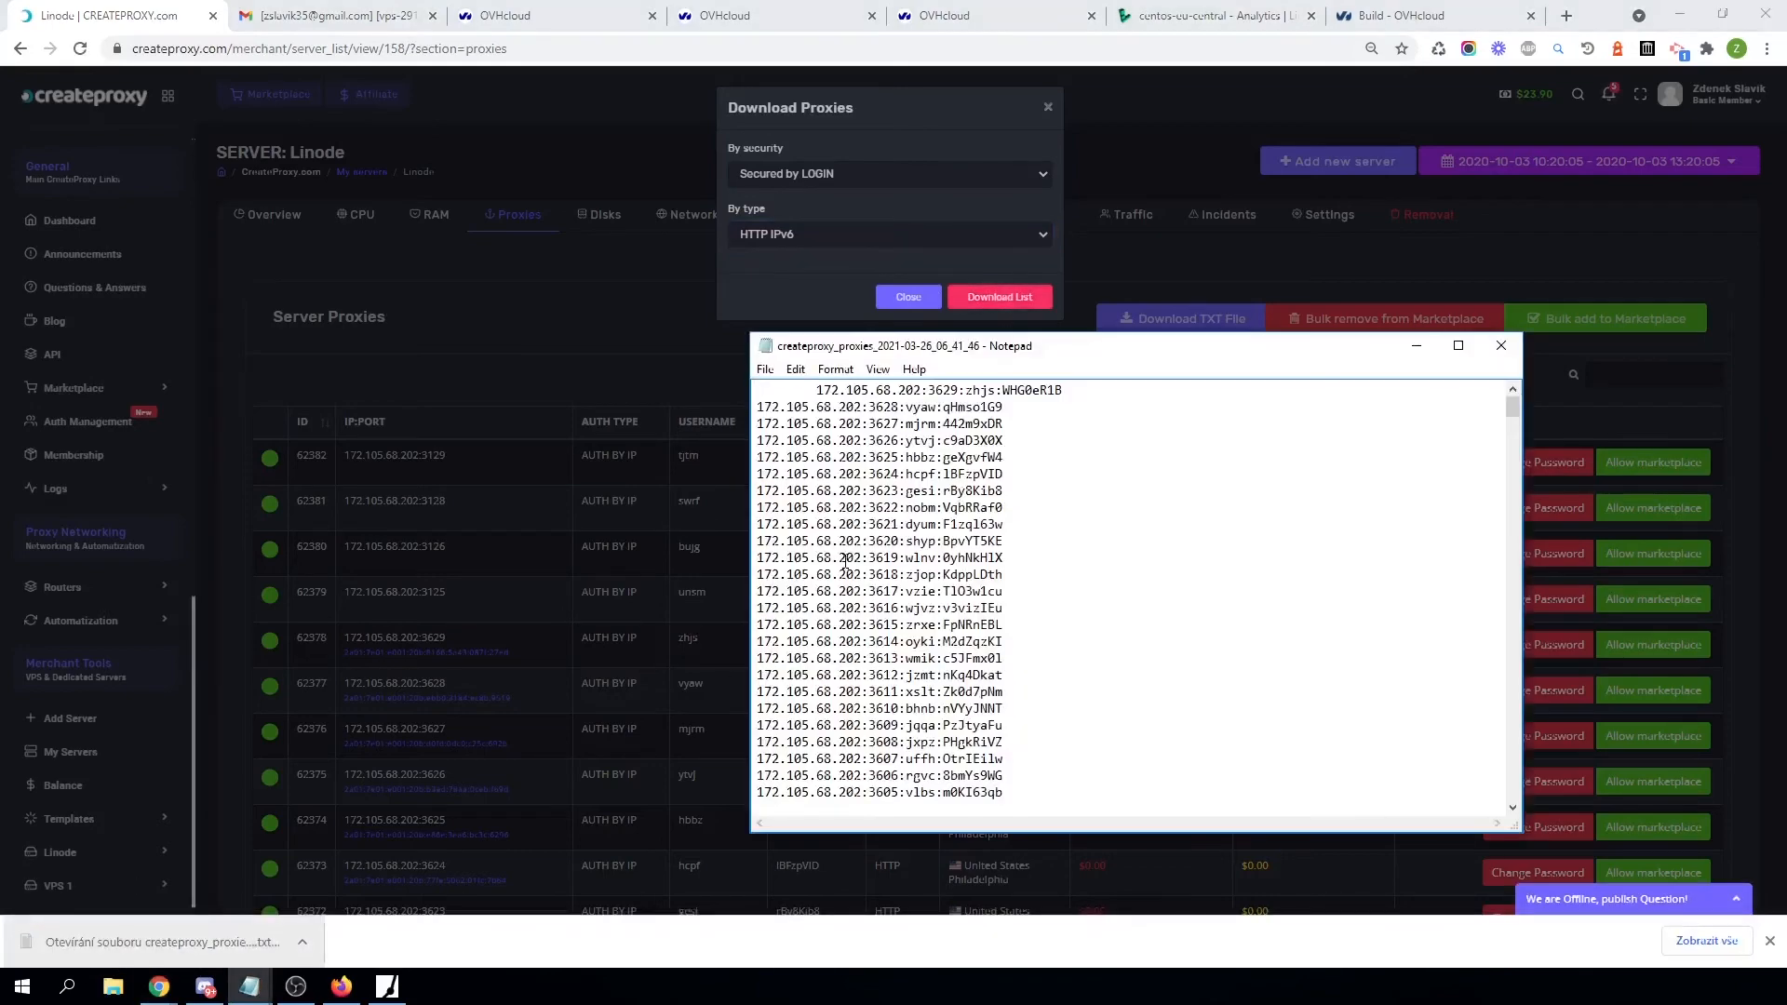
key(shift+Home)
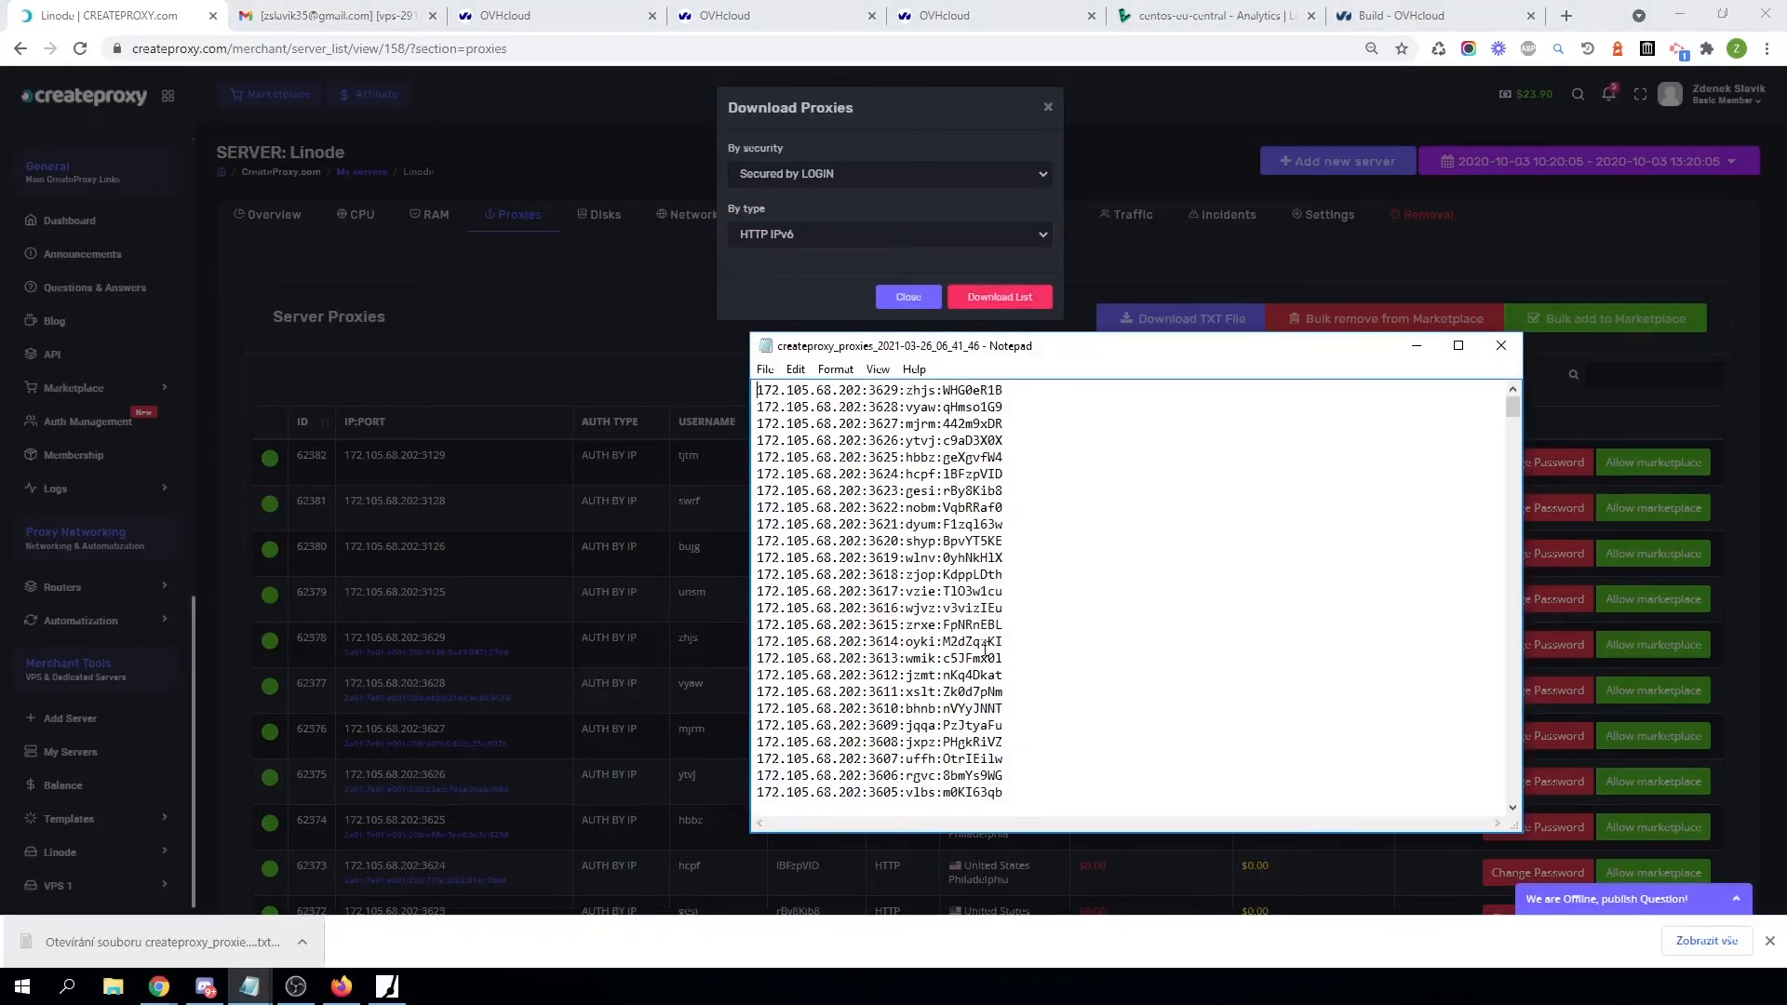
scroll(953, 479, down, 20)
scroll(997, 744, down, 20)
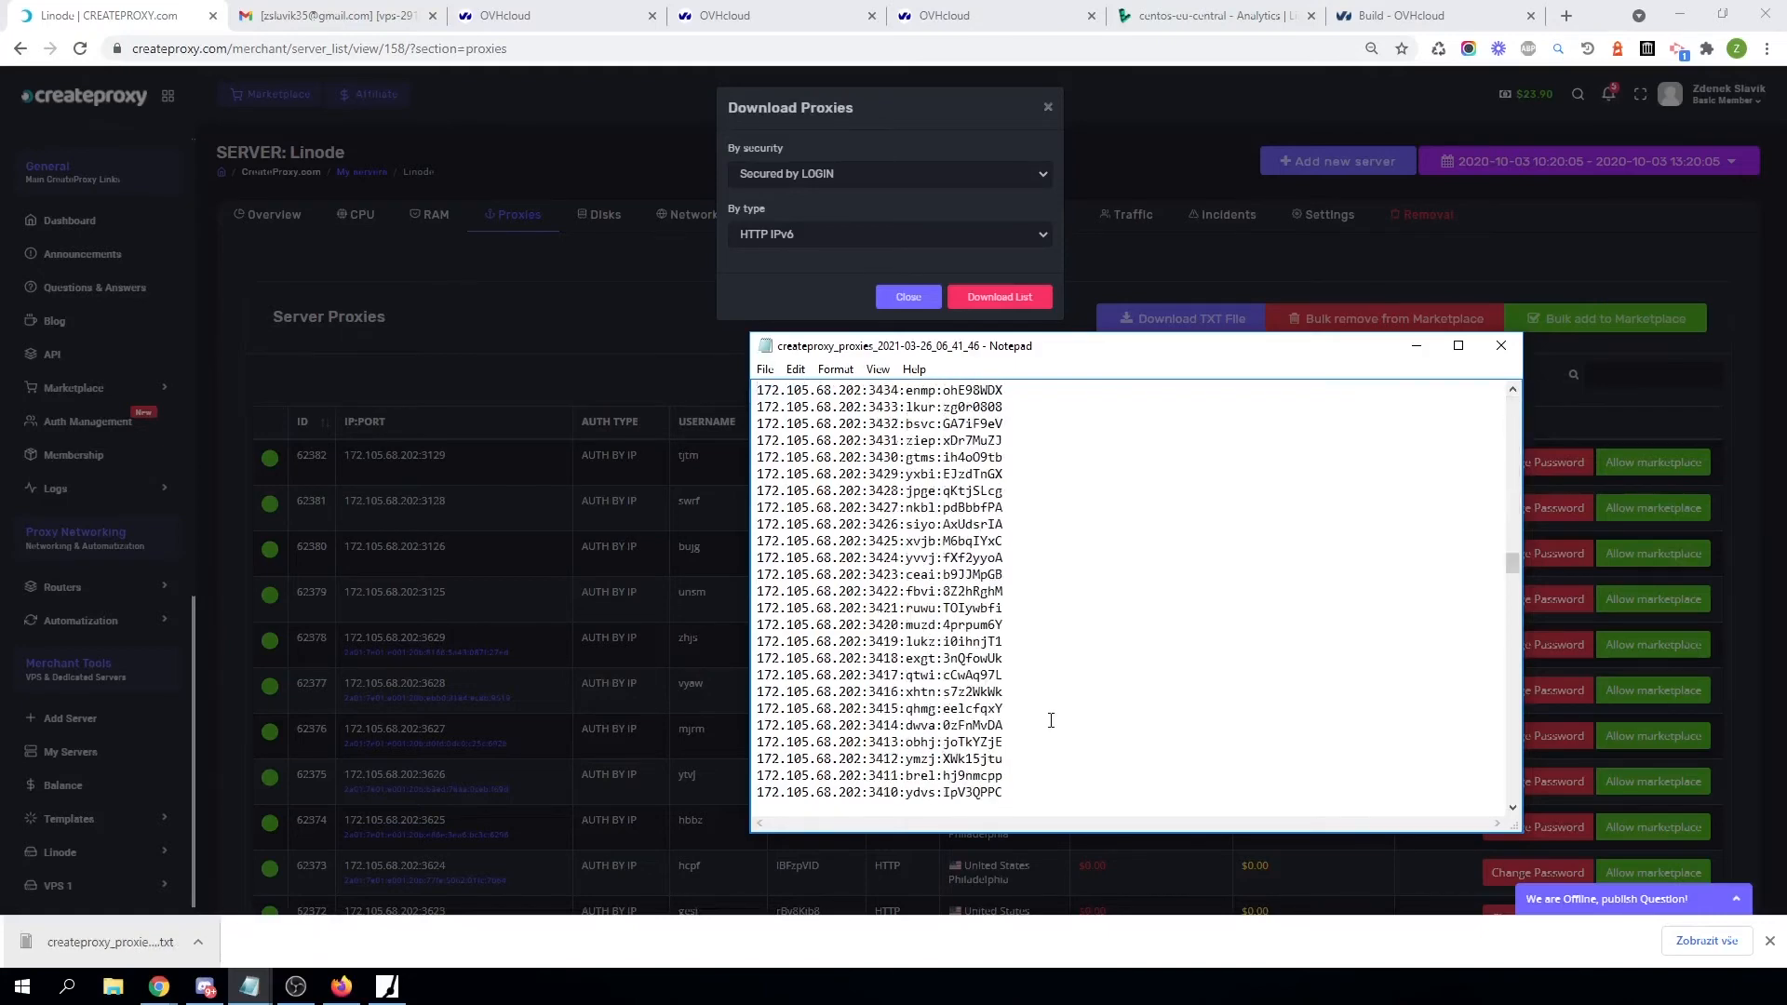
drag(1507, 590, 1515, 814)
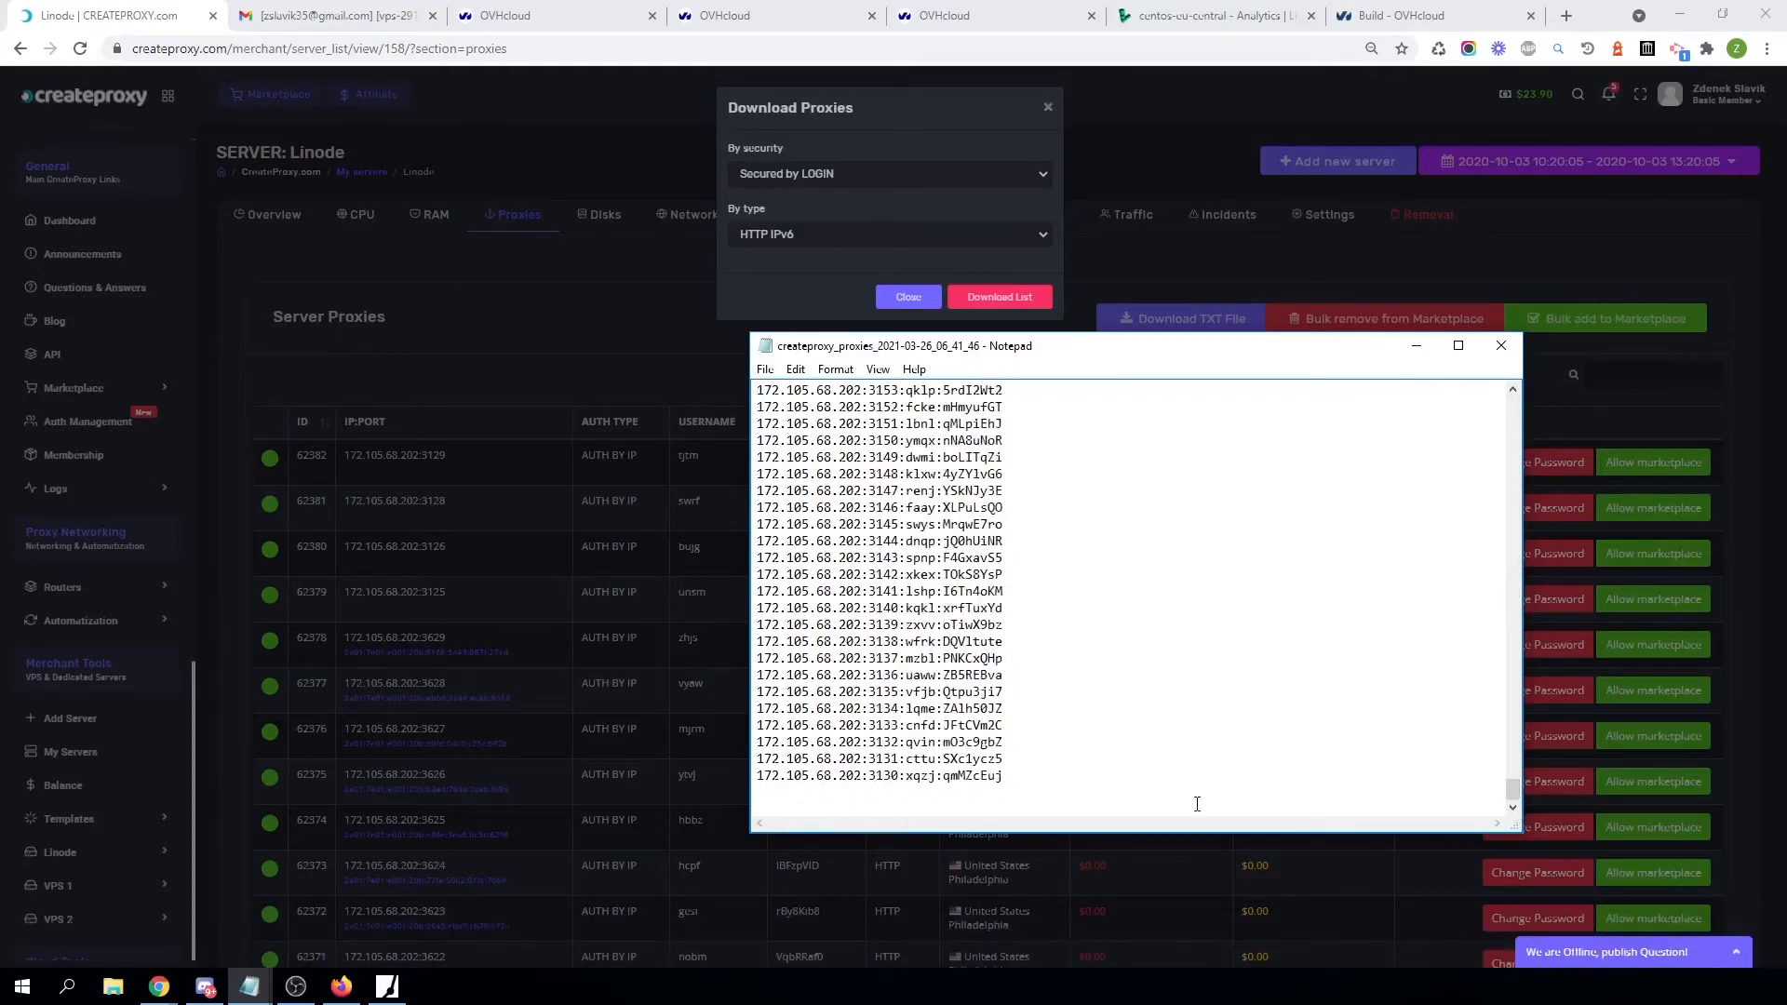
drag(1076, 786, 692, 62)
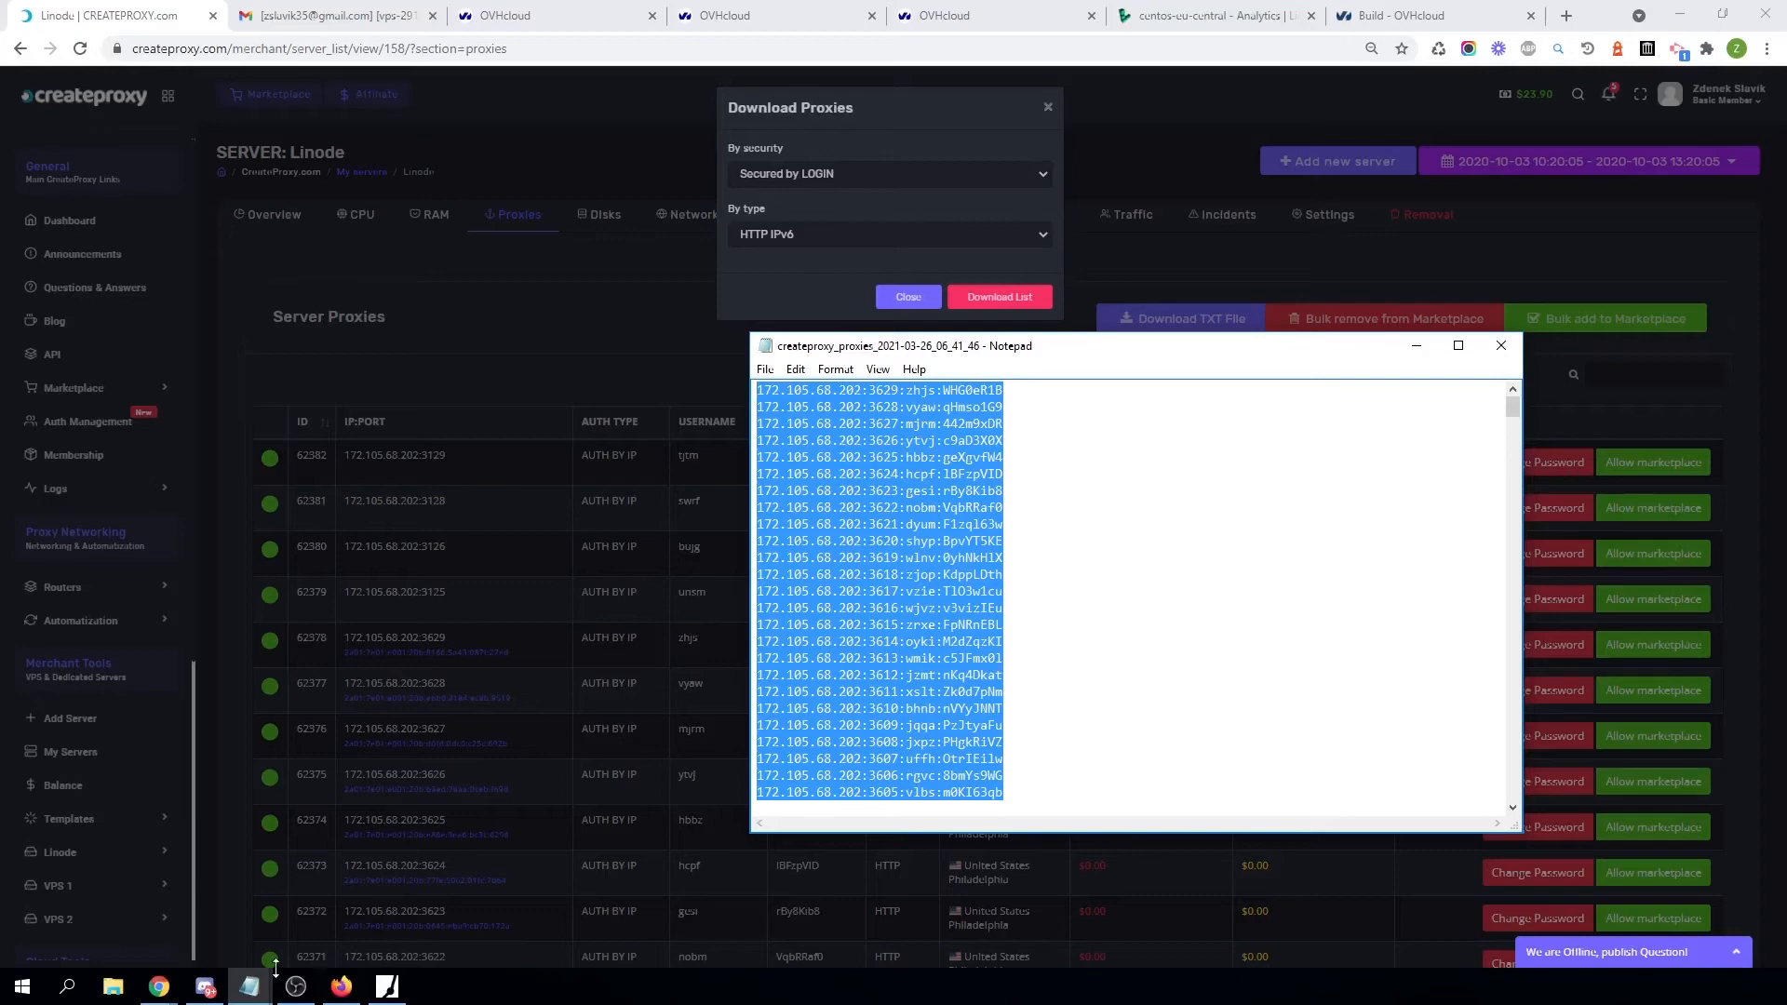
click(389, 992)
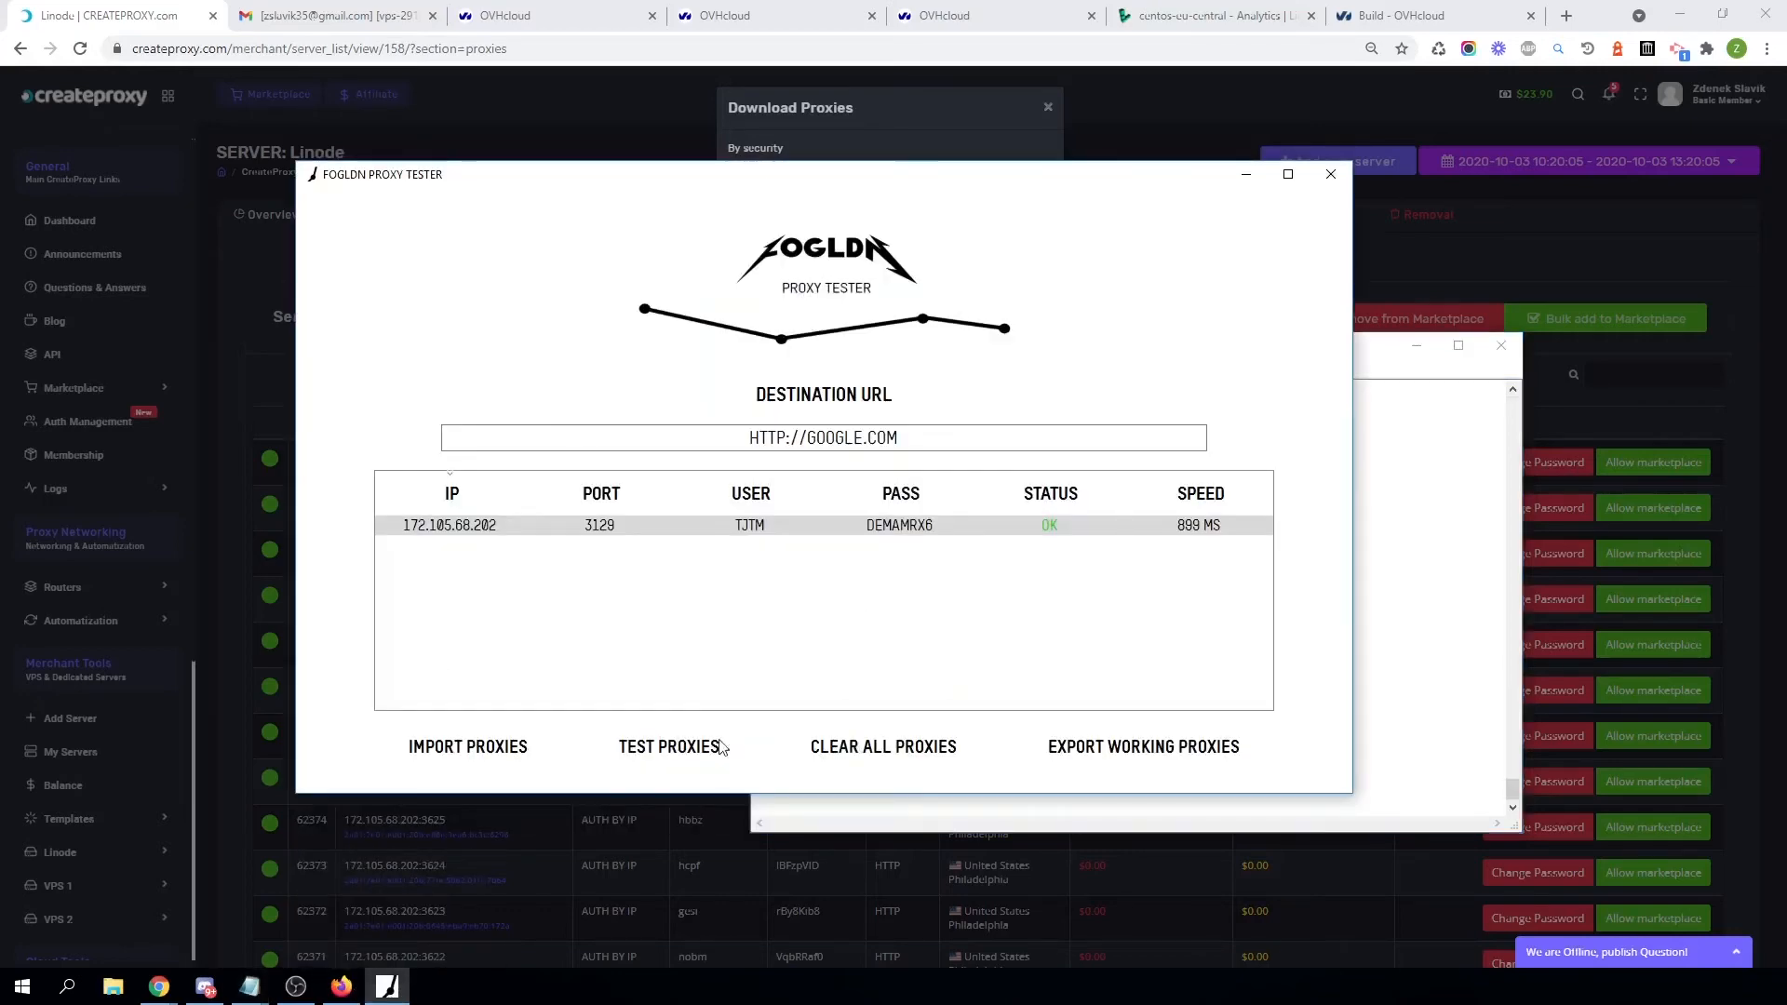
Clear the old proxy and submit the pasted HTTP IPv6 login proxy list to the tester.
click(827, 747)
click(475, 752)
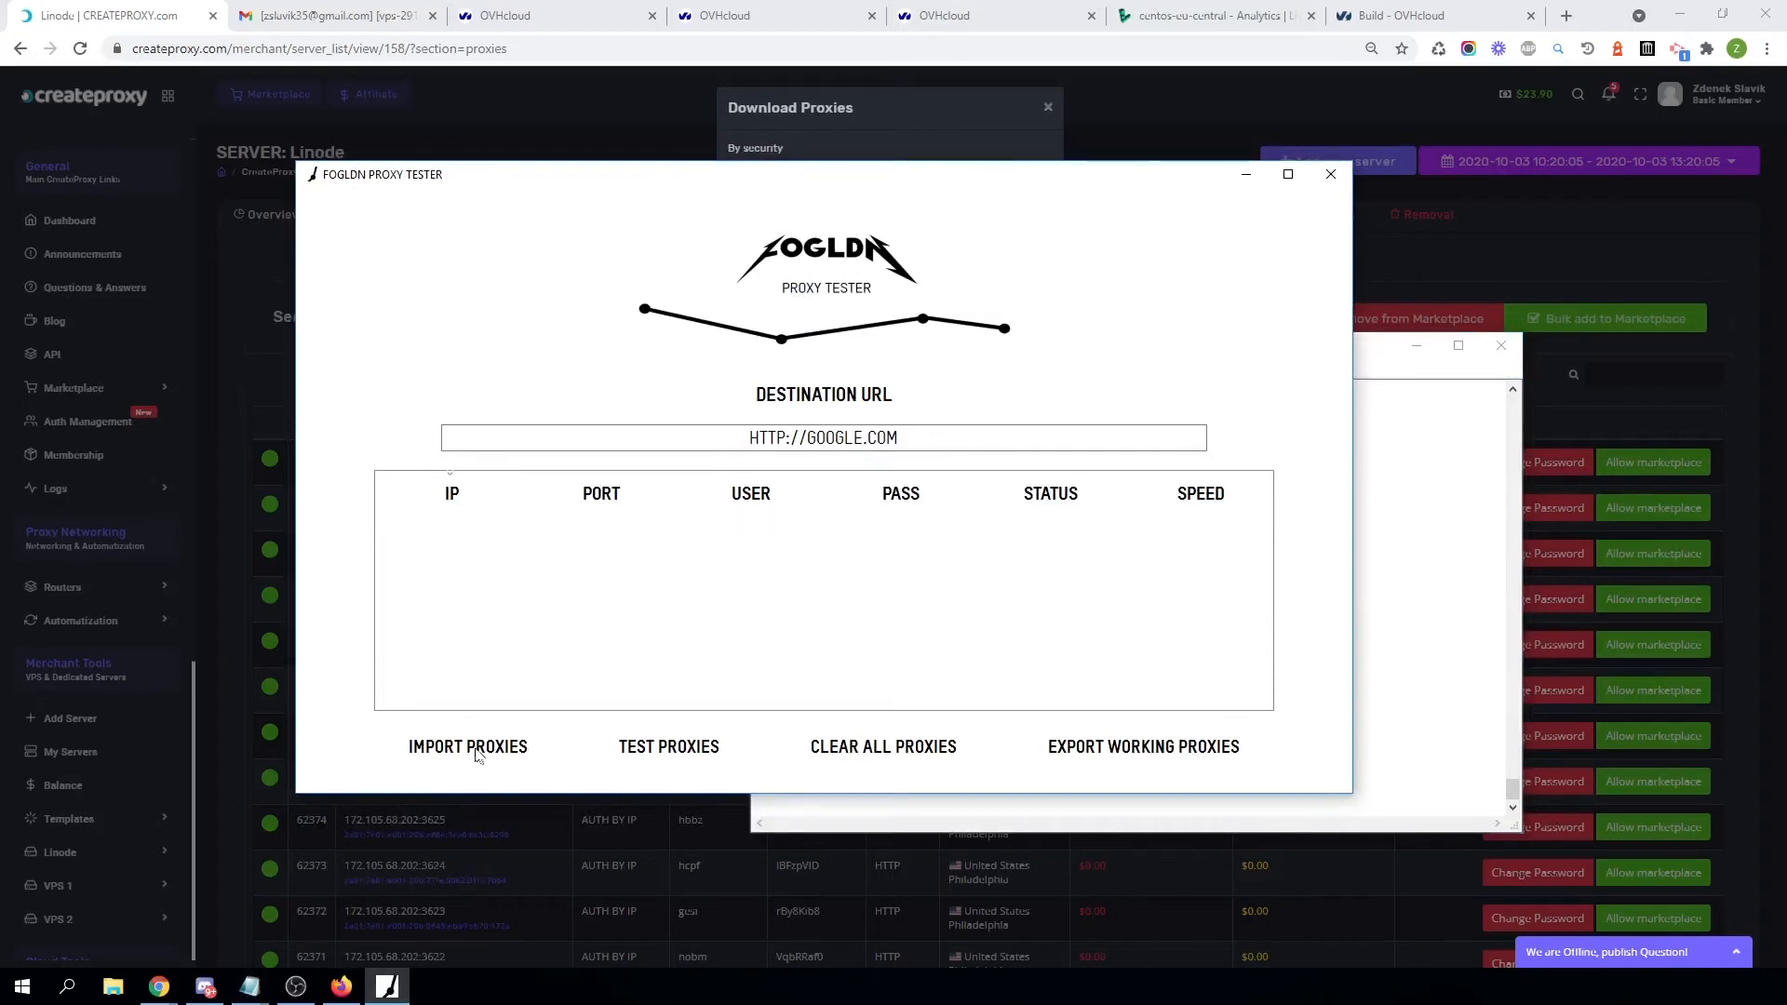
click(790, 502)
key(ctrl+v)
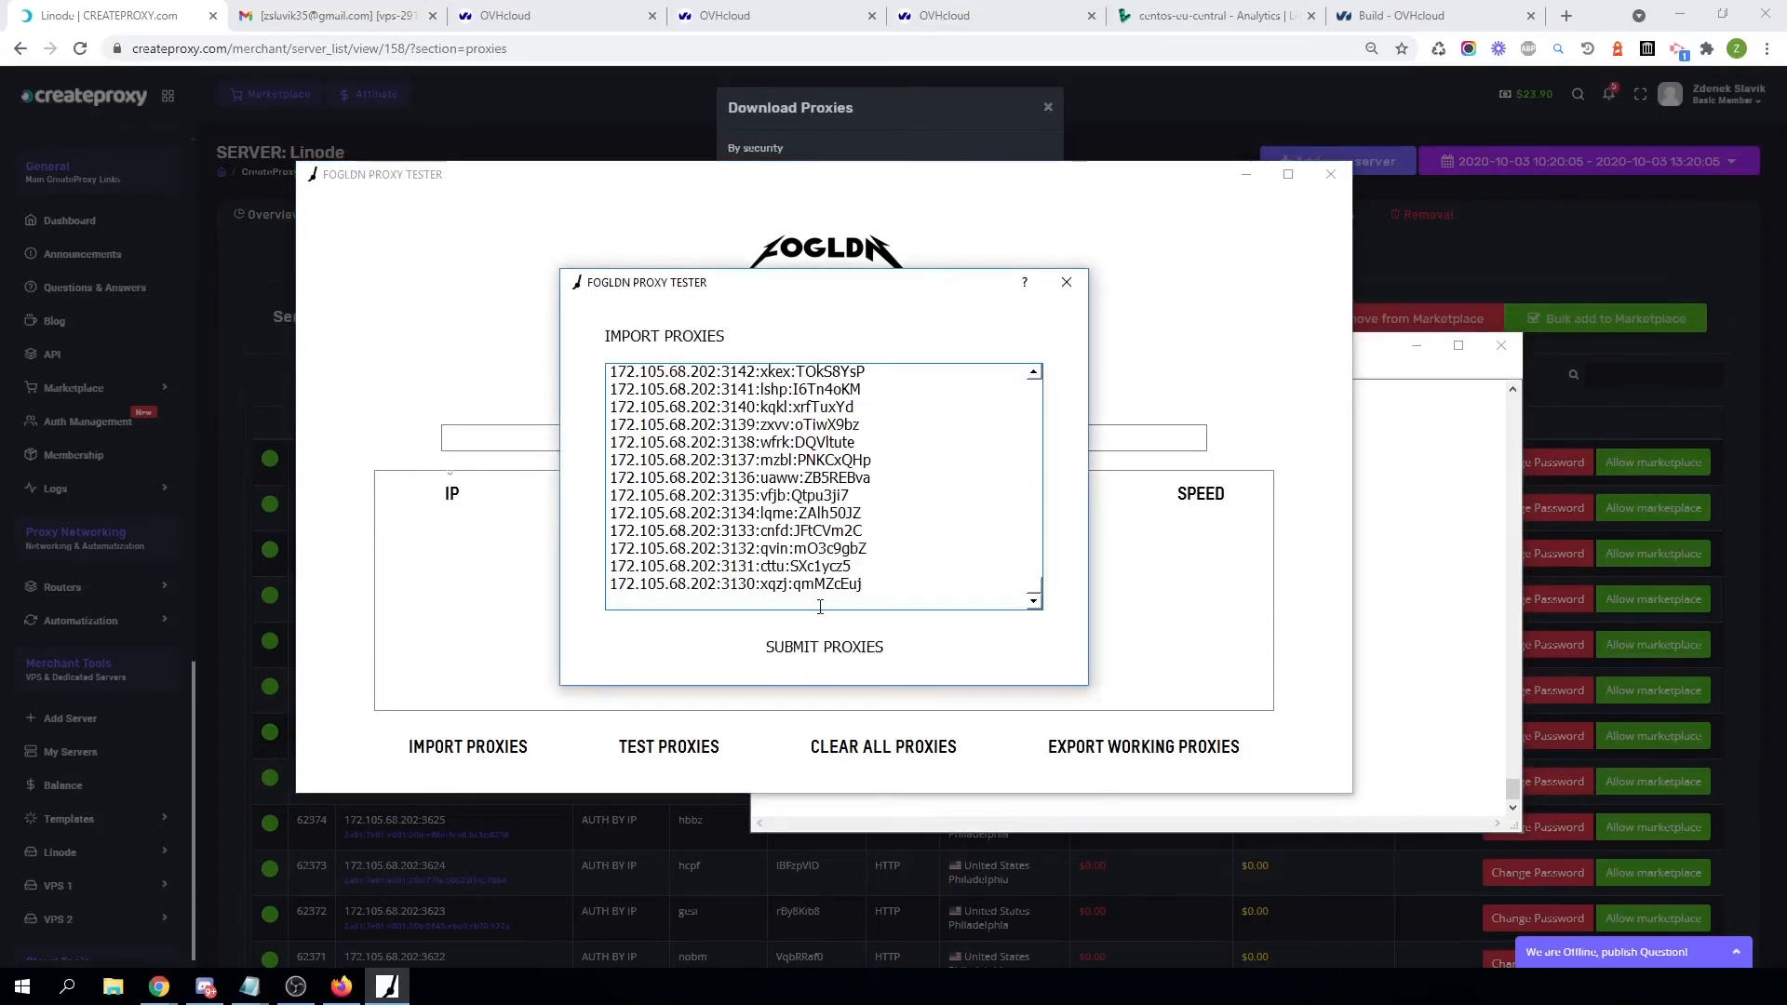
click(823, 646)
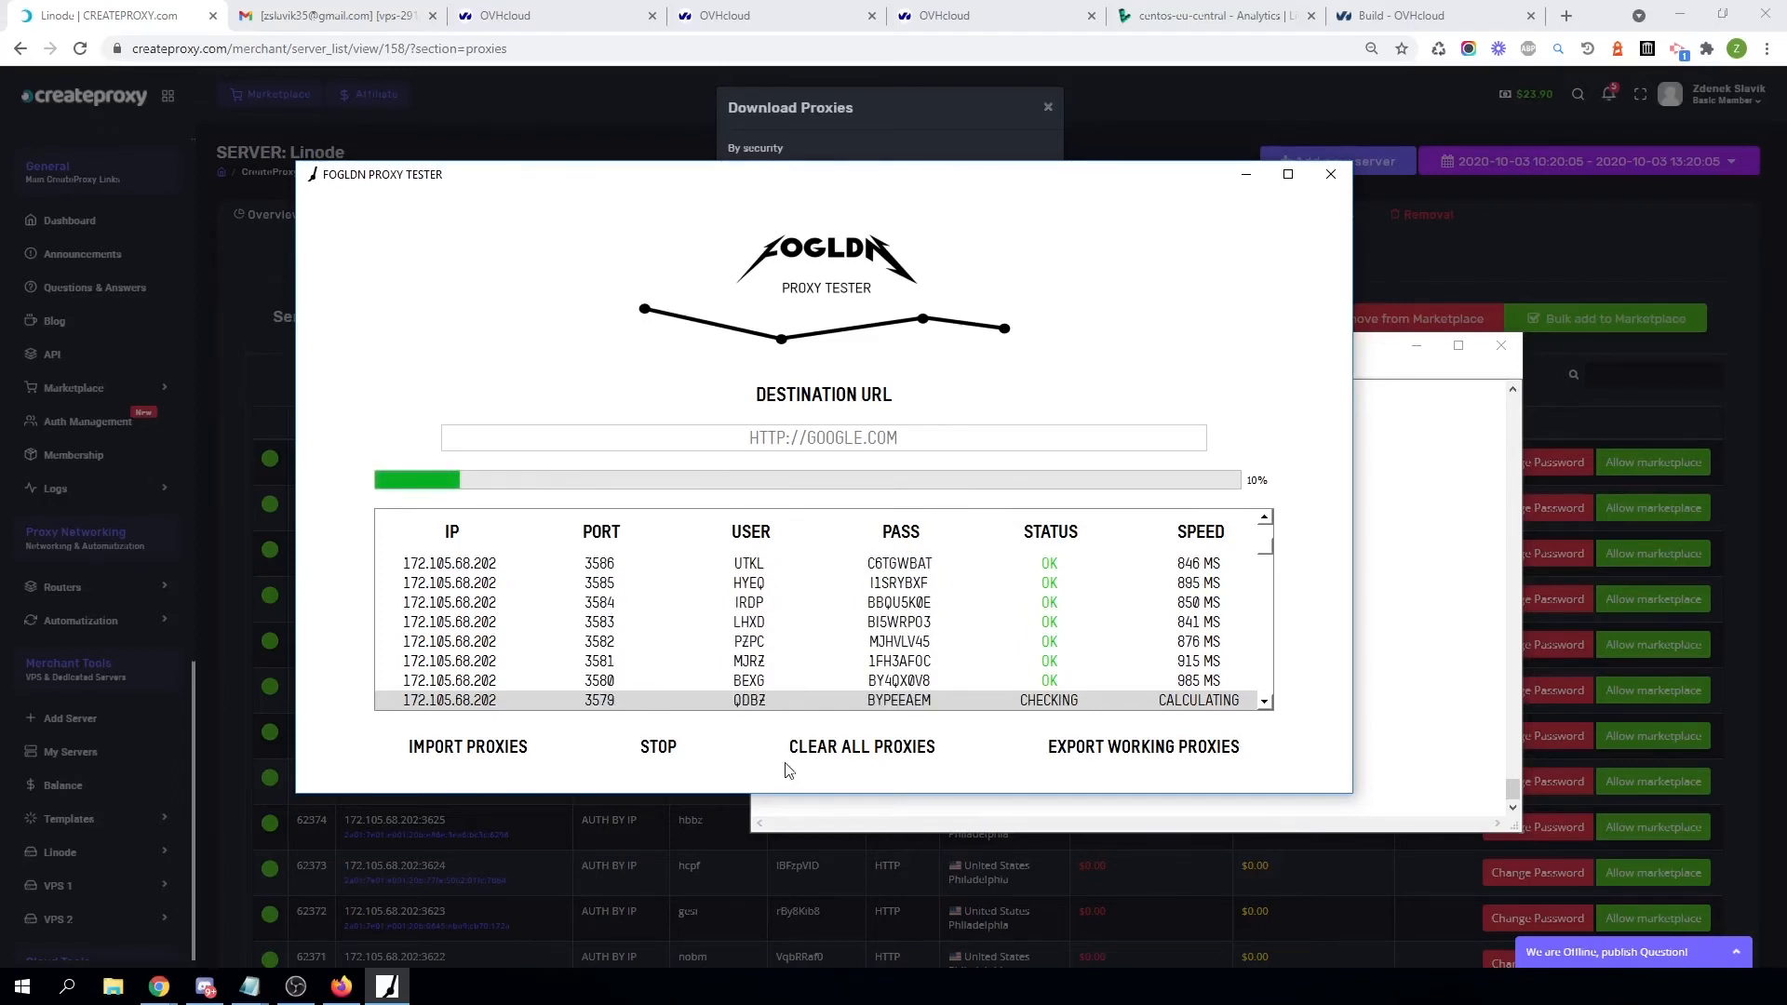
Stop the proxy test, close Notepad without saving, and close the Download Proxies dialog.
click(655, 750)
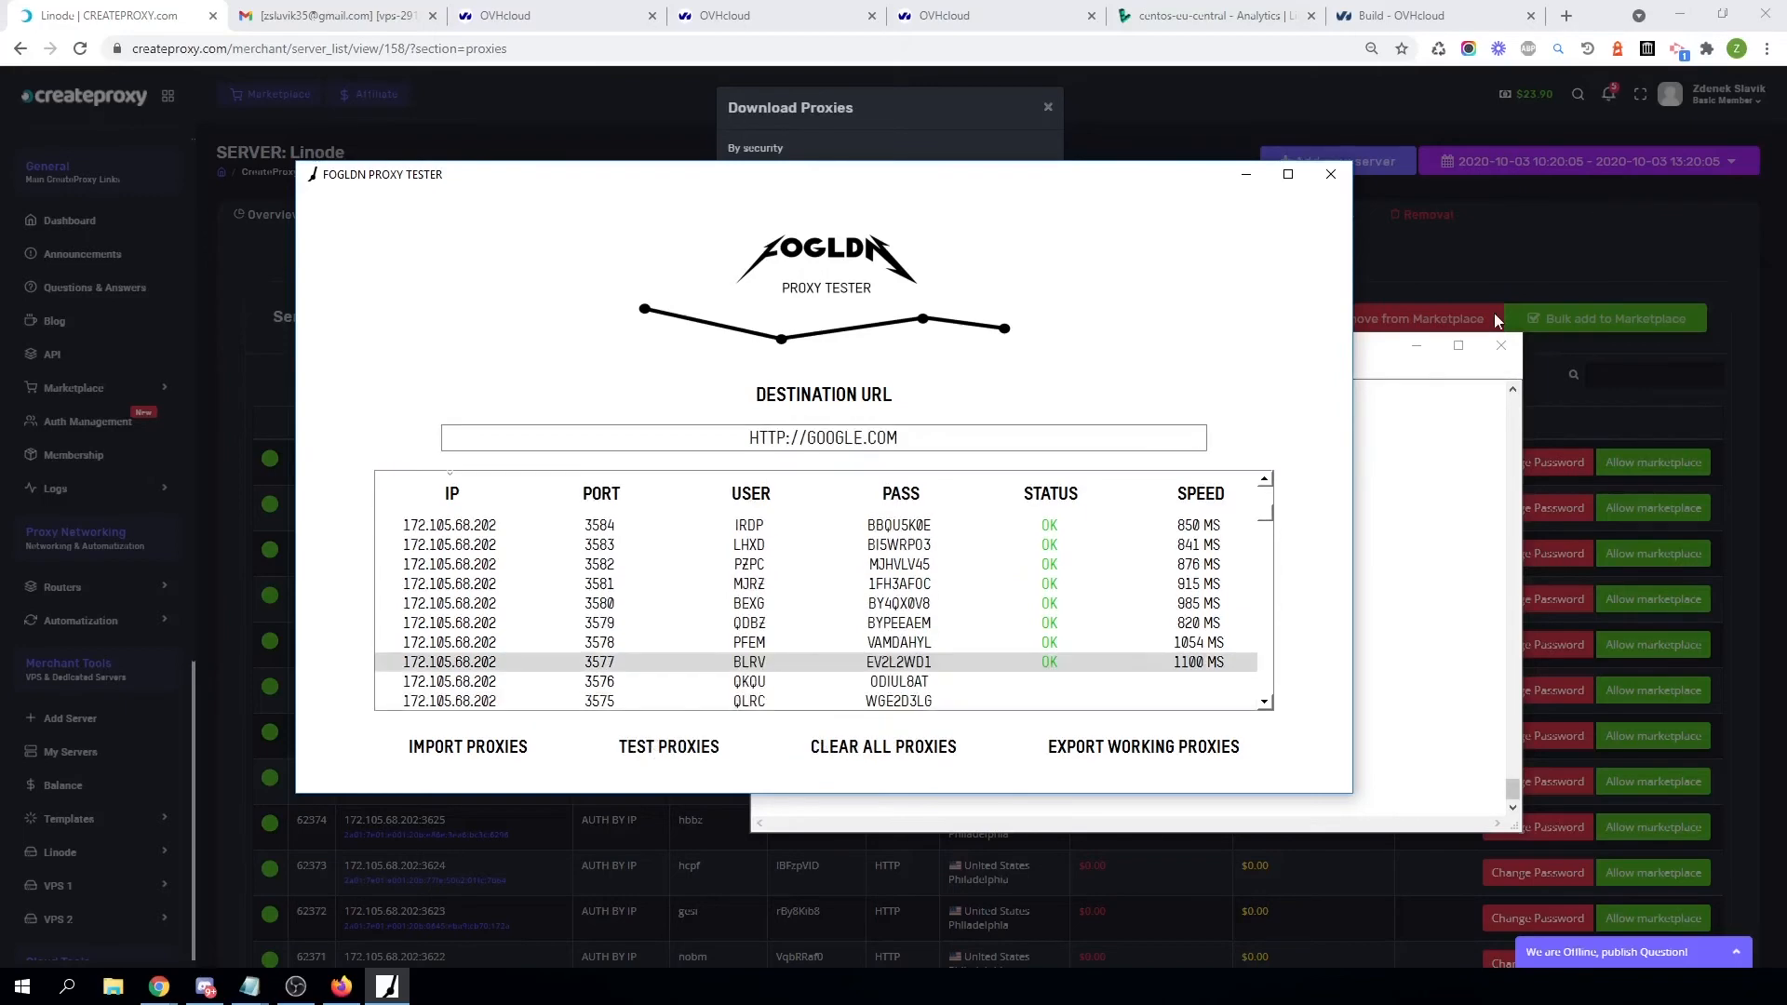
click(1245, 174)
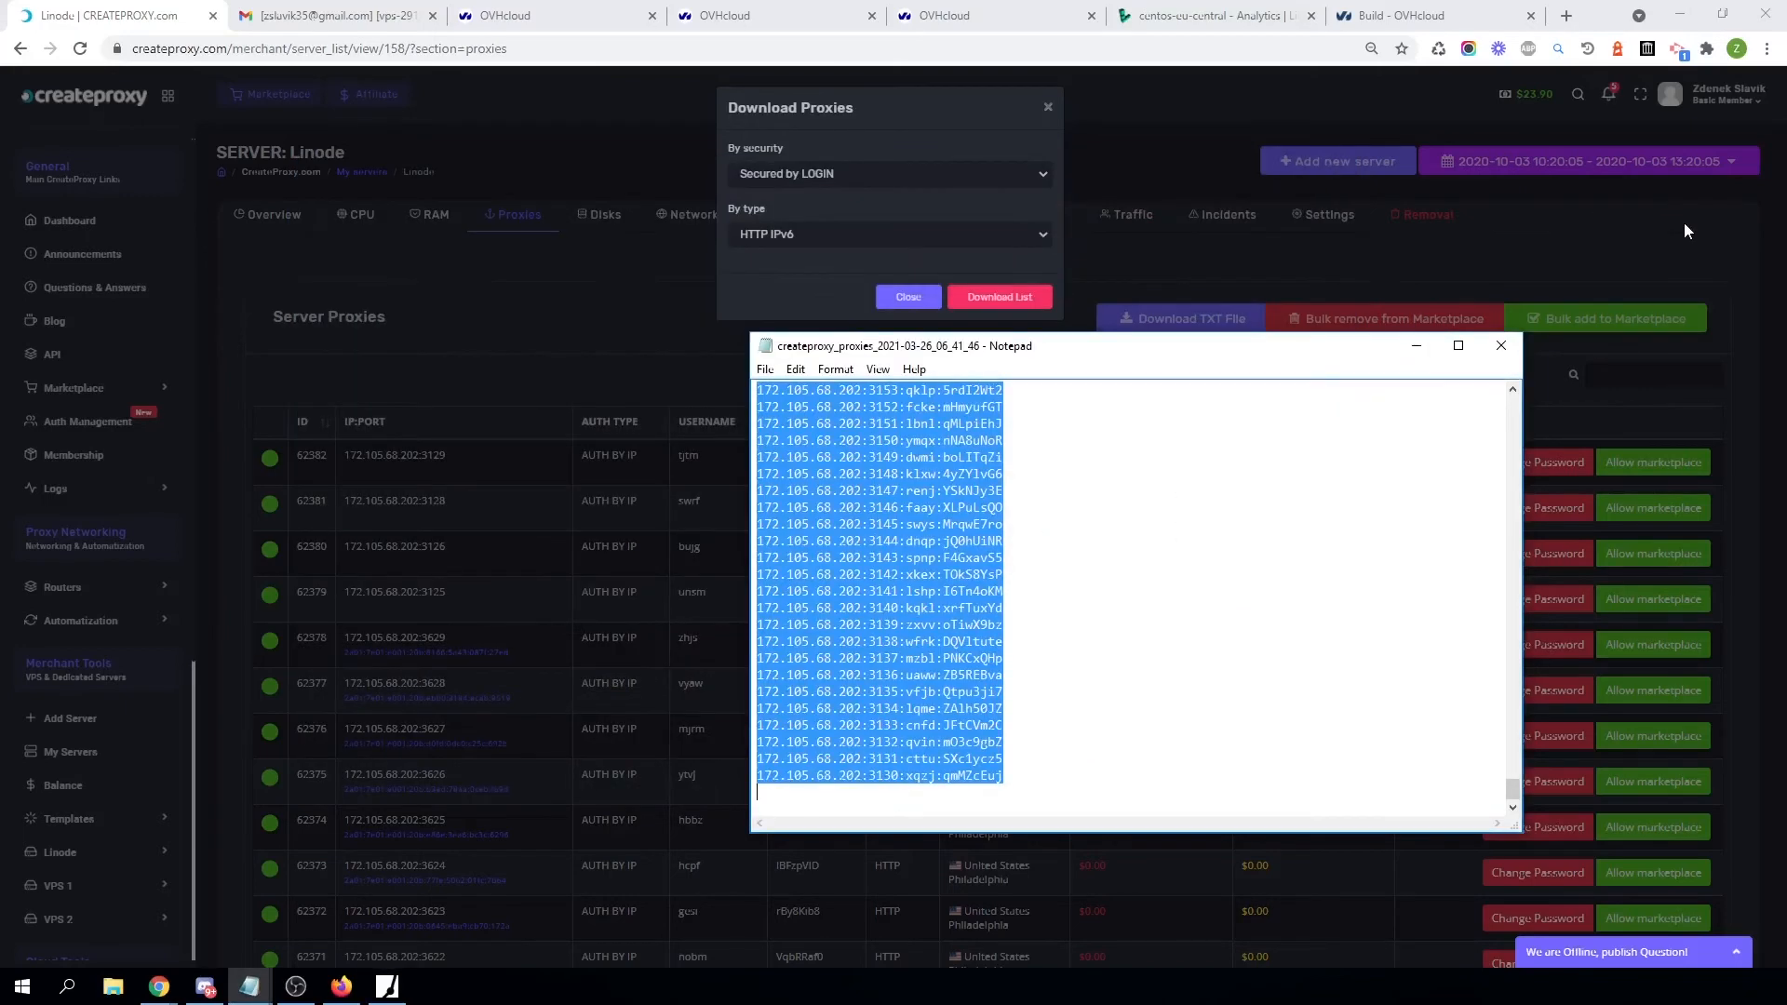
click(1500, 345)
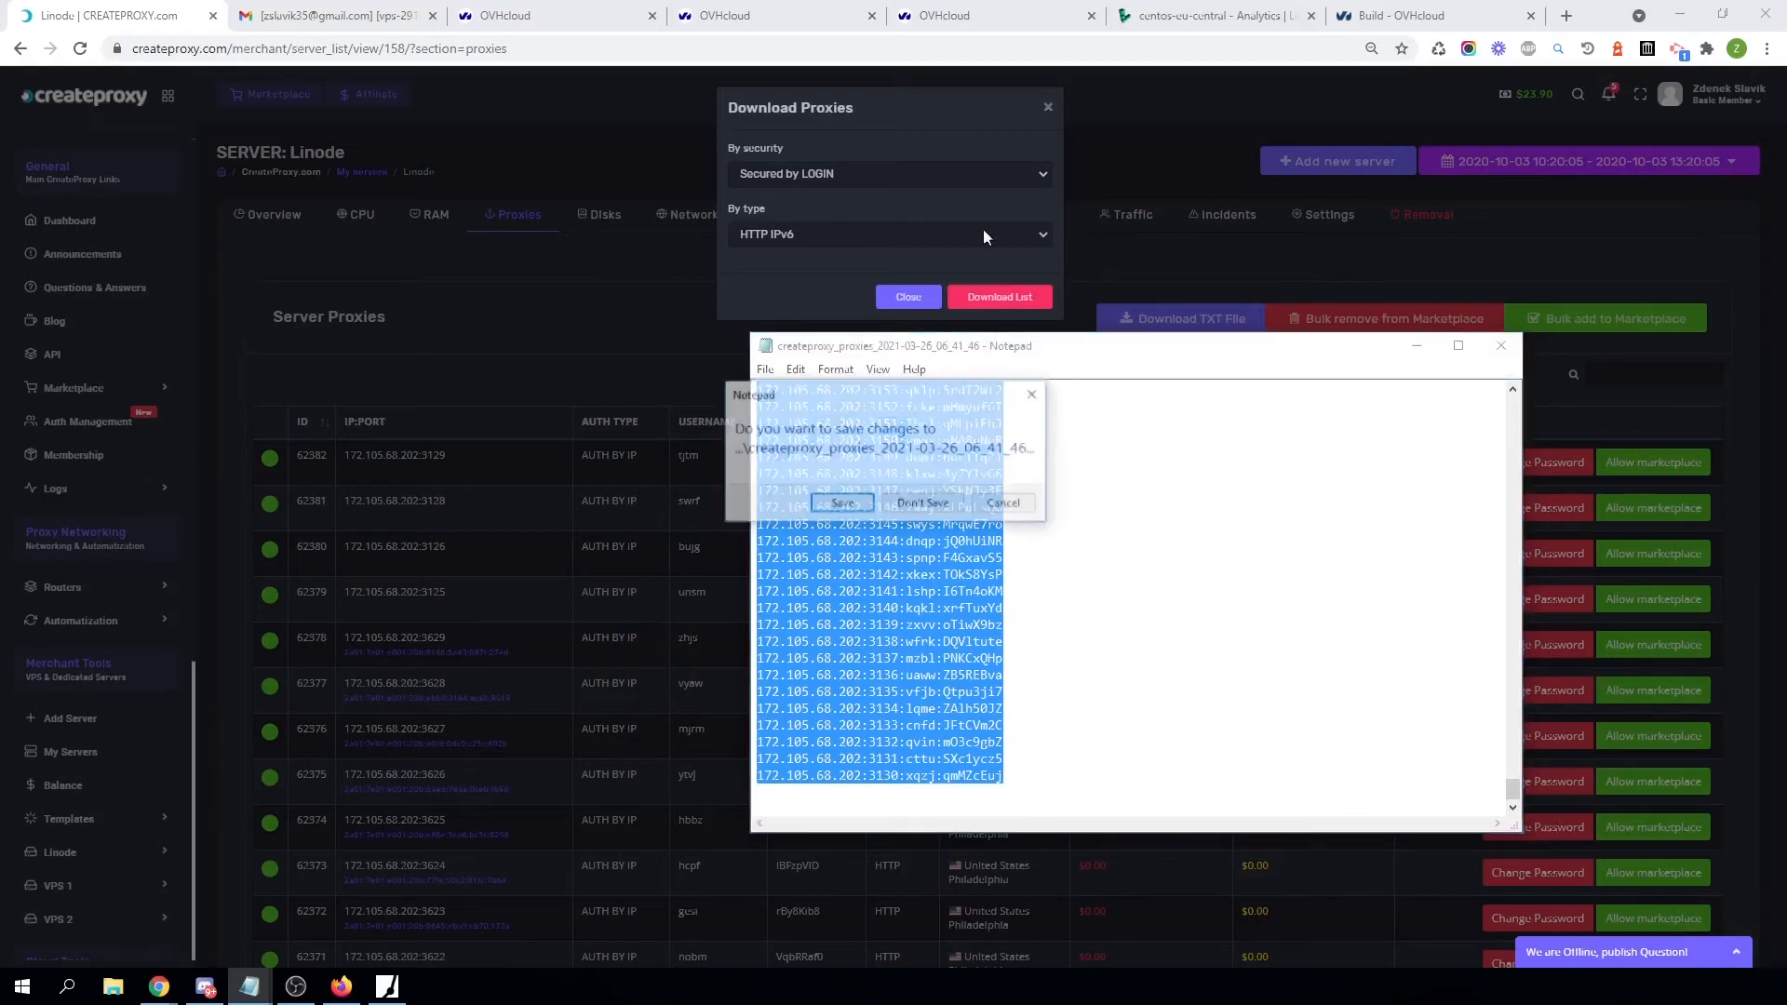
click(926, 506)
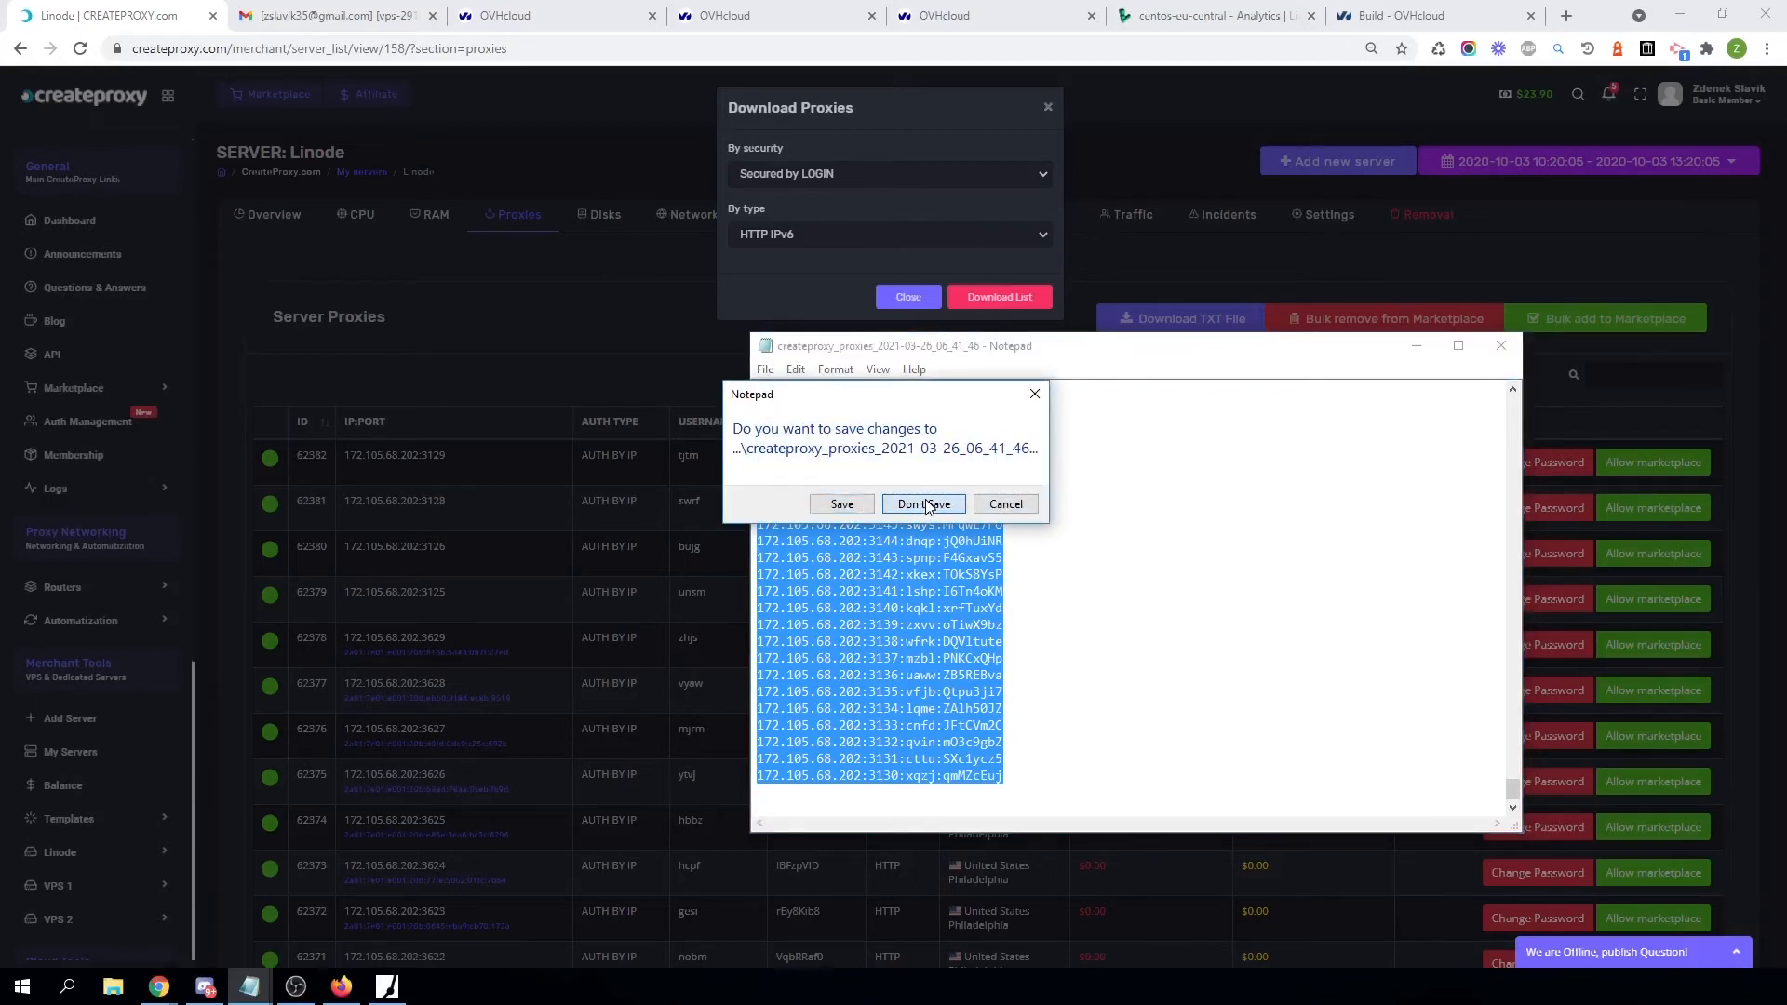
click(665, 472)
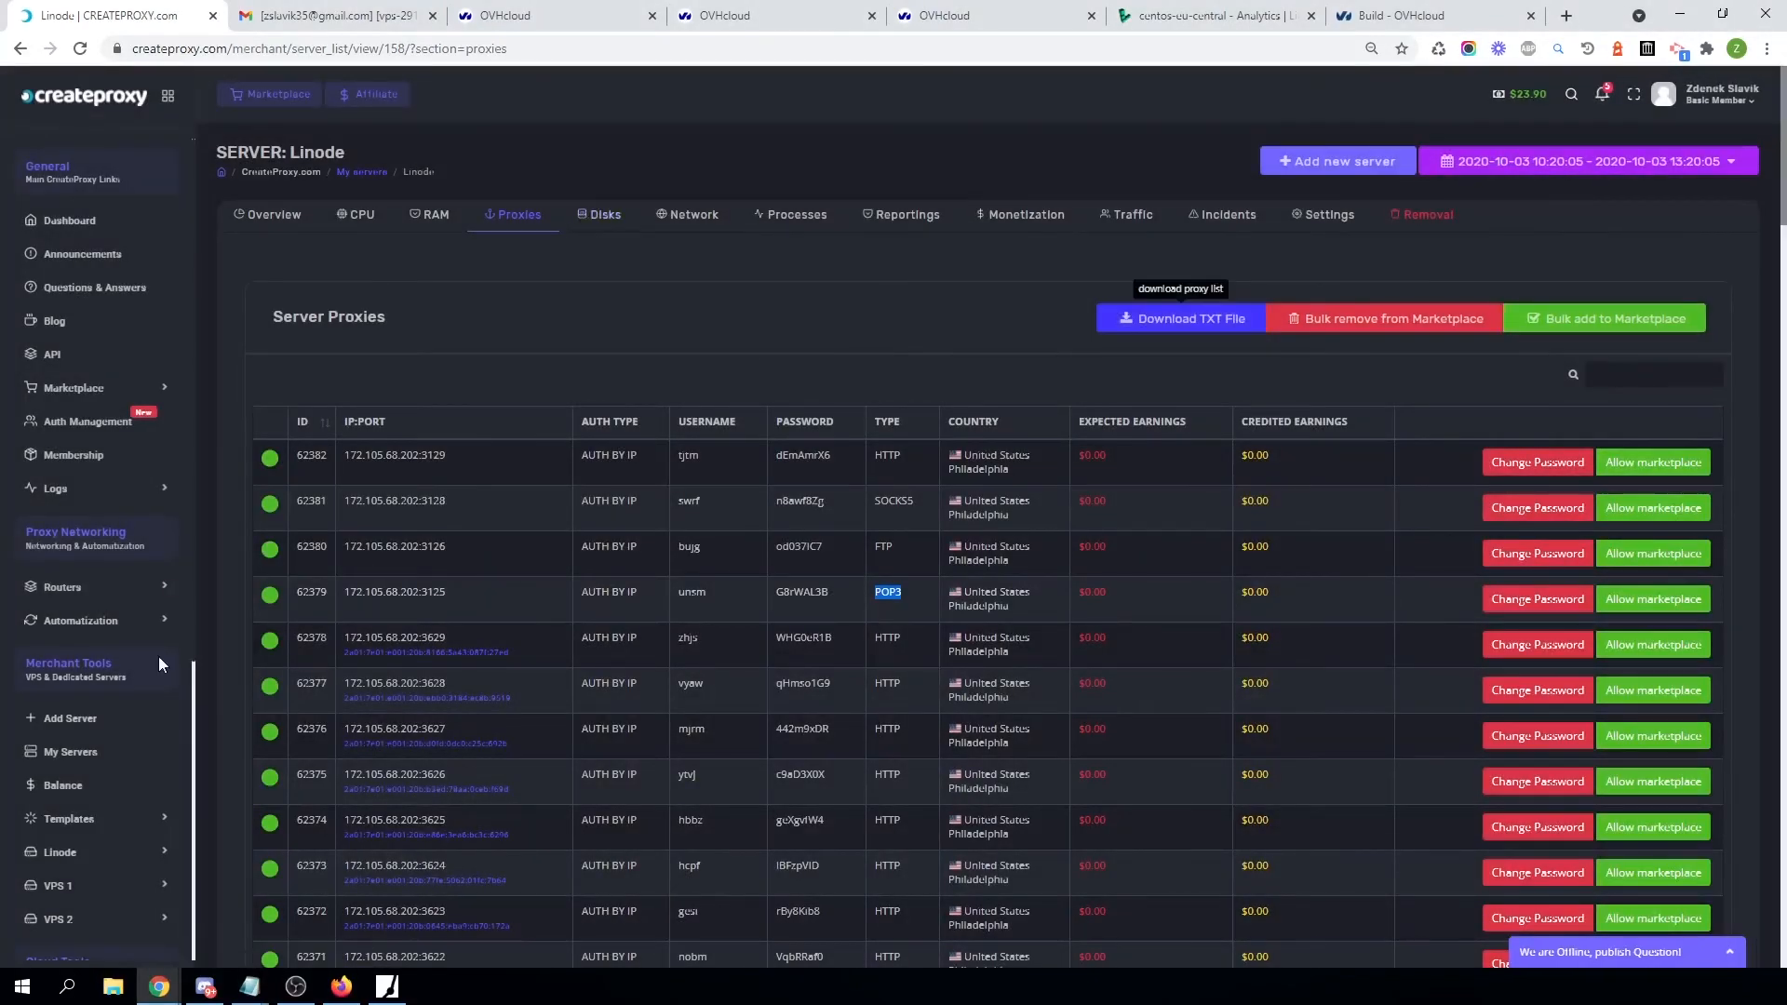
Expand VPS 1 in the sidebar and open the Linode server's traffic log.
scroll(79, 800, down, 5)
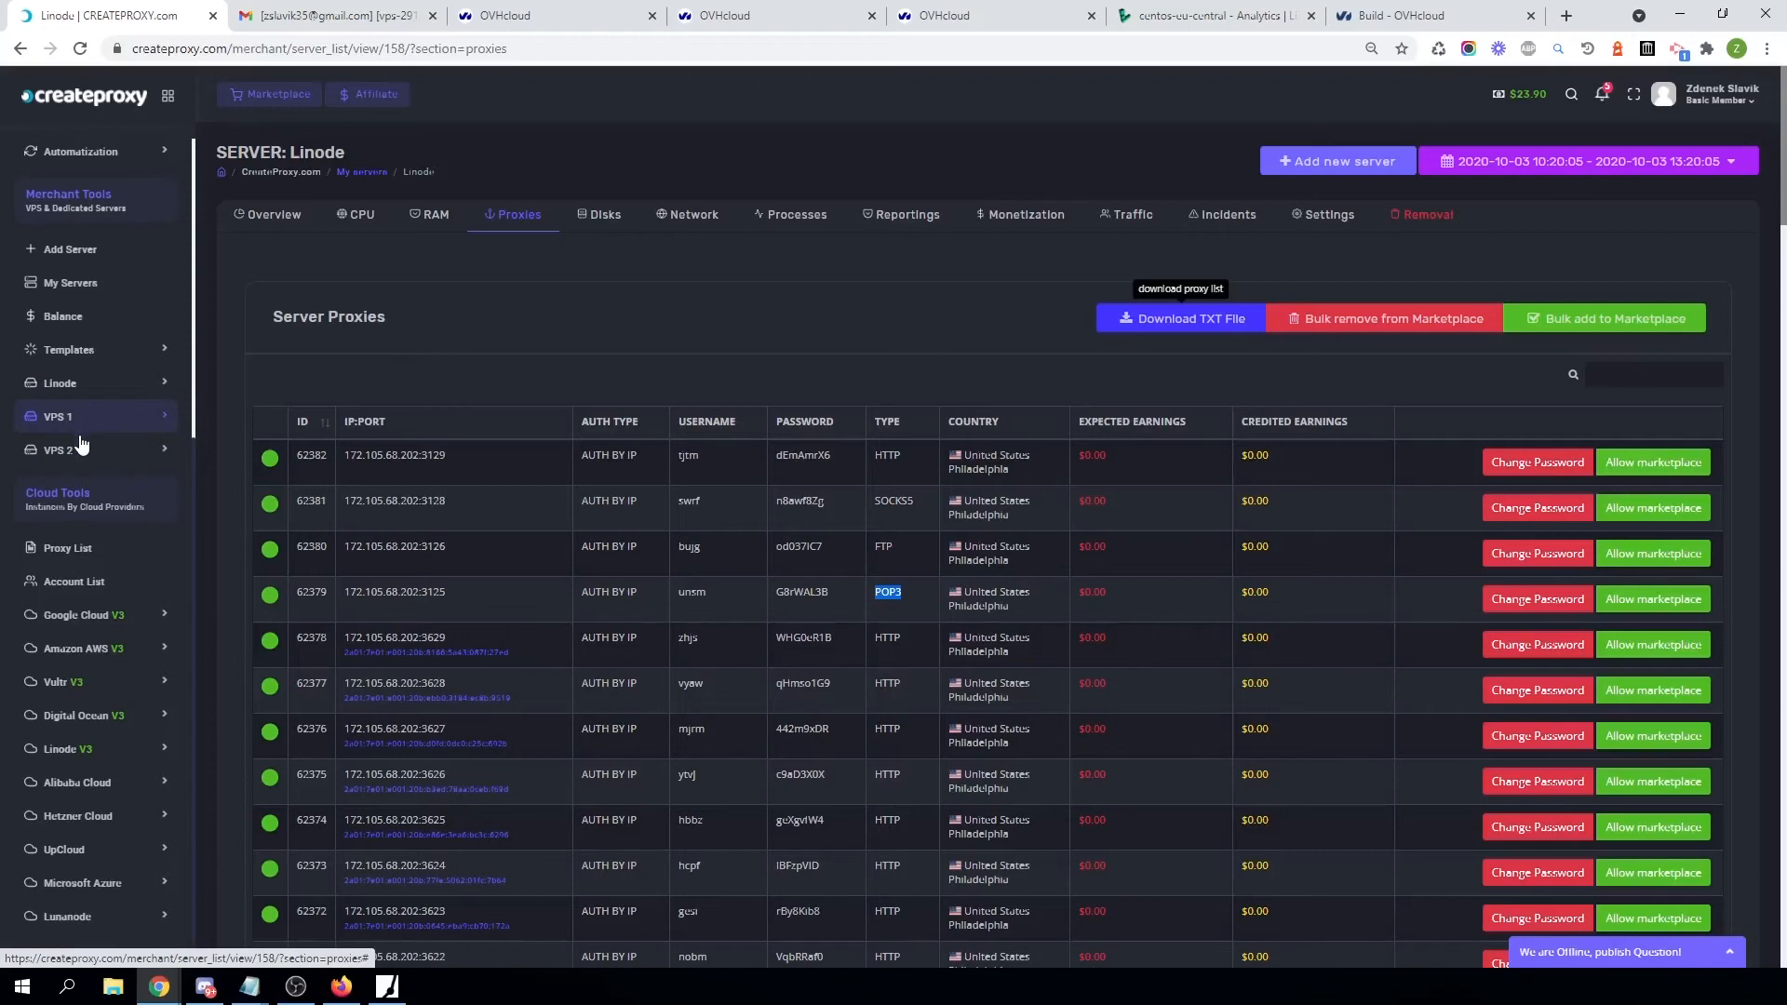
click(140, 425)
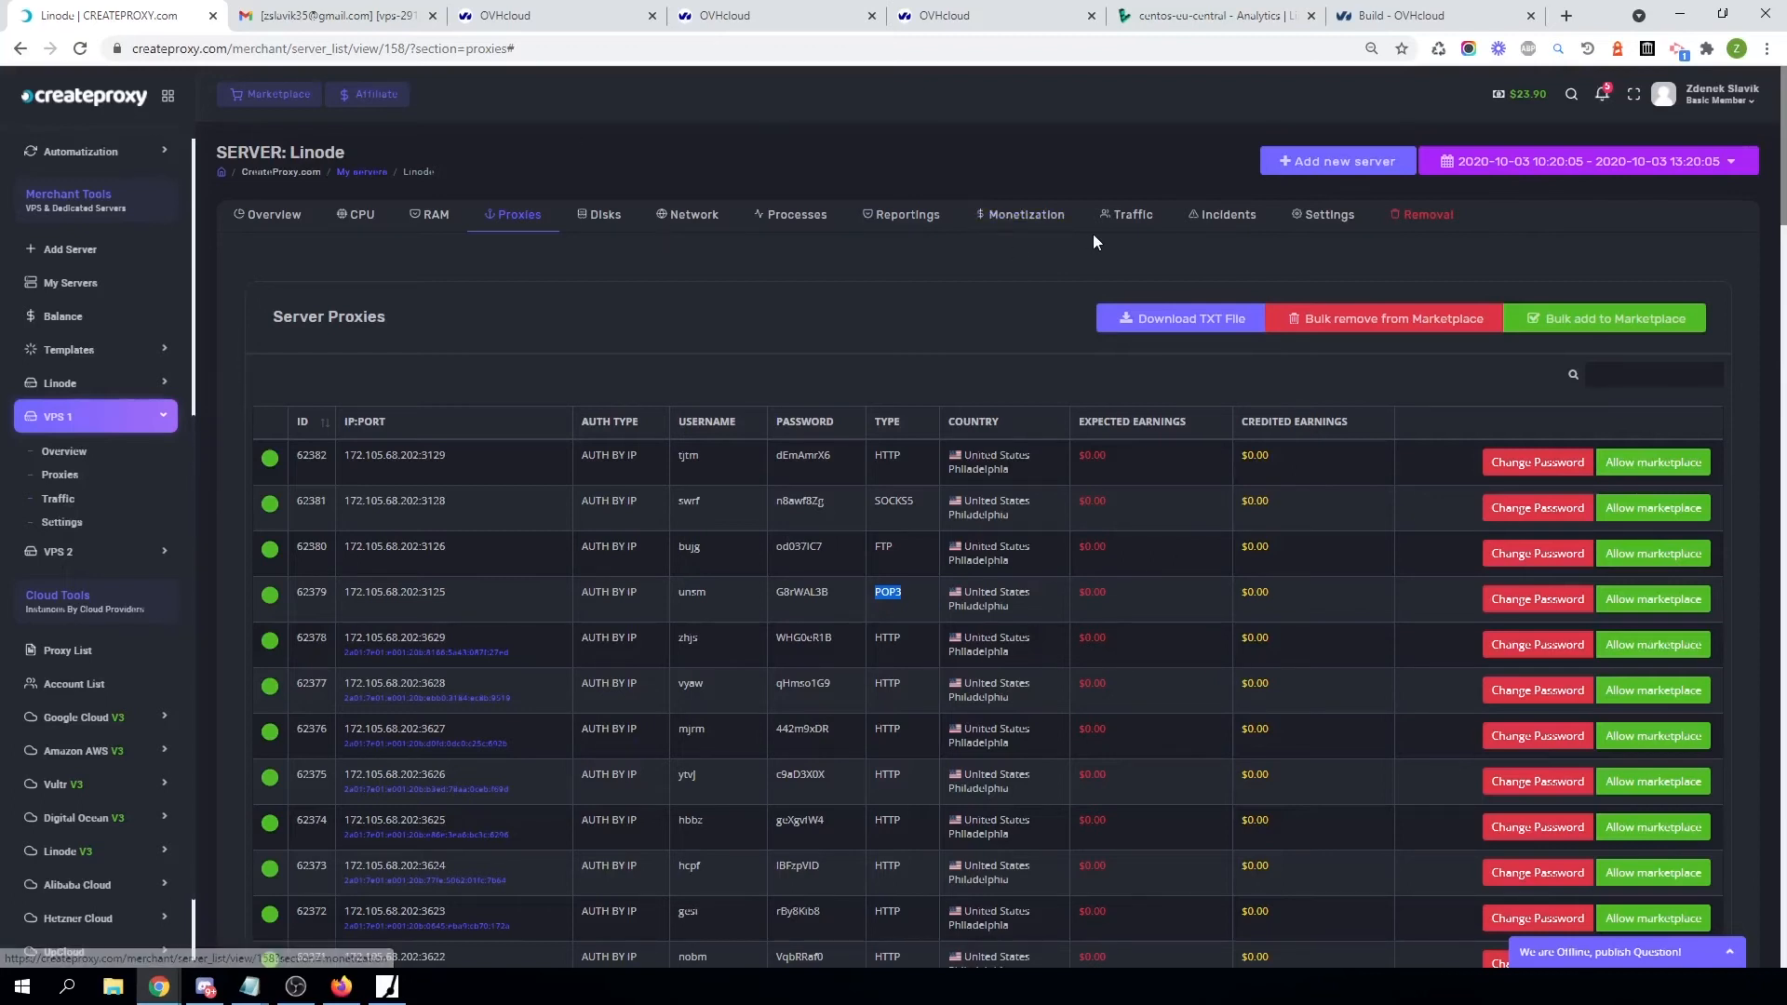
click(1152, 226)
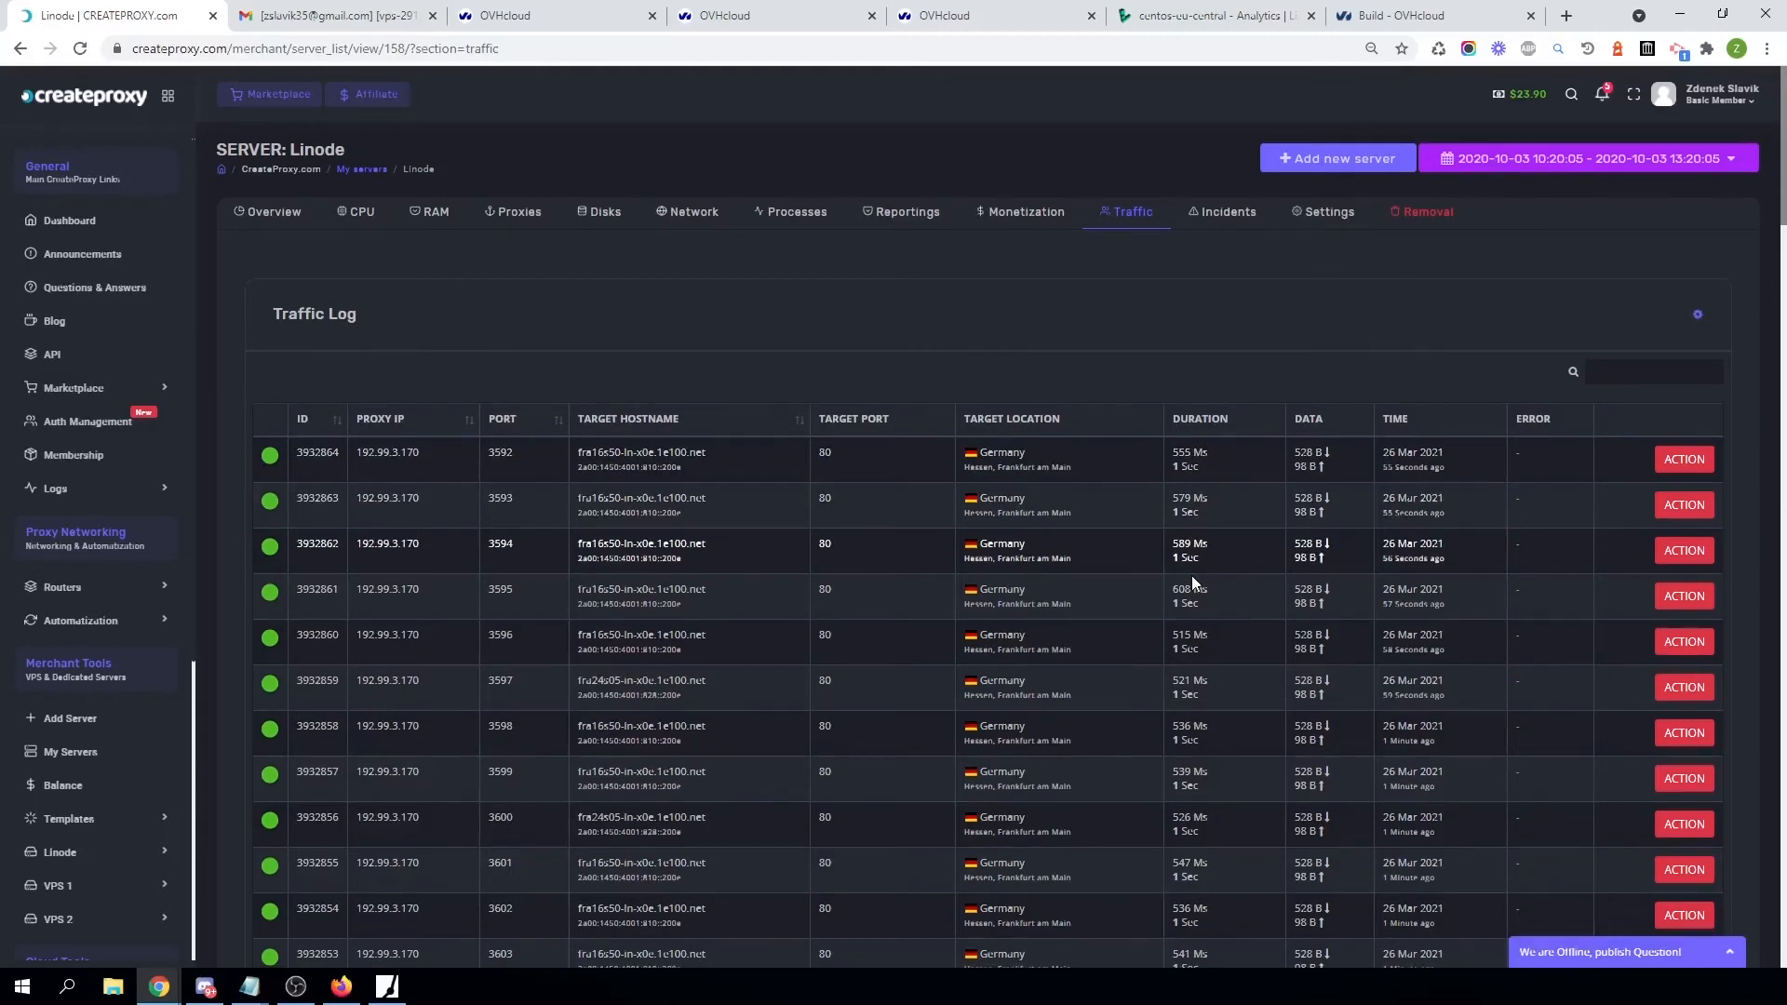
Scroll through the Linode Traffic Log's port-80 connections from 192.99.3.170 to Frankfurt hosts.
scroll(1191, 575, down, 5)
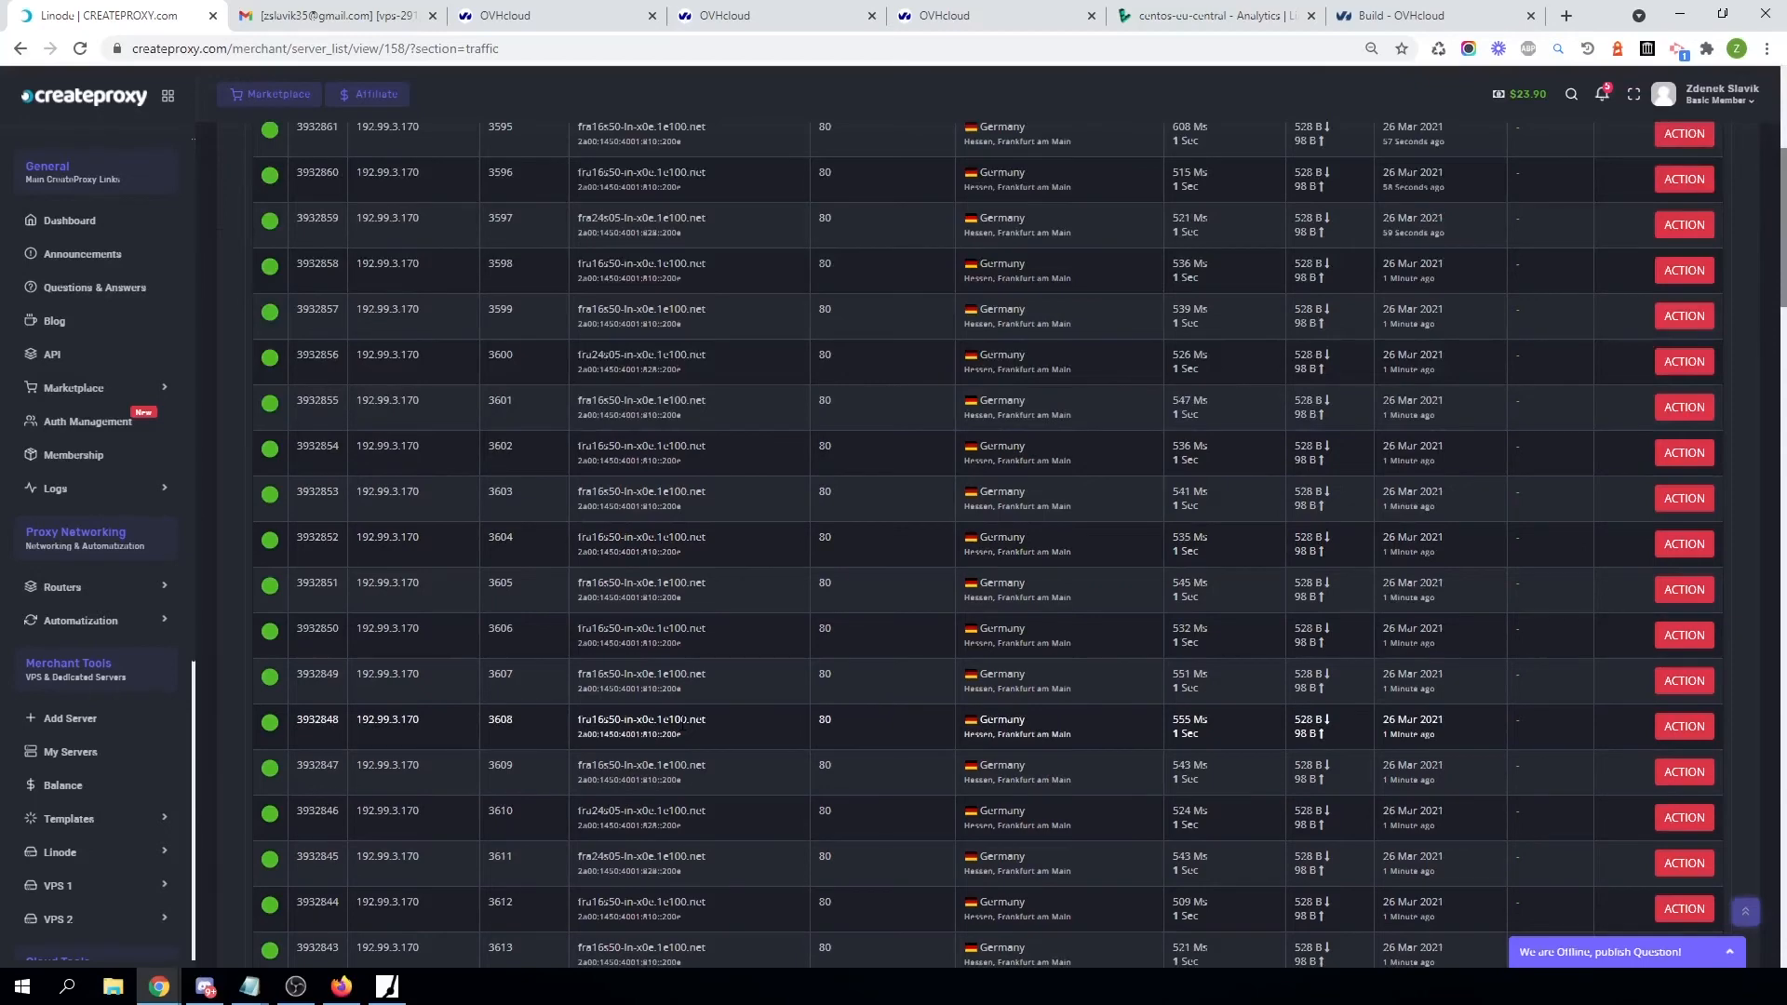
scroll(752, 567, up, 5)
scroll(867, 685, down, 5)
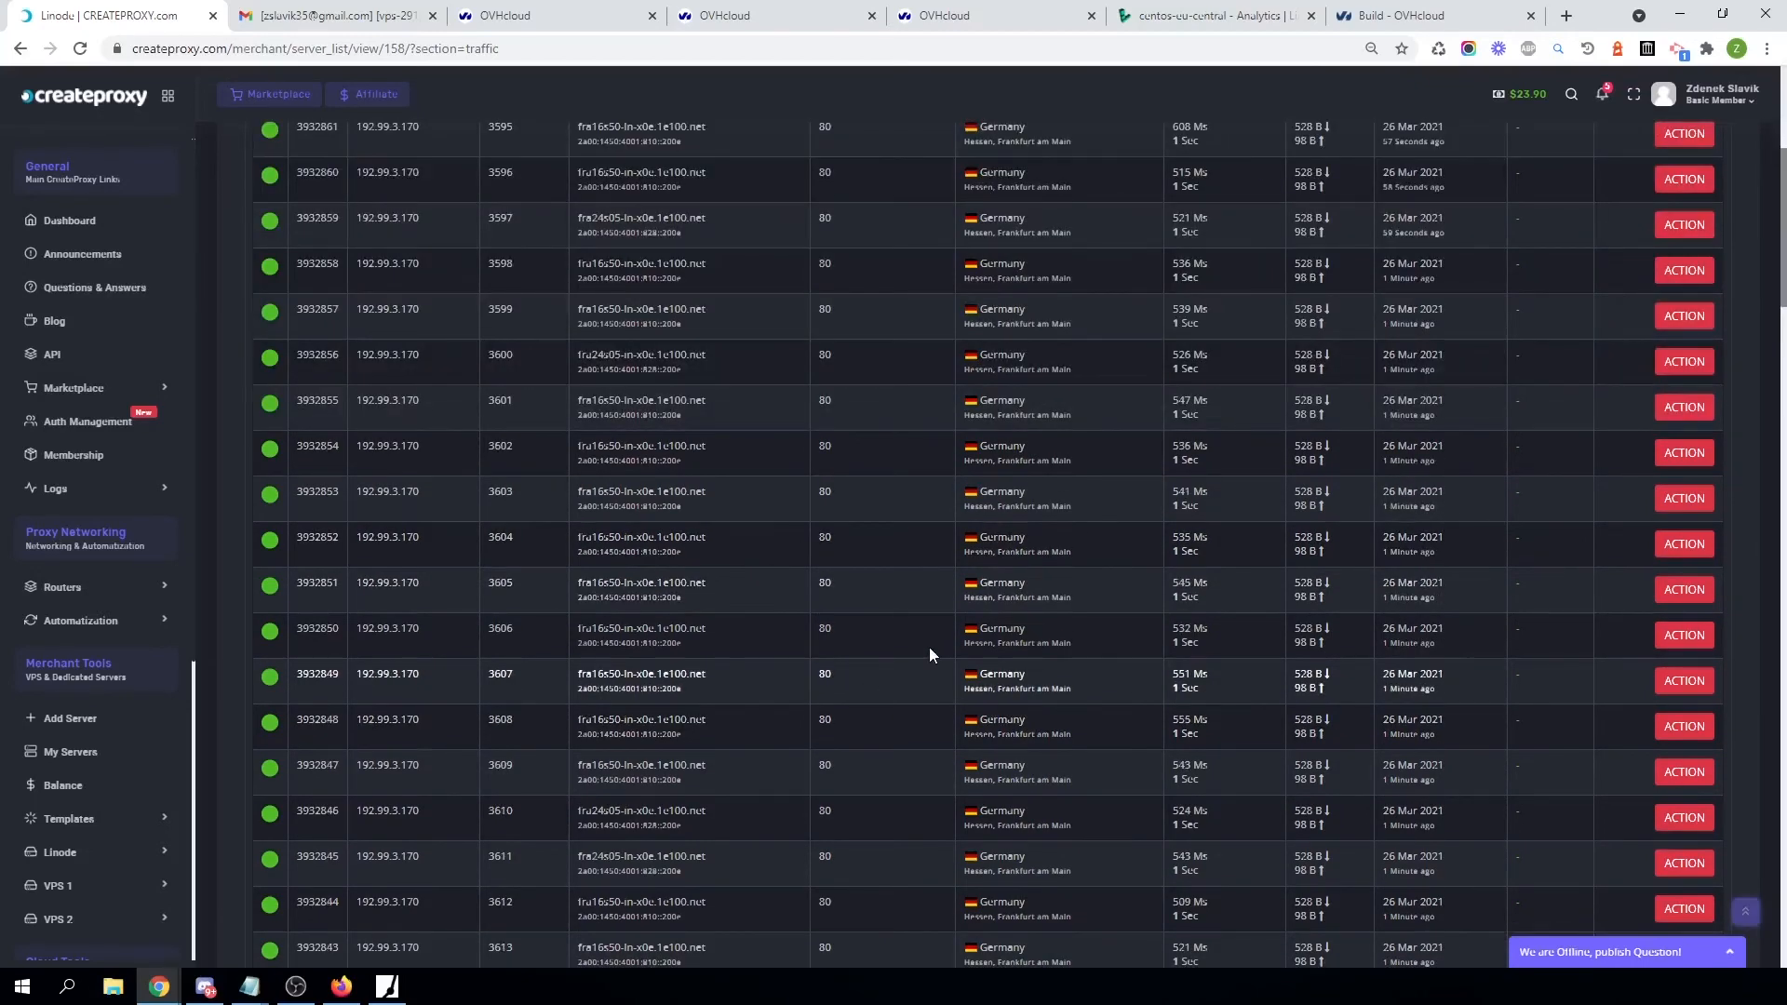
scroll(1090, 756, up, 5)
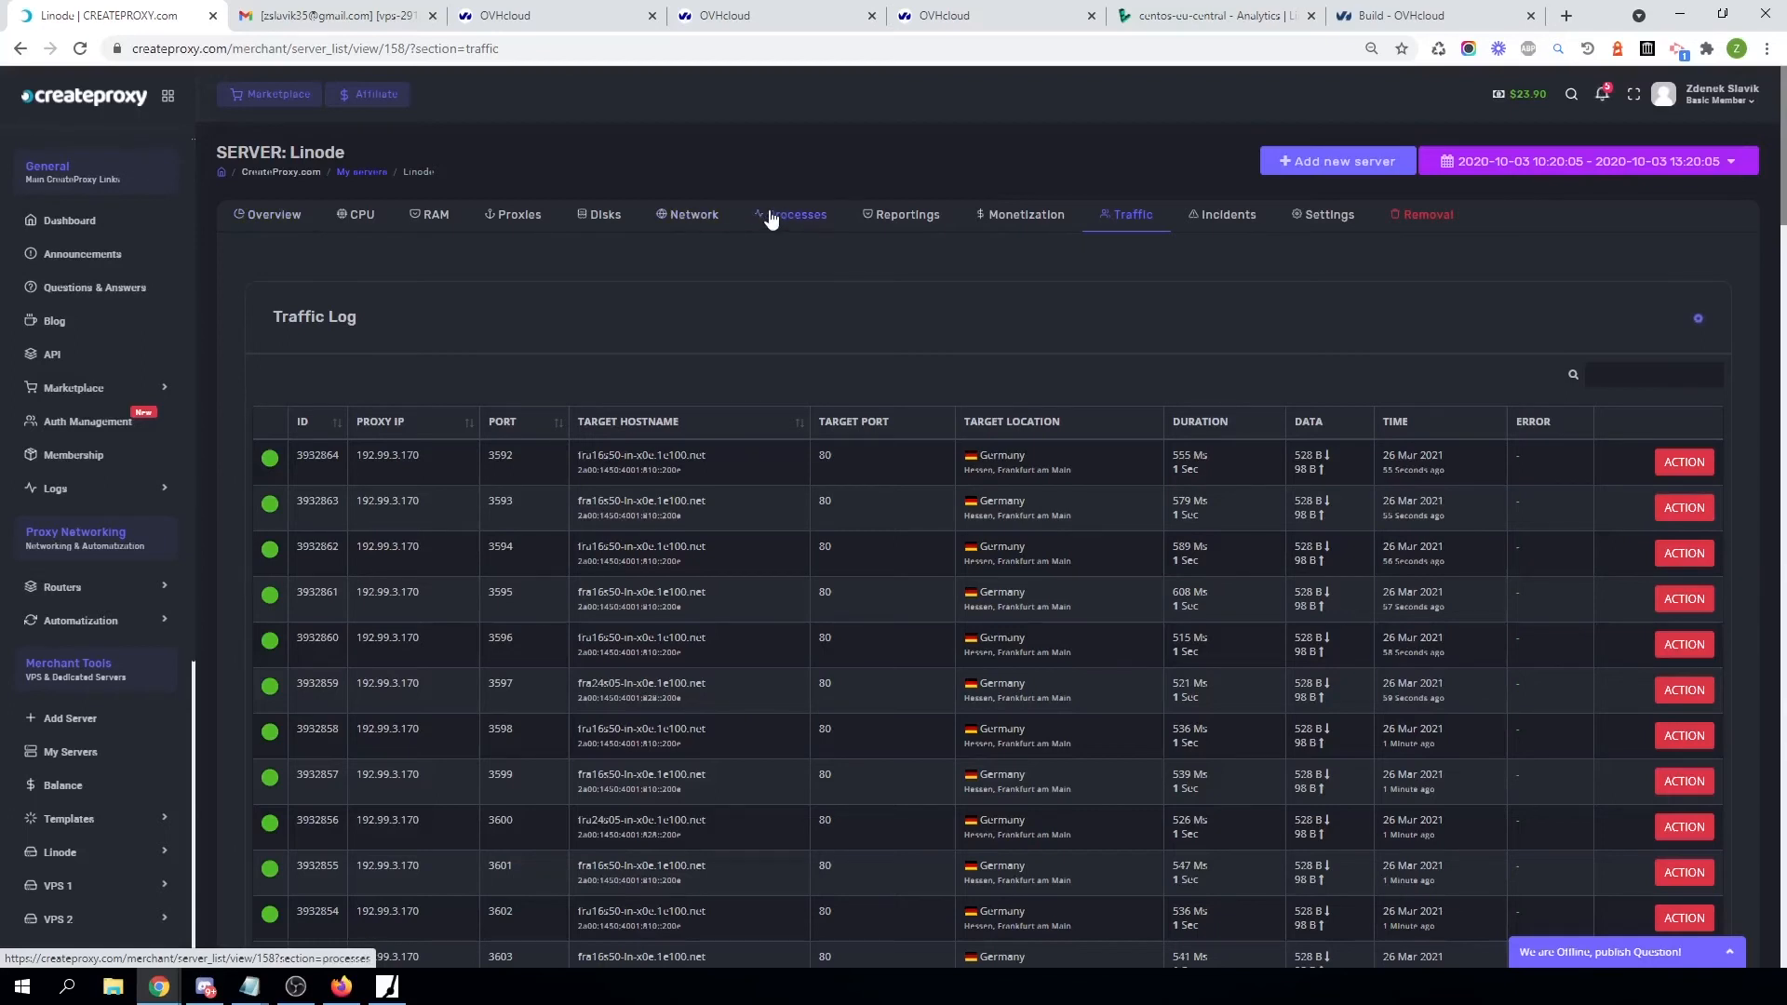
On the Linode server's Settings, enter 5000 as the IPv6 proxy count and perform the operation.
click(1328, 219)
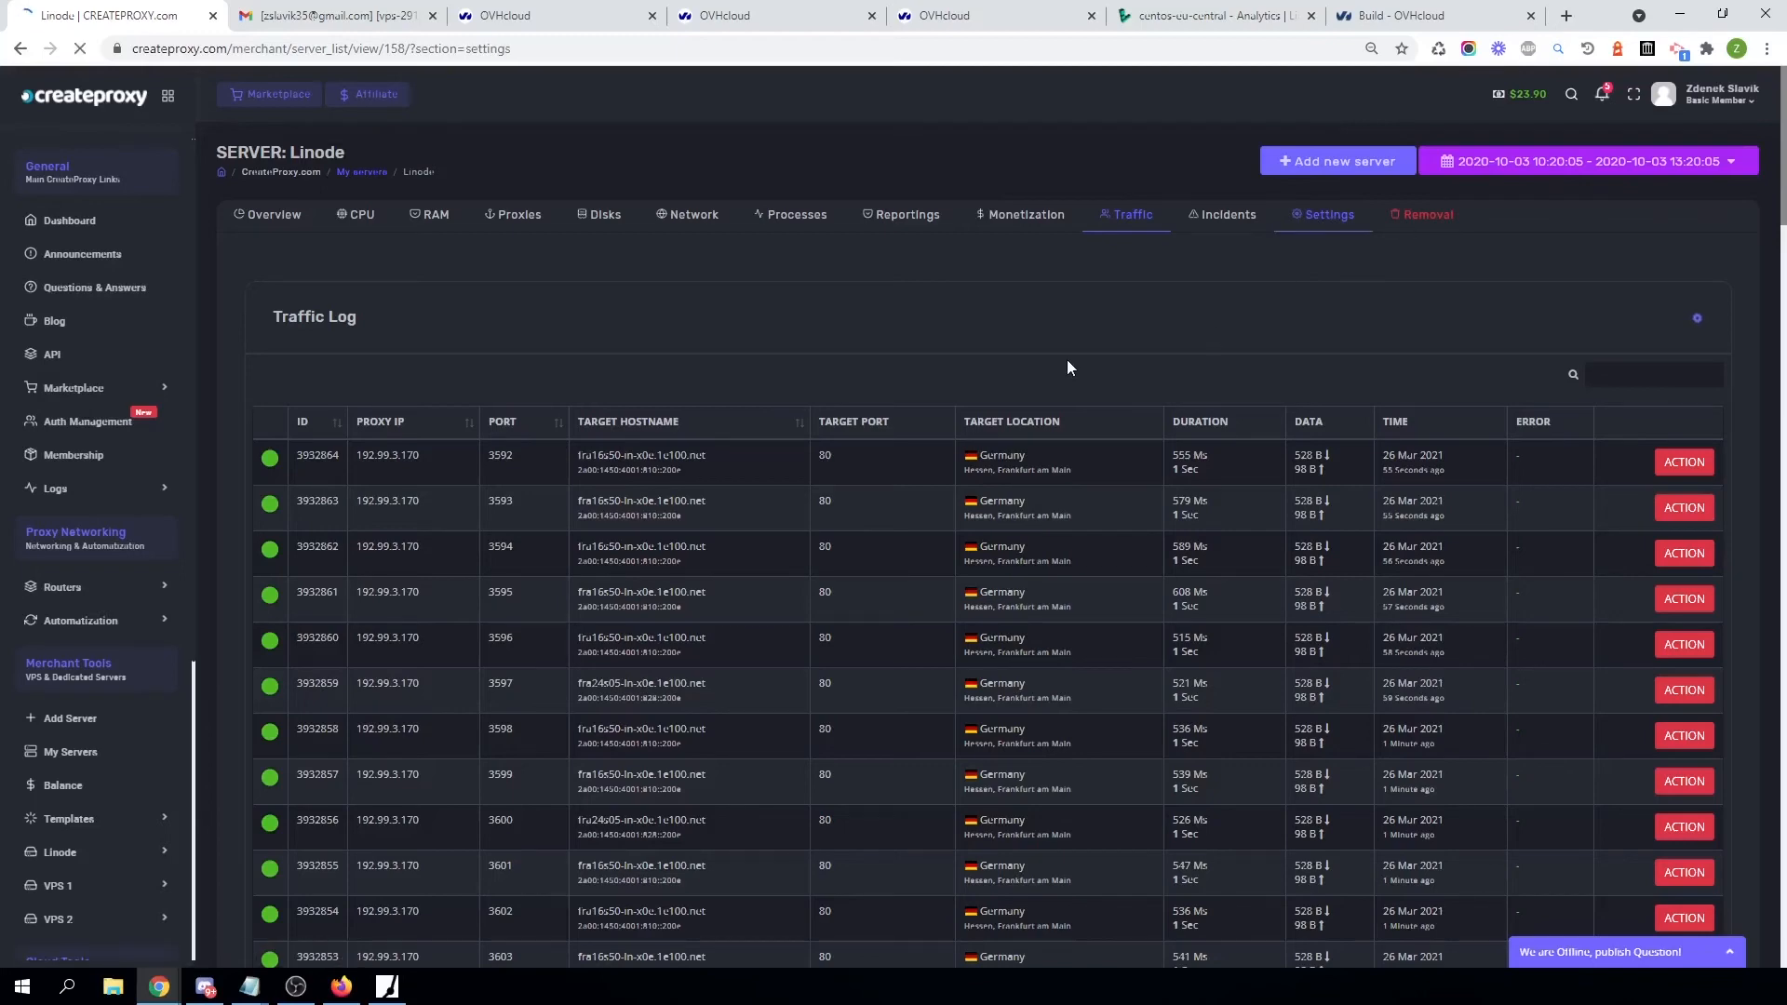
scroll(424, 729, down, 3)
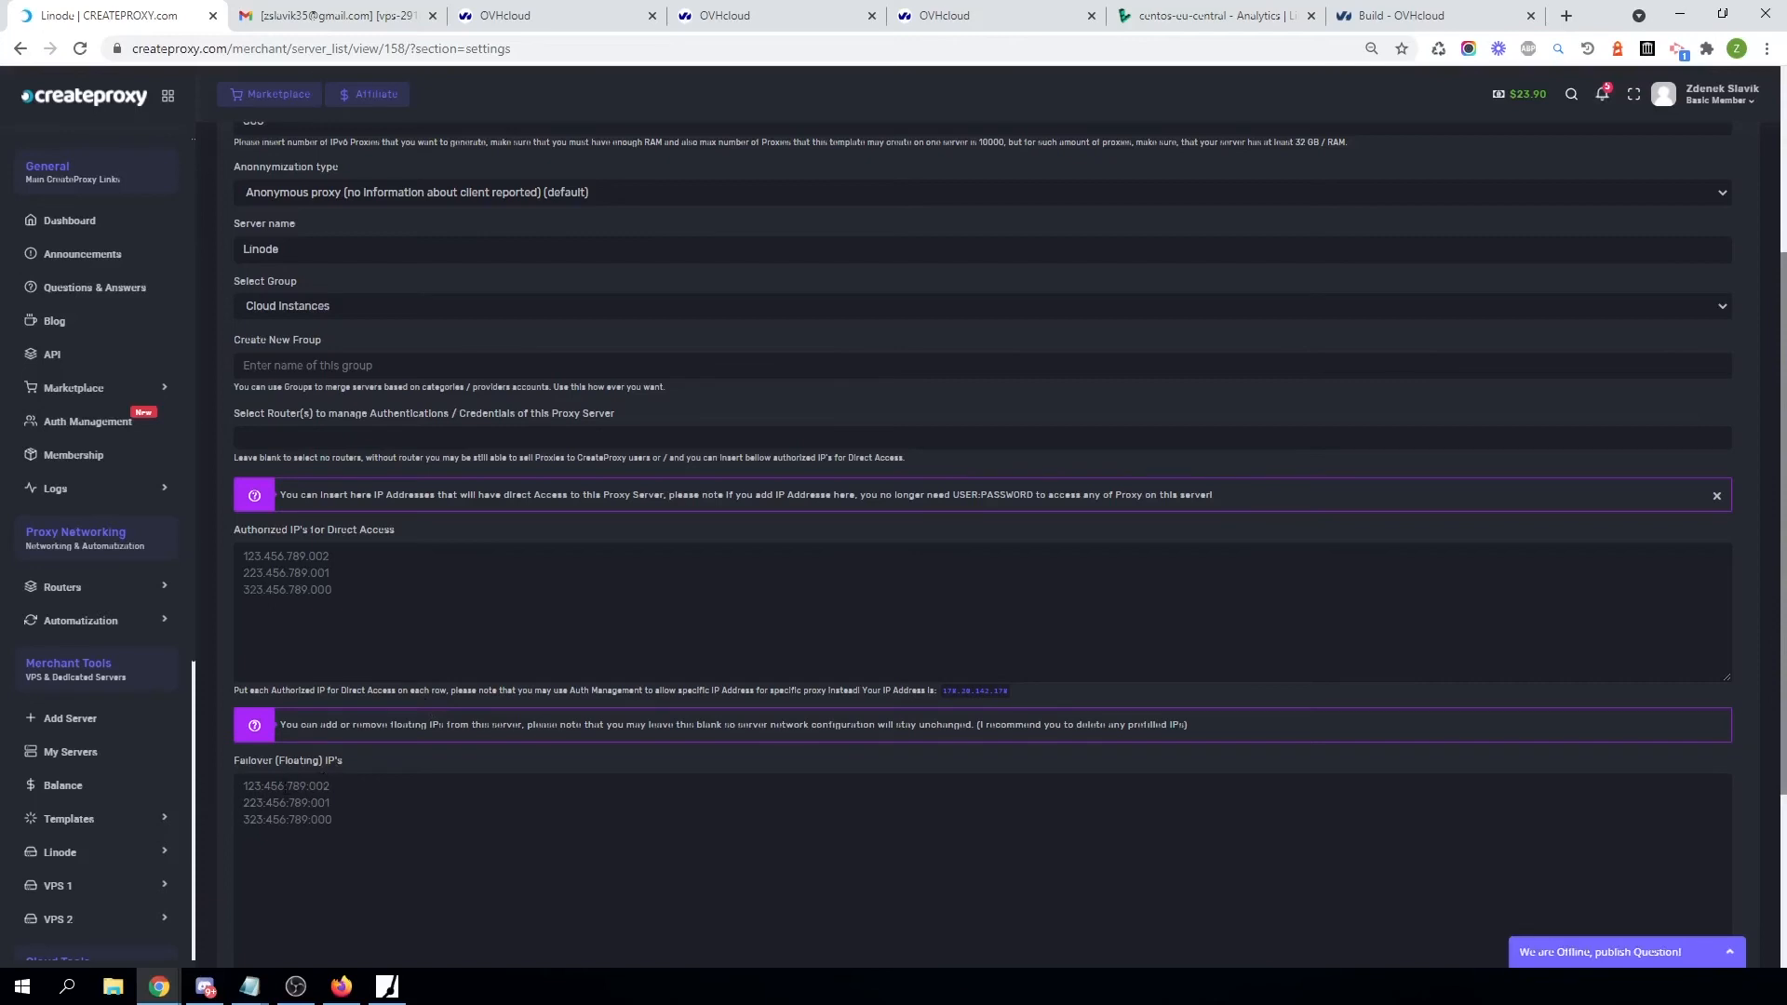
click(305, 802)
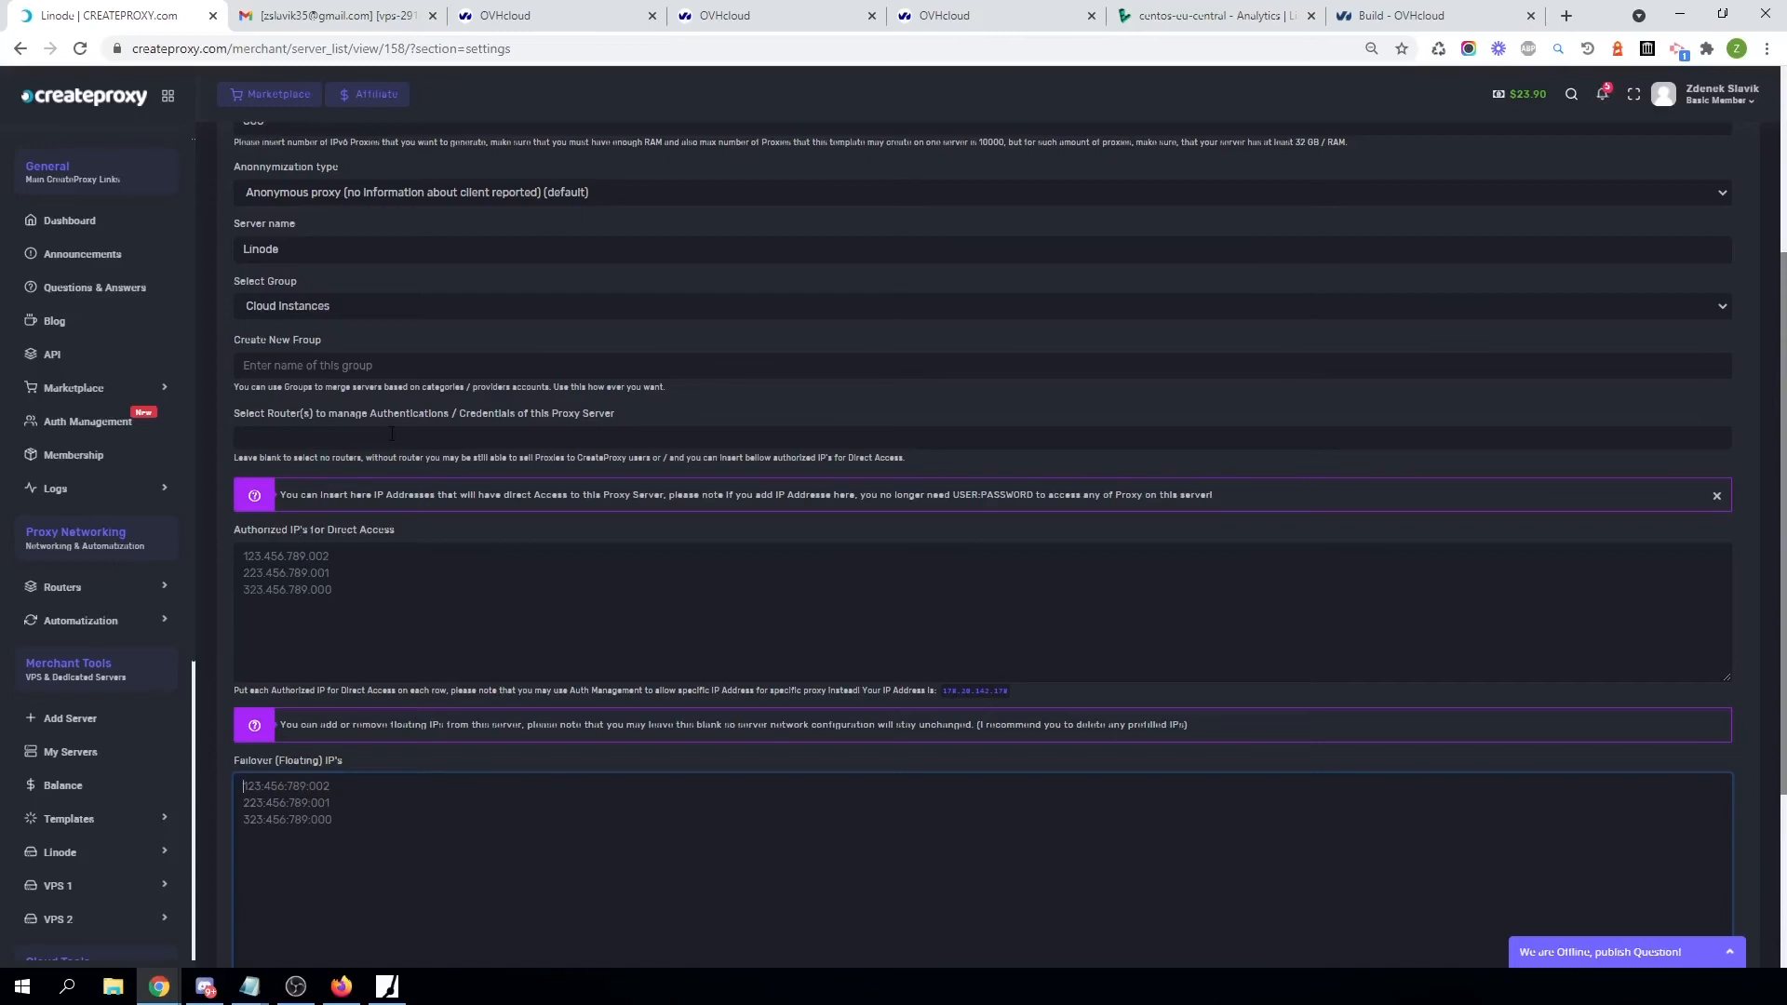
scroll(391, 434, up, 3)
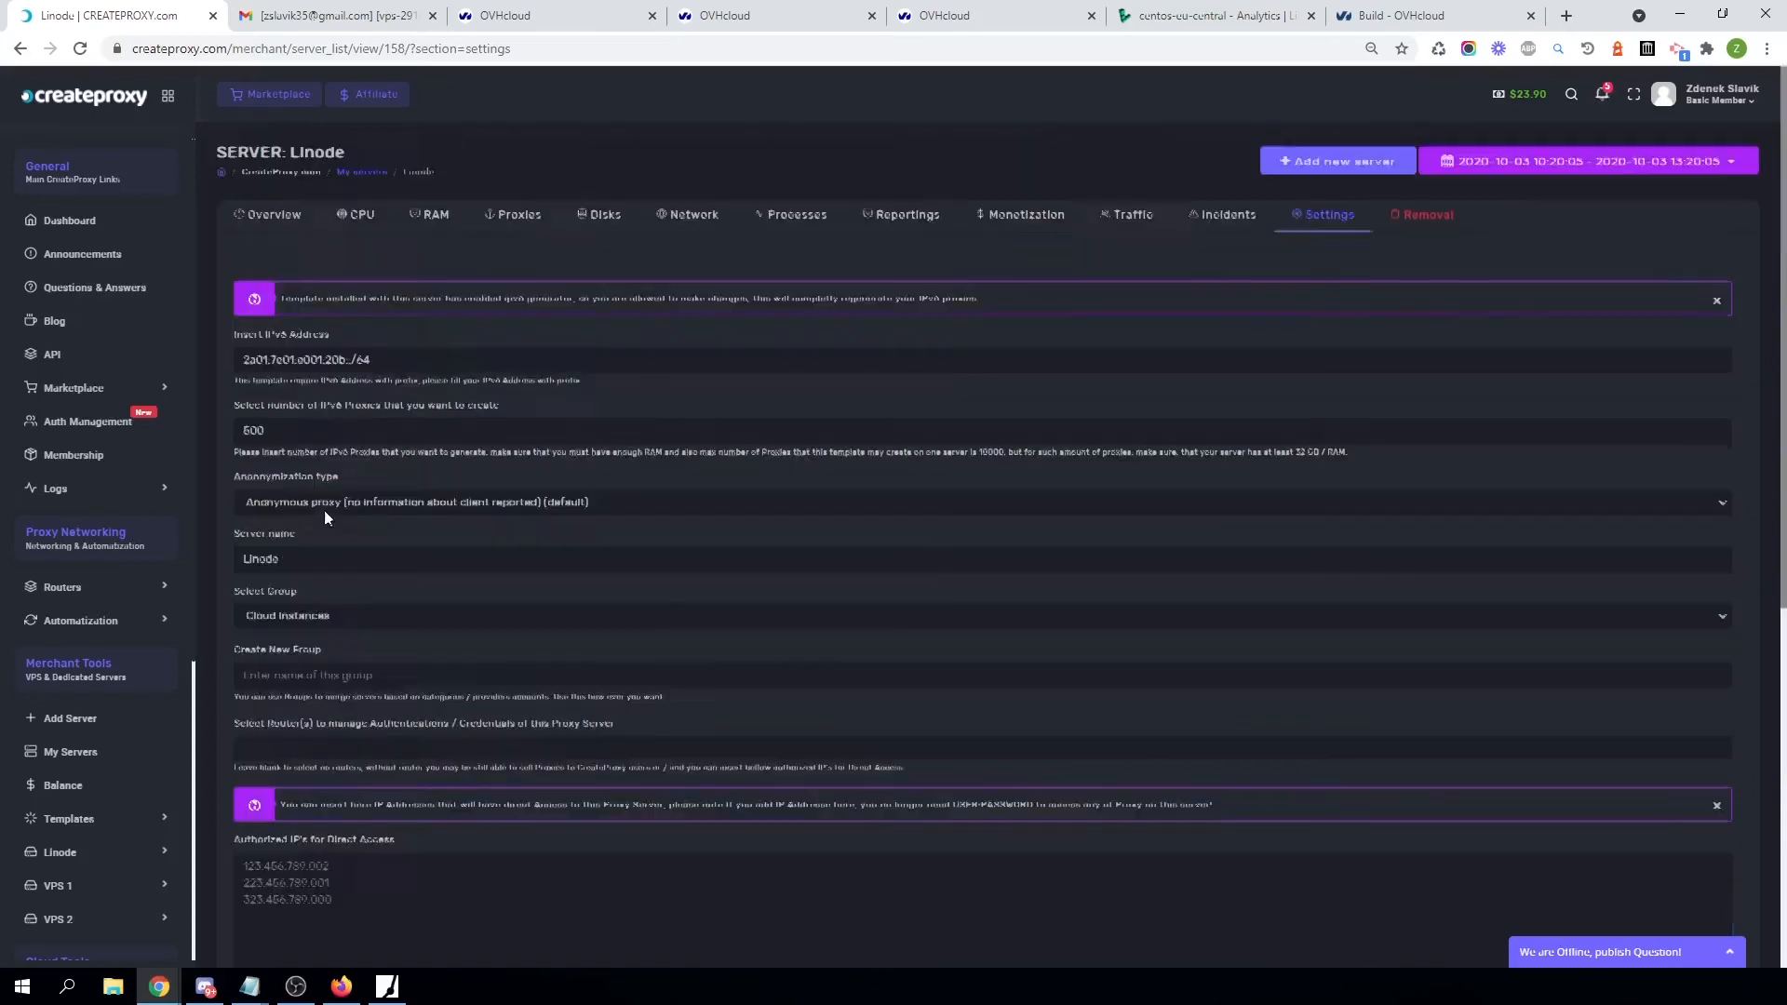
double_click(283, 431)
text(1000)
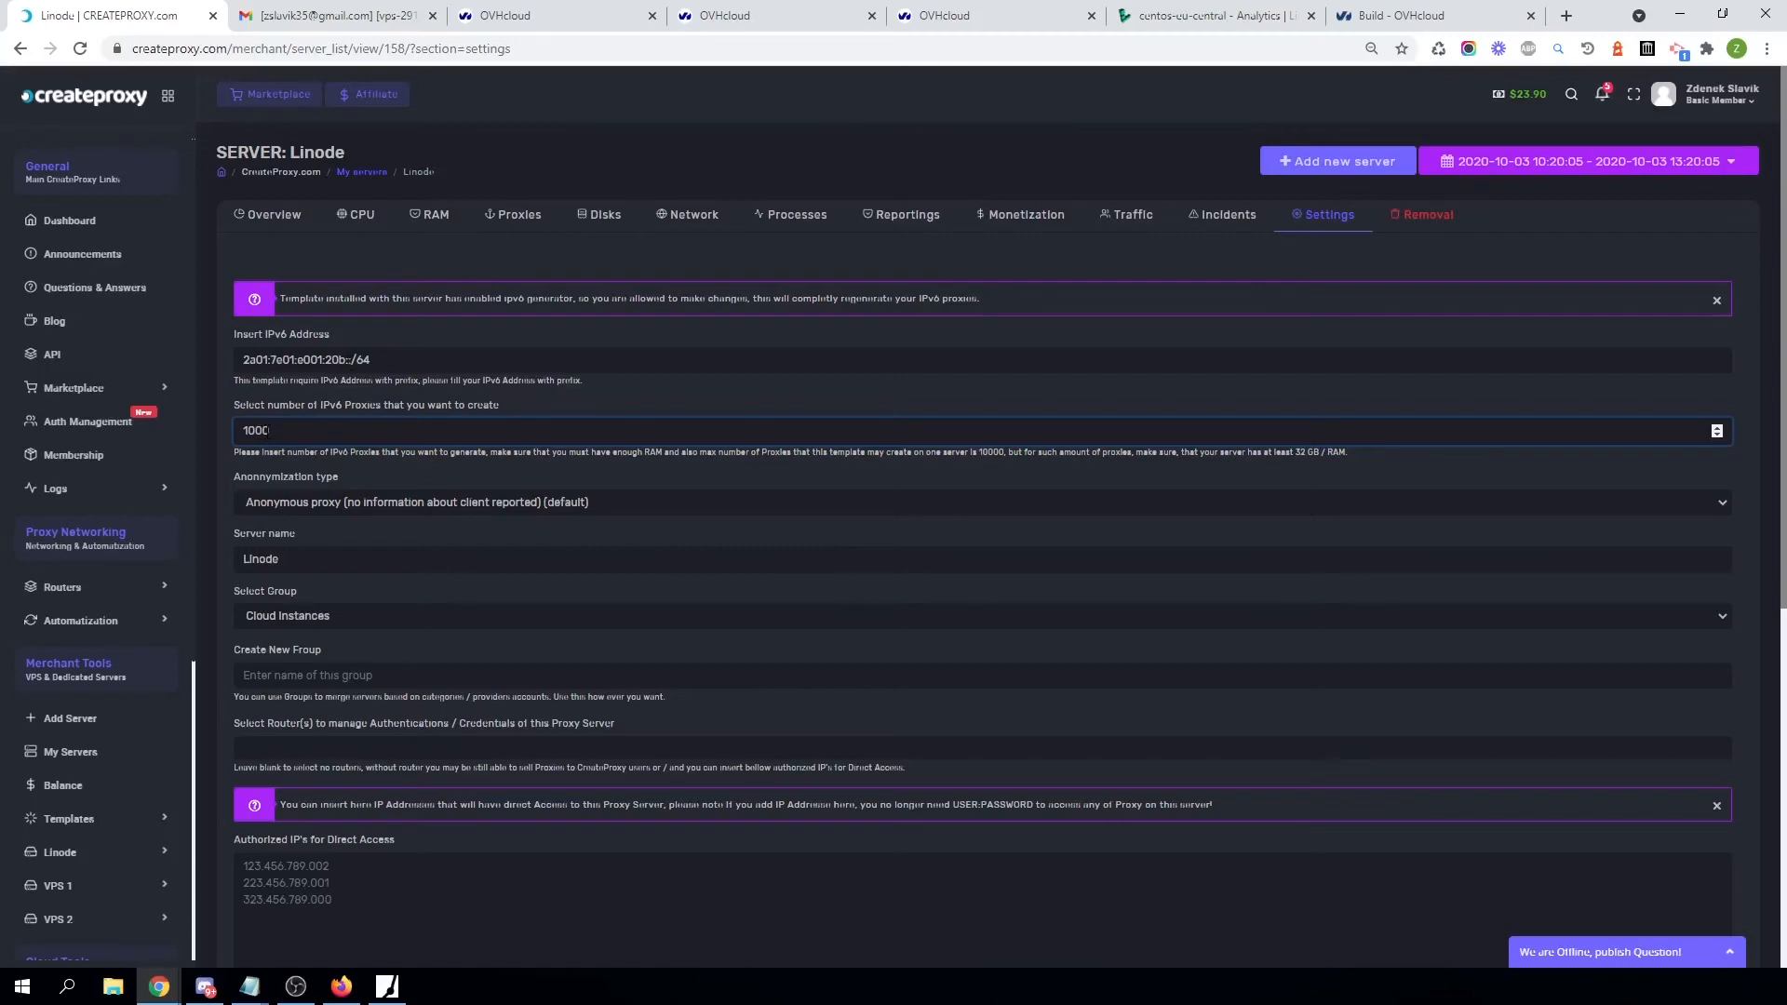
key(ctrl+a)
text(5000)
scroll(372, 472, down, 6)
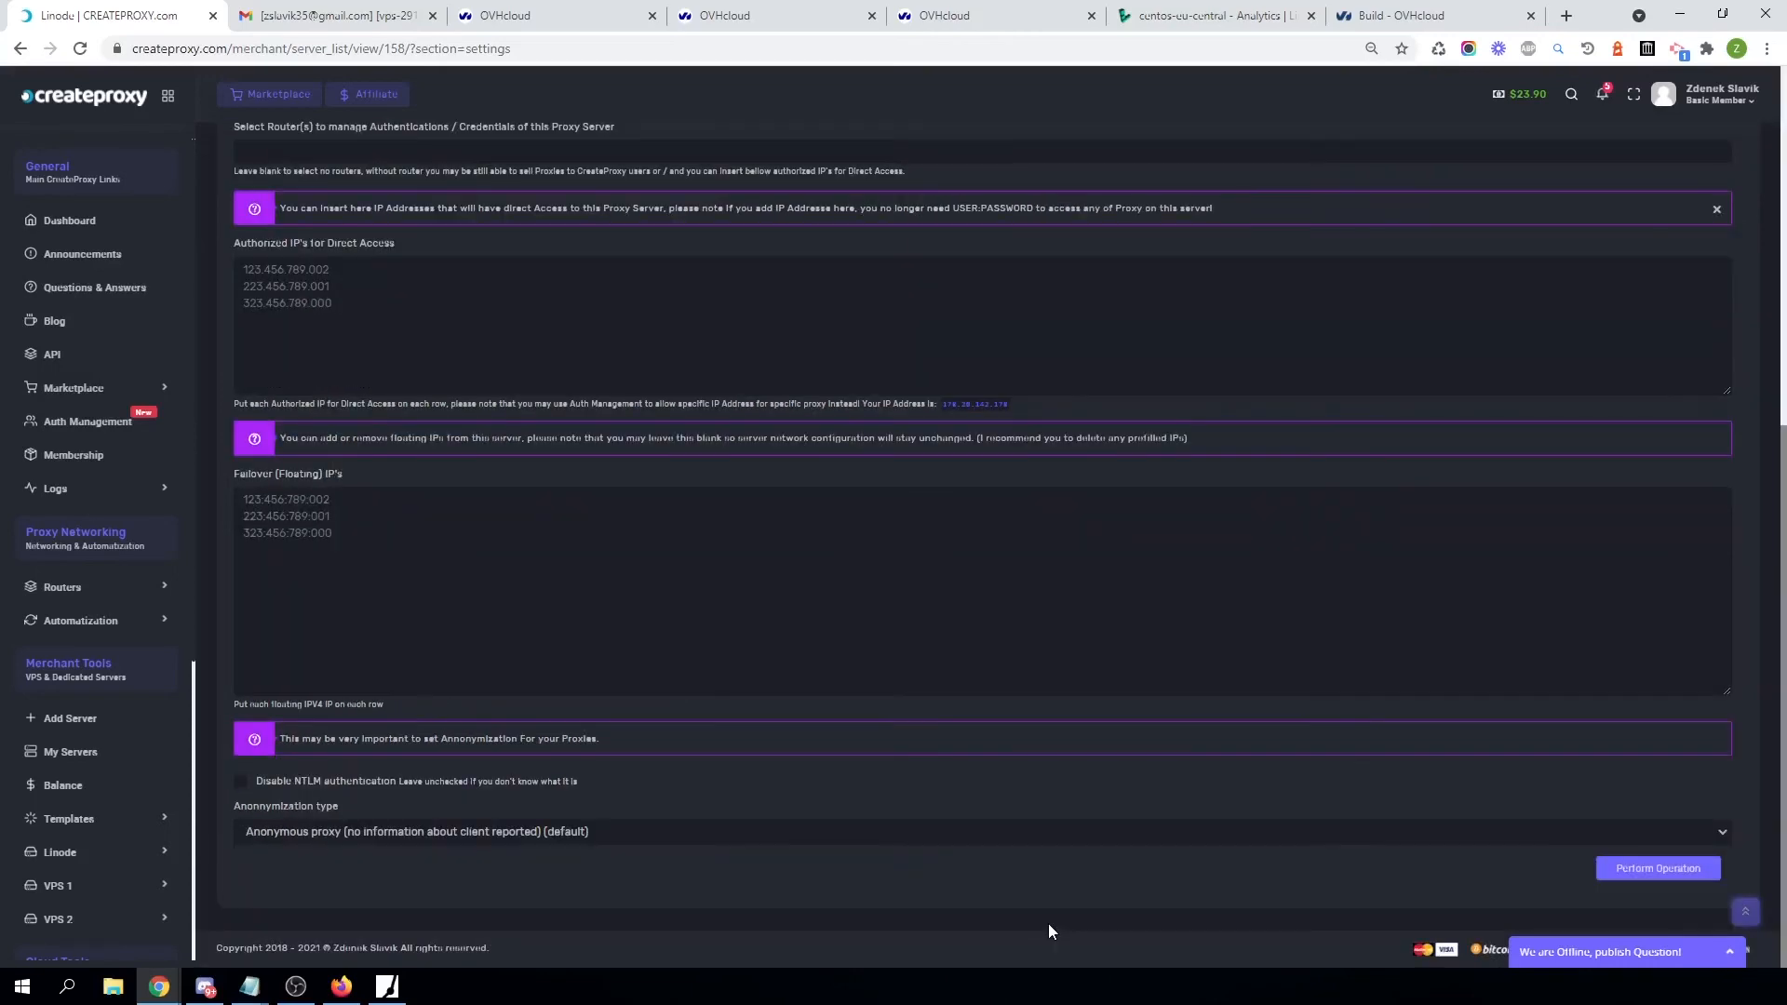
click(1608, 877)
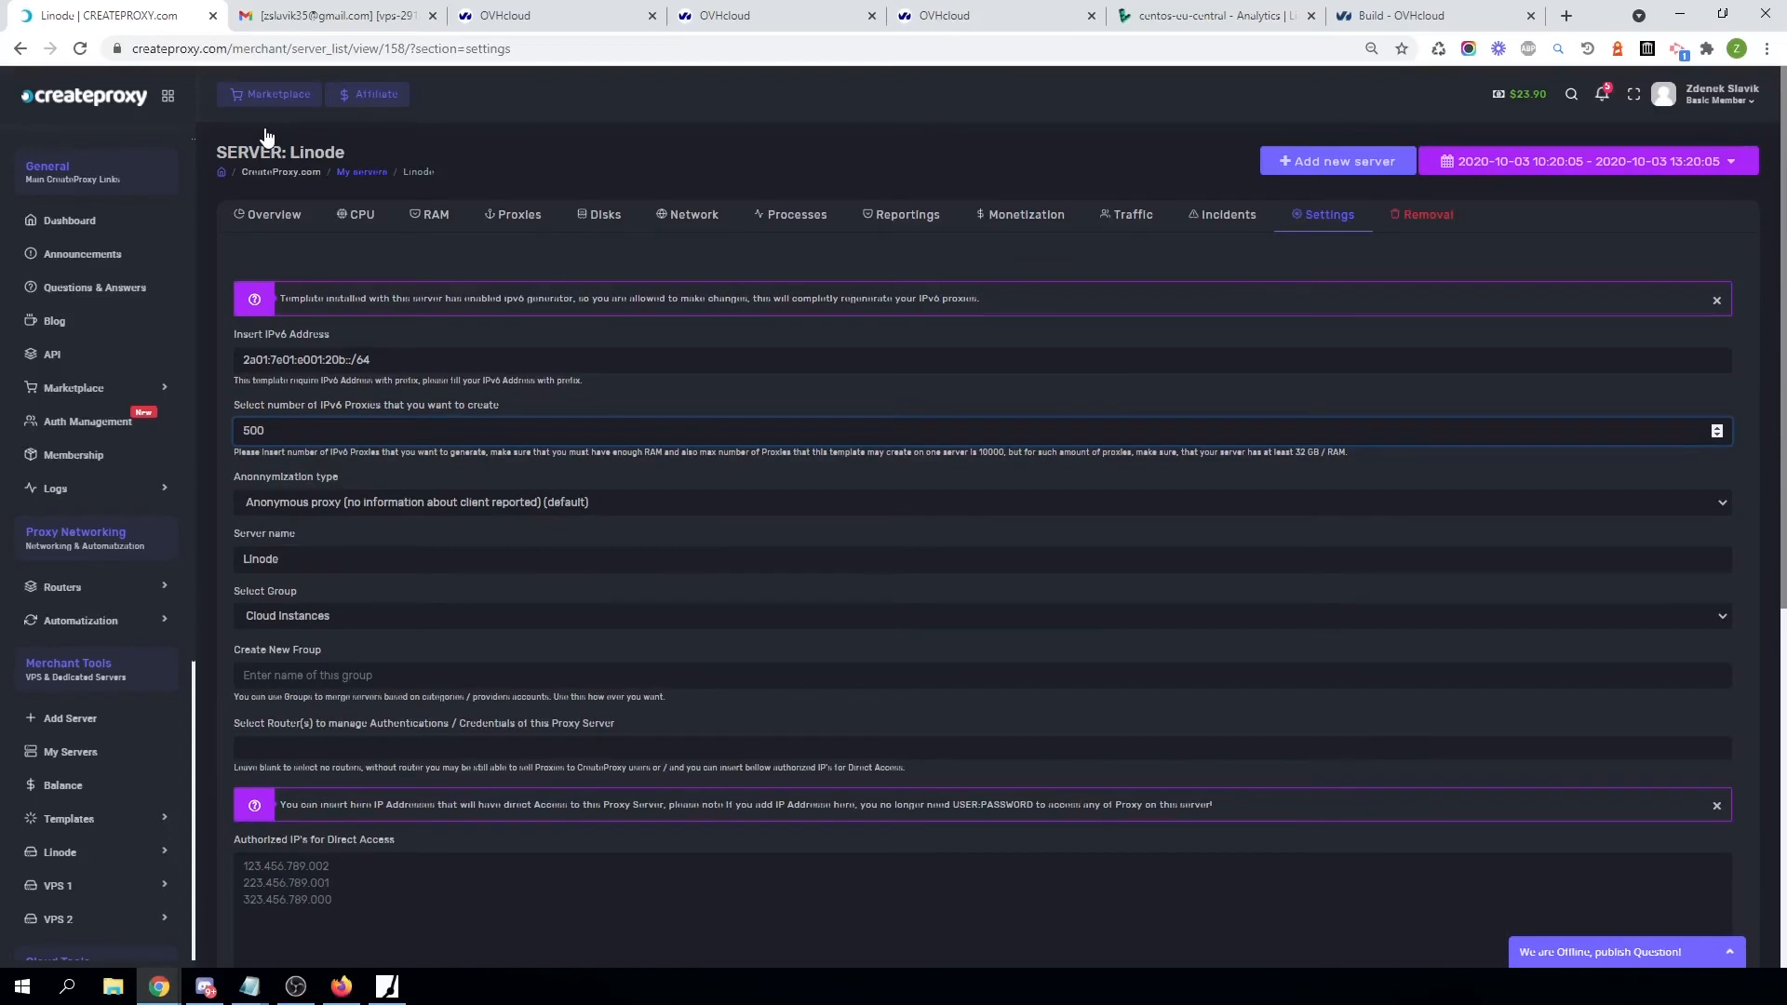
Select an IPv6 address in the Linode proxies table, then view the Monetization prices ($1, $3, $6, $30).
click(513, 215)
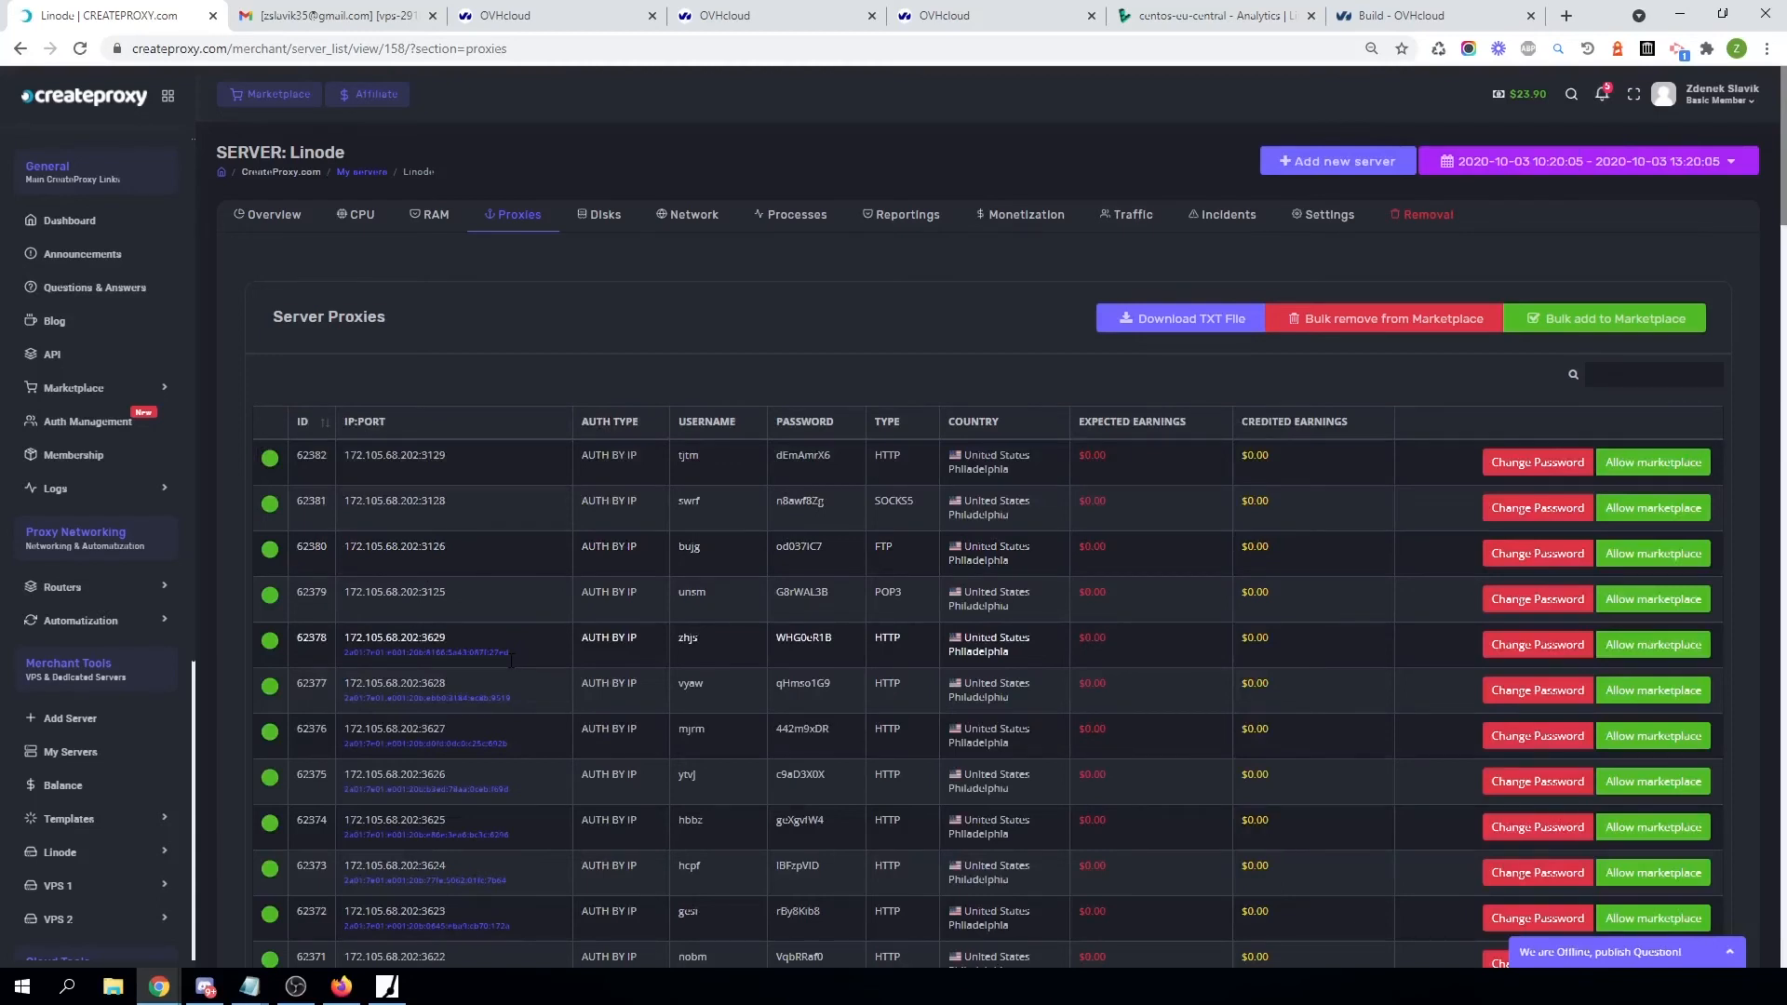
drag(344, 652, 494, 653)
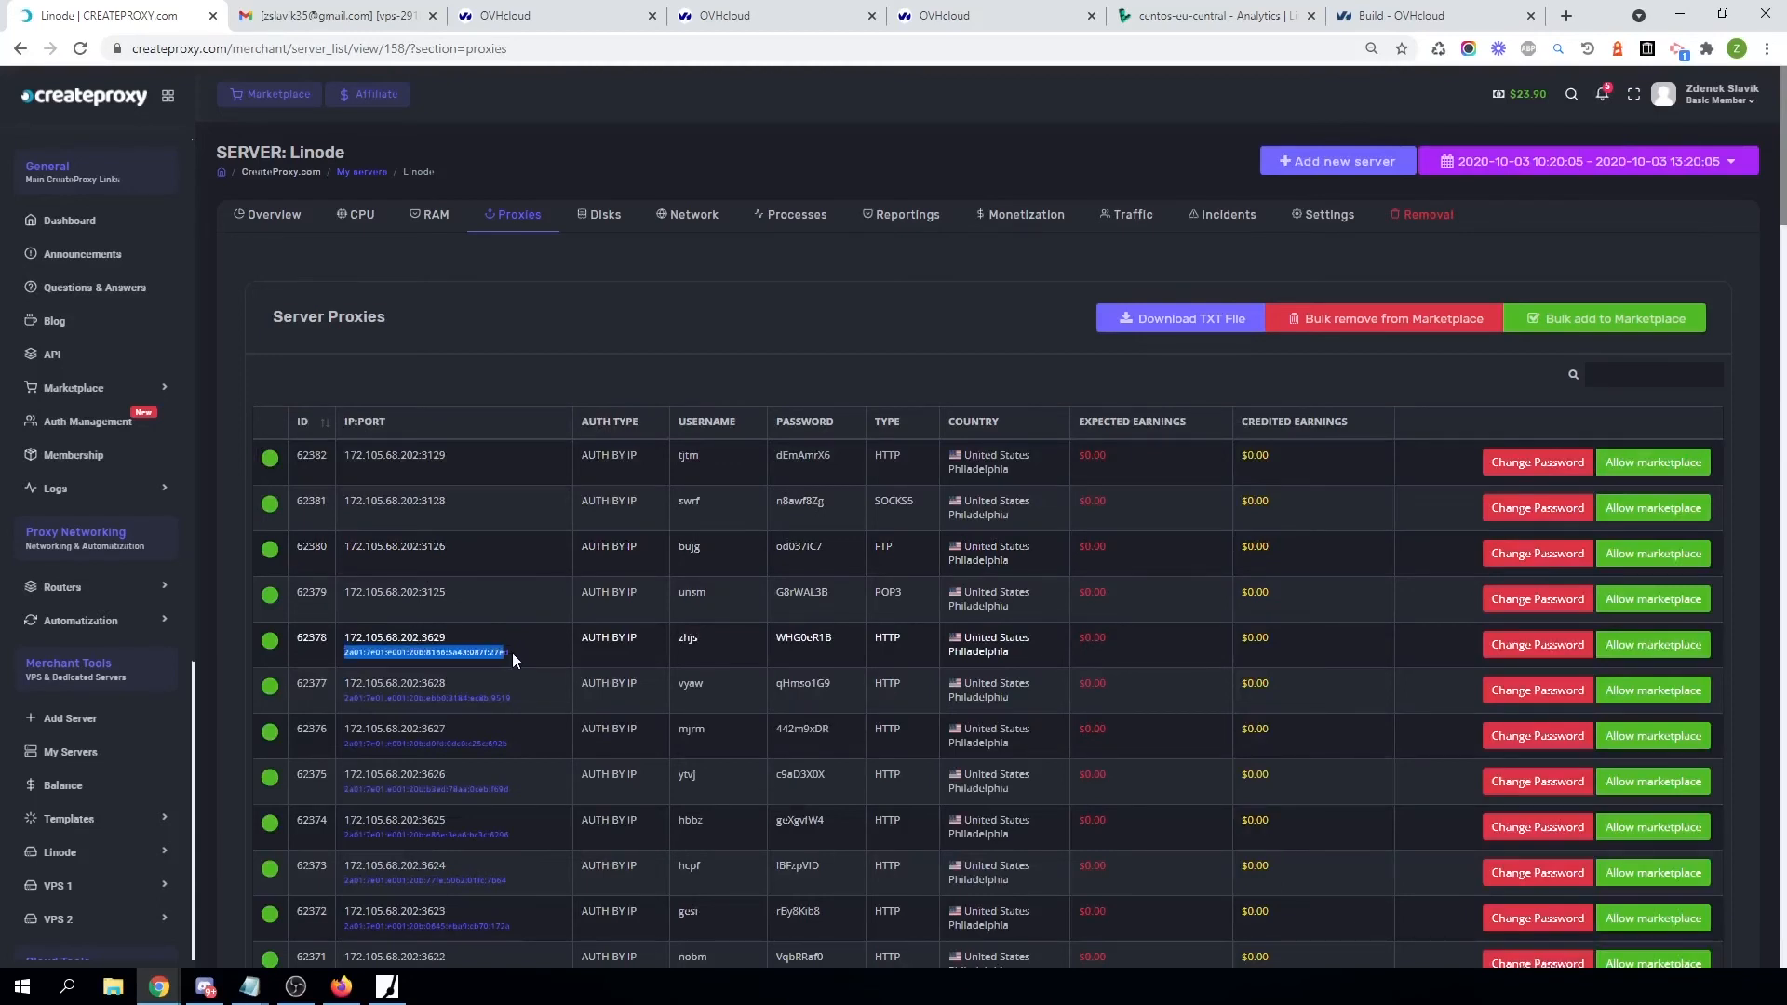
click(366, 656)
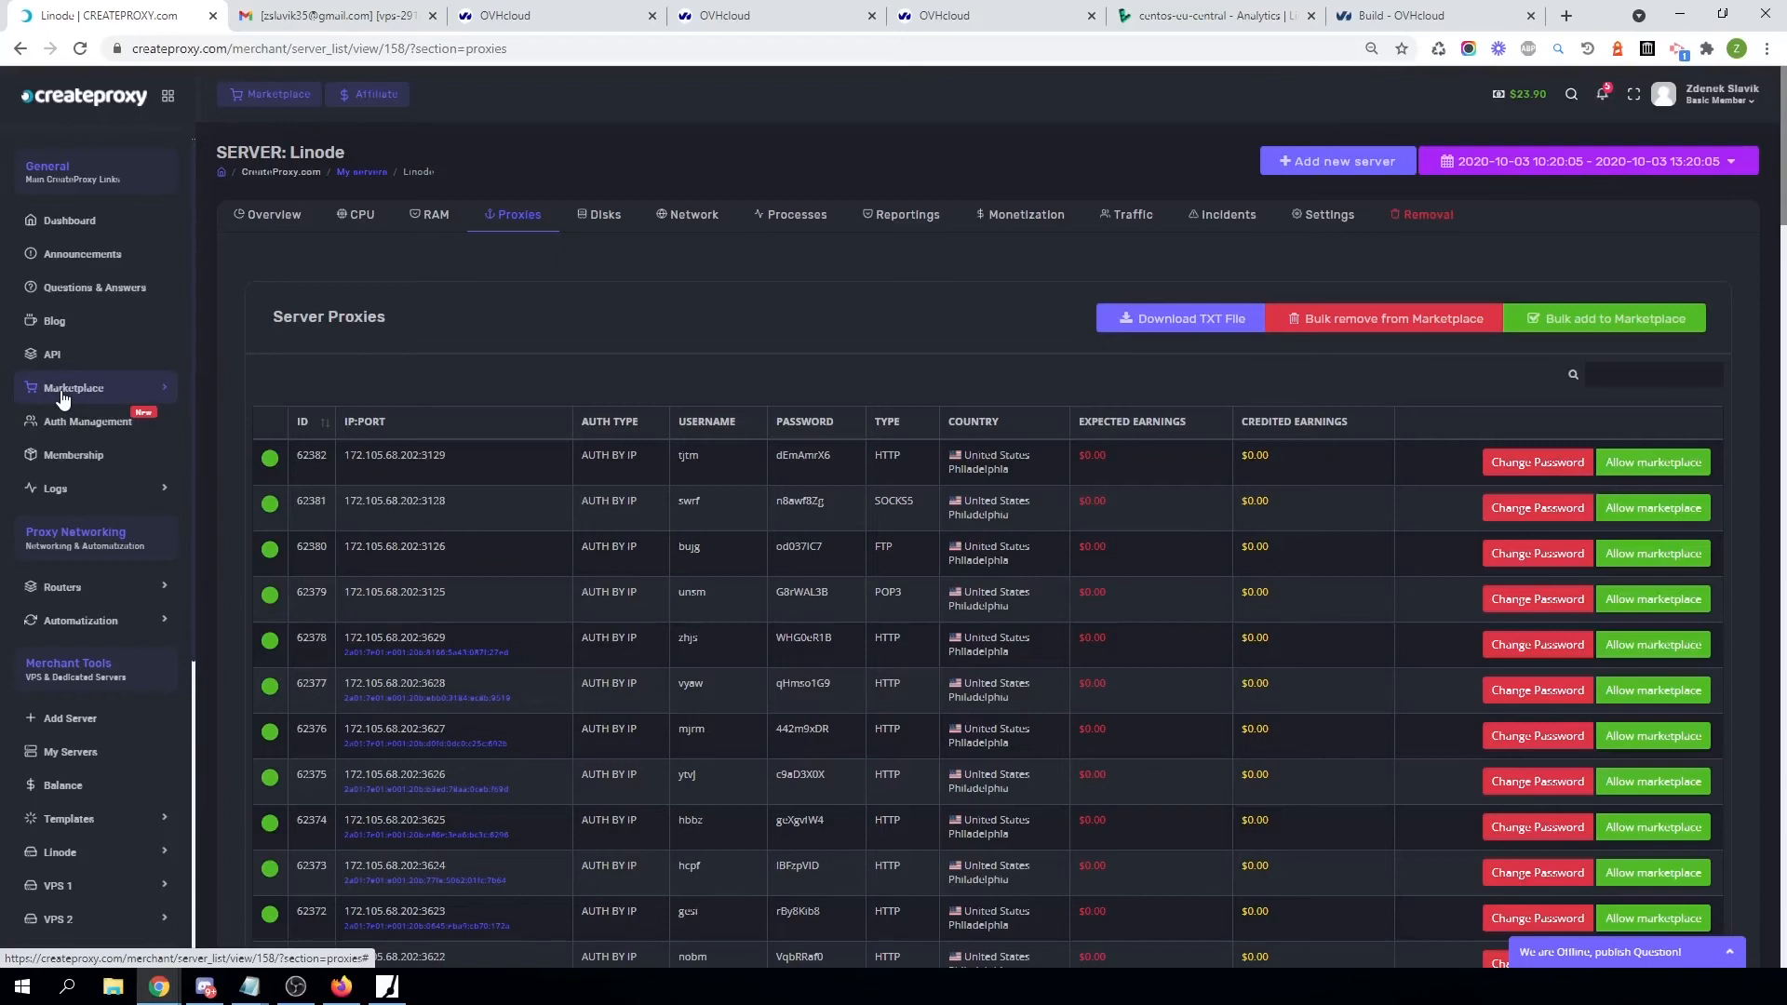
click(1020, 216)
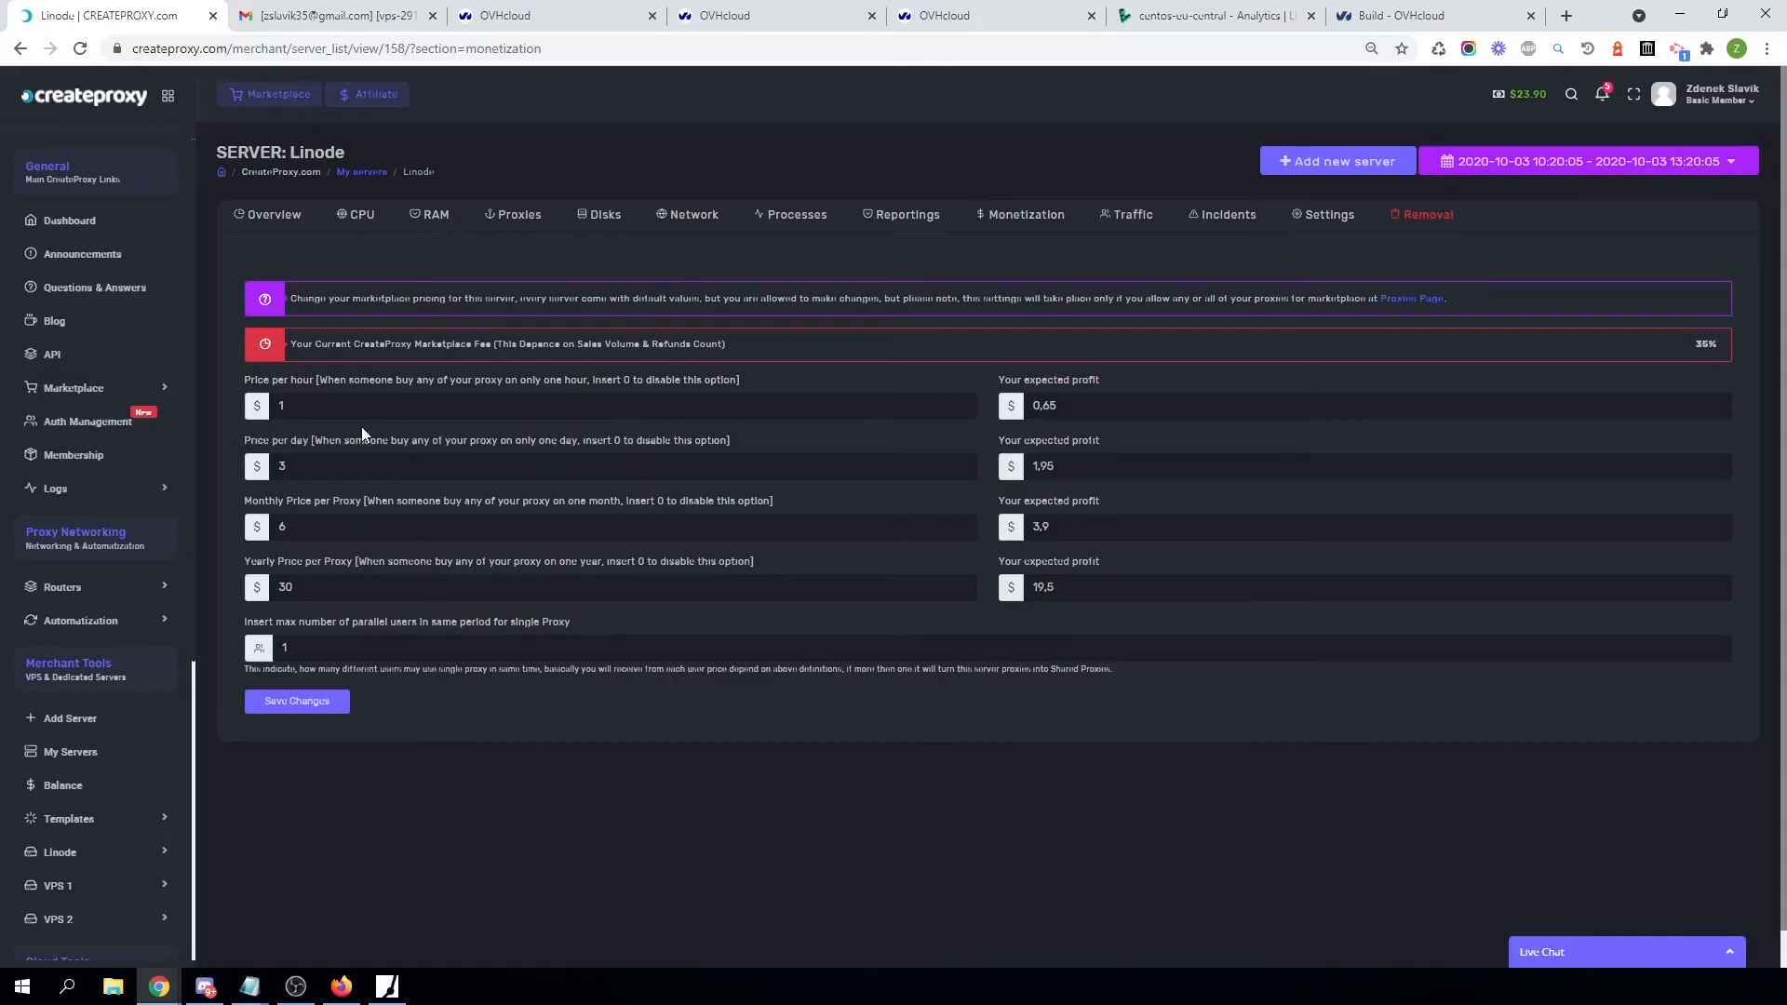
Open the Proxy Marketplace in a new tab from the sidebar, then return to the Linode pricing tab.
click(84, 390)
right_click(67, 421)
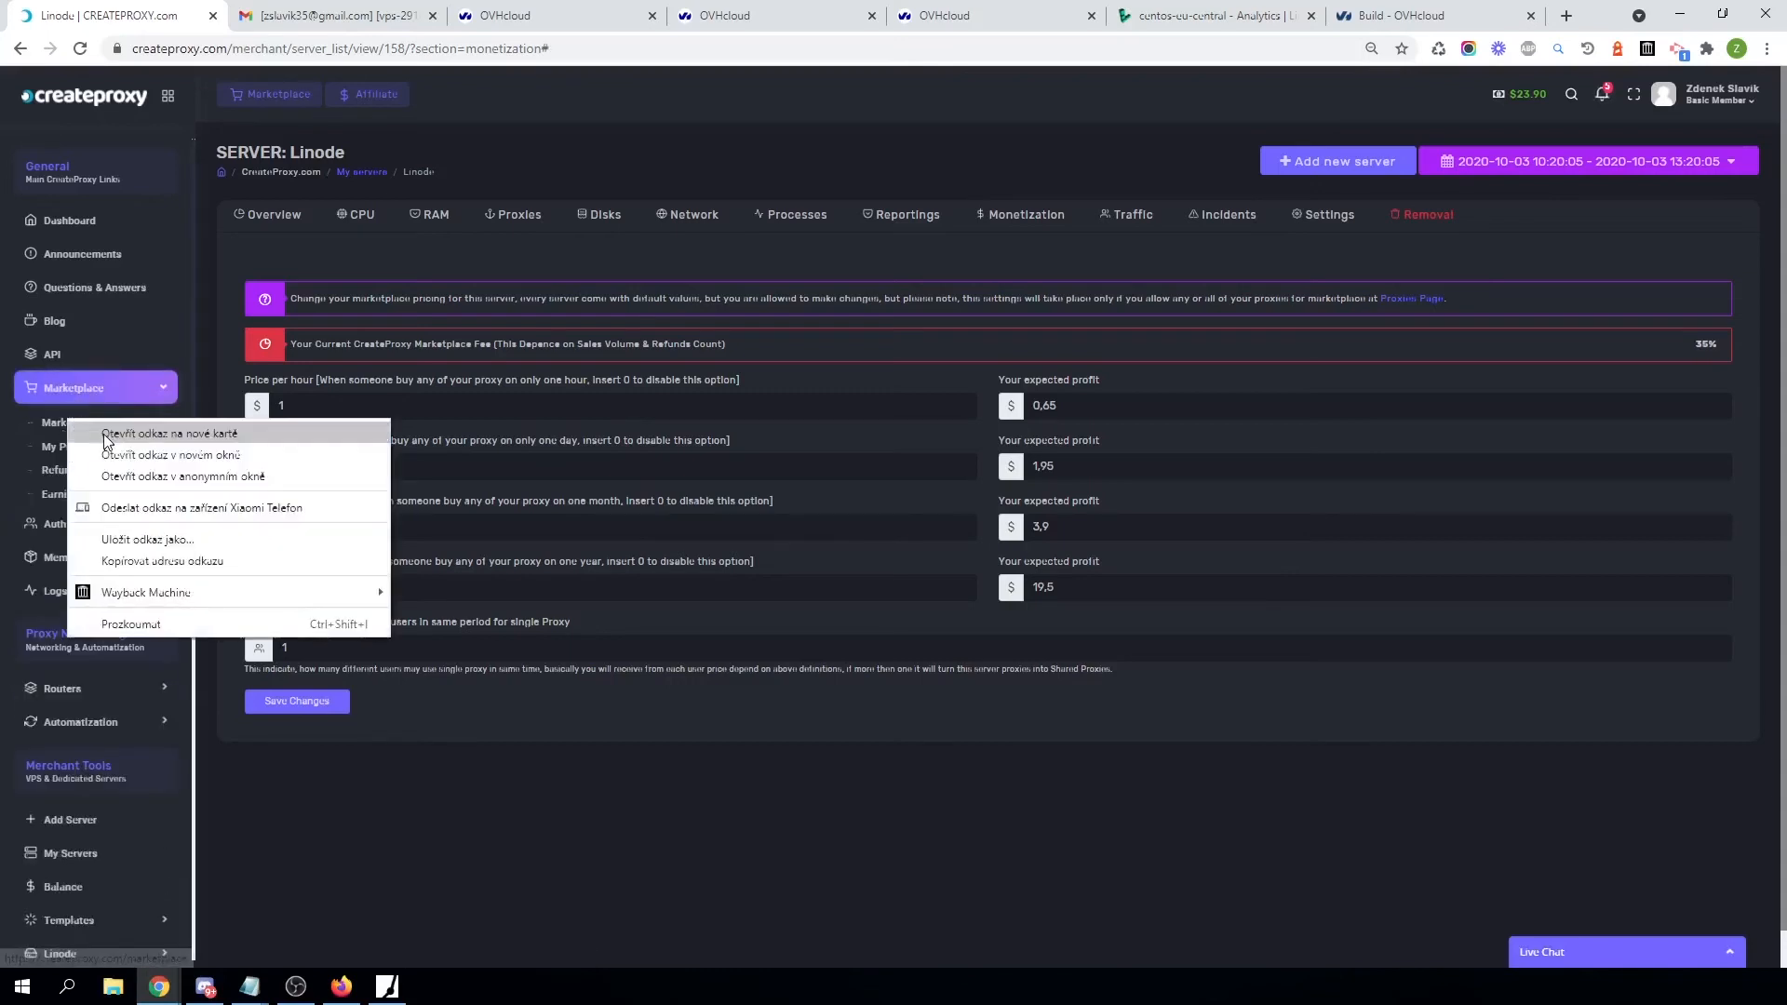
click(106, 435)
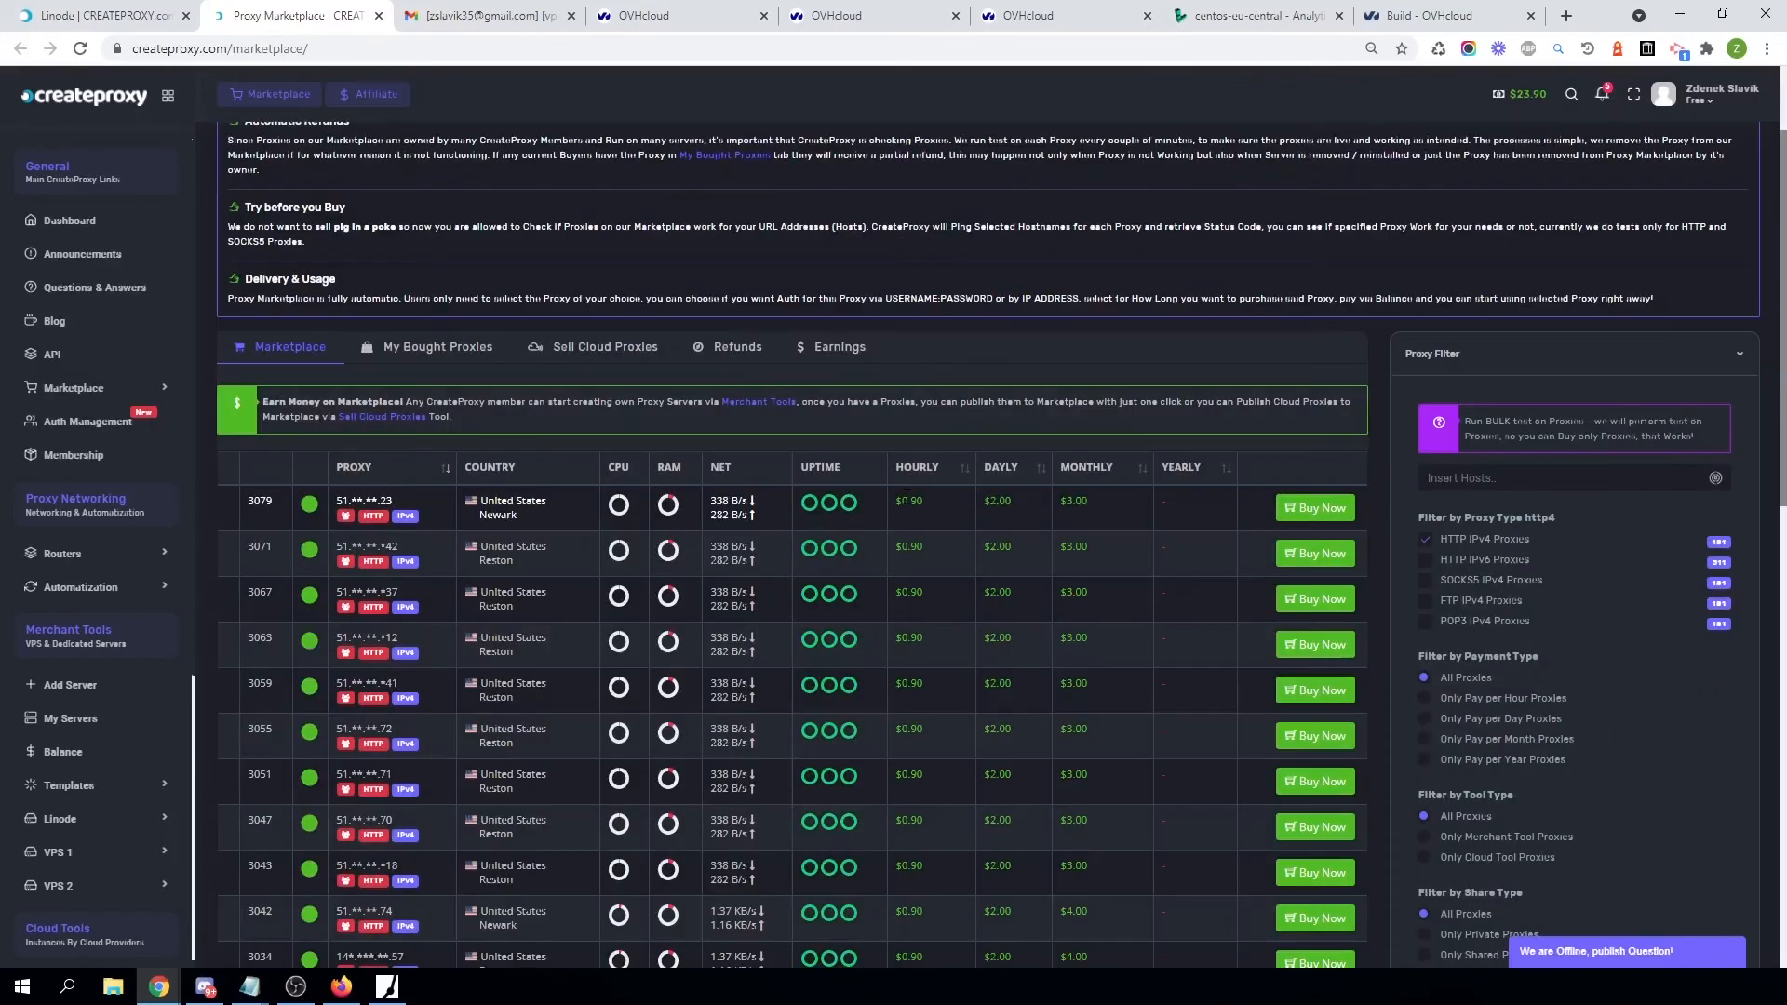
mouse_move(909, 499)
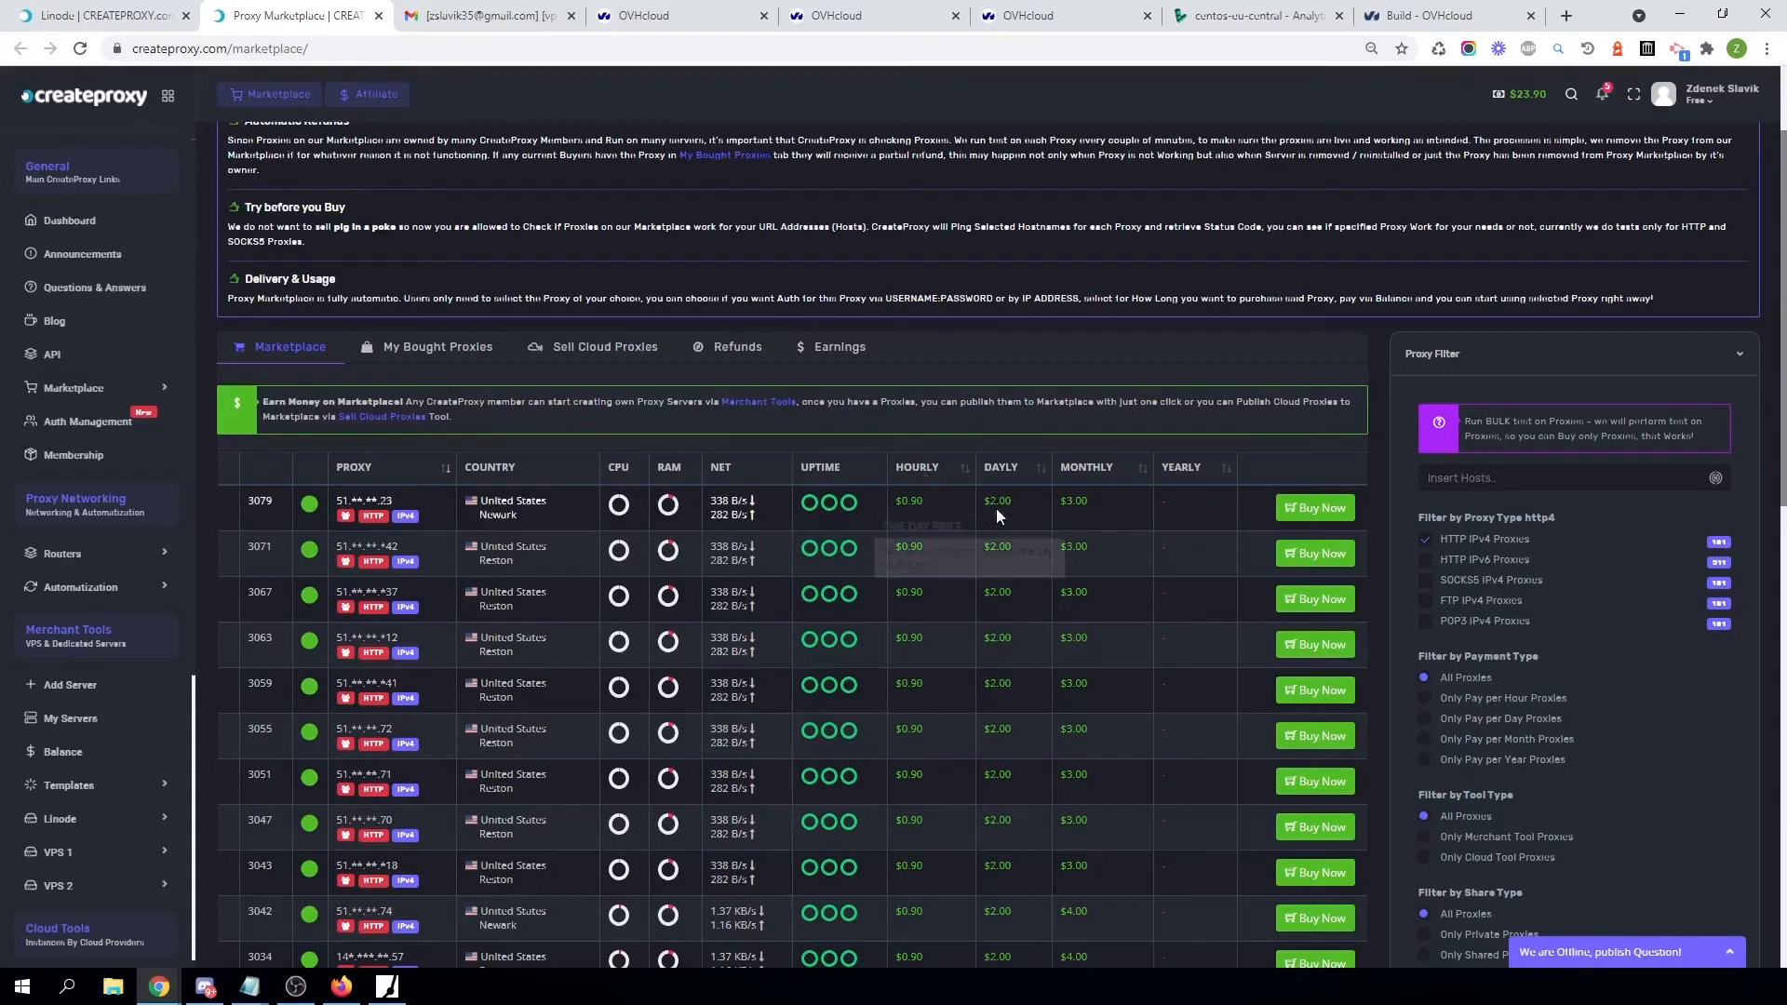
click(132, 9)
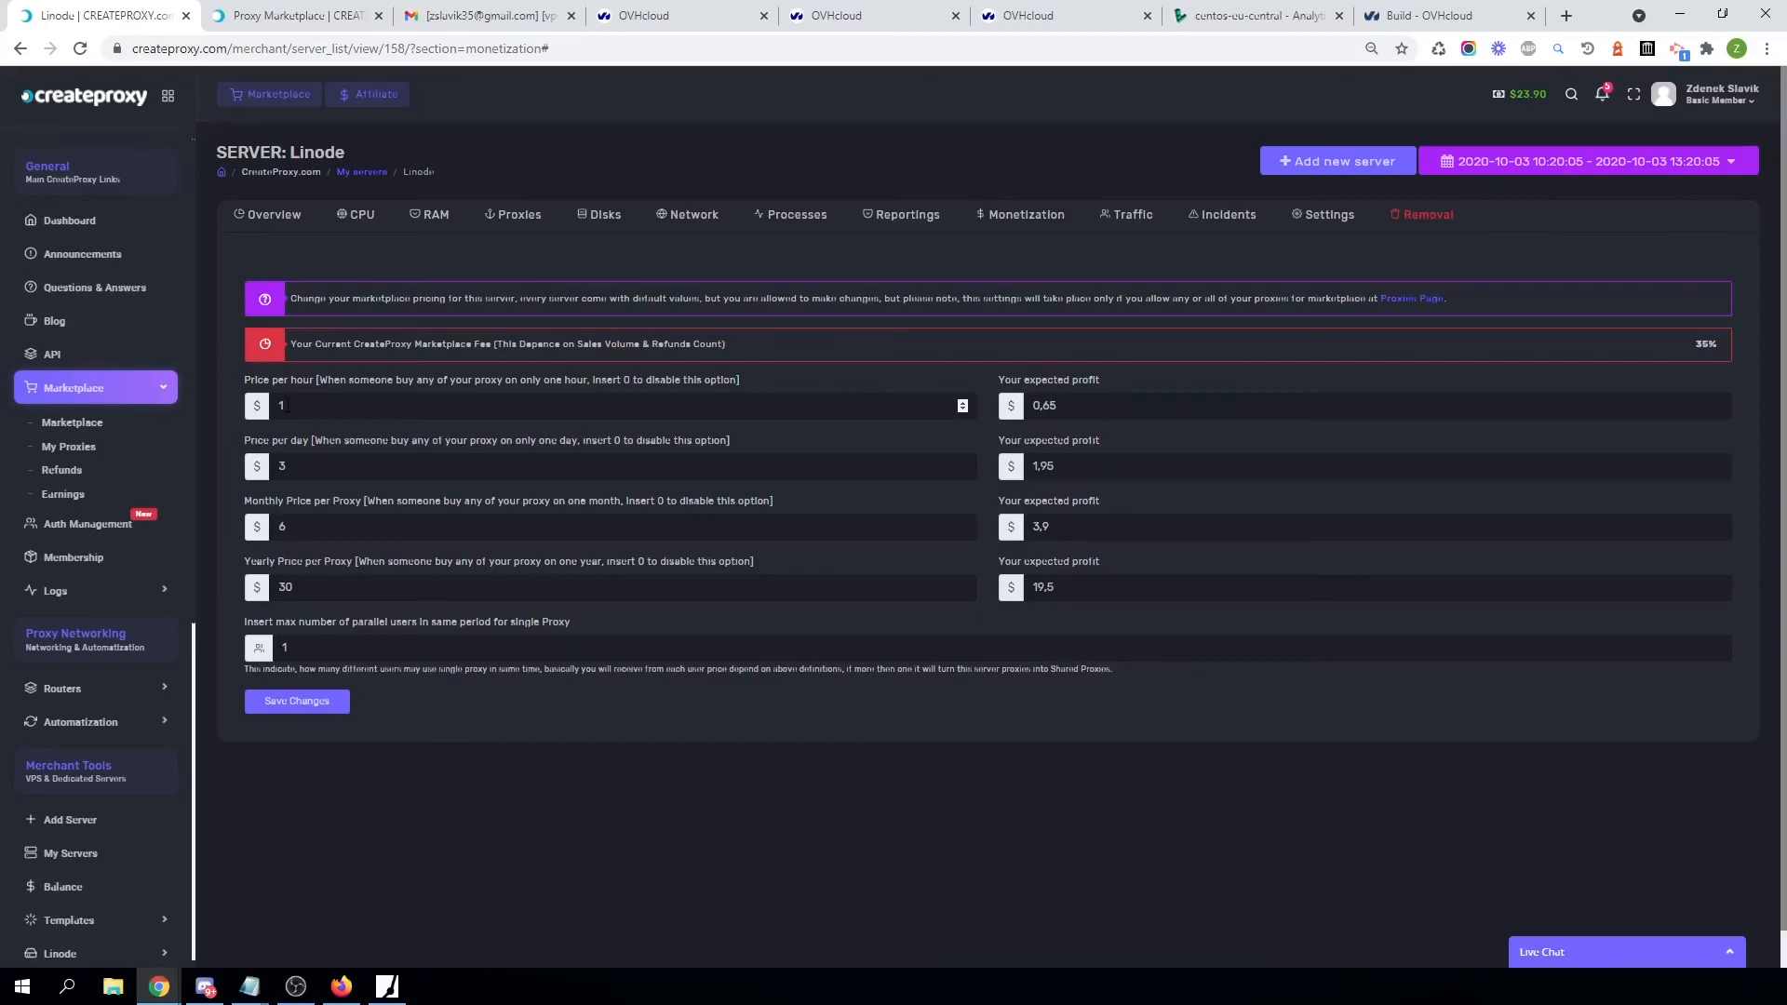
Price Linode proxies at $0.90 hourly with monthly and yearly at 0, allowing 10 parallel users.
key(ctrl+Tab)
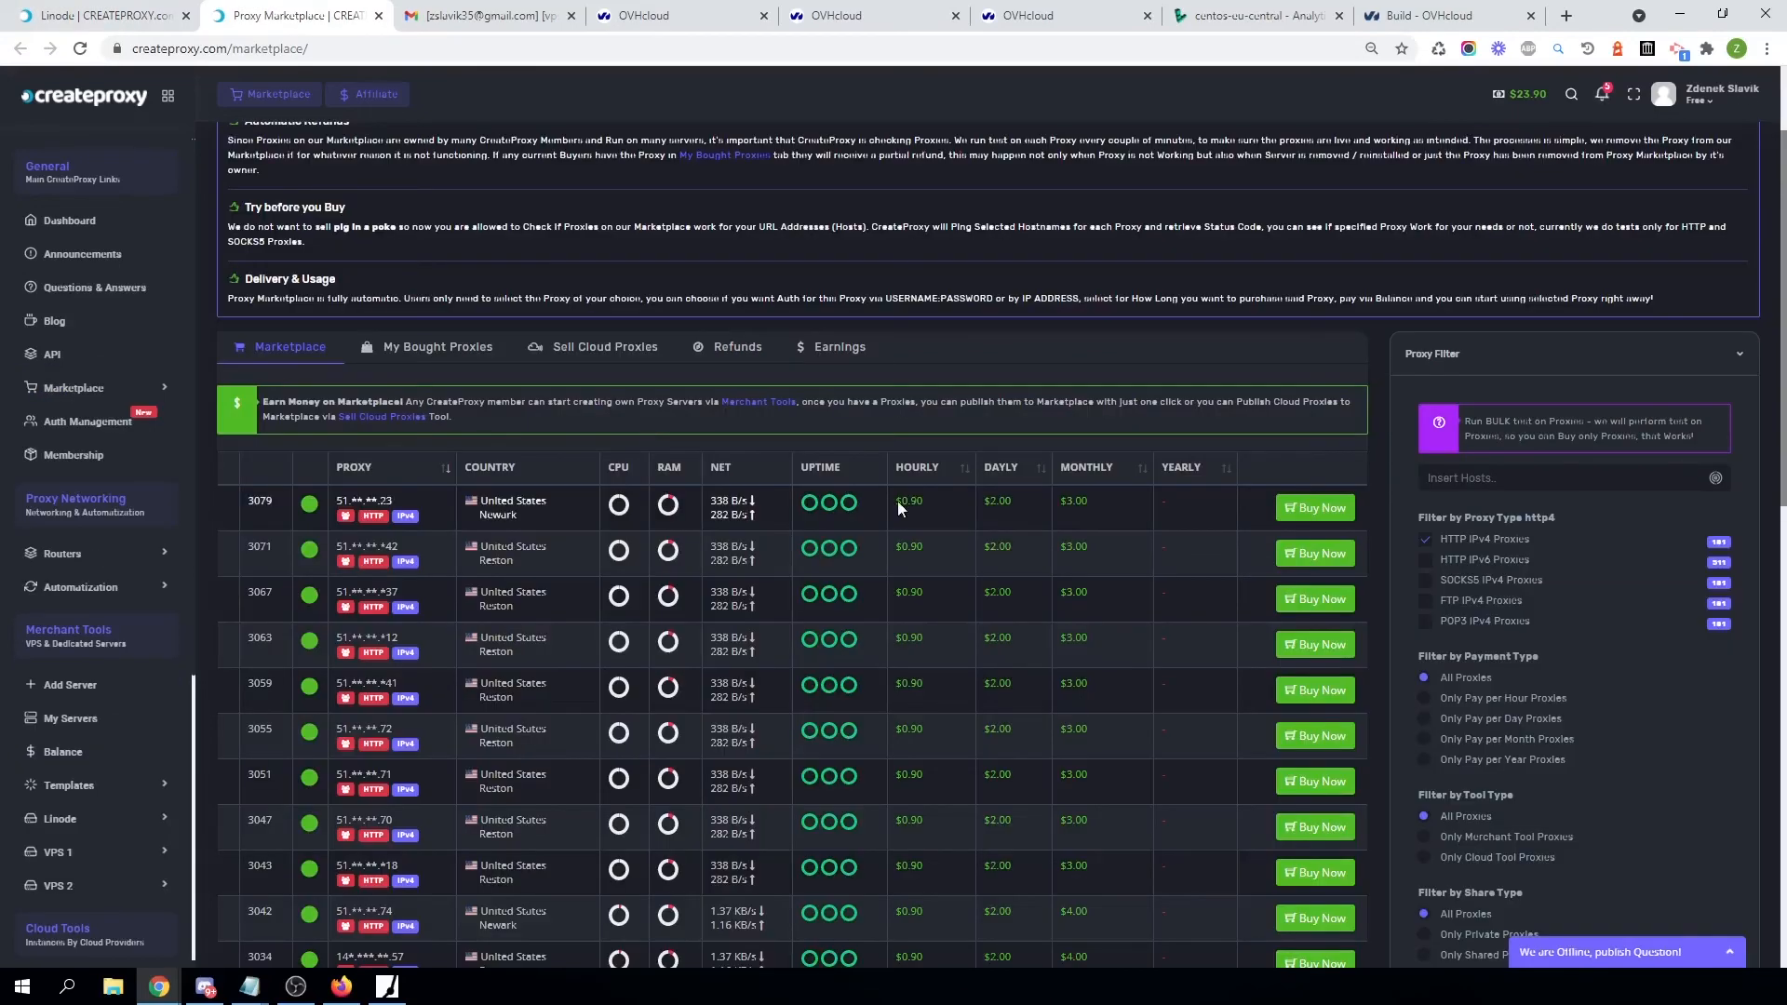
key(ctrl+shift+Tab)
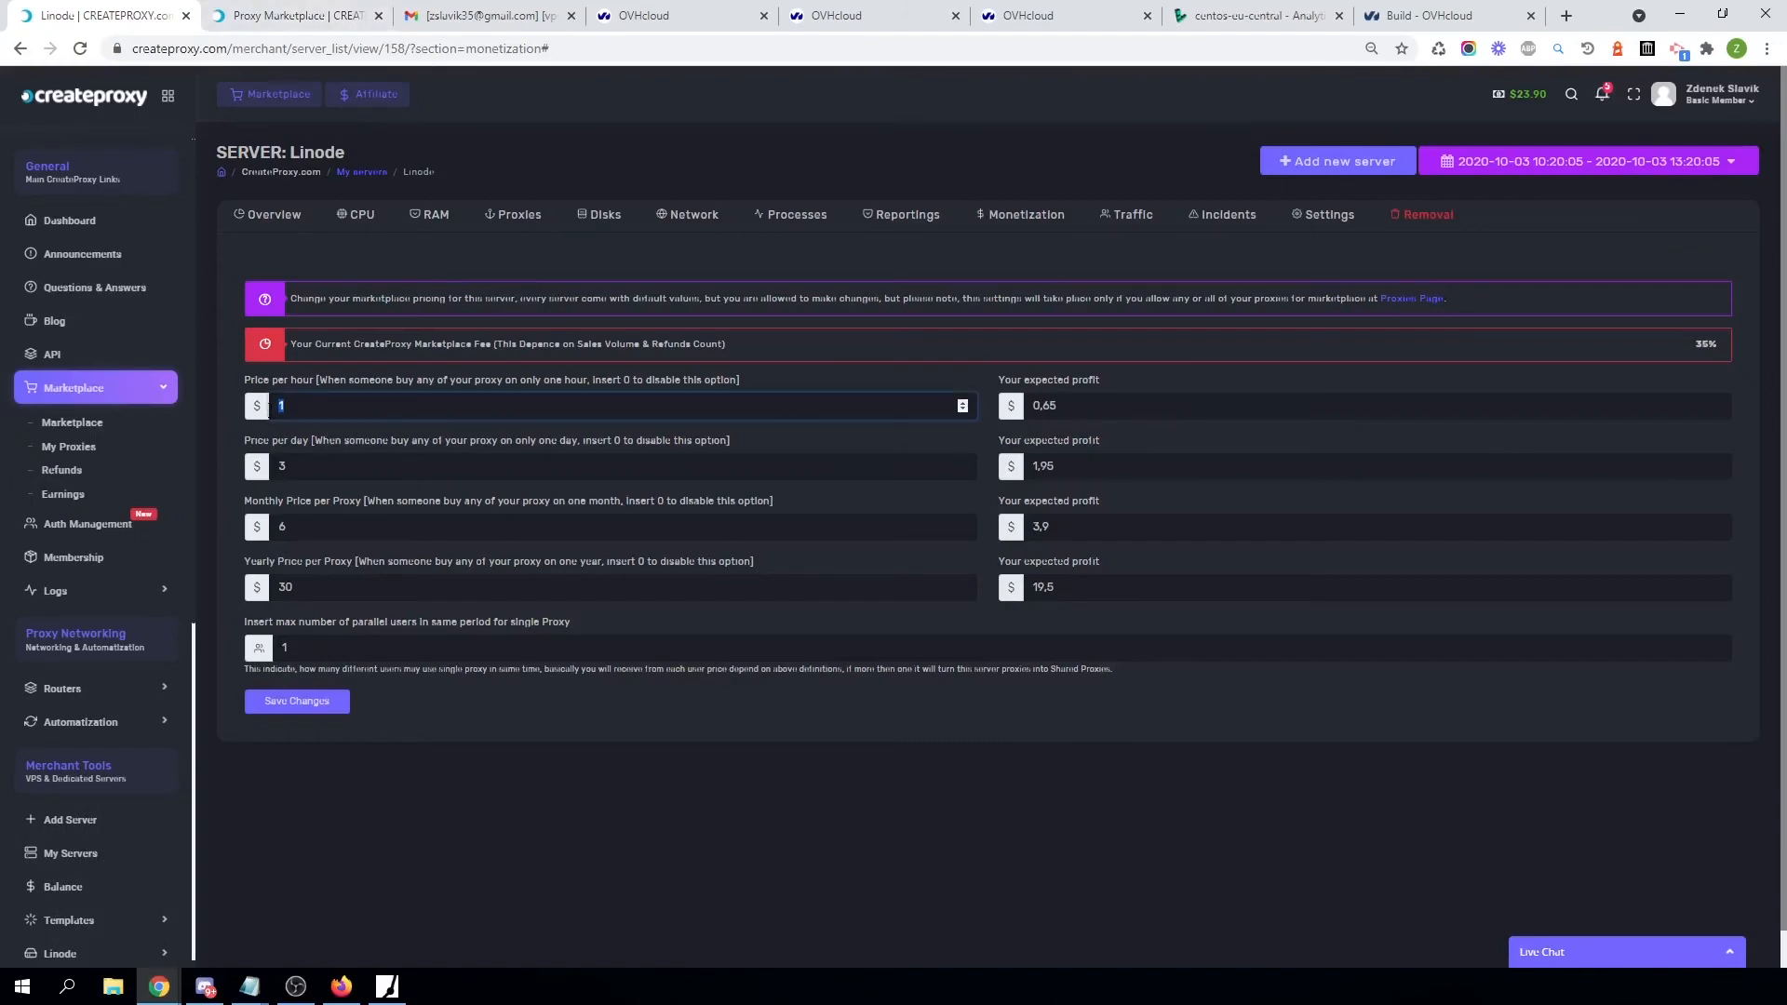
text(0.90)
key(Tab)
click(292, 594)
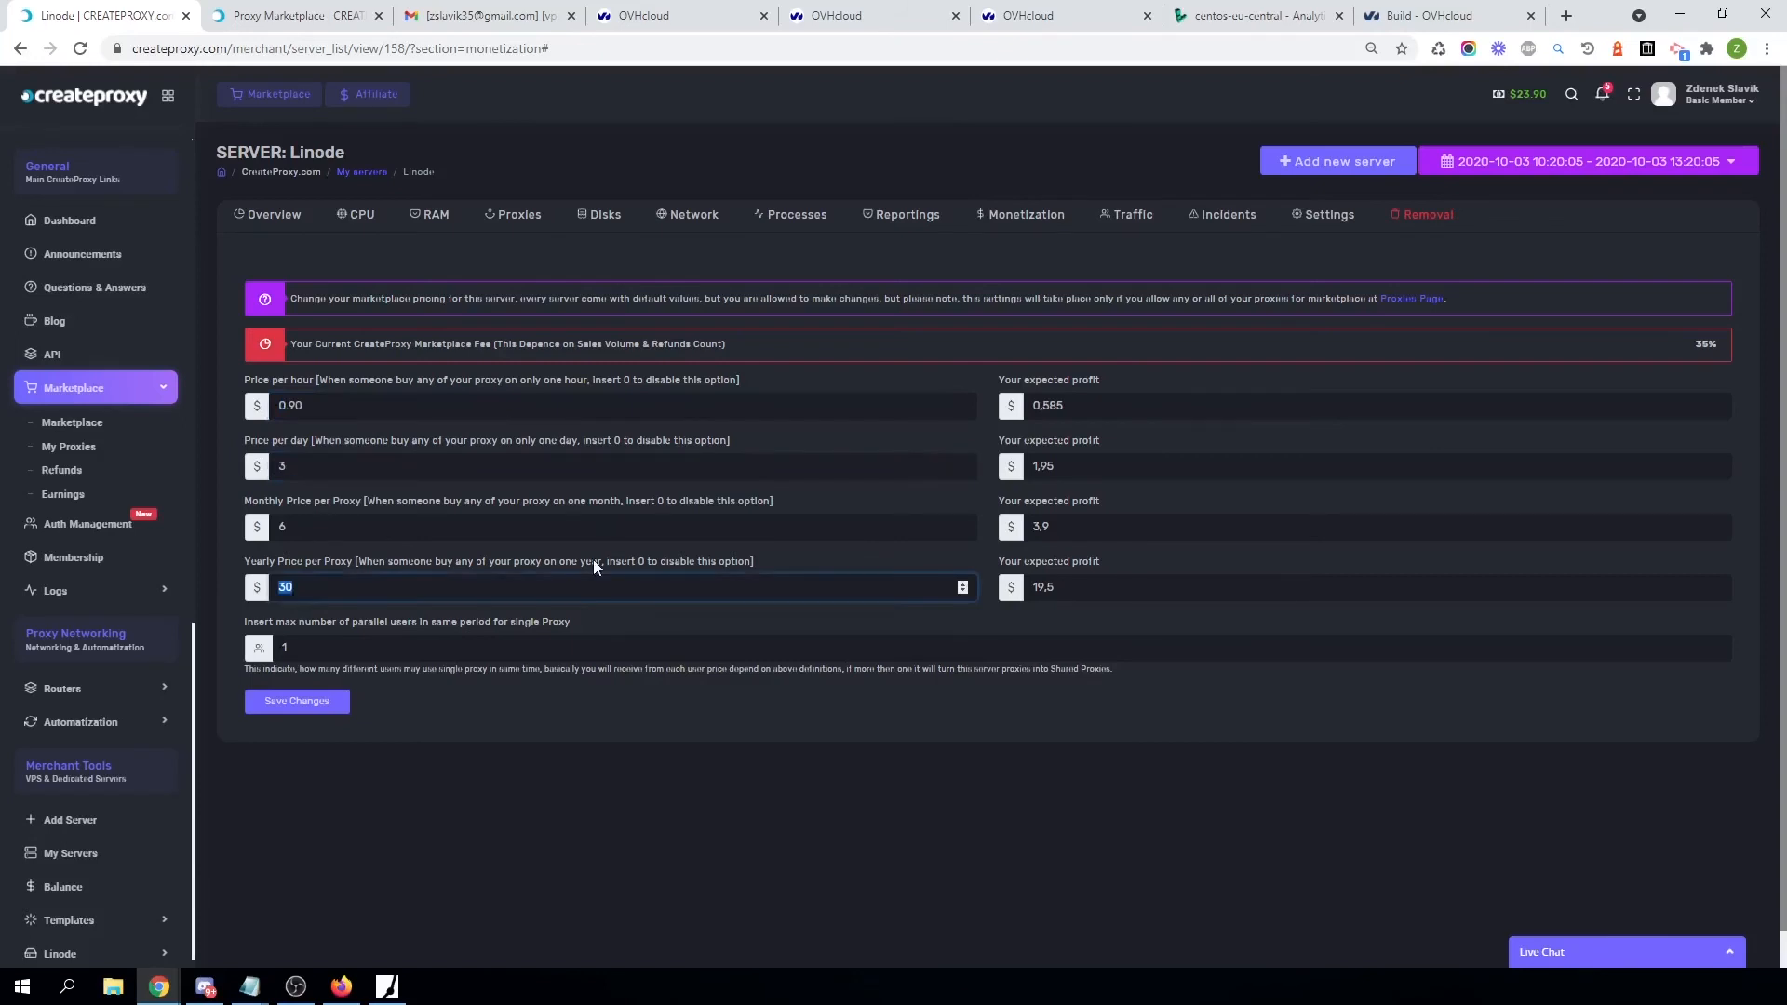
text(0)
key(shift+Tab)
text(0)
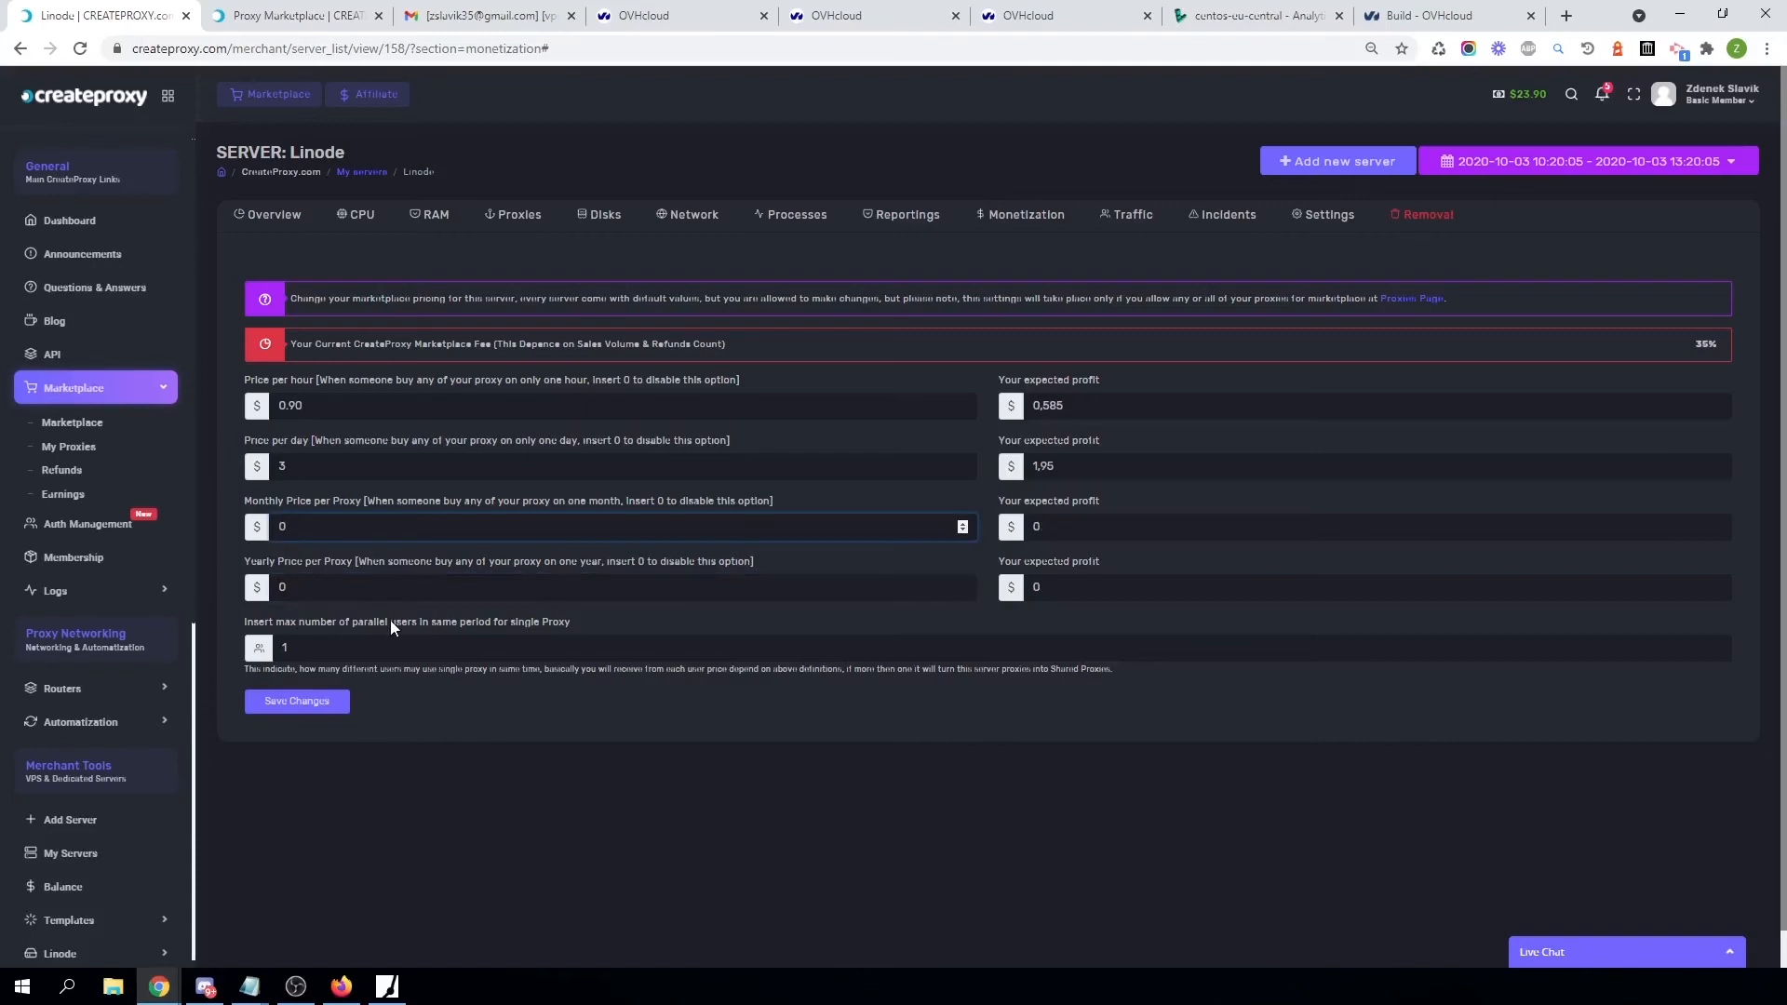
double_click(769, 646)
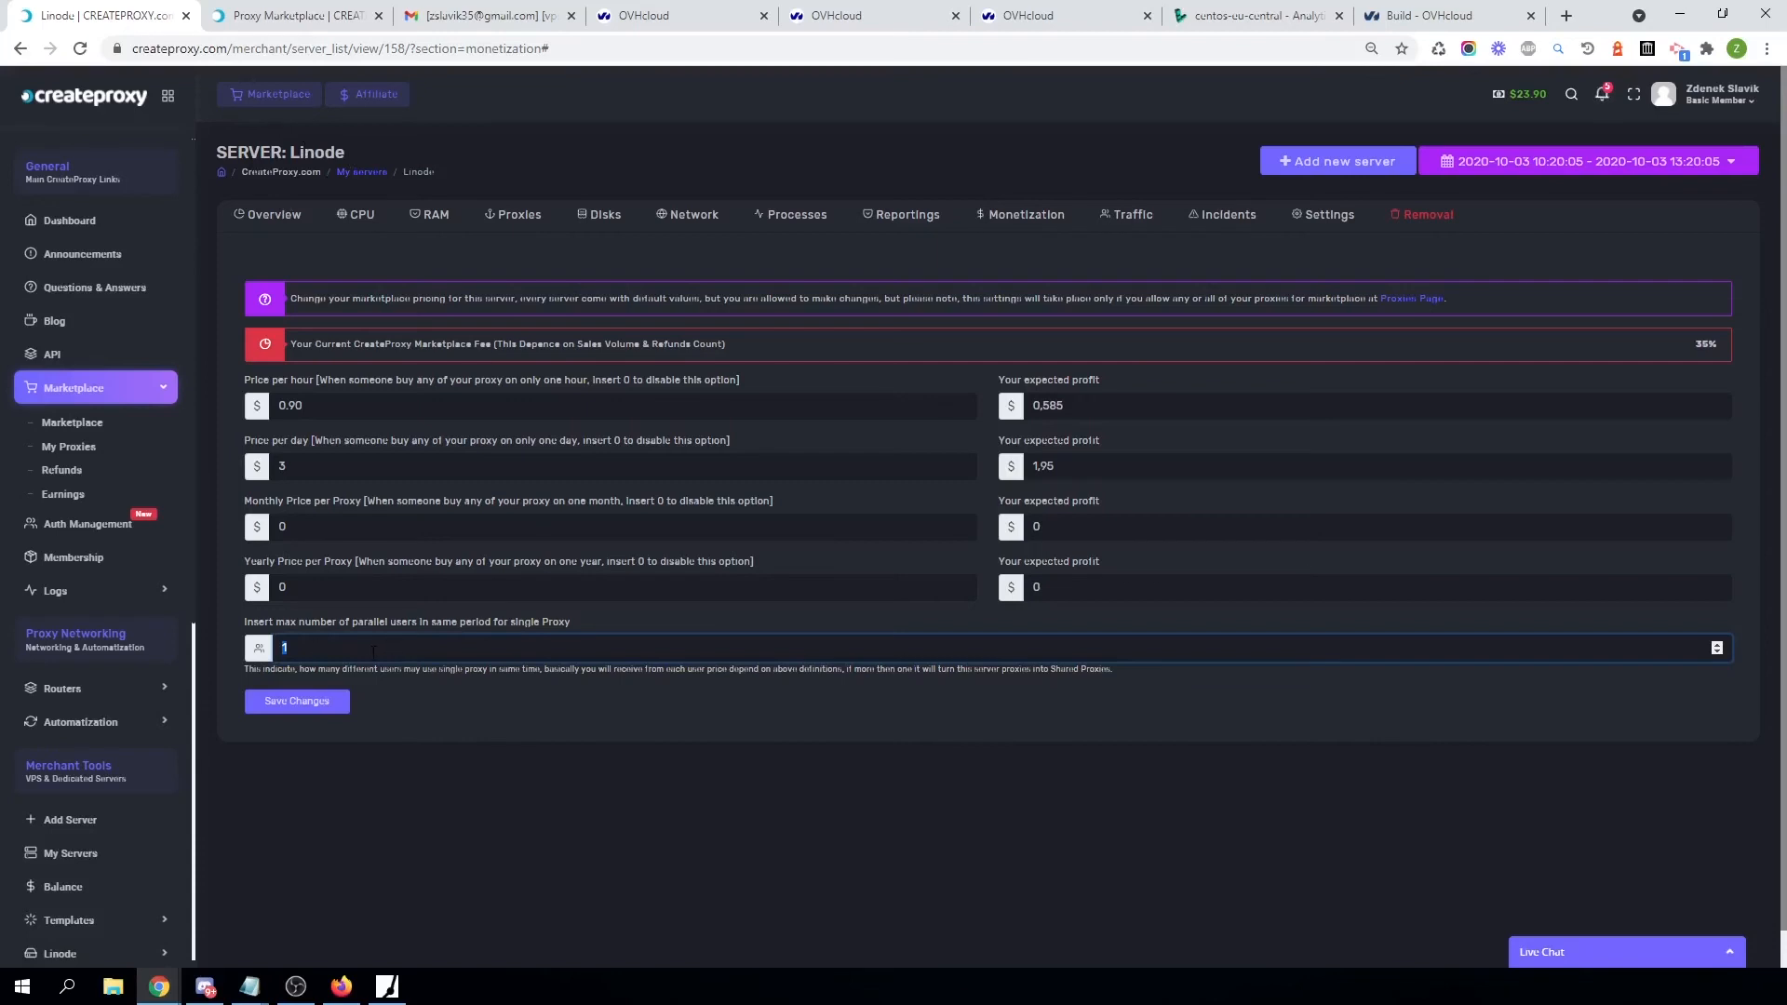
text(10)
click(415, 263)
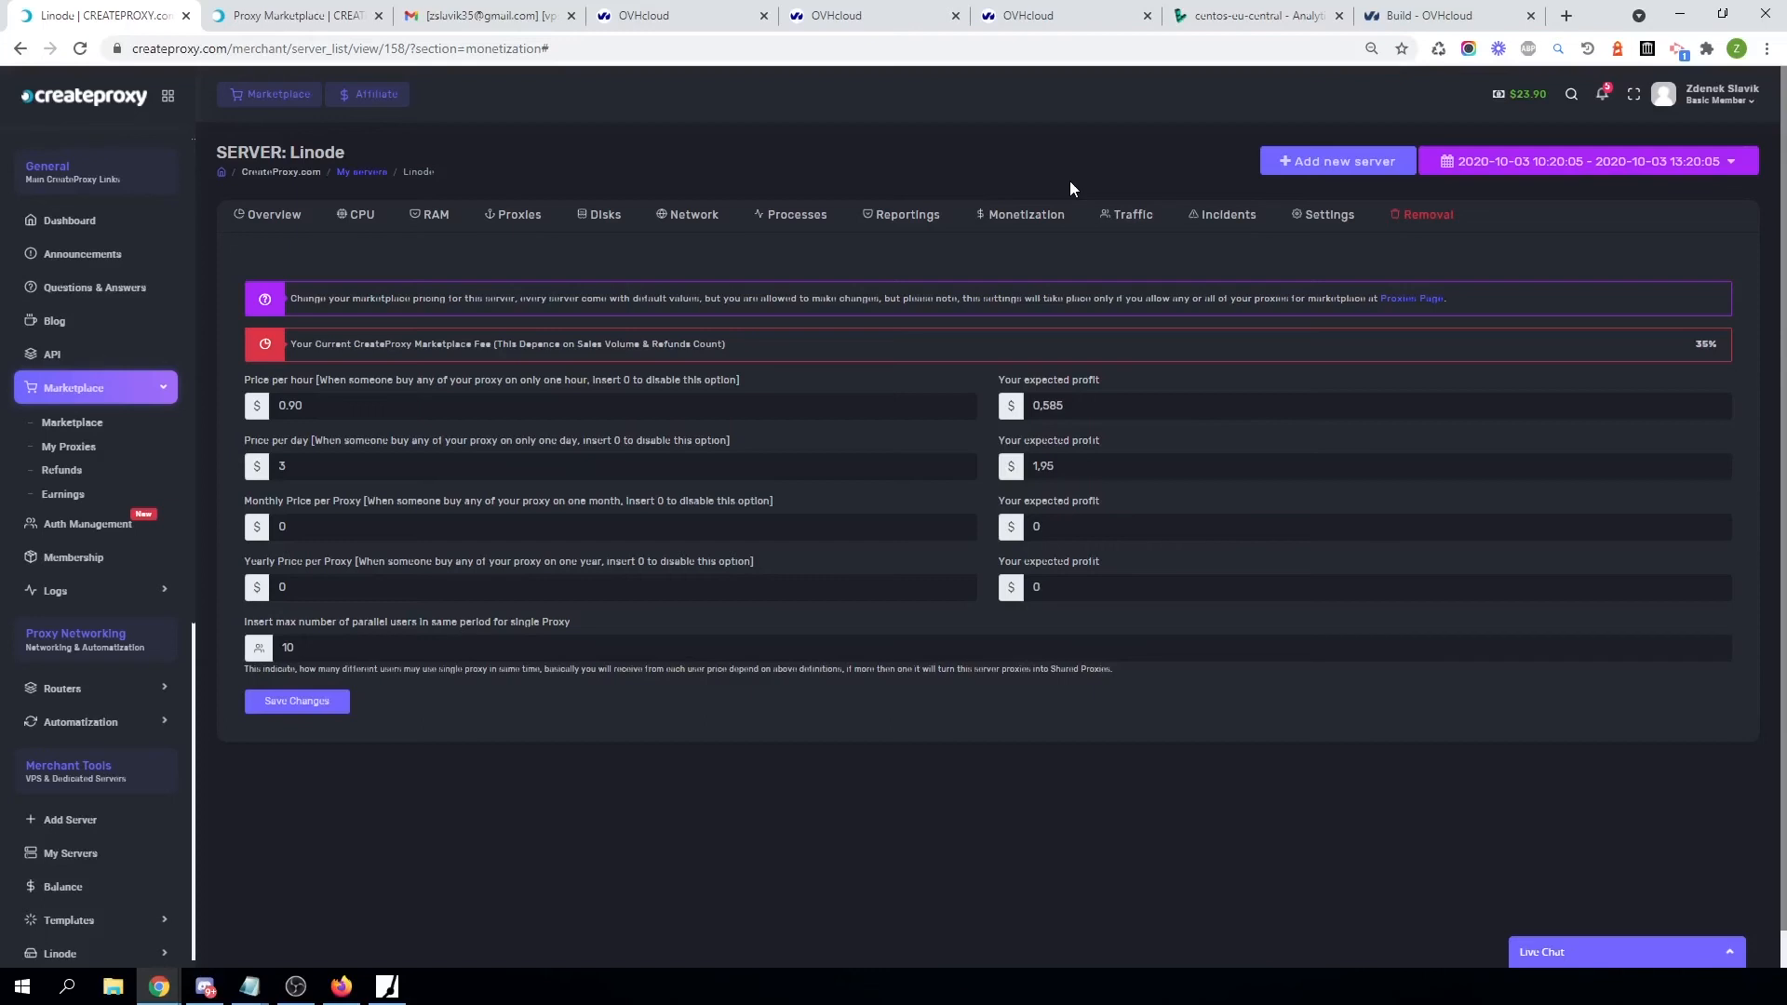
Enable marketplace listing for proxy 62382 and confirm Philadelphia listing 3080 appears on the Proxy Marketplace.
click(497, 215)
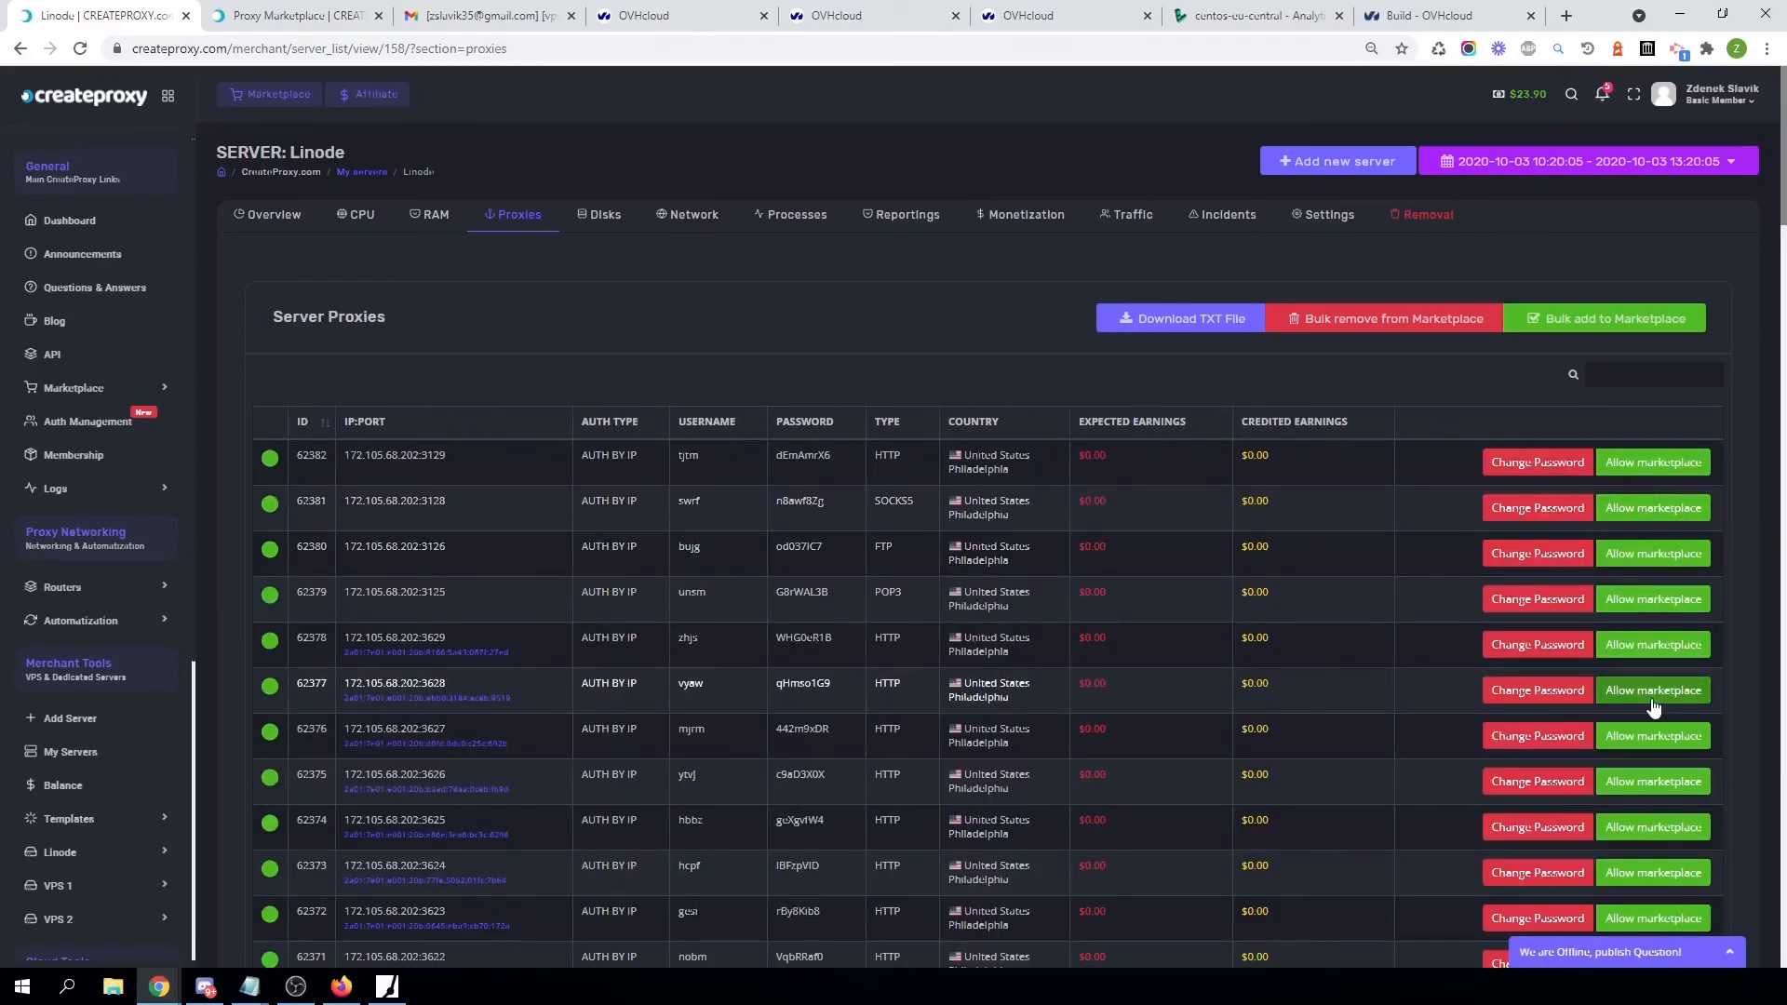
click(1651, 470)
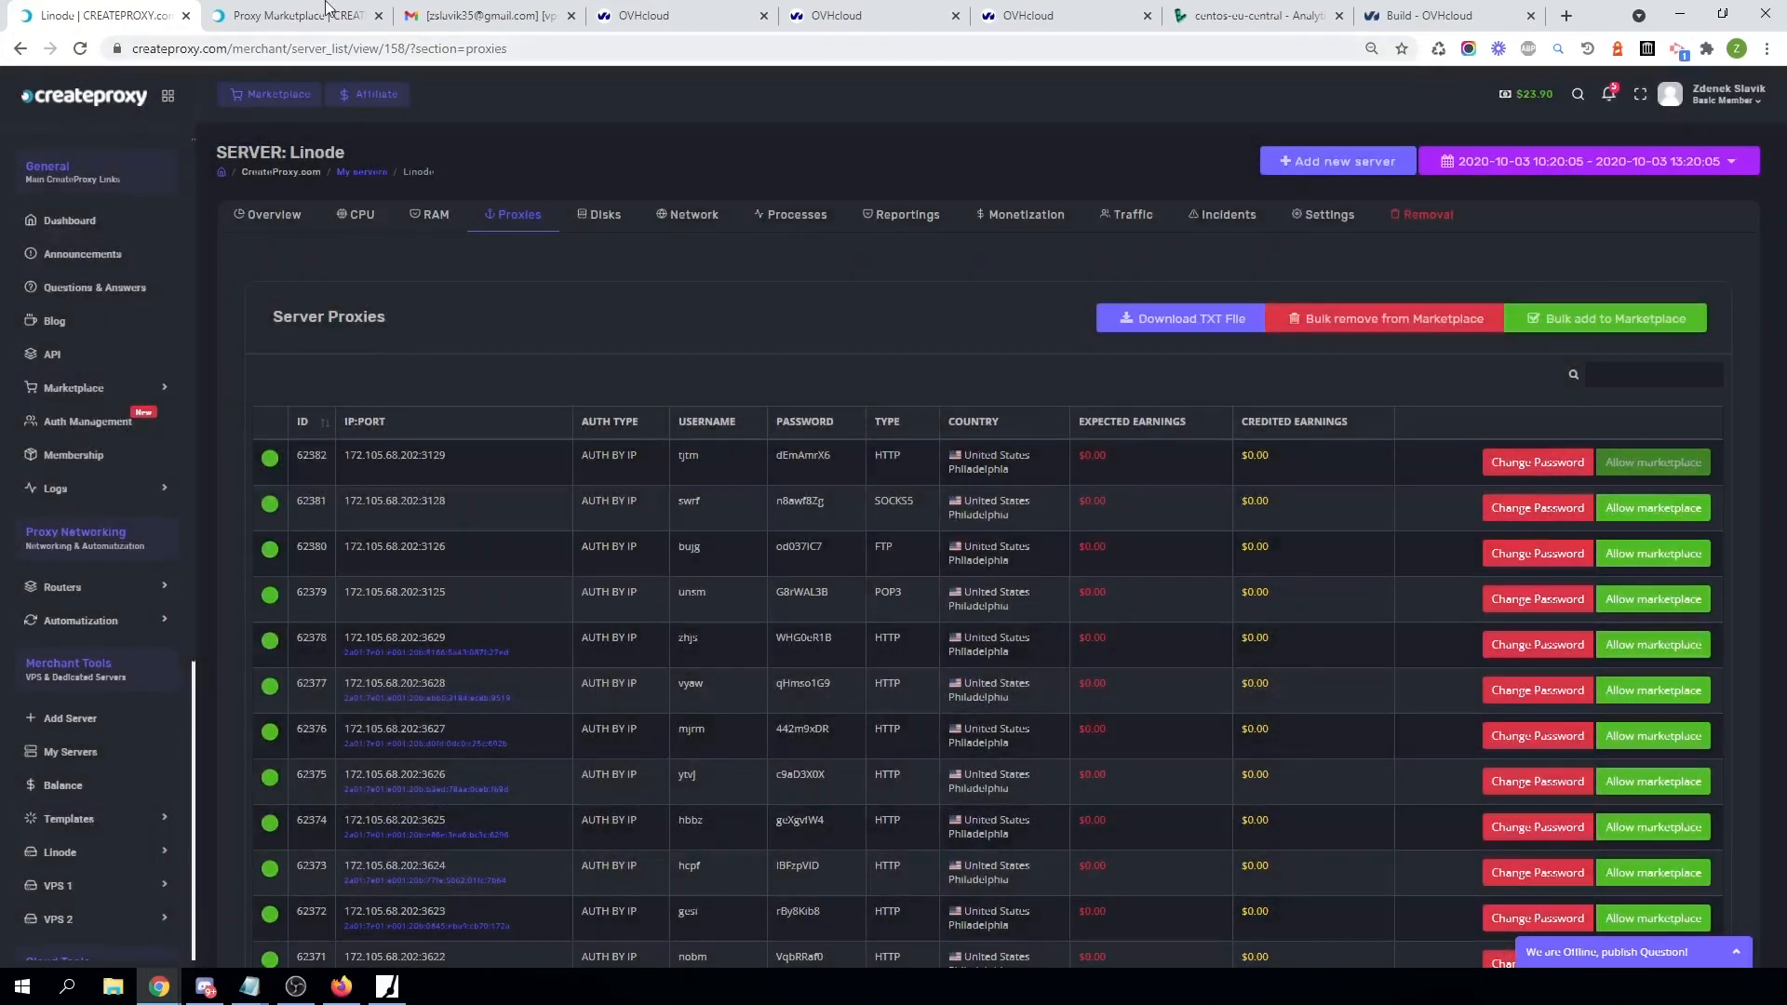
click(296, 16)
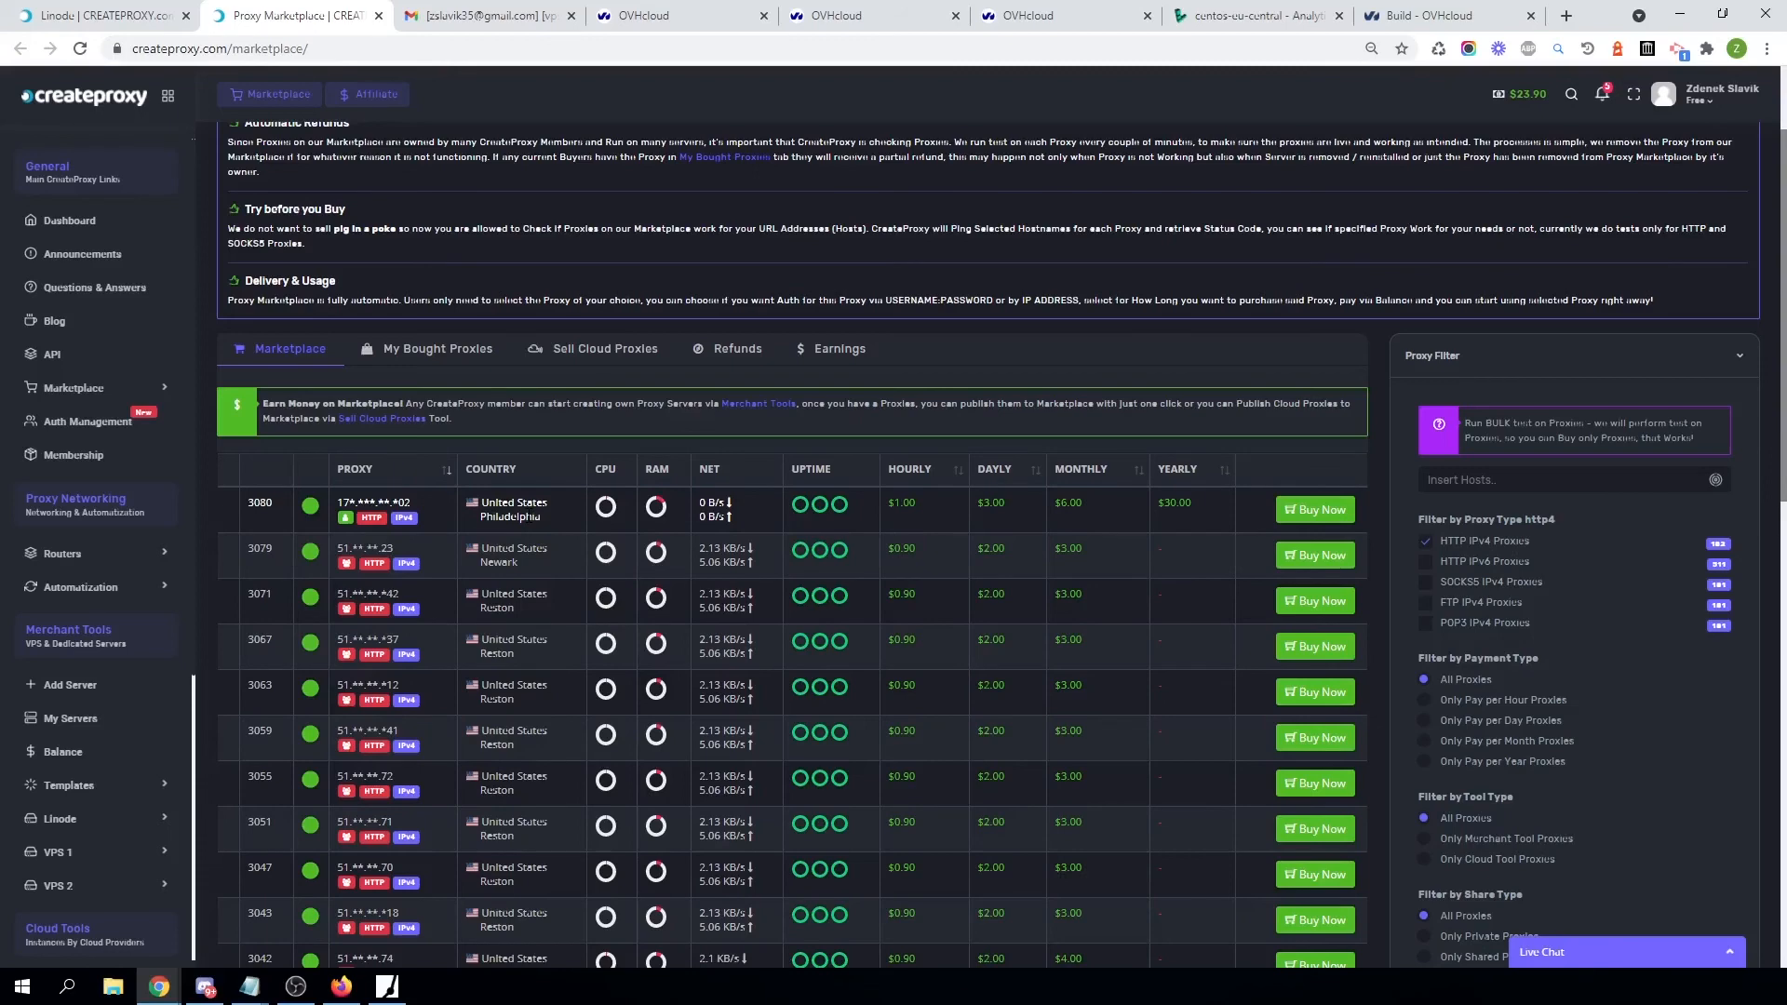
double_click(510, 516)
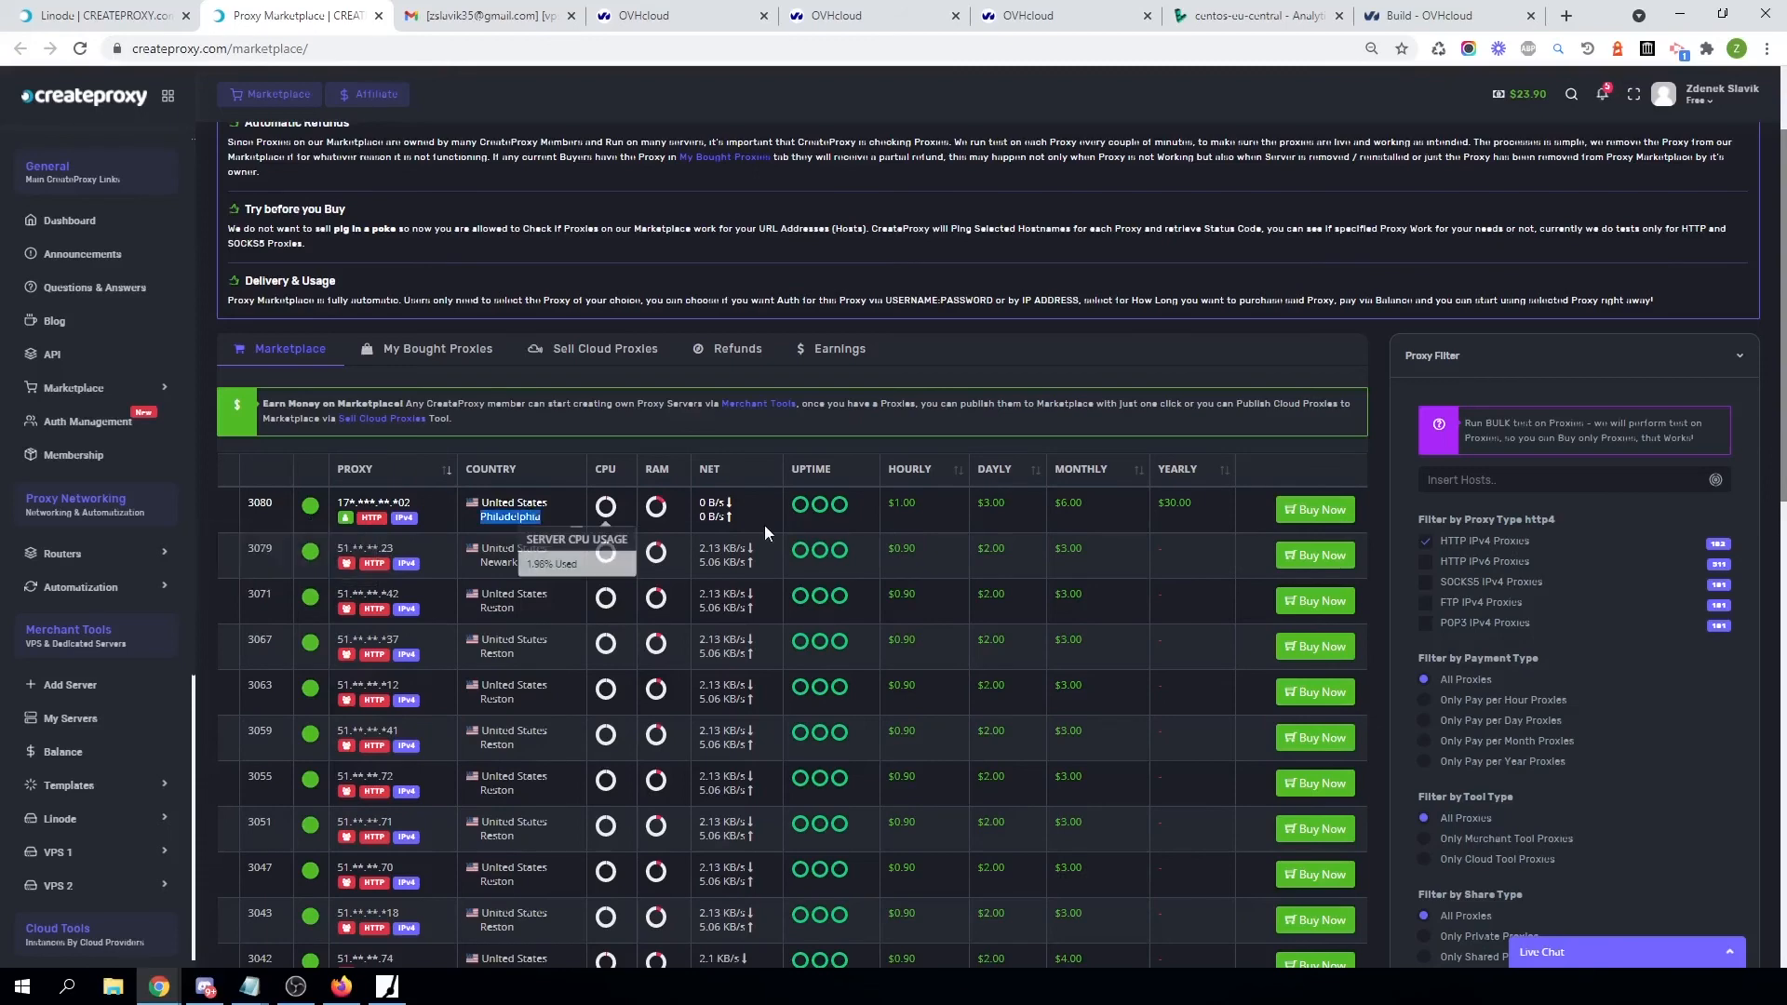
click(110, 9)
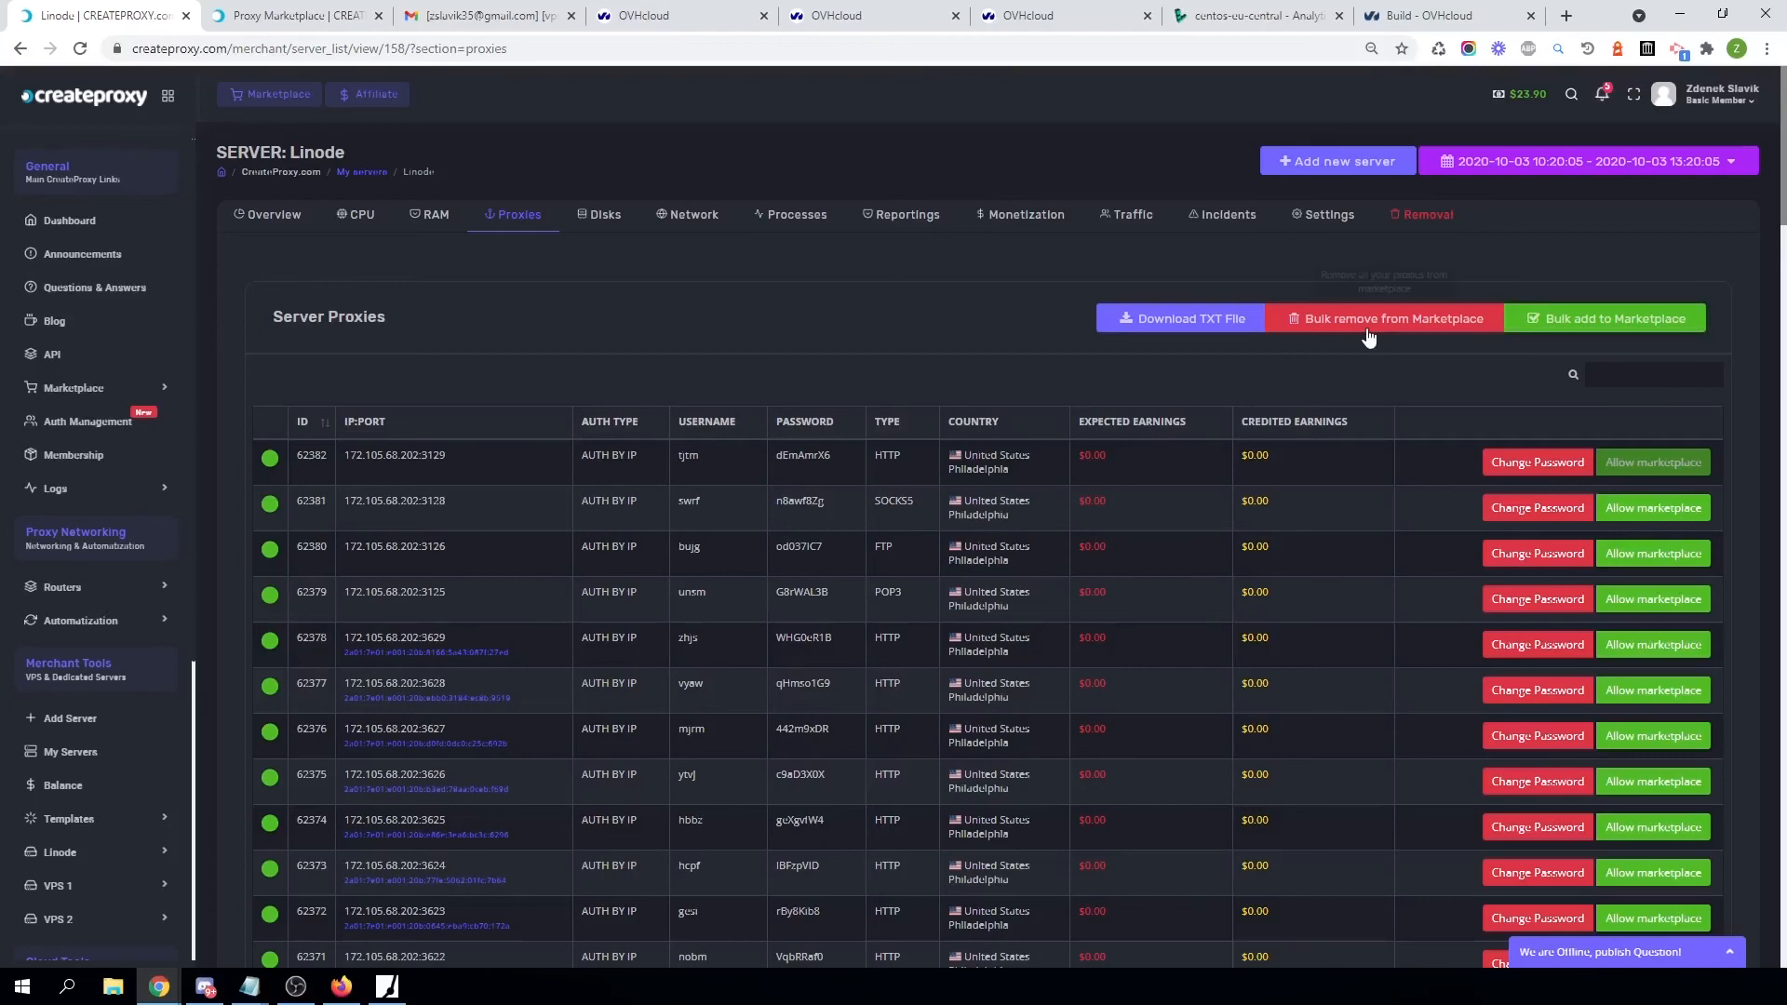
Replace proxy 62372's password with a new one and submit it.
scroll(1368, 337, down, 3)
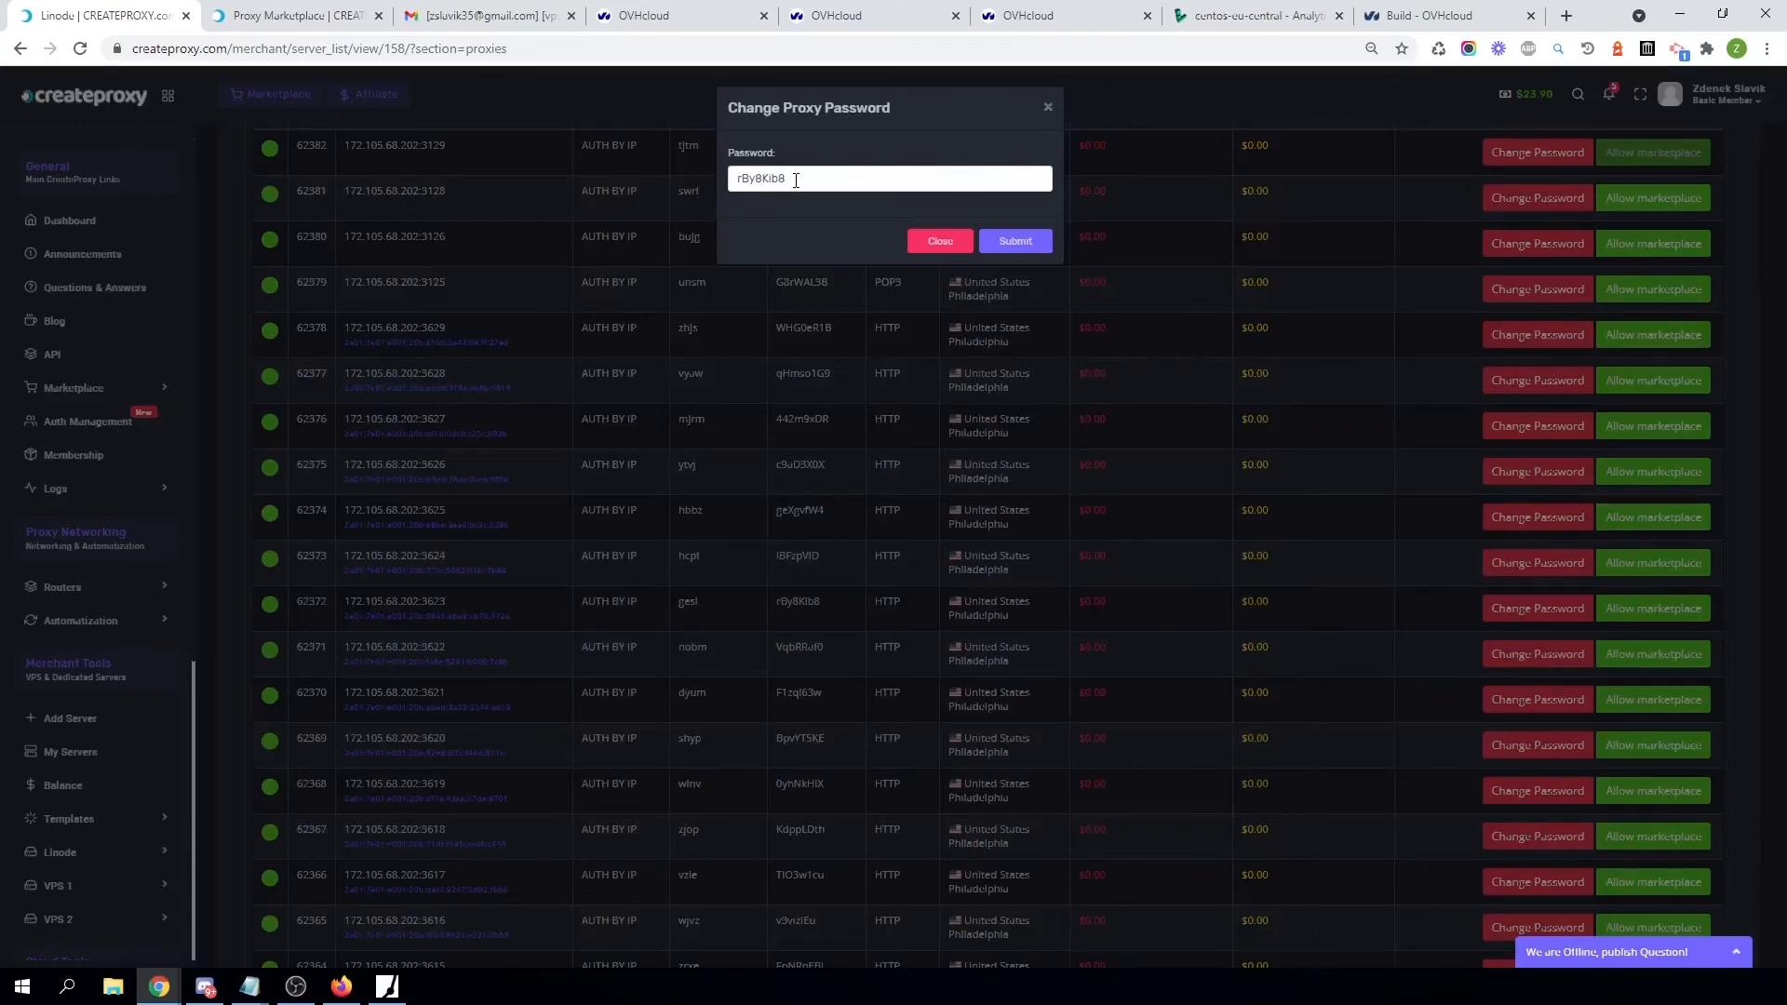
key(ctrl+a)
click(1007, 243)
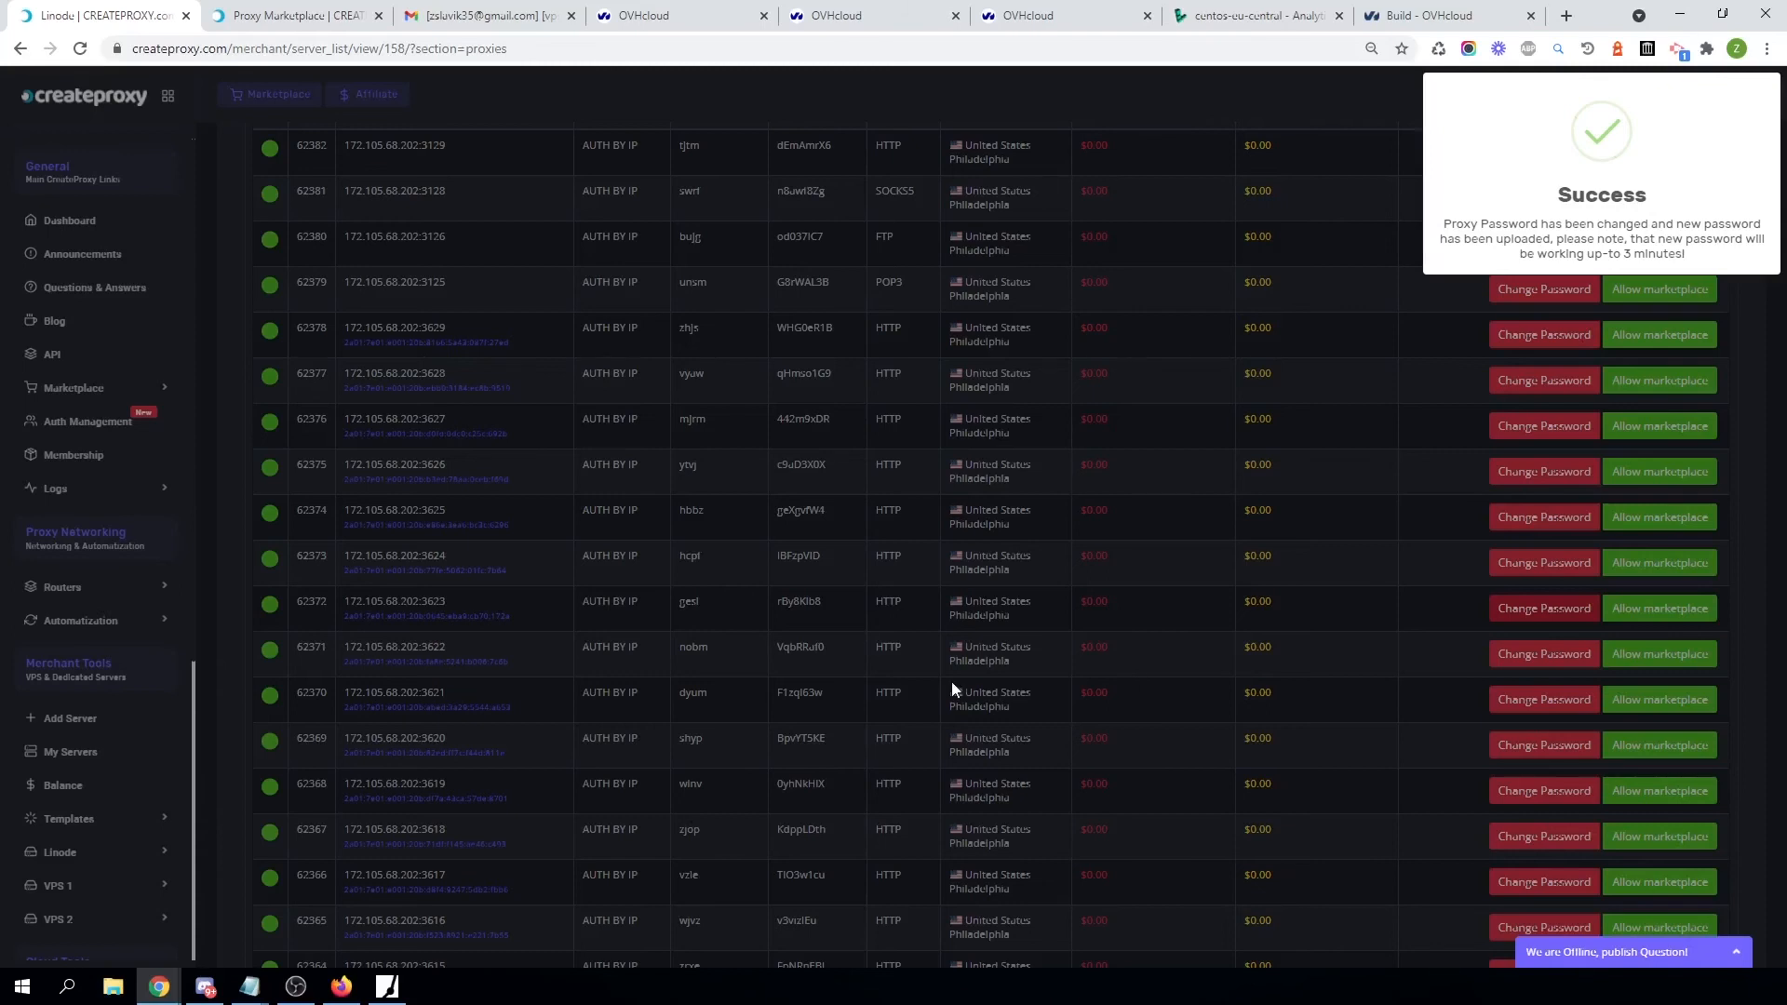
Reload the proxy list and check that row 62372 shows the updated password.
click(80, 48)
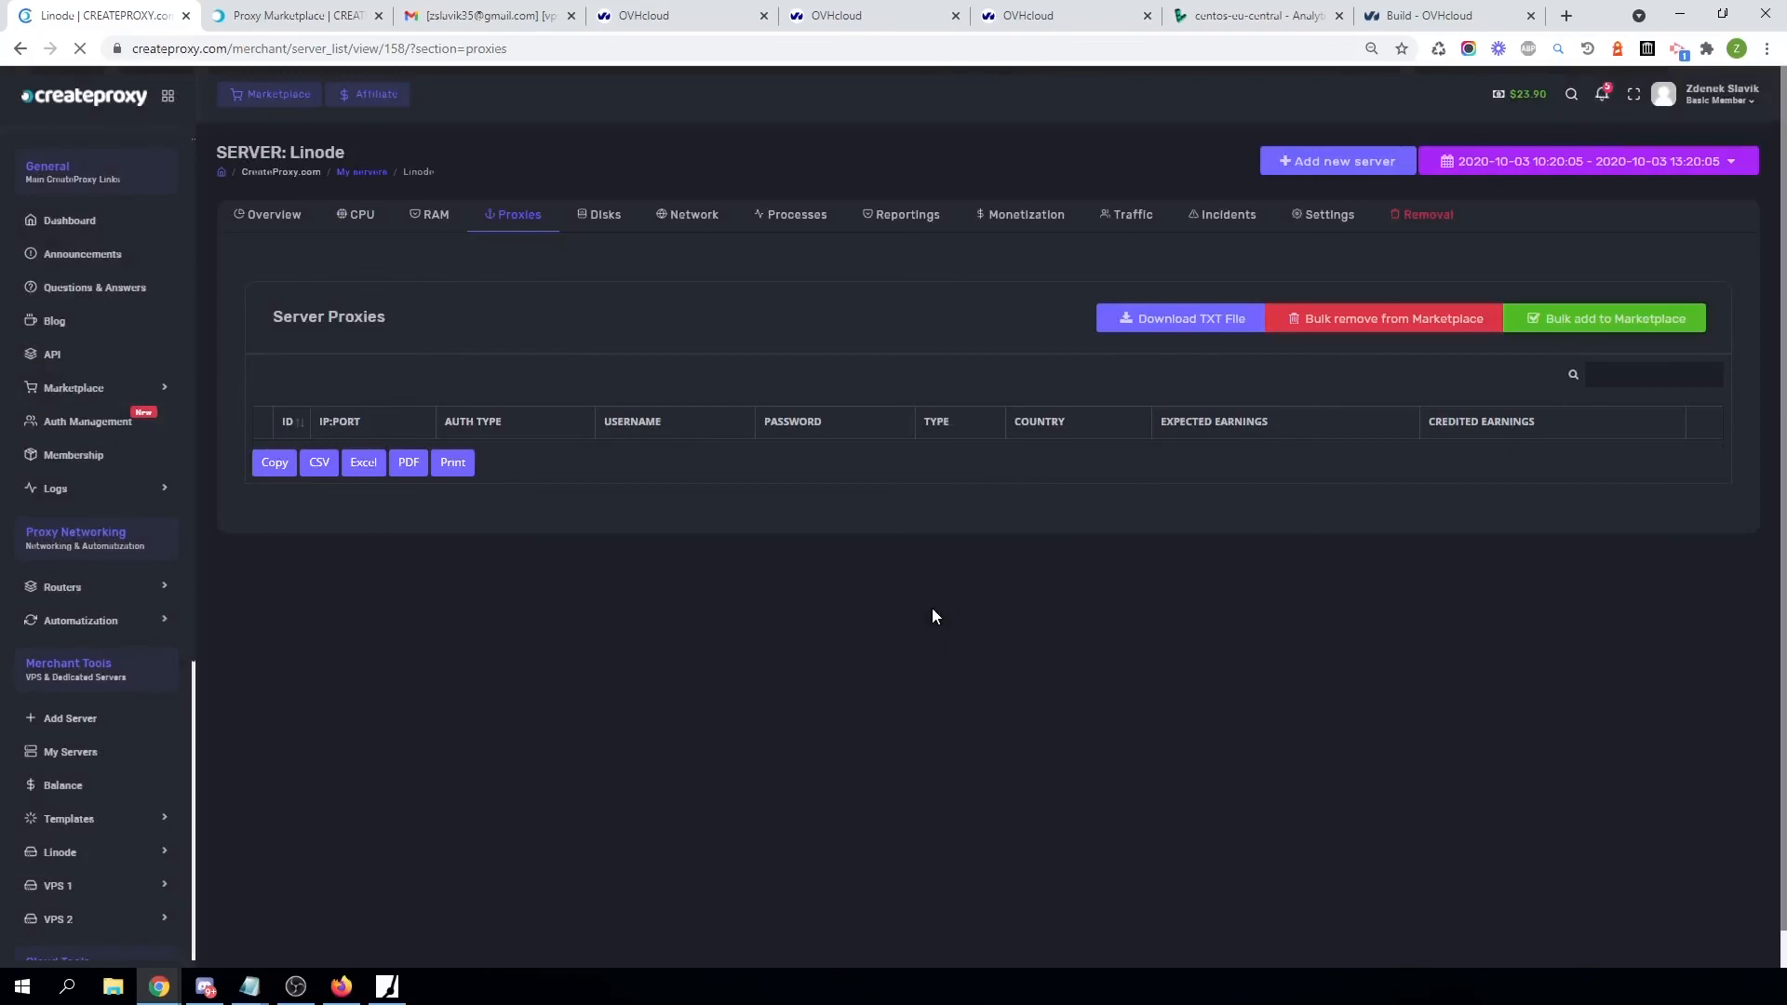
scroll(906, 747, down, 5)
scroll(851, 494, down, 2)
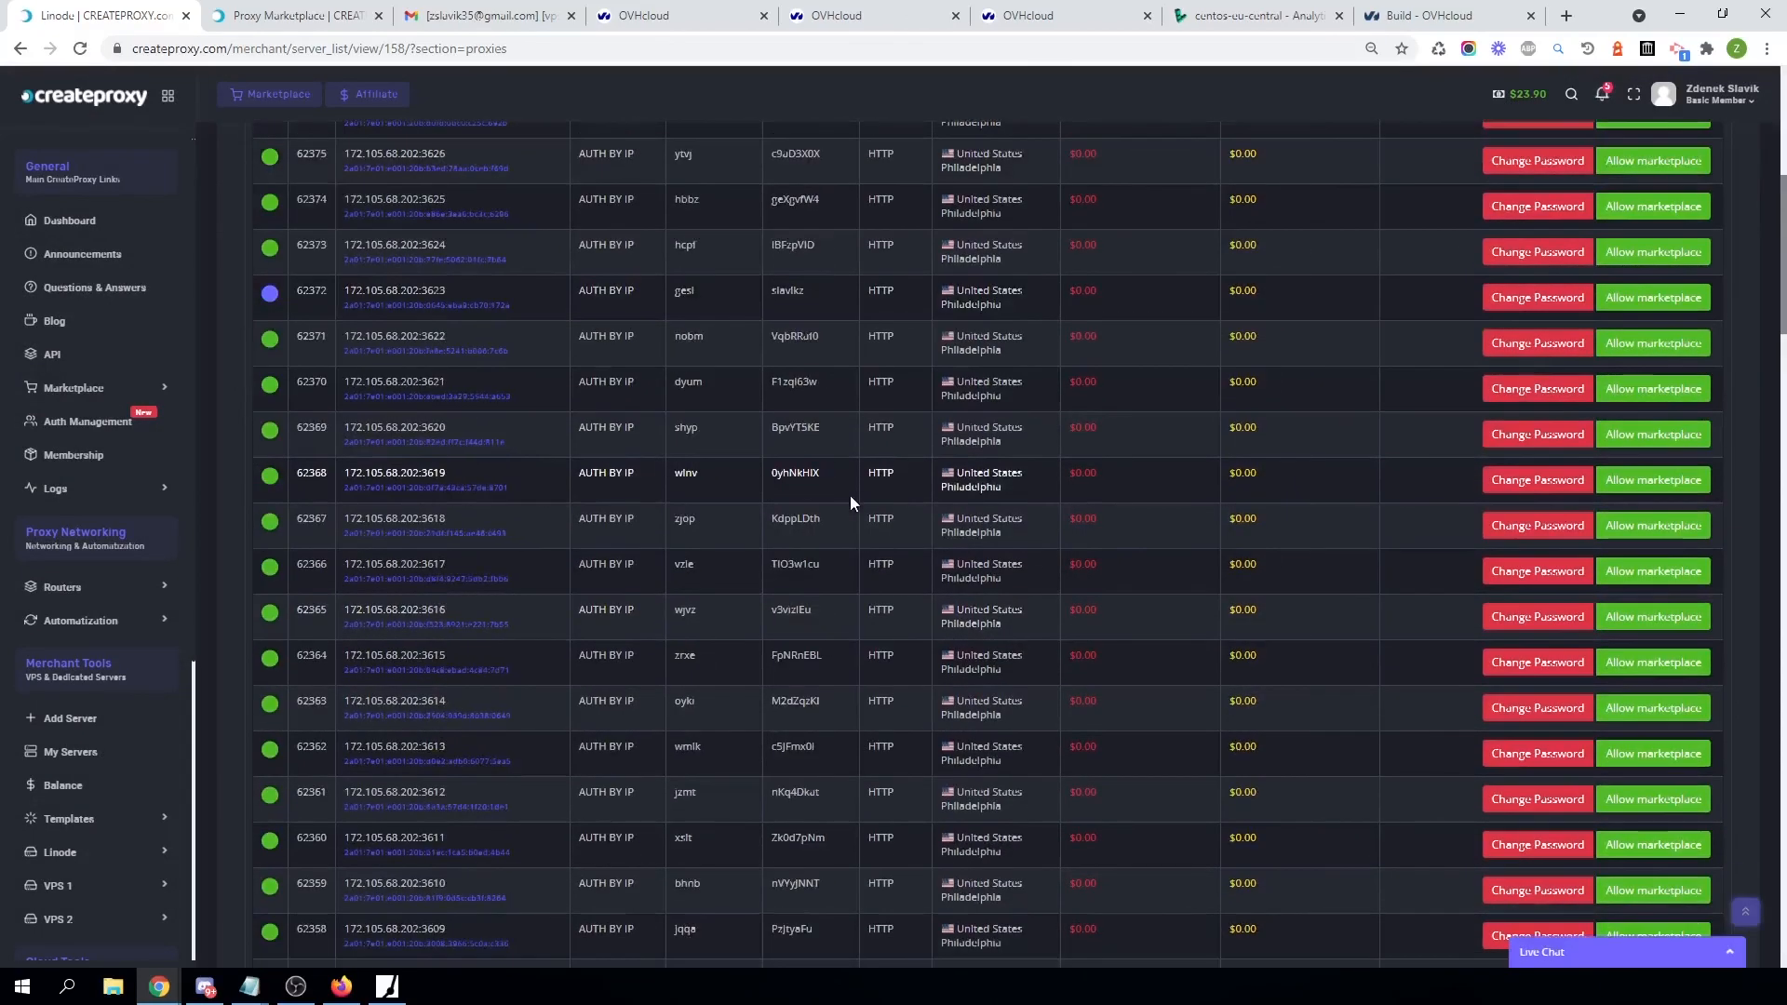
double_click(788, 291)
scroll(772, 460, up, 2)
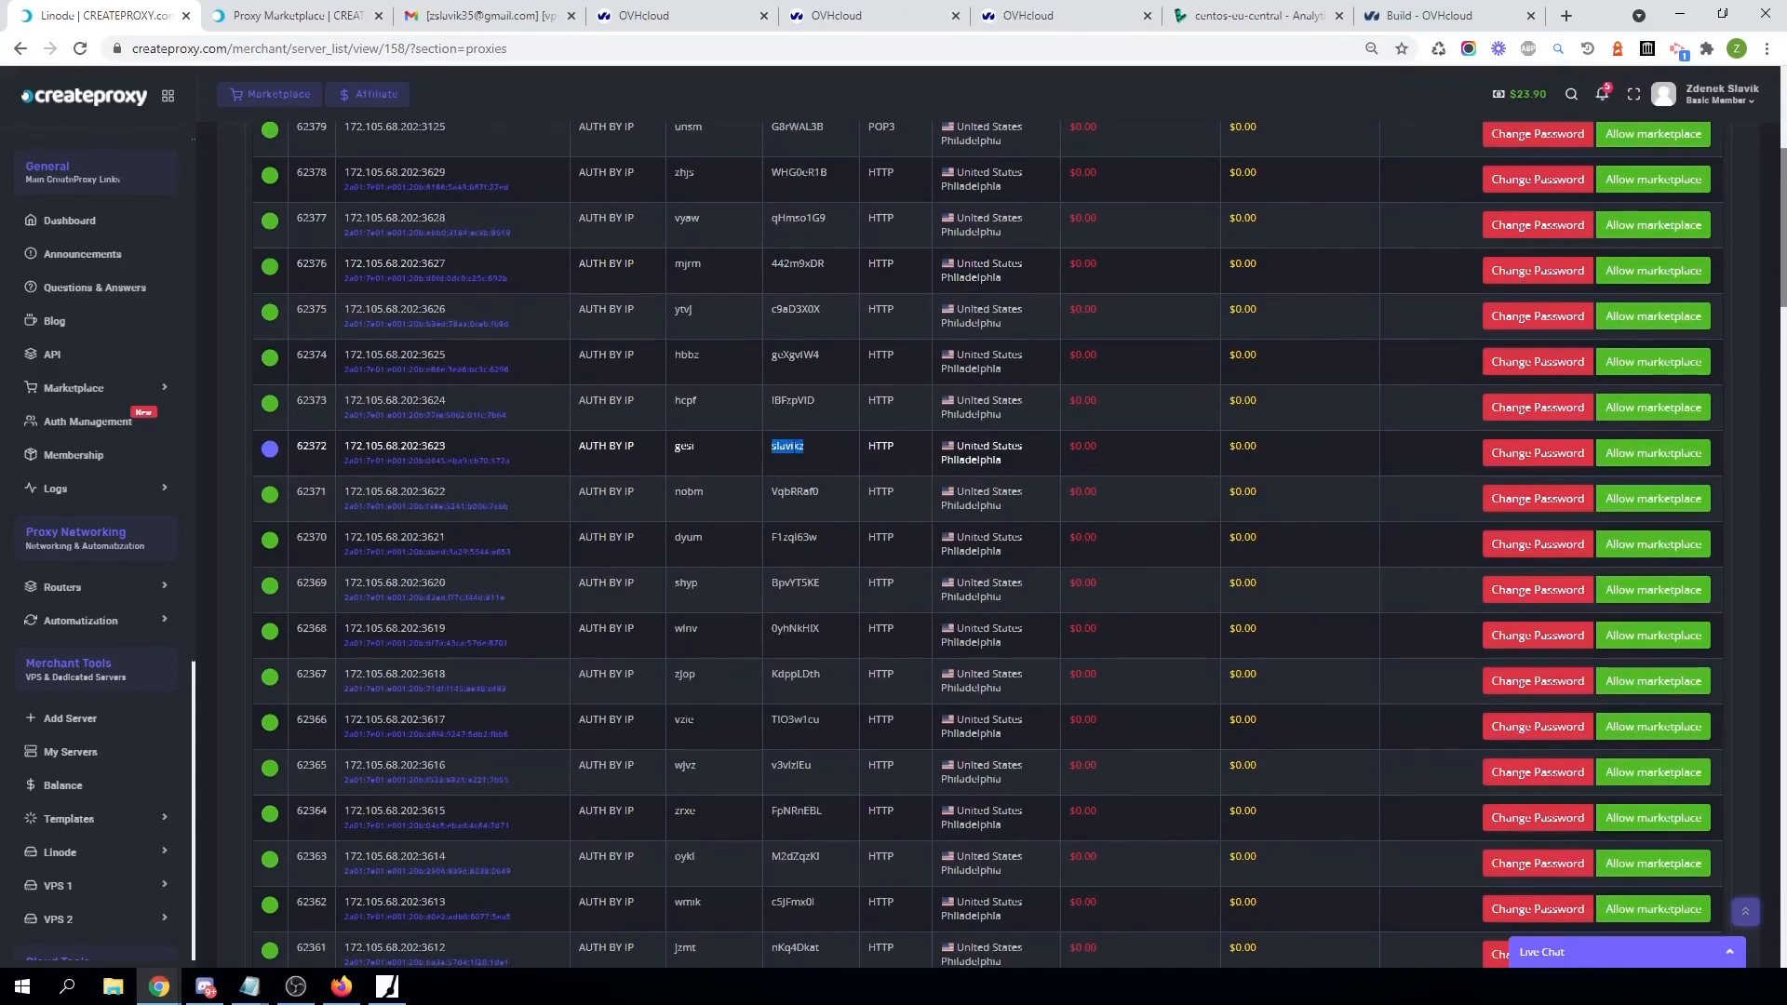
scroll(1108, 633, up, 5)
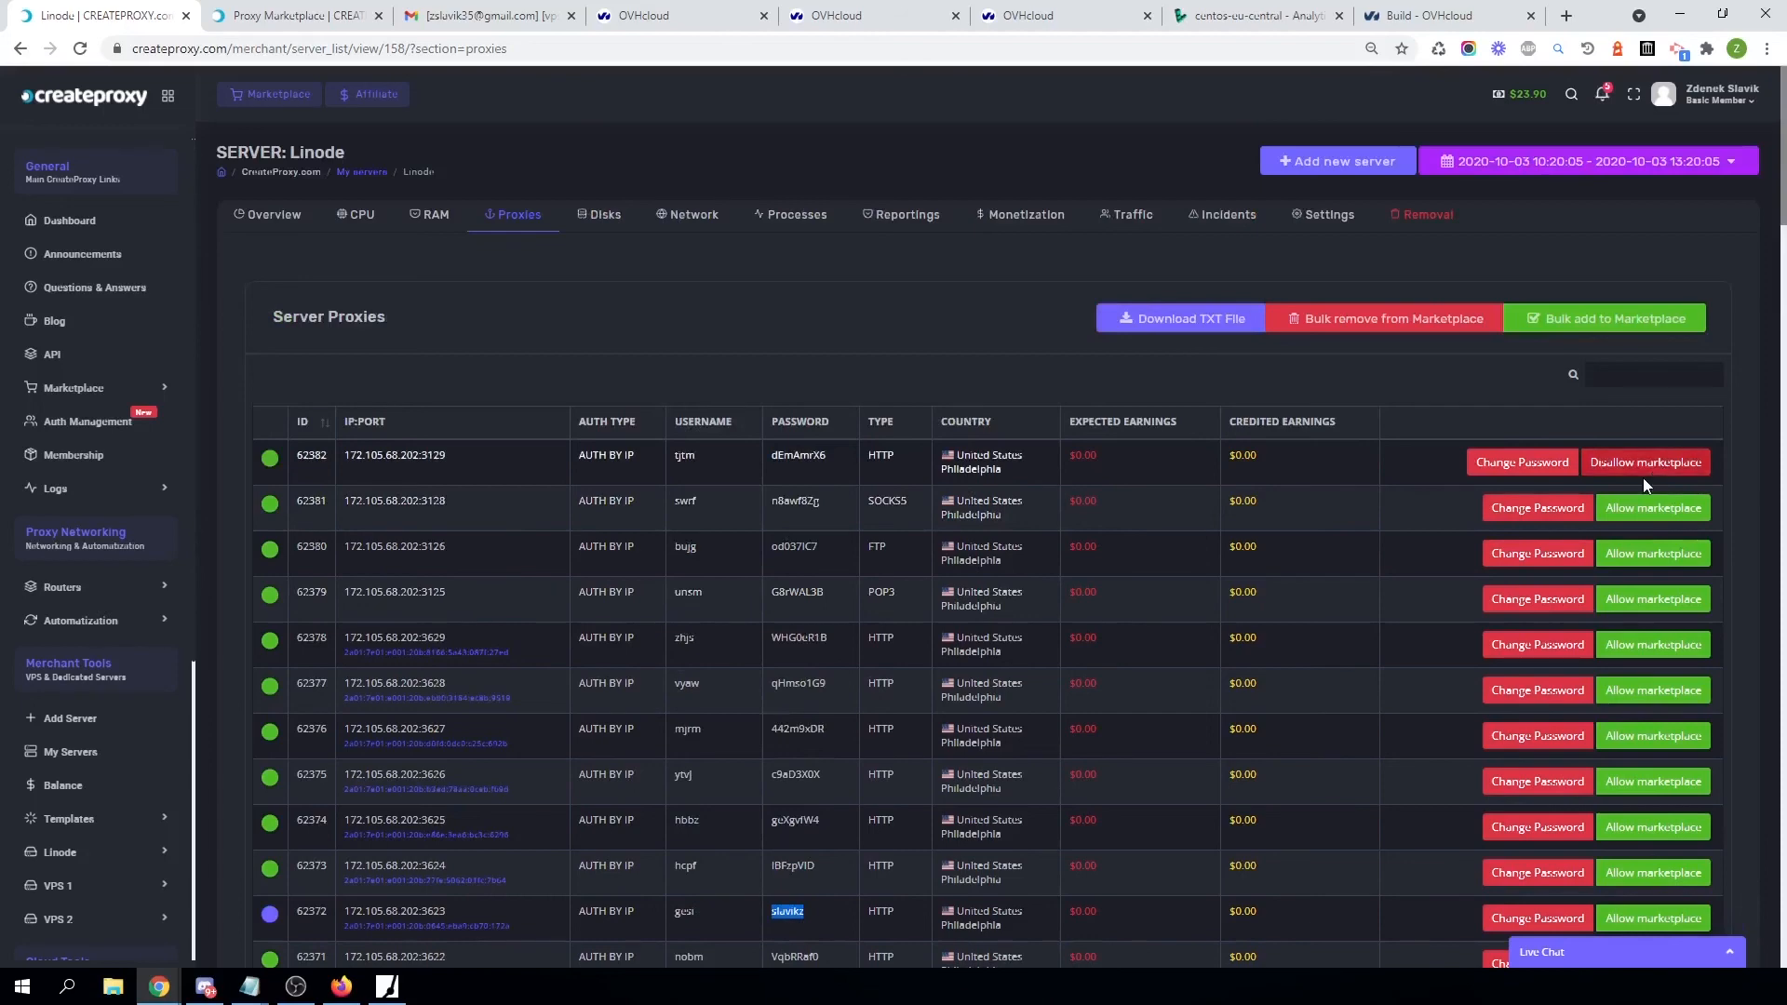
scroll(1107, 656, down, 10)
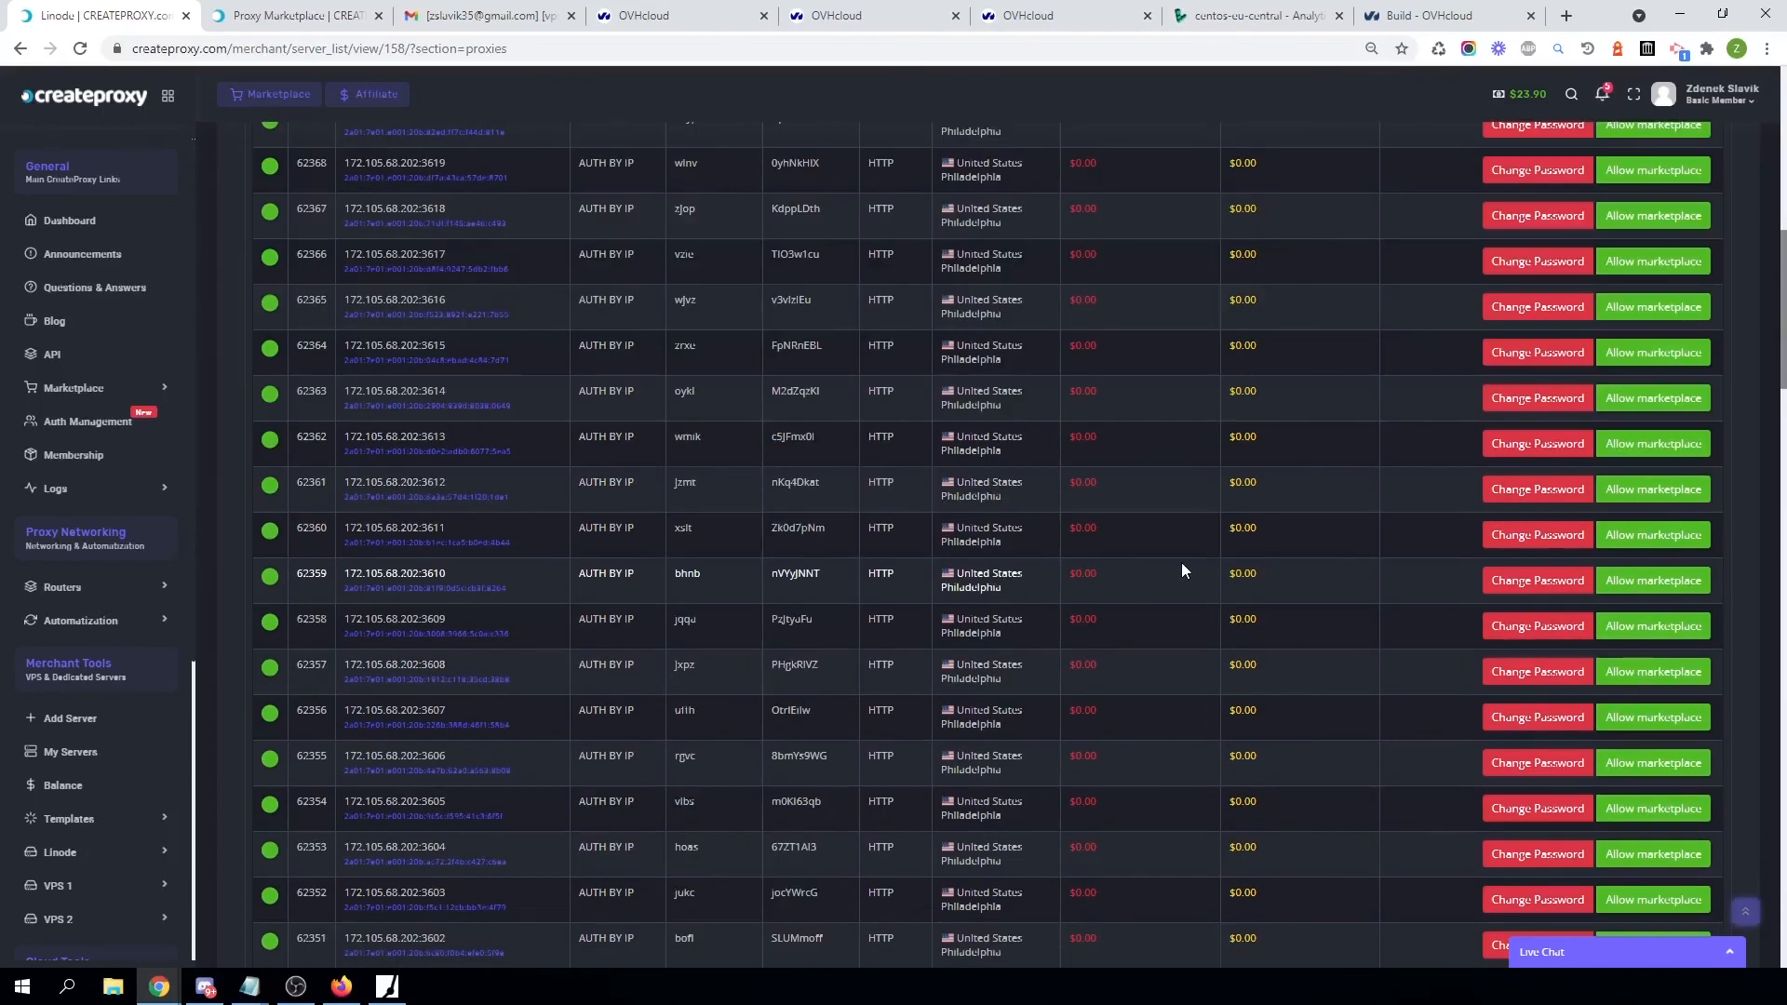
scroll(1181, 562, up, 10)
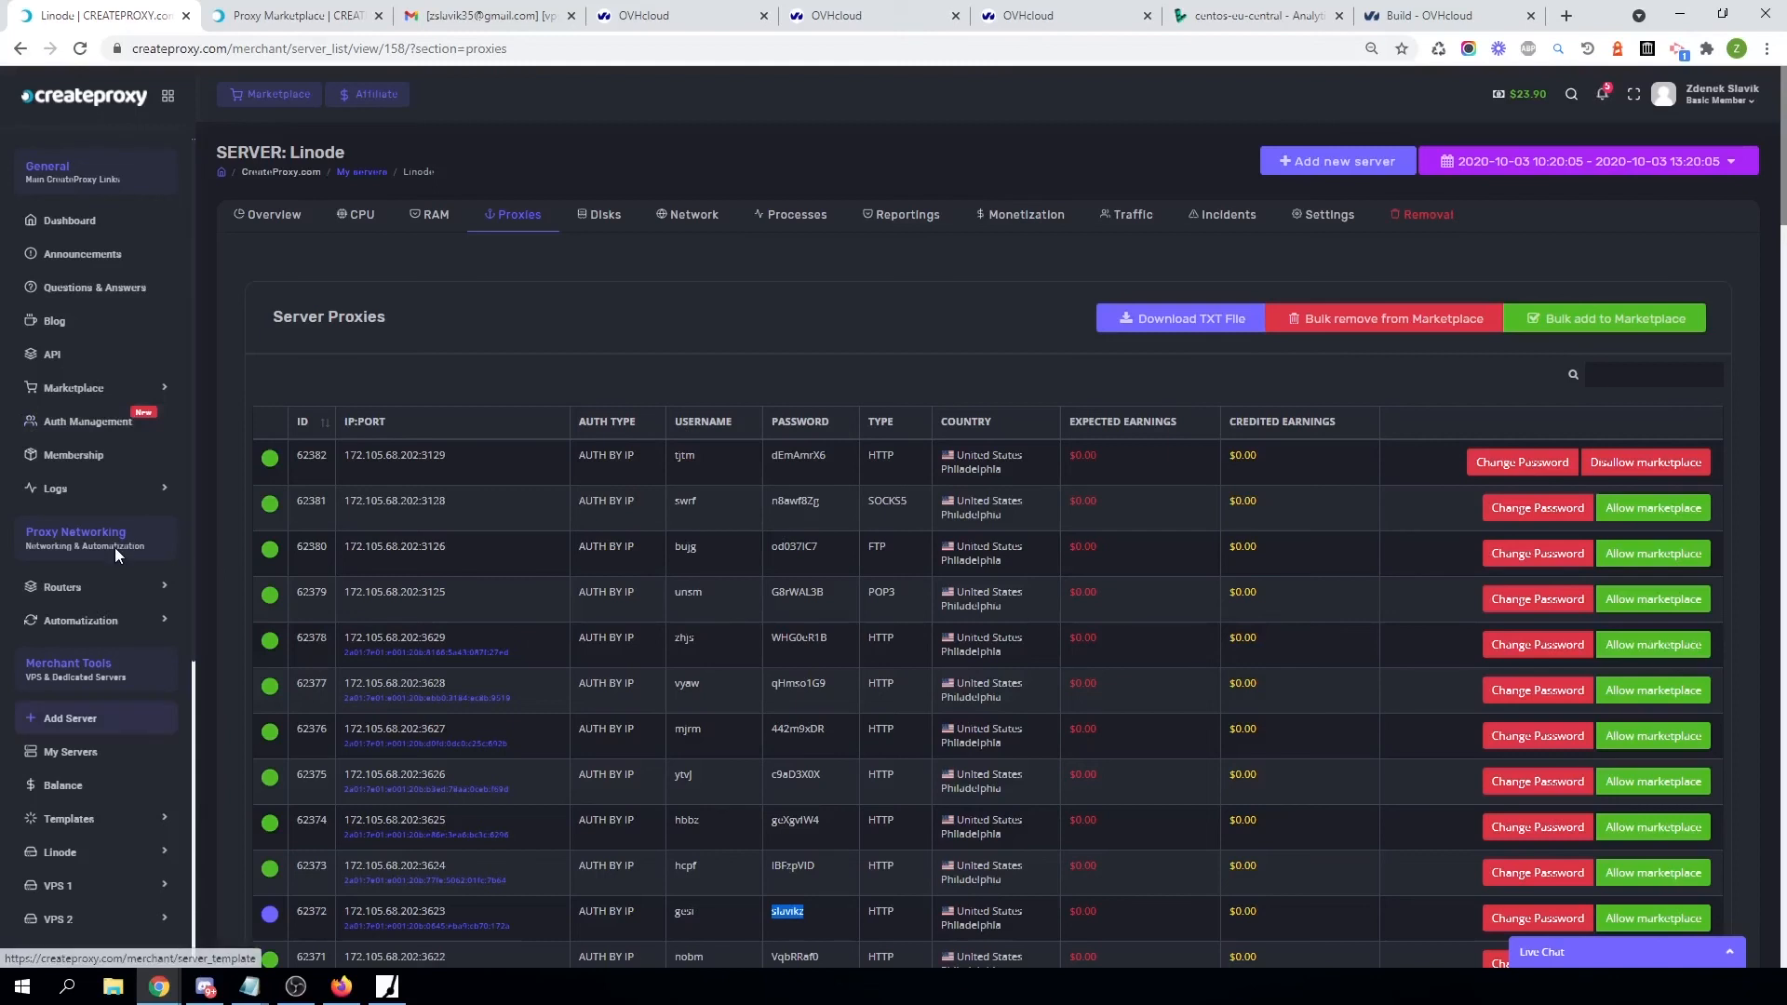
Go to the dashboard and scroll to the Merchant Servers table listing VPS 2, VPS 1 and Linode.
key(F5)
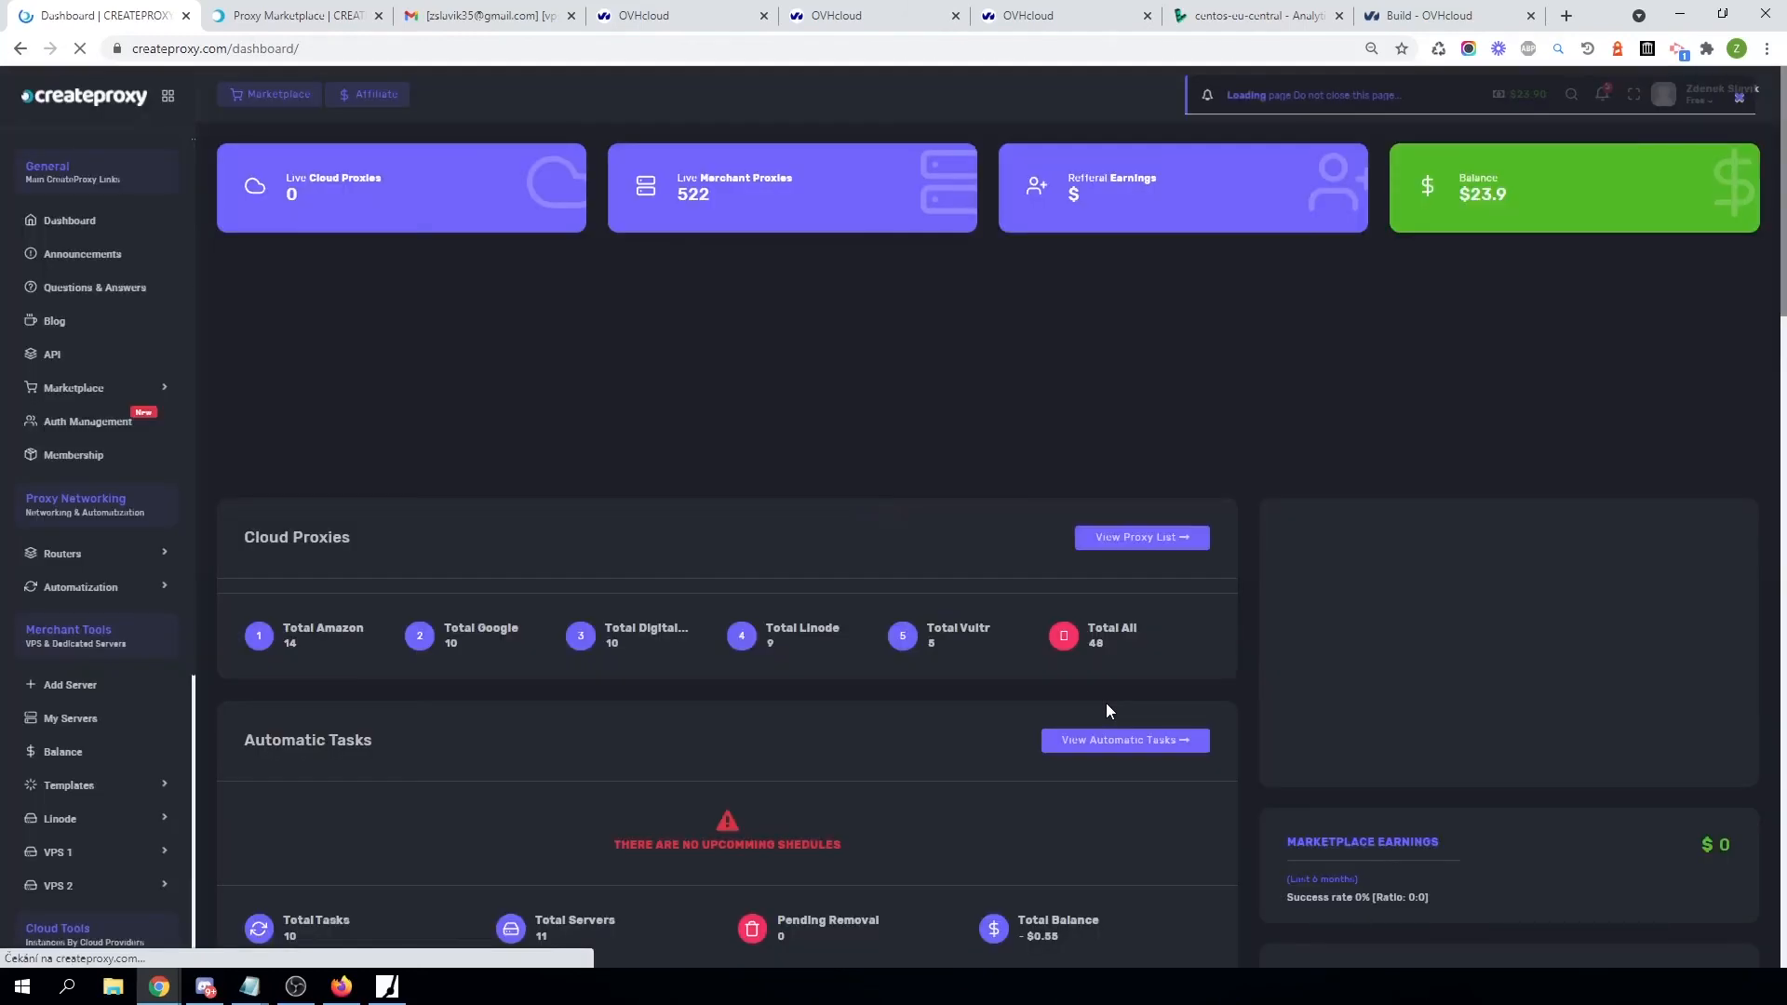
scroll(1106, 711, down, 3)
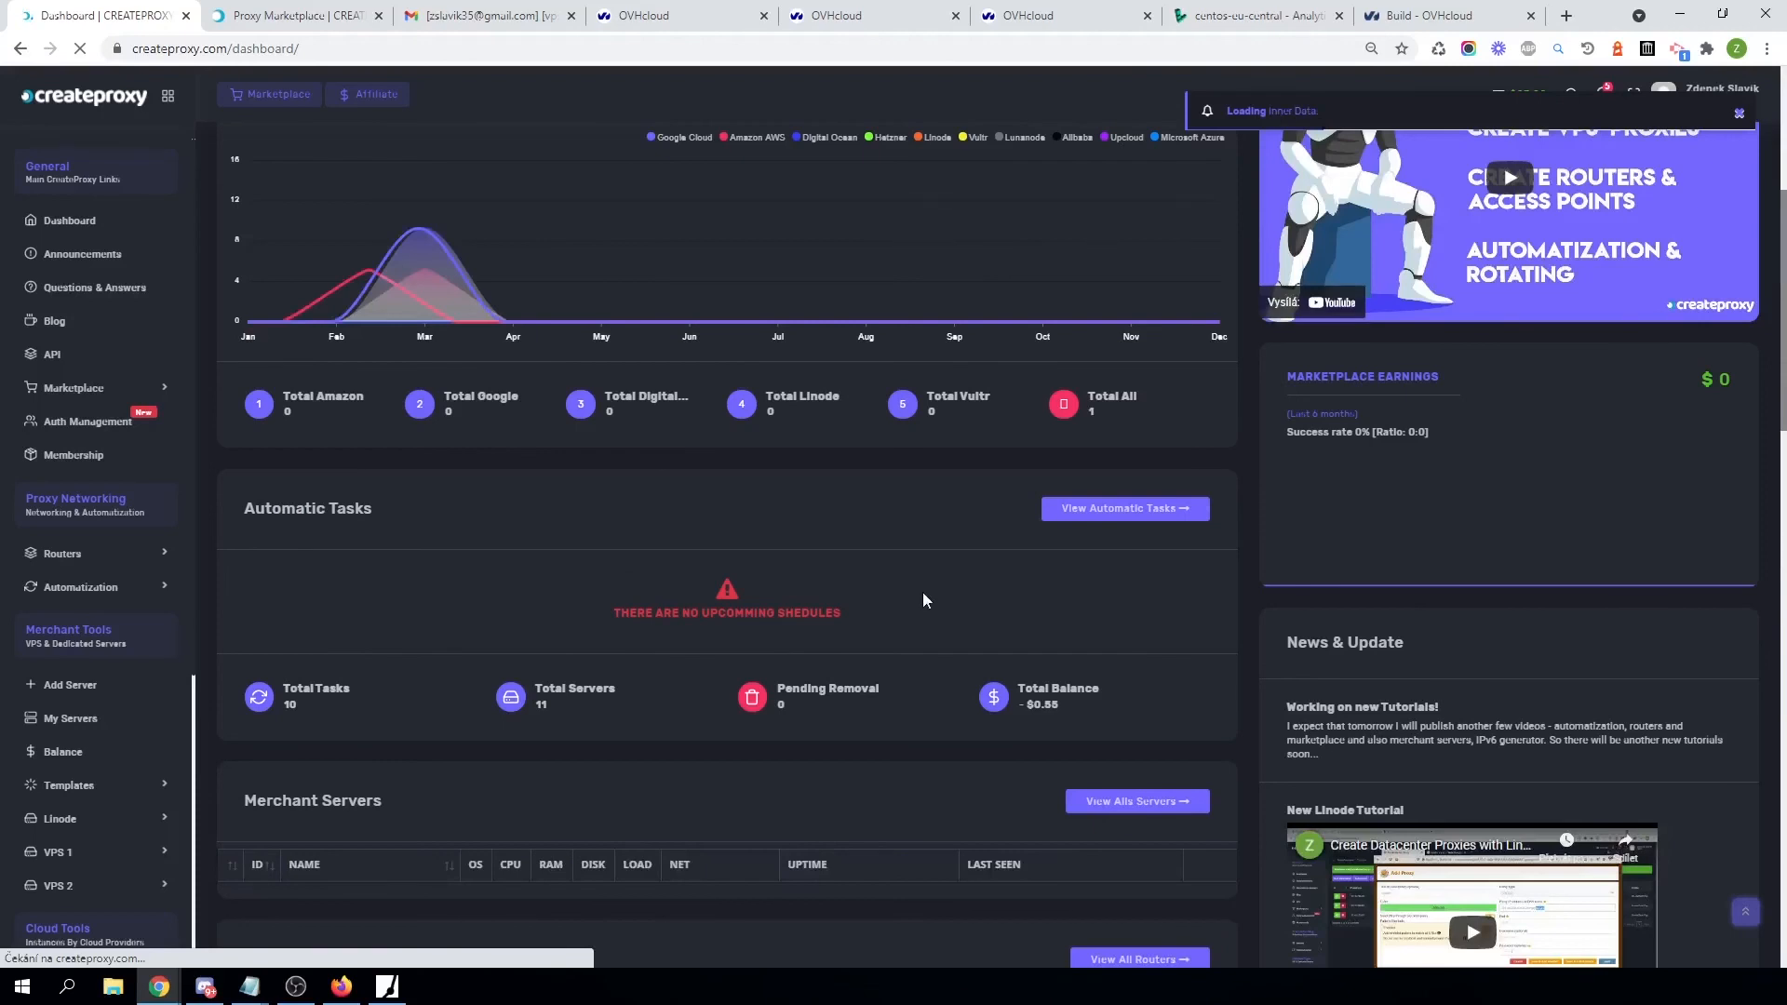
scroll(300, 471, down, 3)
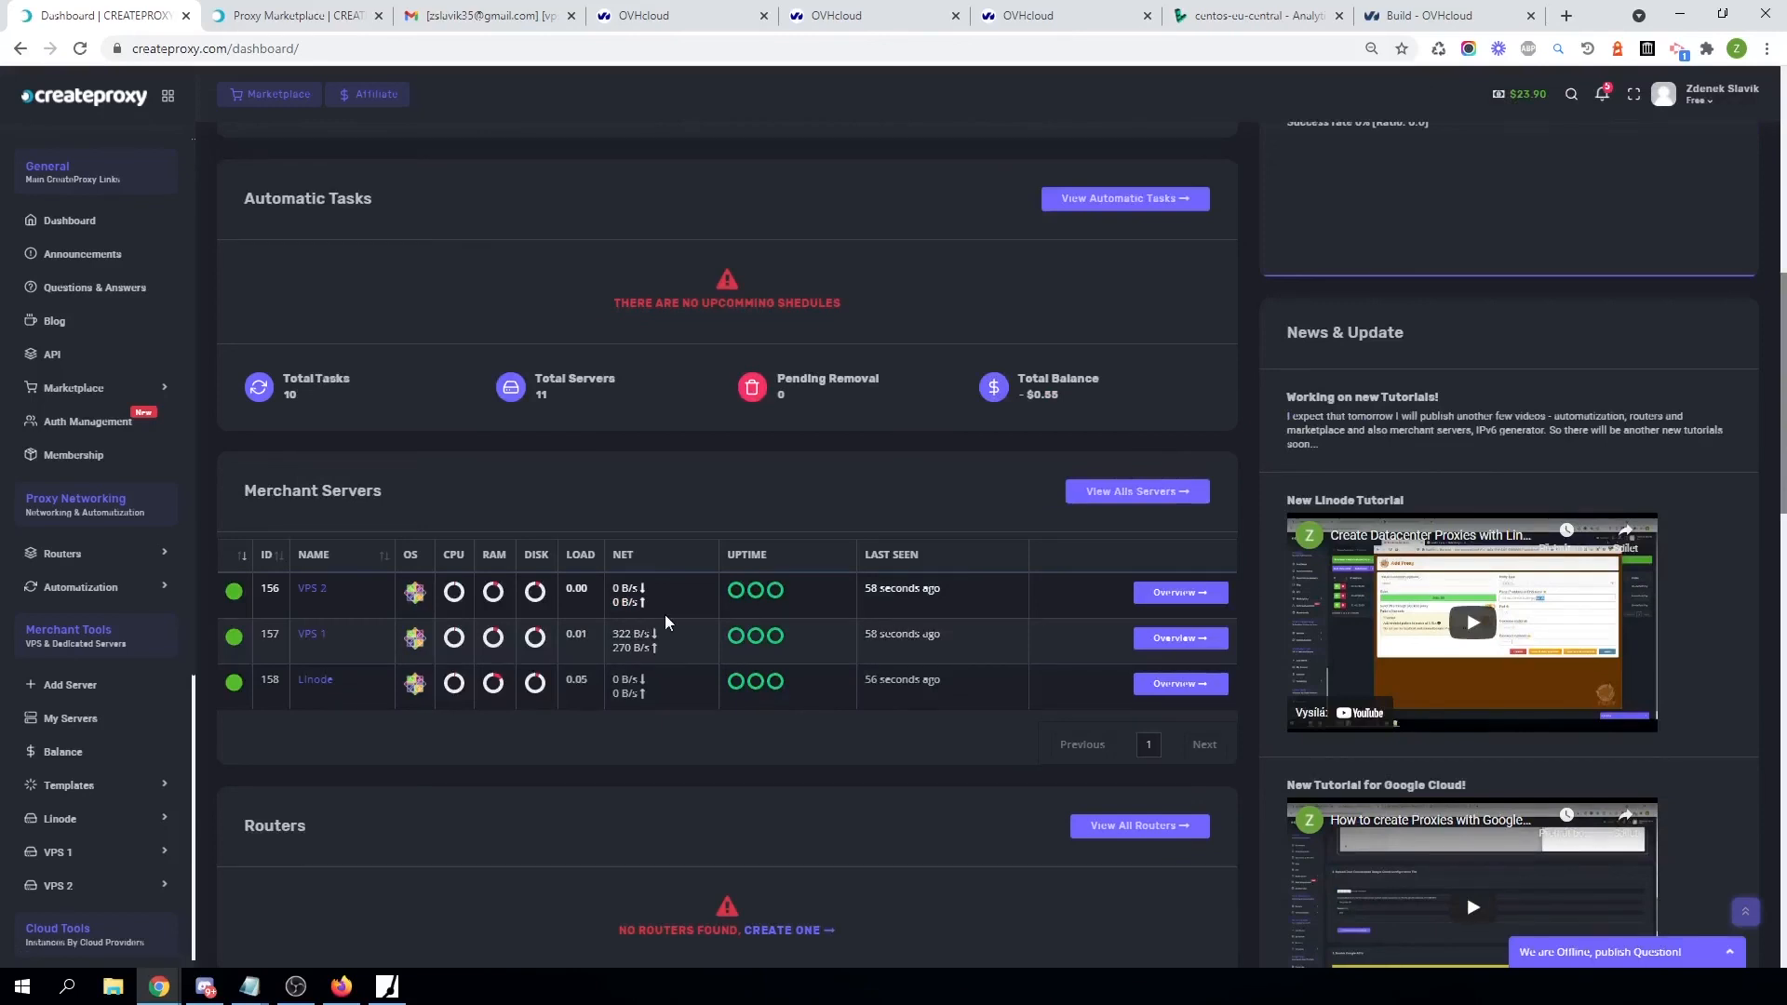
Add an Auth Management category named 'Merchant Credentials'.
click(198, 422)
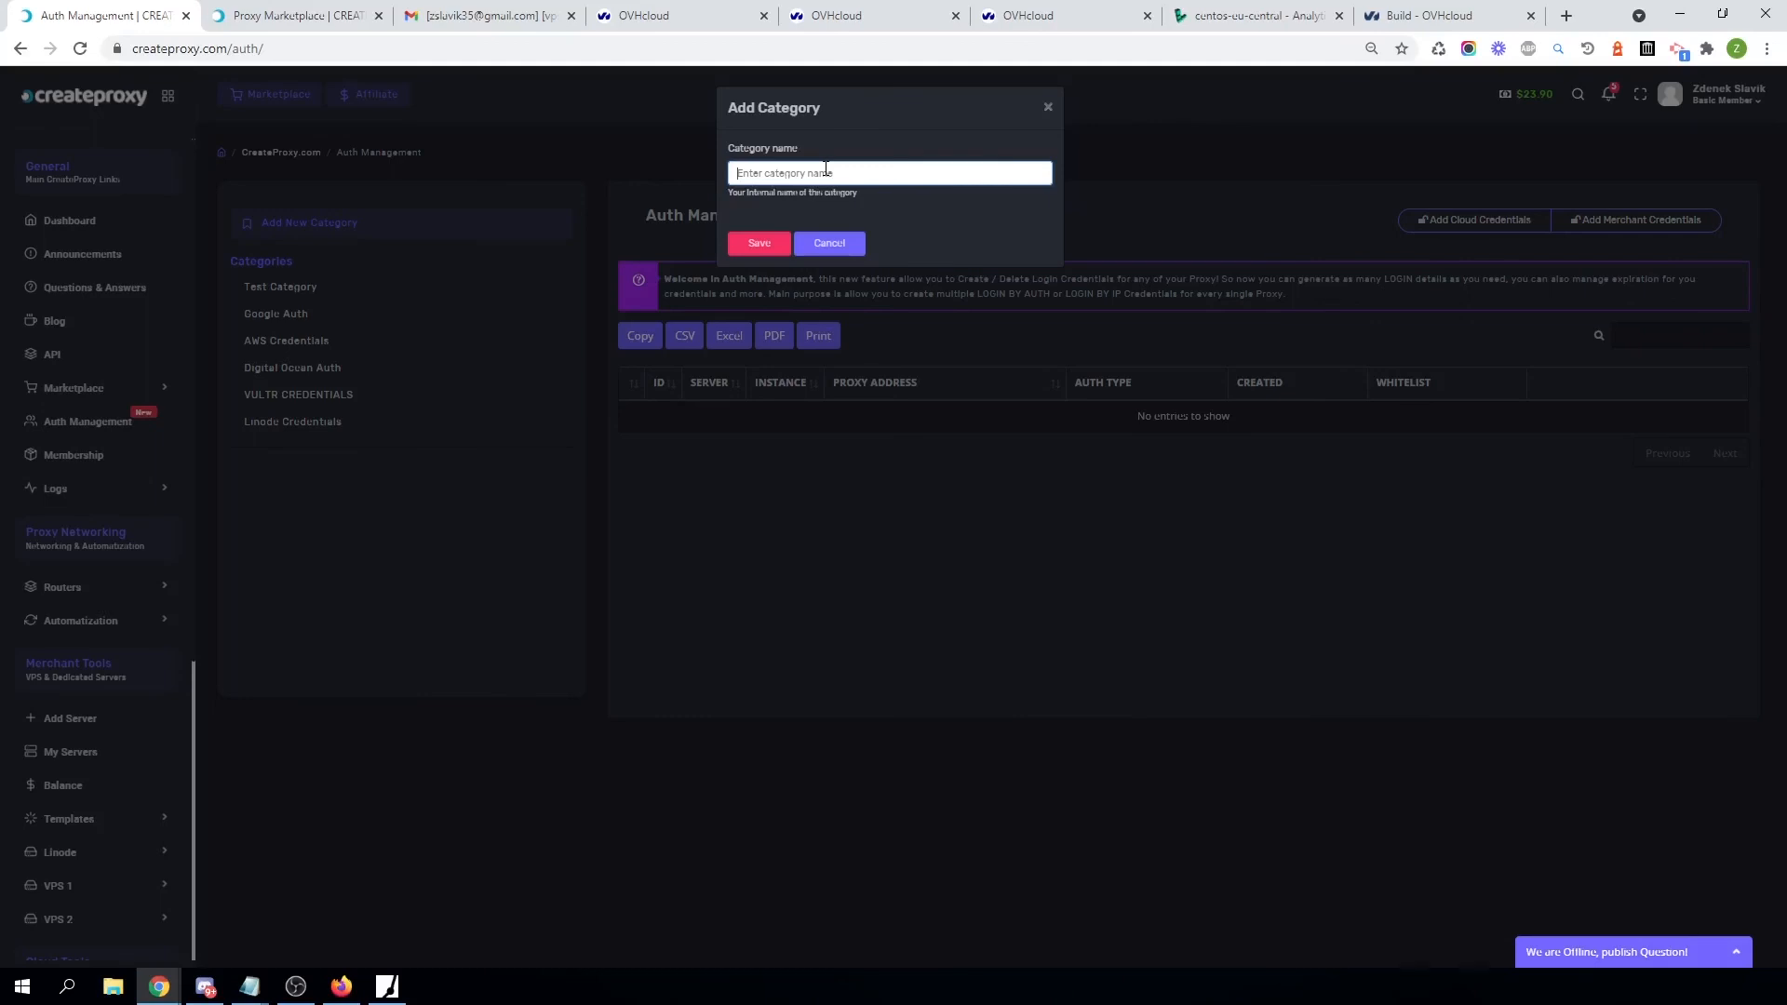
text(Merchant)
text(Credentials)
key(Return)
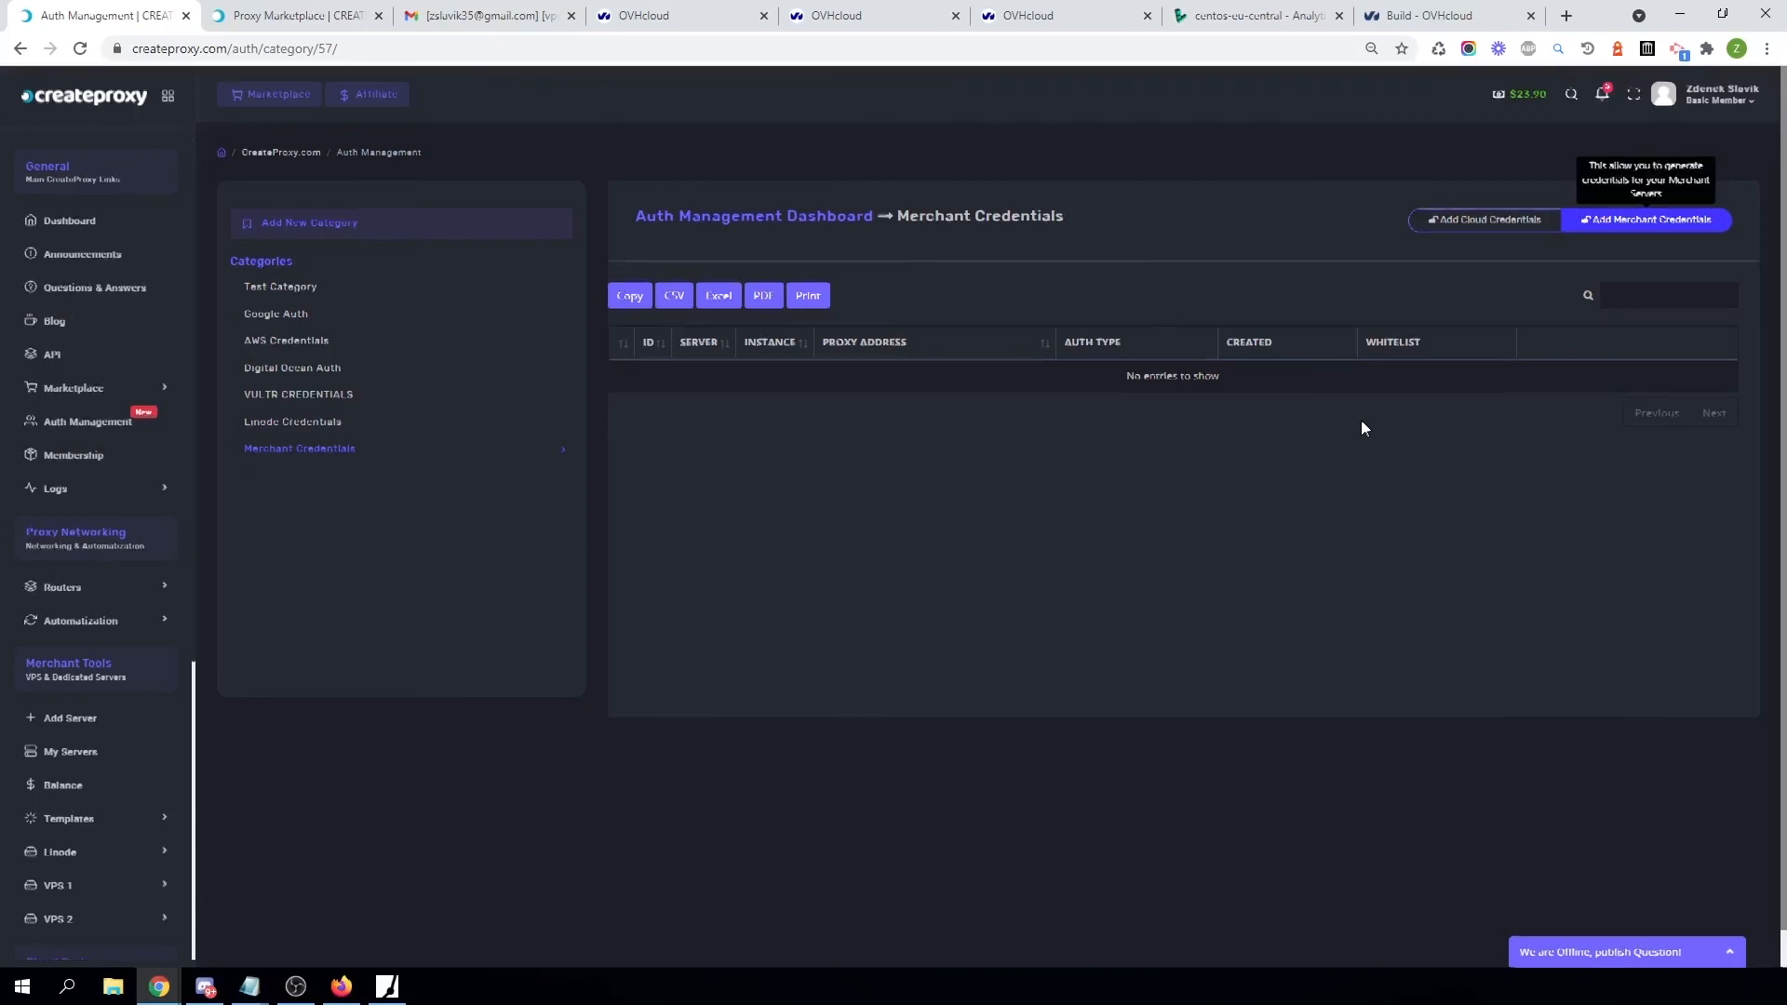
Start a new merchant credential on the Linode server with HTTP IPv6 as the proxy type.
click(1645, 220)
click(698, 257)
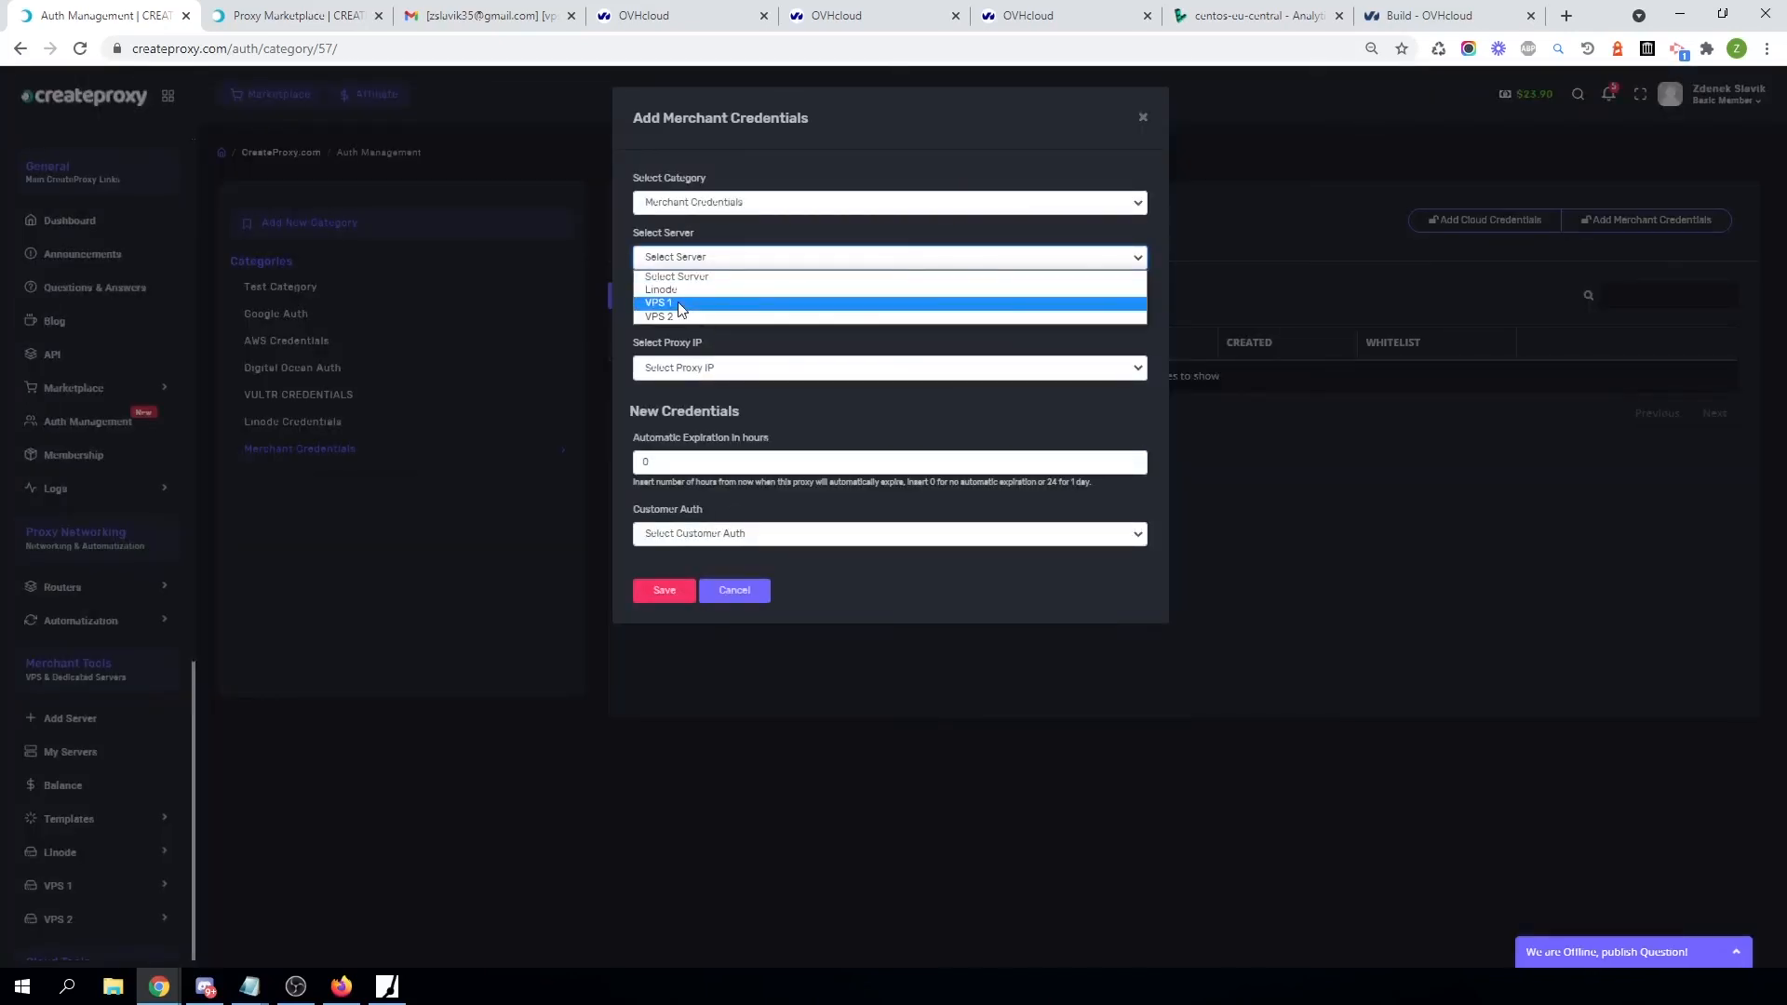
click(690, 292)
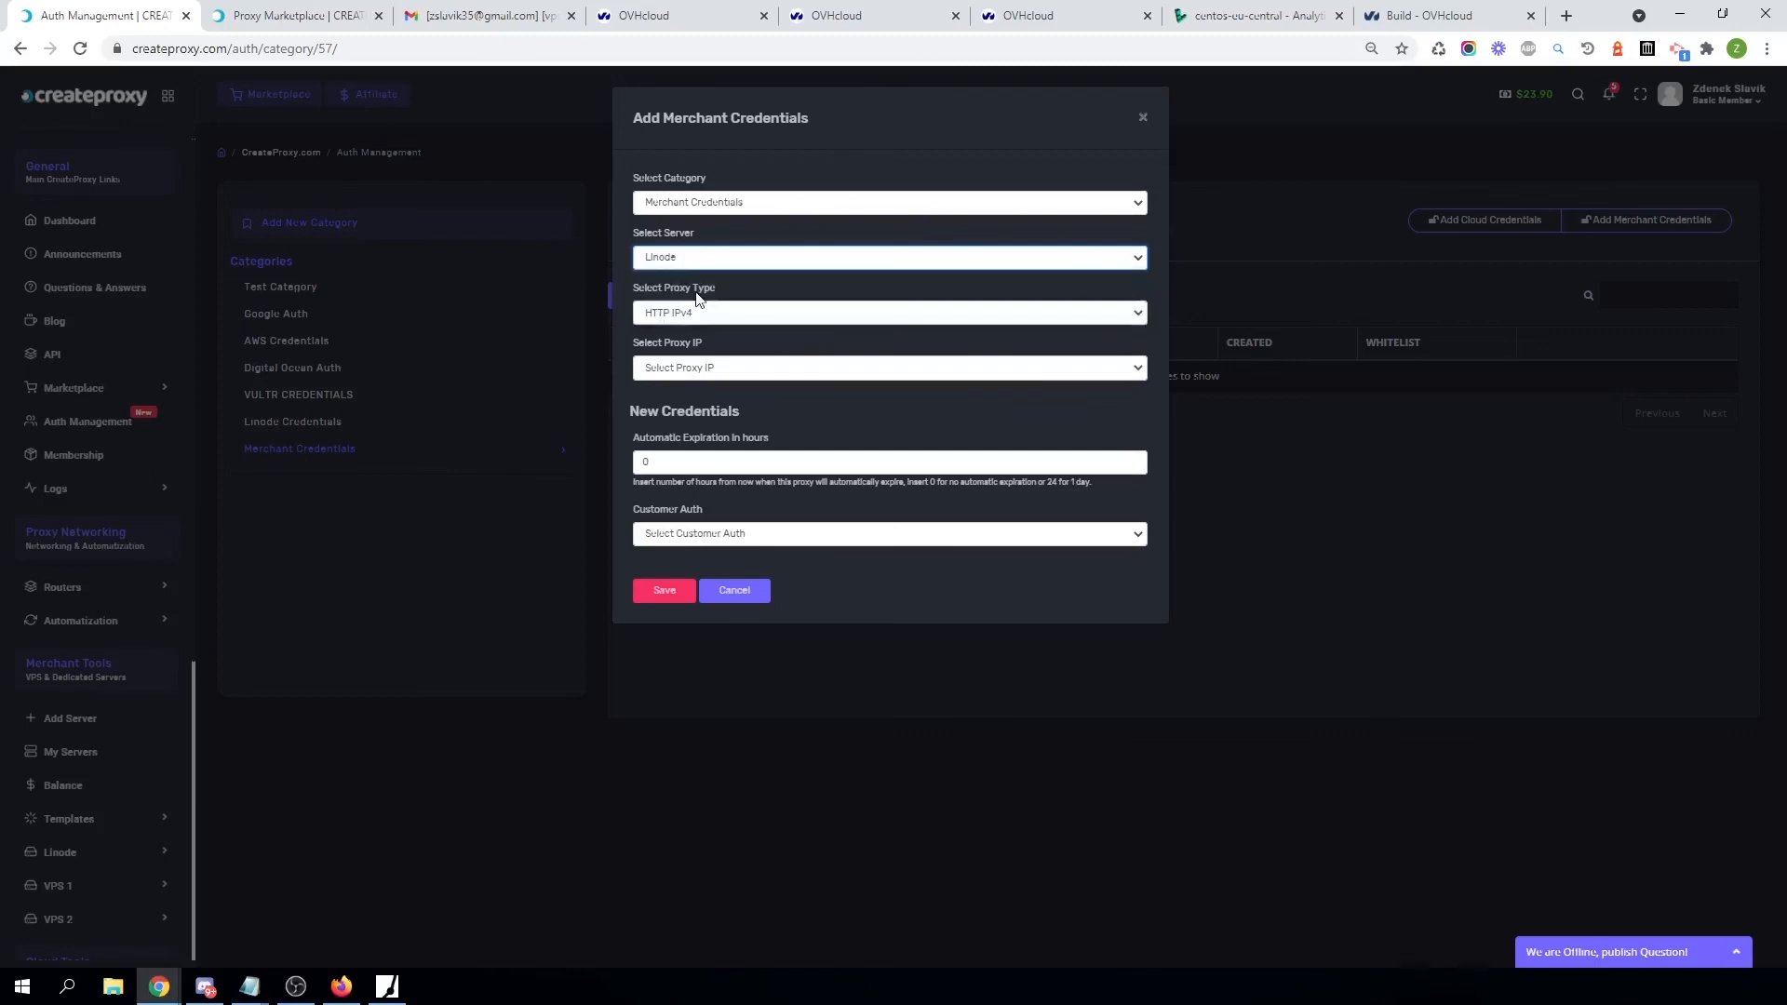
click(694, 312)
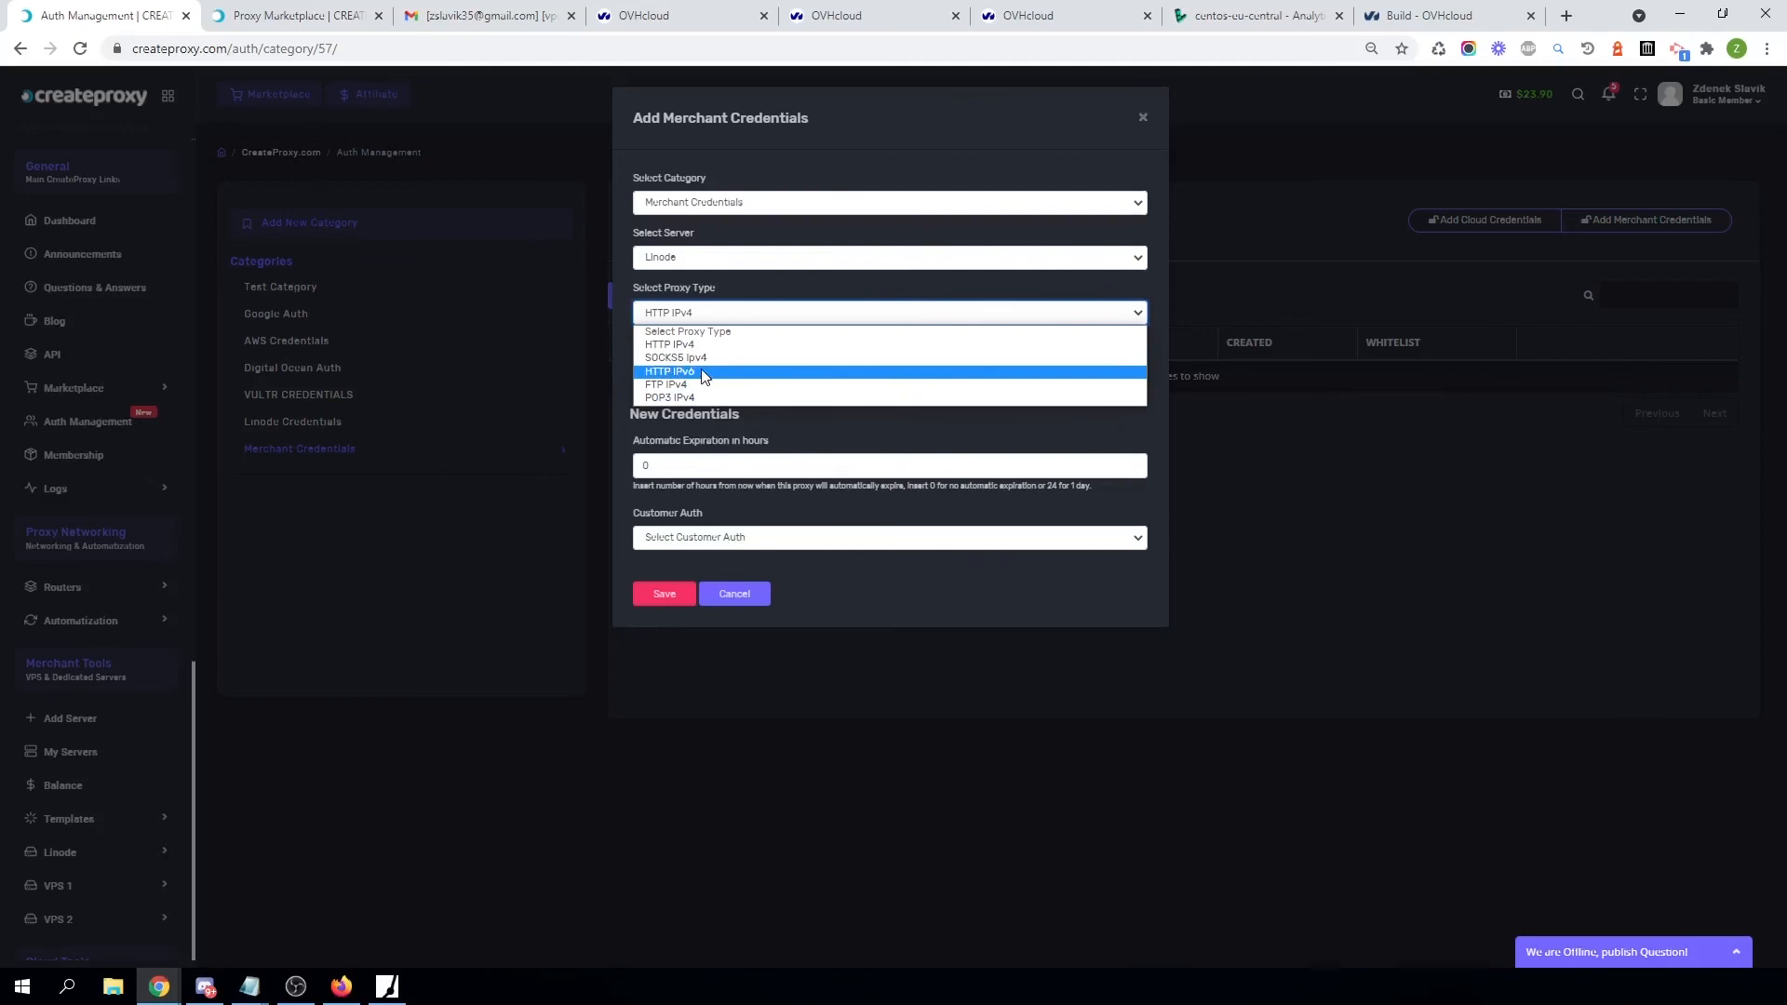
click(701, 370)
click(856, 370)
scroll(851, 489, down, 7)
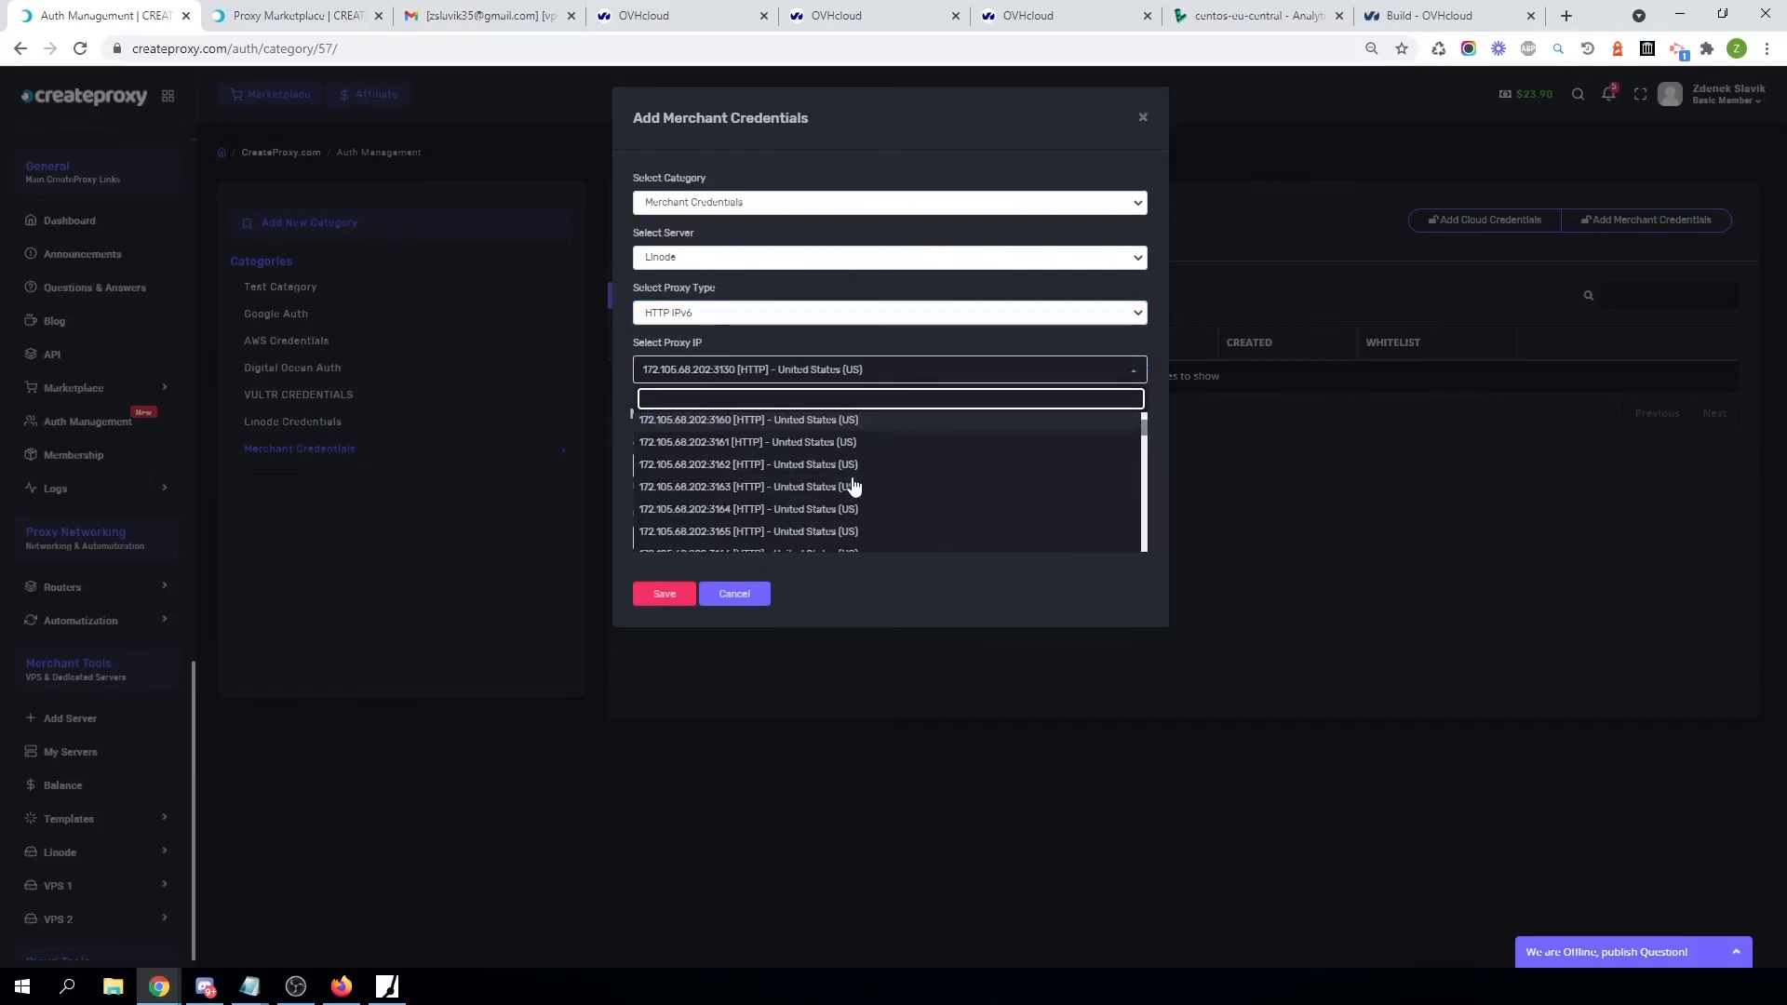
click(735, 313)
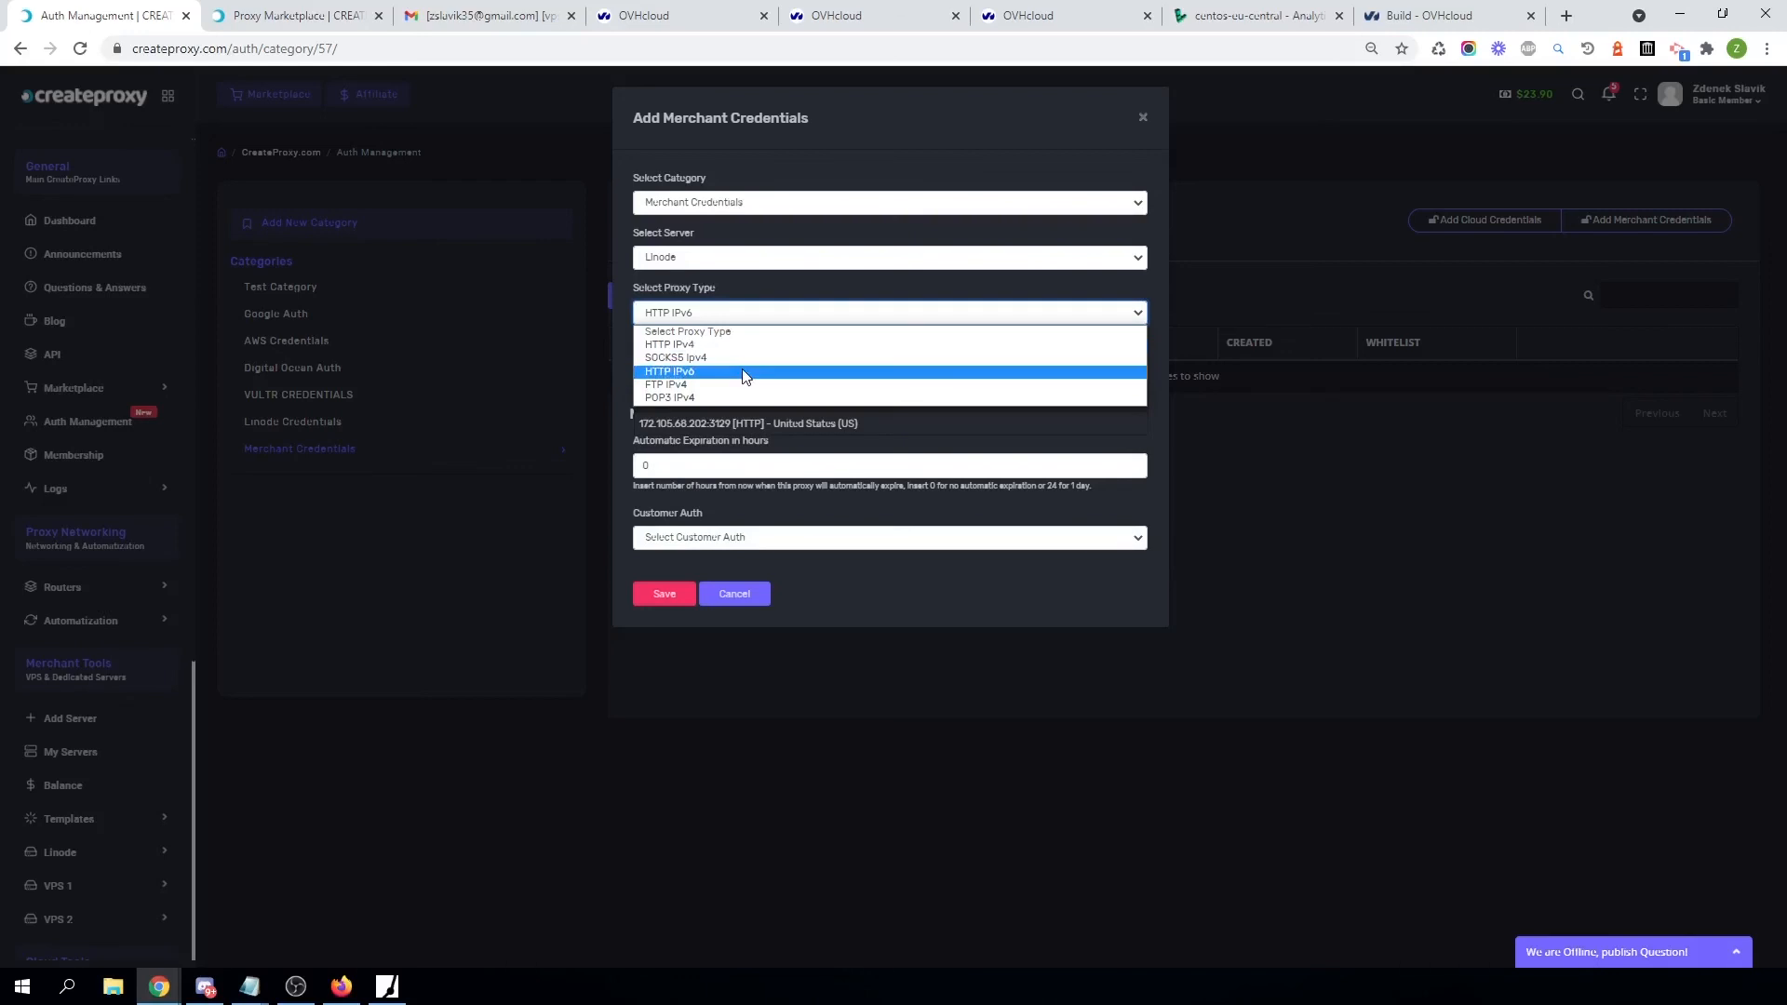
click(743, 371)
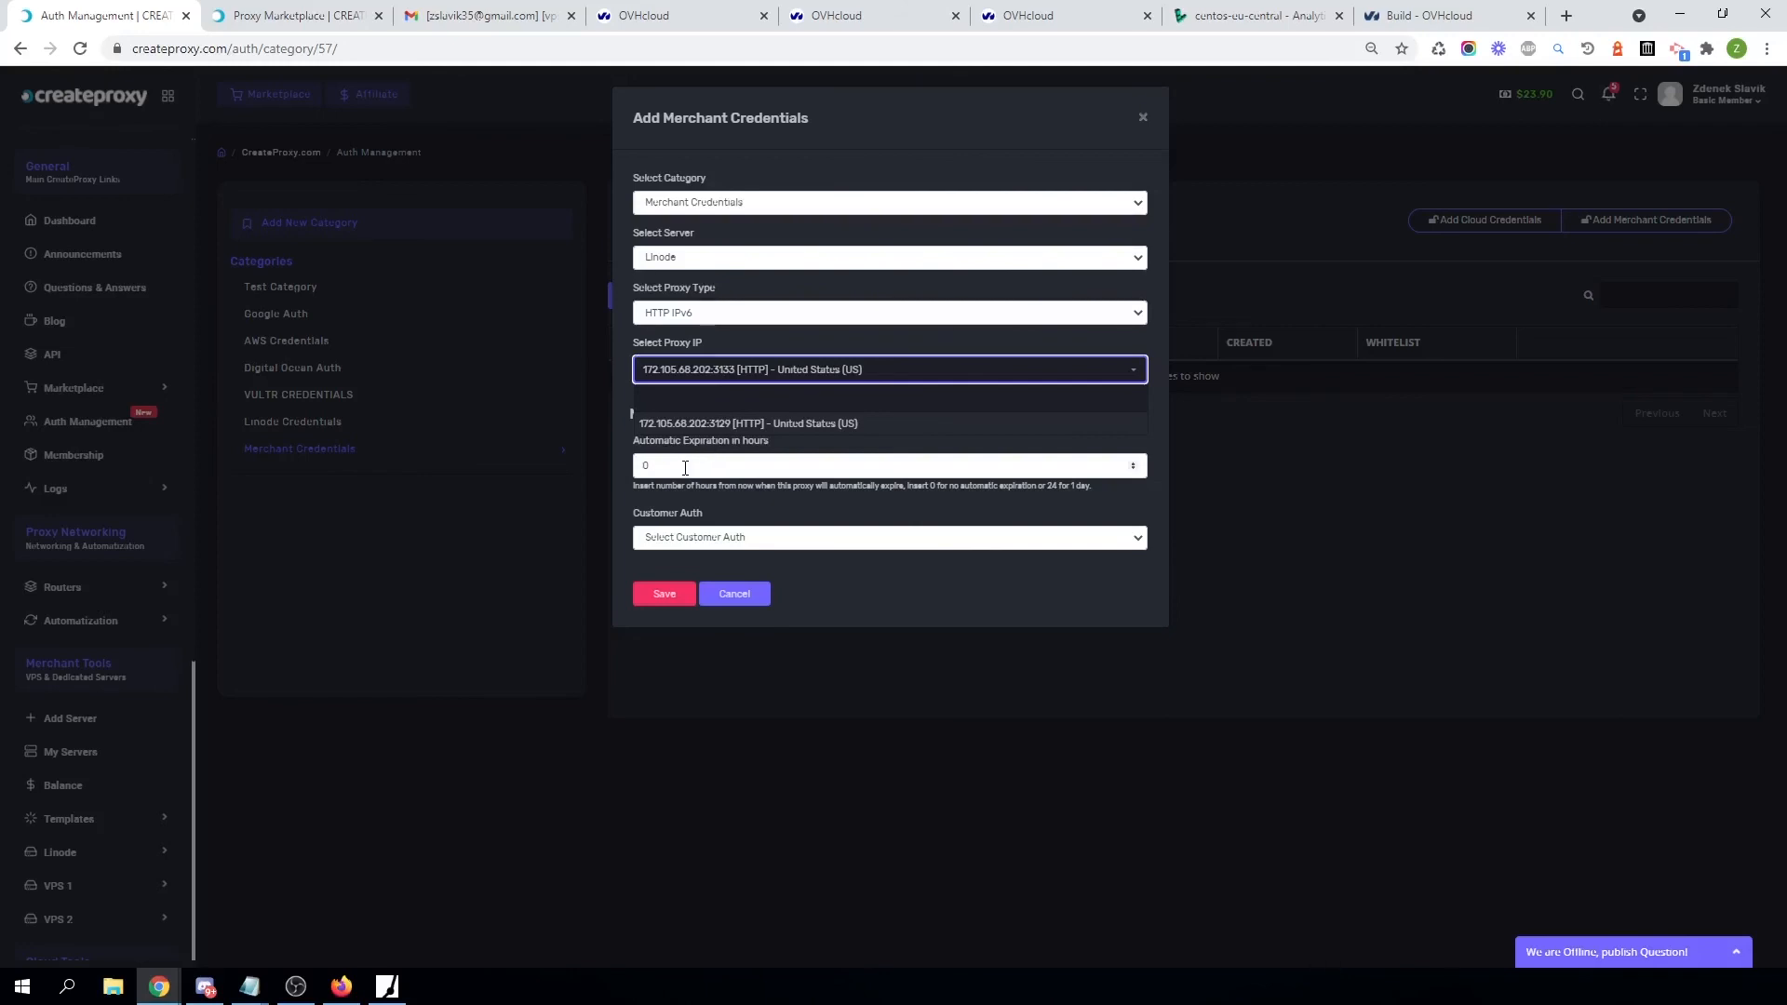
Set the credential's expiration to 24 hours and customer authentication to AUTH BY LOGIN.
click(928, 464)
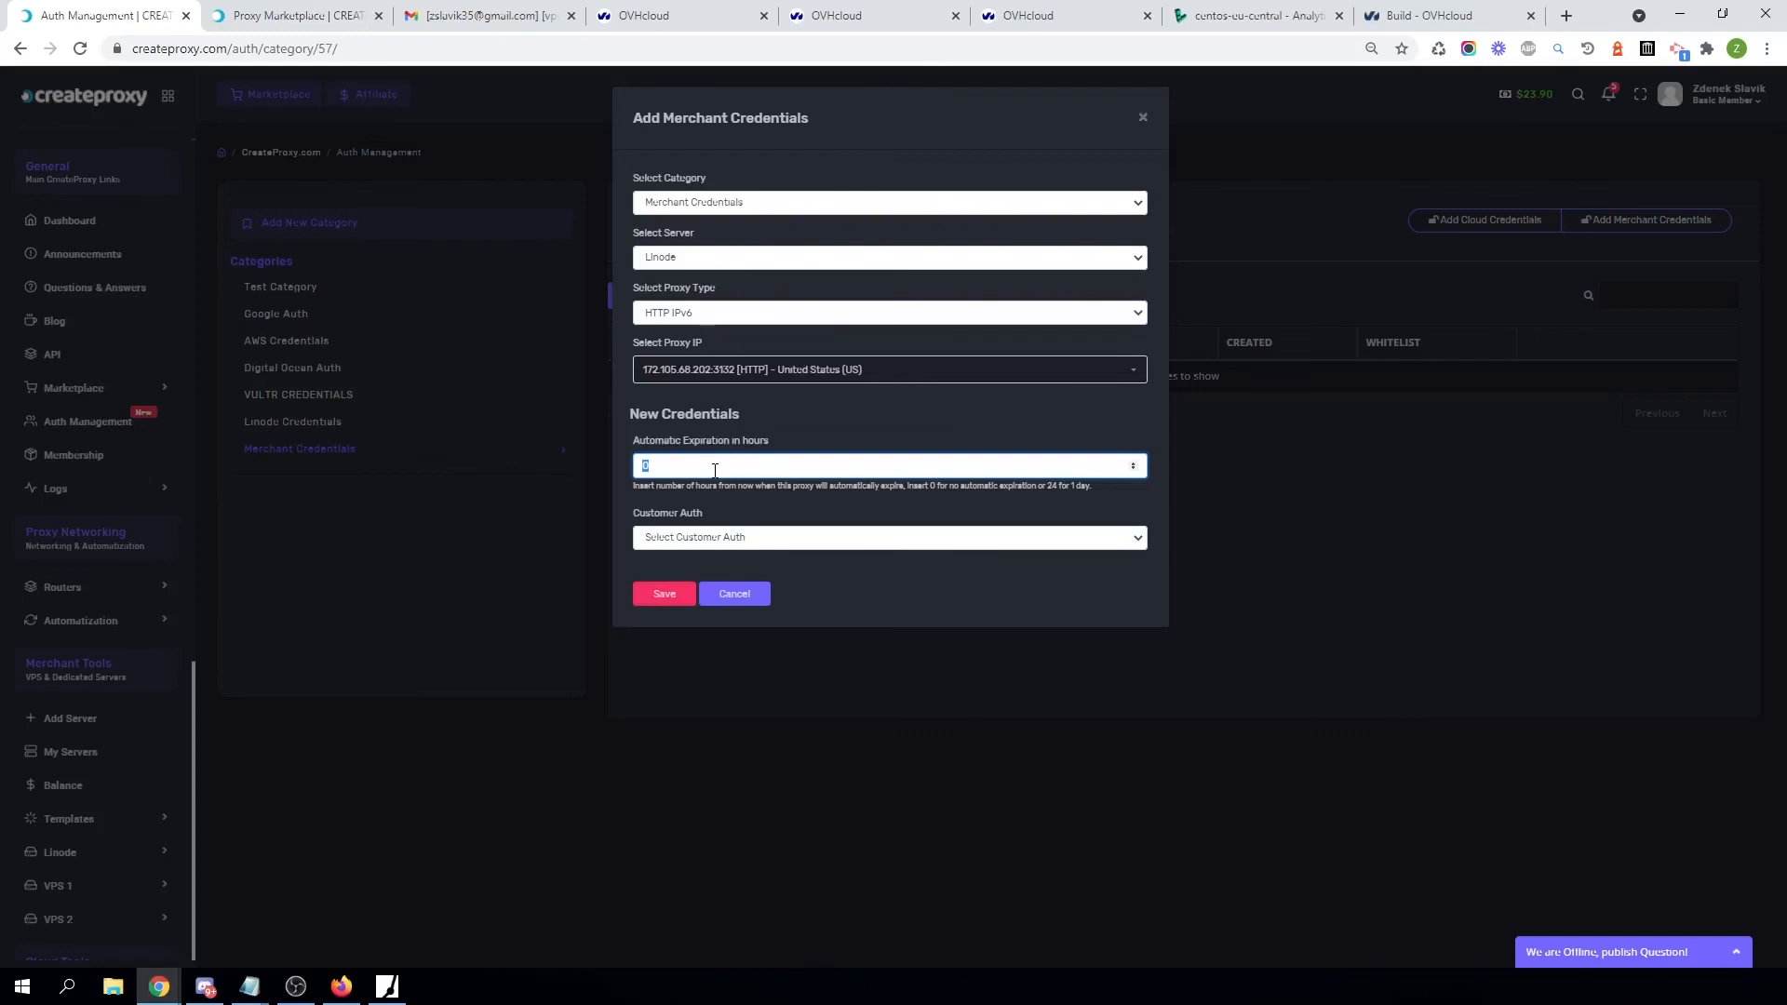
text(1)
text(24)
click(730, 540)
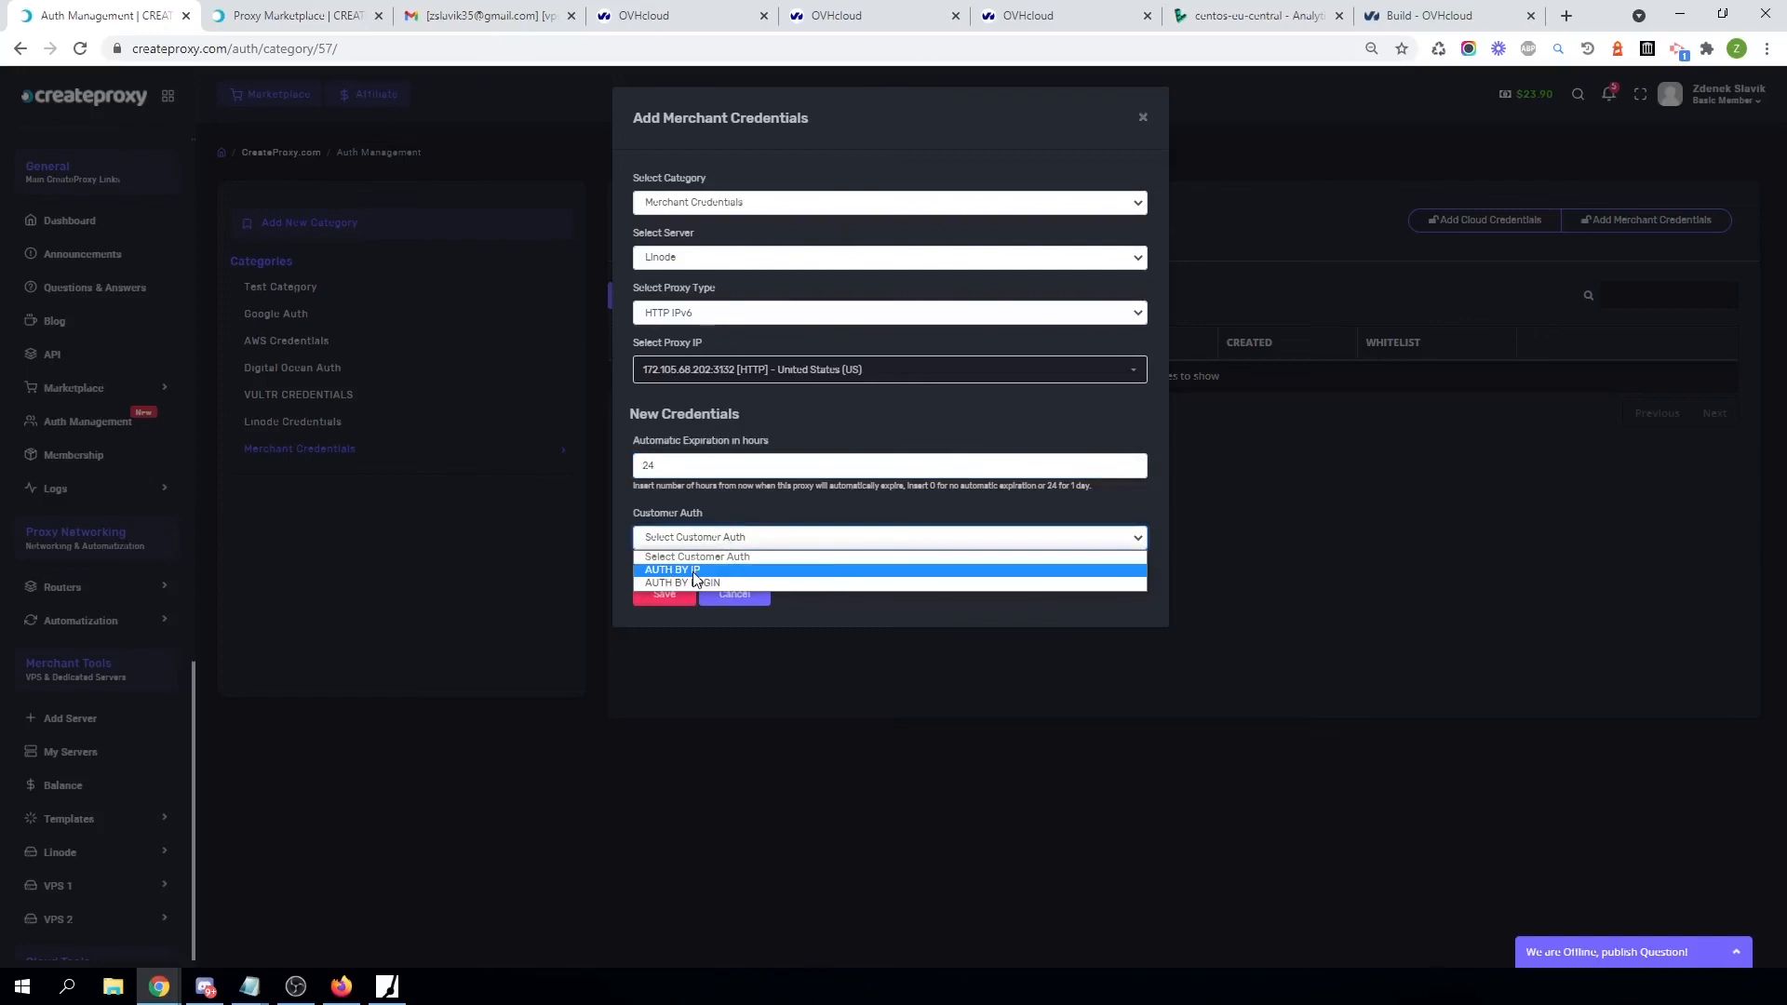
click(695, 570)
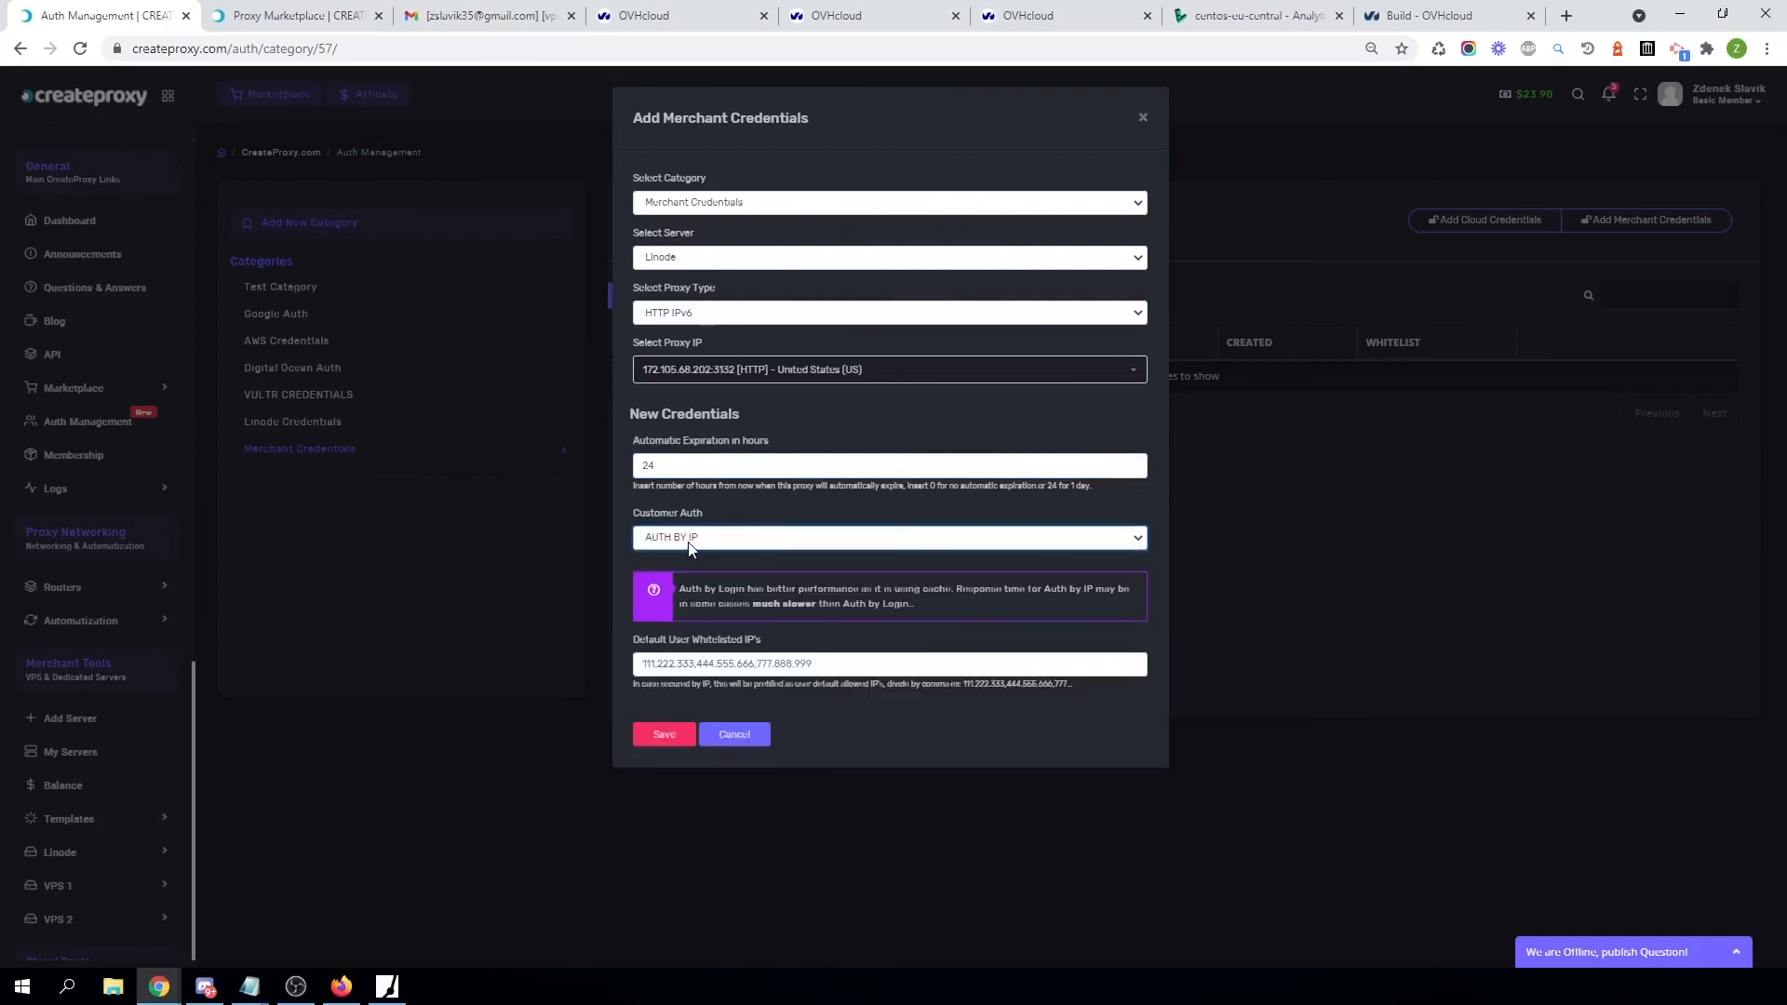
key(Down)
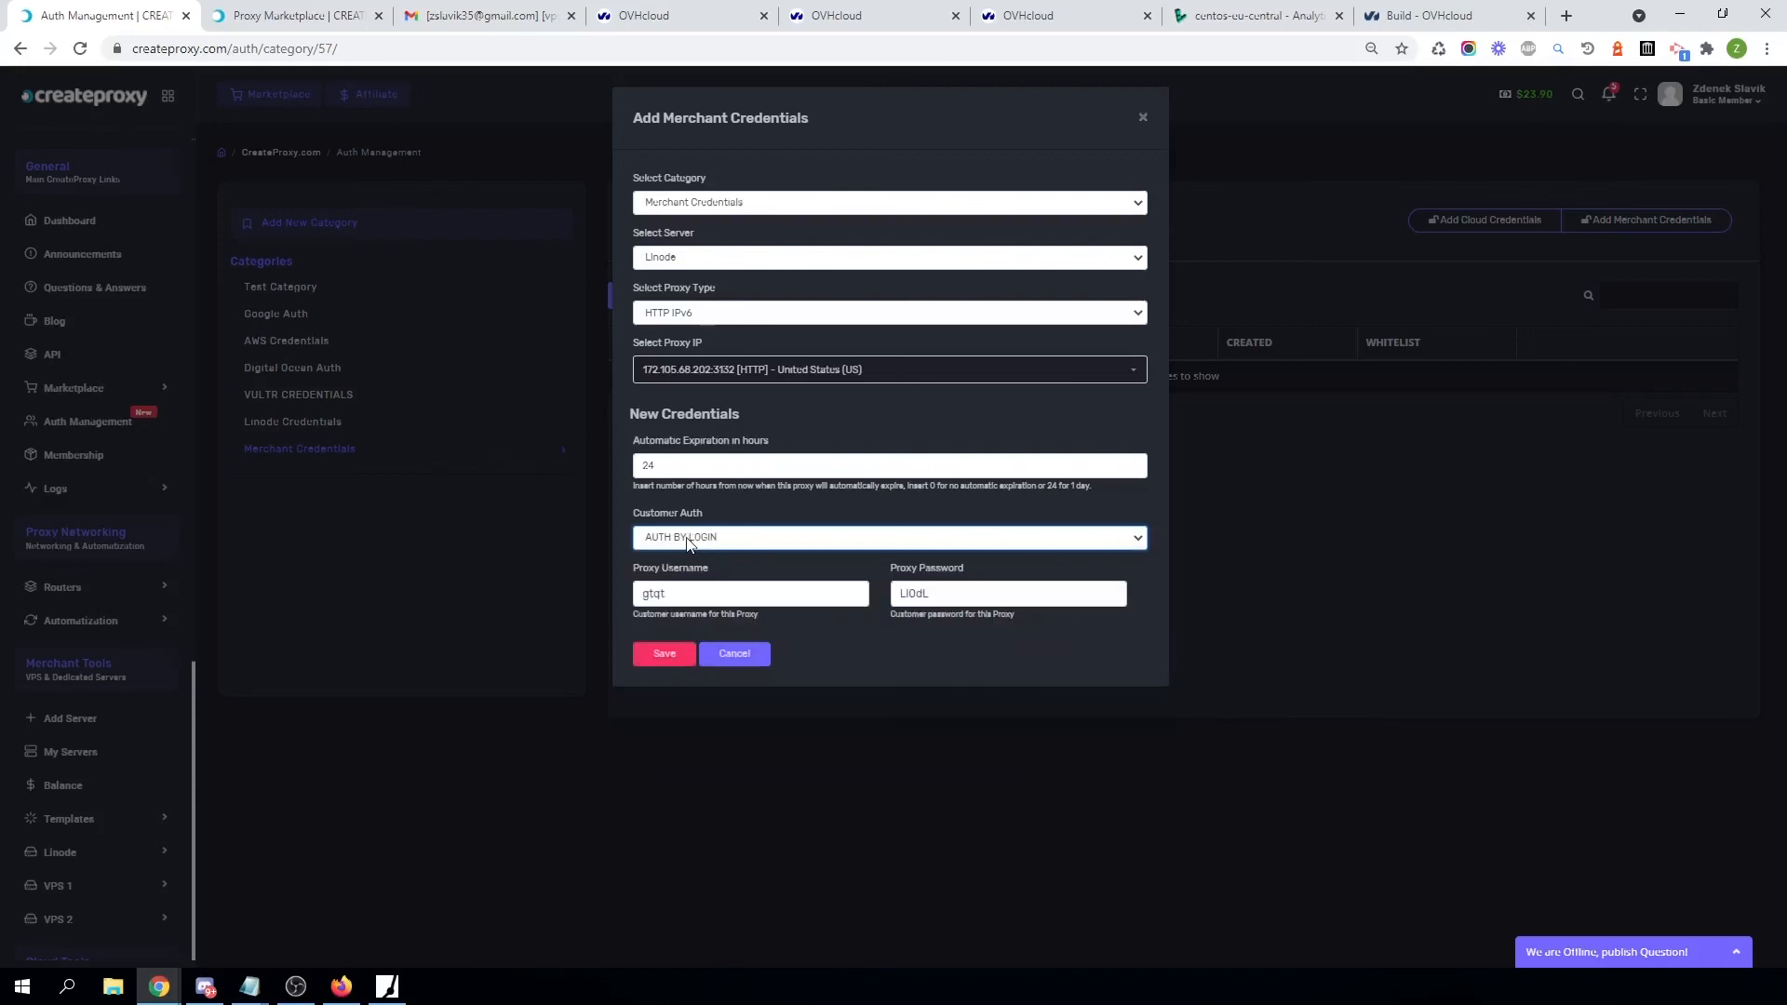
Replace the default proxy username and password with custom values and save the credential.
double_click(691, 594)
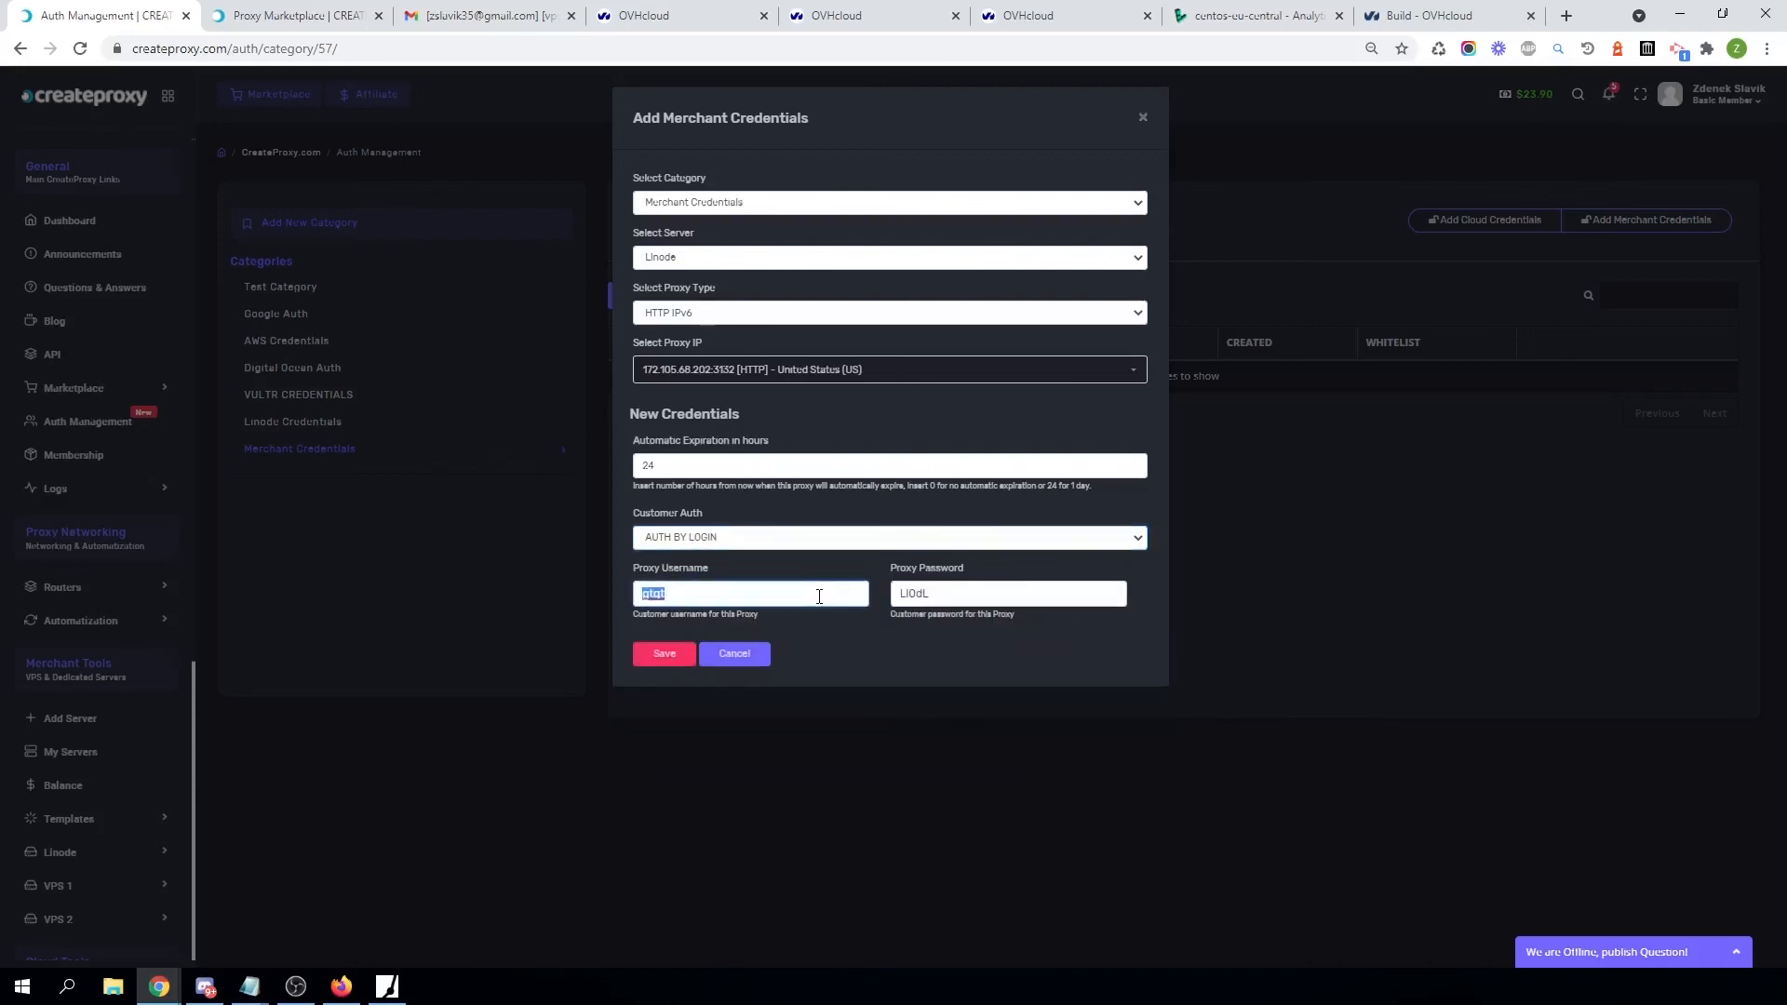
text(zdenek)
double_click(958, 596)
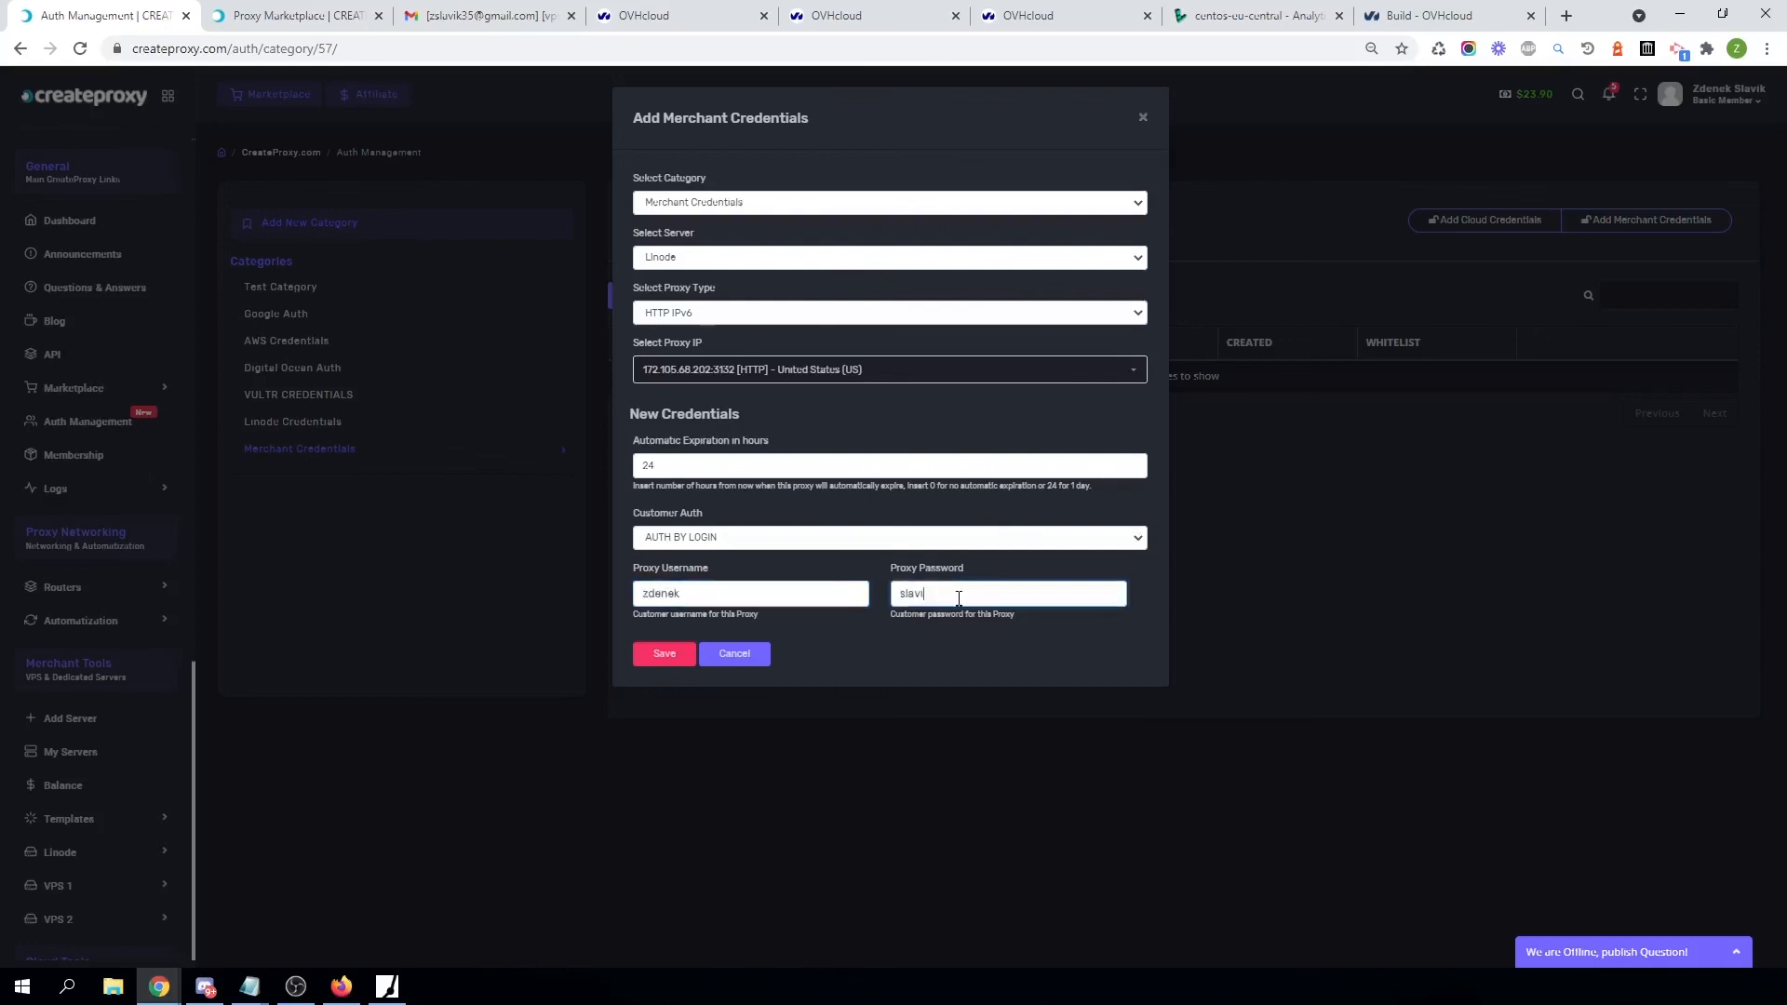
click(667, 653)
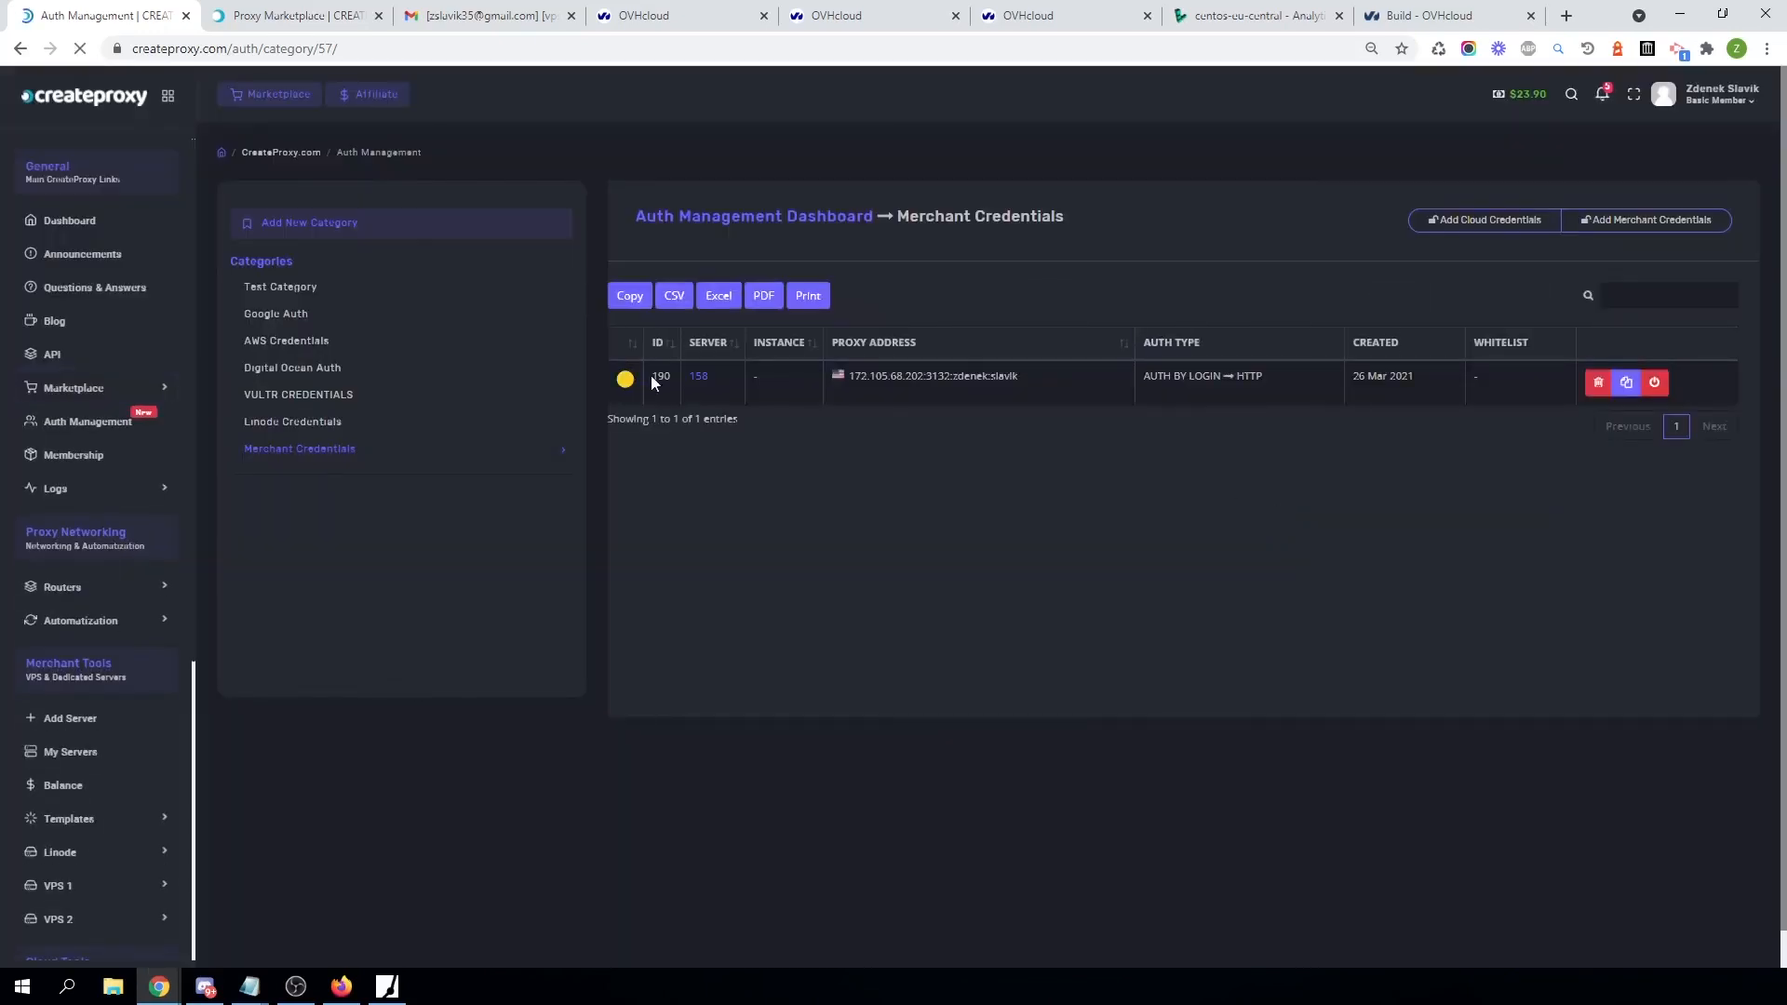
Copy the 172.105.68.202:3132 proxy address from Merchant Credentials and switch to FOGLDN Proxy Tester.
mouse_move(626, 381)
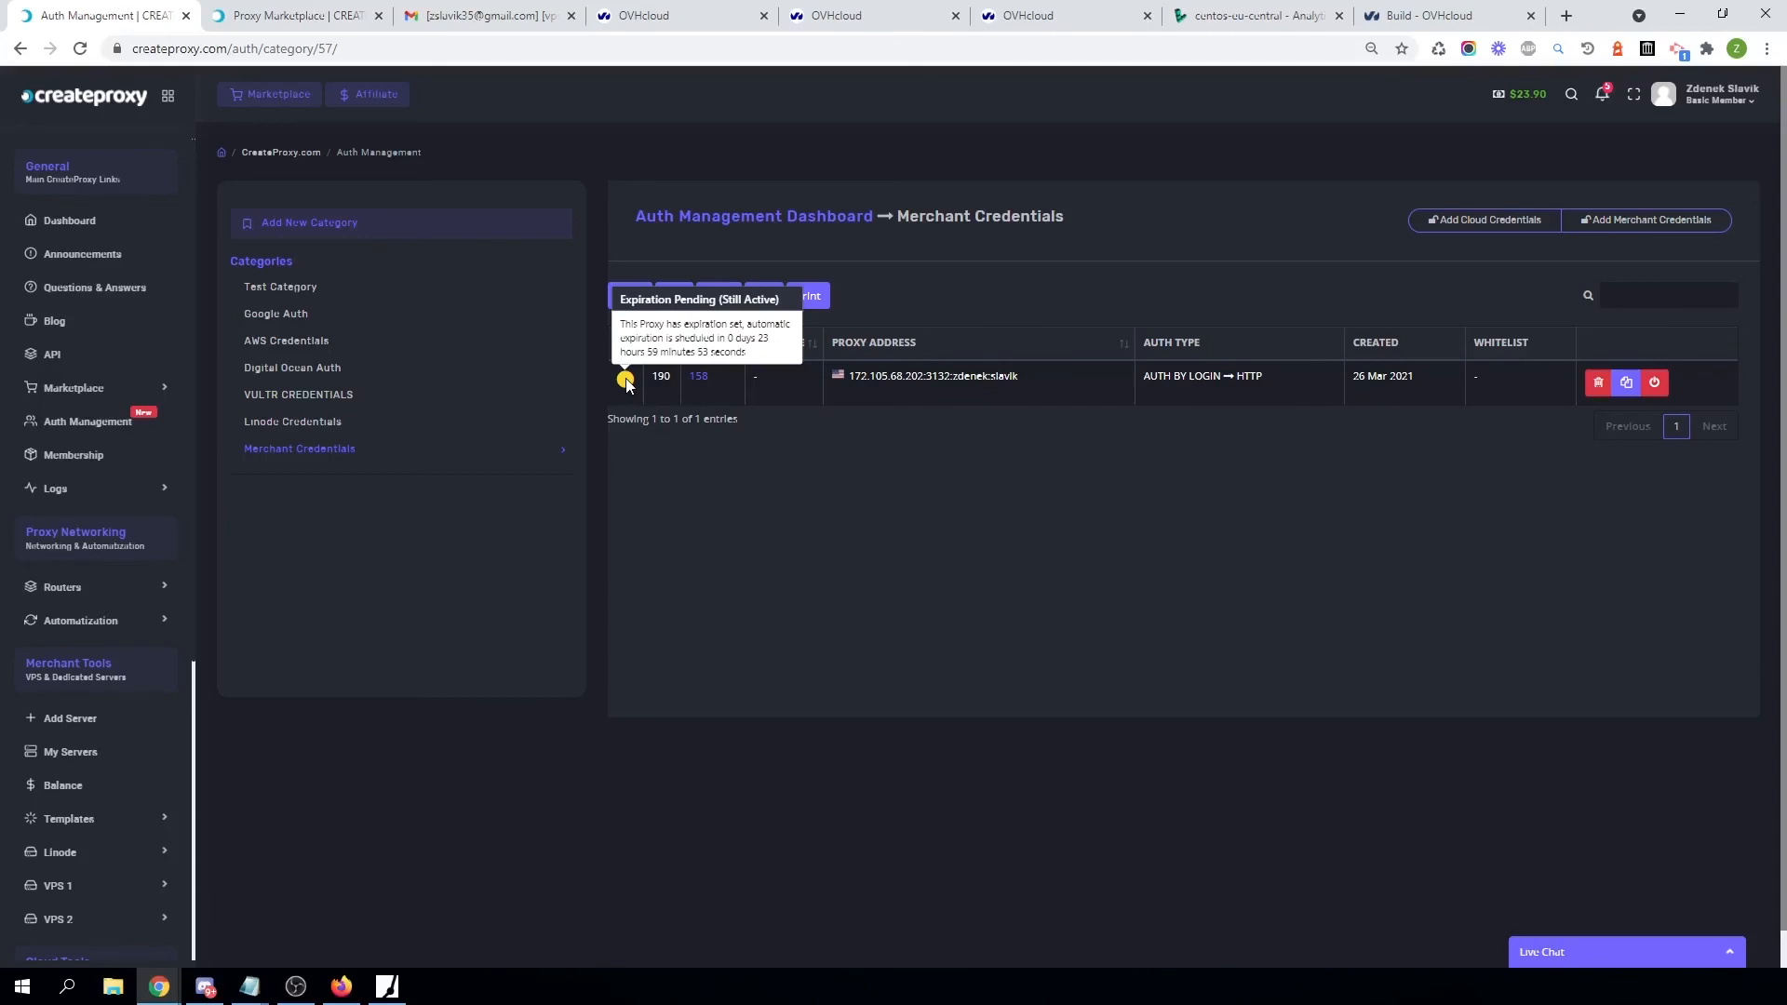
click(1016, 395)
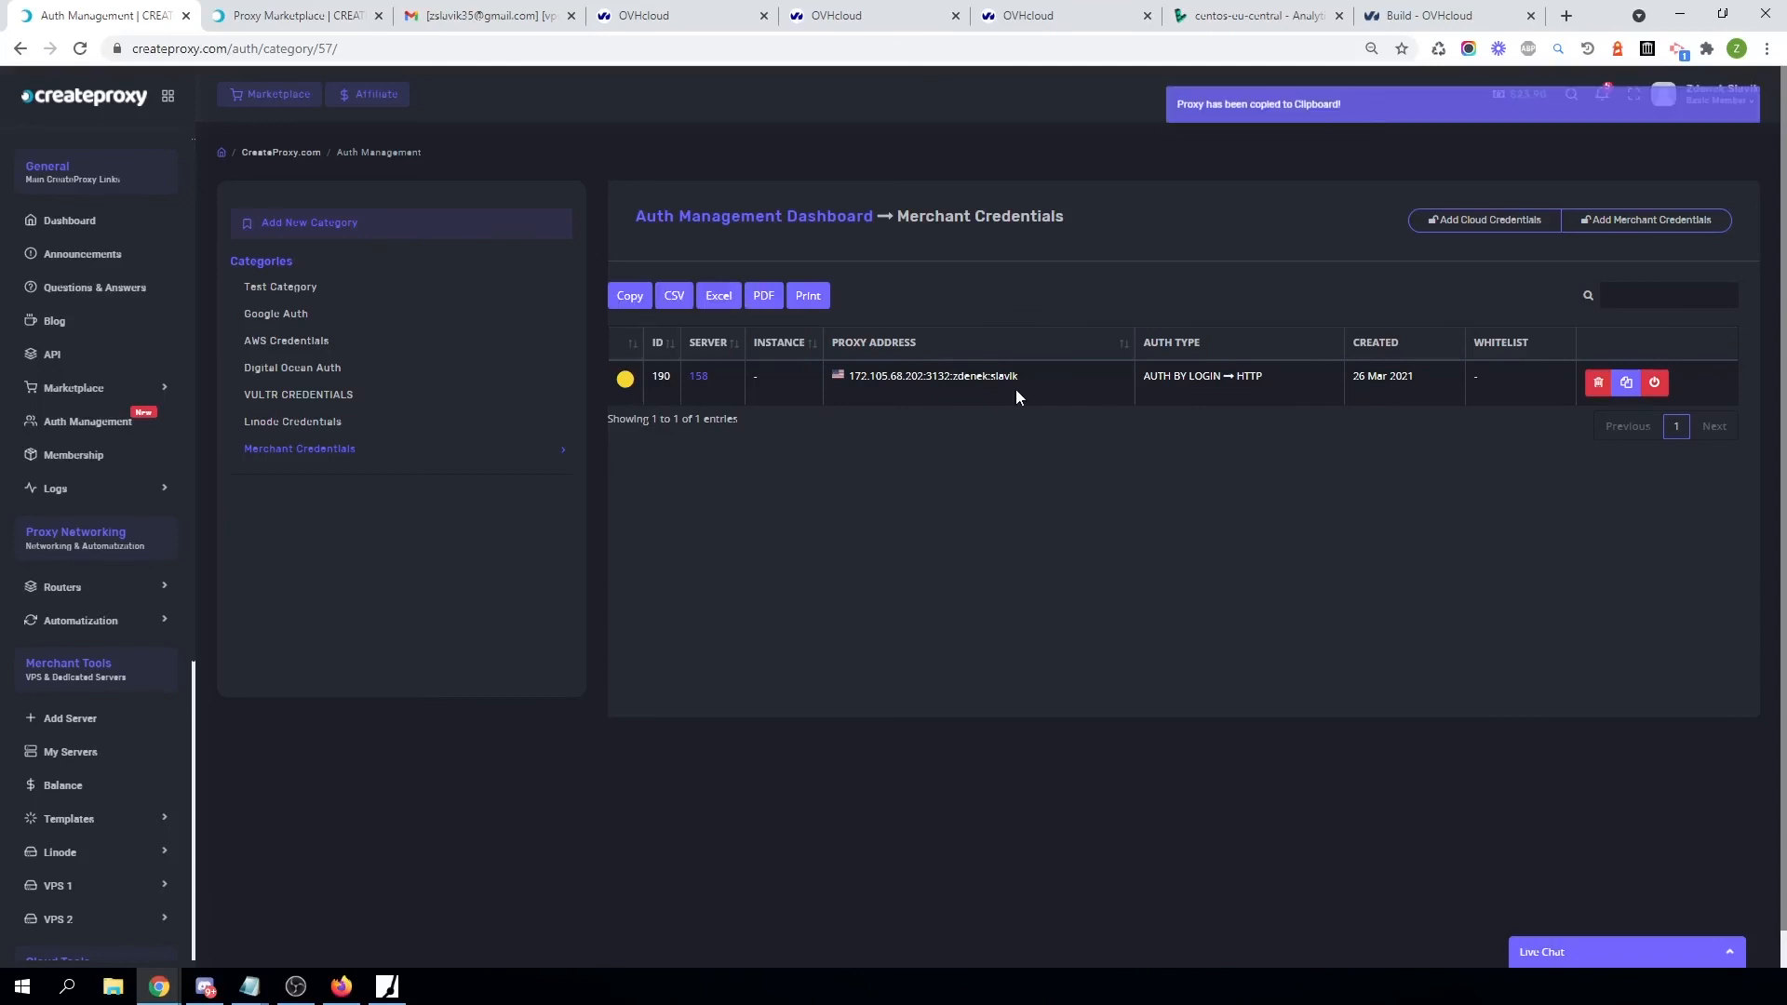
click(386, 986)
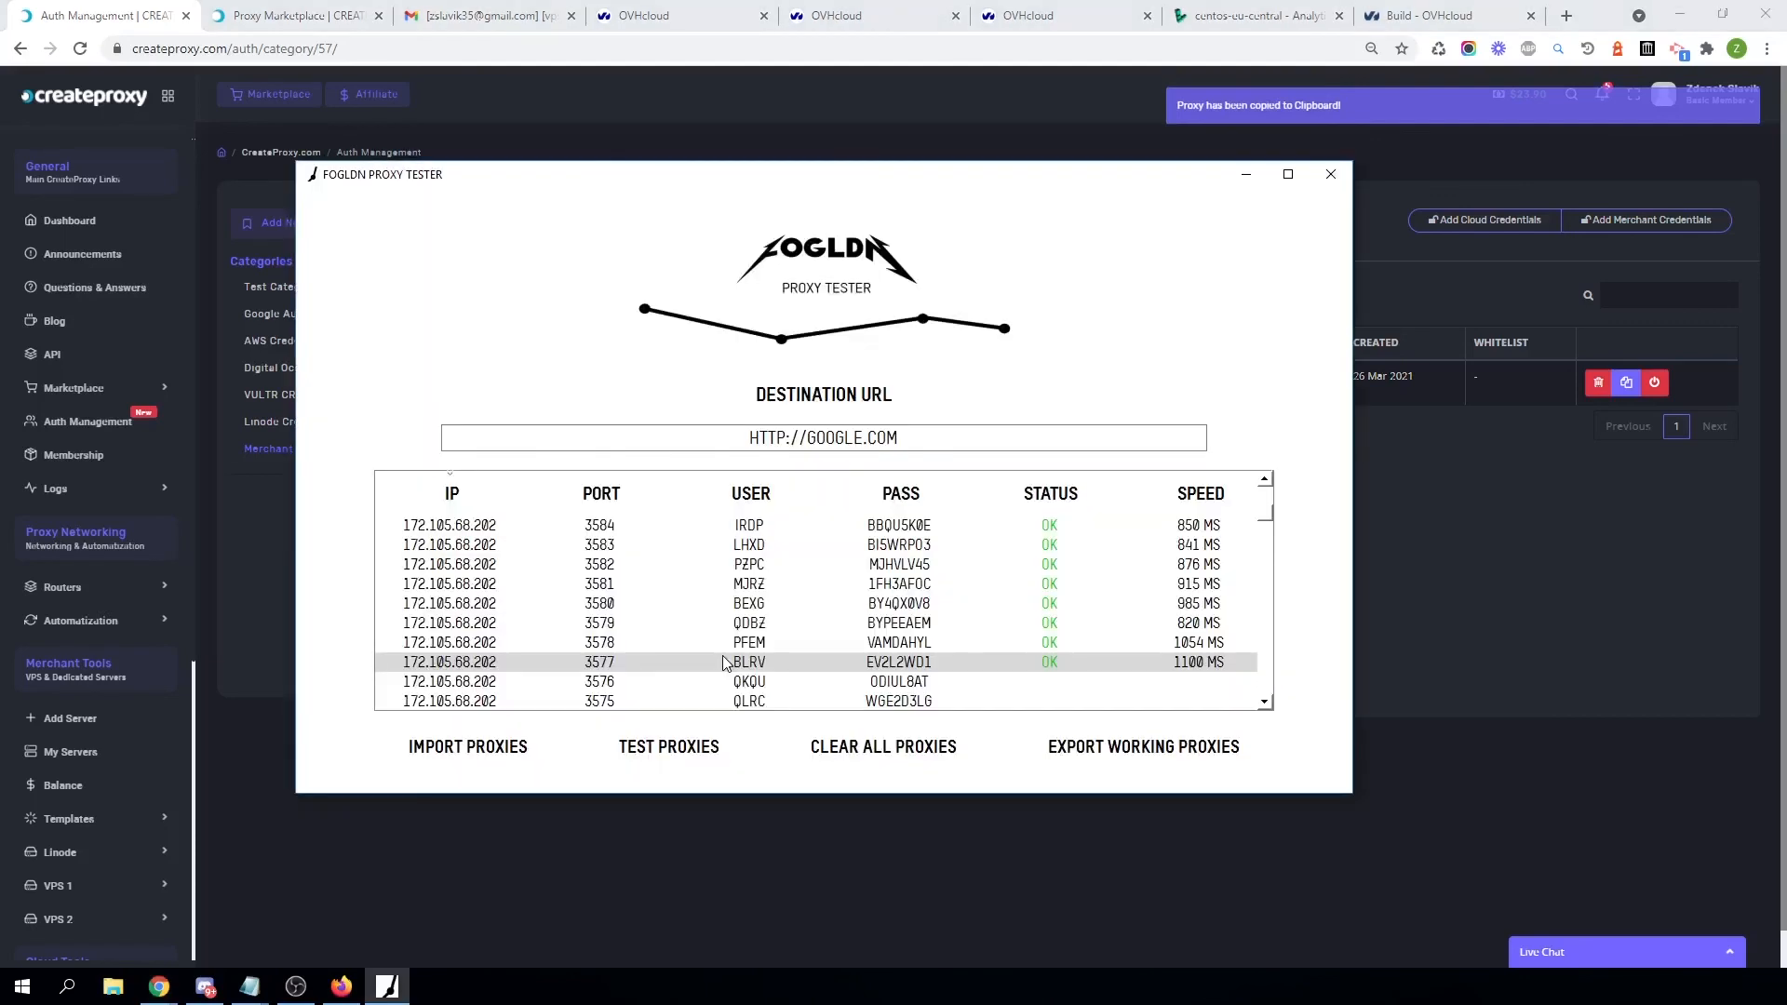
Clear the tester's old proxies, import the pasted 172.105.68.202:3132 proxy and start testing.
click(484, 753)
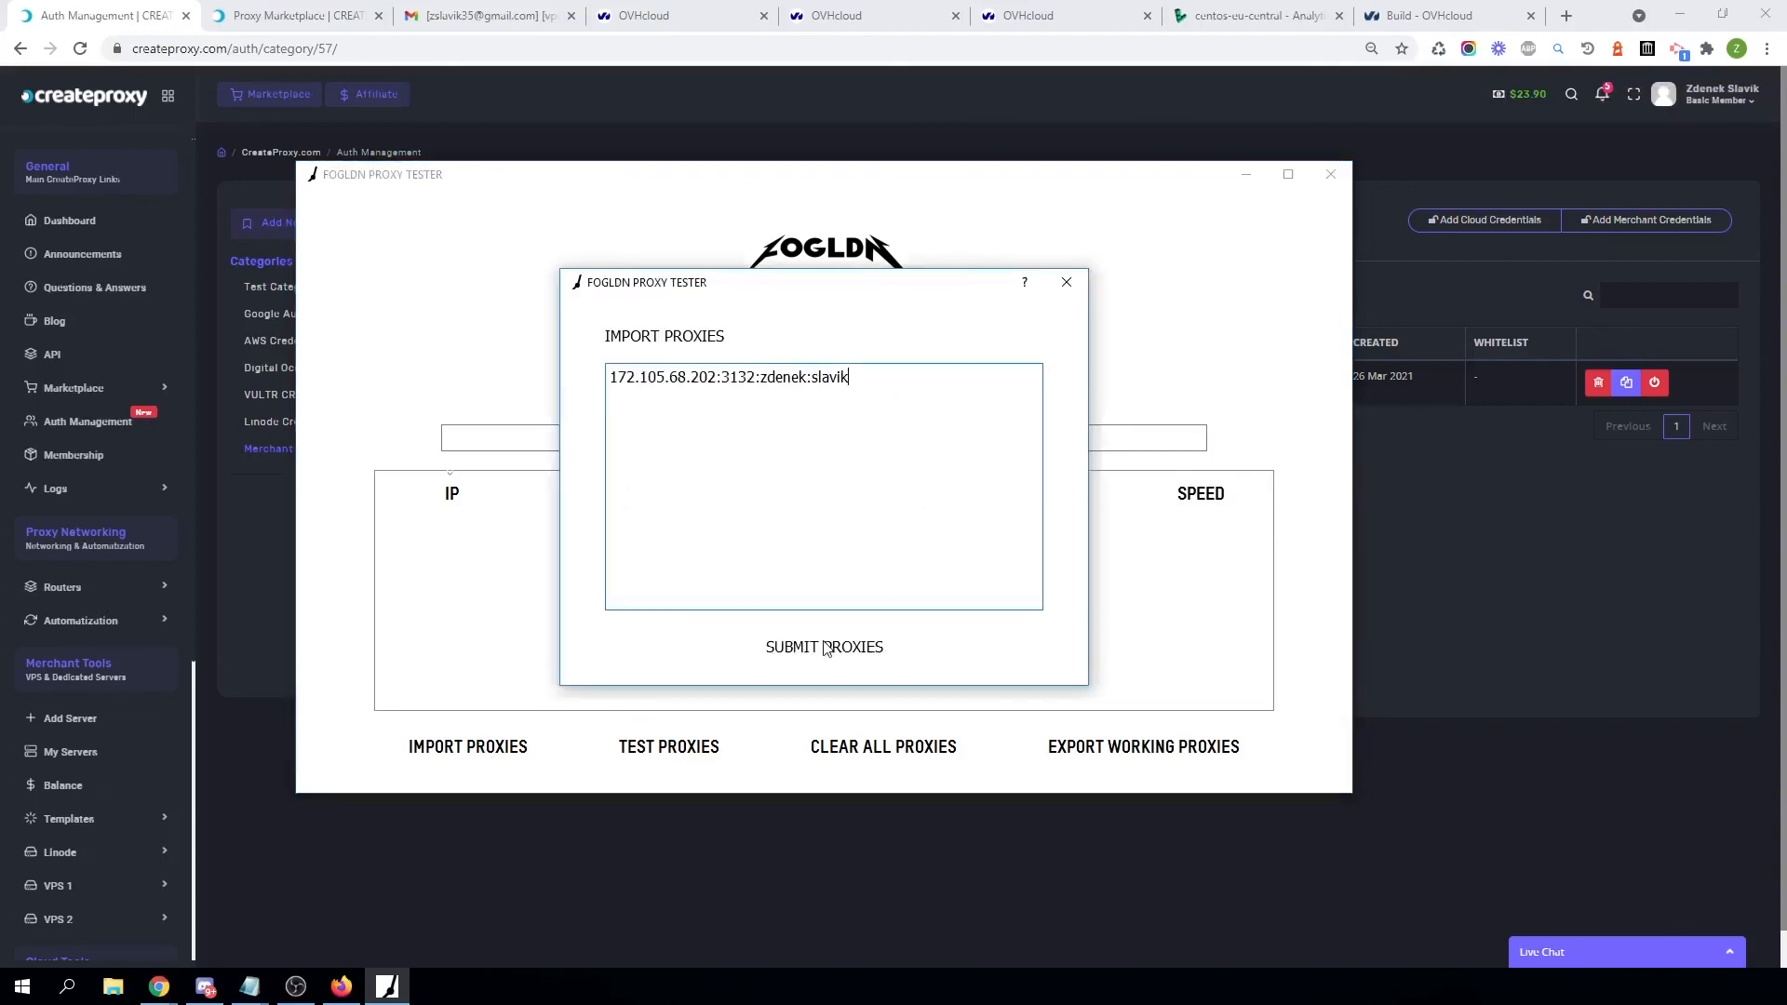
click(826, 649)
click(700, 746)
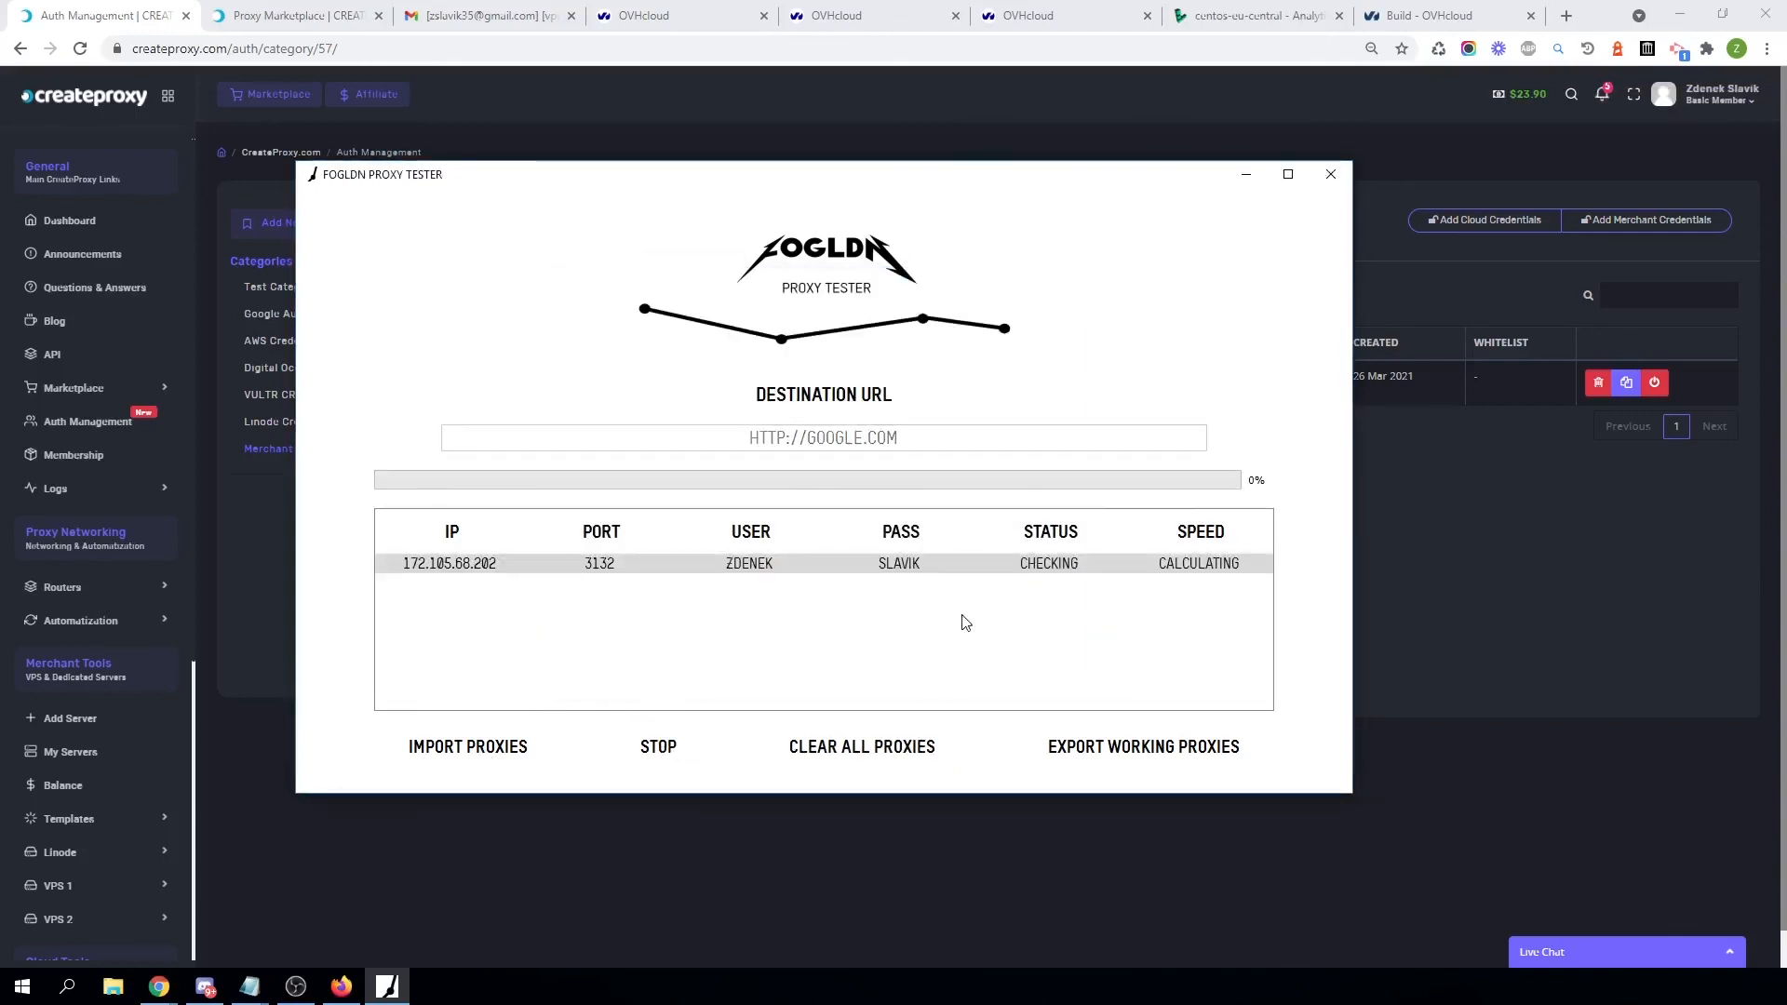
Rerun the proxy test until it reports OK at 837 ms.
click(684, 746)
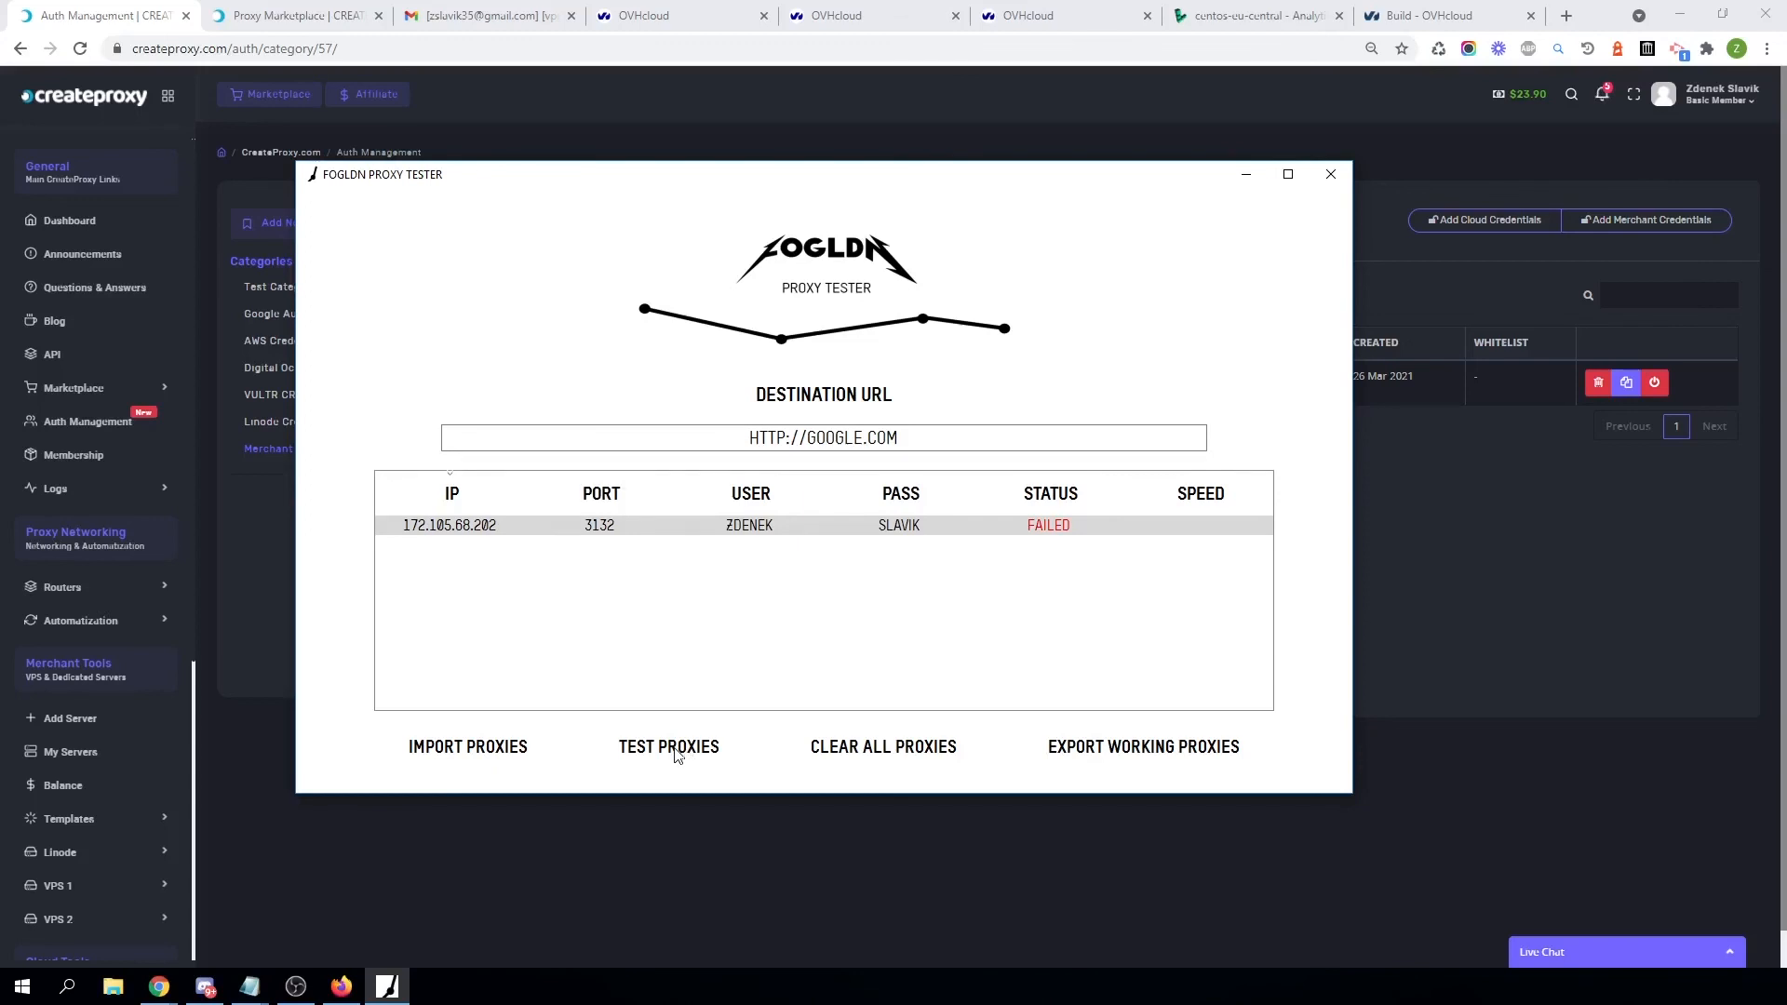
click(668, 748)
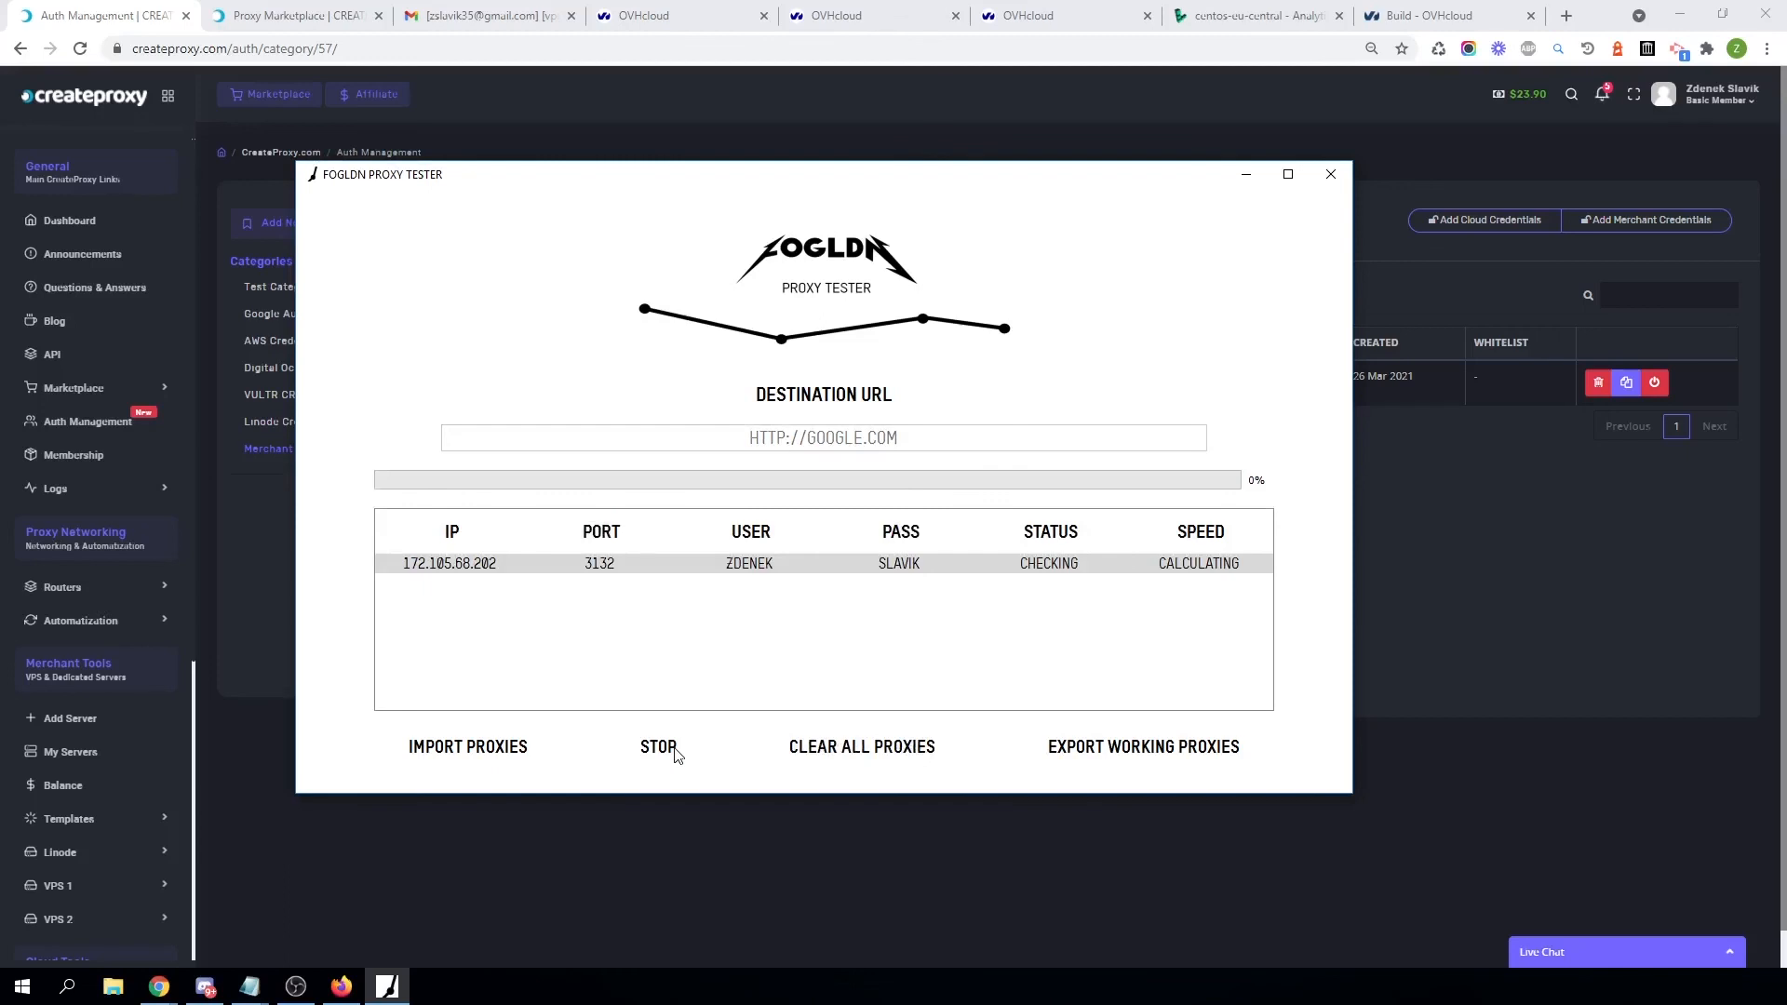
click(676, 754)
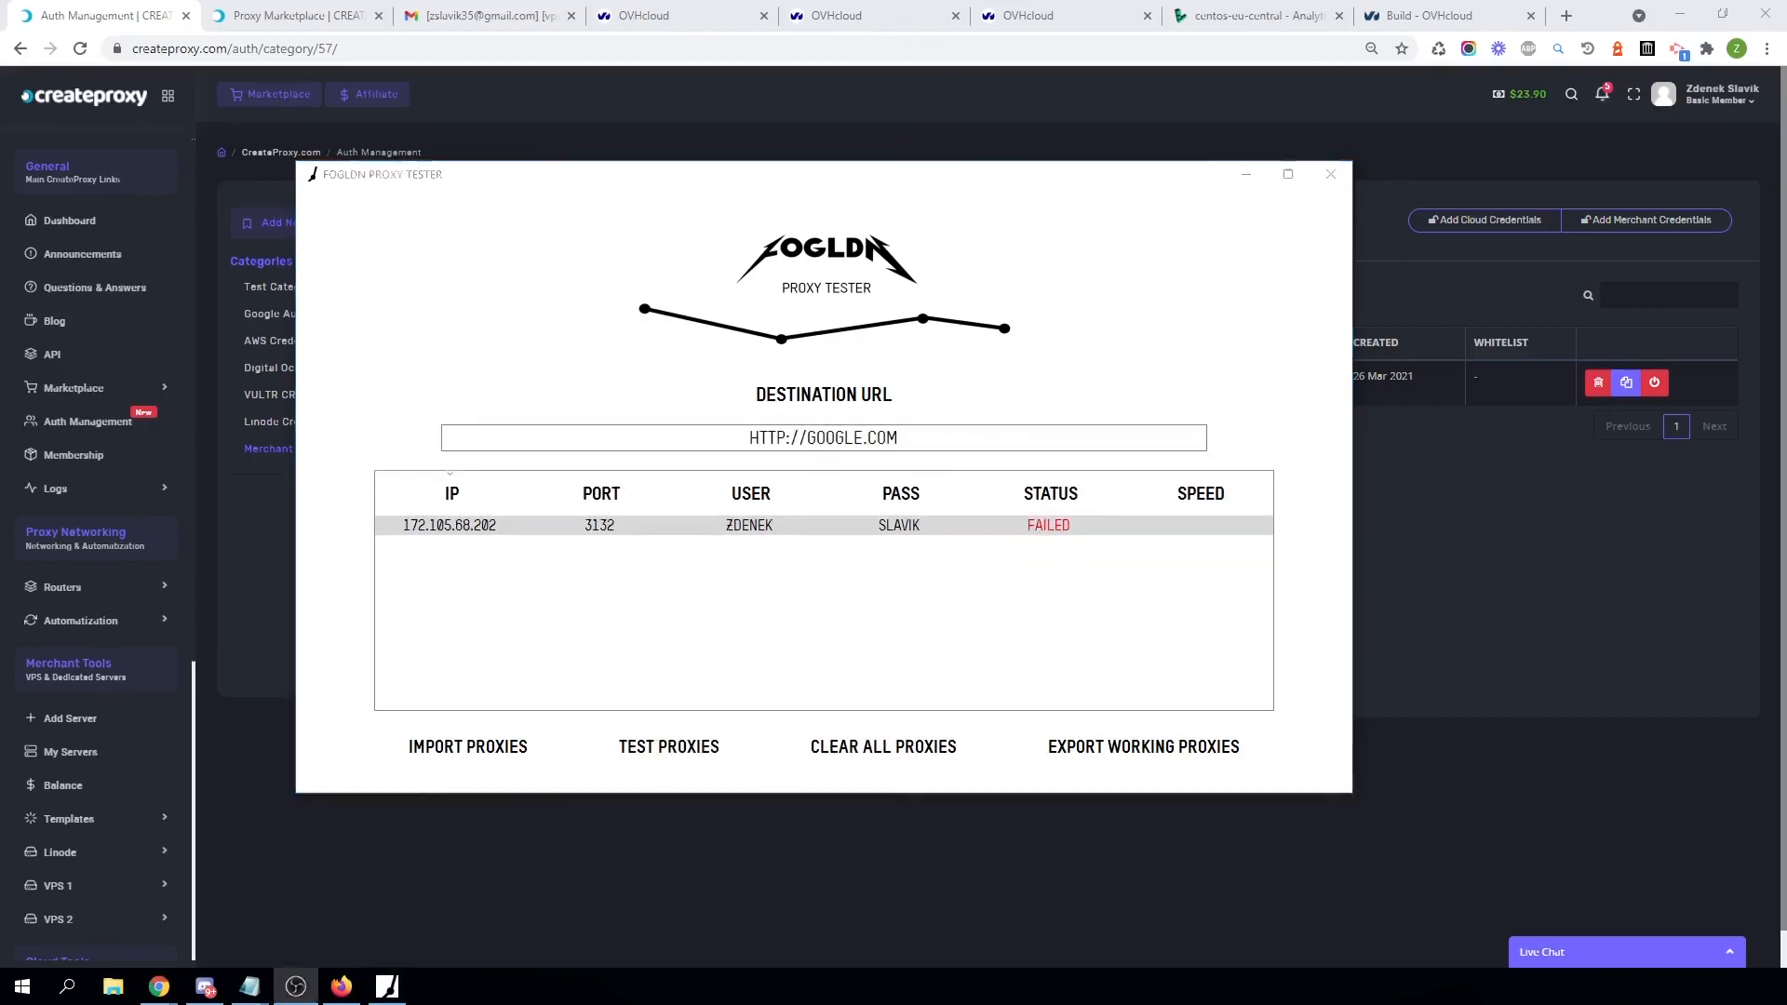
click(658, 747)
click(658, 747)
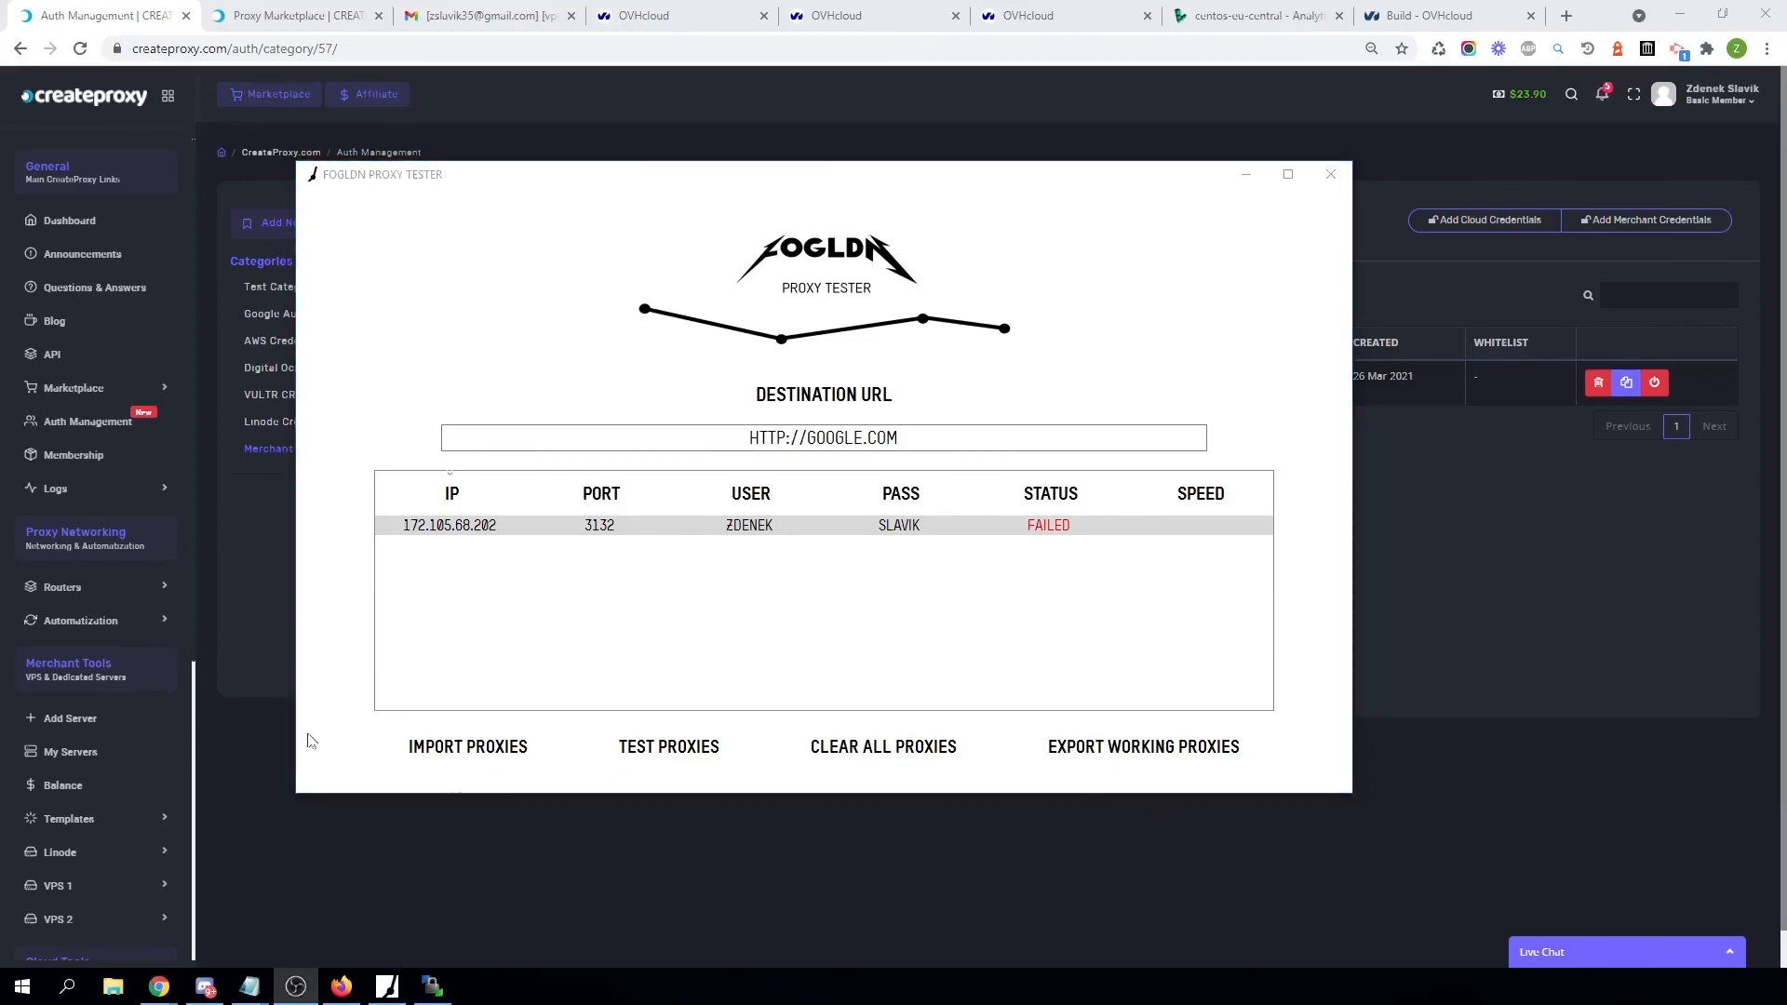
click(674, 748)
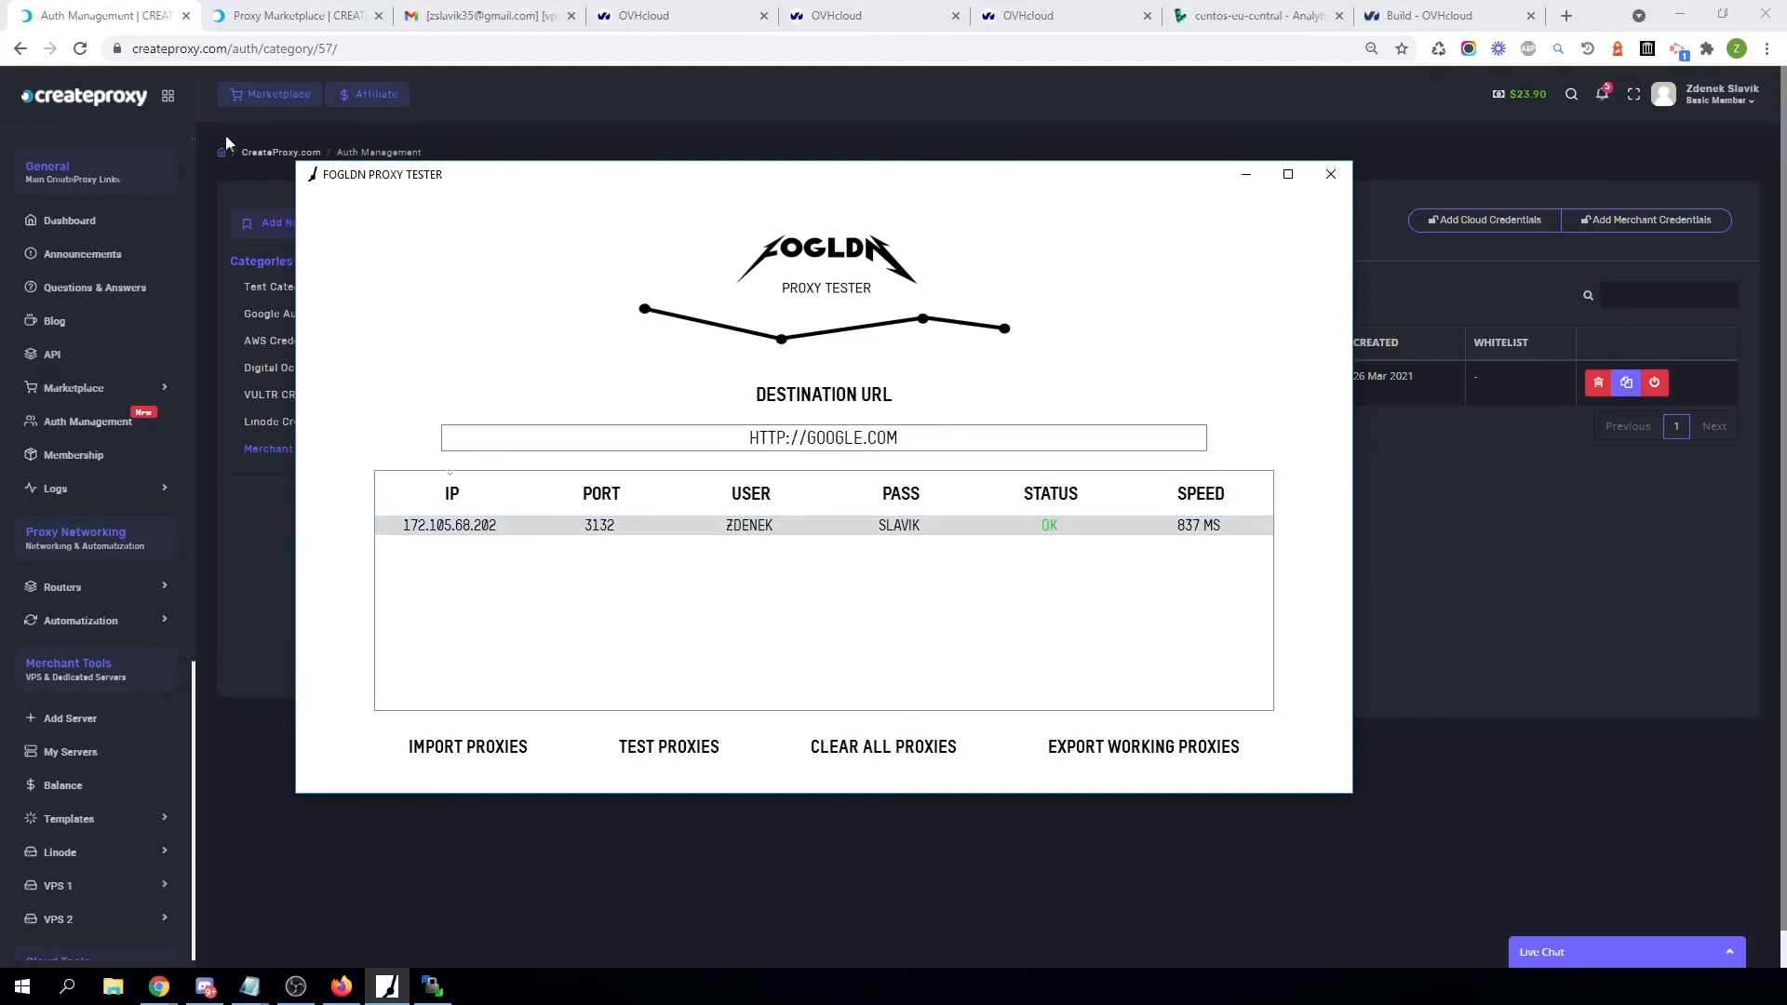
drag(925, 195, 930, 294)
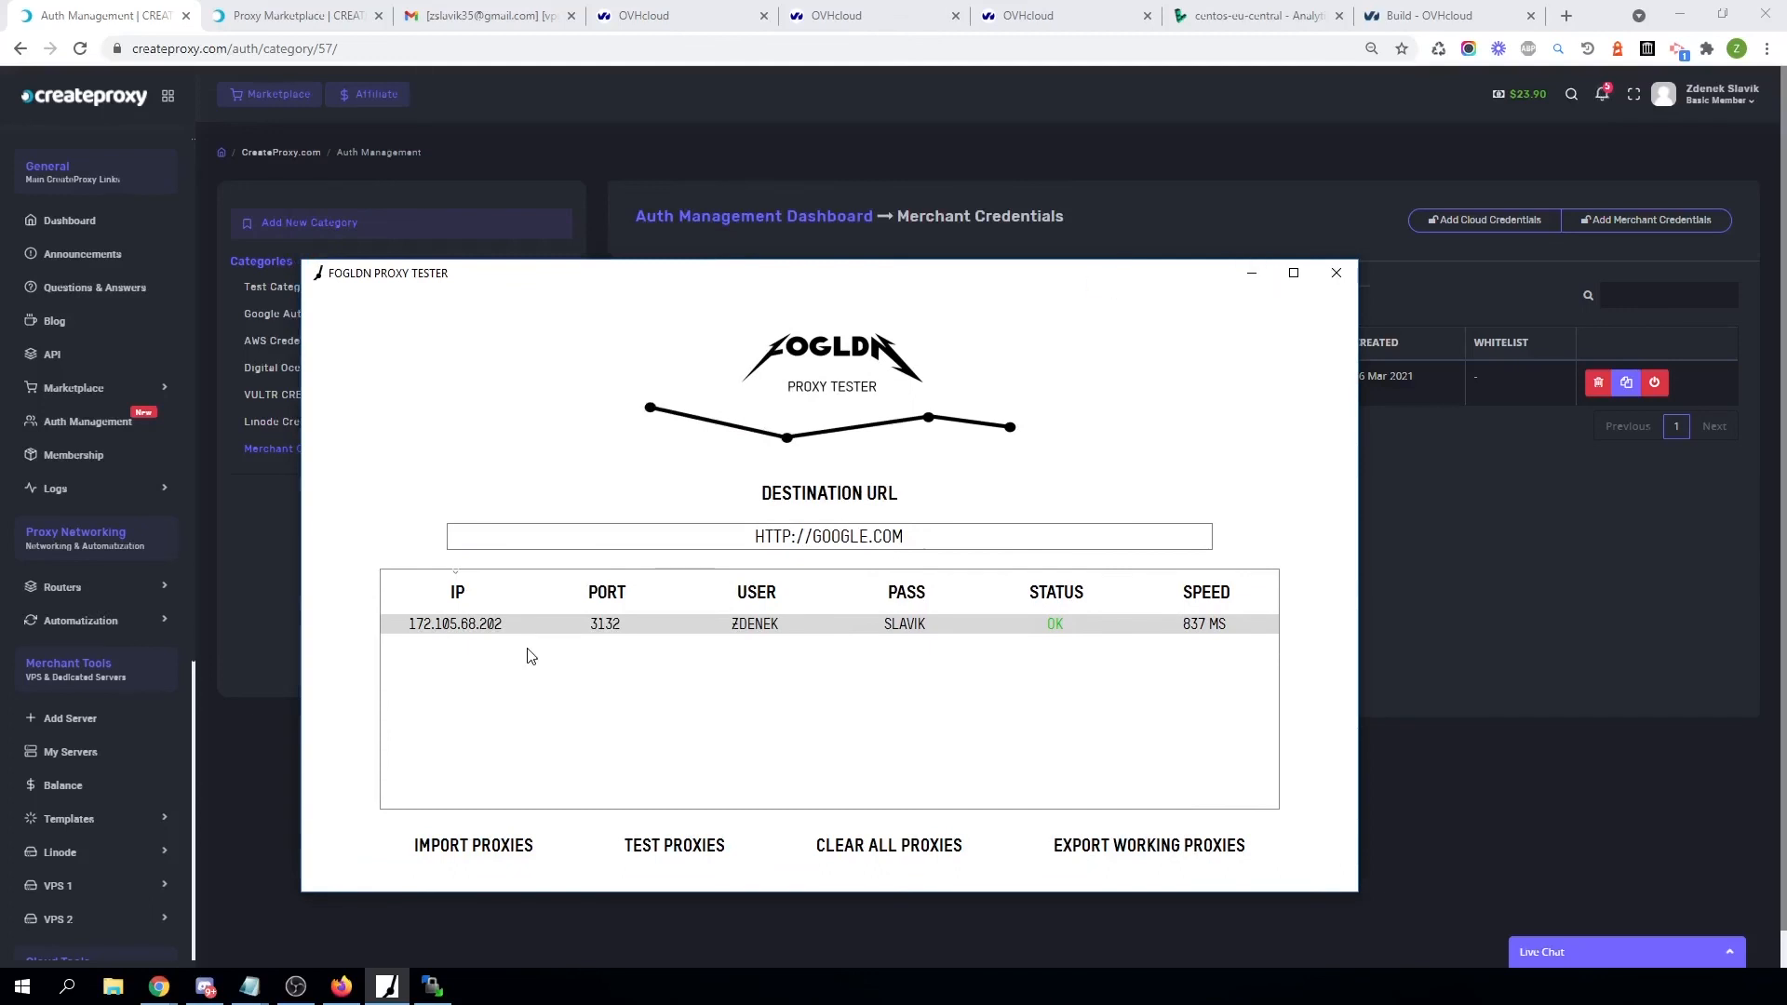
Minimize the proxy tester and return to the main Auth Management Dashboard.
click(1252, 275)
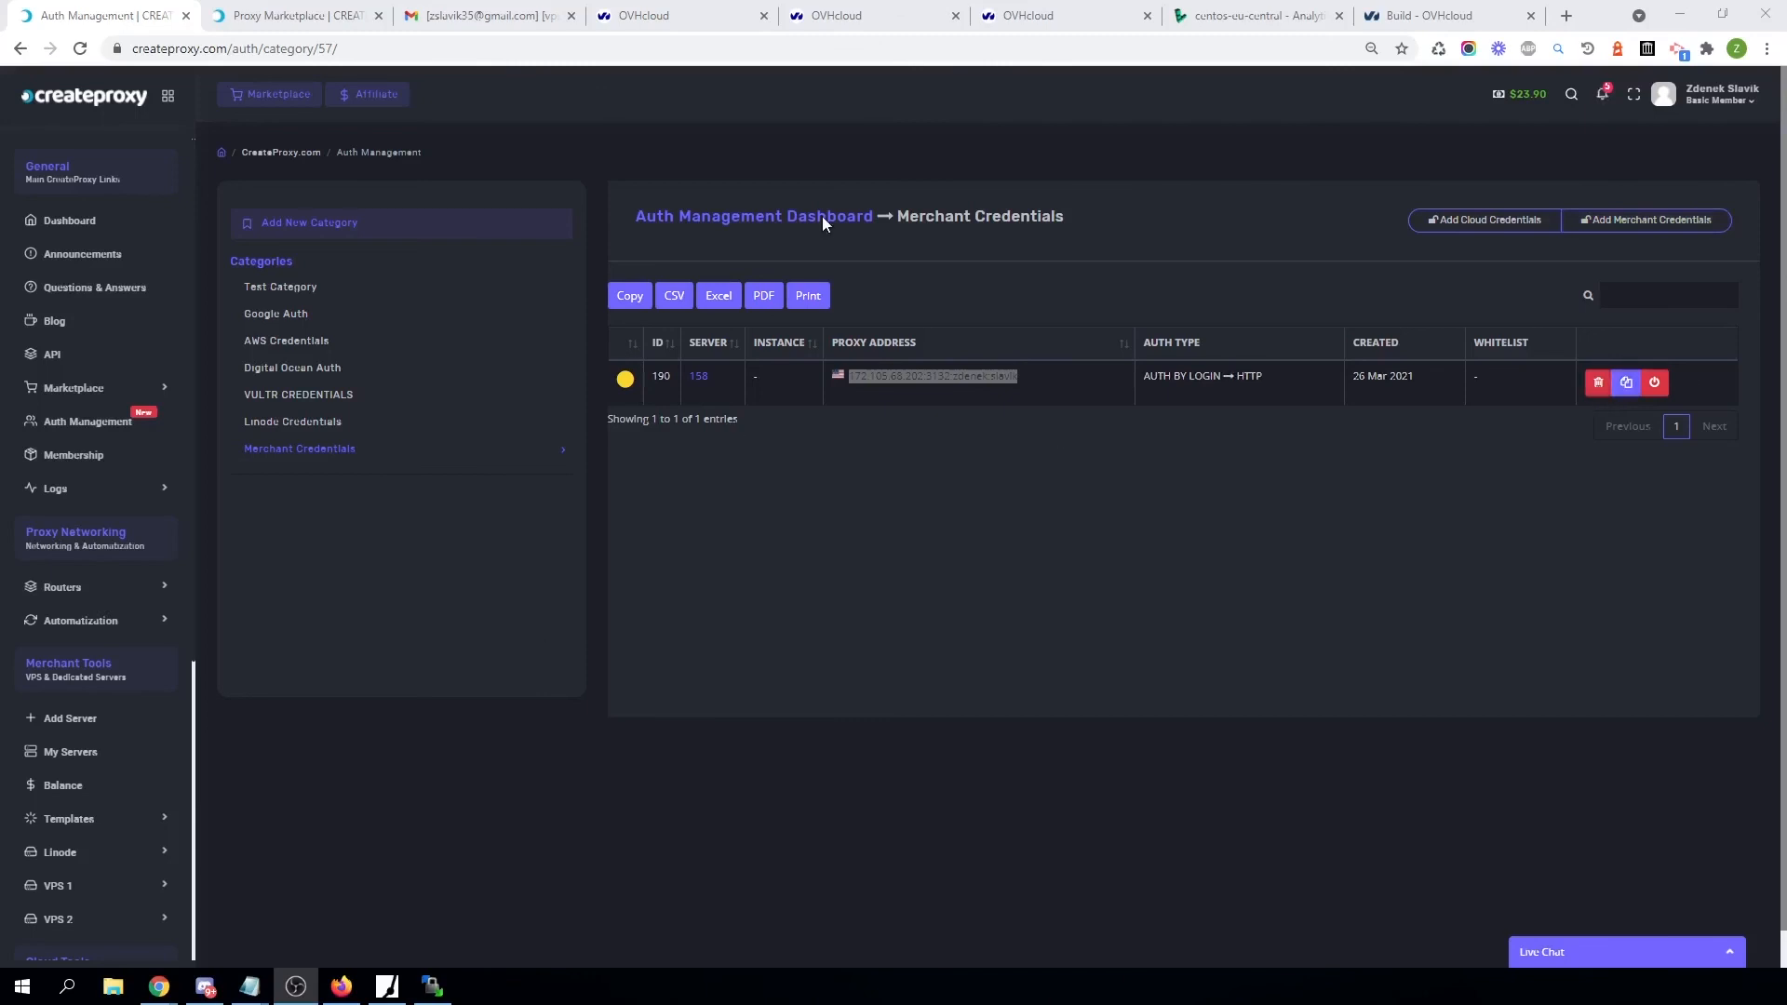
click(1601, 389)
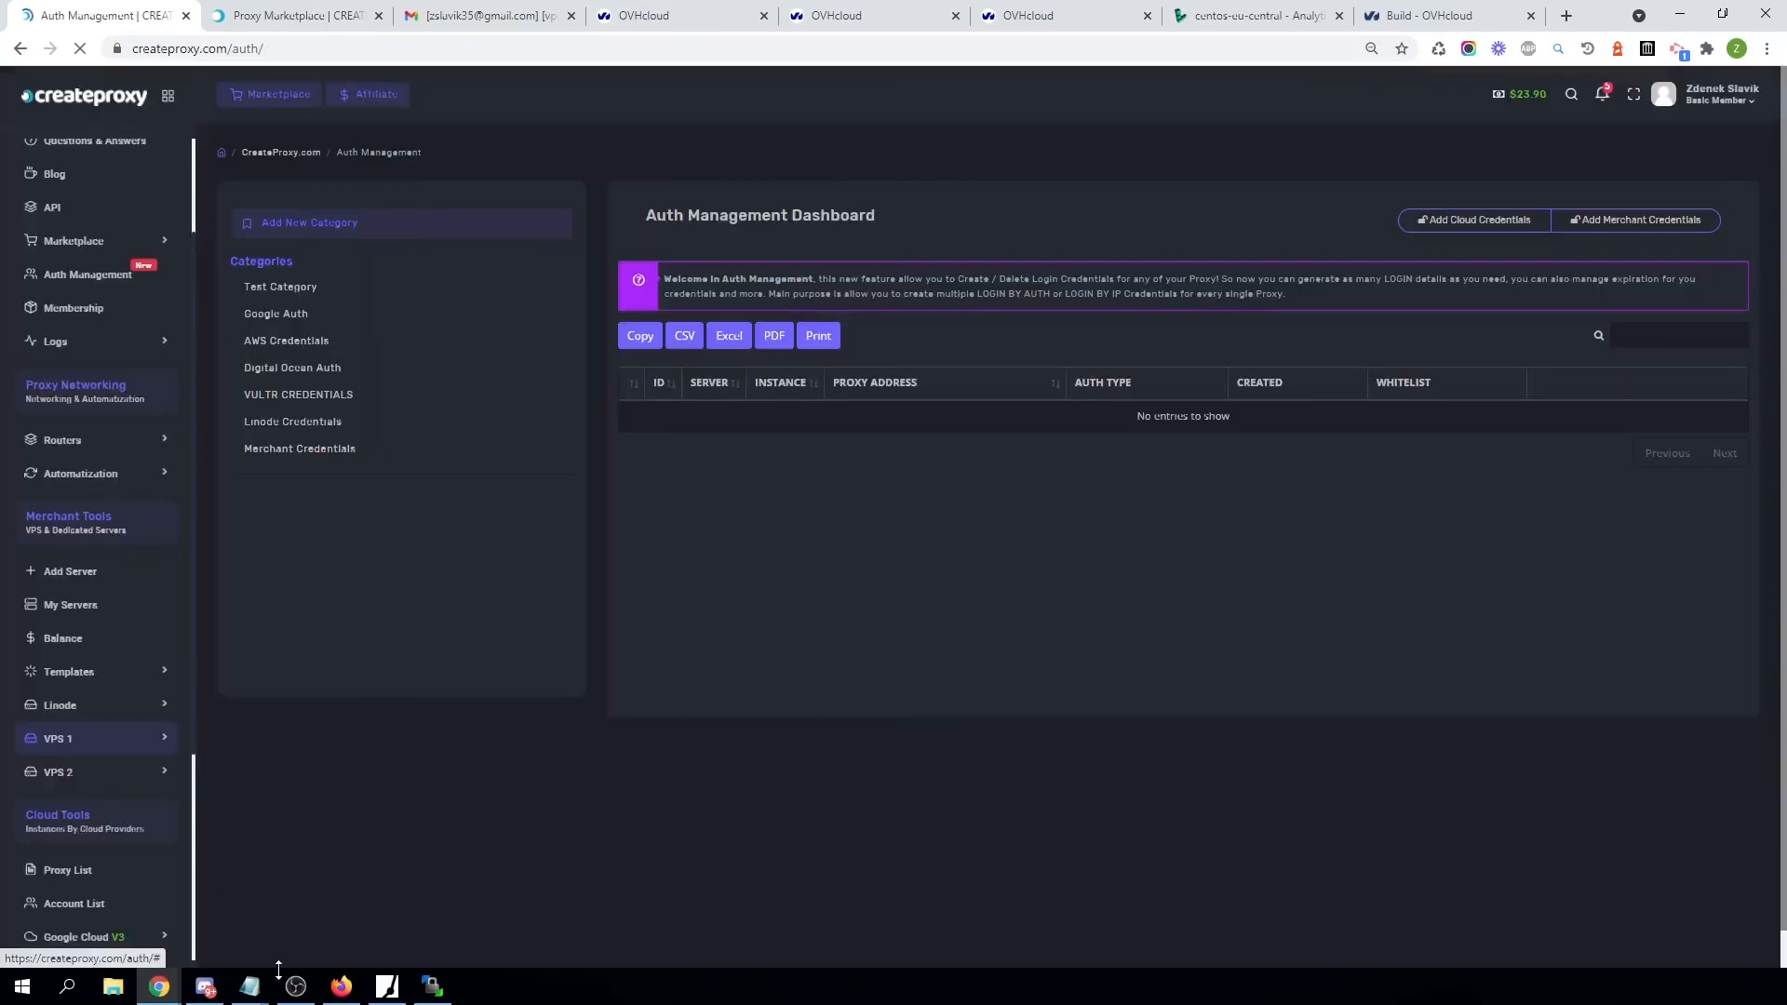
click(249, 987)
click(151, 930)
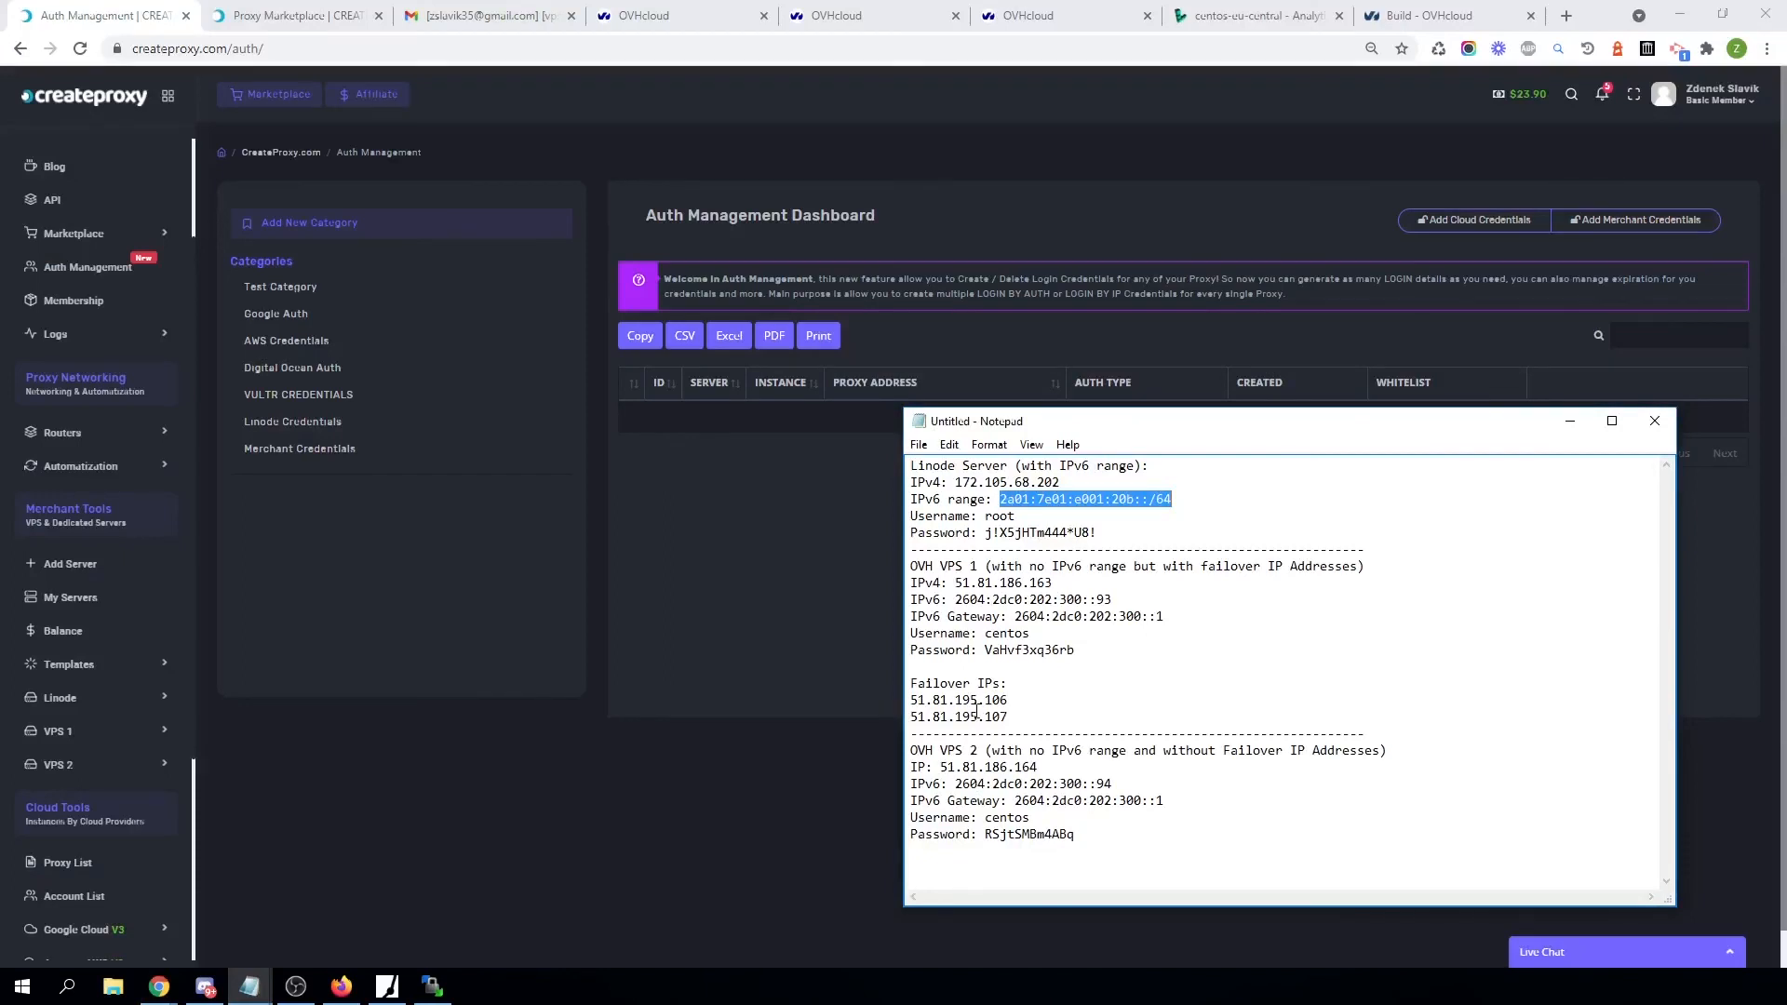
drag(977, 750, 948, 751)
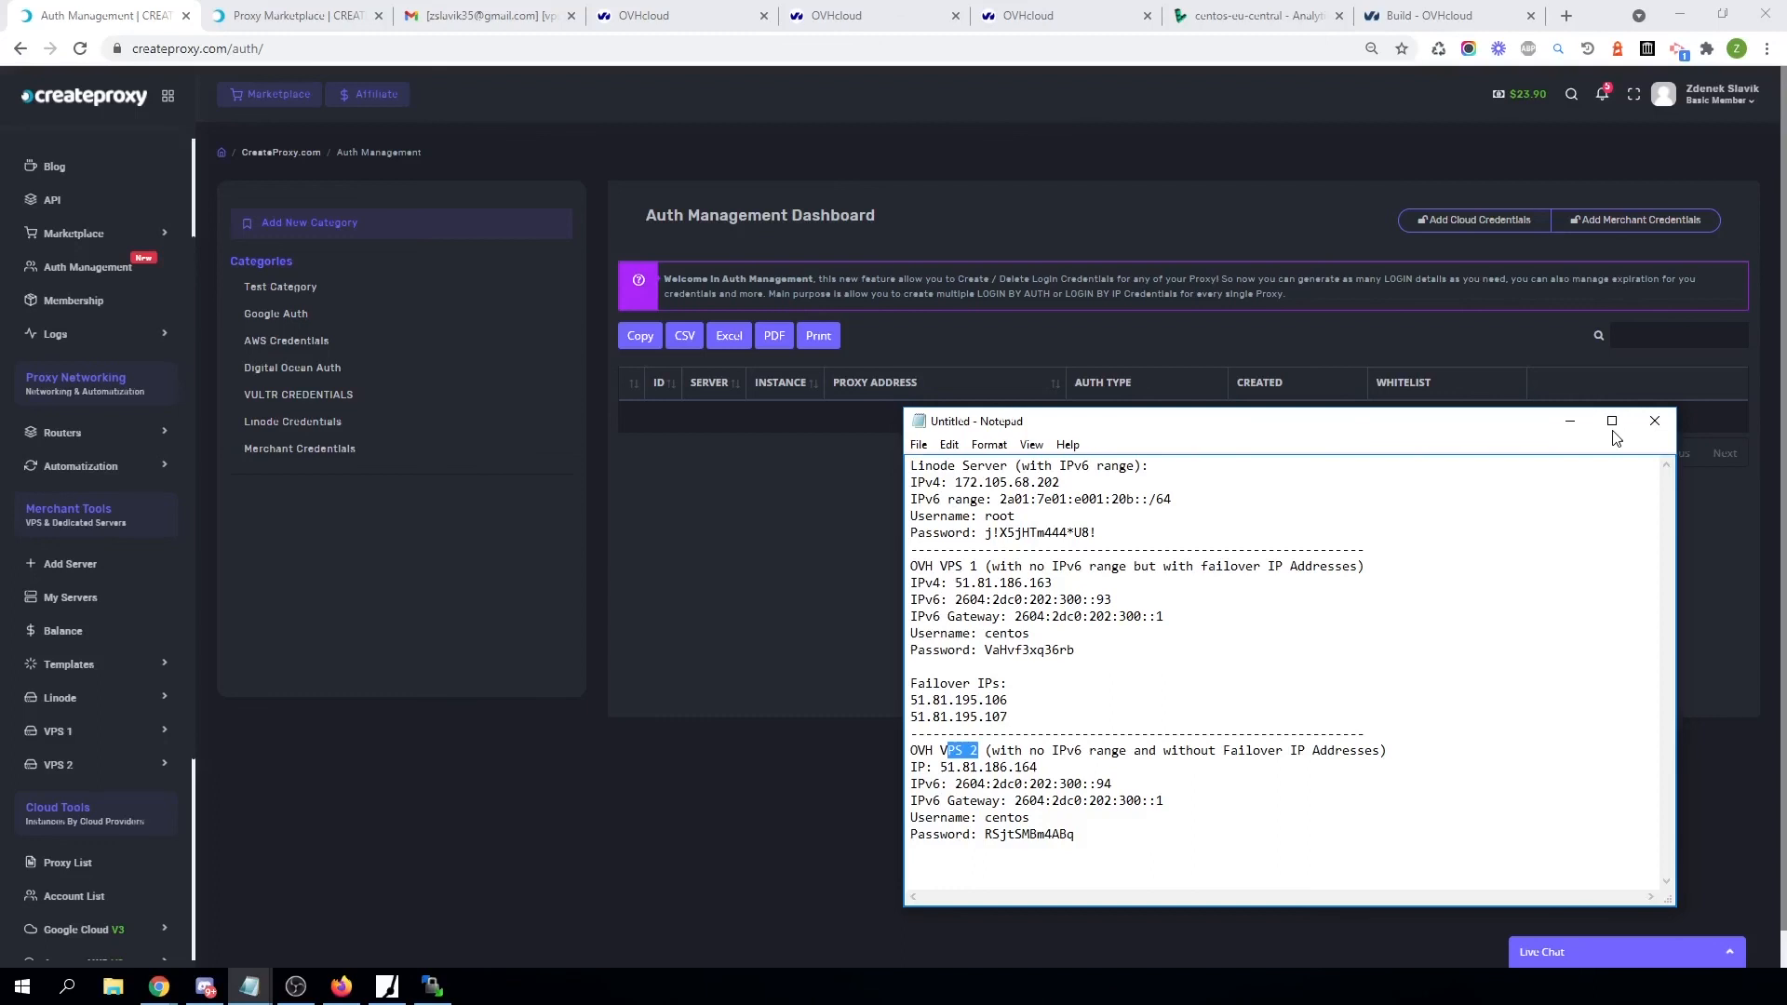
click(1569, 421)
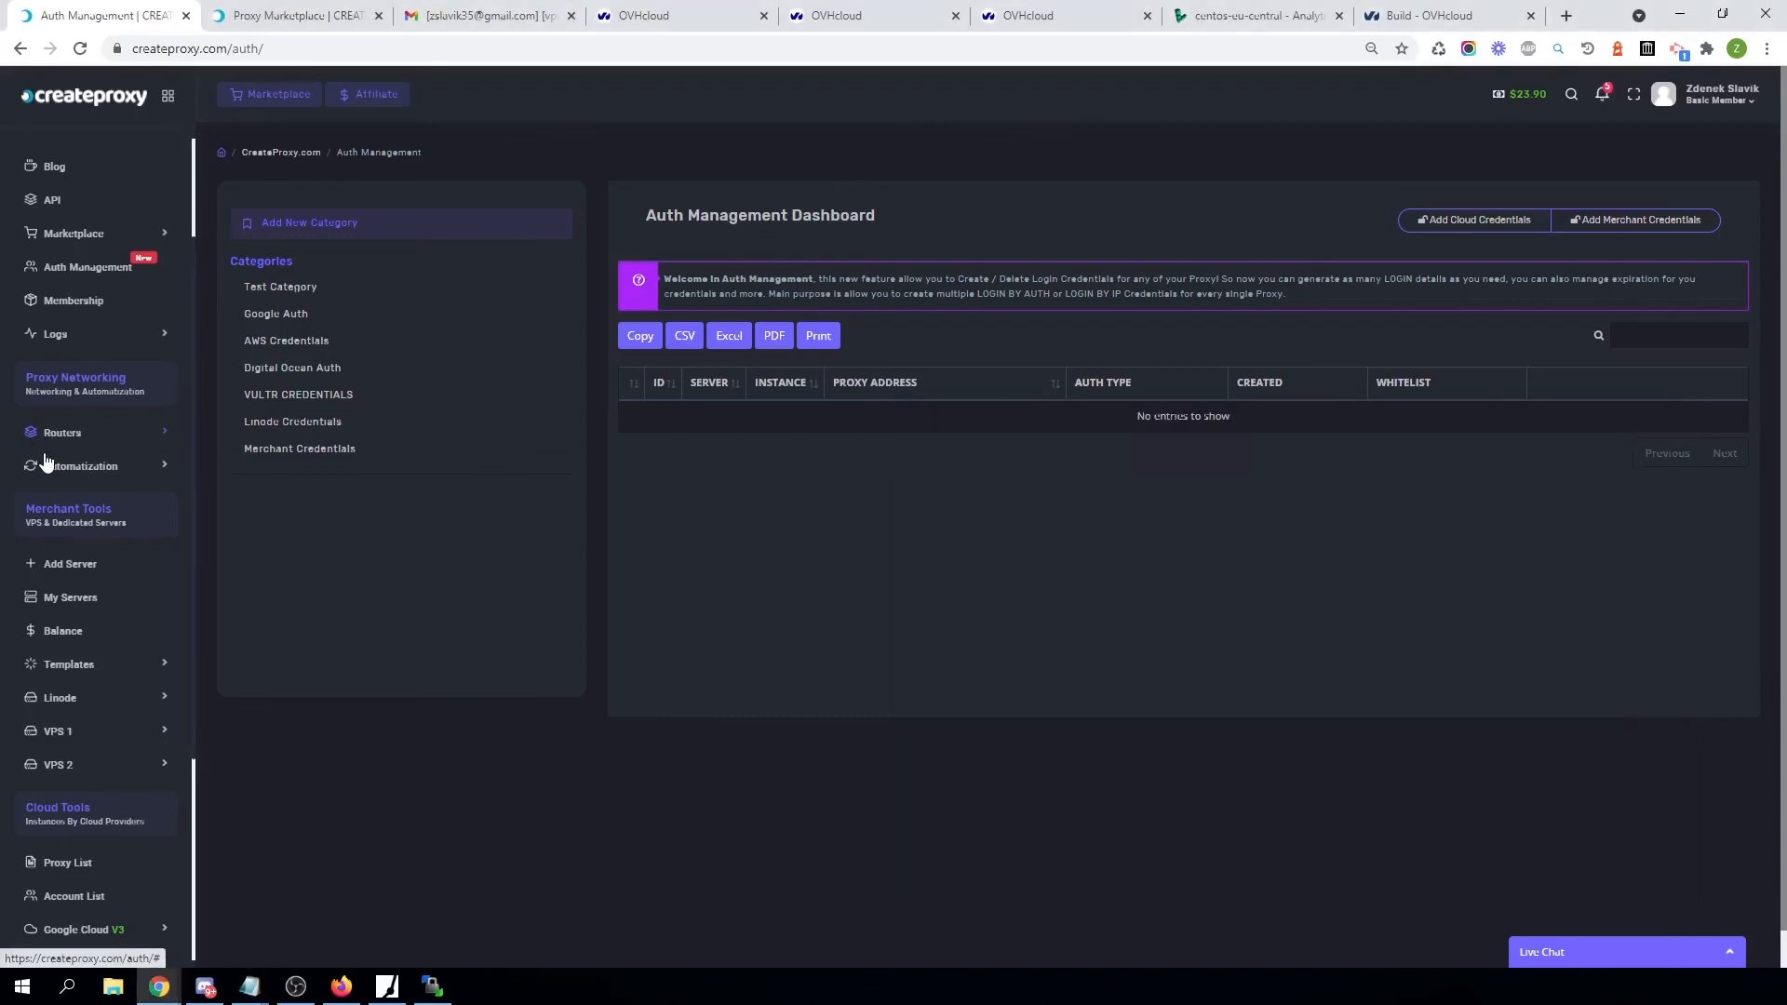
Open VPS 2's Settings, go to the Removal tab, and confirm removing the server.
click(89, 769)
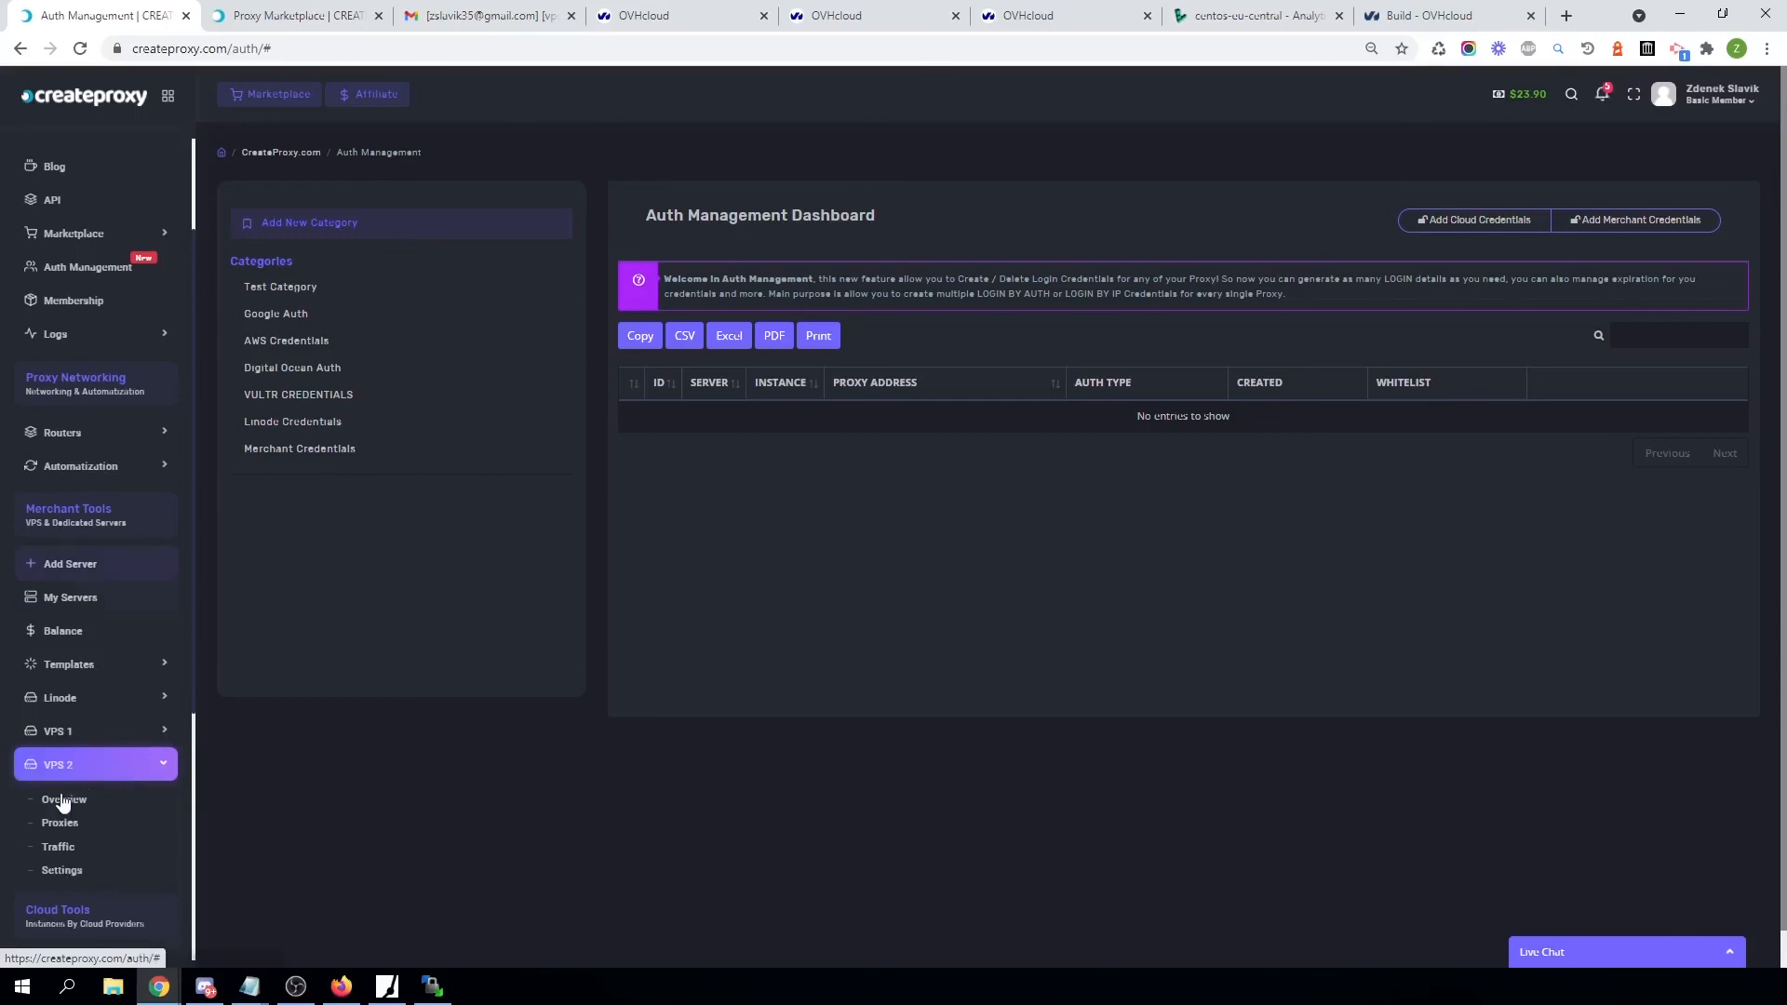
click(72, 879)
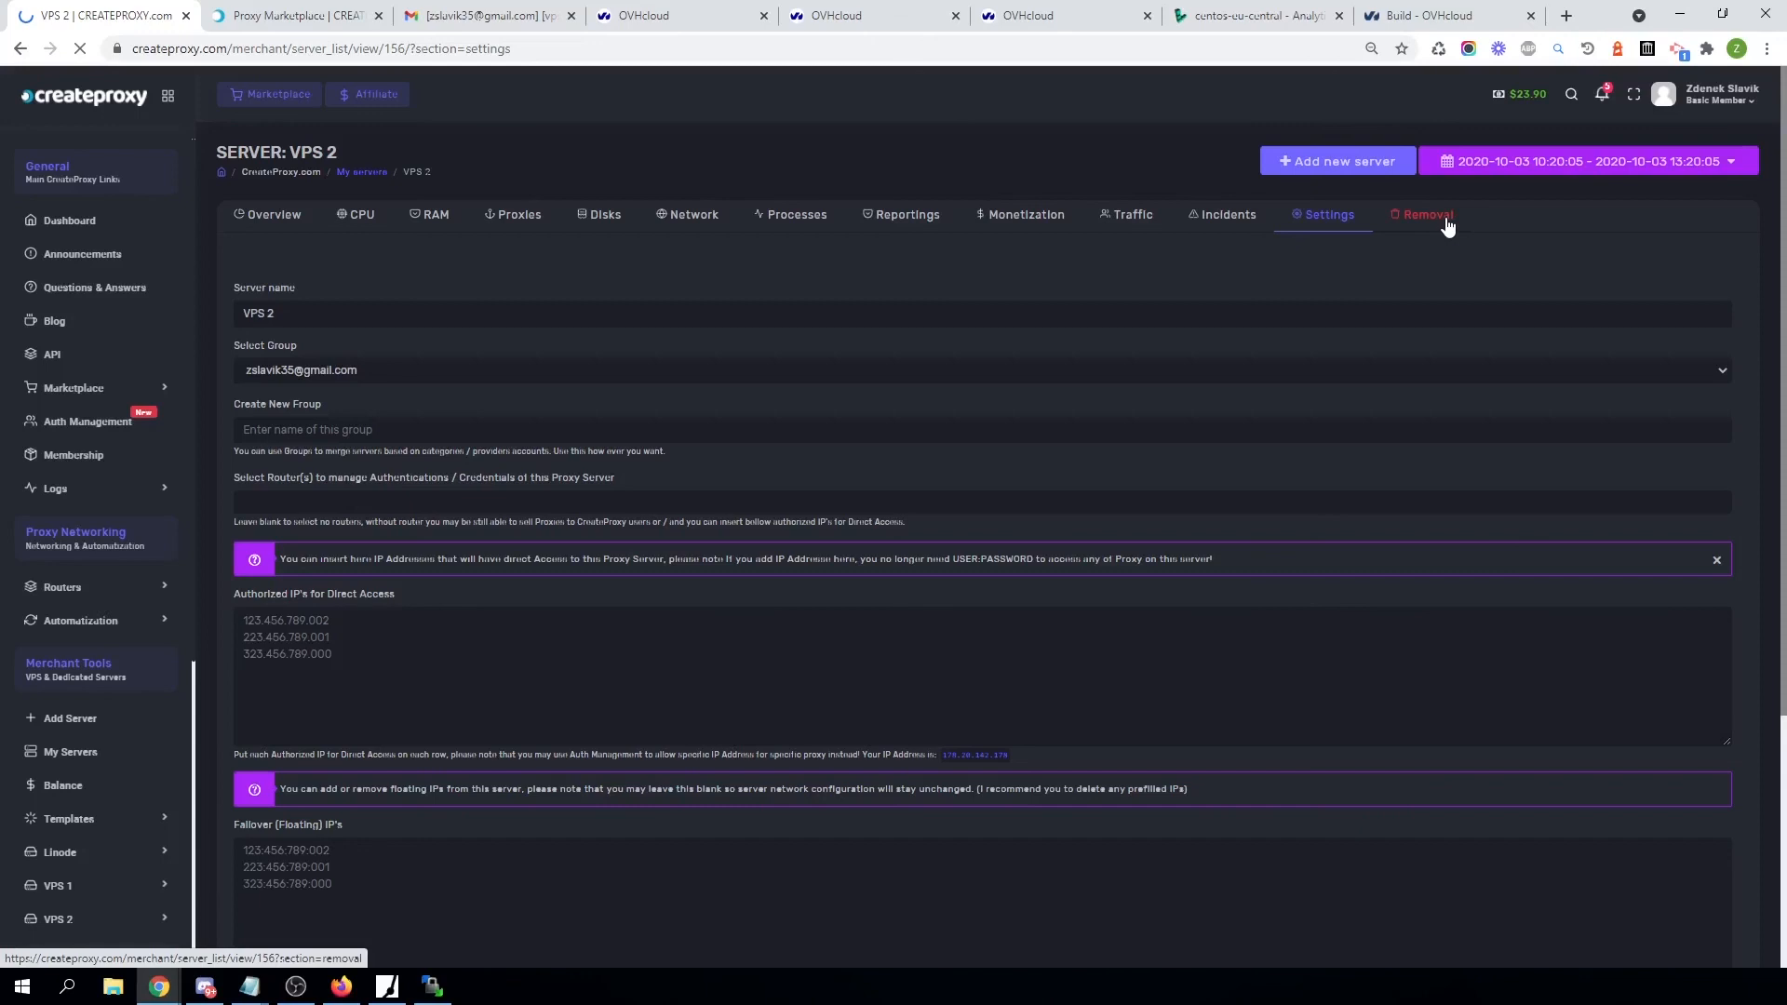
click(1428, 216)
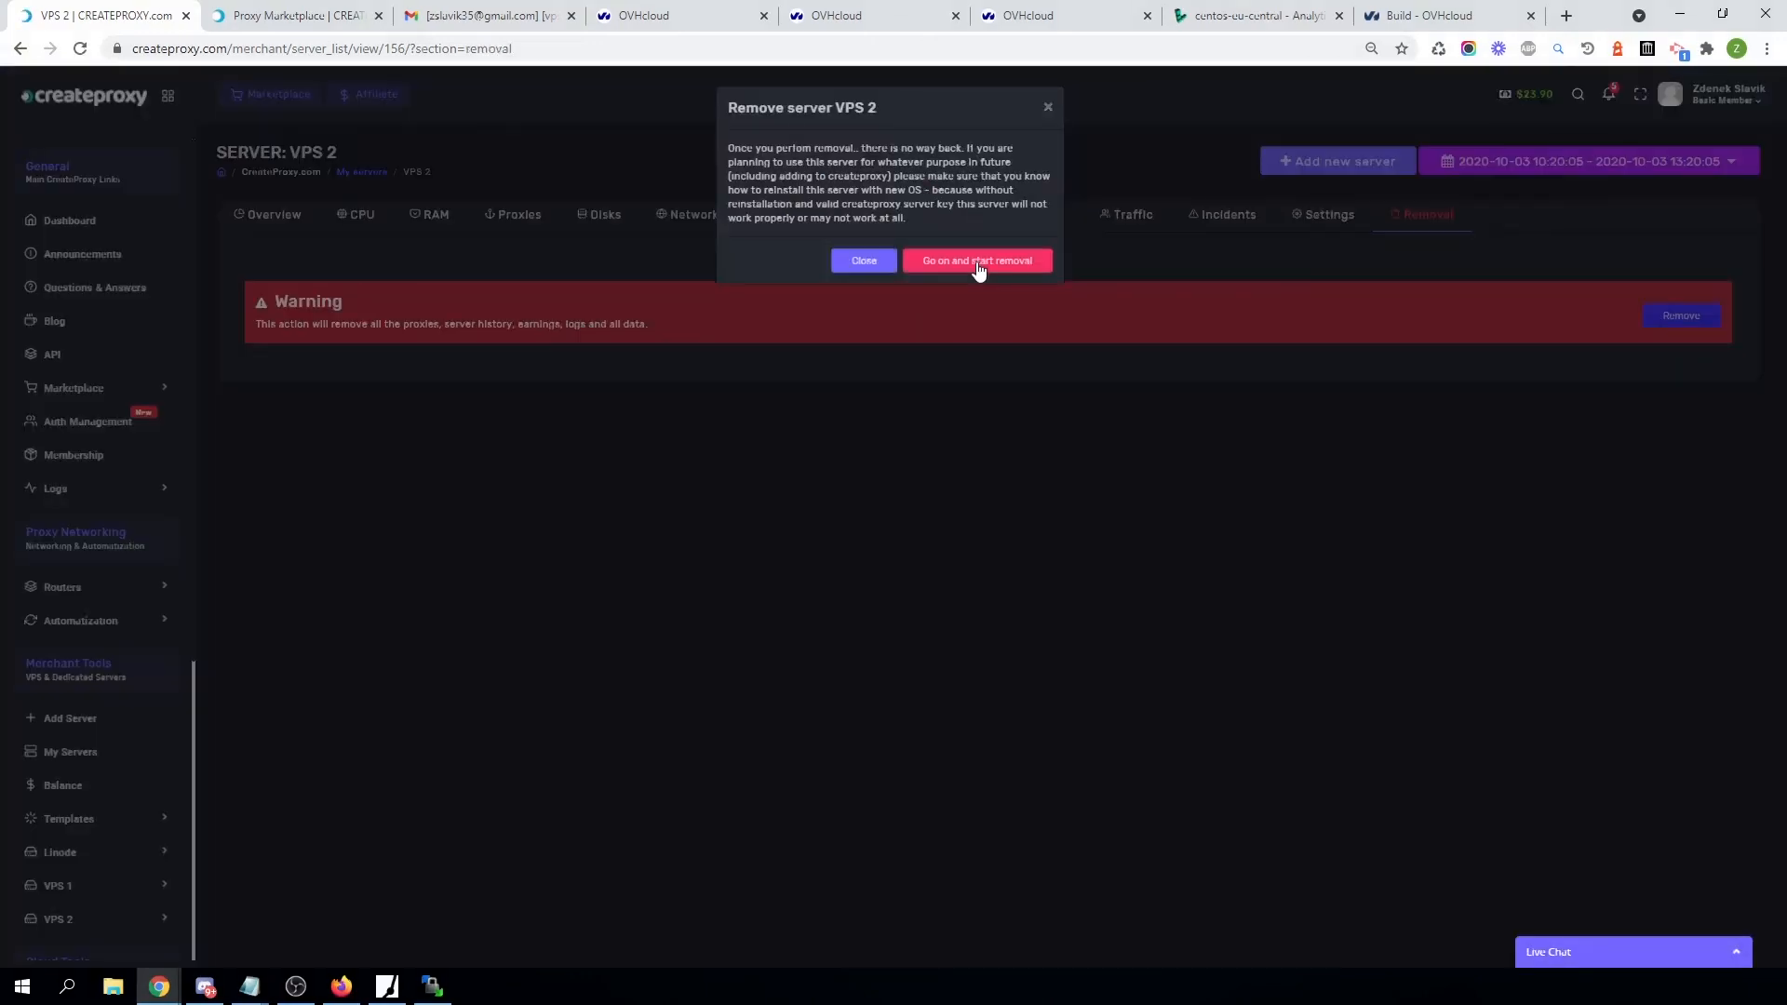
click(977, 262)
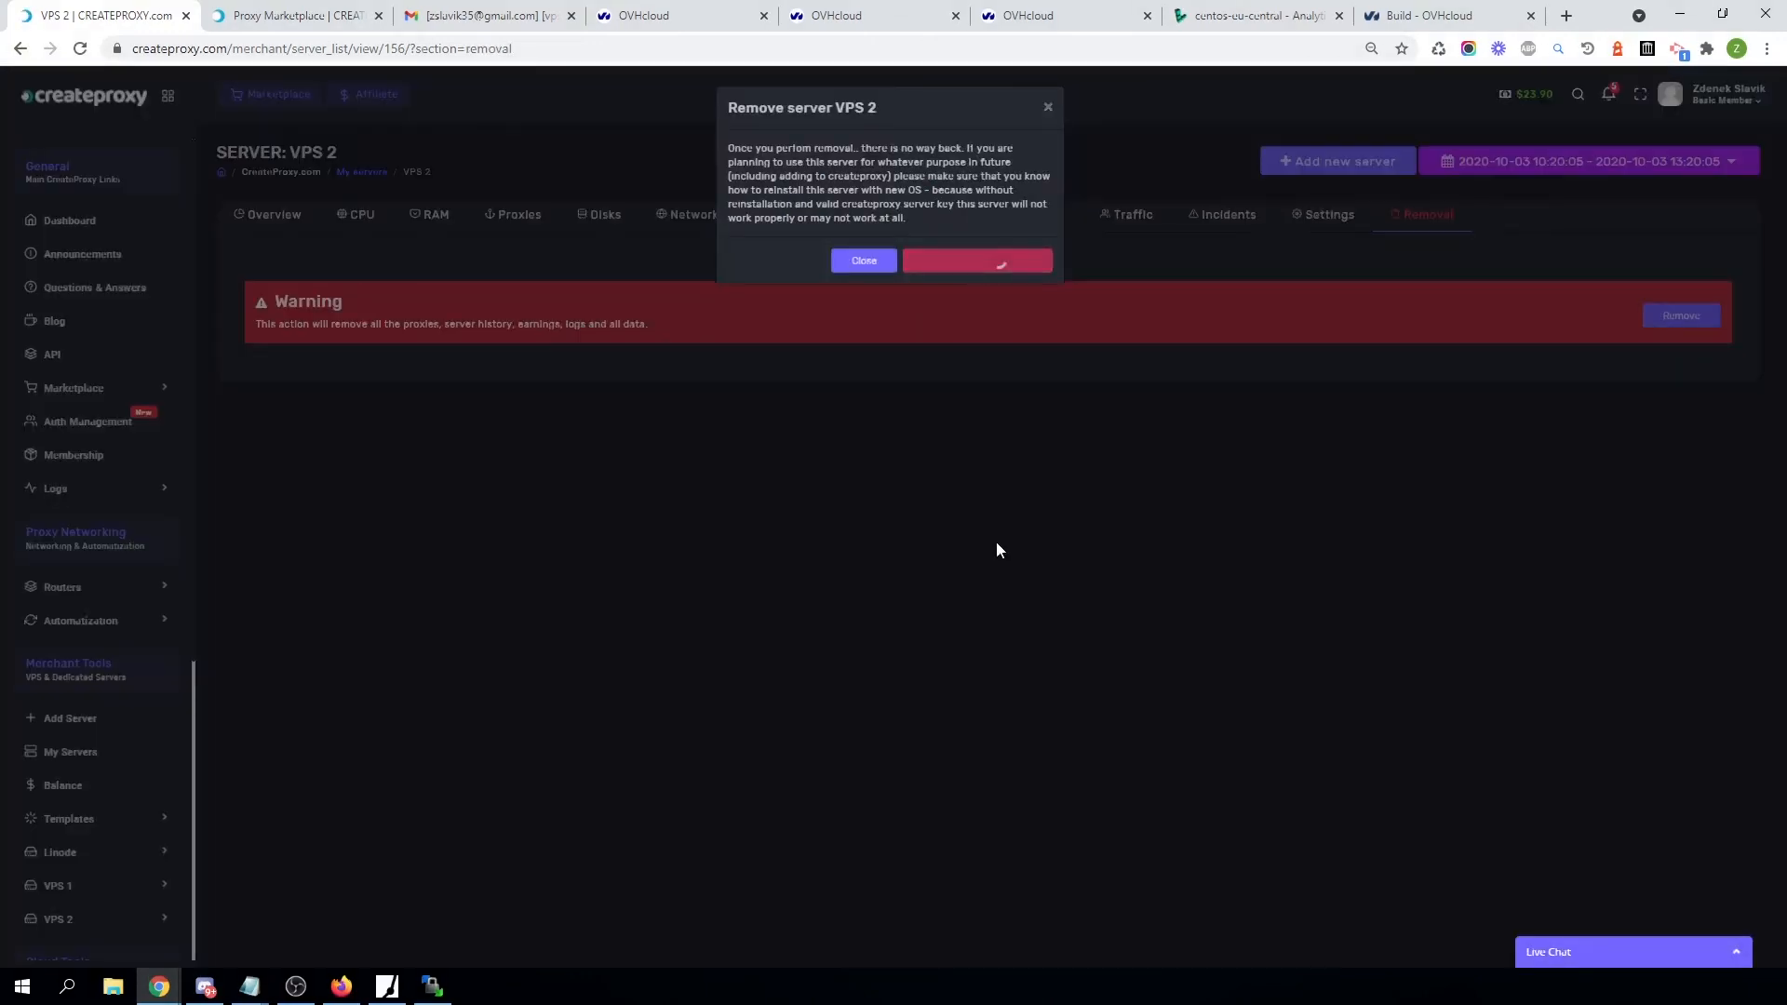